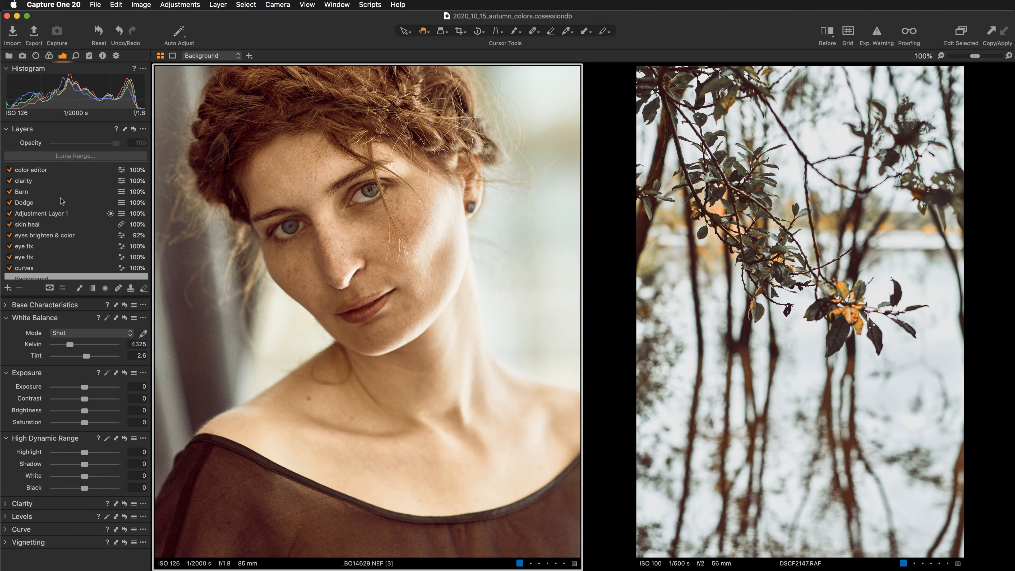
# Step: Show the edited portrait on its own and examine the retouched face at 200% zoom
pyautogui.press('n')
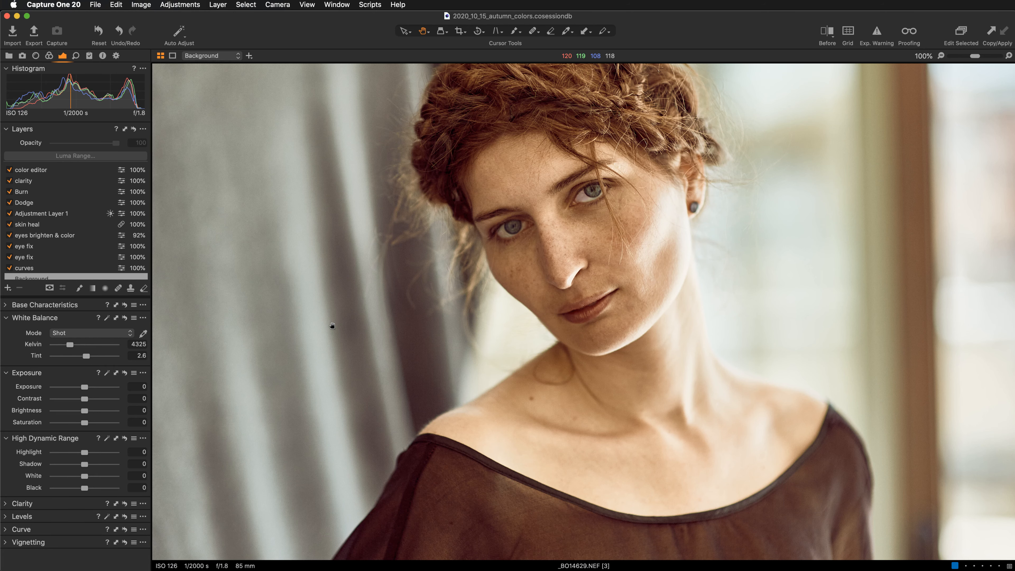
pyautogui.scroll(3, 332, 326)
pyautogui.hscroll(5, 473, 323)
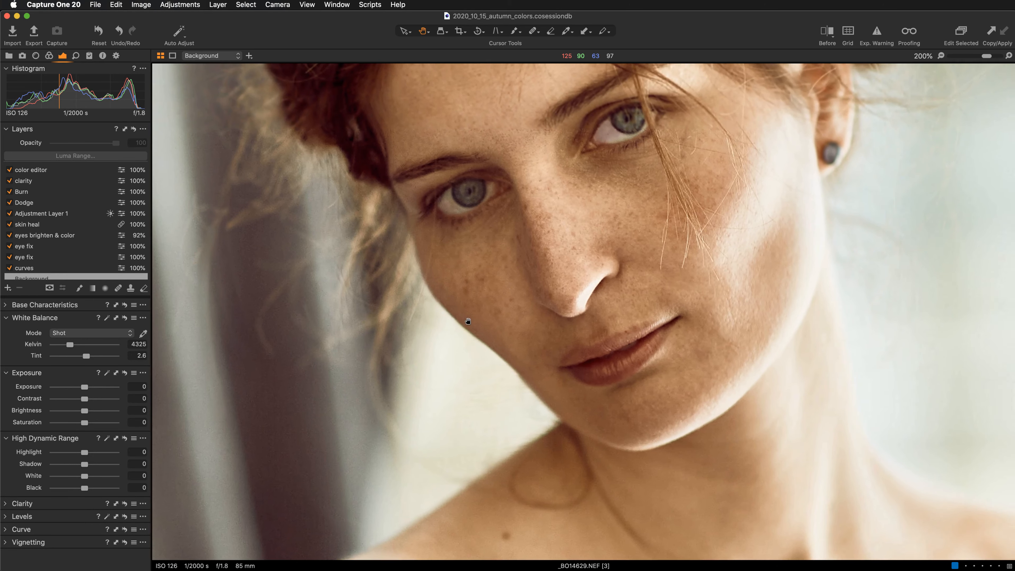
pyautogui.moveTo(468, 321); pyautogui.dragTo(450, 385)
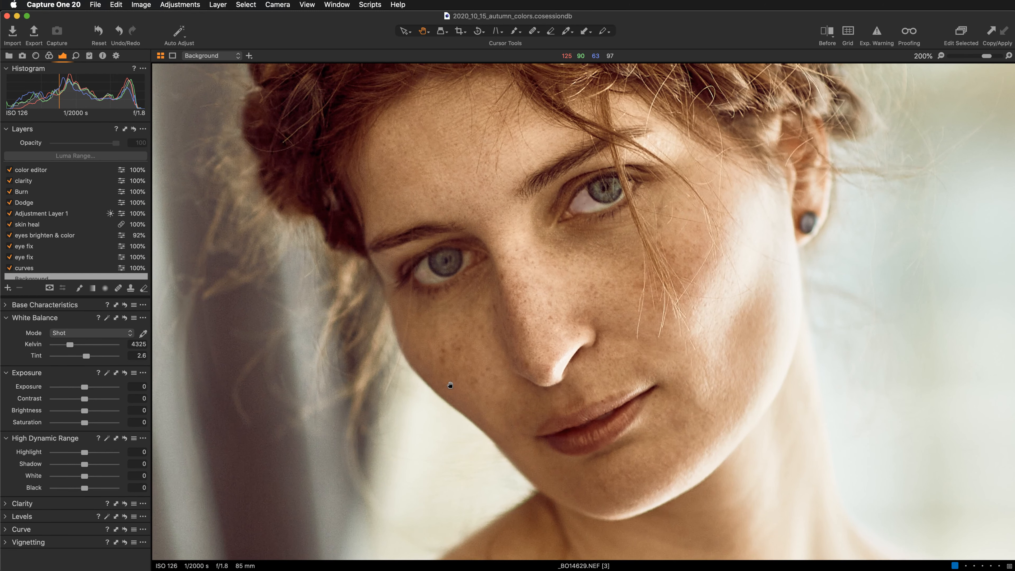
pyautogui.scroll(-1, 407, 402)
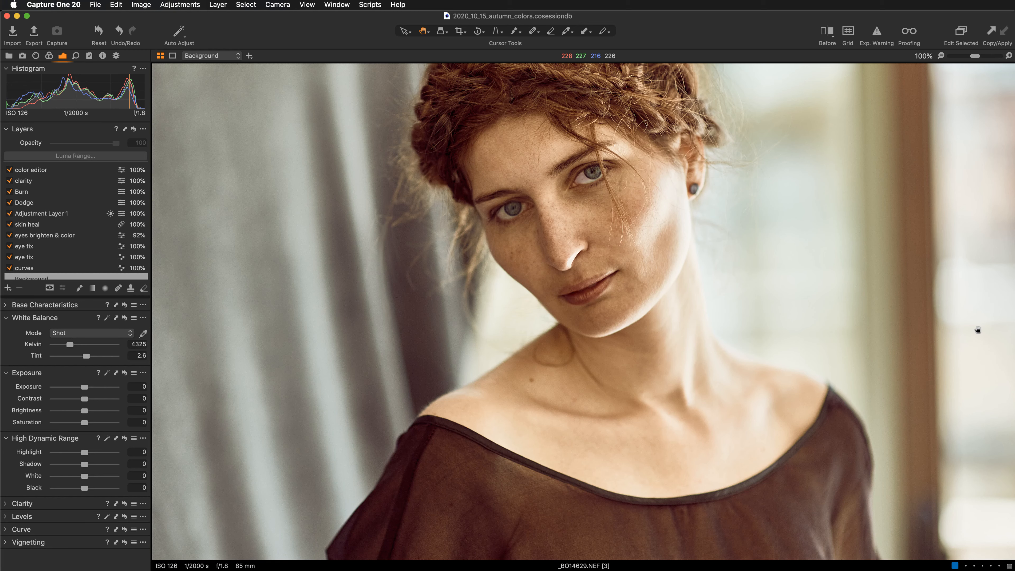
# Step: Compare the original and edited portrait in the before/after split view, sweeping the divider across the whole photo
pyautogui.press('y')
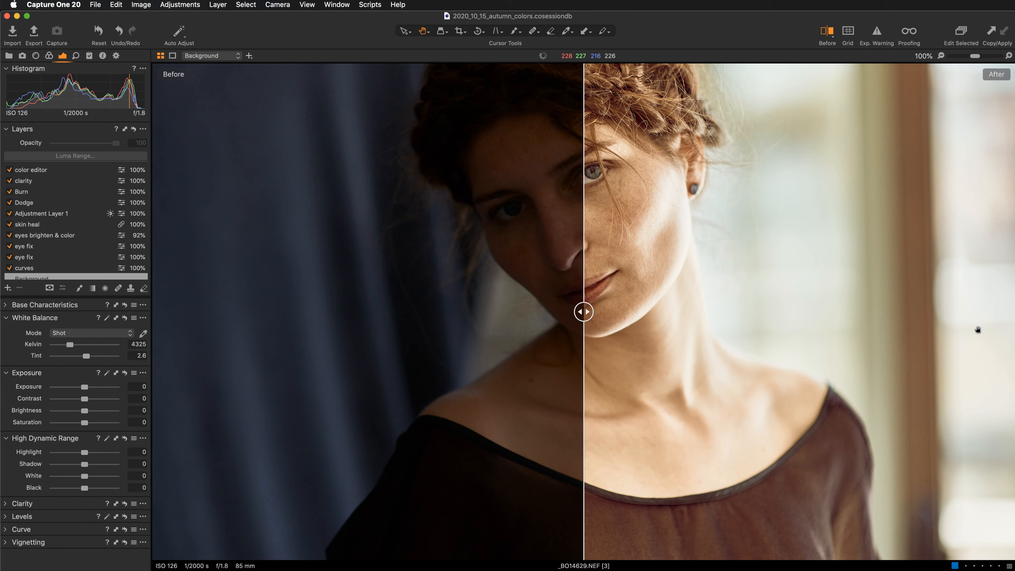
pyautogui.moveTo(590, 315); pyautogui.dragTo(969, 337)
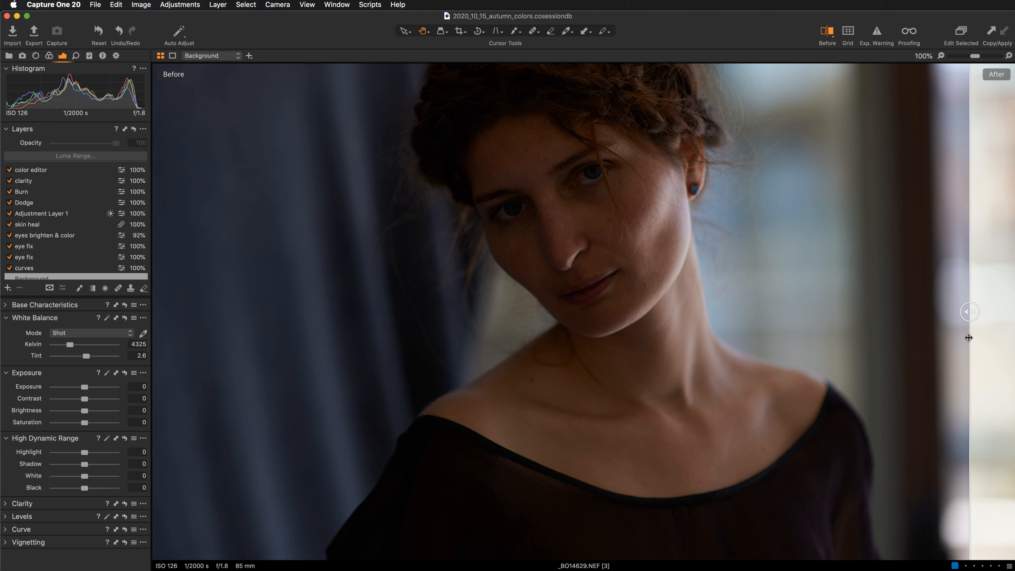
pyautogui.moveTo(969, 338); pyautogui.dragTo(193, 293)
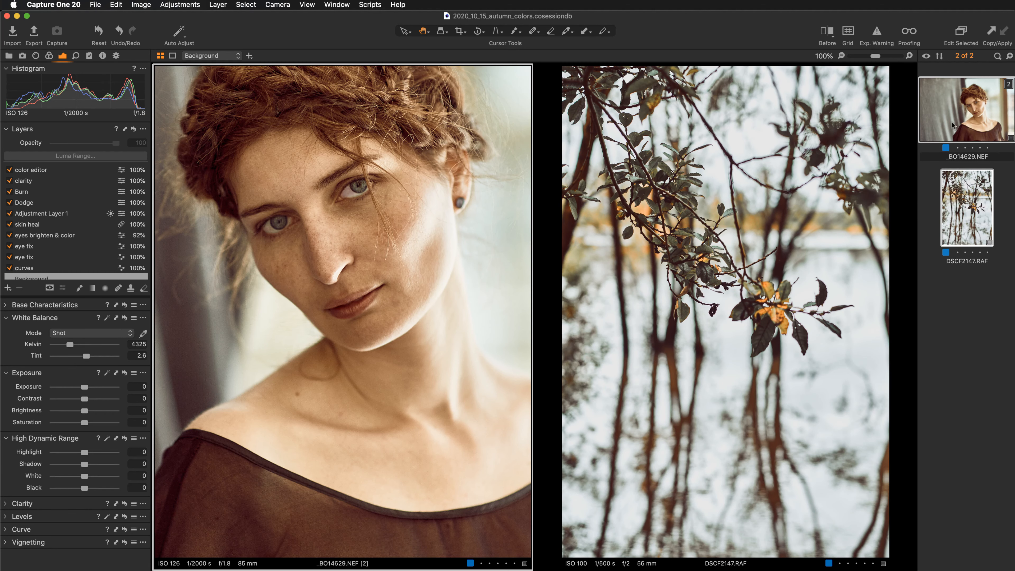
# Step: Clone the edited variant of _BO14629.NEF and reset all adjustments on the clone
pyautogui.rightClick(947, 112)
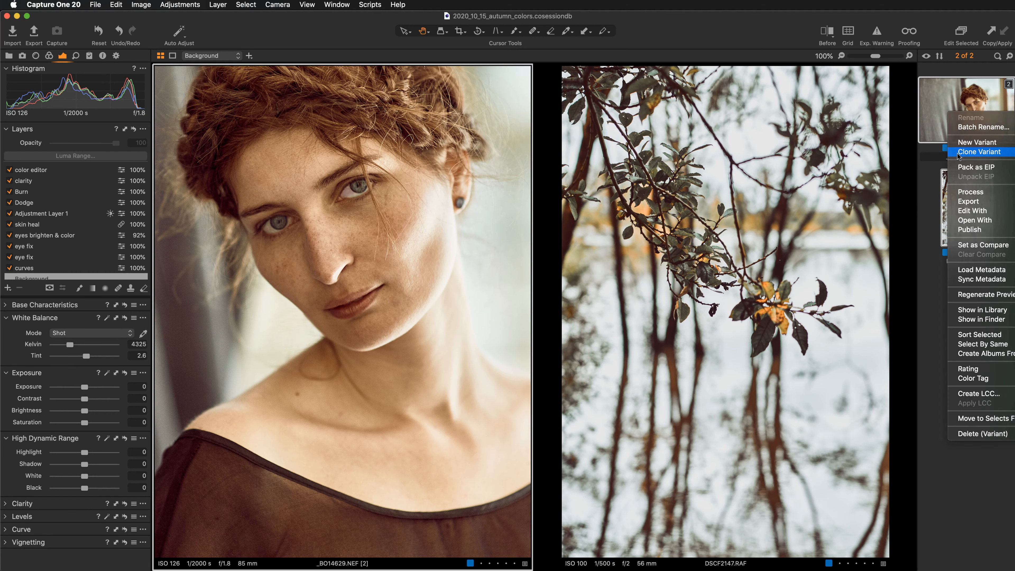
pyautogui.click(979, 152)
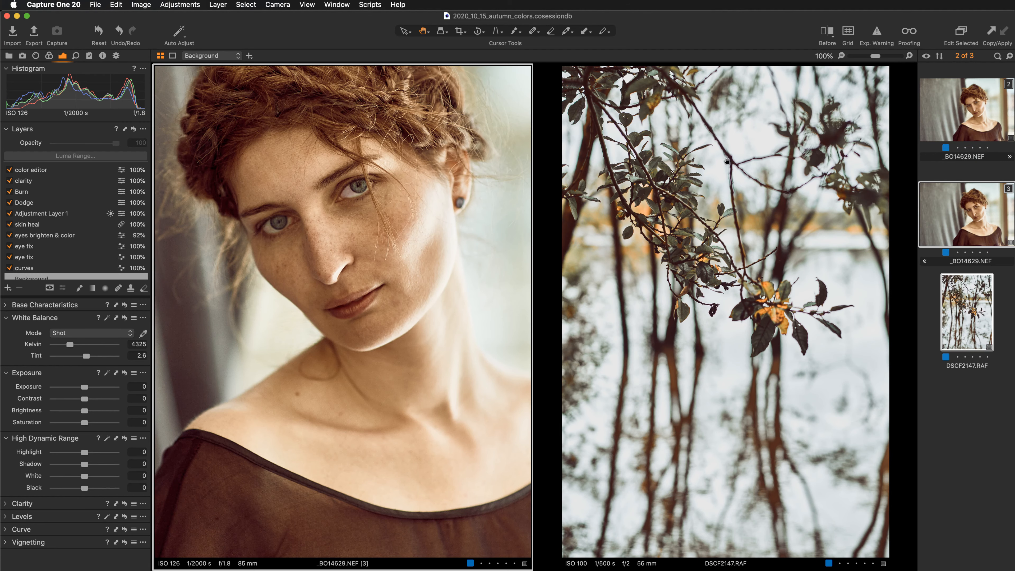
pyautogui.click(96, 33)
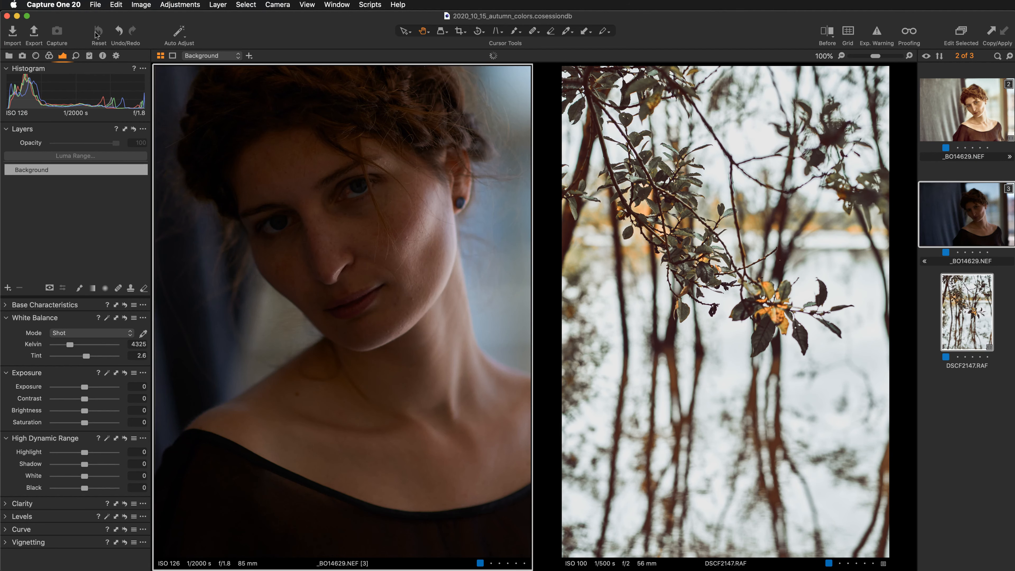
# Step: Show only the reset clone of _BO14629.NEF in the viewer and hide the thumbnail browser
pyautogui.click(930, 305)
pyautogui.click(958, 216)
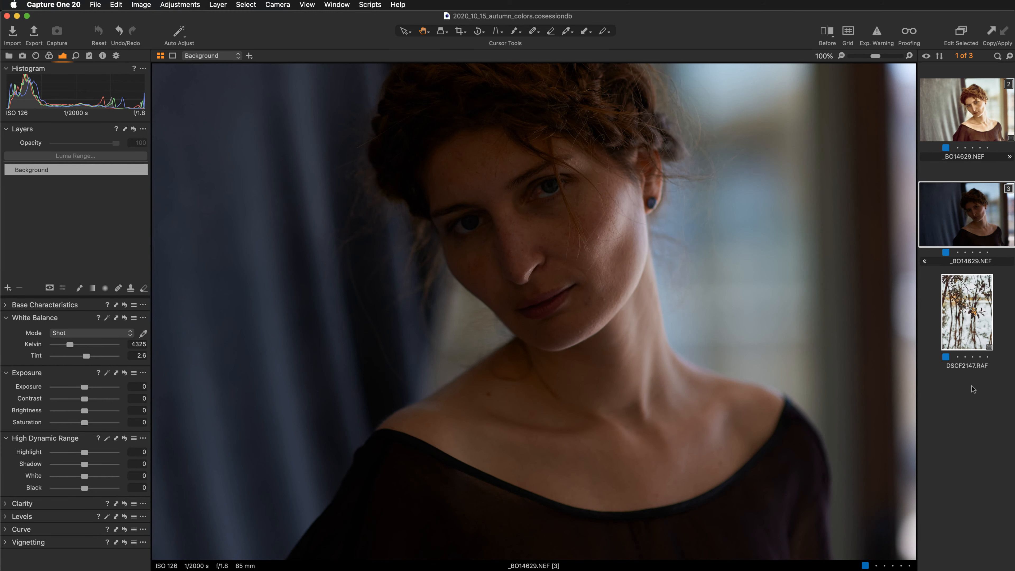
pyautogui.press('super+b')
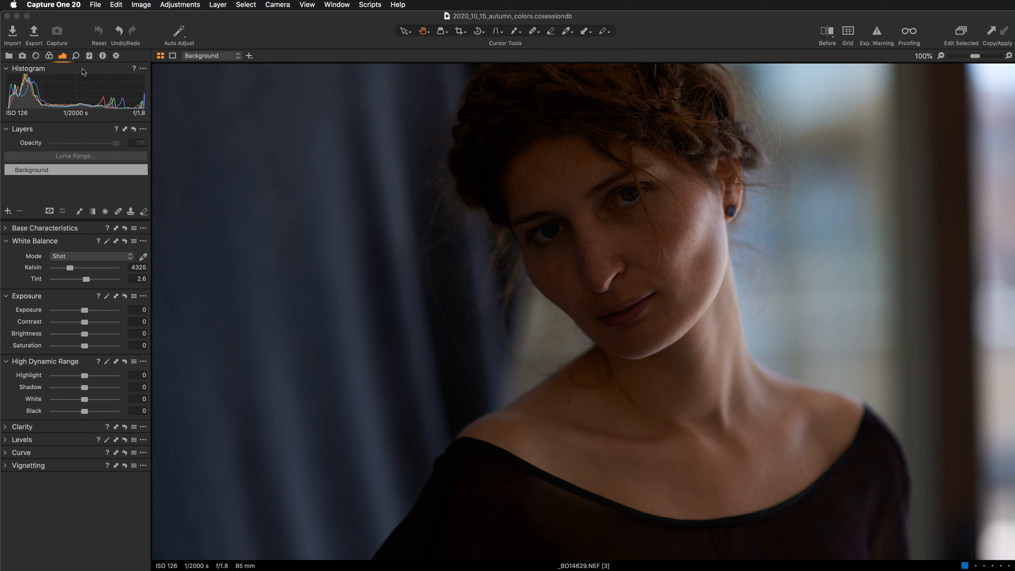
# Step: Float the Histogram over the photo and check the dark hair and bright window for clipping with the exposure warning
pyautogui.moveTo(83, 69); pyautogui.dragTo(261, 106)
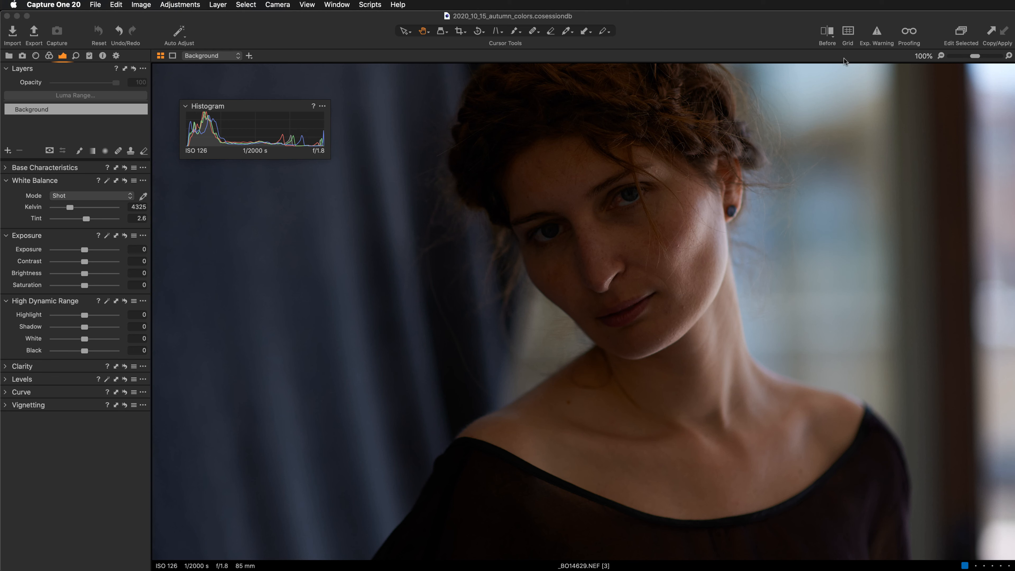
pyautogui.click(876, 34)
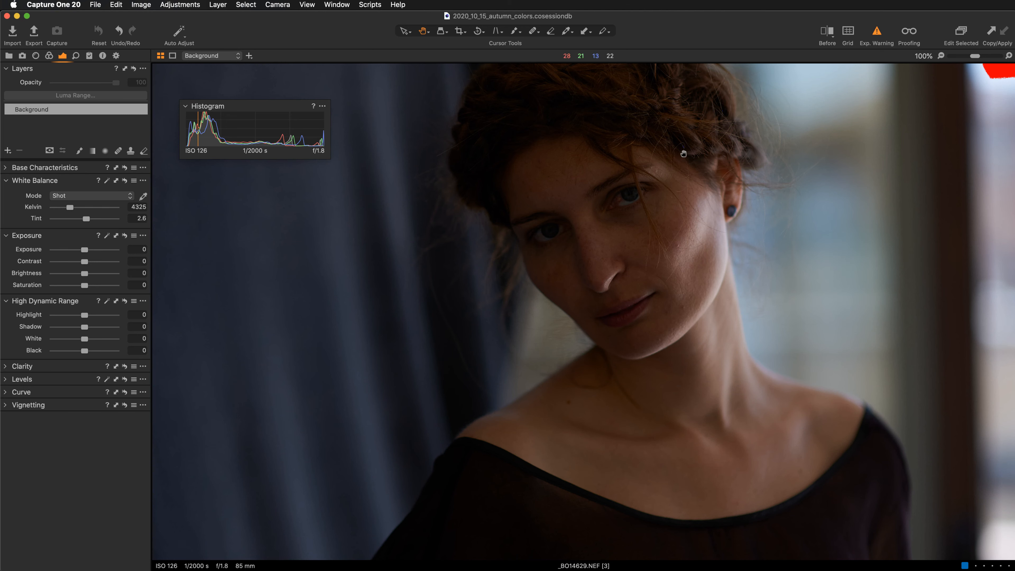
pyautogui.scroll(3, 683, 153)
pyautogui.moveTo(676, 229); pyautogui.dragTo(733, 311)
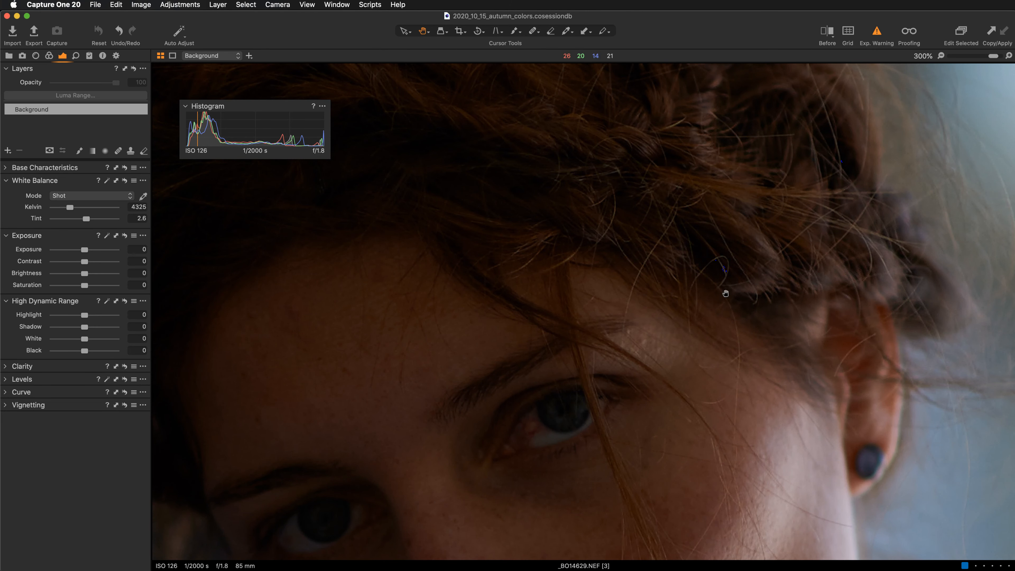
pyautogui.scroll(-5, 723, 300)
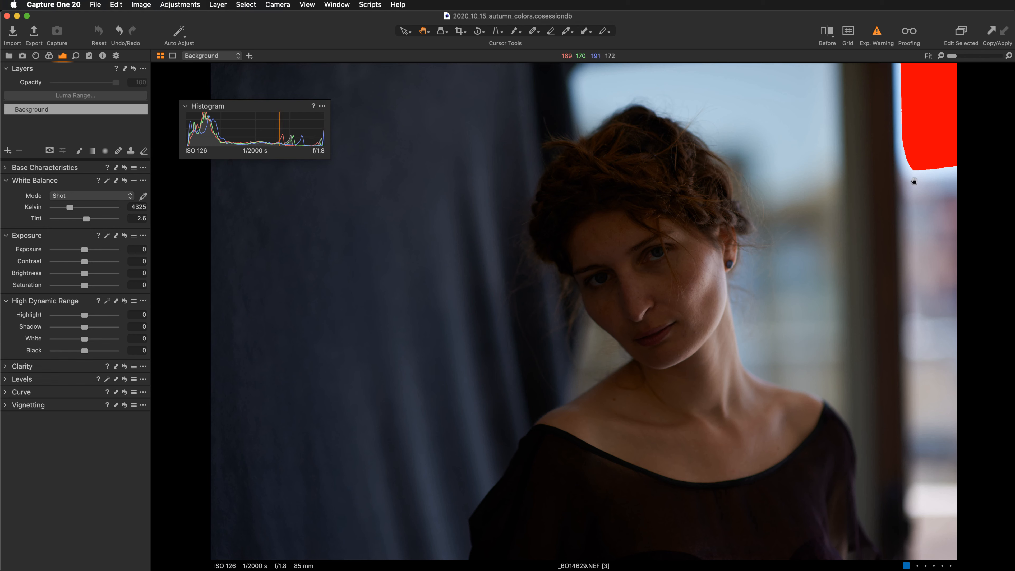
pyautogui.click(876, 33)
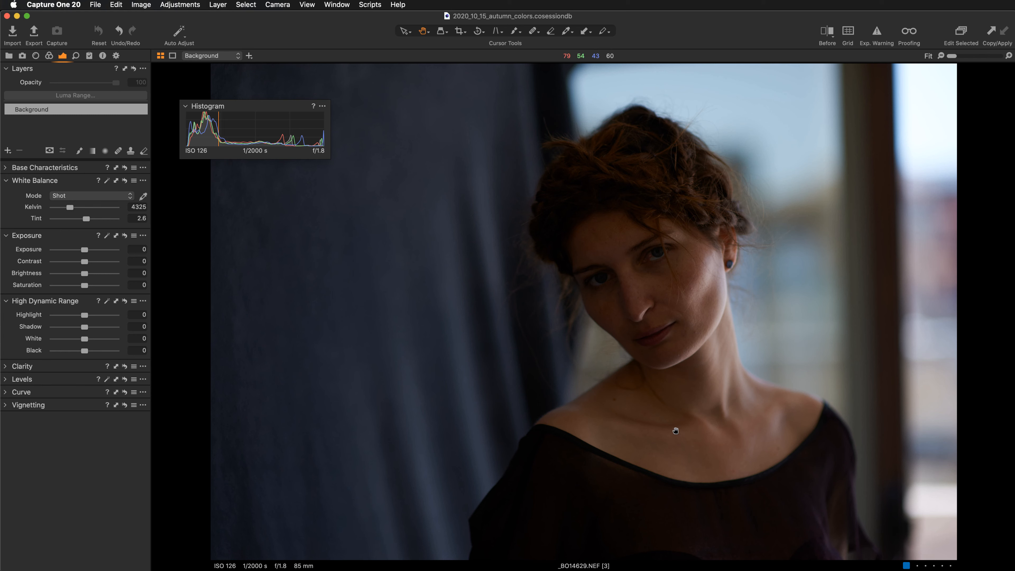
# Step: Examine the unedited face and skin tones up close, and dock the Histogram back above the Layers tool
pyautogui.doubleClick(686, 330)
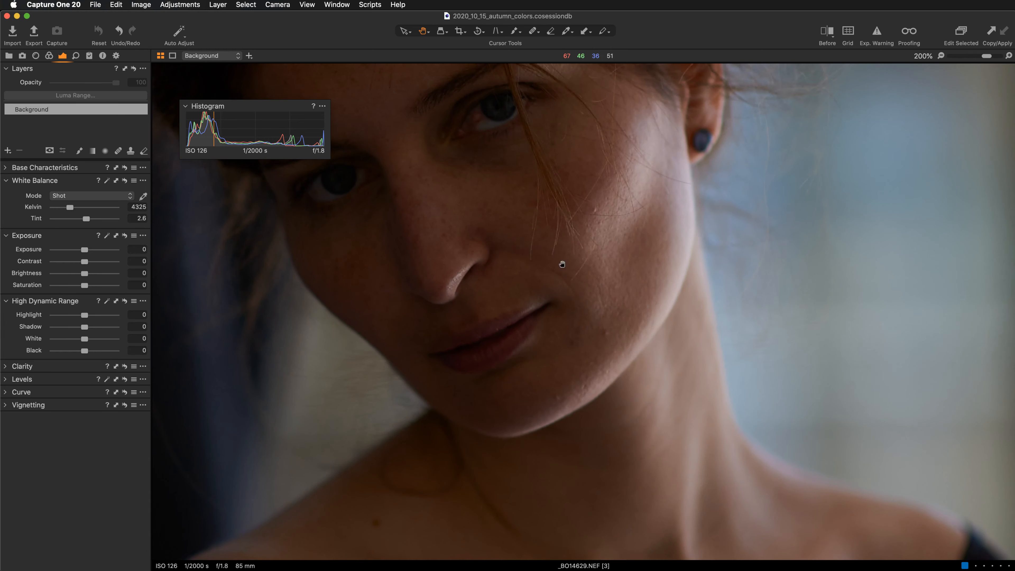
pyautogui.moveTo(562, 264); pyautogui.dragTo(704, 279)
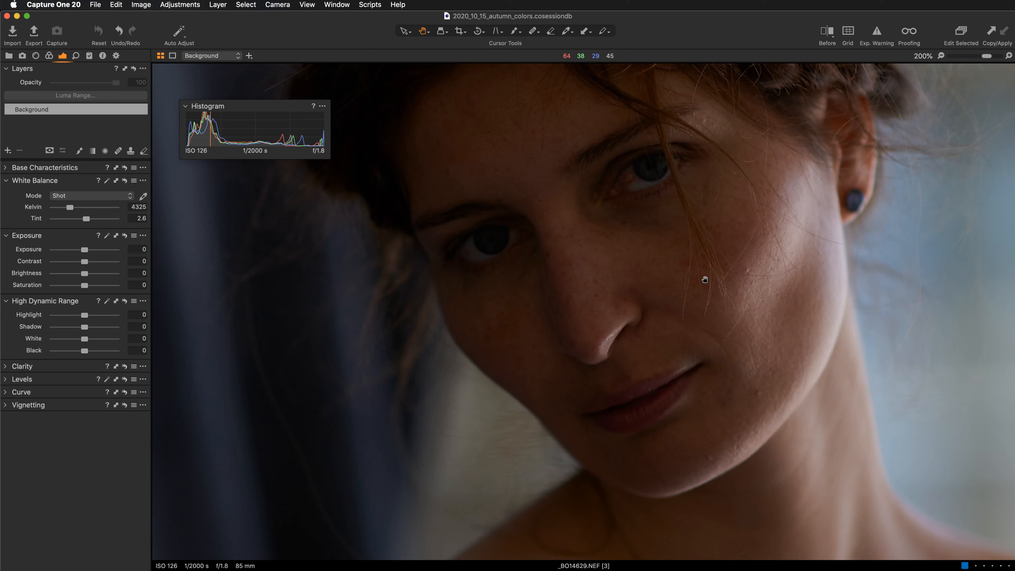
pyautogui.scroll(-2, 710, 264)
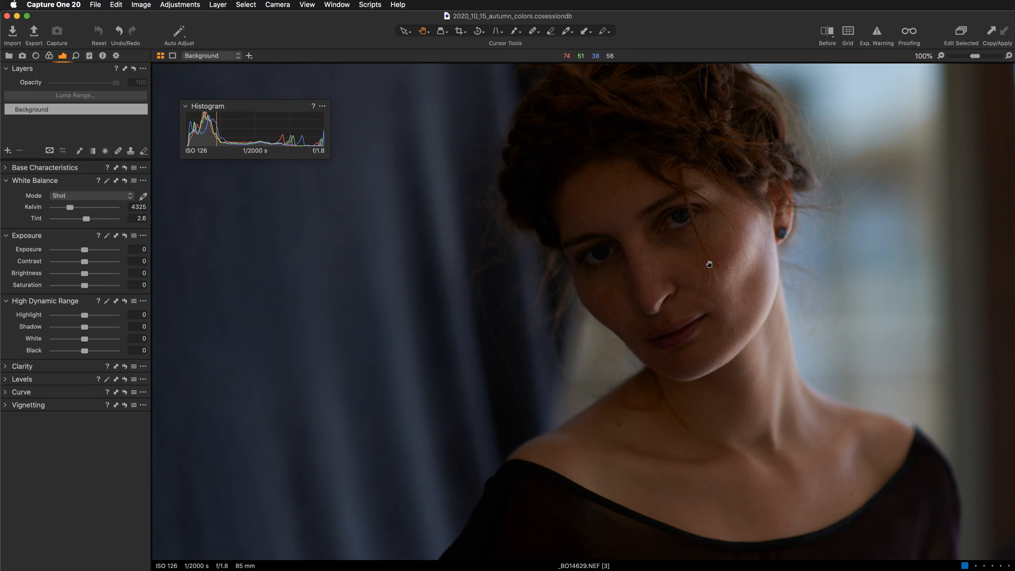
pyautogui.moveTo(733, 245); pyautogui.dragTo(633, 197)
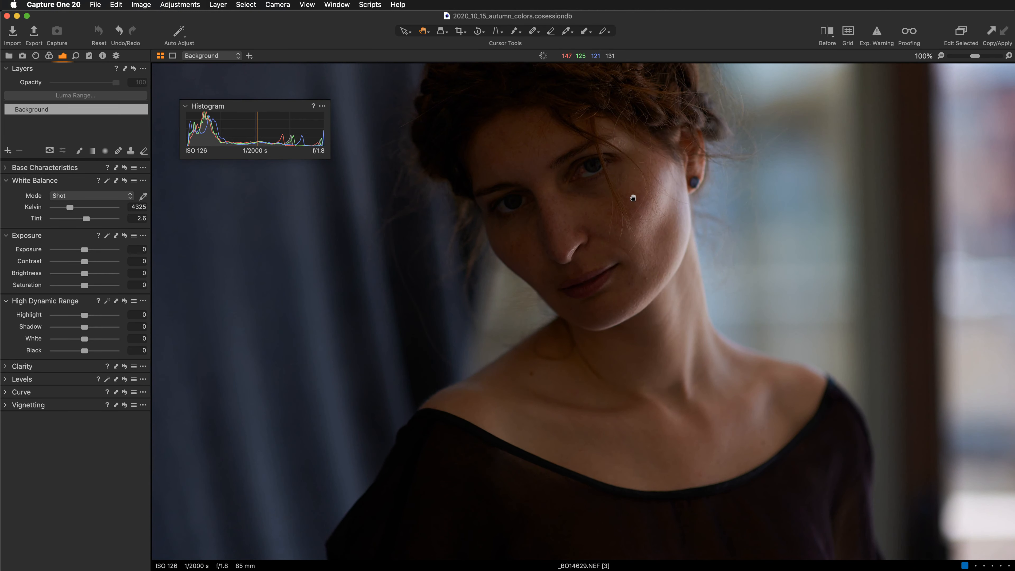
pyautogui.moveTo(634, 207); pyautogui.dragTo(633, 216)
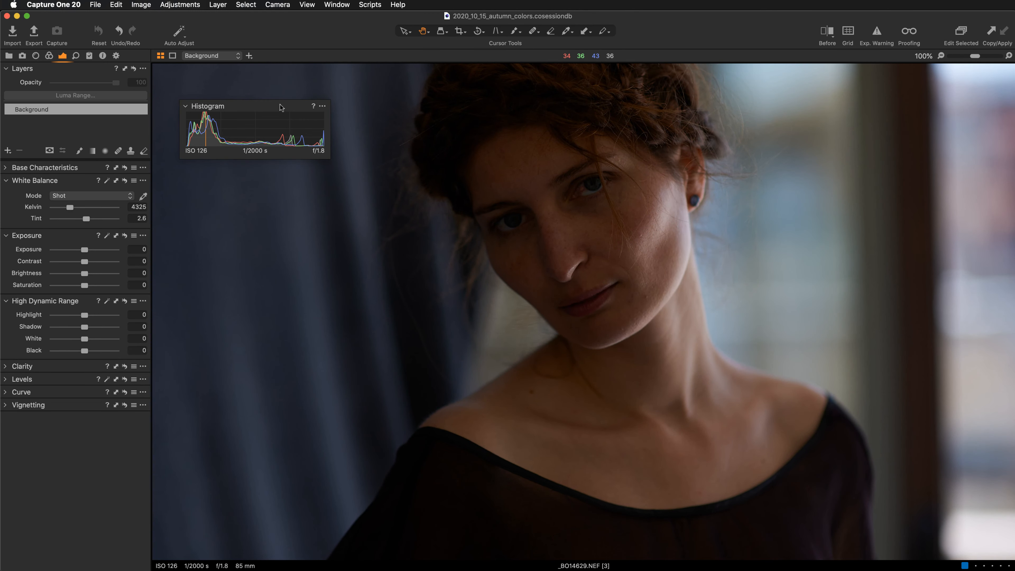
pyautogui.moveTo(265, 106); pyautogui.dragTo(102, 66)
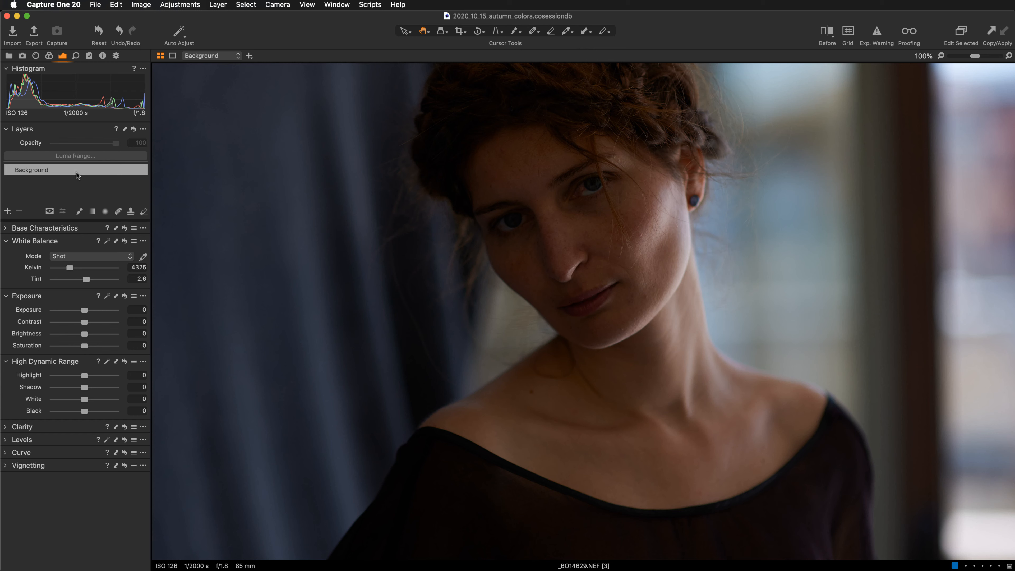
# Step: Set the curve in Base Characteristics to Portrait
pyautogui.click(5, 228)
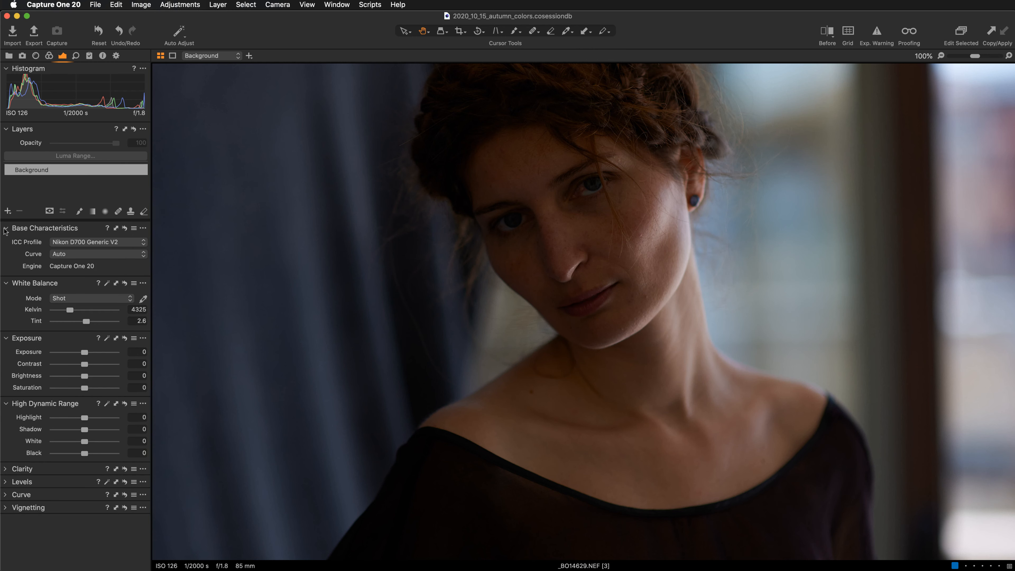
pyautogui.click(121, 255)
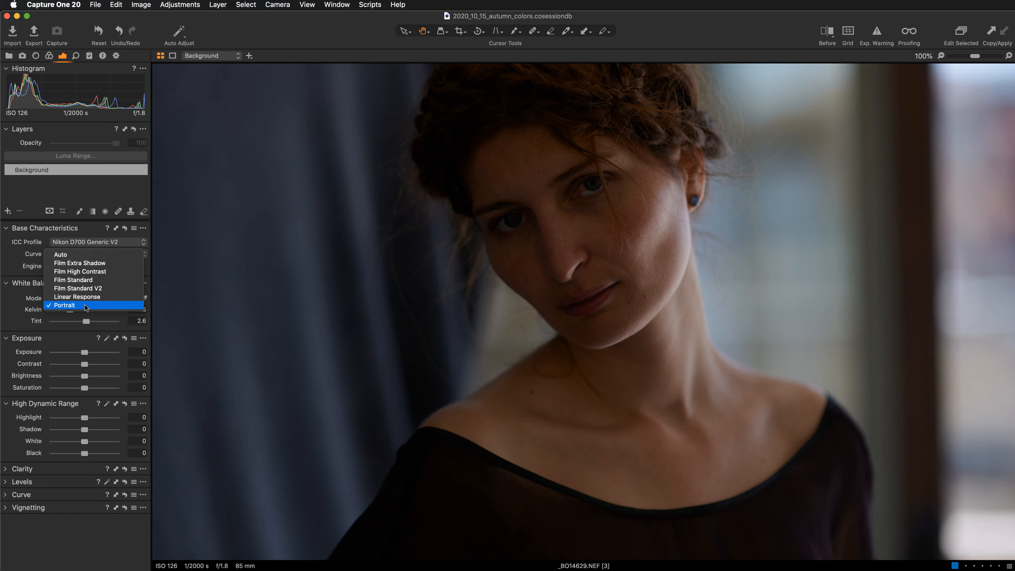
pyautogui.click(85, 306)
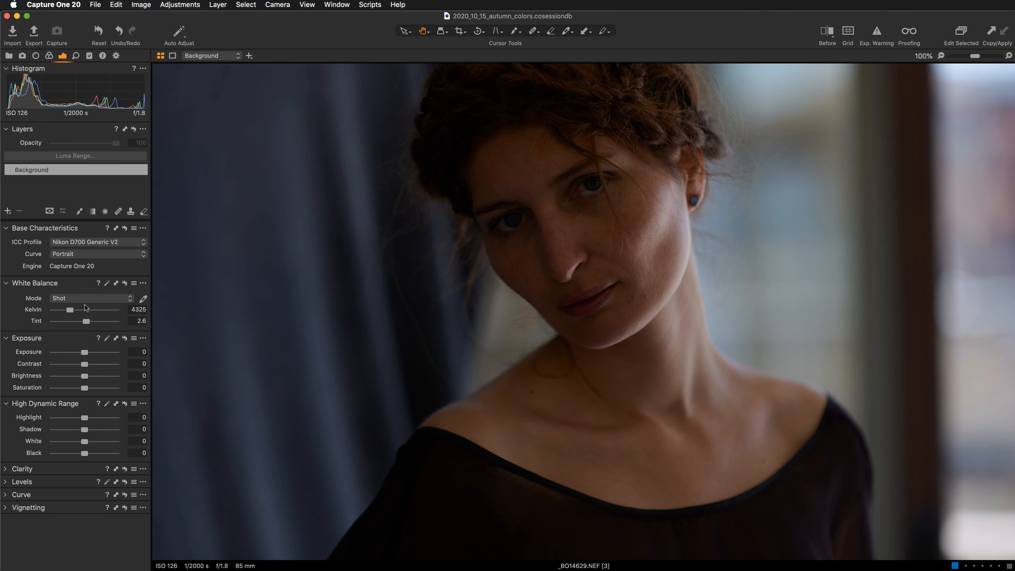
# Step: Add a new filled adjustment layer above the Background and name it "curve"
pyautogui.click(91, 177)
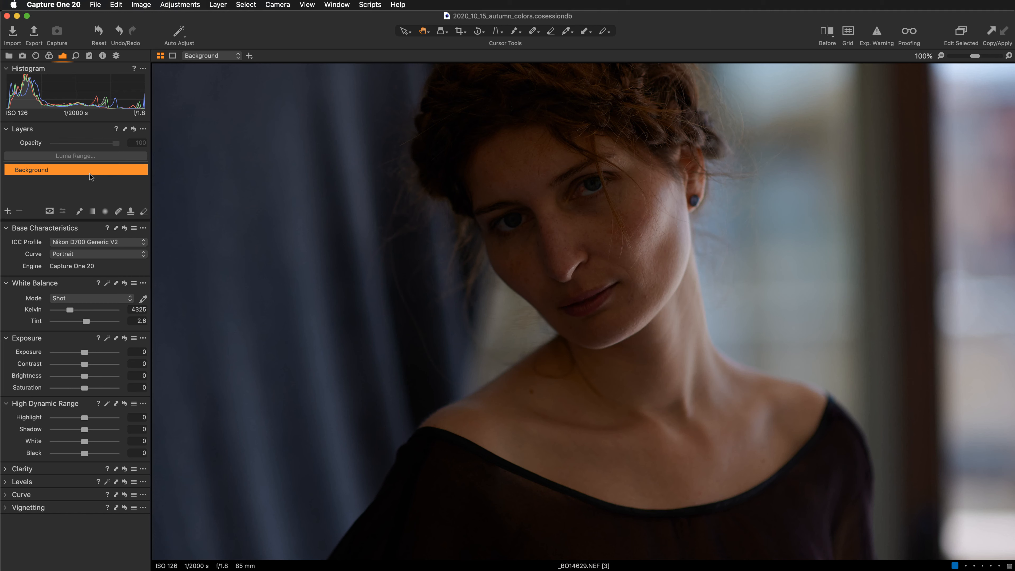
pyautogui.click(8, 211)
pyautogui.click(28, 226)
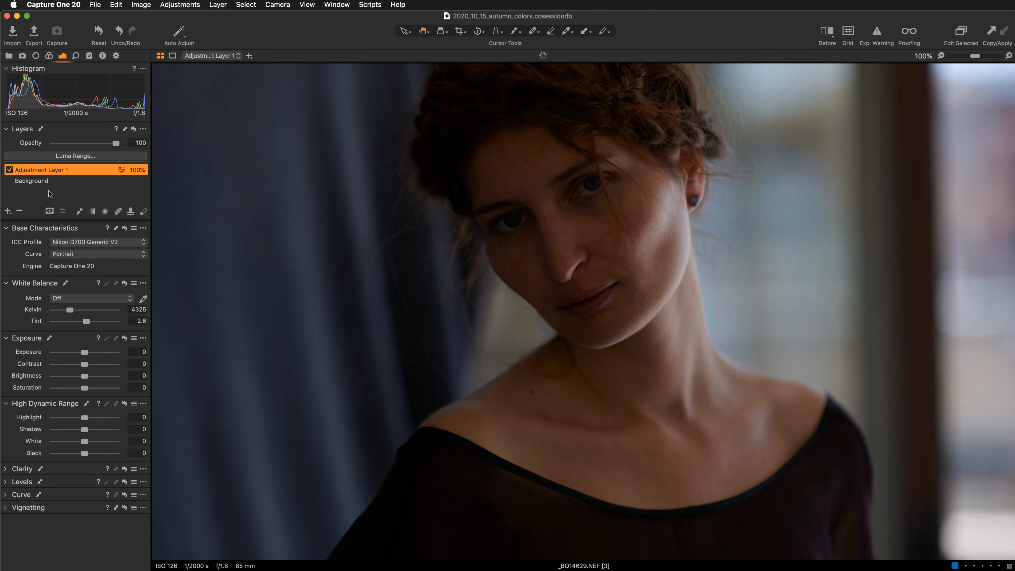
pyautogui.doubleClick(43, 169)
pyautogui.write('c')
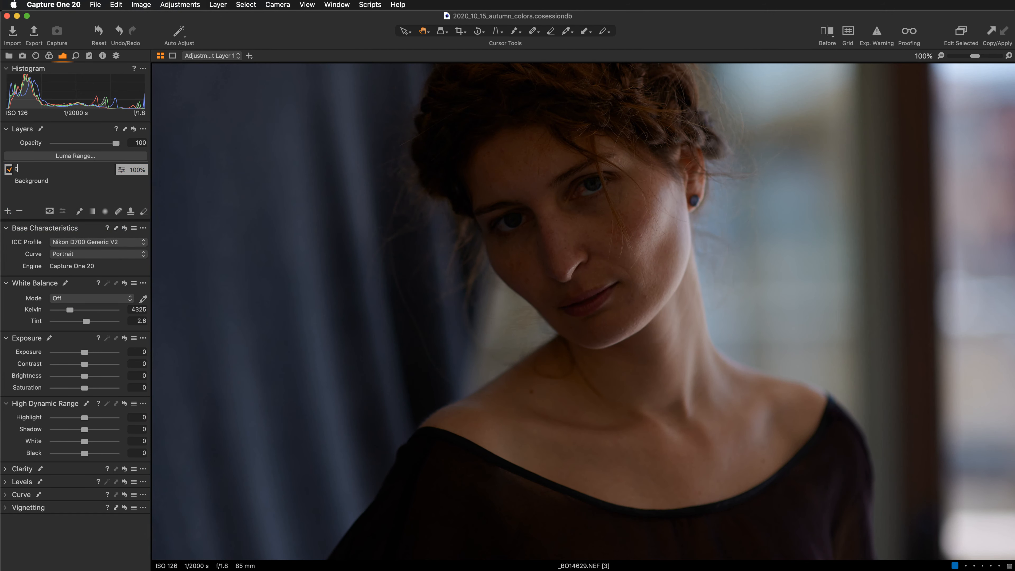
pyautogui.write('urve')
pyautogui.press('Return')
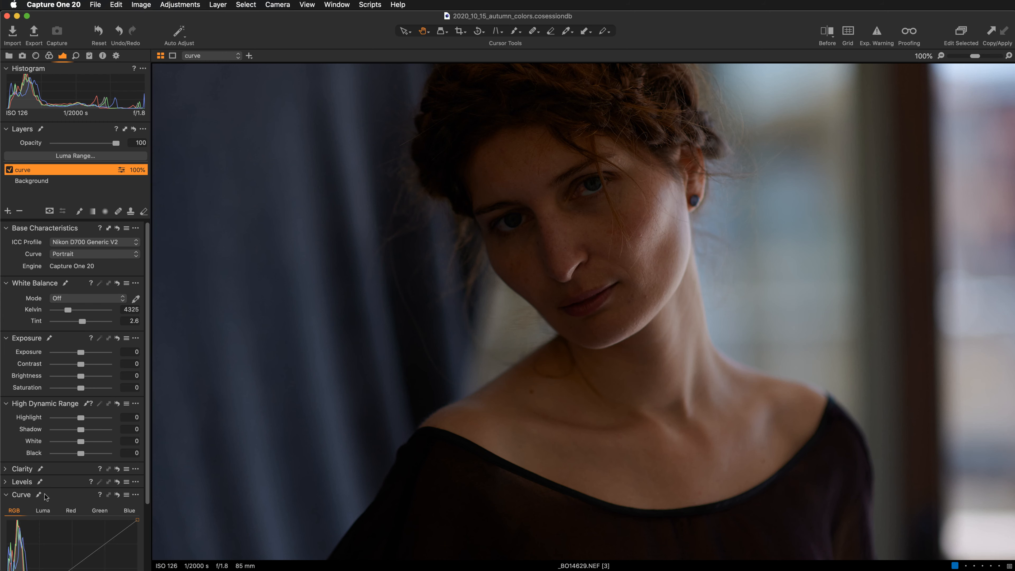
# Step: Detach the Curve tool as a floating window, enlarge it, and place it clear of the subject's face
pyautogui.moveTo(49, 494); pyautogui.dragTo(208, 21)
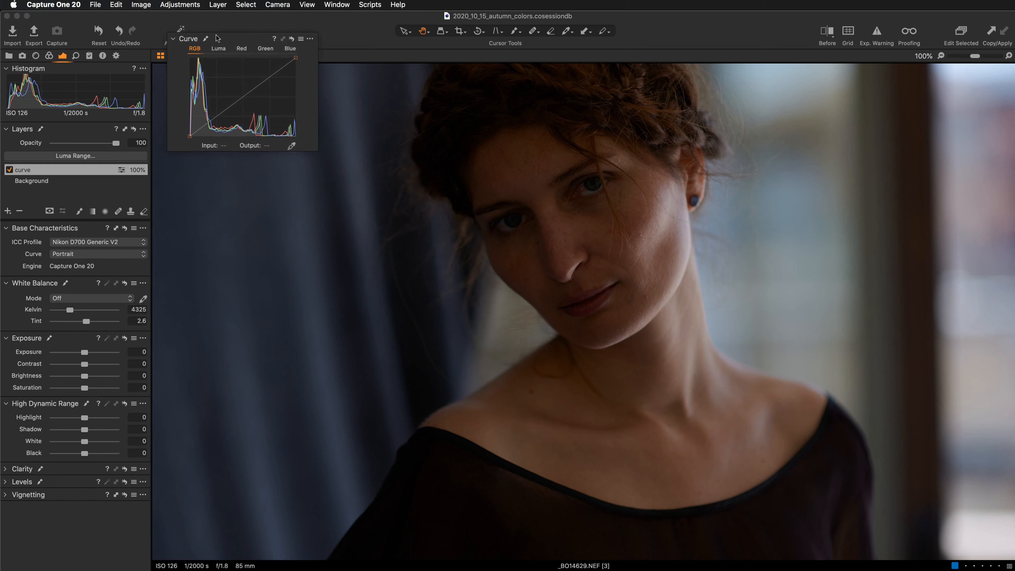
pyautogui.moveTo(318, 147); pyautogui.dragTo(382, 235)
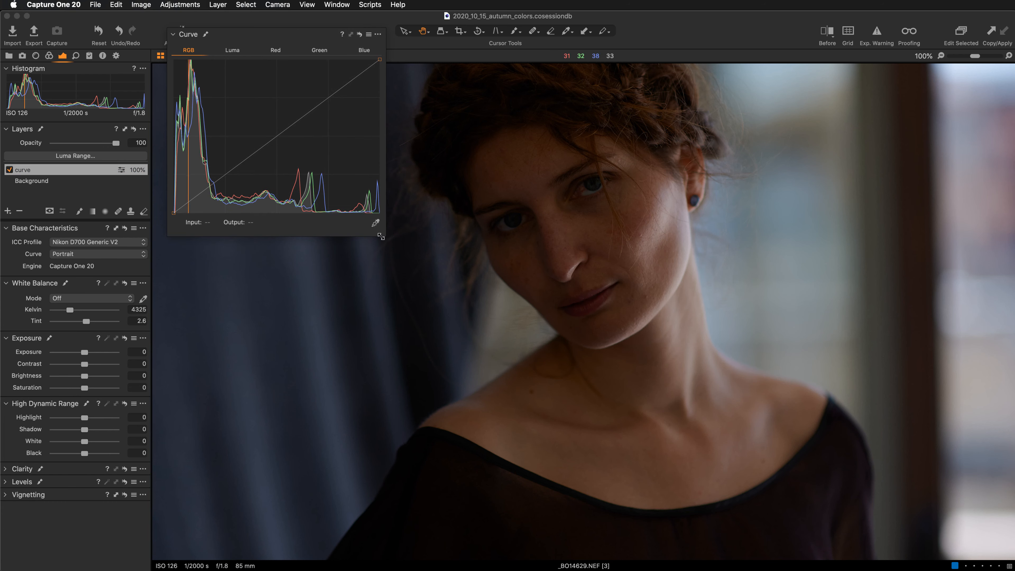
pyautogui.moveTo(314, 38); pyautogui.dragTo(297, 27)
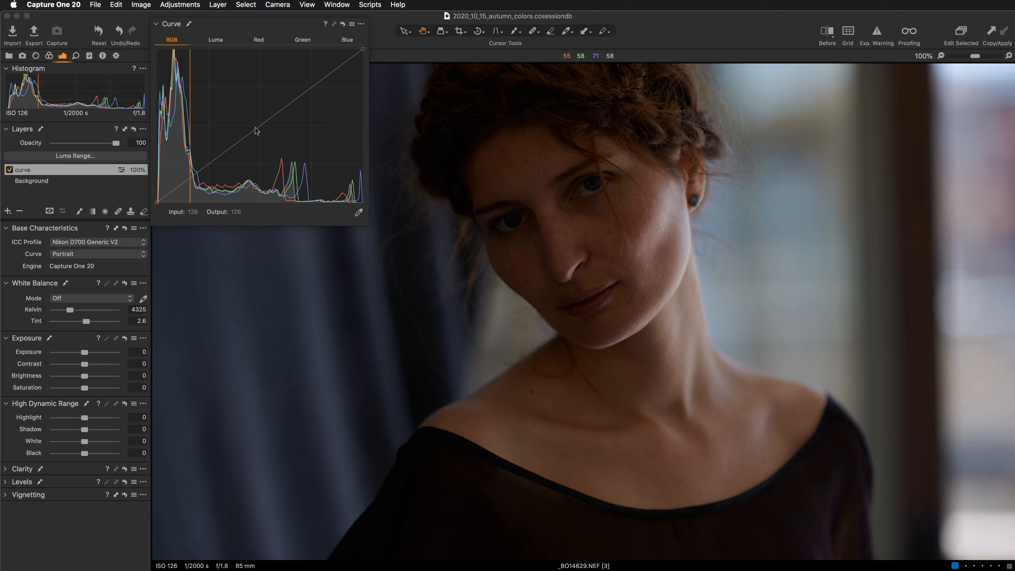
# Step: Brighten the photo on the RGB curve with a point at about input 89, output 155, and add a second point in the highlights
pyautogui.moveTo(256, 130); pyautogui.dragTo(229, 109)
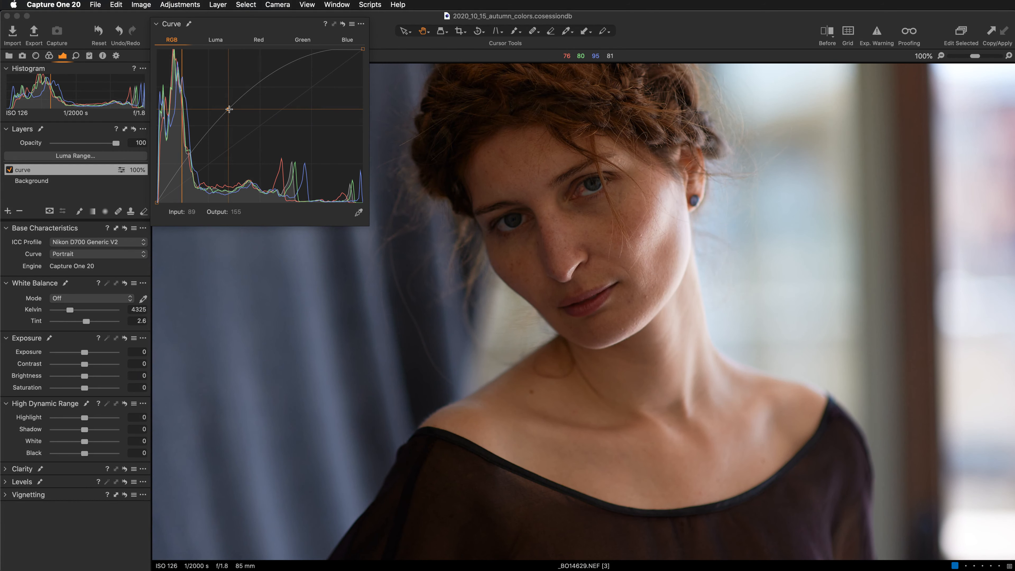
pyautogui.click(274, 72)
pyautogui.moveTo(273, 73); pyautogui.dragTo(274, 73)
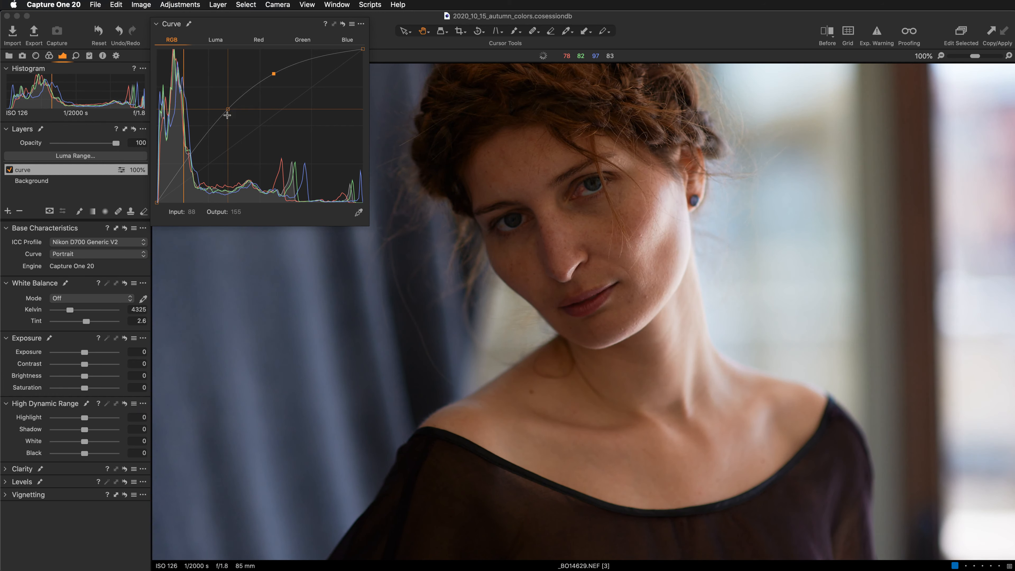
# Step: Shift the RGB curve's lower point slightly toward the shadows and set its upper point to input 145, output 215
pyautogui.moveTo(228, 110); pyautogui.dragTo(219, 113)
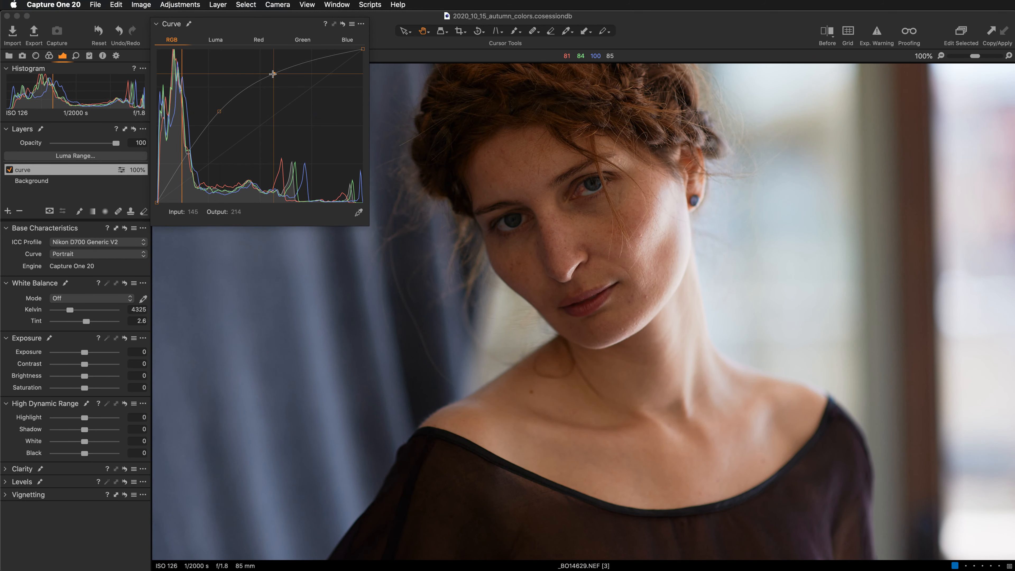
pyautogui.moveTo(273, 74); pyautogui.dragTo(273, 73)
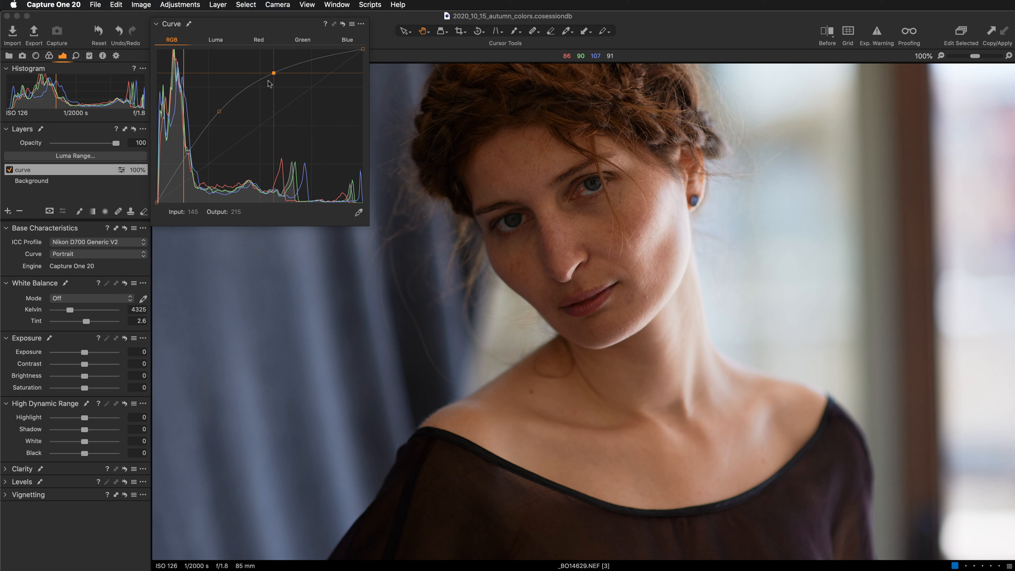
# Step: Switch to the Luma curve, activate its point picker, and check the photo's highlights with the exposure warning
pyautogui.click(214, 41)
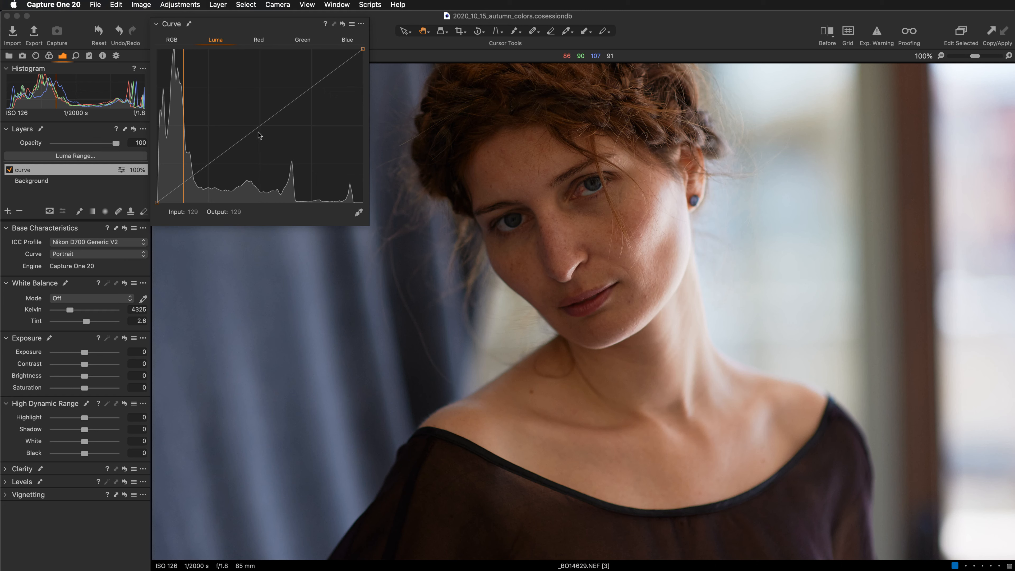
pyautogui.click(358, 212)
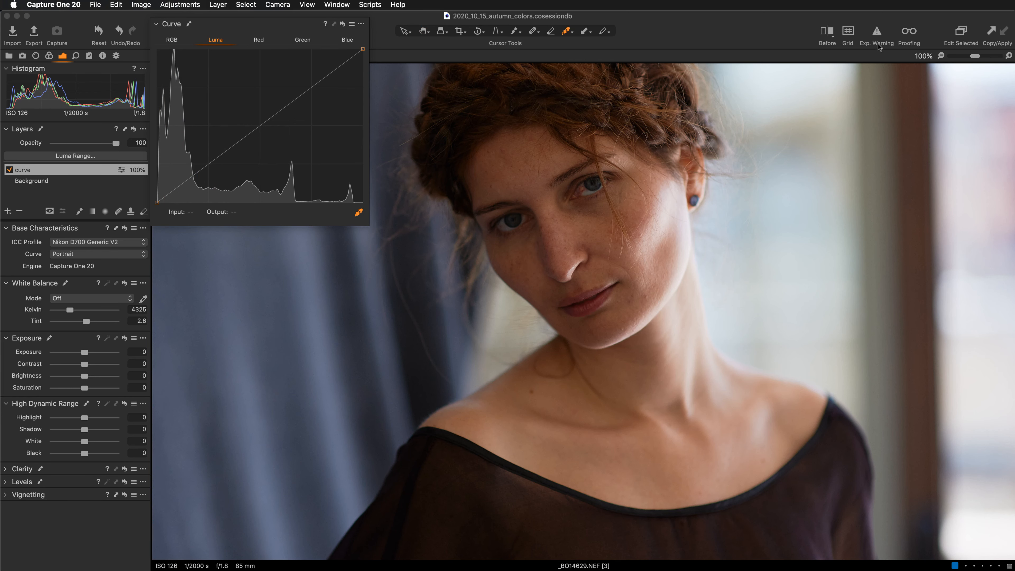
pyautogui.click(875, 35)
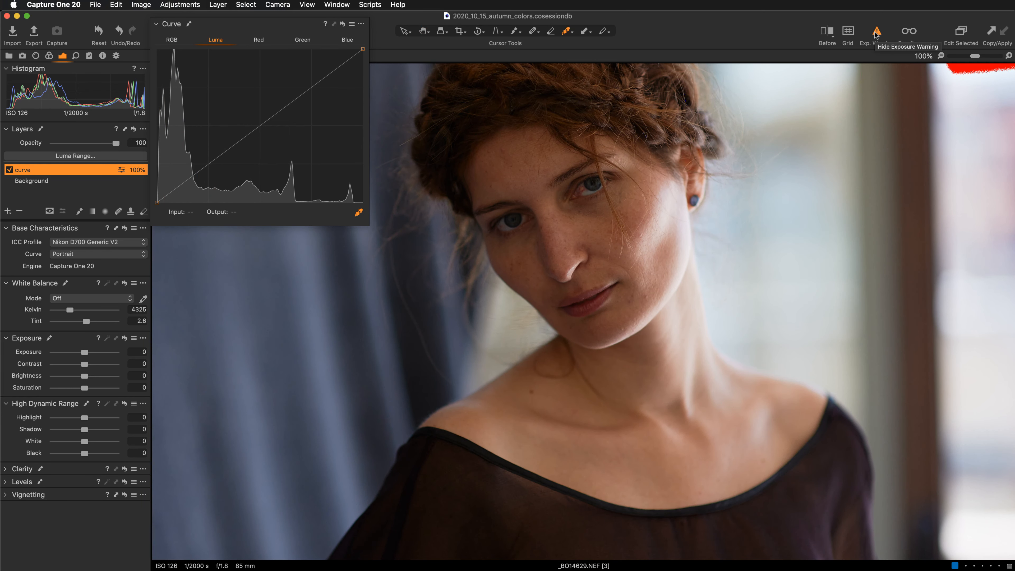
pyautogui.click(876, 34)
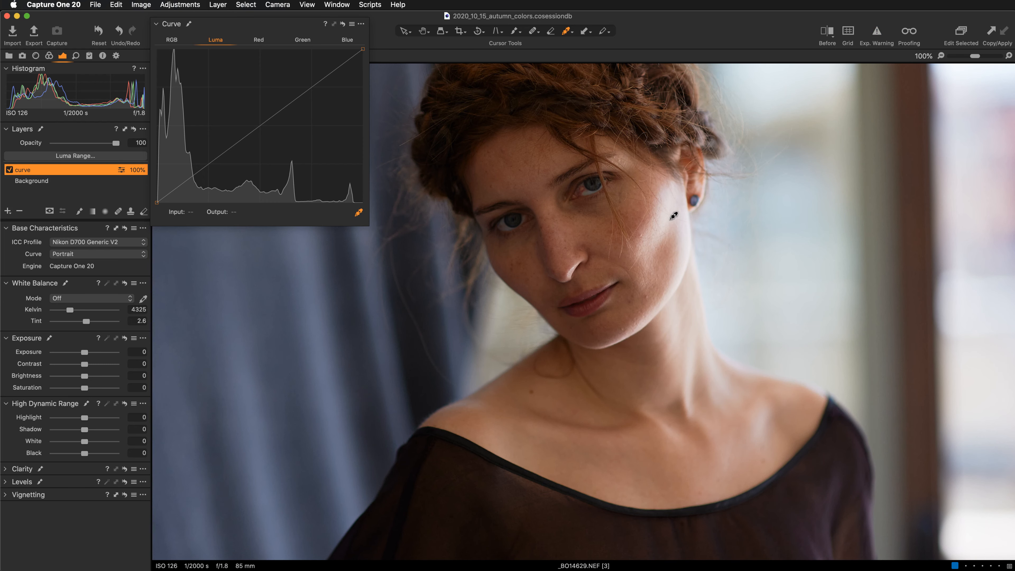
# Step: On the Luma curve, raise a shadow point at about input 25 and pull down a second point in the highlights
pyautogui.scroll(2, 674, 216)
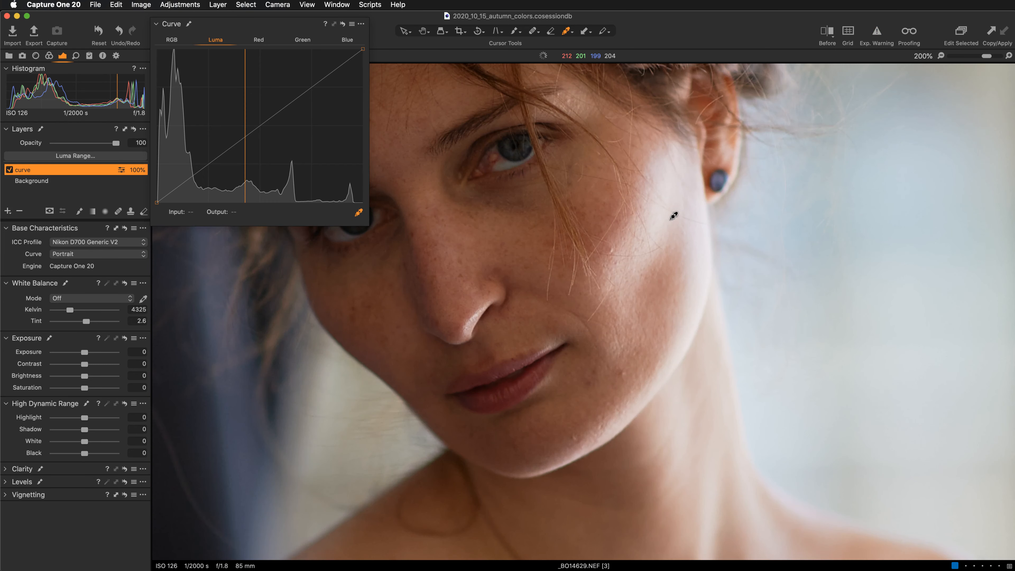
pyautogui.click(423, 32)
pyautogui.moveTo(591, 167); pyautogui.dragTo(714, 175)
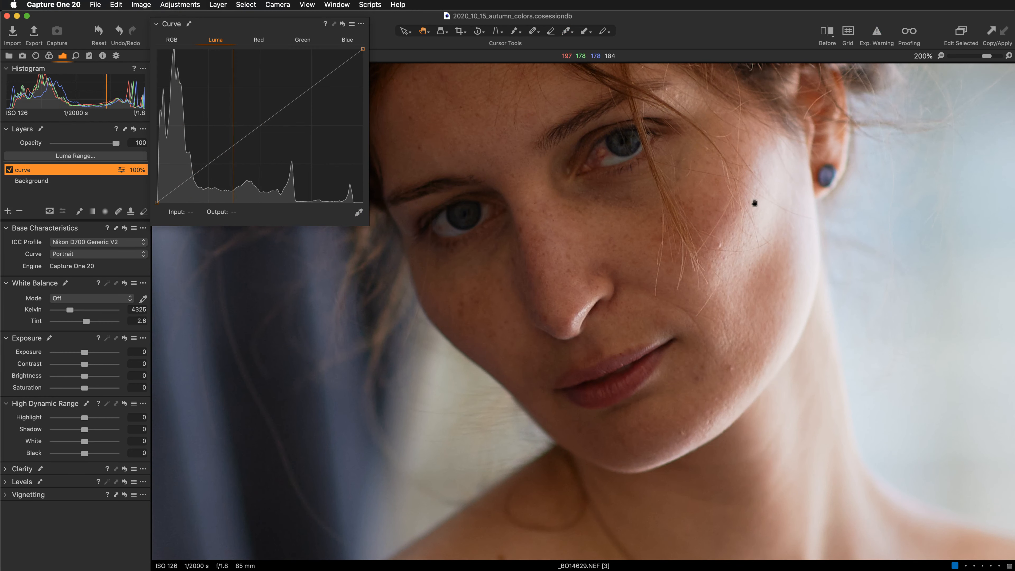
pyautogui.hscroll(-2, 752, 217)
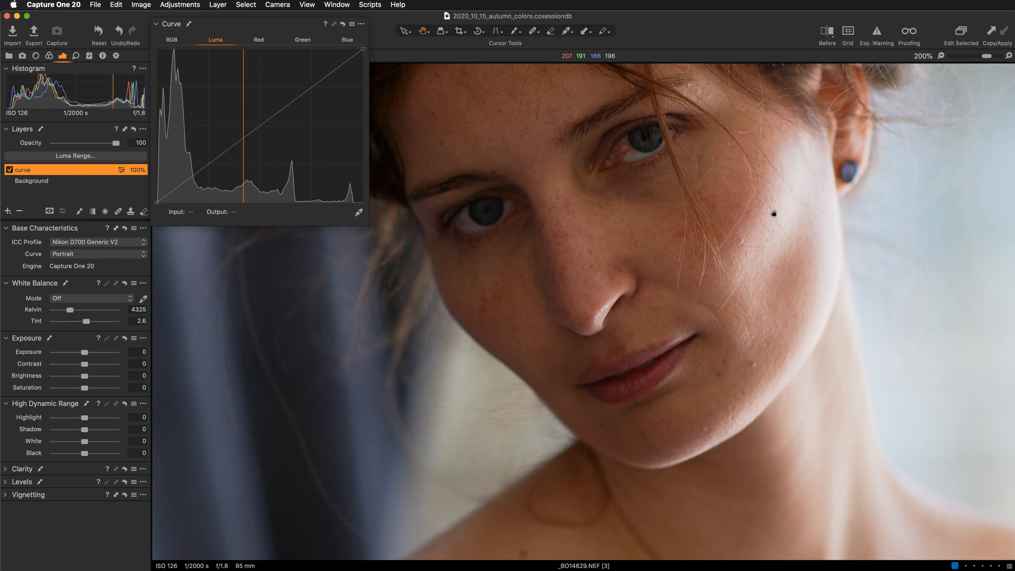
pyautogui.click(358, 212)
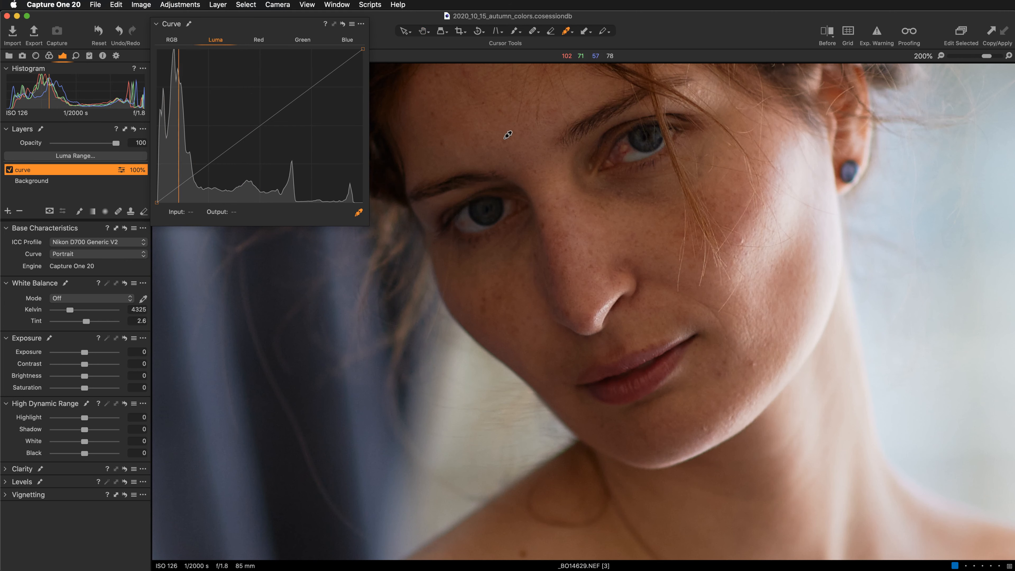
pyautogui.click(493, 133)
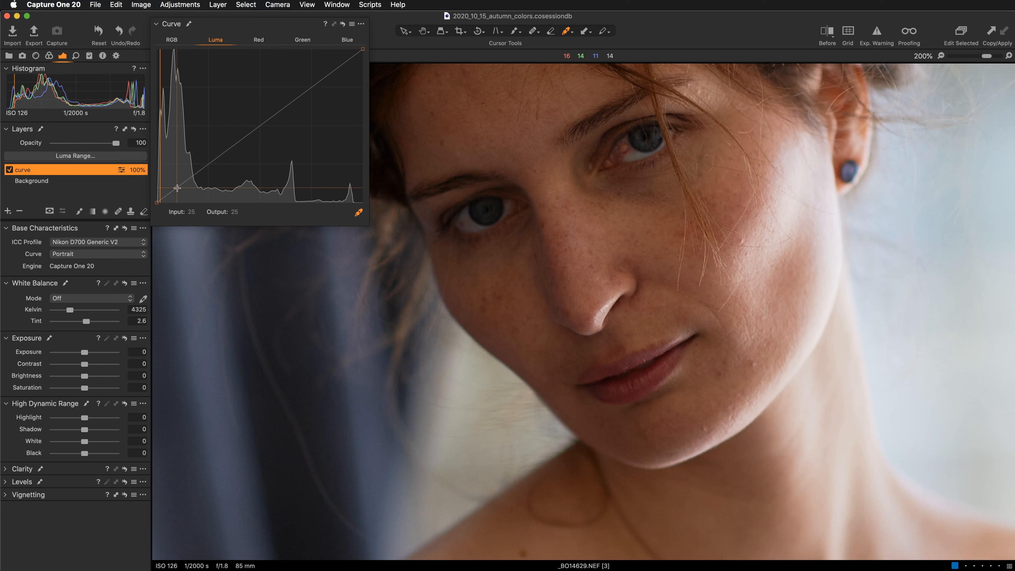
pyautogui.moveTo(177, 188); pyautogui.dragTo(177, 176)
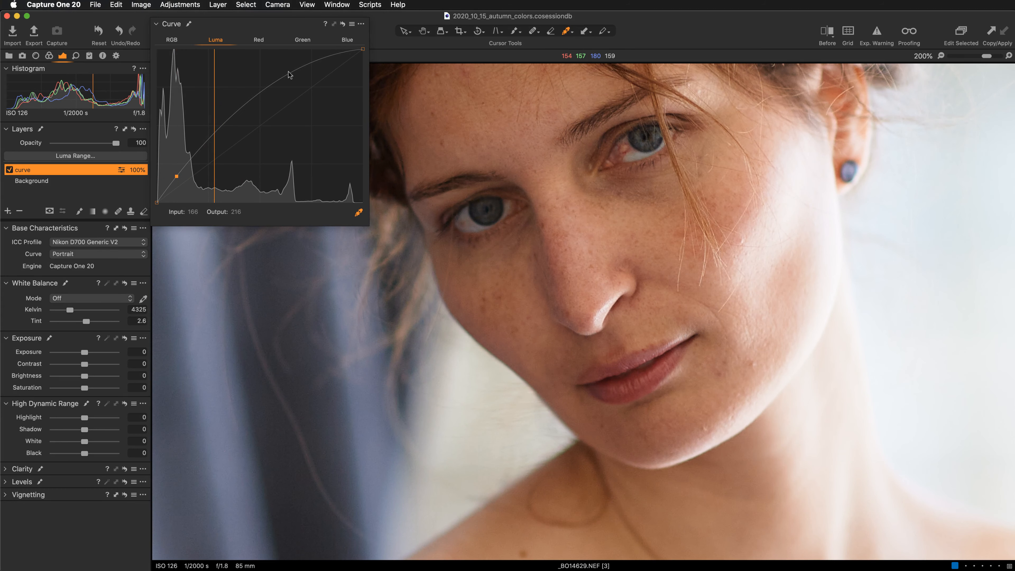
pyautogui.moveTo(287, 78); pyautogui.dragTo(287, 87)
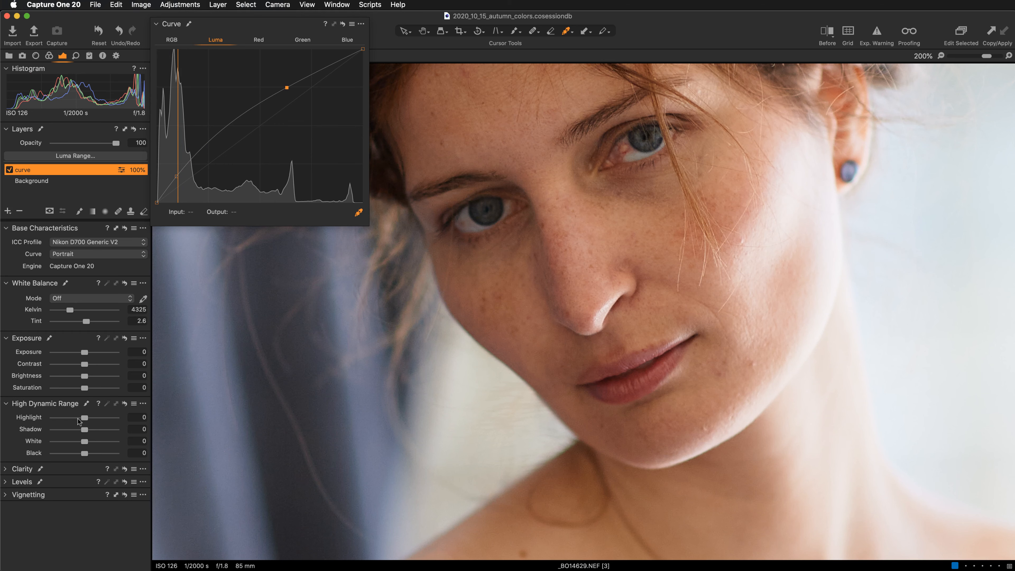
# Step: Set High Dynamic Range to Highlight -100 and Shadow 14 on the curve layer
pyautogui.moveTo(85, 419); pyautogui.dragTo(47, 418)
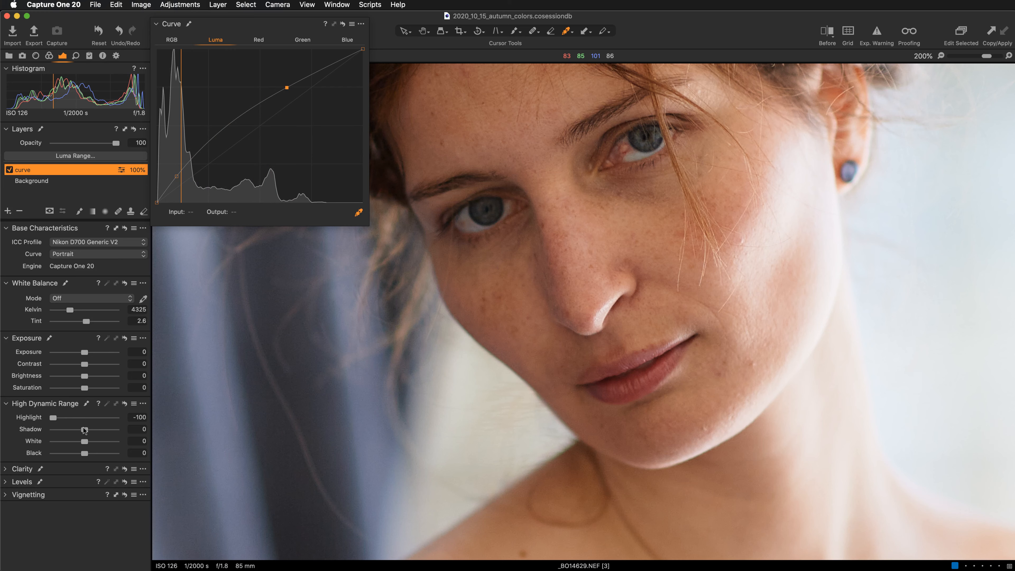
pyautogui.moveTo(84, 430); pyautogui.dragTo(86, 430)
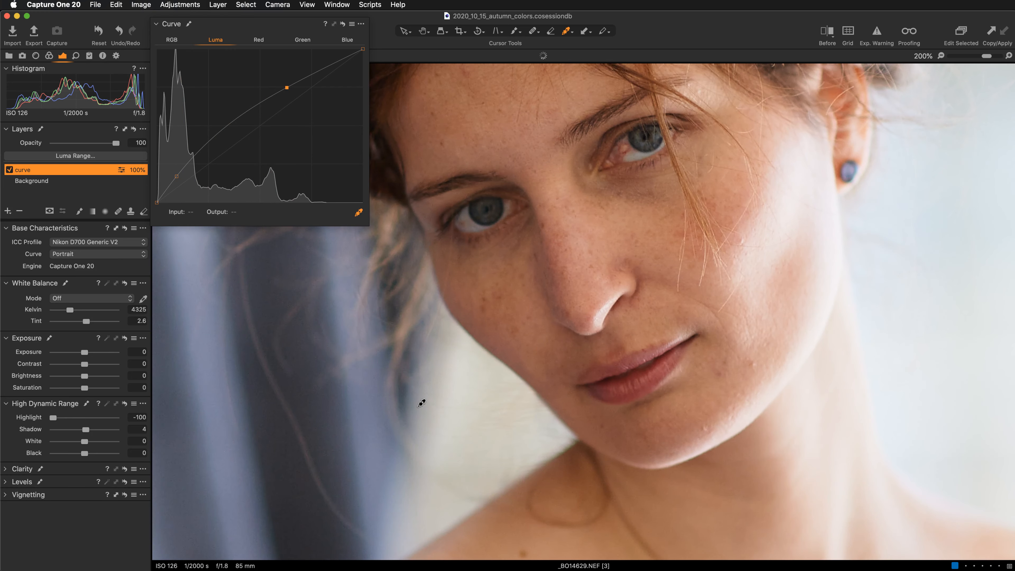
pyautogui.press('super+minus')
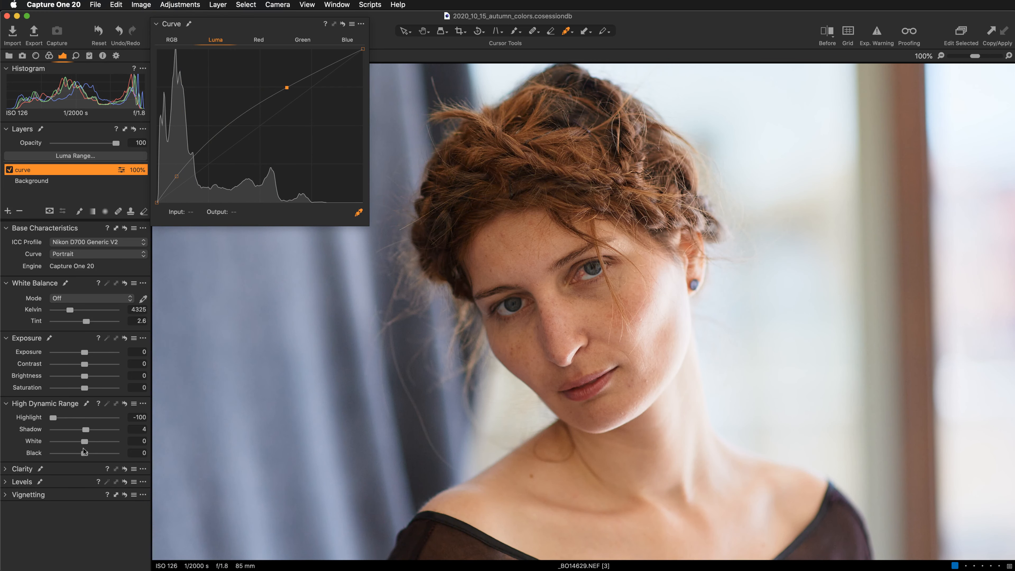
pyautogui.moveTo(87, 430); pyautogui.dragTo(92, 430)
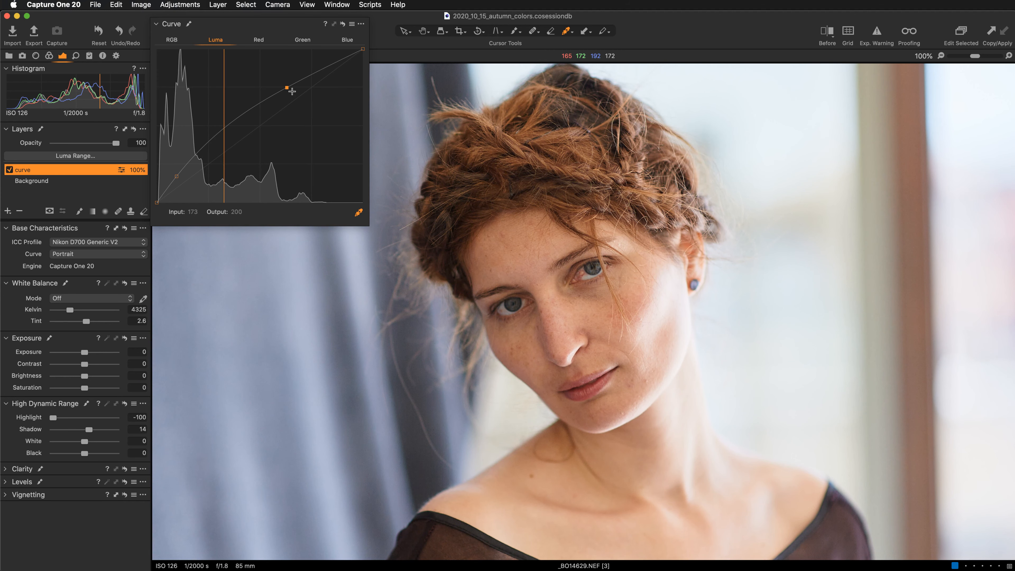
# Step: Lower the Luma curve's highlight point to about input 162, output 188, and its shadow point to about input 29, output 38
pyautogui.moveTo(288, 88); pyautogui.dragTo(289, 89)
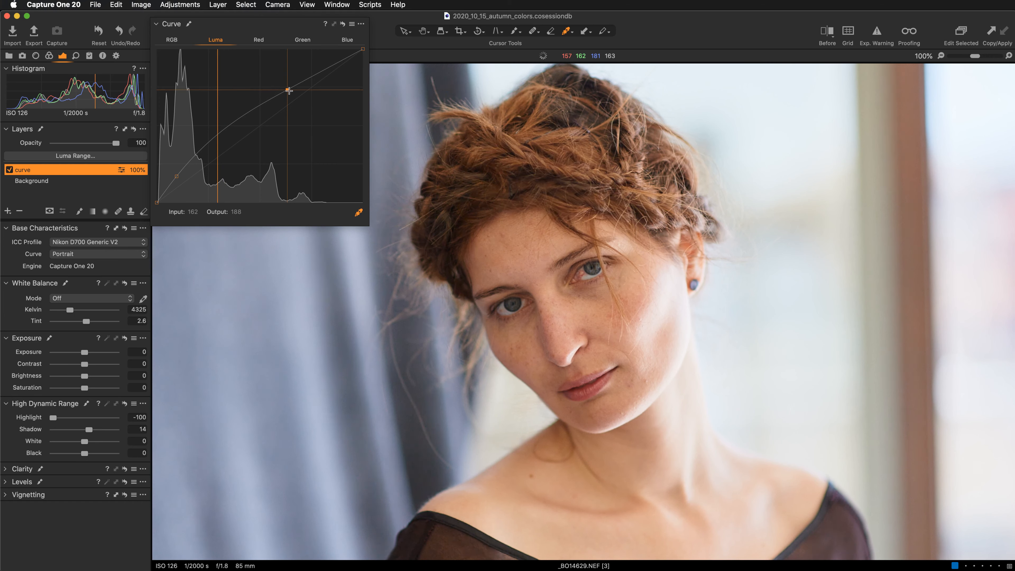
pyautogui.moveTo(176, 177); pyautogui.dragTo(180, 180)
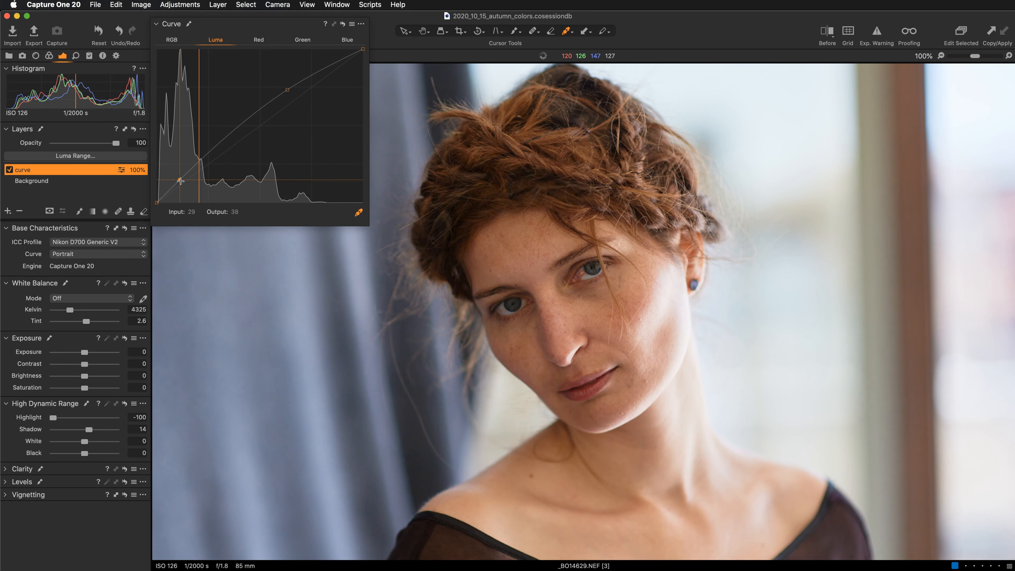
pyautogui.moveTo(180, 180); pyautogui.dragTo(181, 180)
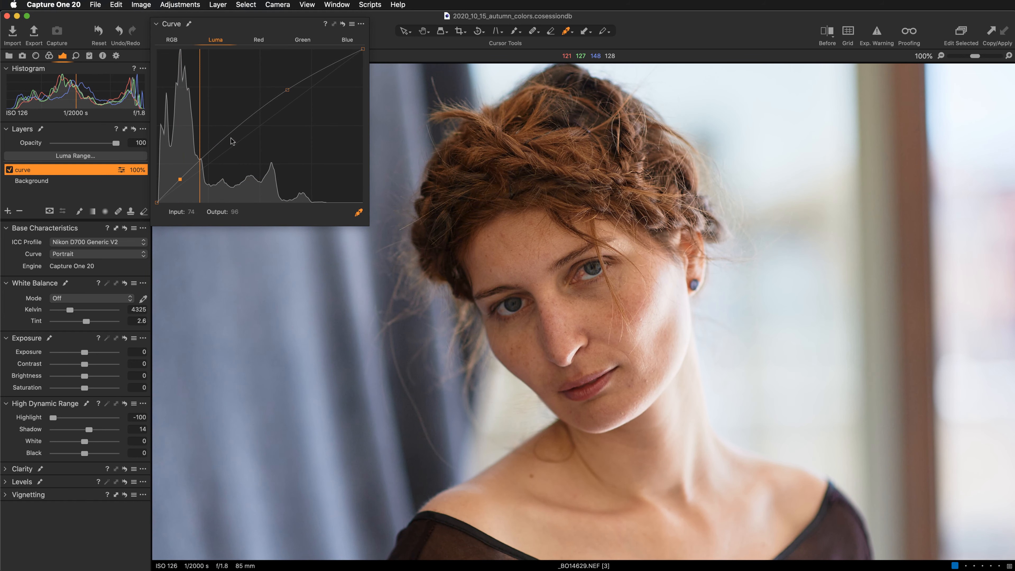
# Step: Add a midtone point to the Luma curve between the shadow and highlight points and lift it slightly
pyautogui.click(246, 116)
pyautogui.moveTo(247, 116); pyautogui.dragTo(287, 90)
pyautogui.moveTo(248, 113); pyautogui.dragTo(248, 112)
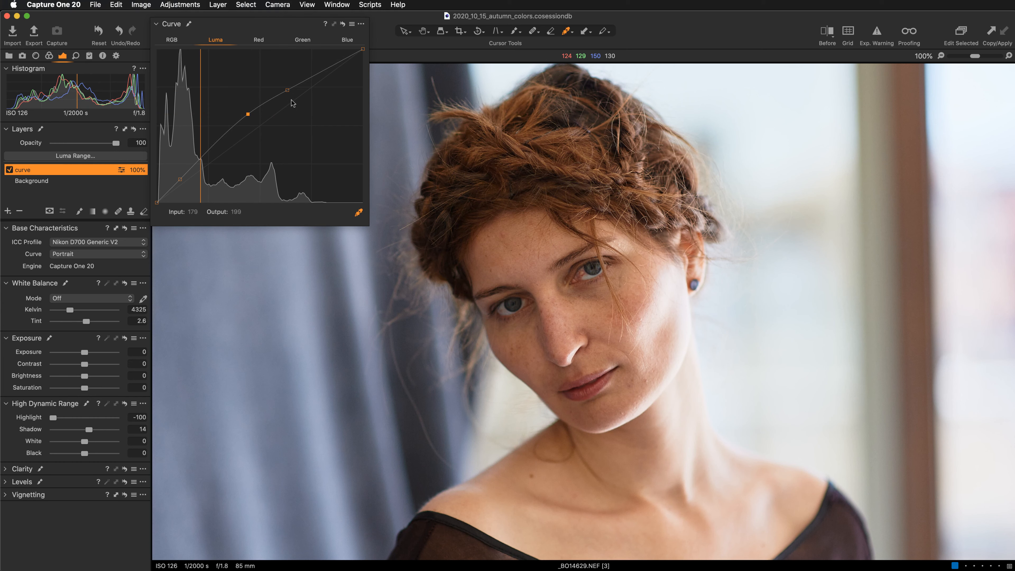
pyautogui.click(288, 90)
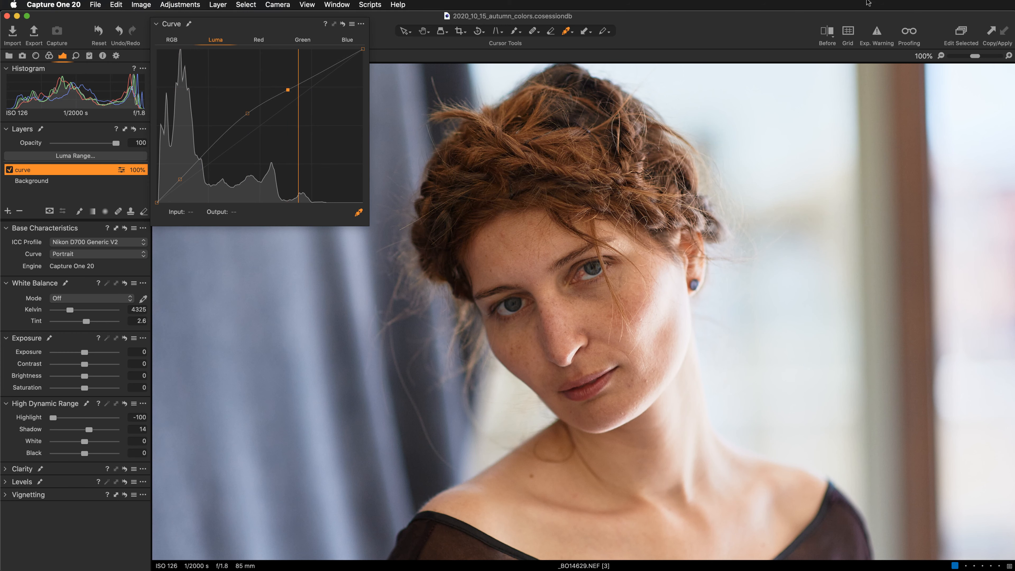
# Step: Check the background and the bright side of the face for clipping with the exposure warning
pyautogui.click(878, 36)
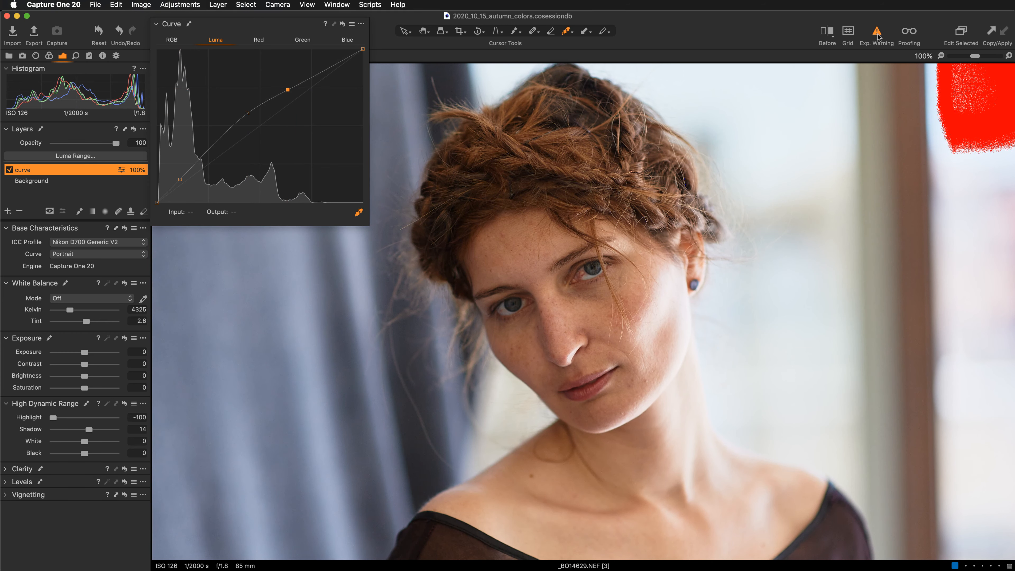
pyautogui.scroll(2, 660, 299)
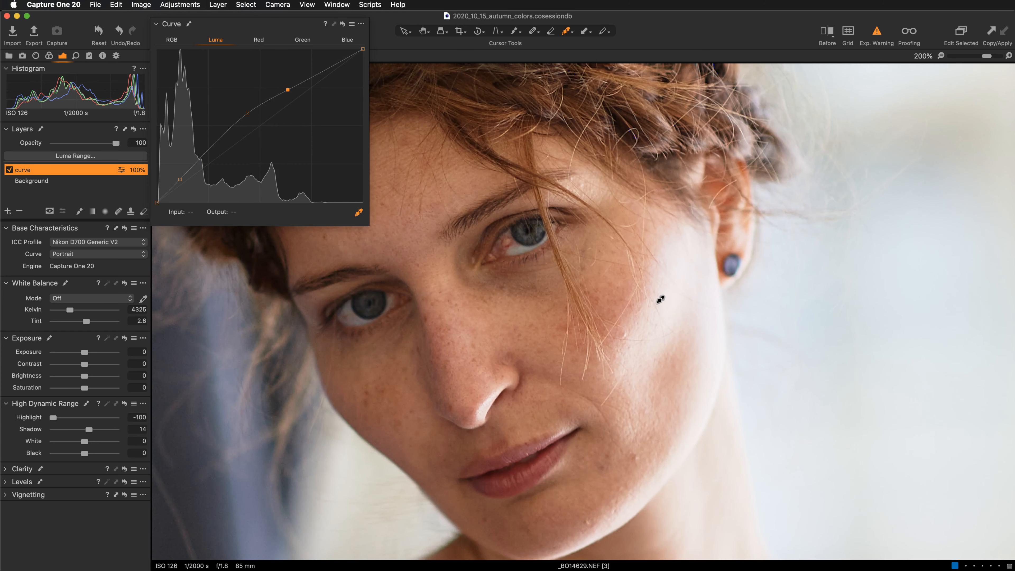
pyautogui.click(879, 37)
# Step: Tame the brightest tones by setting White in High Dynamic Range to -72
pyautogui.moveTo(84, 443); pyautogui.dragTo(36, 441)
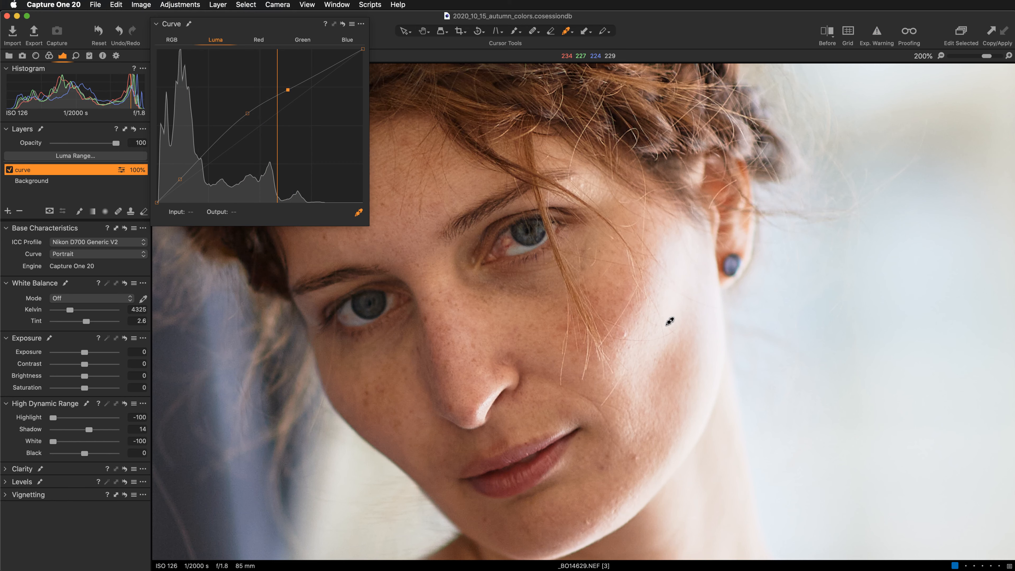
pyautogui.doubleClick(33, 443)
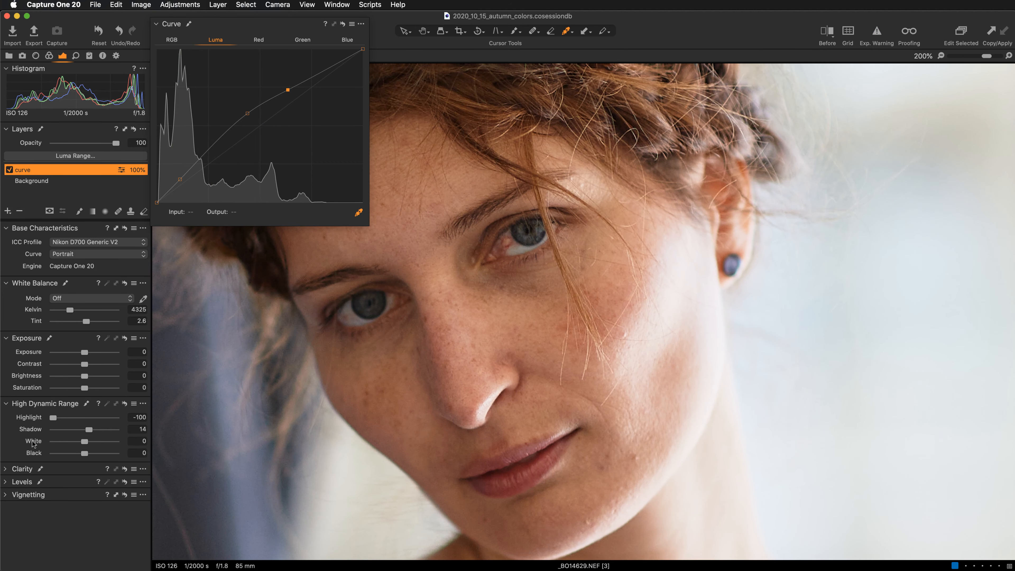
pyautogui.press('super+z')
pyautogui.moveTo(53, 441); pyautogui.dragTo(62, 443)
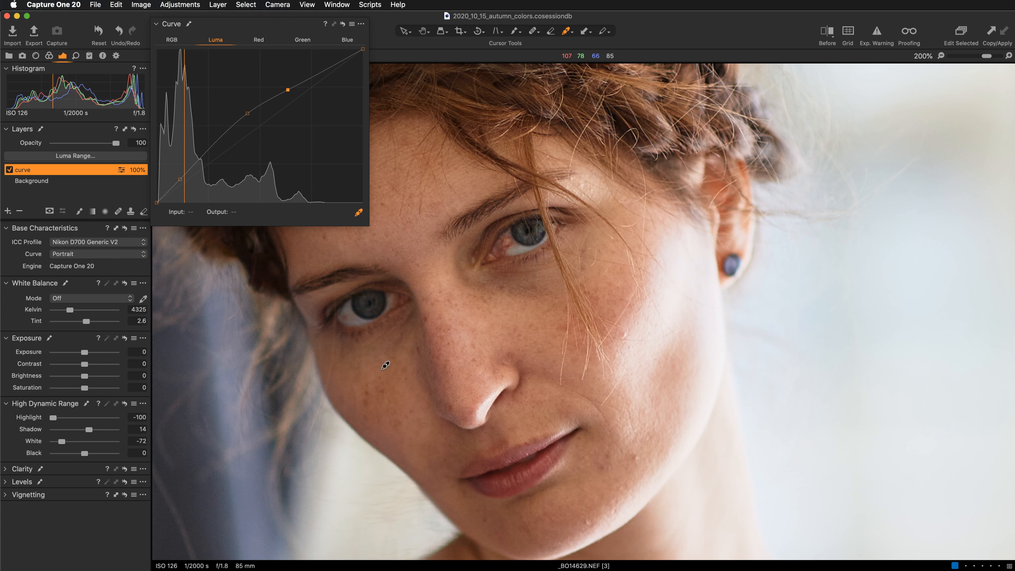
# Step: Compare the whole portrait with the curve layer hidden and shown
pyautogui.press('super+minus')
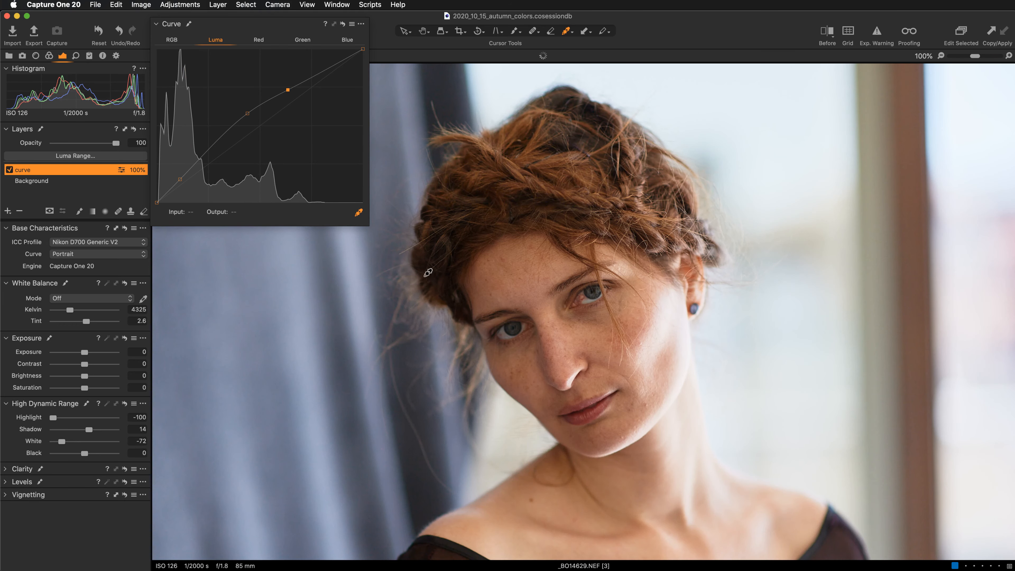
pyautogui.press('h')
pyautogui.scroll(-5, 527, 304)
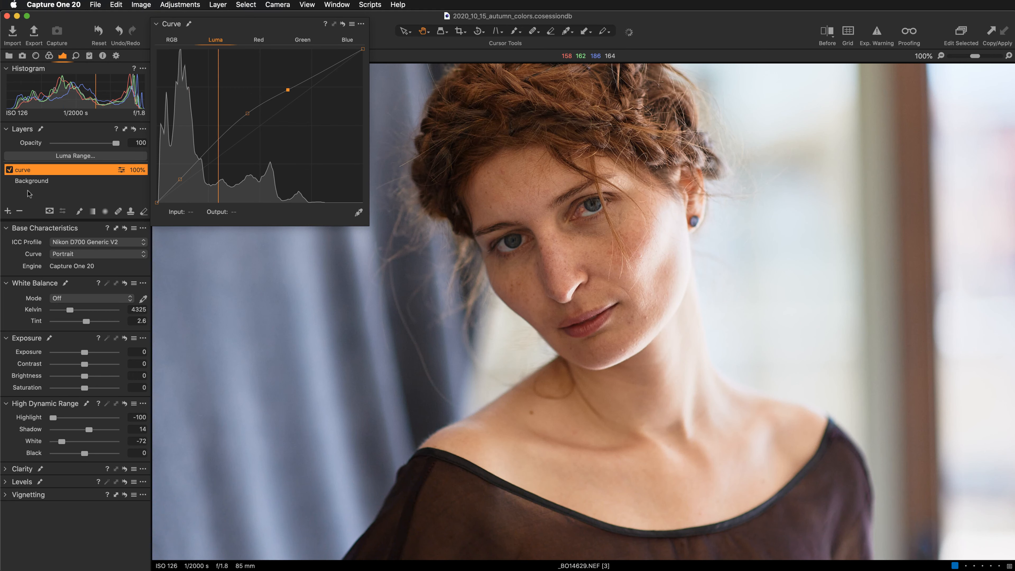
pyautogui.click(9, 169)
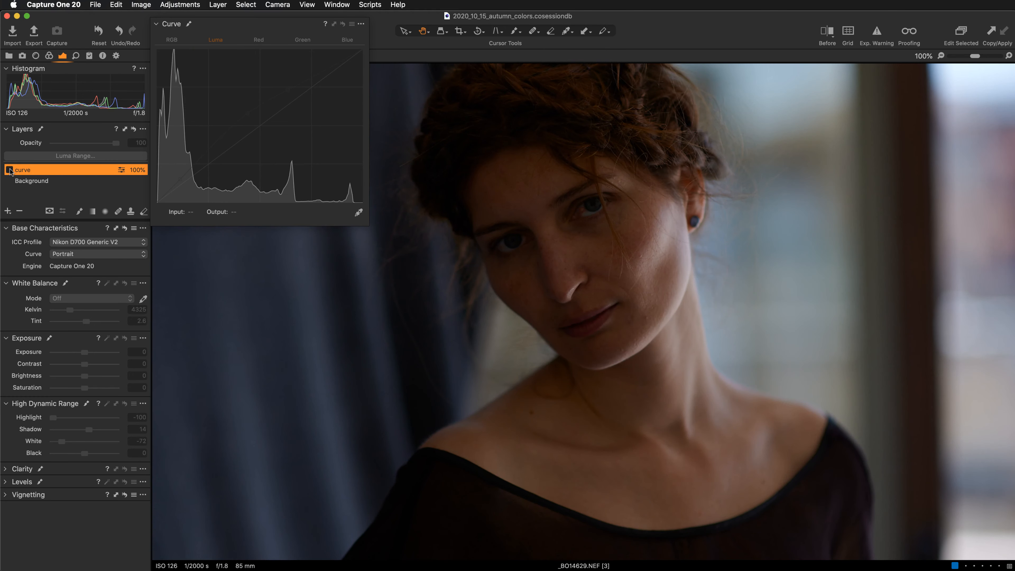
pyautogui.click(9, 169)
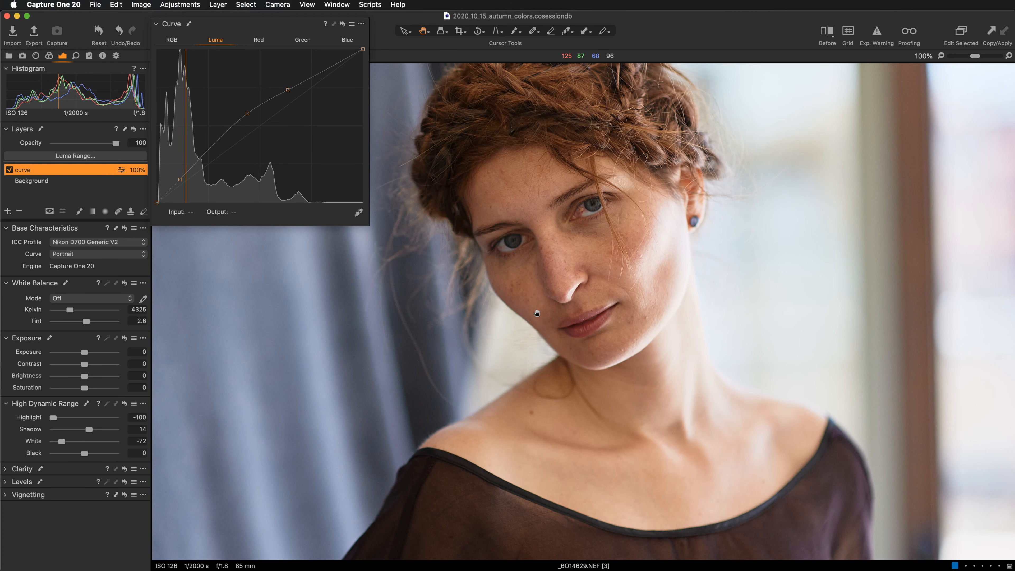
# Step: Inspect the skin and eye area of the face up close at up to 300% magnification
pyautogui.scroll(1, 536, 313)
pyautogui.moveTo(672, 202); pyautogui.dragTo(667, 292)
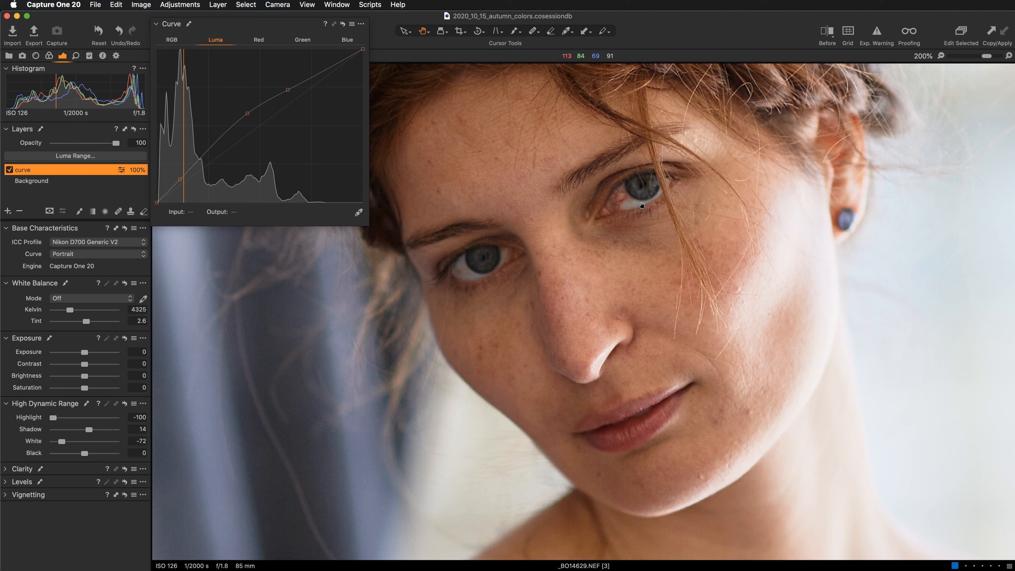
pyautogui.hscroll(2, 659, 236)
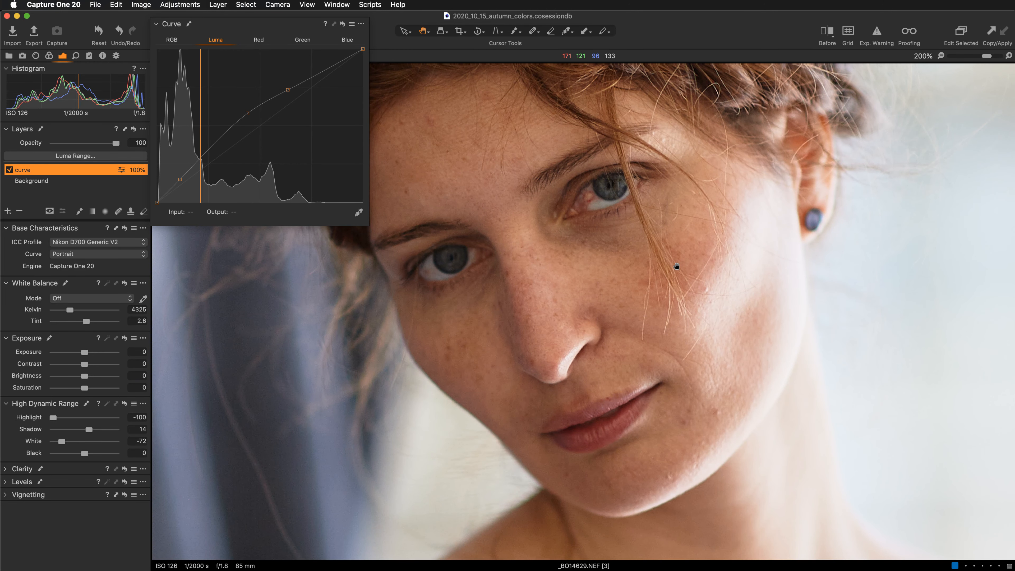
pyautogui.moveTo(677, 266); pyautogui.dragTo(699, 271)
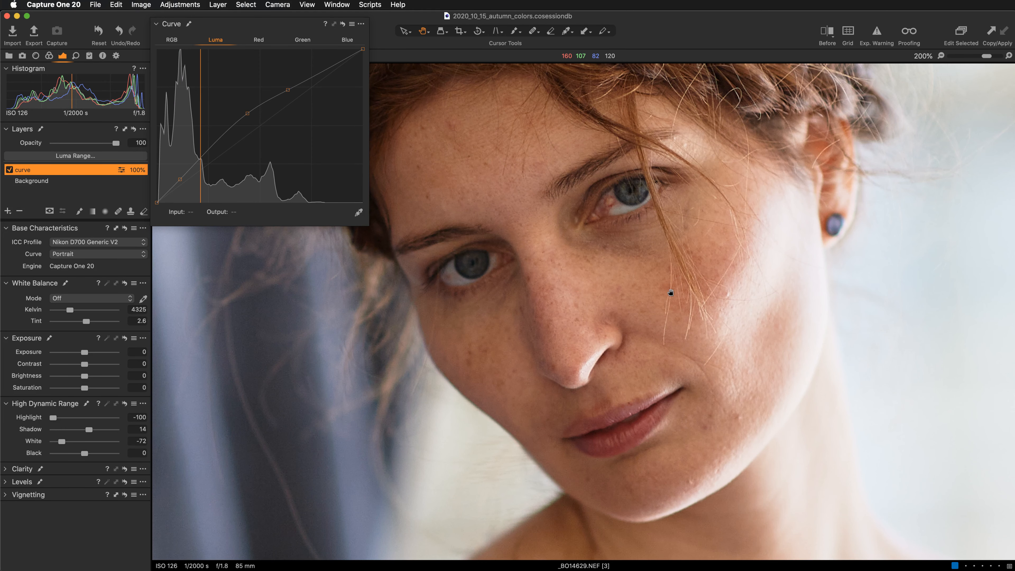
pyautogui.press('super+equal')
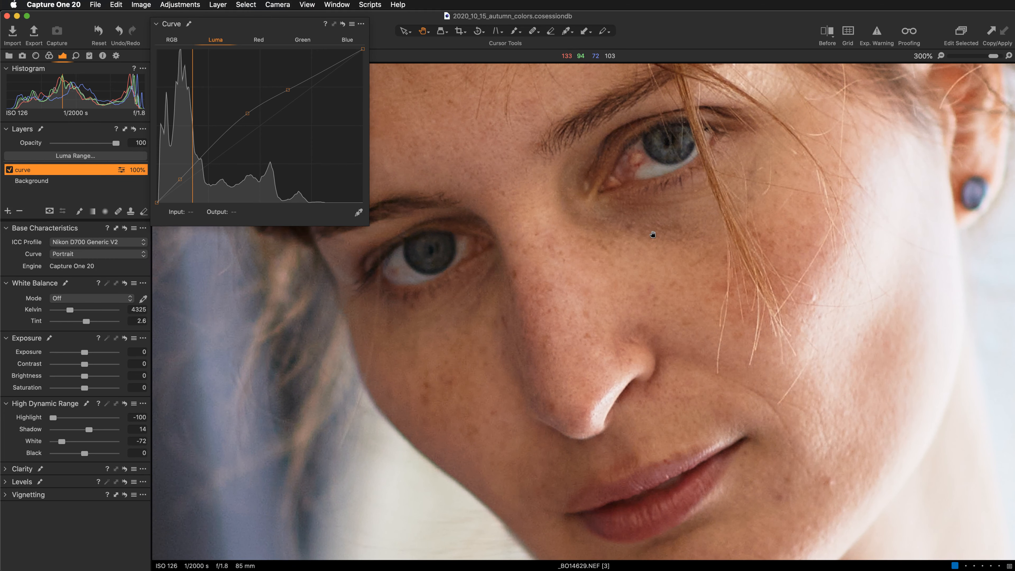
# Step: Add a new empty adjustment layer above the curve layer and name it "fix eye"
pyautogui.moveTo(774, 420)
pyautogui.mouseDown()
pyautogui.moveTo(758, 306)
pyautogui.moveTo(771, 403)
pyautogui.mouseUp()
pyautogui.moveTo(659, 229); pyautogui.dragTo(672, 249)
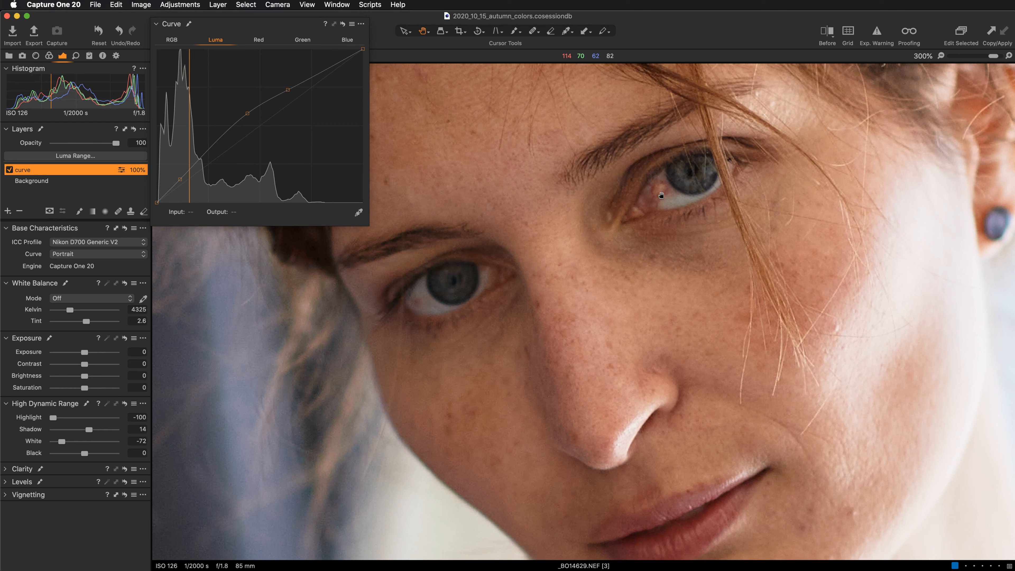
pyautogui.click(7, 212)
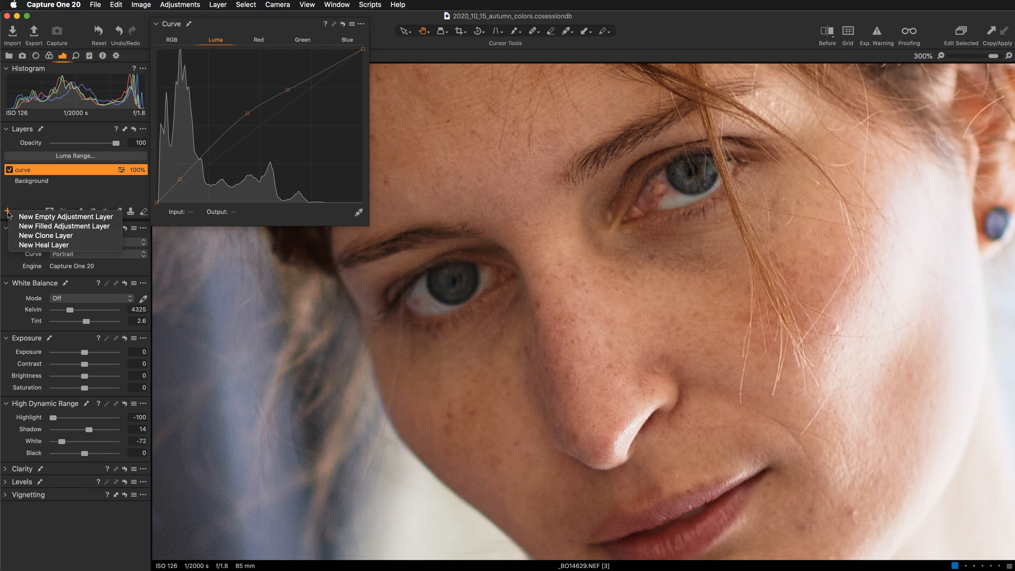
pyautogui.click(29, 219)
pyautogui.doubleClick(32, 166)
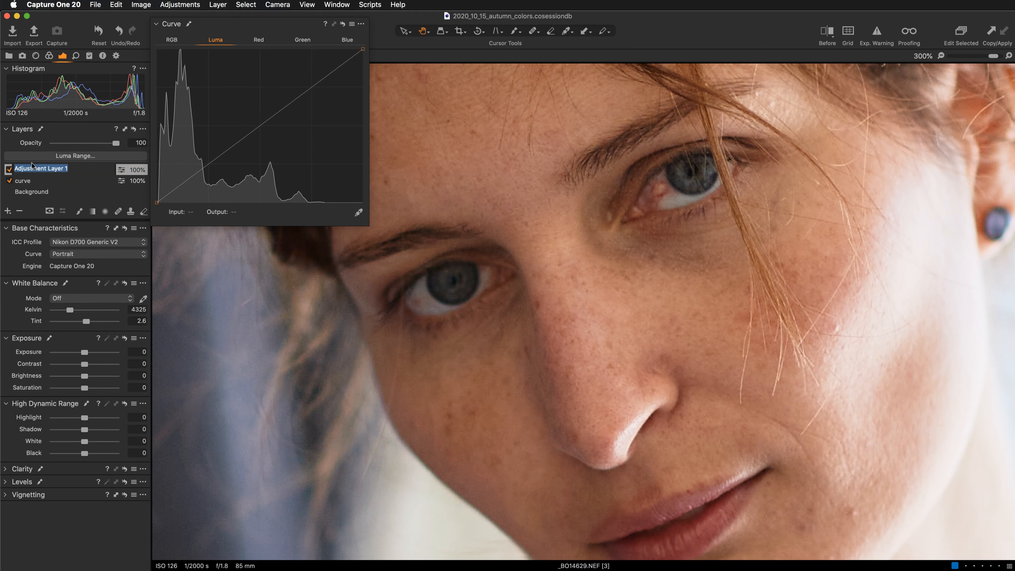
pyautogui.write('fix eye')
pyautogui.press('Return')
# Step: Dock the floating Curve tool and set the mask brush to hardness 2 and flow 89
pyautogui.moveTo(389, 370); pyautogui.dragTo(368, 353)
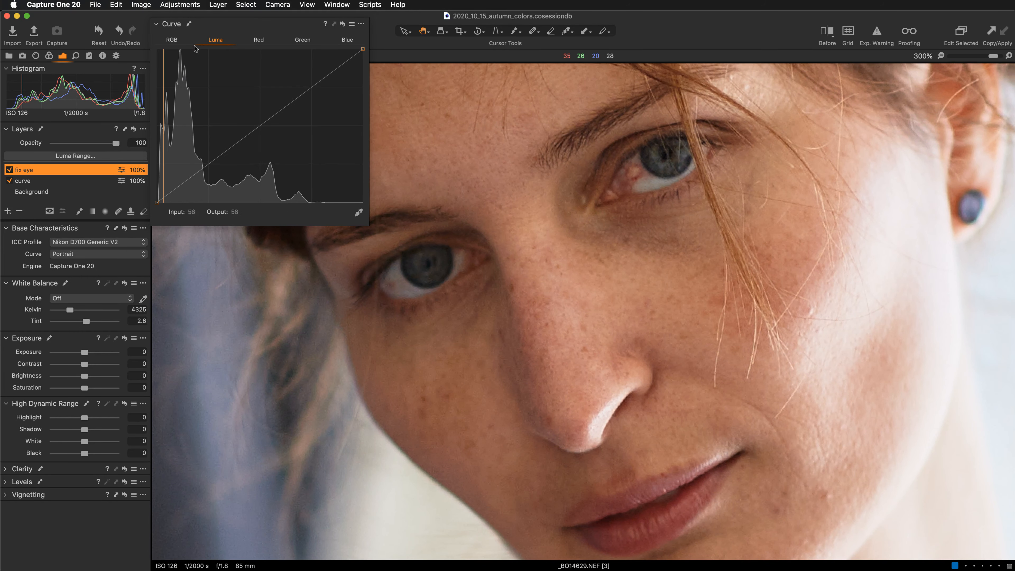
pyautogui.moveTo(273, 25); pyautogui.dragTo(111, 327)
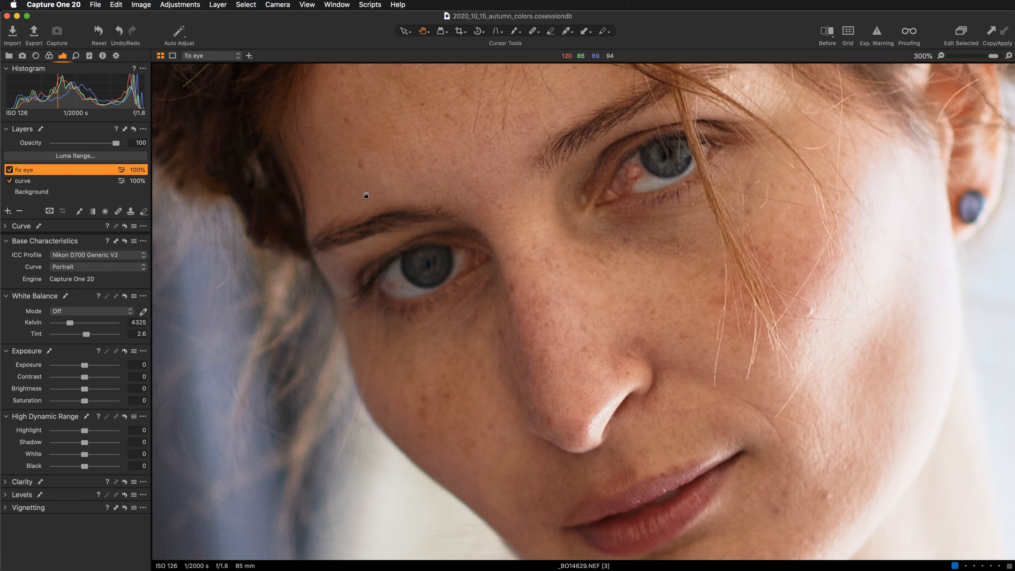
pyautogui.press('b')
pyautogui.rightClick(483, 247)
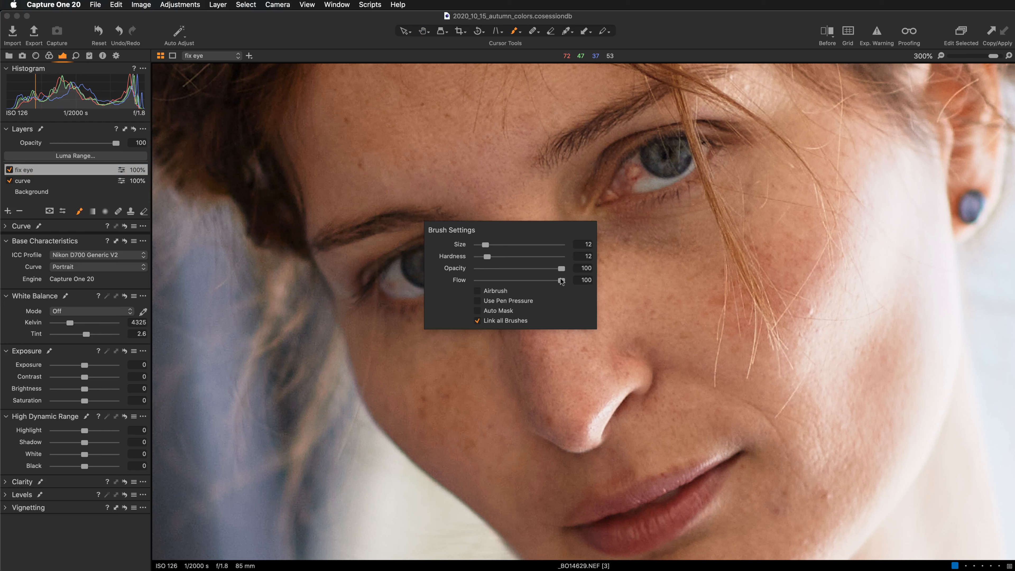
pyautogui.moveTo(561, 281); pyautogui.dragTo(552, 285)
pyautogui.moveTo(487, 256); pyautogui.dragTo(479, 257)
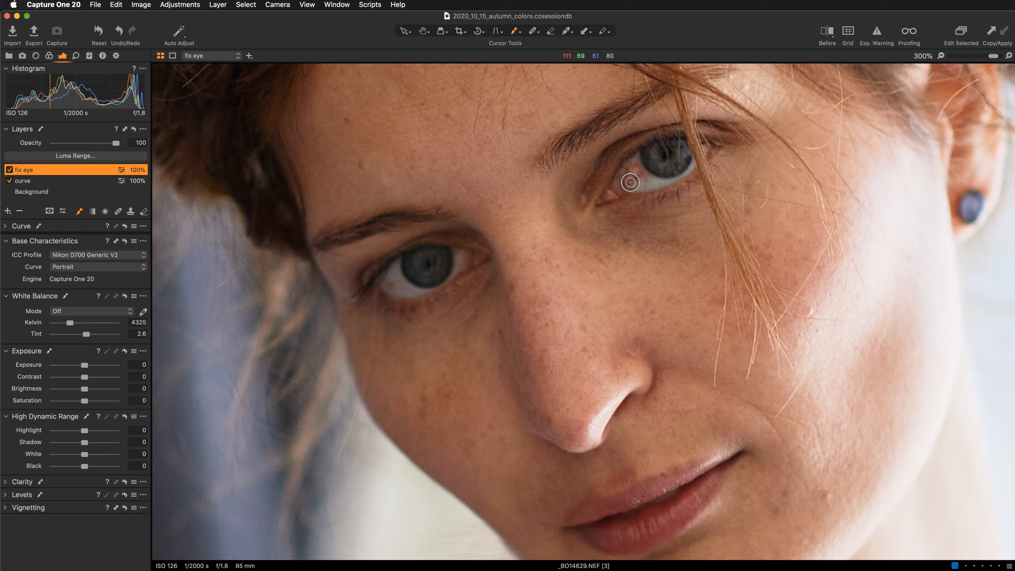
# Step: Paint a trial mask stroke on the reddened corner of the eye beside the hair strand and lower the brush hardness and flow further
pyautogui.moveTo(628, 180); pyautogui.dragTo(627, 170)
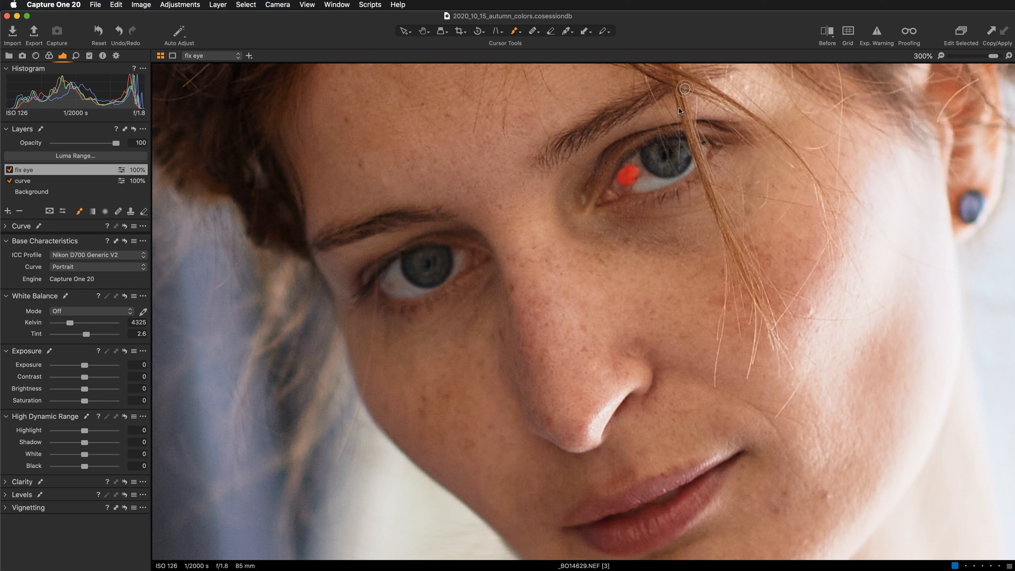
pyautogui.rightClick(628, 178)
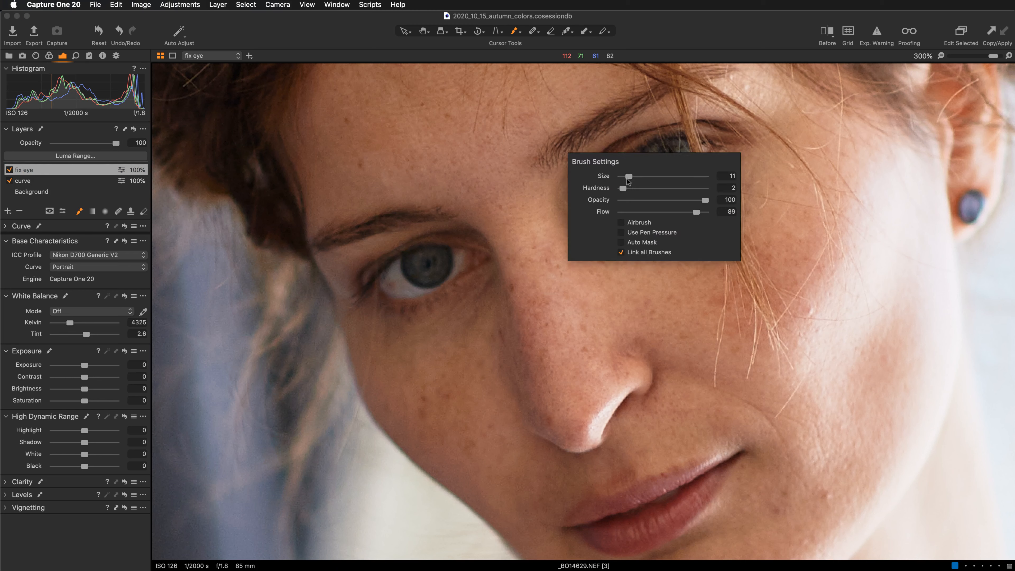
pyautogui.moveTo(622, 187); pyautogui.dragTo(613, 187)
pyautogui.moveTo(698, 212); pyautogui.dragTo(676, 213)
pyautogui.click(628, 176)
# Step: Erase the trial mask stroke from the reddened eye corner
pyautogui.press('e')
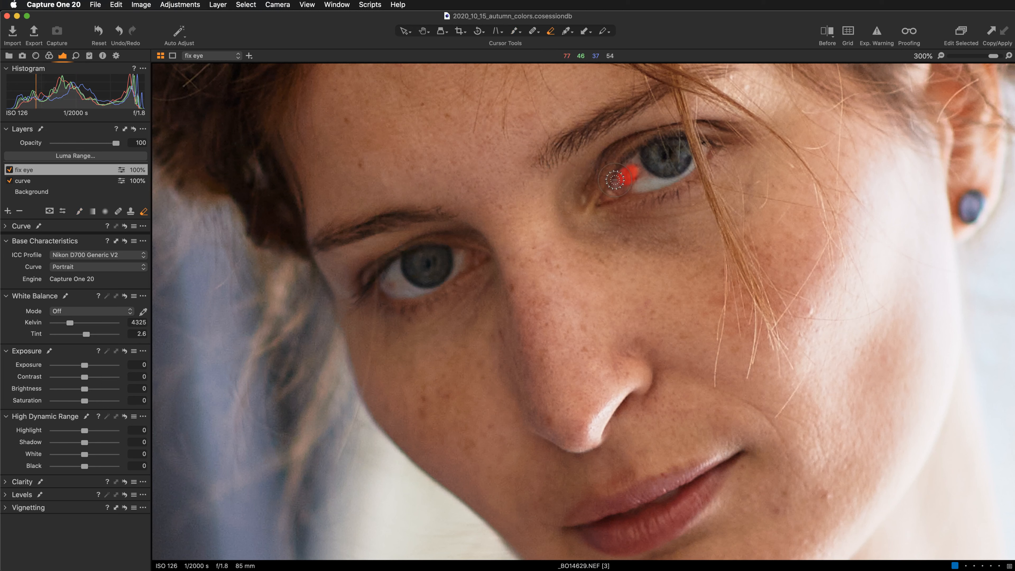
pyautogui.click(627, 179)
pyautogui.moveTo(627, 179); pyautogui.dragTo(633, 179)
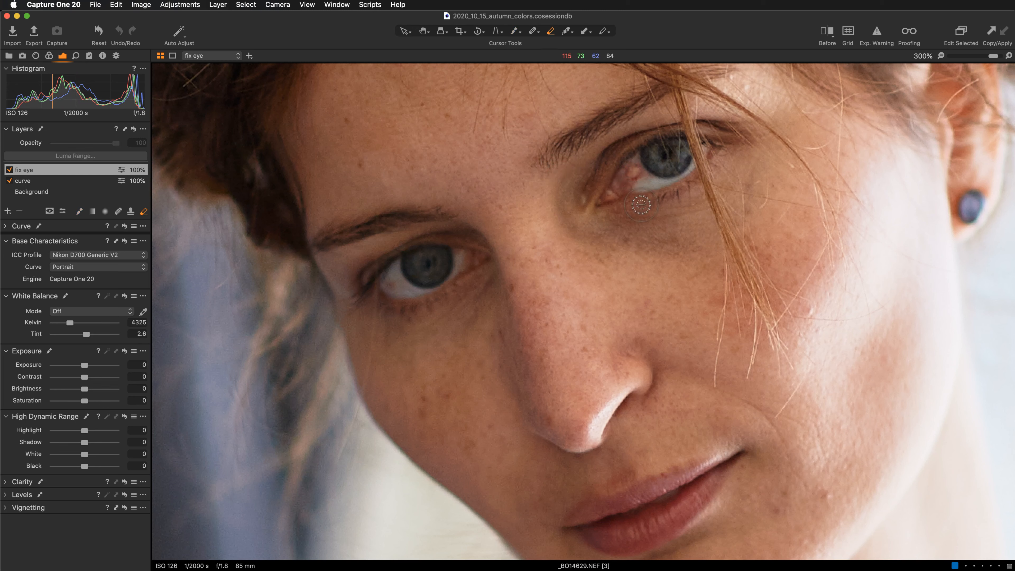
# Step: Brush a new mask on the "fix eye" layer over the whole reddened inner part of the eye white
pyautogui.press('b')
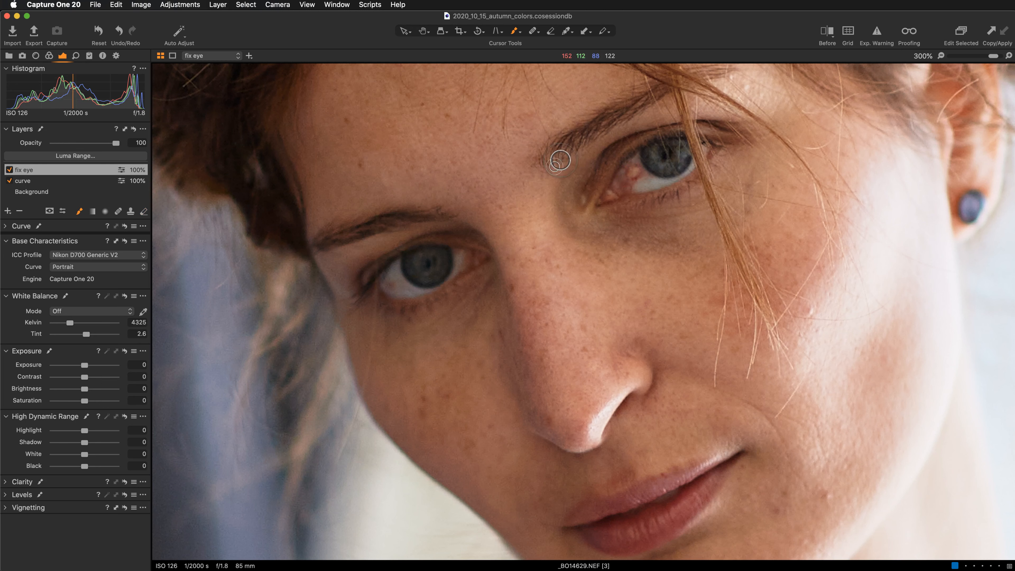
pyautogui.moveTo(626, 186)
pyautogui.mouseDown()
pyautogui.moveTo(640, 155)
pyautogui.moveTo(622, 187)
pyautogui.moveTo(648, 165)
pyautogui.mouseUp()
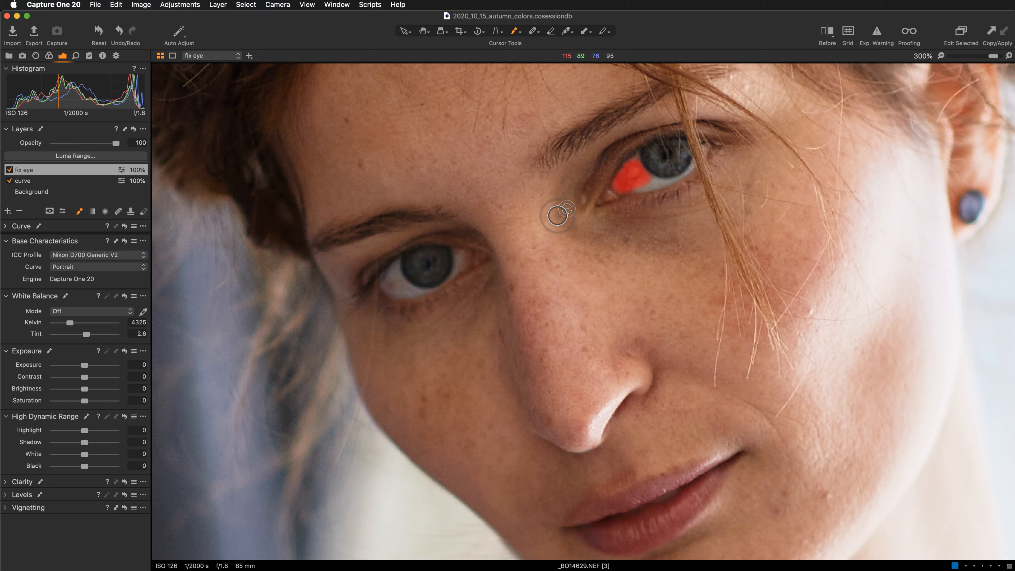
pyautogui.rightClick(537, 258)
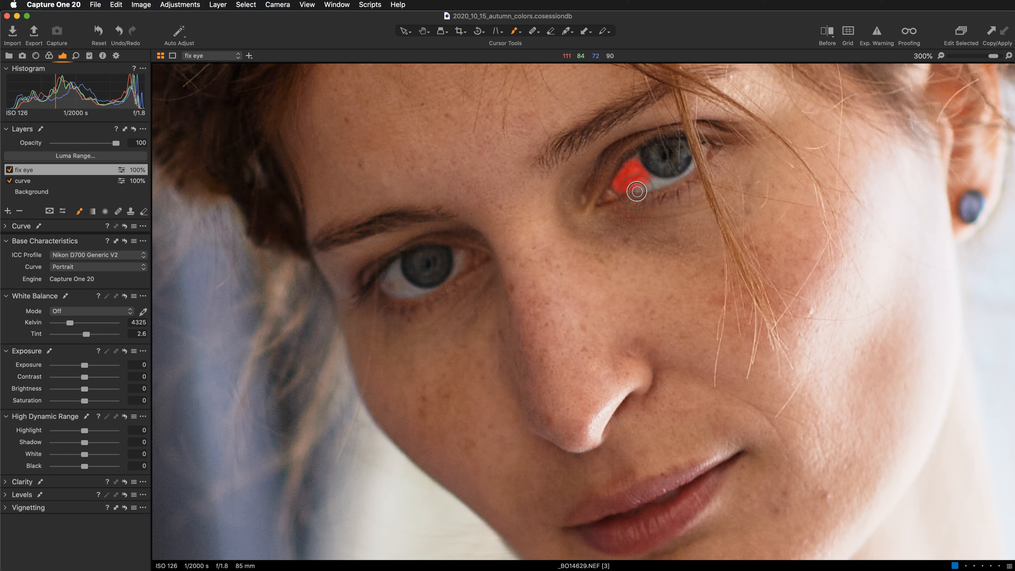
# Step: Erase mask spill around the iris and eyelid, touch up the mask's upper edge and hide the mask overlay
pyautogui.press('e')
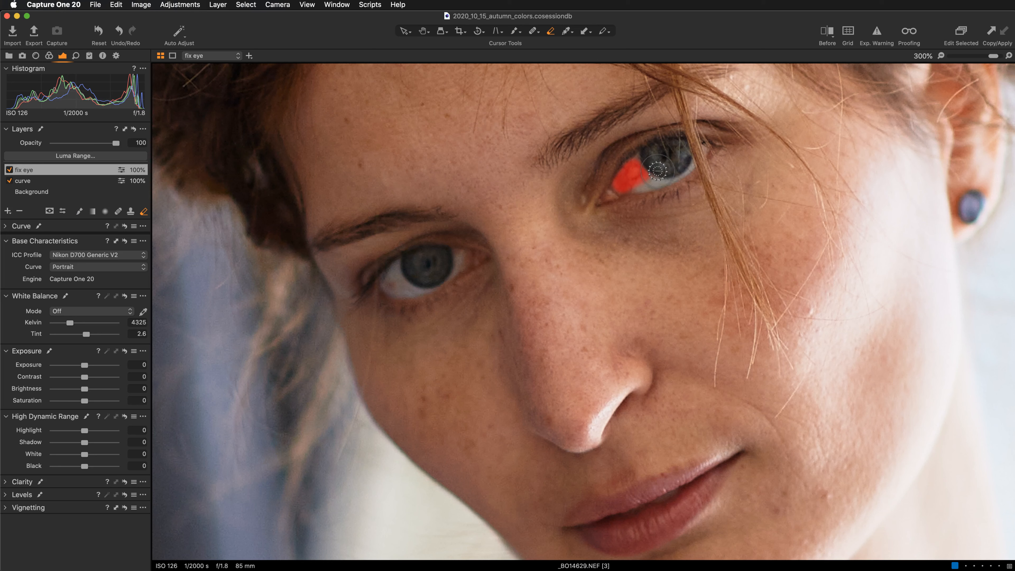
pyautogui.moveTo(657, 170); pyautogui.dragTo(607, 171)
pyautogui.moveTo(607, 171)
pyautogui.mouseDown()
pyautogui.moveTo(650, 180)
pyautogui.moveTo(636, 165)
pyautogui.mouseUp()
pyautogui.press('b')
pyautogui.moveTo(635, 164); pyautogui.dragTo(636, 161)
pyautogui.press('m')
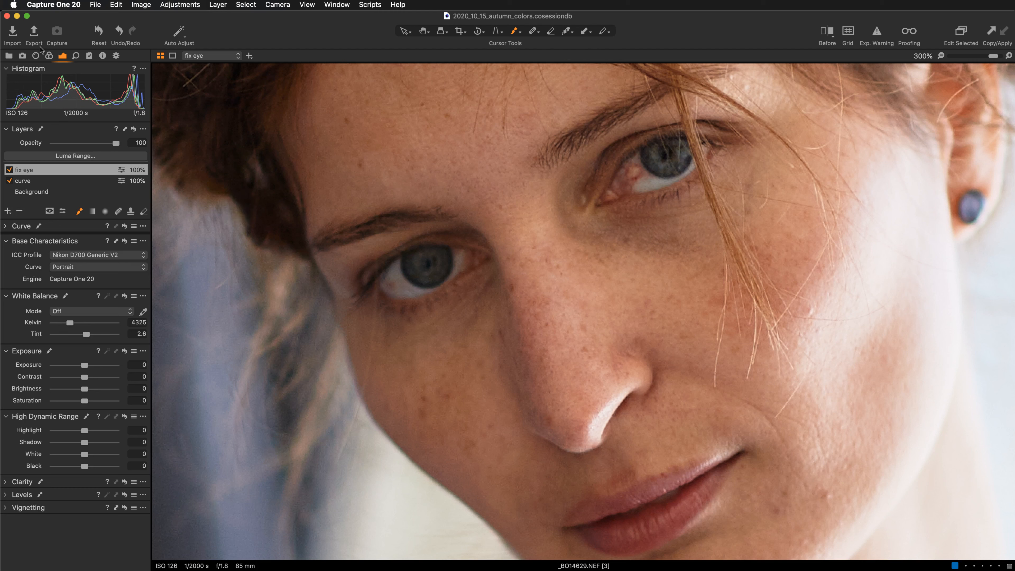
# Step: Sample the reddened eye white as the Skin Tone color in the Color Editor on the "fix eye" layer
pyautogui.click(49, 56)
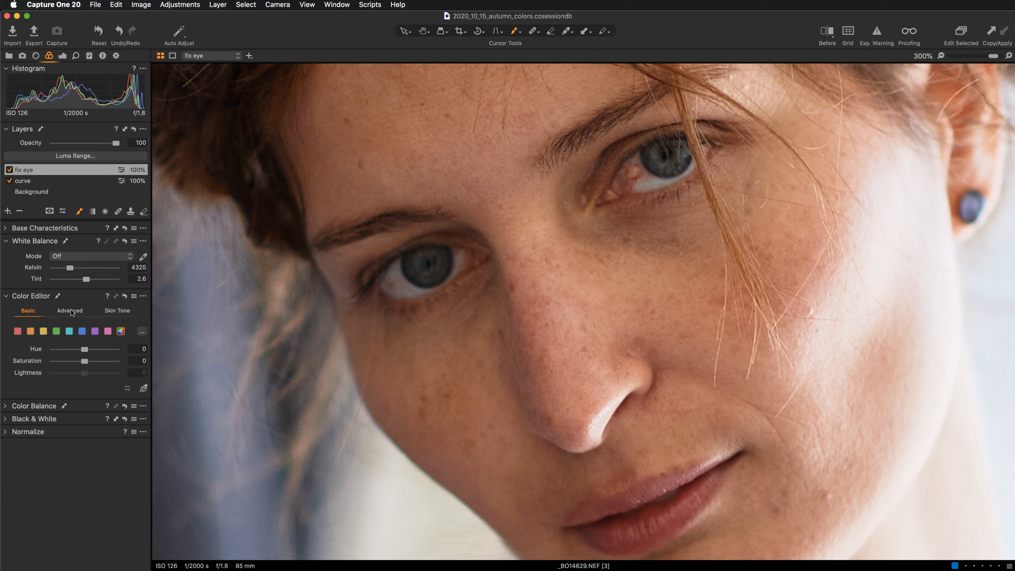
pyautogui.click(120, 312)
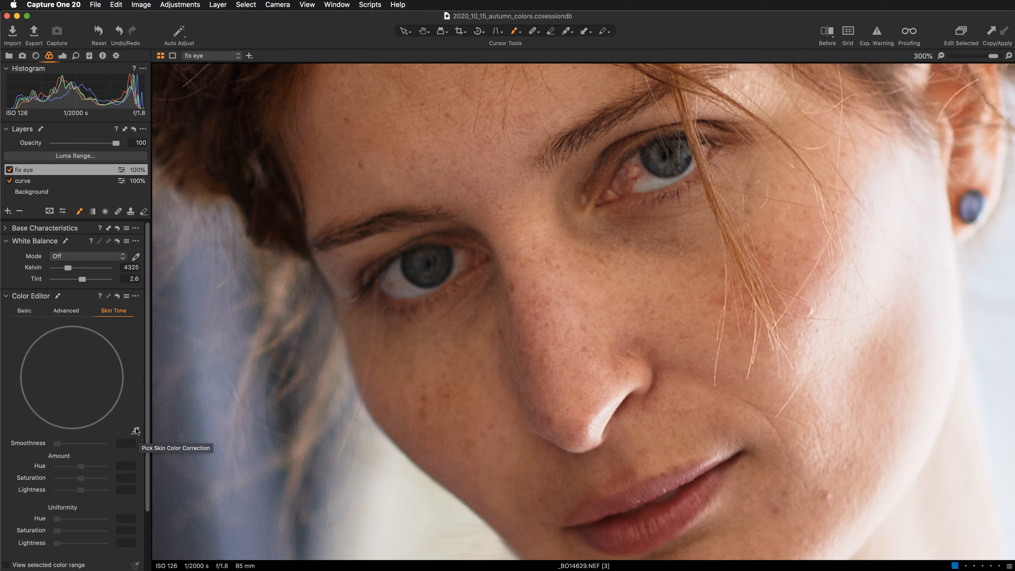
pyautogui.click(134, 432)
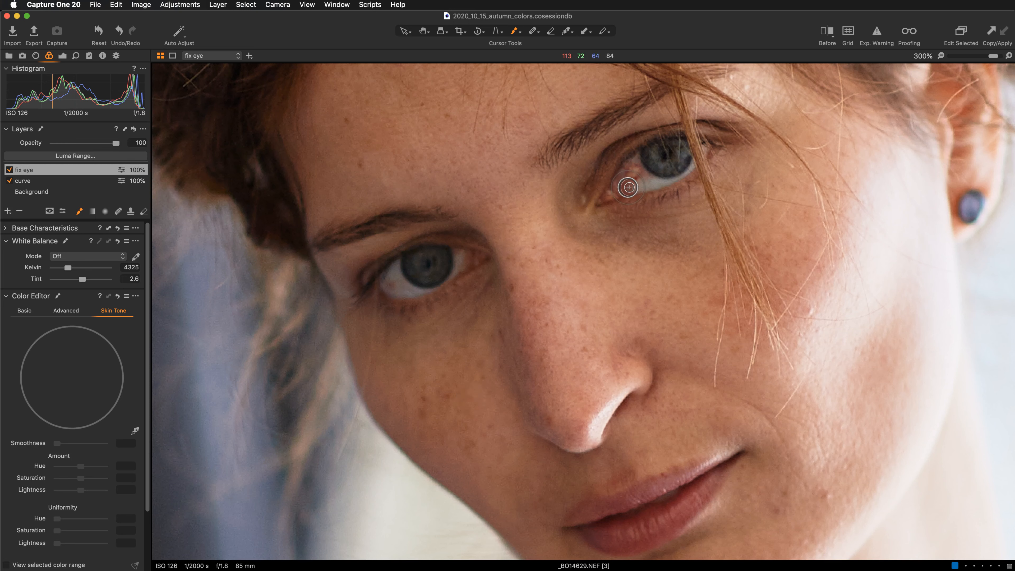
pyautogui.press('v')
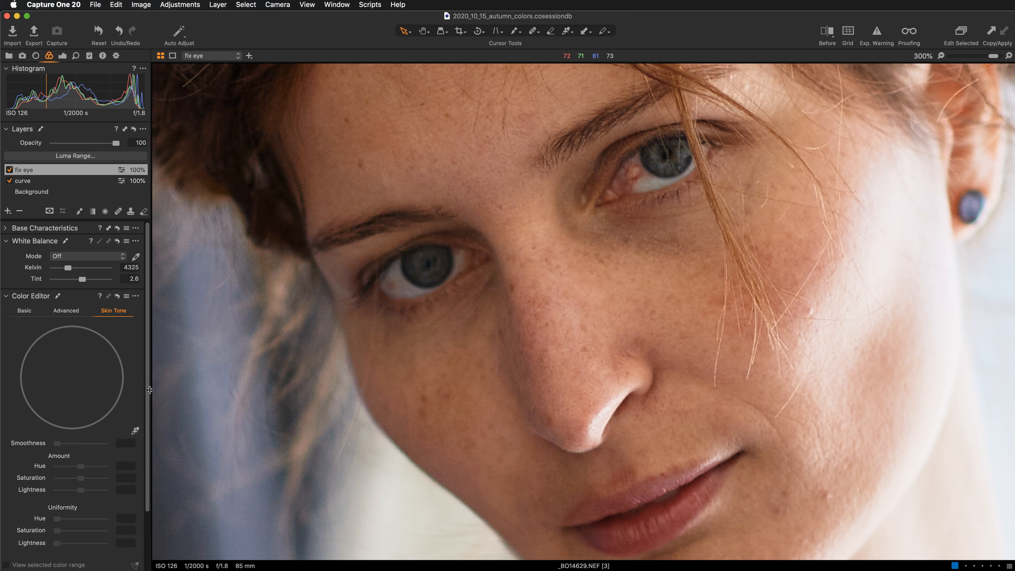
pyautogui.click(135, 432)
pyautogui.click(639, 174)
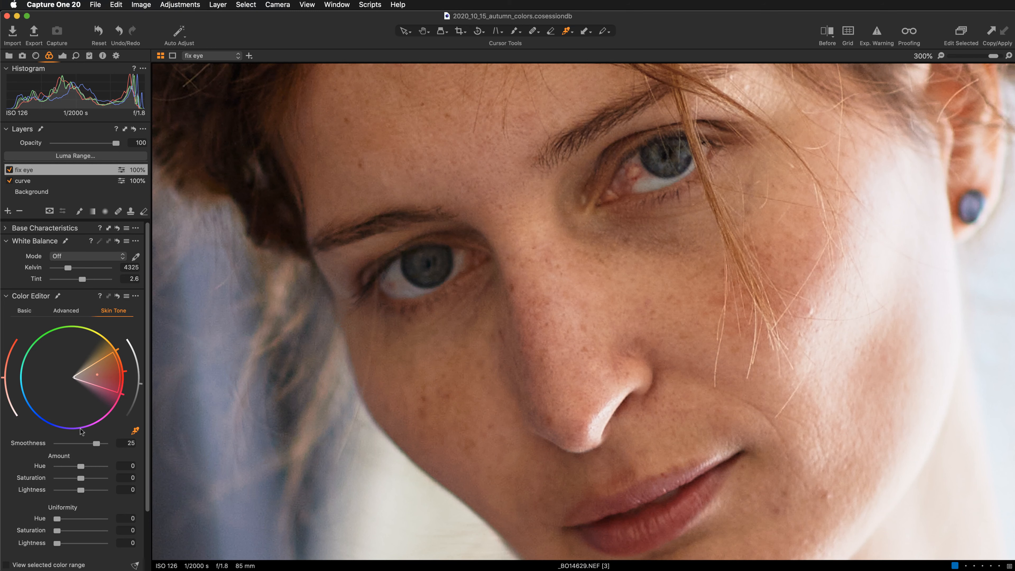
pyautogui.press('super+z')
pyautogui.scroll(-4, 104, 440)
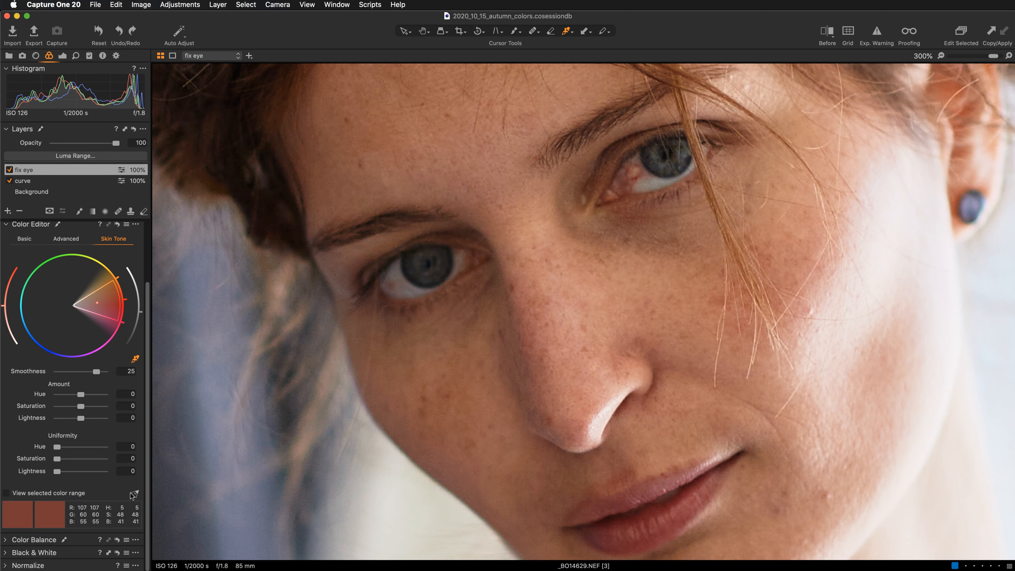
pyautogui.press('super+shift+z')
# Step: Set the Skin Tone Amount to Hue -4.9, Saturation -29.4 and Lightness 10 for the sampled red
pyautogui.moveTo(81, 407); pyautogui.dragTo(62, 407)
pyautogui.moveTo(62, 407); pyautogui.dragTo(59, 408)
pyautogui.moveTo(80, 418); pyautogui.dragTo(103, 421)
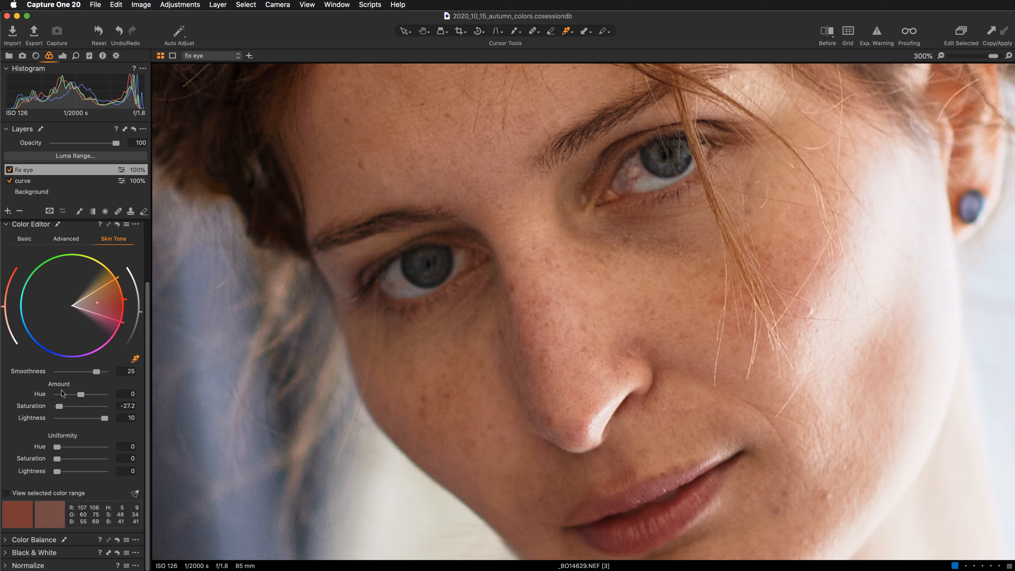
pyautogui.moveTo(82, 395); pyautogui.dragTo(56, 407)
pyautogui.moveTo(57, 408); pyautogui.dragTo(66, 396)
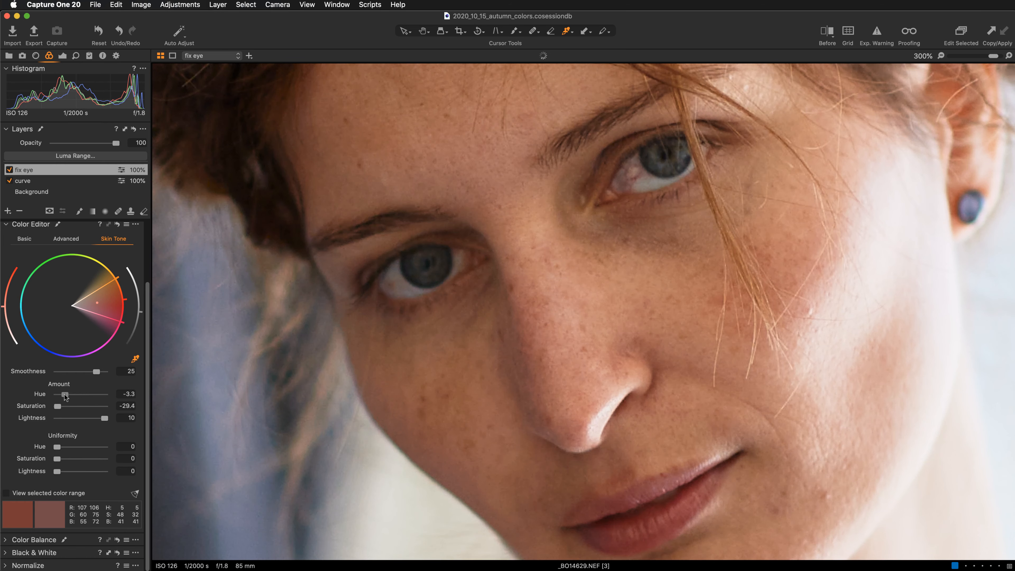
pyautogui.moveTo(67, 396); pyautogui.dragTo(58, 398)
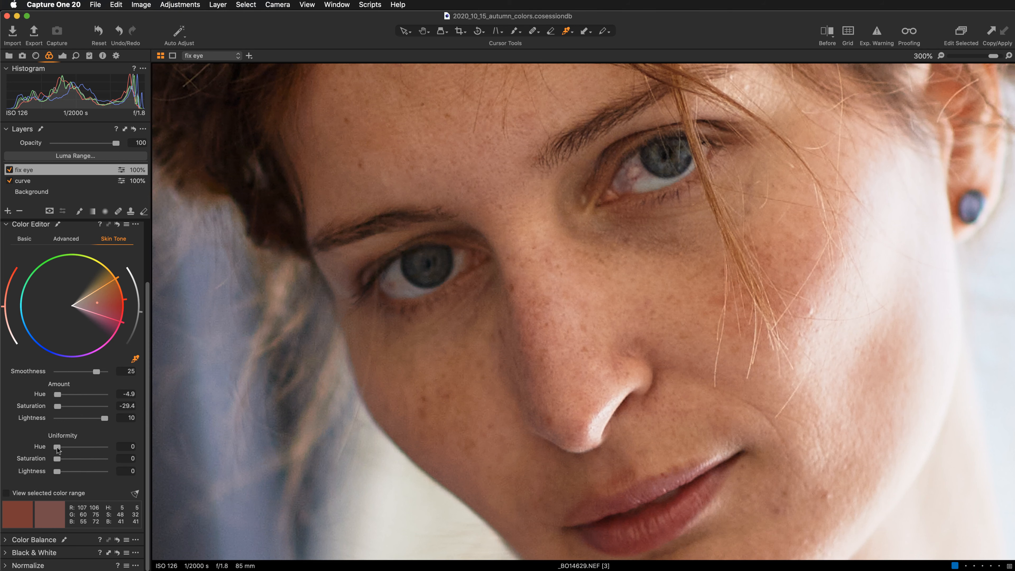
# Step: Set the Skin Tone Uniformity to Hue 100, Saturation 52.6 and Lightness 65.3
pyautogui.moveTo(58, 448); pyautogui.dragTo(105, 447)
pyautogui.moveTo(57, 459); pyautogui.dragTo(116, 474)
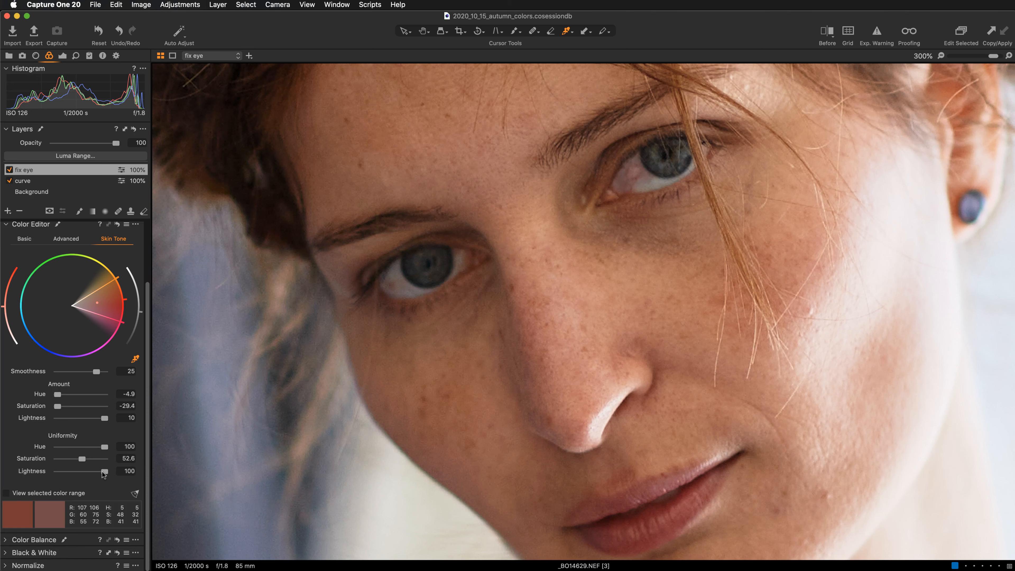
pyautogui.moveTo(105, 471)
pyautogui.mouseDown()
pyautogui.moveTo(60, 474)
pyautogui.moveTo(89, 475)
pyautogui.mouseUp()
# Step: Widen the Skin Tone color range toward yellow and compare the eye with the "fix eye" layer hidden and shown
pyautogui.moveTo(110, 279); pyautogui.dragTo(74, 265)
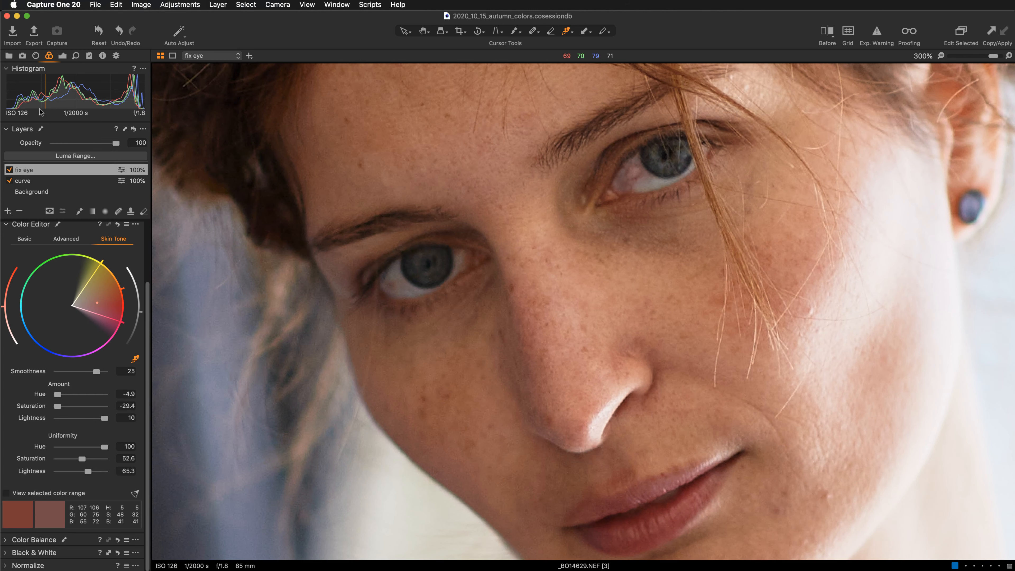
pyautogui.click(9, 170)
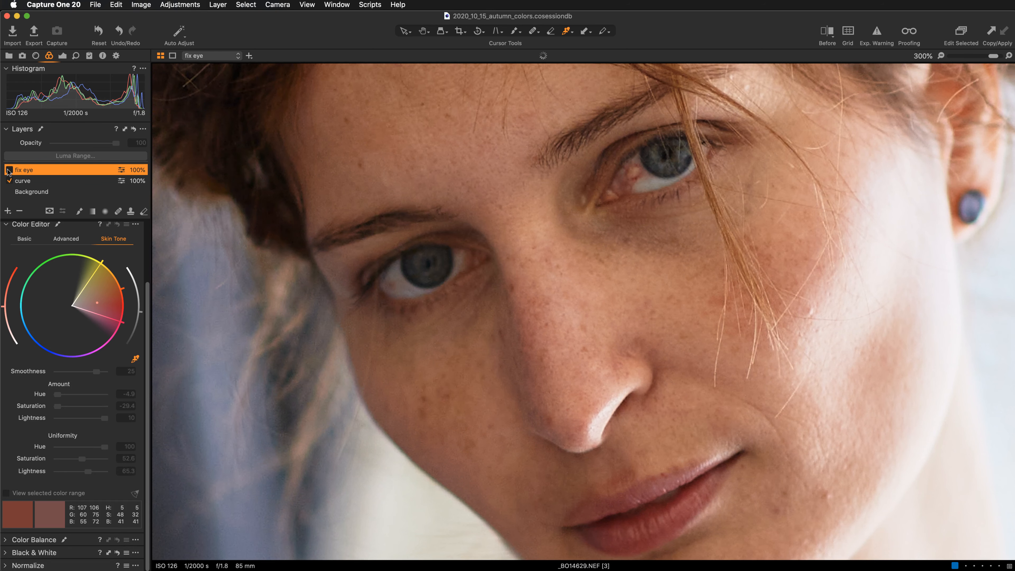
pyautogui.click(9, 170)
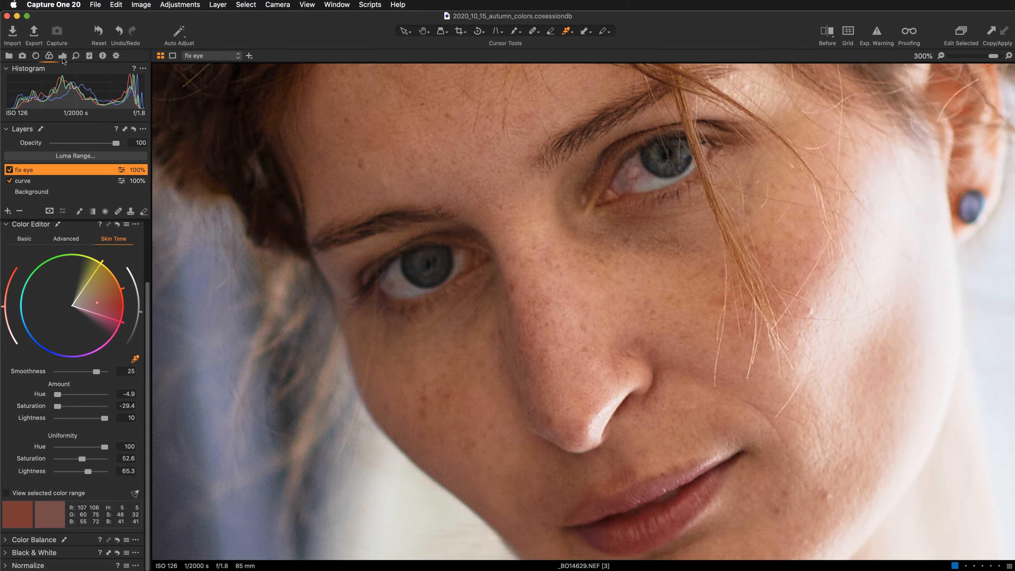
# Step: Set Brightness to 10 and Contrast to -50 on the "fix eye" layer and compare with the layer hidden and shown
pyautogui.click(63, 57)
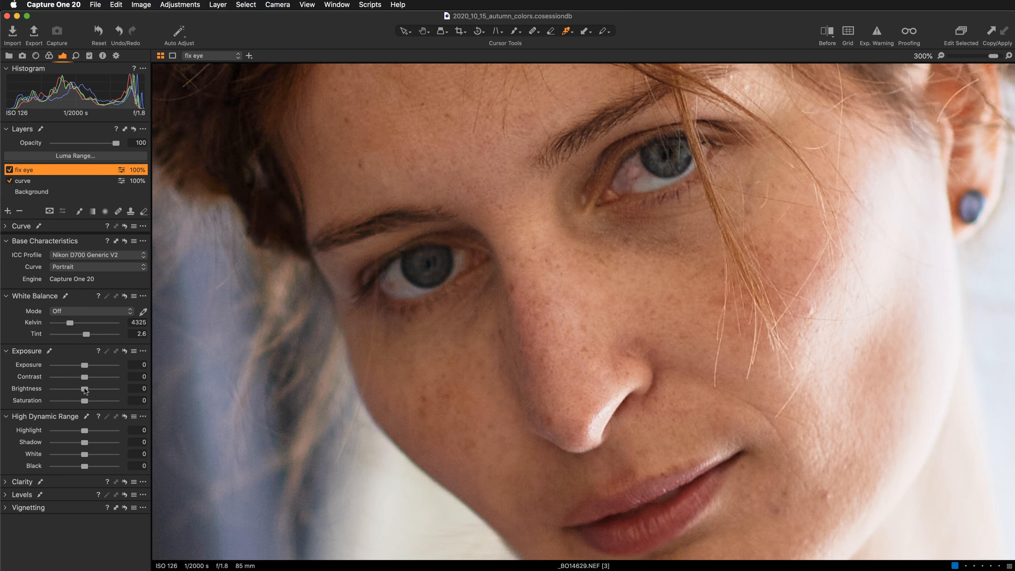
pyautogui.moveTo(87, 390); pyautogui.dragTo(91, 390)
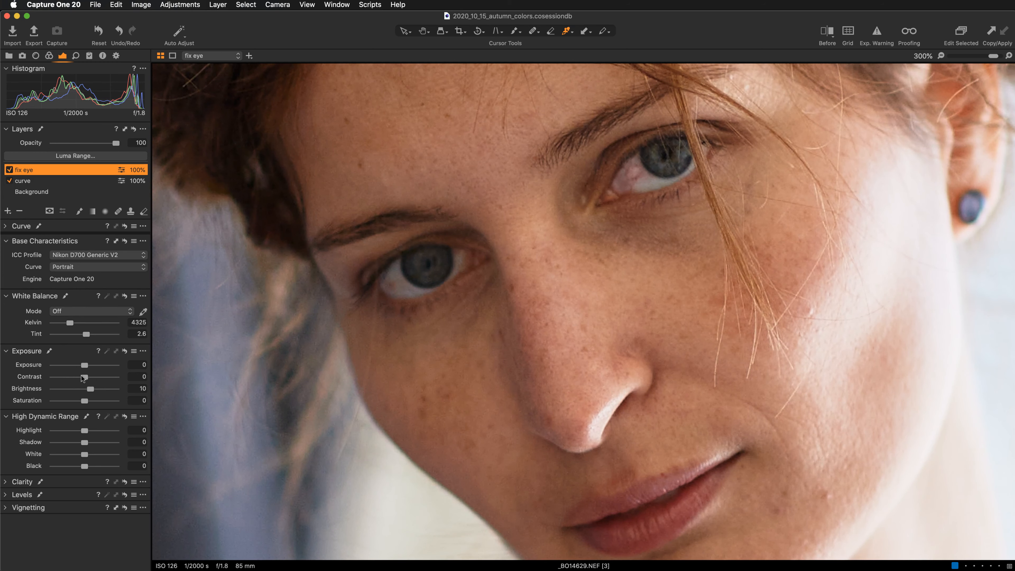
pyautogui.moveTo(83, 377); pyautogui.dragTo(15, 378)
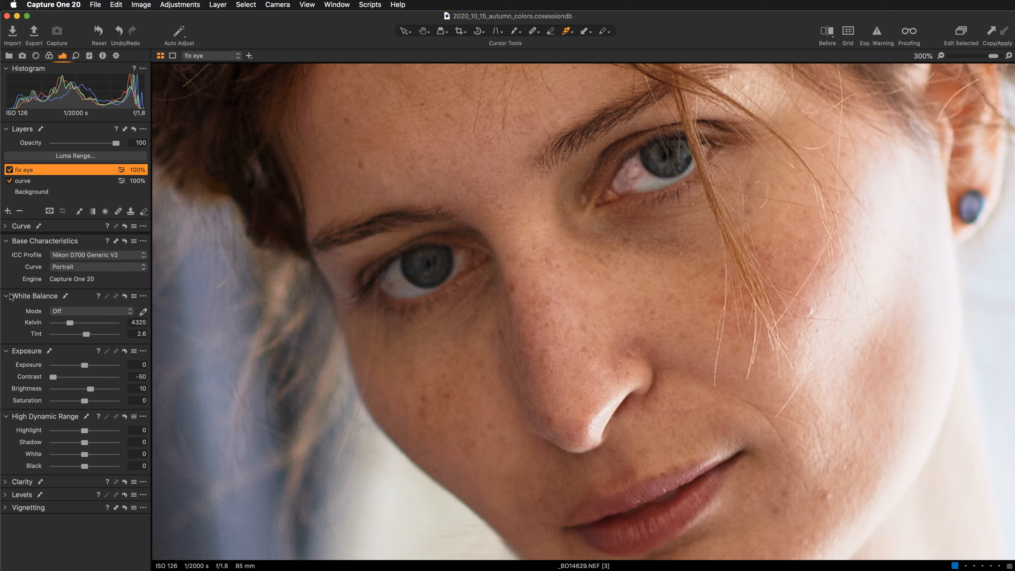
pyautogui.click(9, 170)
pyautogui.click(8, 170)
# Step: Set Clarity to -100 on the "fix eye" layer and hide the layer to compare the eye
pyautogui.click(6, 482)
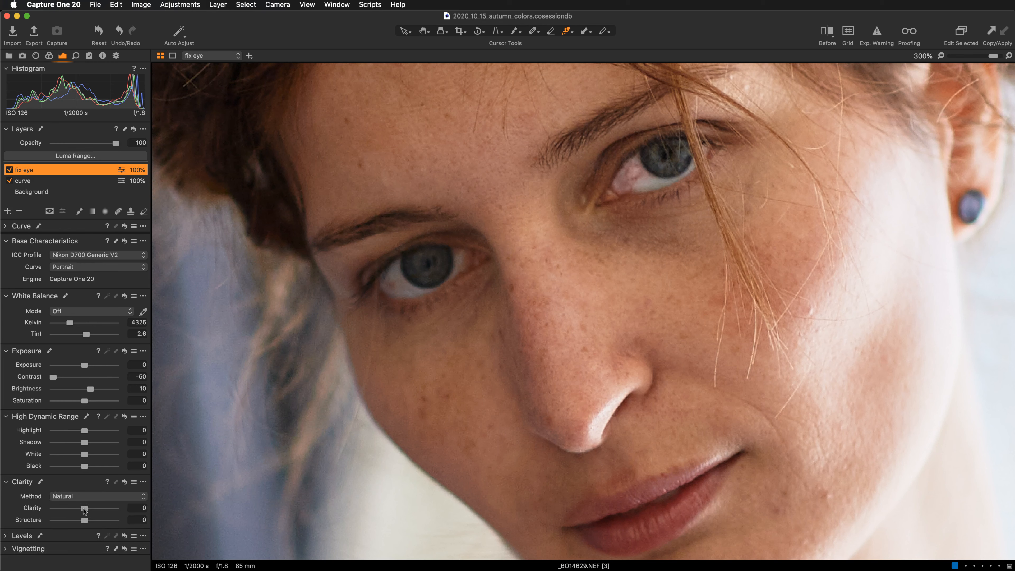
pyautogui.moveTo(84, 509); pyautogui.dragTo(55, 507)
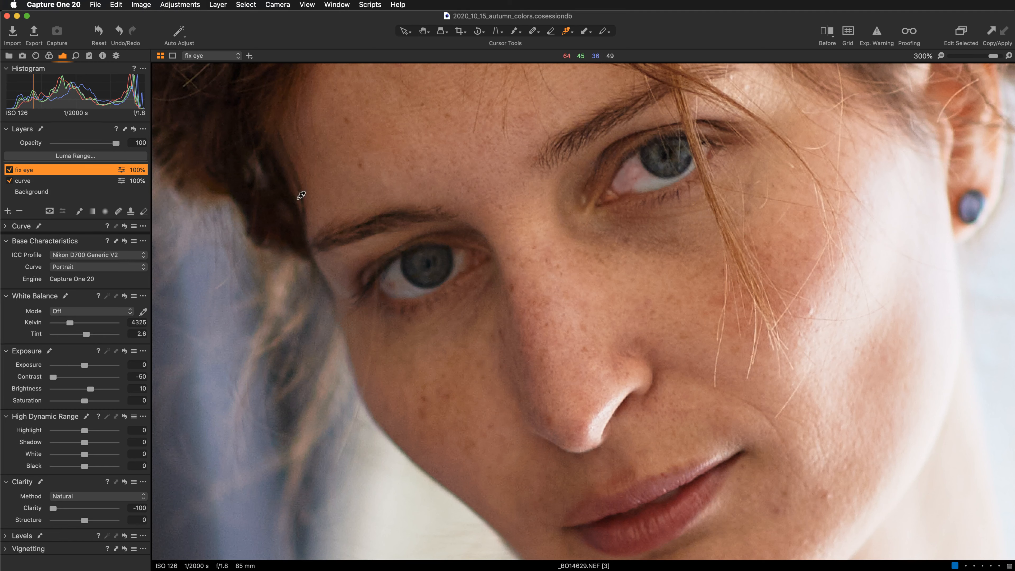
pyautogui.click(9, 170)
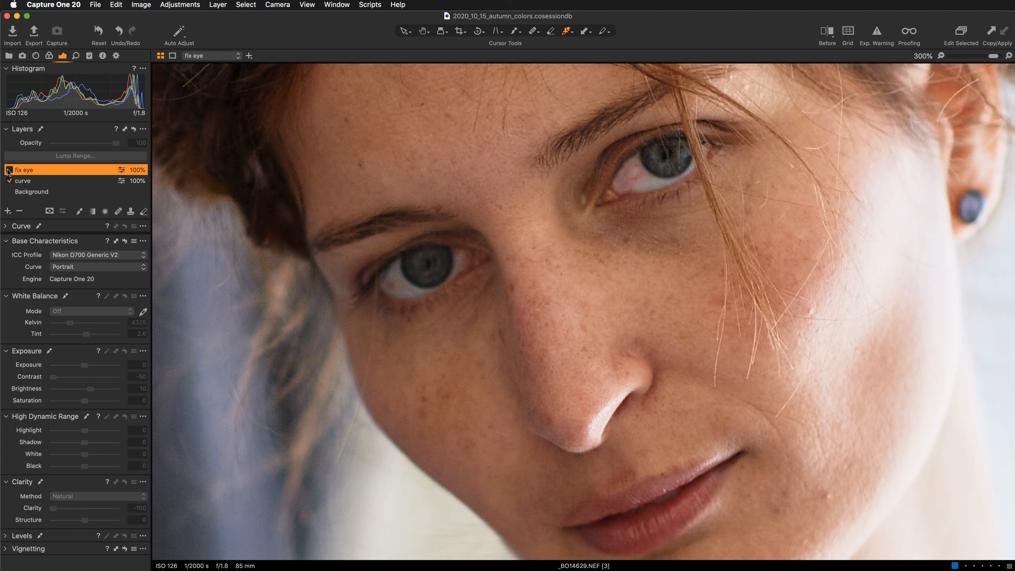
# Step: Show the "fix eye" layer again, brush a mask stroke over the white of the shaded-side eye, and undo the stroke
pyautogui.click(9, 170)
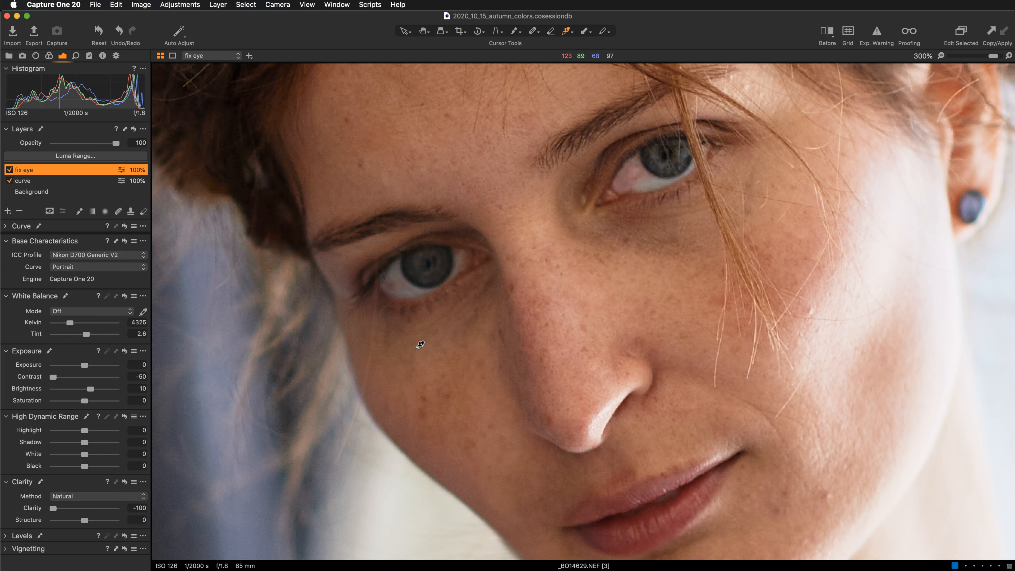
pyautogui.press('b')
pyautogui.rightClick(447, 160)
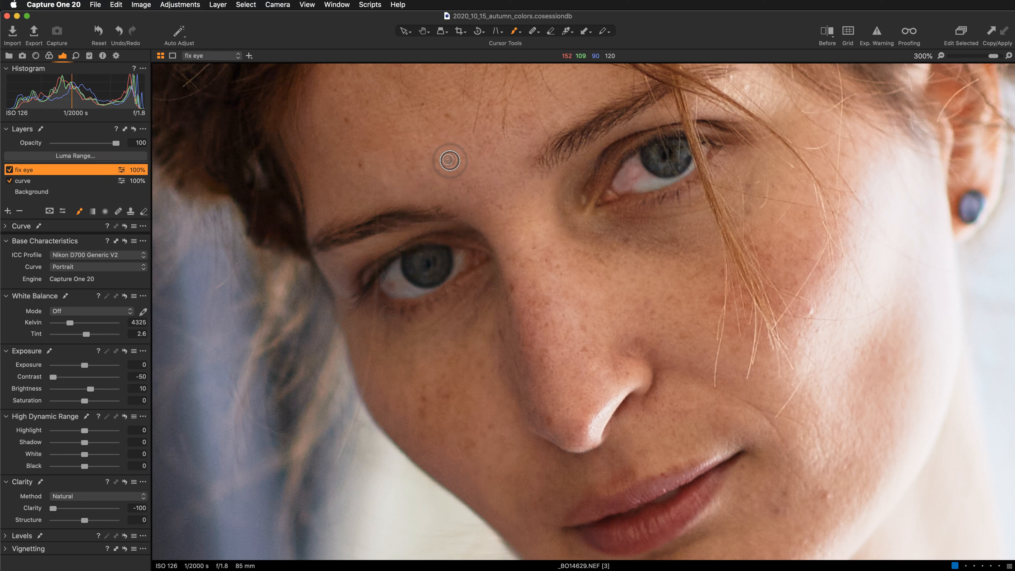
pyautogui.rightClick(435, 142)
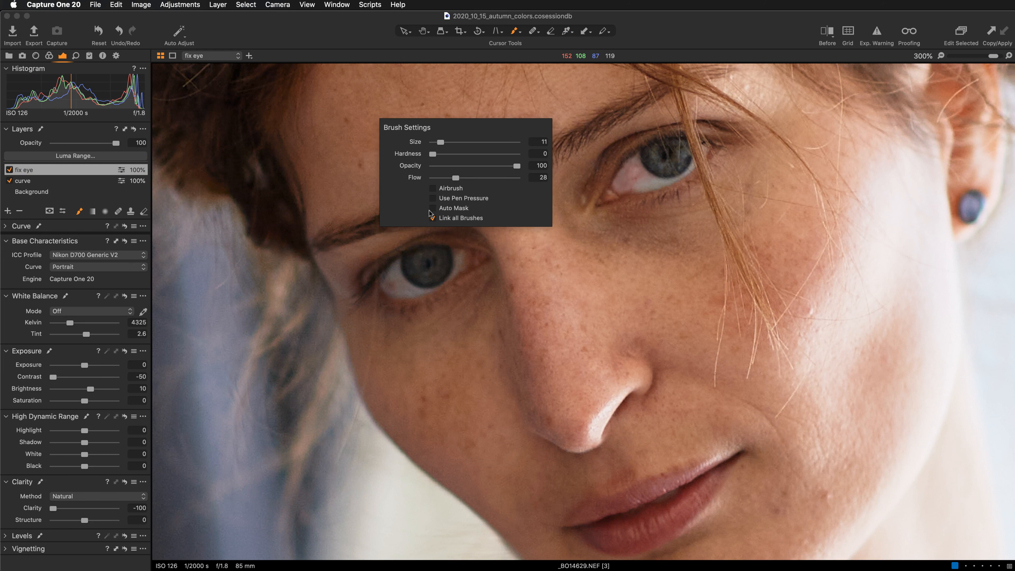
pyautogui.moveTo(390, 281); pyautogui.dragTo(394, 285)
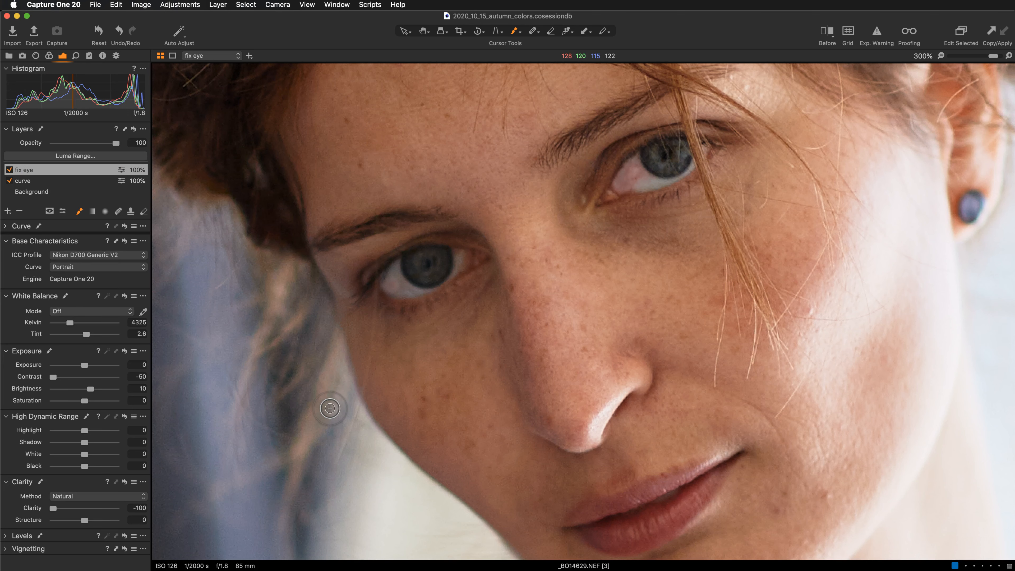
pyautogui.press('super+z')
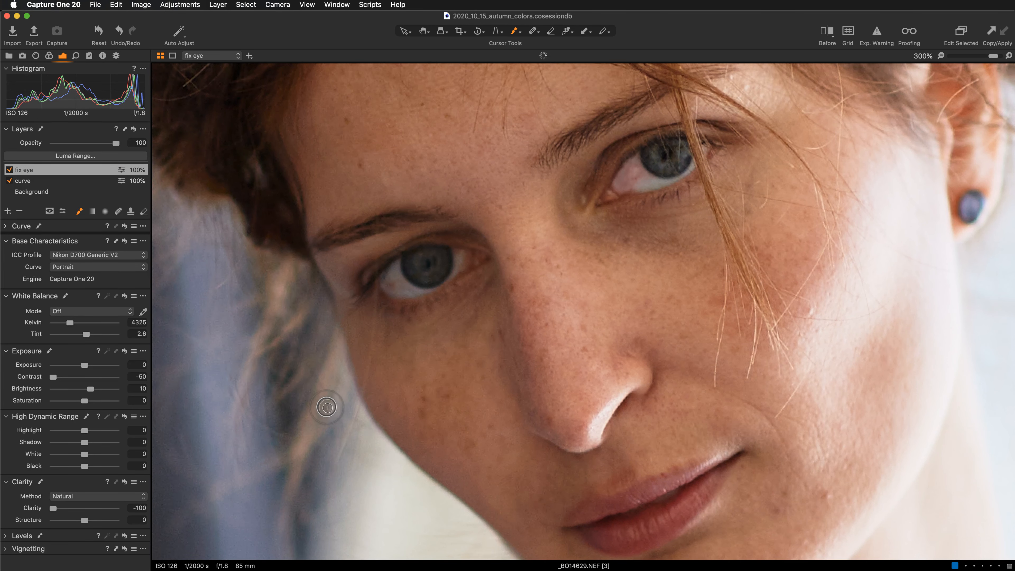
# Step: Brush the shaded-side eye's outer white with a size 7 brush at reduced flow and compare with the "fix eye" layer hidden and shown
pyautogui.rightClick(378, 185)
pyautogui.moveTo(388, 225); pyautogui.dragTo(370, 226)
pyautogui.press('super+equal')
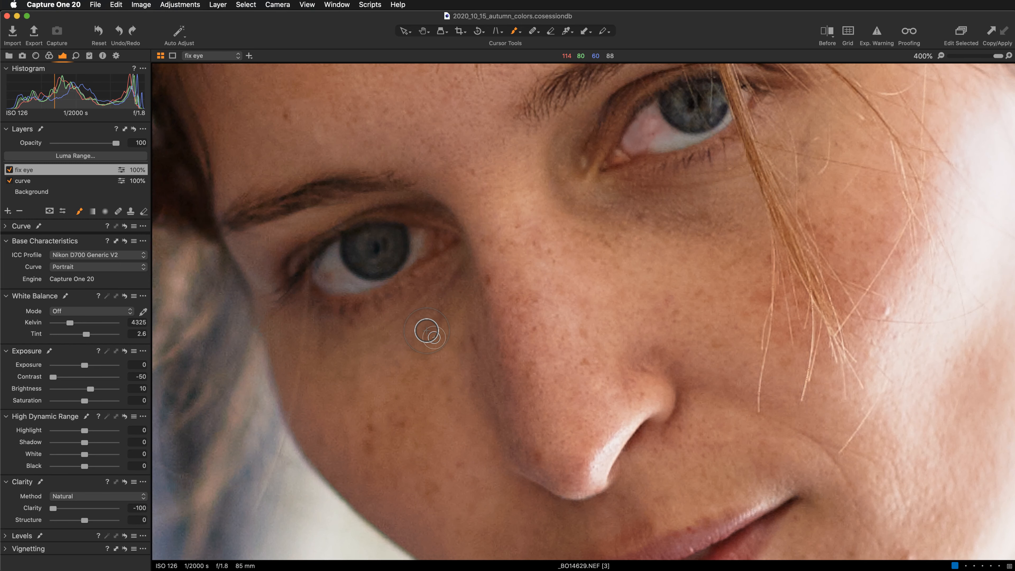
pyautogui.rightClick(396, 310)
pyautogui.moveTo(400, 315); pyautogui.dragTo(399, 313)
pyautogui.moveTo(324, 274); pyautogui.dragTo(308, 283)
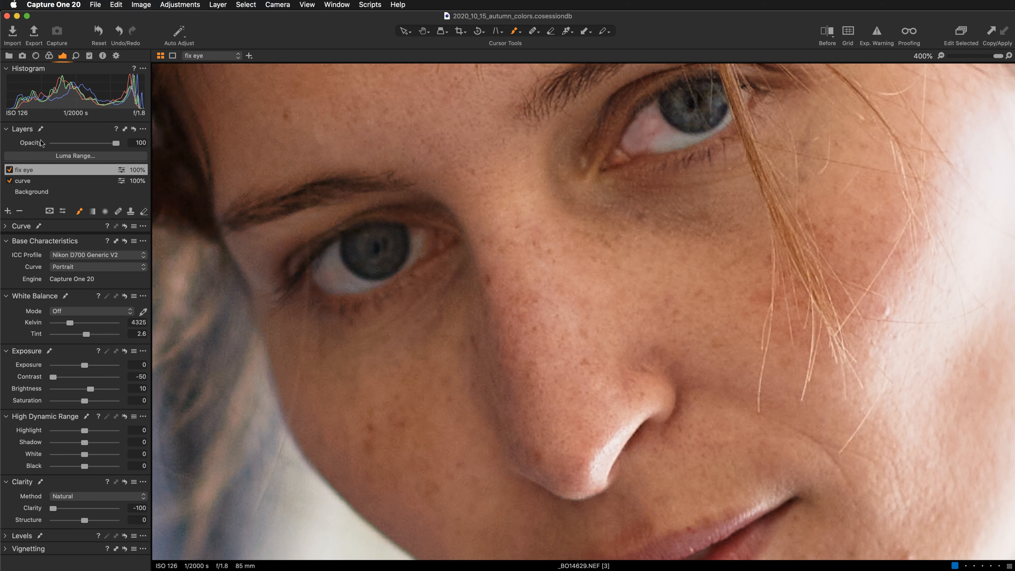
pyautogui.click(9, 170)
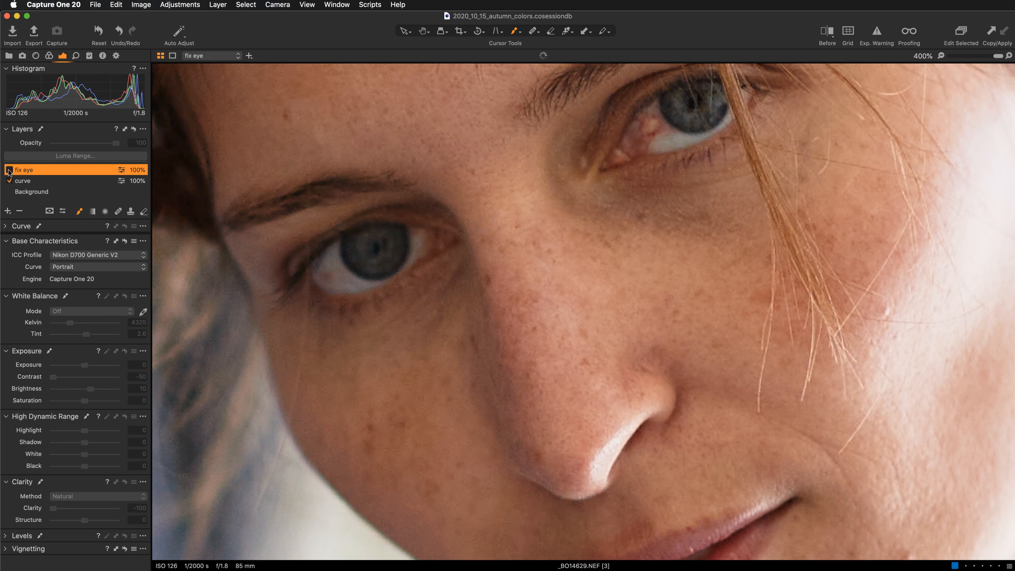
pyautogui.click(9, 170)
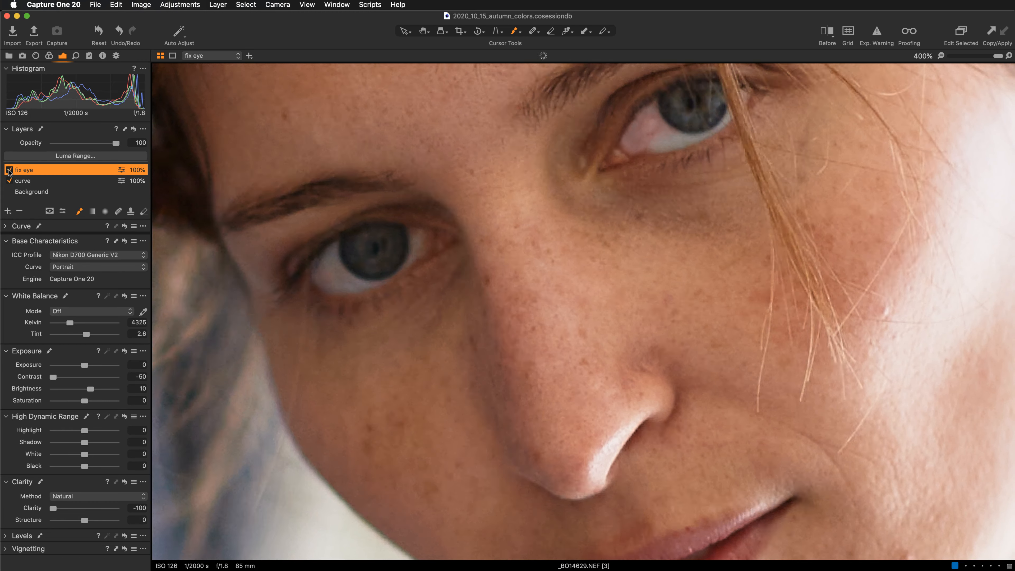
# Step: Add an empty adjustment layer named "fix eye 2" and copy the mask from the "fix eye" layer to it
pyautogui.click(6, 211)
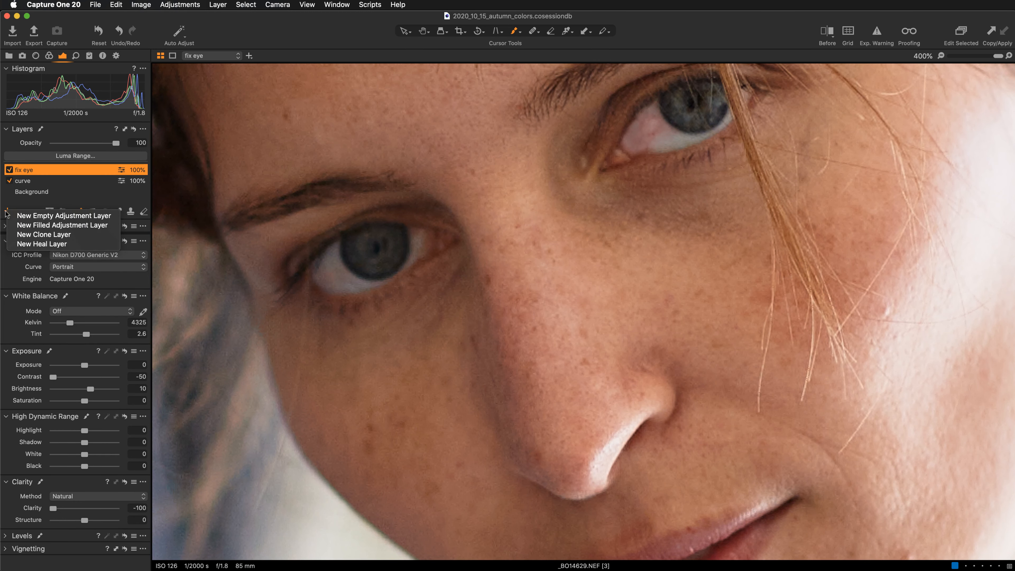
pyautogui.click(38, 216)
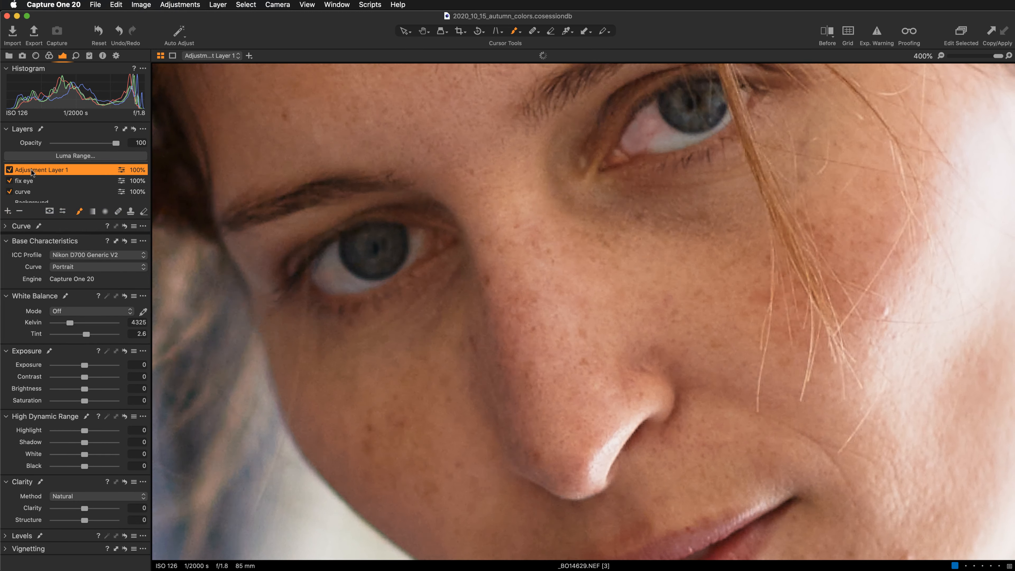
pyautogui.doubleClick(35, 171)
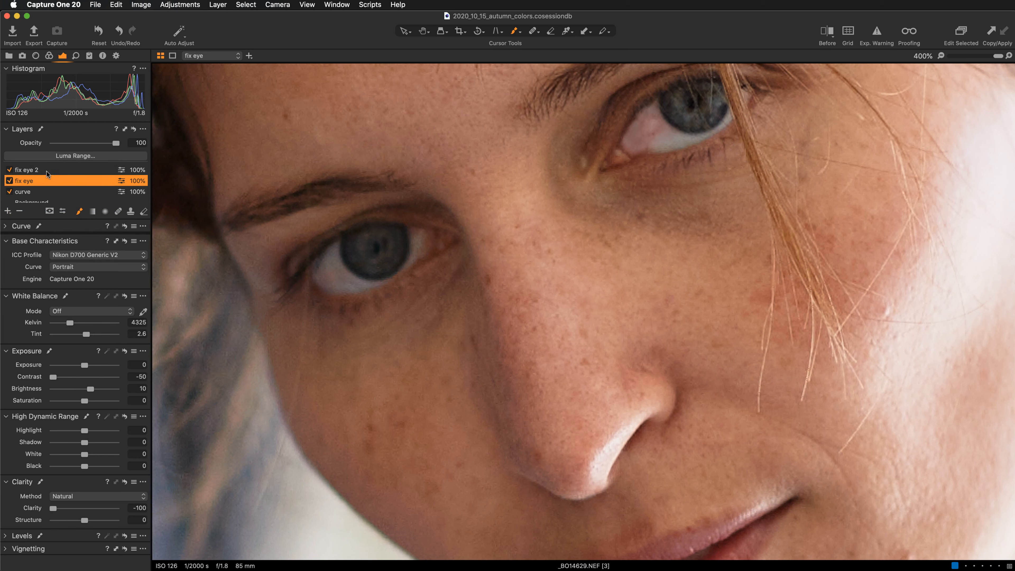
pyautogui.click(51, 170)
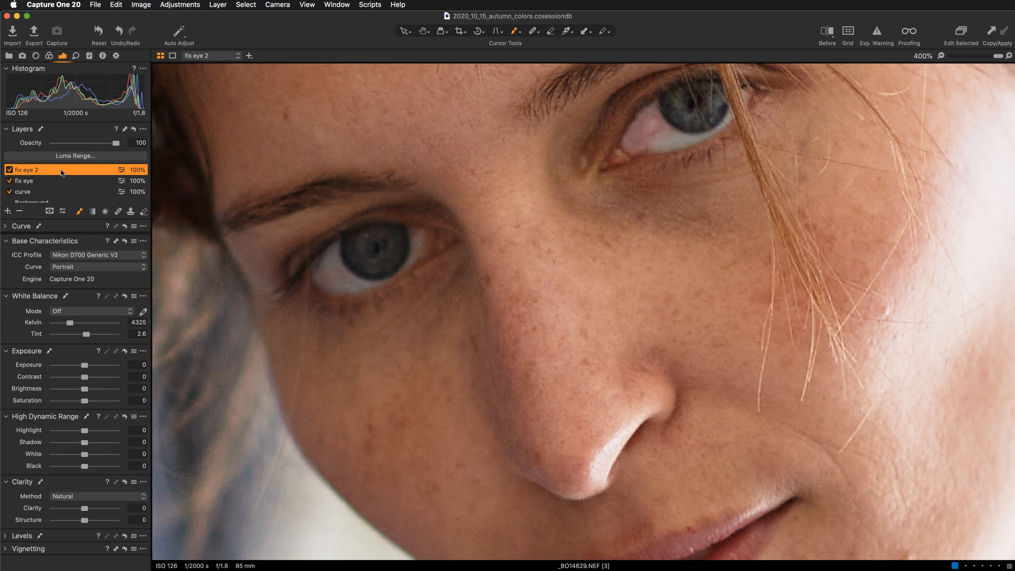
pyautogui.rightClick(46, 171)
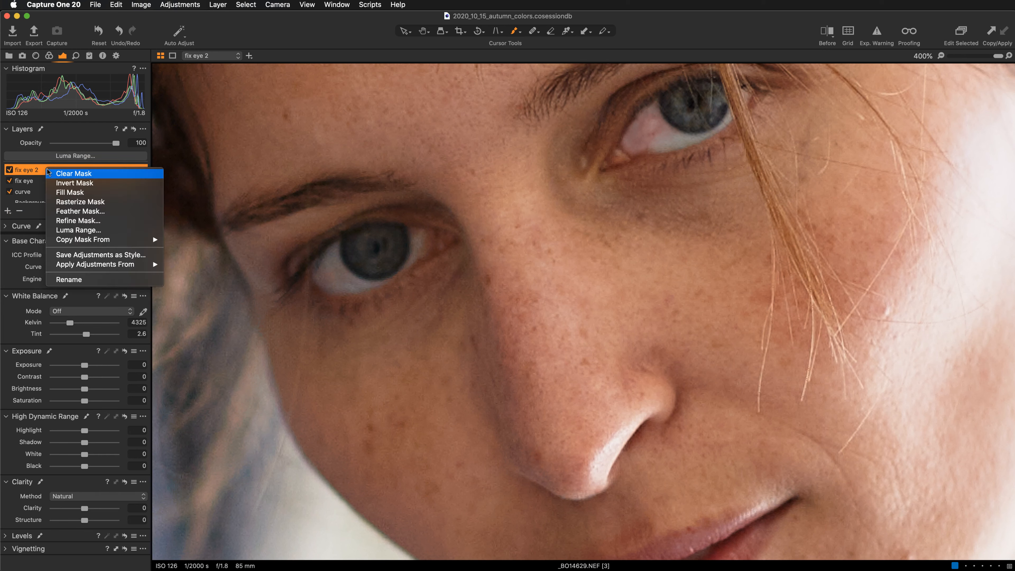
pyautogui.moveTo(132, 240)
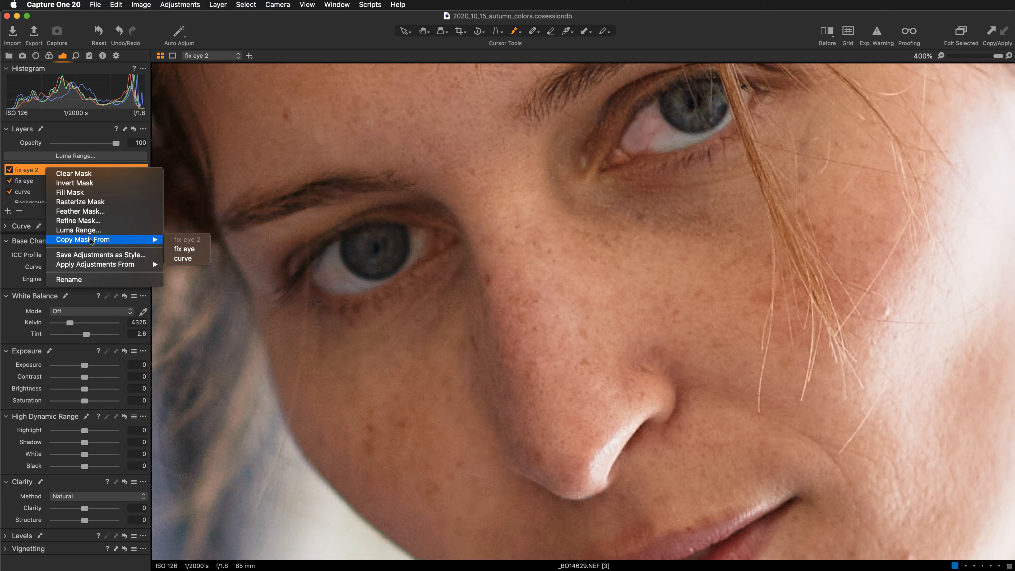
pyautogui.click(184, 249)
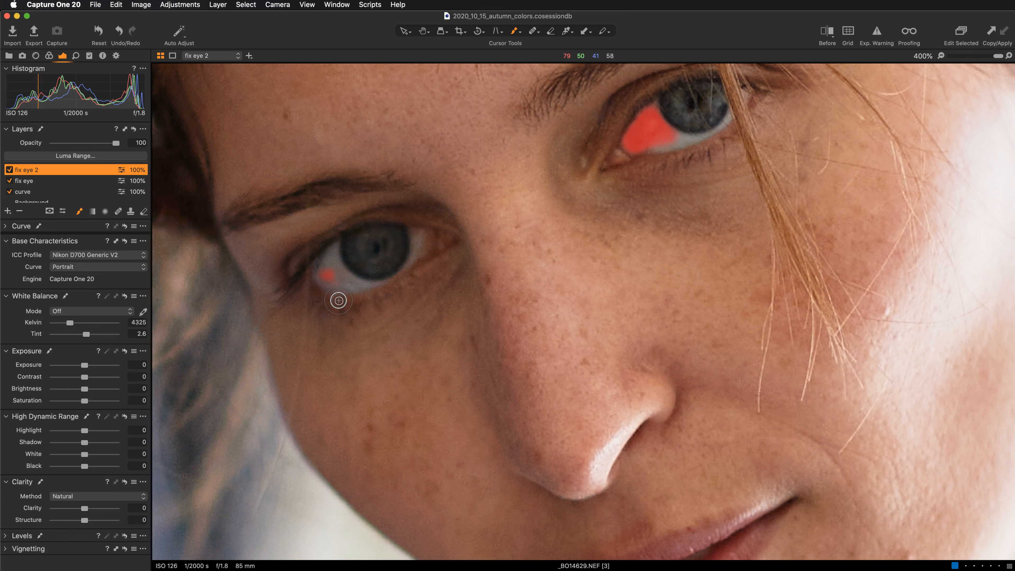
# Step: Erase the "fix eye 2" mask from the shaded-side eye with the eraser Flow at 57, and hide the mask overlay
pyautogui.press('e')
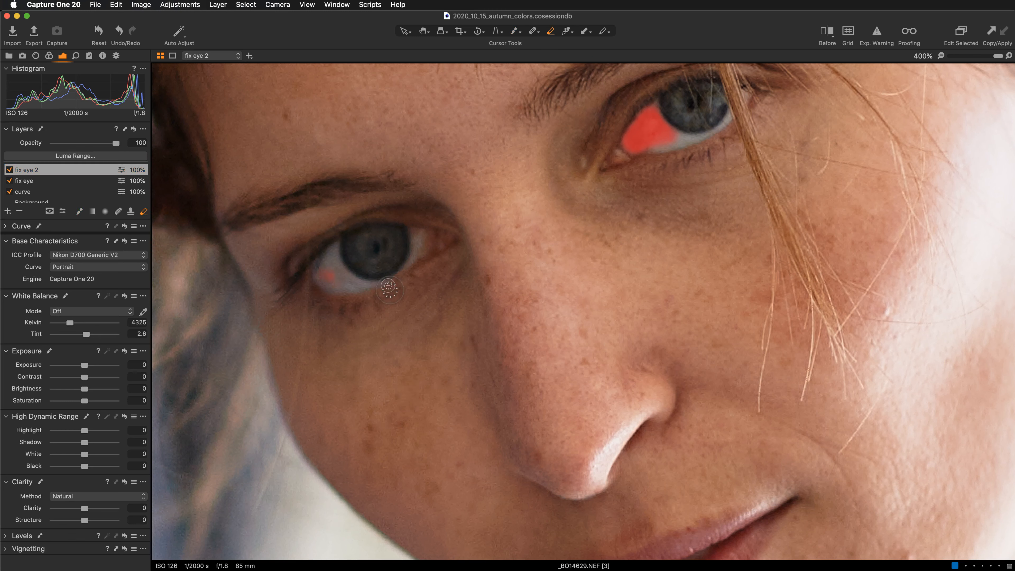
pyautogui.rightClick(320, 279)
pyautogui.moveTo(387, 330); pyautogui.dragTo(429, 329)
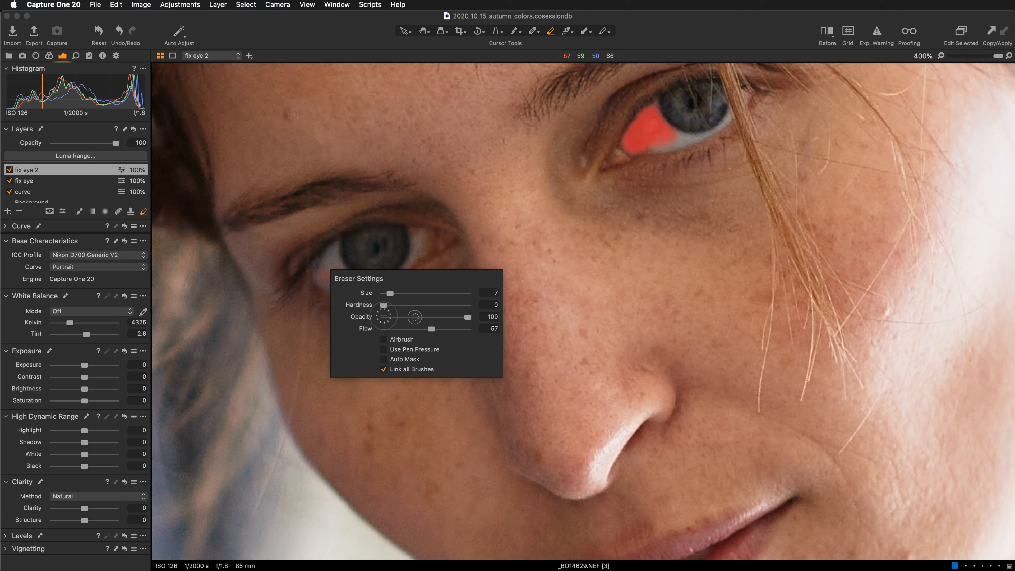
pyautogui.moveTo(321, 269)
pyautogui.mouseDown()
pyautogui.moveTo(332, 270)
pyautogui.moveTo(316, 271)
pyautogui.mouseUp()
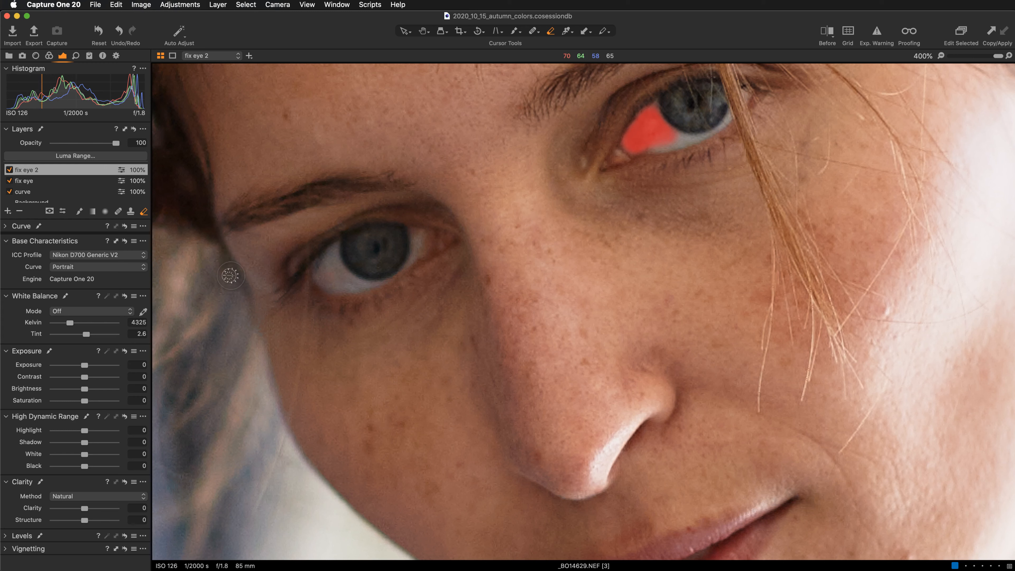
pyautogui.press('m')
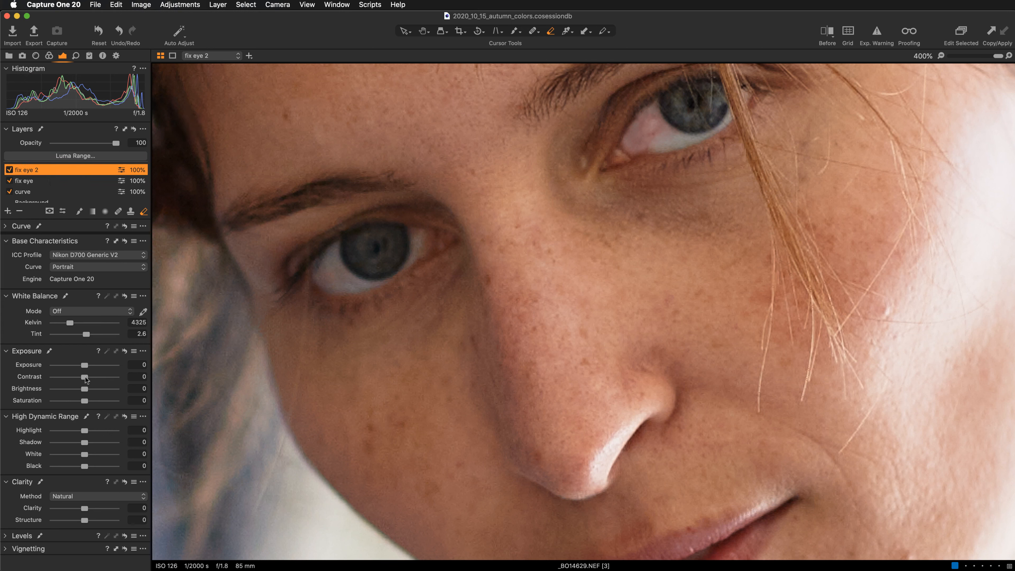
# Step: Set Contrast to -50, Clarity to -92 and Saturation to -32 on the "fix eye 2" layer
pyautogui.moveTo(85, 378); pyautogui.dragTo(50, 377)
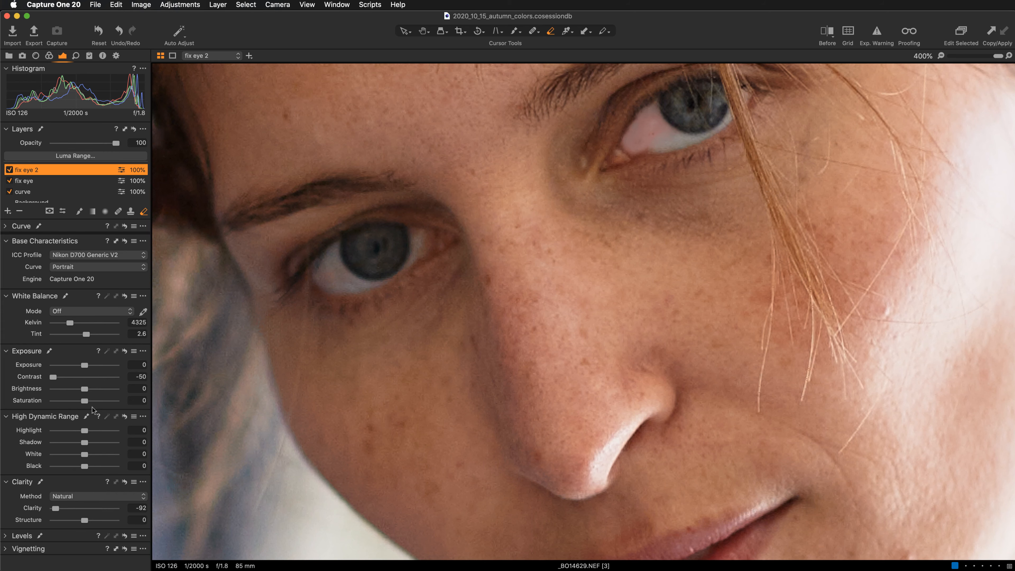
pyautogui.moveTo(85, 401); pyautogui.dragTo(82, 402)
pyautogui.moveTo(78, 403); pyautogui.dragTo(74, 403)
# Step: Soften the "fix eye 2" mask along the inner edge of the red eye with eraser Flow 11, and brush over the inner white
pyautogui.click(424, 31)
pyautogui.moveTo(651, 266); pyautogui.dragTo(473, 299)
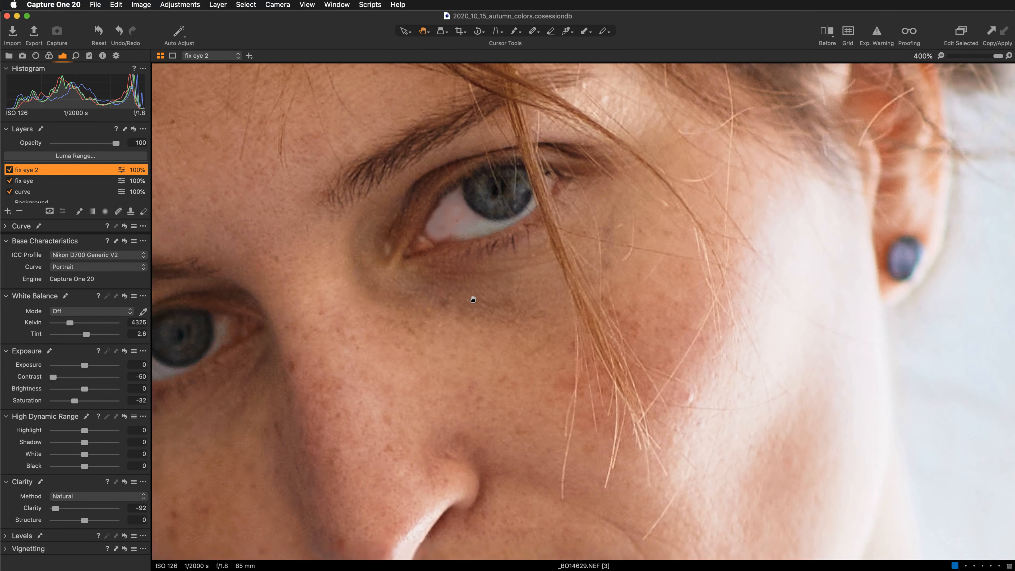
pyautogui.press('m')
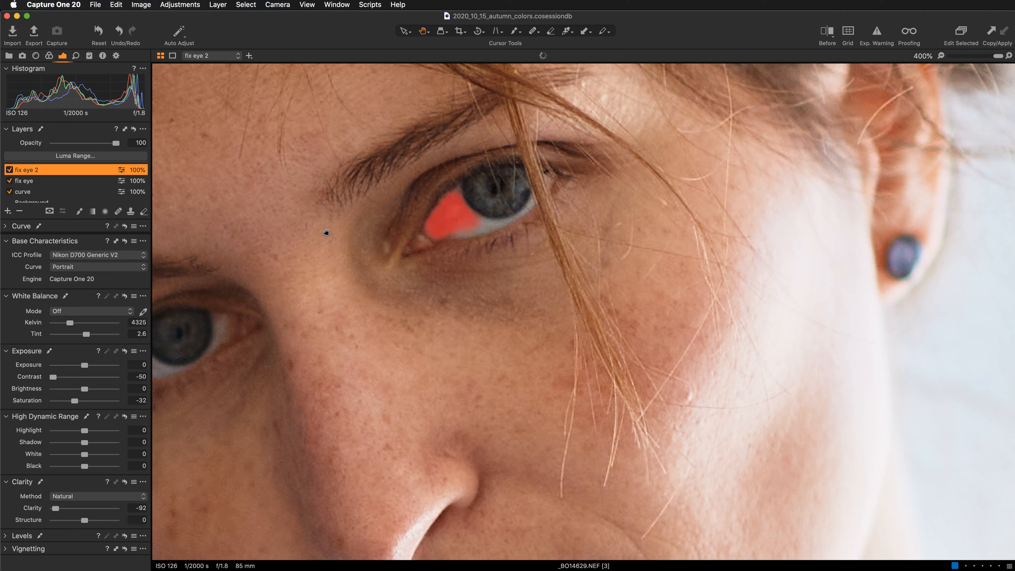
pyautogui.press('e')
pyautogui.rightClick(368, 204)
pyautogui.moveTo(409, 240); pyautogui.dragTo(373, 240)
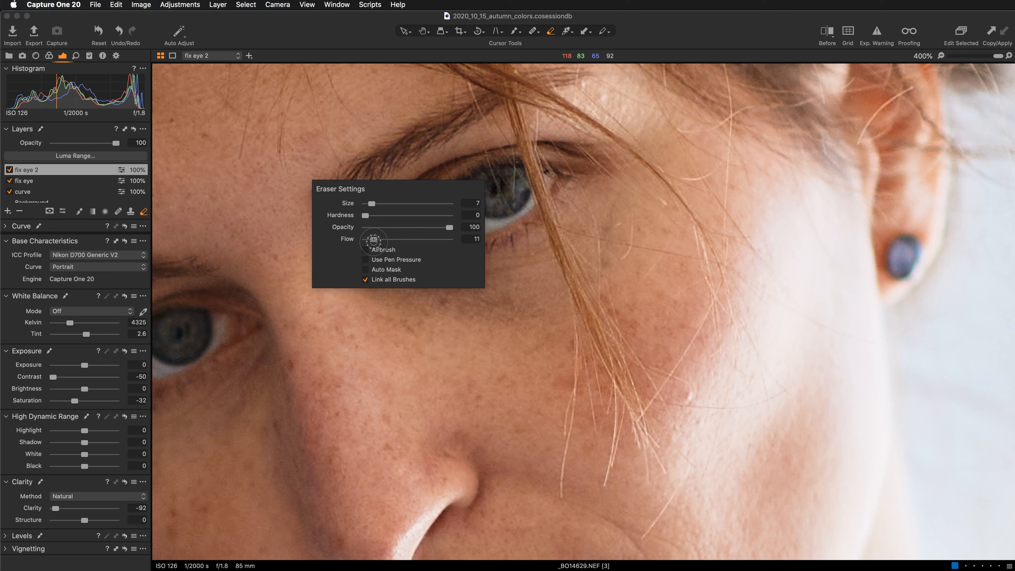
pyautogui.moveTo(446, 171)
pyautogui.mouseDown()
pyautogui.moveTo(413, 231)
pyautogui.moveTo(457, 183)
pyautogui.moveTo(408, 236)
pyautogui.moveTo(435, 190)
pyautogui.moveTo(382, 211)
pyautogui.mouseUp()
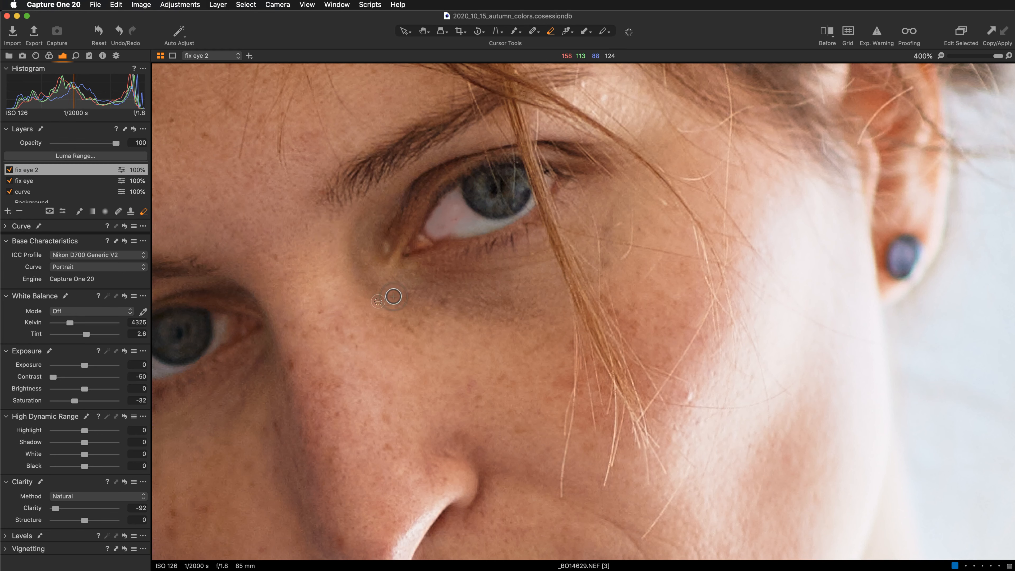
pyautogui.press('b')
pyautogui.moveTo(448, 233)
pyautogui.mouseDown()
pyautogui.moveTo(440, 232)
pyautogui.moveTo(519, 229)
pyautogui.moveTo(443, 222)
pyautogui.mouseUp()
# Step: View the portrait at 100% and compare it with the "fix eye 2" and "fix eye" layers hidden and shown
pyautogui.click(424, 31)
pyautogui.scroll(-5, 619, 283)
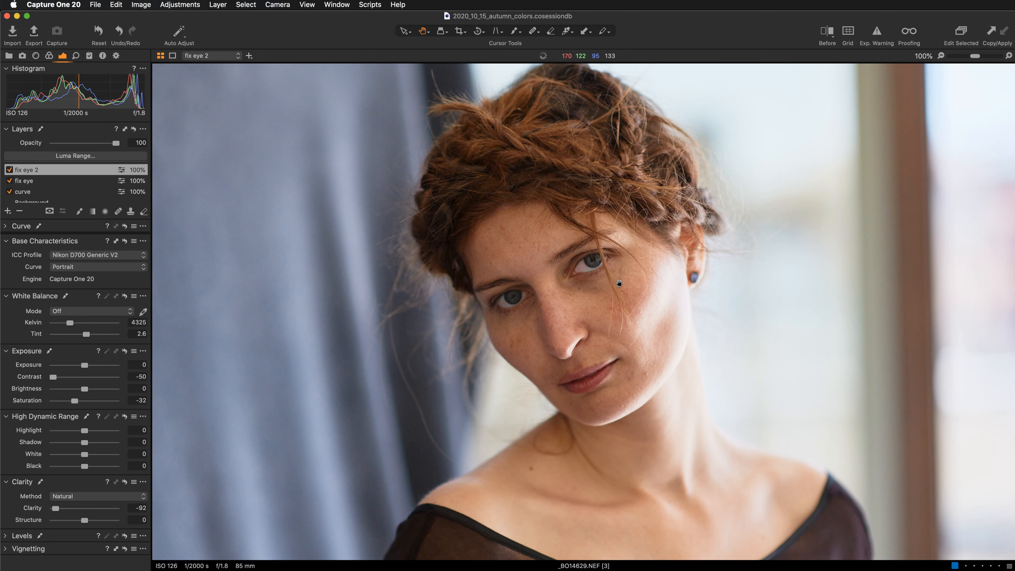
pyautogui.moveTo(650, 390); pyautogui.dragTo(602, 273)
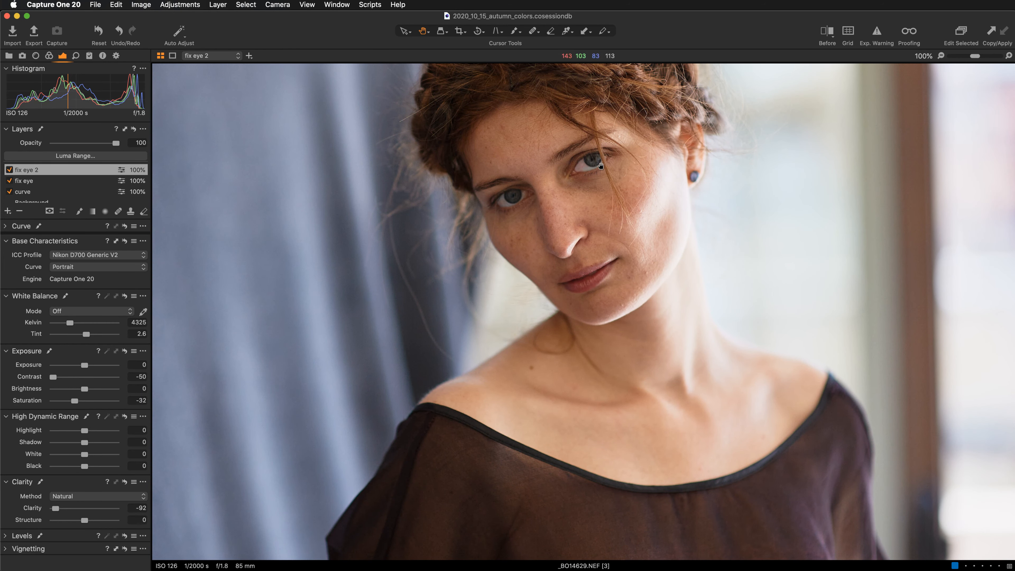
pyautogui.click(9, 170)
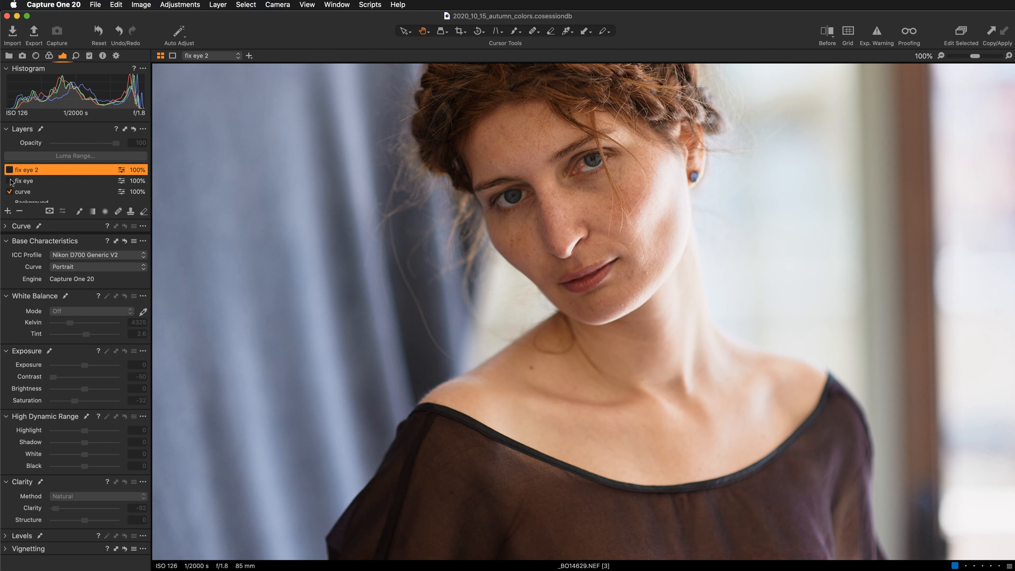
pyautogui.click(10, 181)
pyautogui.click(9, 170)
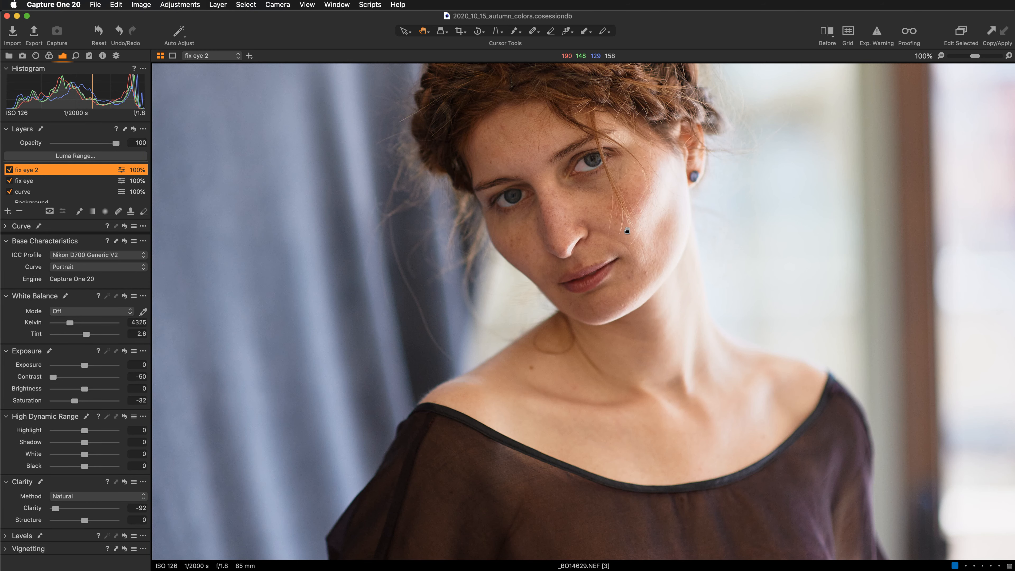
# Step: Create a new empty adjustment layer and name it "eye brightness"
pyautogui.scroll(3, 628, 230)
pyautogui.scroll(3, 639, 230)
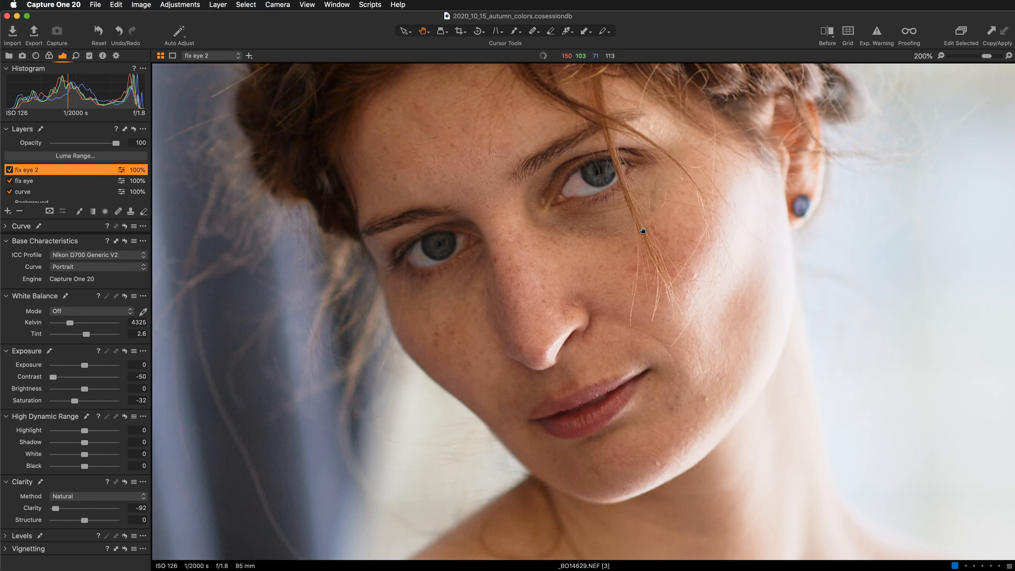
pyautogui.scroll(-2, 647, 288)
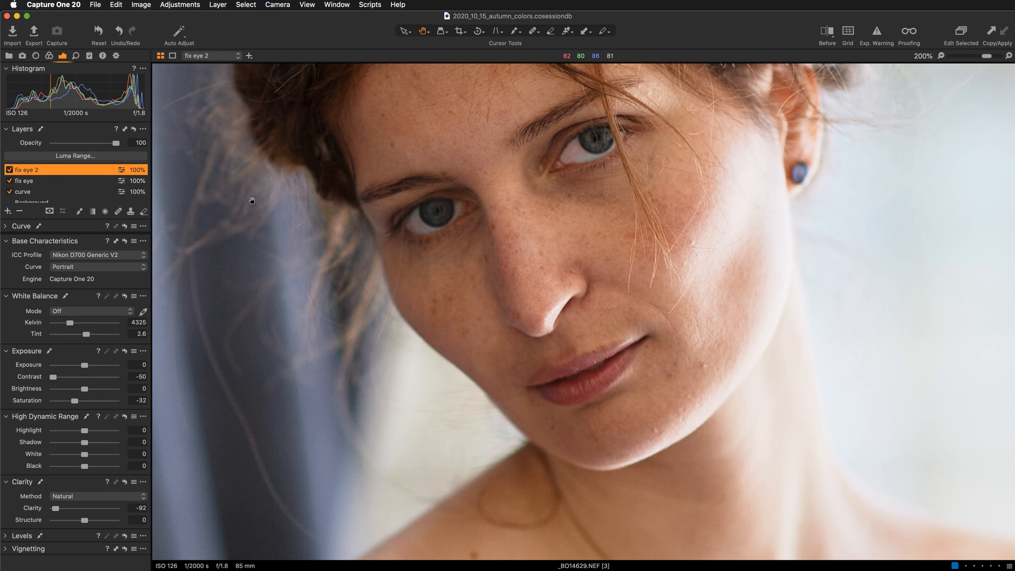
pyautogui.scroll(1, 385, 304)
pyautogui.scroll(-1, 386, 304)
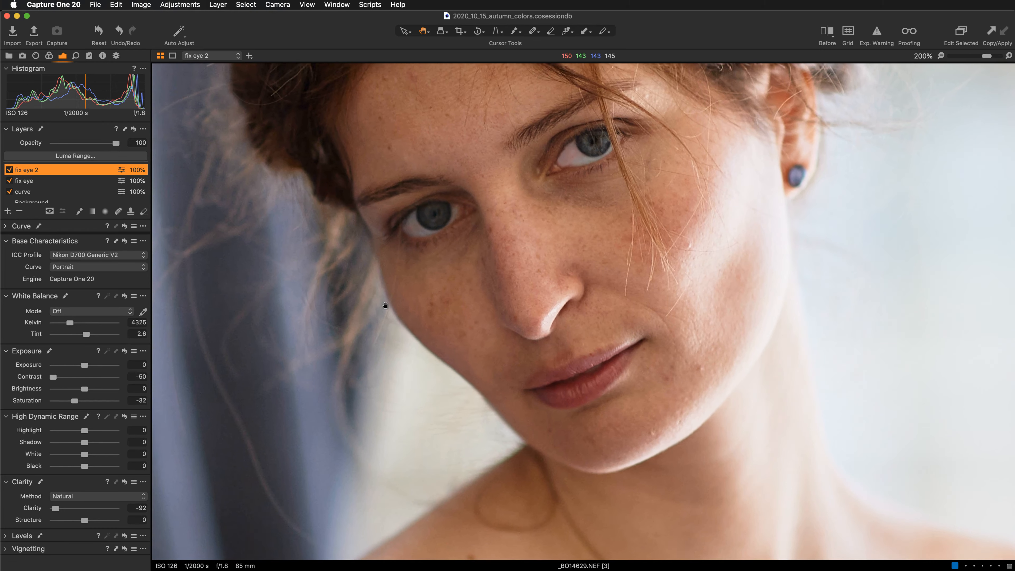
pyautogui.scroll(1, 385, 305)
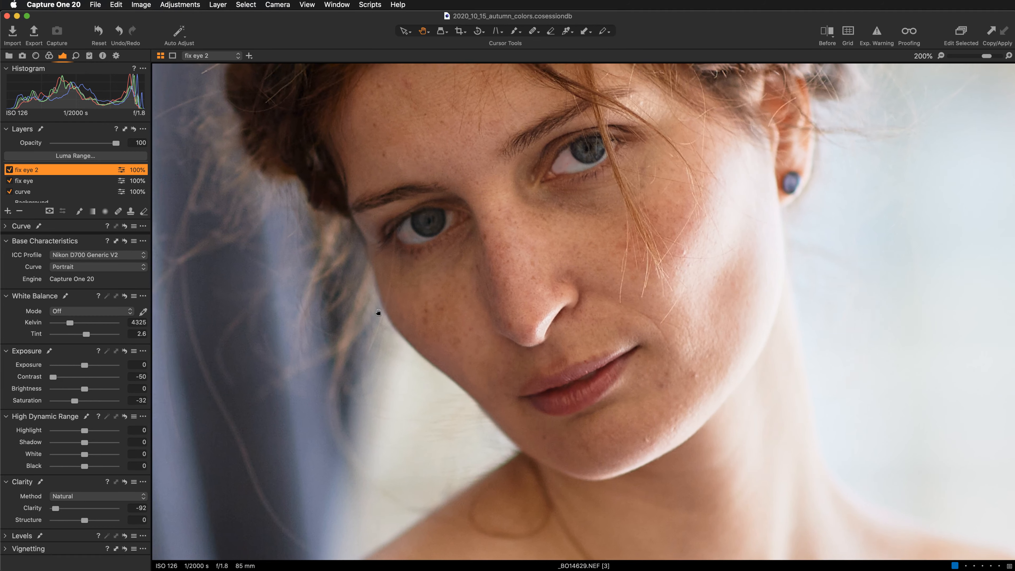
pyautogui.click(7, 212)
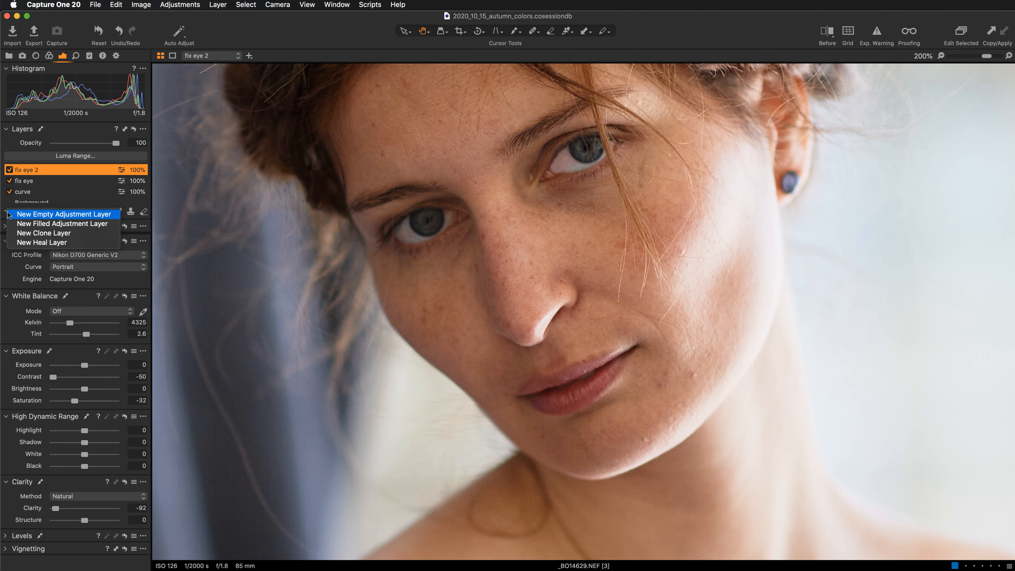
pyautogui.click(32, 215)
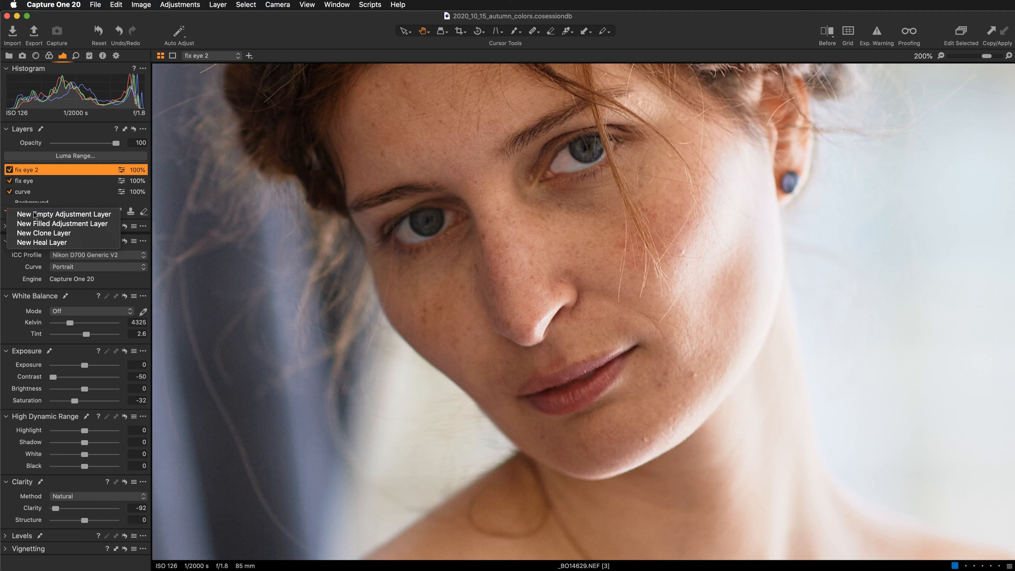
pyautogui.doubleClick(29, 170)
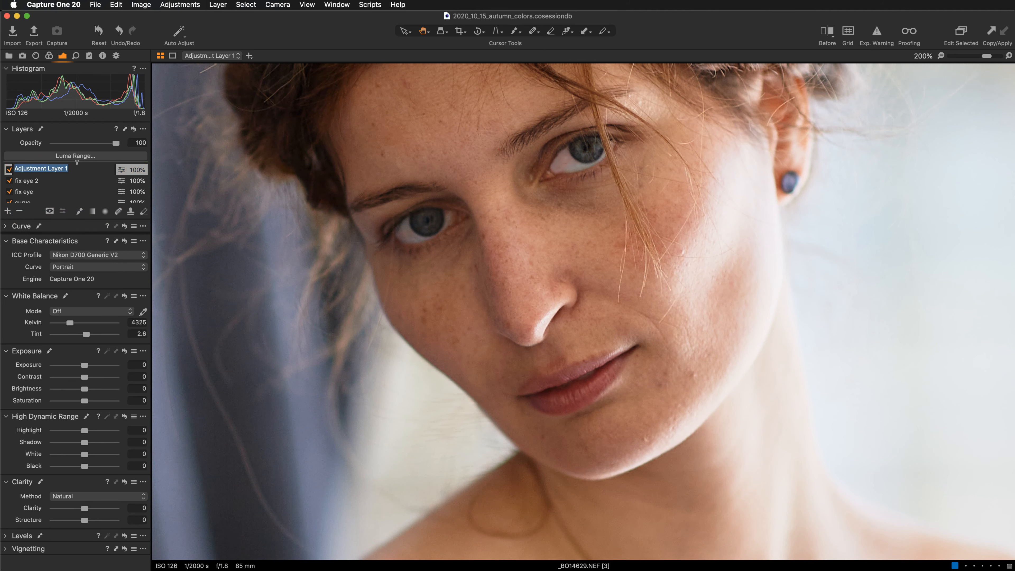
pyautogui.write('eye brightness')
pyautogui.press('Return')
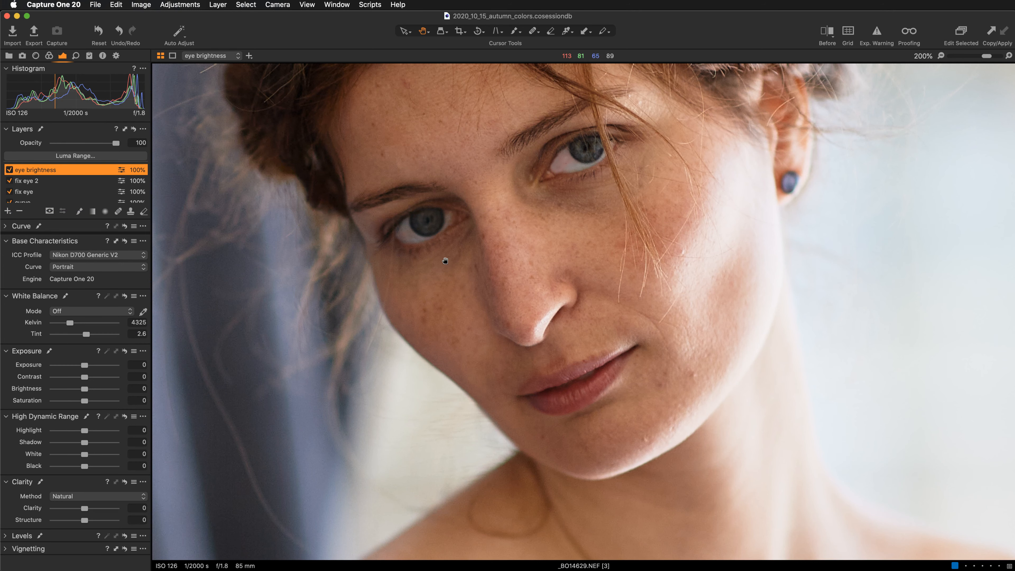
# Step: Brush the "eye brightness" mask over both irises with a higher brush Flow, leaving the pupils unpainted, and hide the mask overlay
pyautogui.scroll(2, 451, 278)
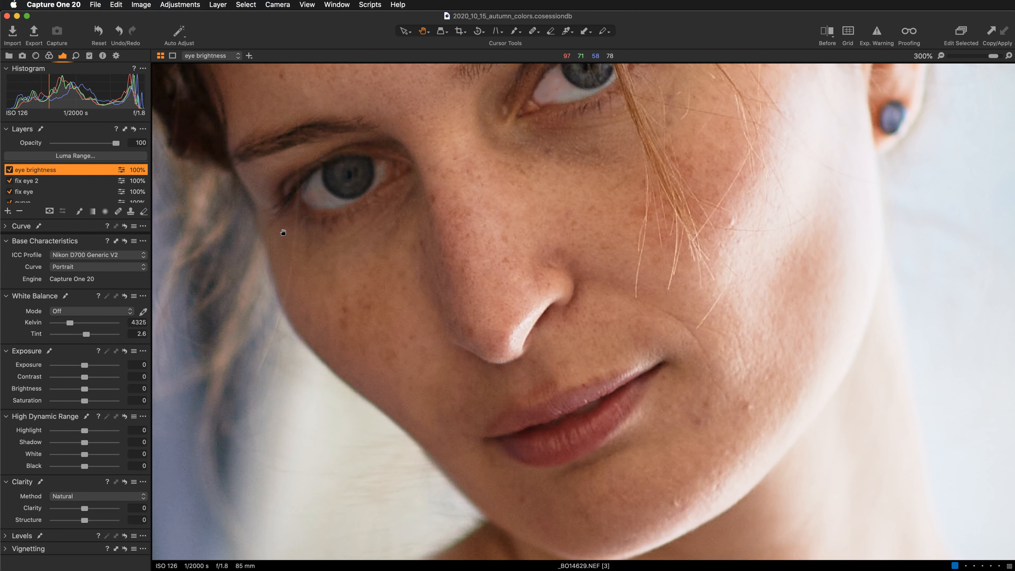
pyautogui.moveTo(276, 227)
pyautogui.mouseDown()
pyautogui.moveTo(267, 326)
pyautogui.moveTo(315, 283)
pyautogui.moveTo(335, 313)
pyautogui.mouseUp()
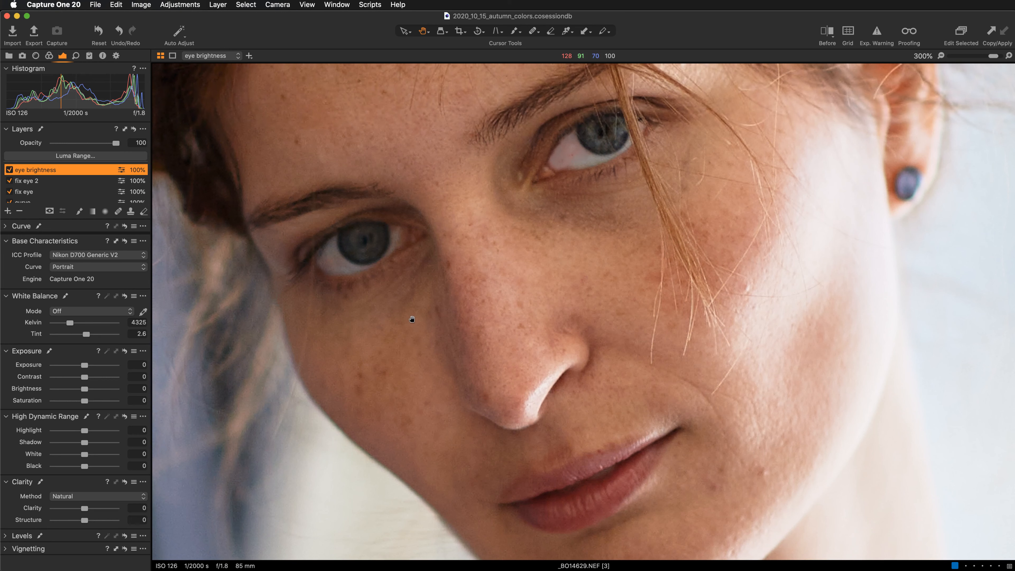
pyautogui.press('b')
pyautogui.rightClick(399, 151)
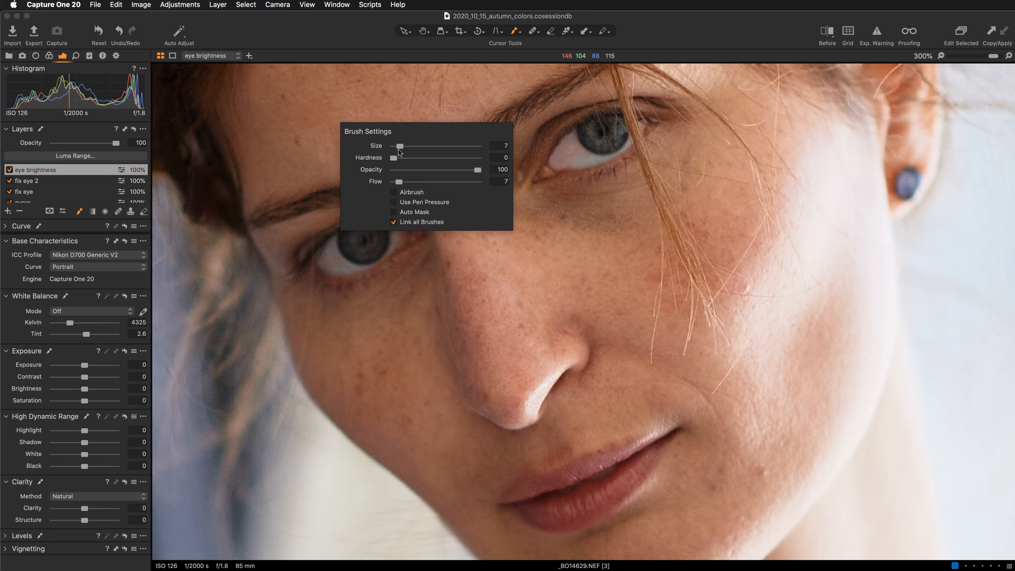
pyautogui.moveTo(401, 182); pyautogui.dragTo(466, 182)
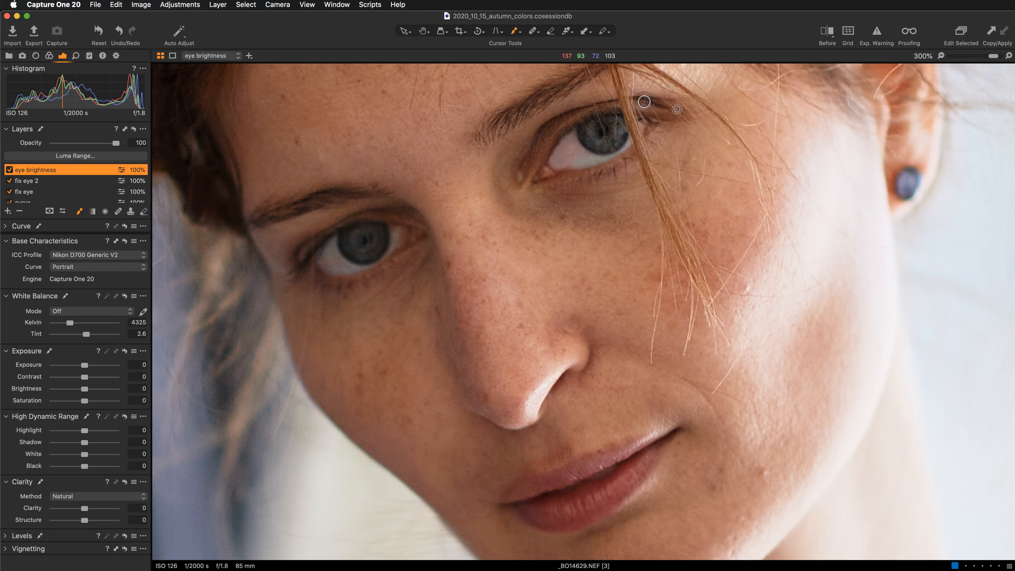
pyautogui.press('super+plus')
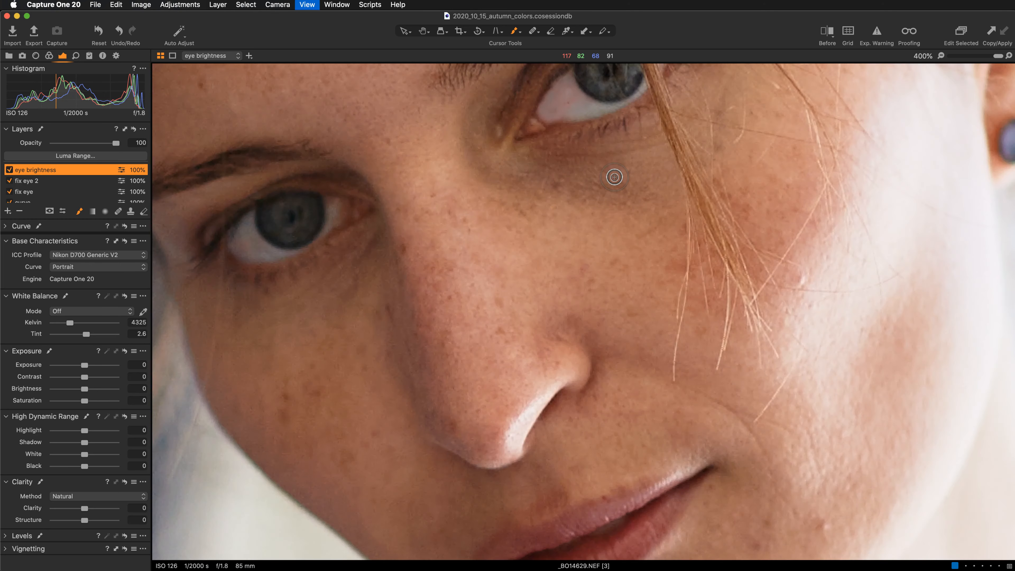
pyautogui.moveTo(371, 184); pyautogui.dragTo(304, 336)
pyautogui.moveTo(512, 218)
pyautogui.mouseDown()
pyautogui.moveTo(523, 219)
pyautogui.moveTo(521, 239)
pyautogui.moveTo(516, 226)
pyautogui.moveTo(558, 240)
pyautogui.mouseUp()
pyautogui.moveTo(256, 406); pyautogui.dragTo(374, 330)
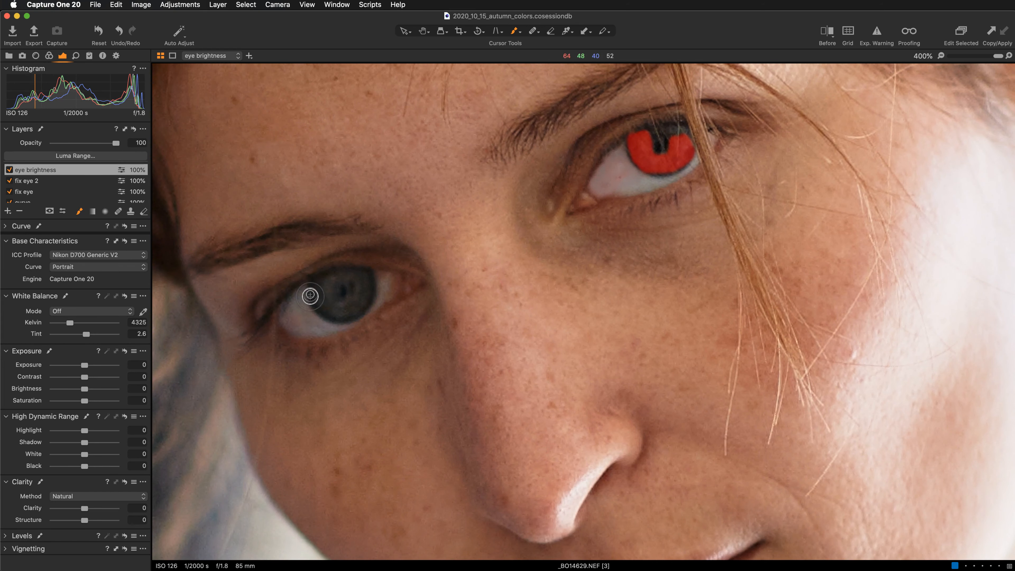
pyautogui.moveTo(313, 291)
pyautogui.mouseDown()
pyautogui.moveTo(326, 299)
pyautogui.moveTo(314, 300)
pyautogui.moveTo(314, 284)
pyautogui.moveTo(333, 302)
pyautogui.moveTo(319, 305)
pyautogui.moveTo(340, 312)
pyautogui.moveTo(326, 311)
pyautogui.moveTo(355, 285)
pyautogui.moveTo(331, 272)
pyautogui.moveTo(321, 280)
pyautogui.moveTo(366, 282)
pyautogui.moveTo(360, 273)
pyautogui.moveTo(368, 282)
pyautogui.moveTo(362, 303)
pyautogui.moveTo(334, 314)
pyautogui.moveTo(370, 283)
pyautogui.moveTo(347, 314)
pyautogui.moveTo(356, 279)
pyautogui.mouseUp()
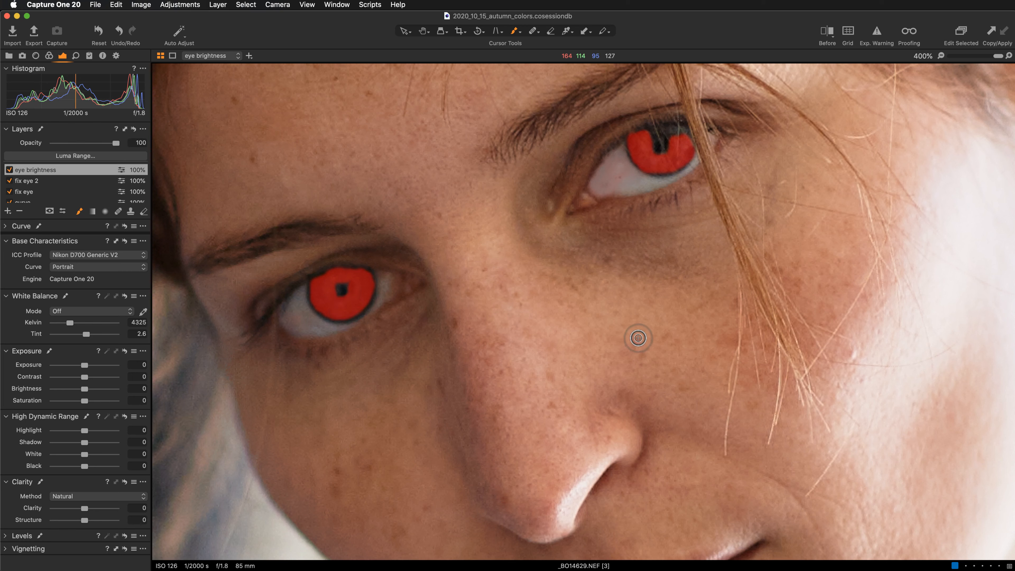
pyautogui.press('m')
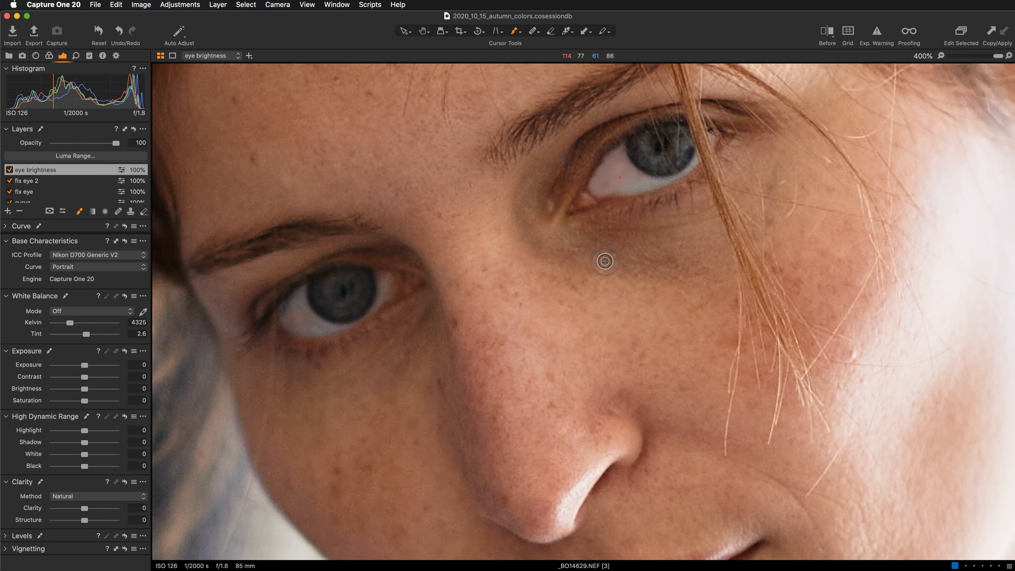
# Step: Set High Dynamic Range Shadow to 24 and Clarity to 16 on the "eye brightness" layer
pyautogui.press('super+minus')
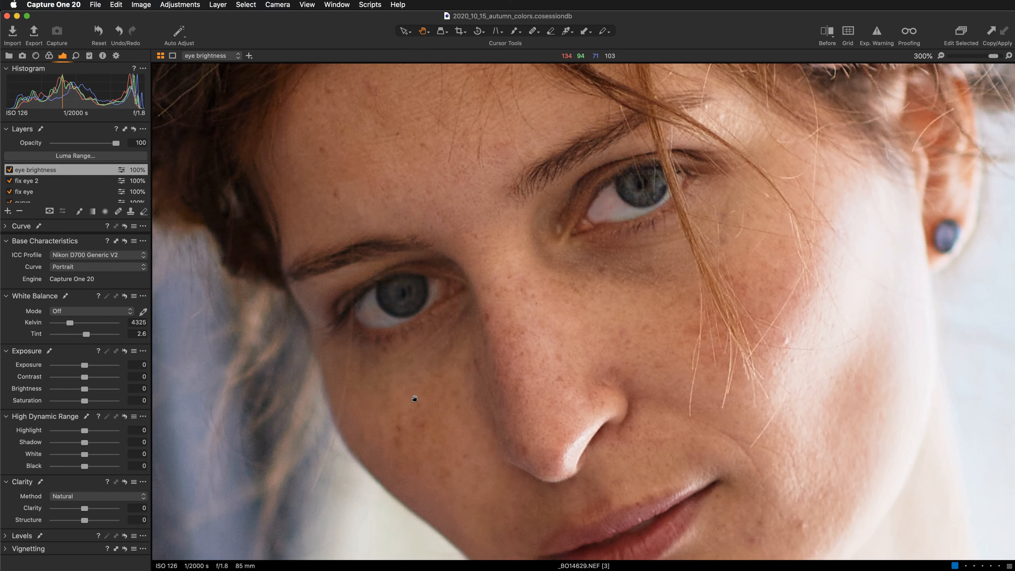
pyautogui.moveTo(415, 401); pyautogui.dragTo(376, 391)
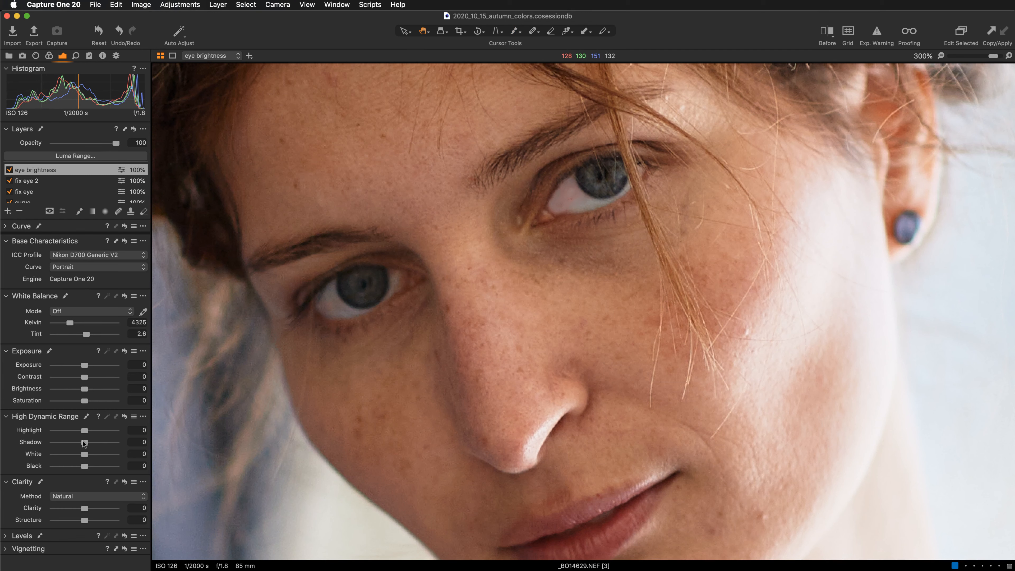
pyautogui.moveTo(87, 442); pyautogui.dragTo(89, 443)
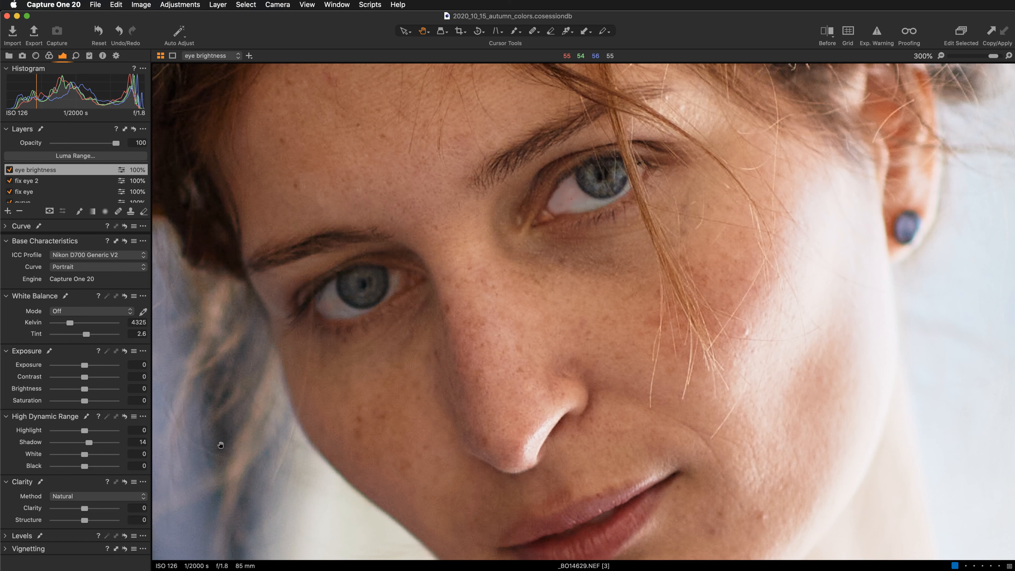
pyautogui.scroll(-3, 224, 440)
pyautogui.moveTo(235, 413); pyautogui.dragTo(236, 401)
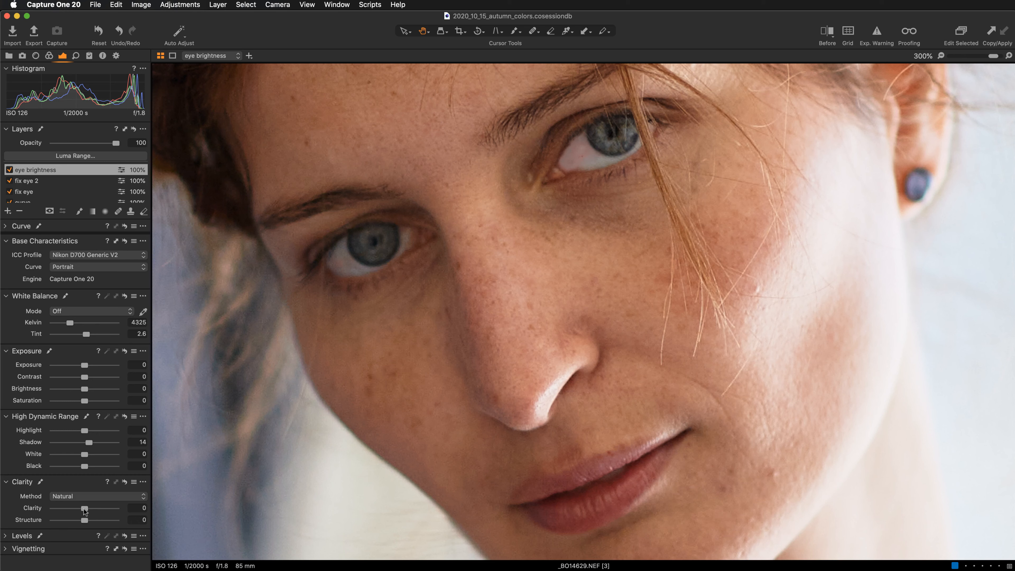
pyautogui.moveTo(84, 510); pyautogui.dragTo(88, 508)
pyautogui.moveTo(87, 445); pyautogui.dragTo(91, 444)
pyautogui.moveTo(270, 396)
pyautogui.mouseDown()
pyautogui.moveTo(301, 398)
pyautogui.moveTo(280, 393)
pyautogui.mouseUp()
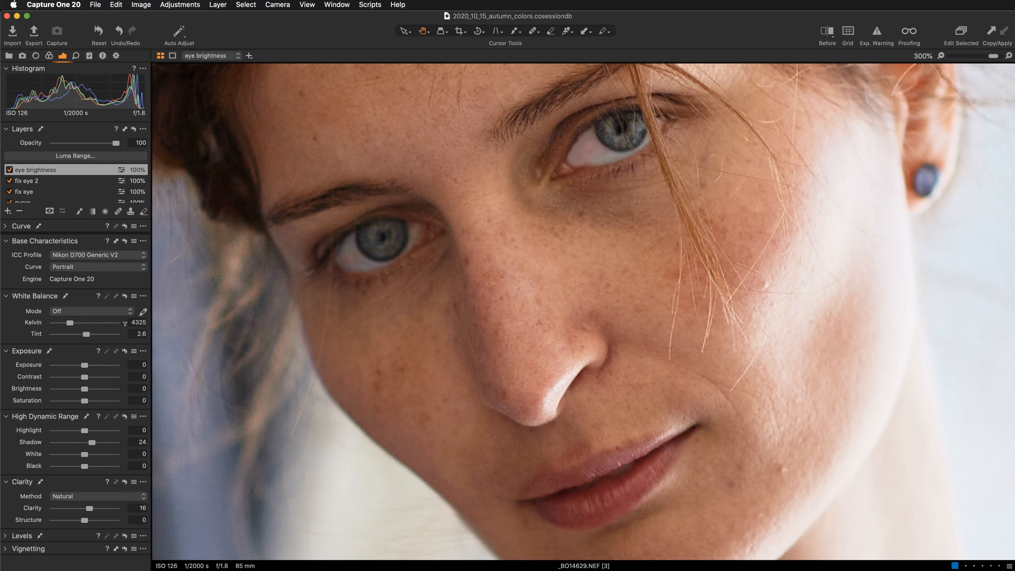
# Step: Cool the irises by setting the white balance Kelvin to 4125 on the "eye brightness" layer
pyautogui.click(134, 322)
pyautogui.write('4150')
pyautogui.press('Return')
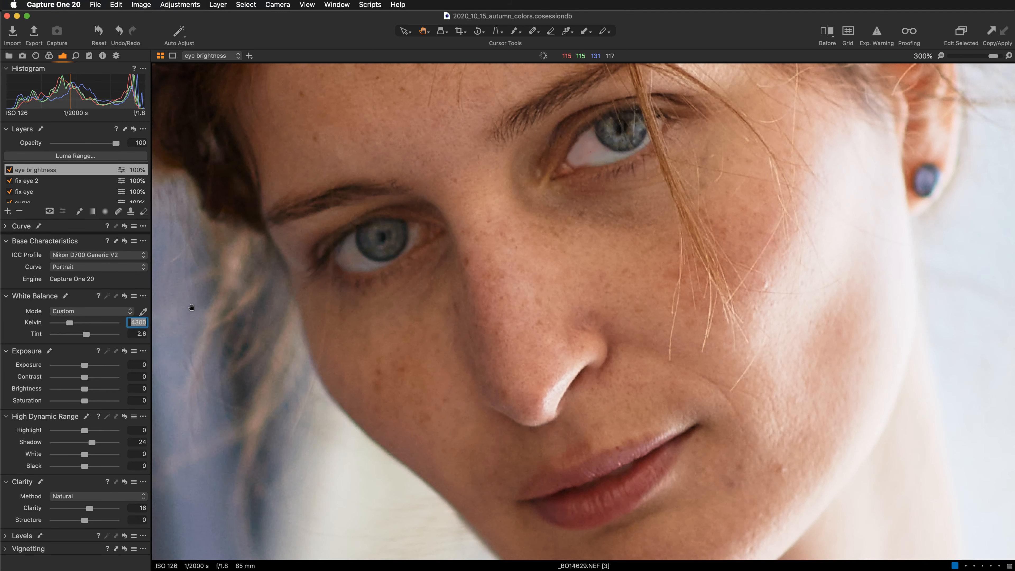
pyautogui.write('3750')
pyautogui.press('Return')
pyautogui.click(124, 296)
pyautogui.write('4125')
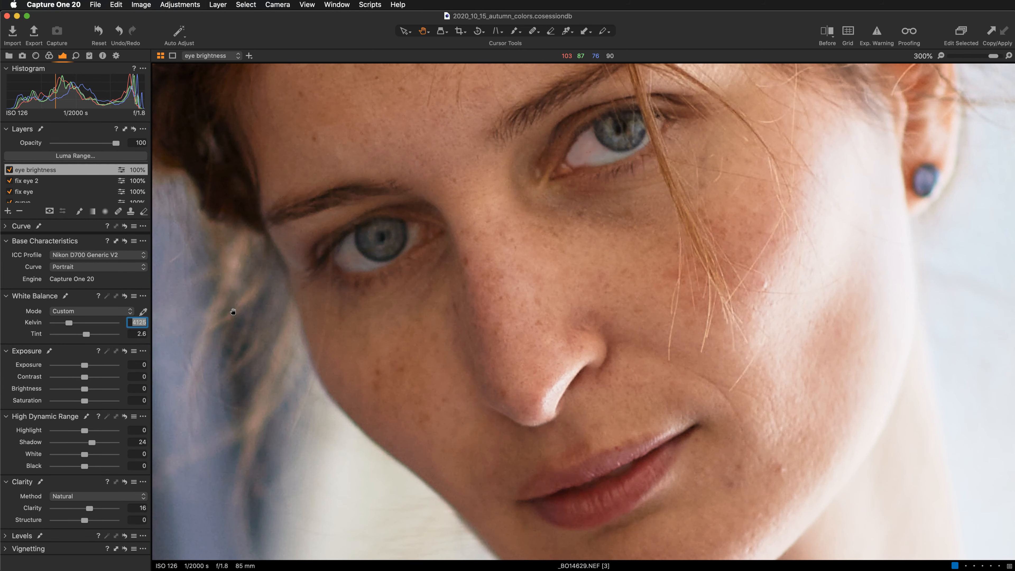
pyautogui.press('Return')
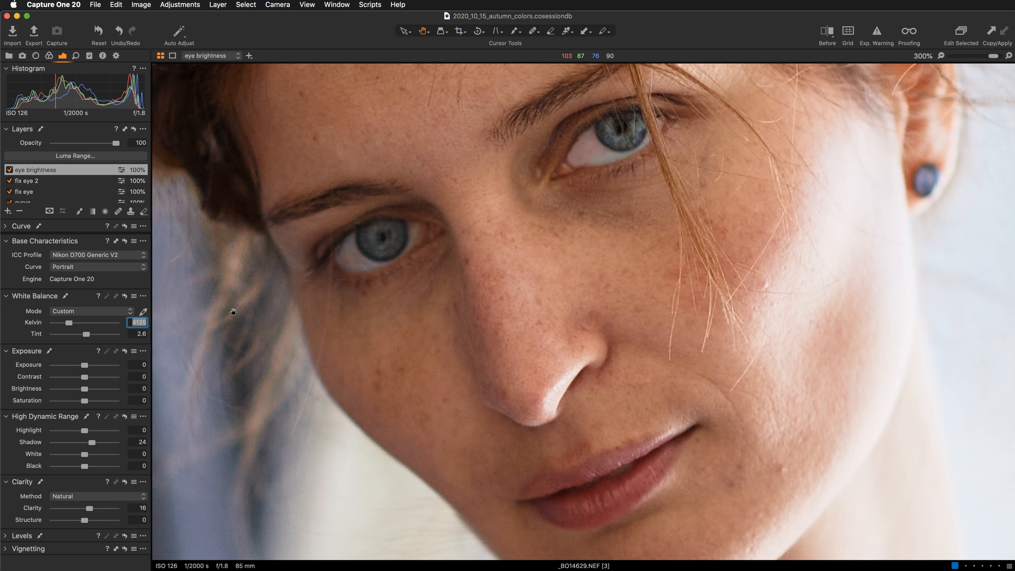
# Step: Compare the eyes with the "eye brightness" layer hidden and shown, and lower the layer's Opacity to 68 at 100% view
pyautogui.click(8, 170)
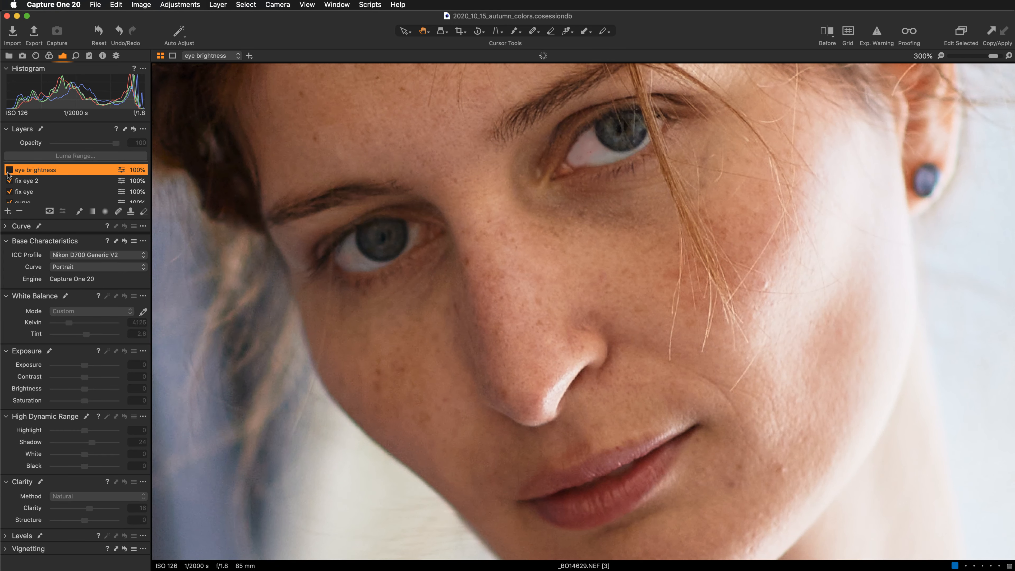
pyautogui.click(9, 171)
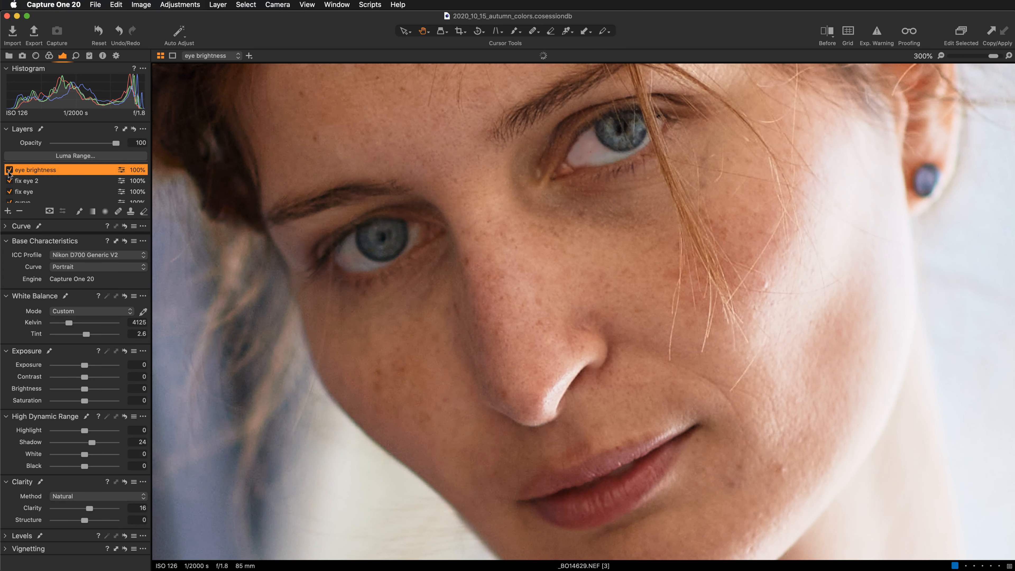
pyautogui.press('super+alt+0')
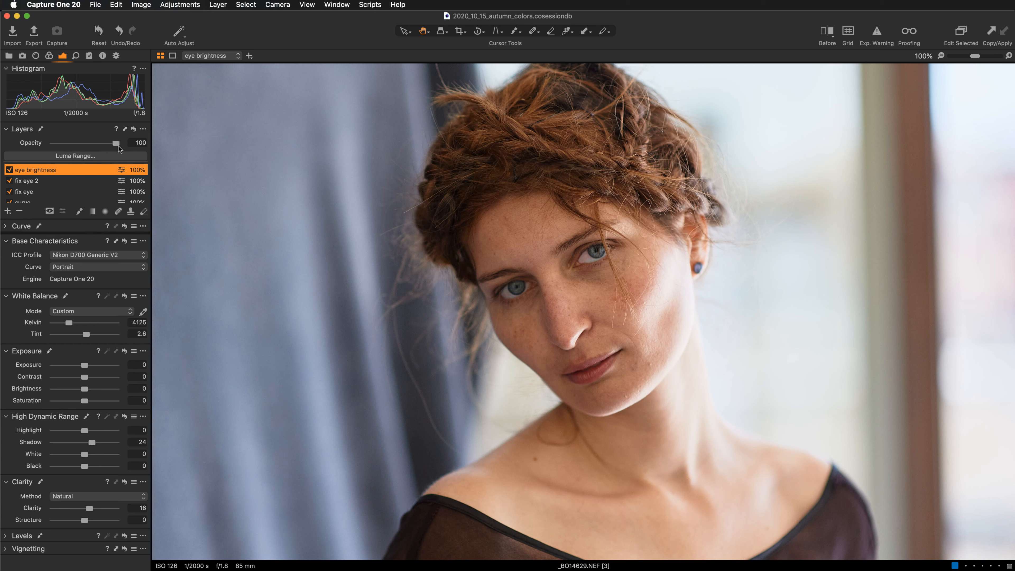
pyautogui.moveTo(115, 144); pyautogui.dragTo(97, 145)
# Step: Enlarge the Layers tool to Medium Size to show the whole layer list
pyautogui.click(143, 130)
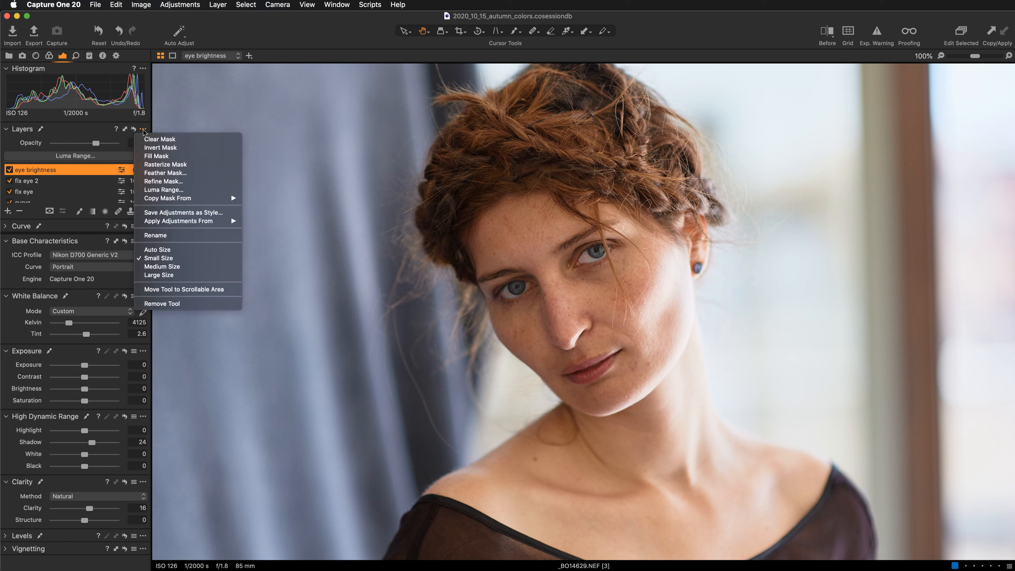
pyautogui.click(143, 129)
pyautogui.click(143, 129)
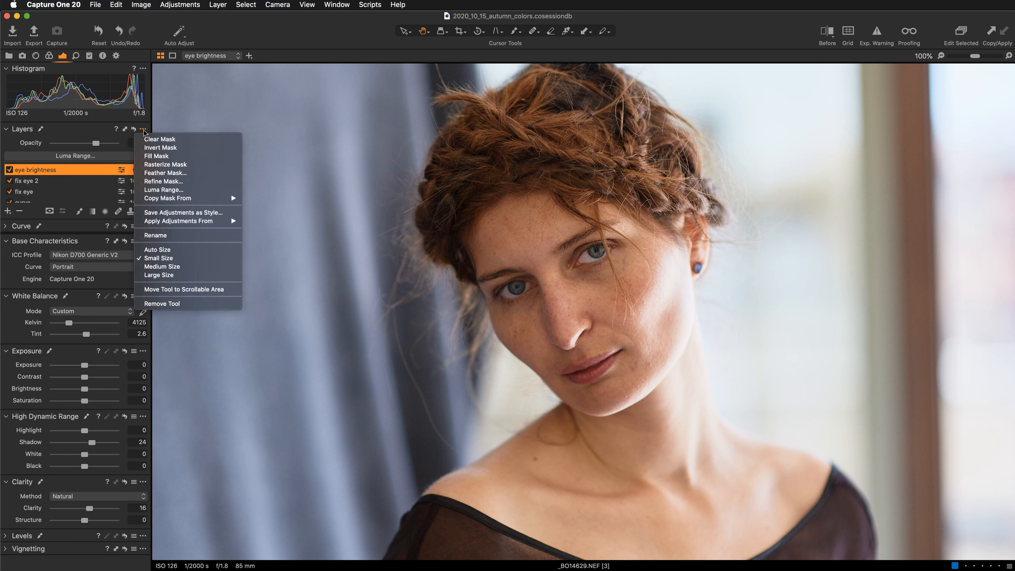
pyautogui.click(165, 266)
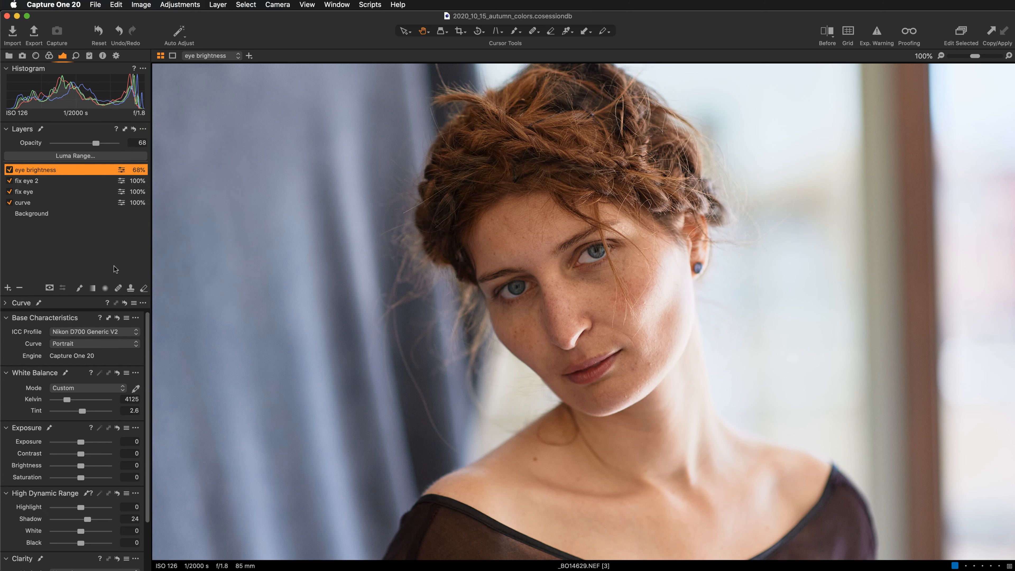
# Step: Compare the eyes at 200% view with the "eye brightness", "fix eye 2" and "fix eye" layers hidden and shown again
pyautogui.press('super+equal')
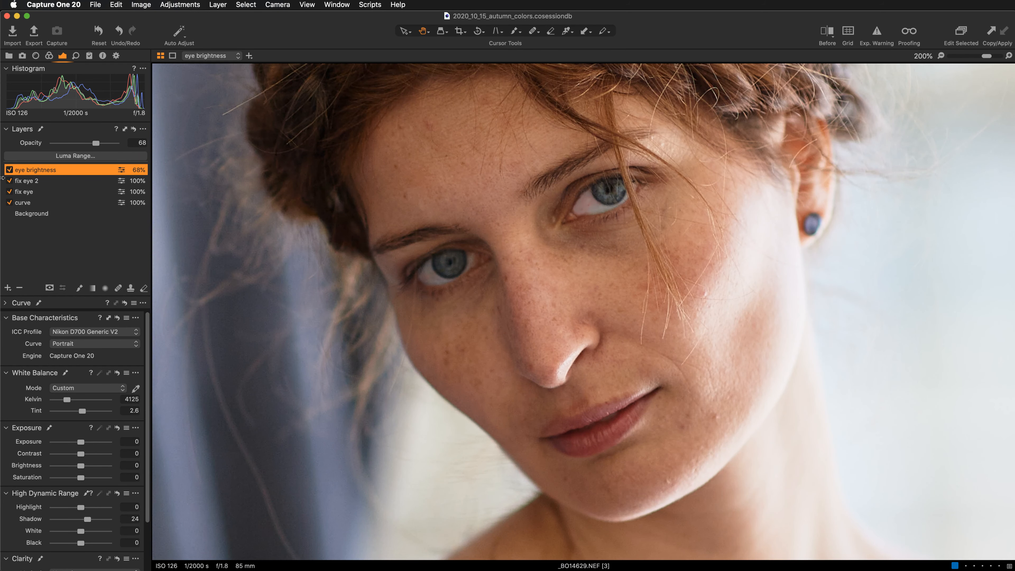
pyautogui.click(9, 169)
pyautogui.click(9, 181)
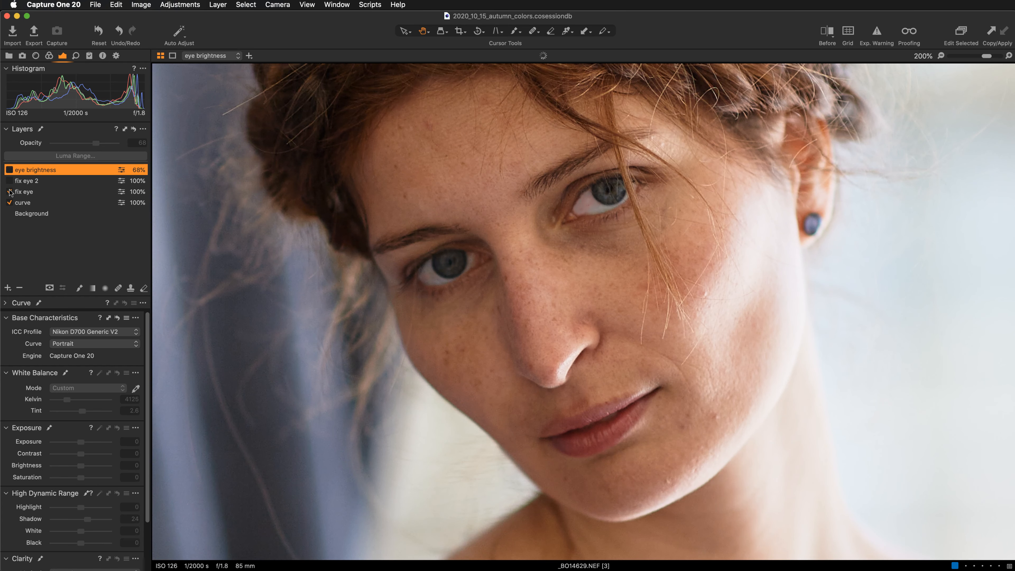
pyautogui.click(9, 192)
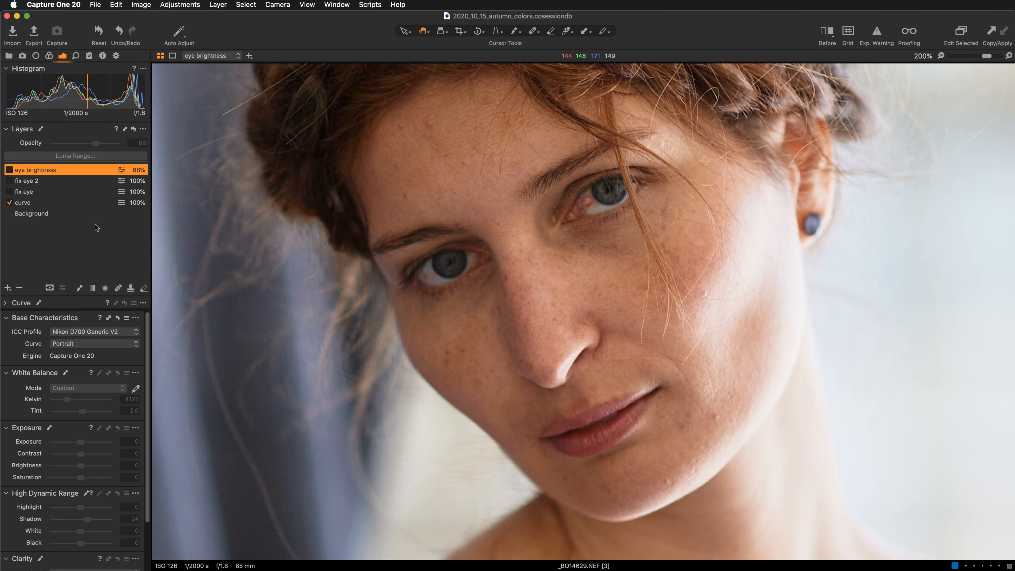
pyautogui.click(10, 192)
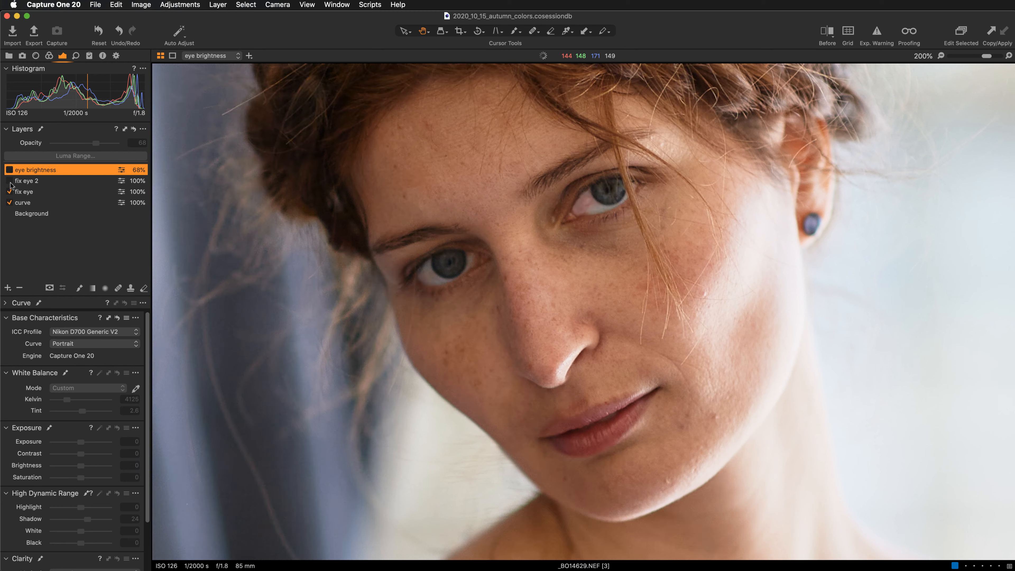
pyautogui.click(10, 181)
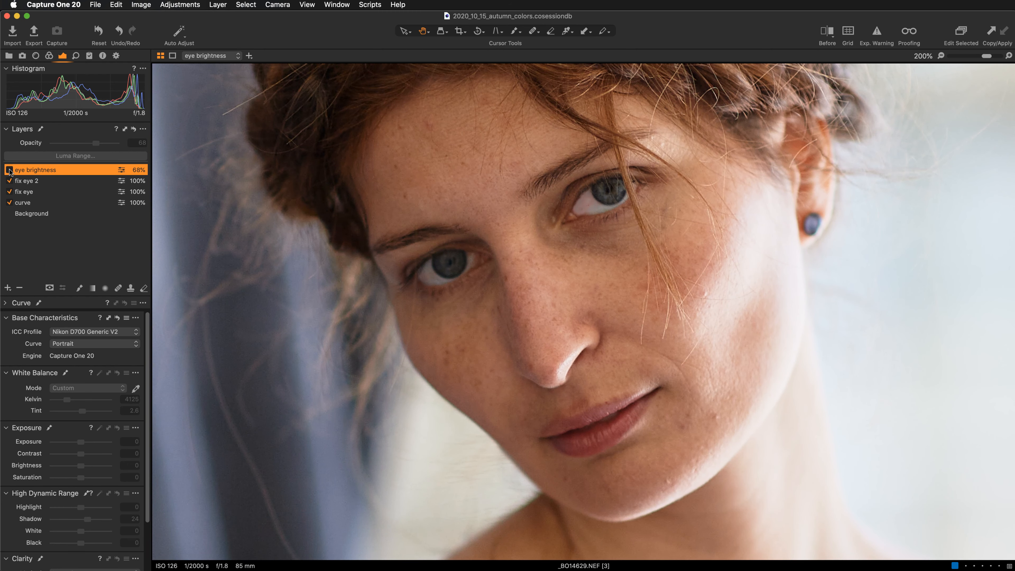
pyautogui.click(9, 170)
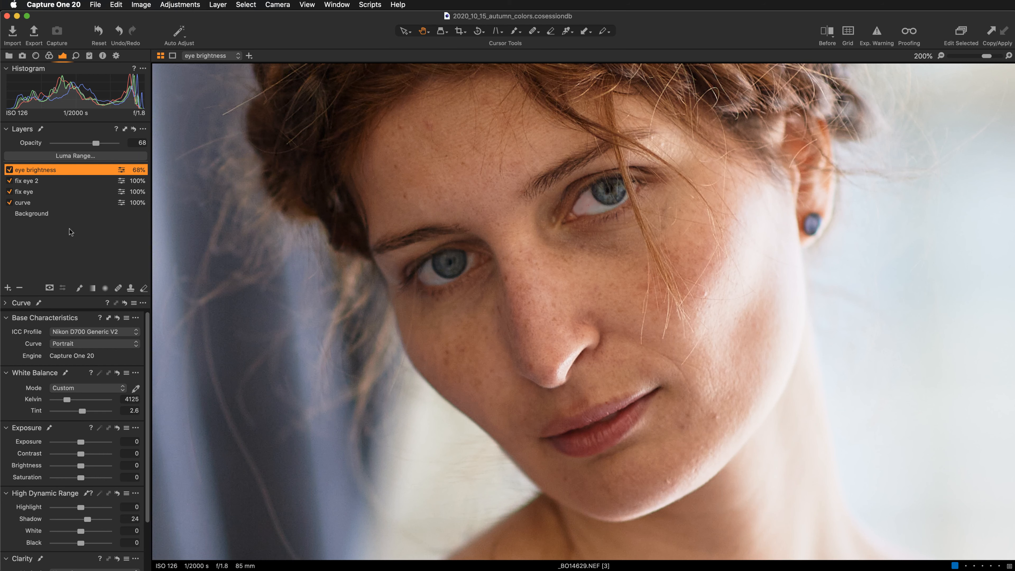
# Step: Select the Background layer, activate the Heal brush and adjust its size for small skin spots
pyautogui.click(69, 218)
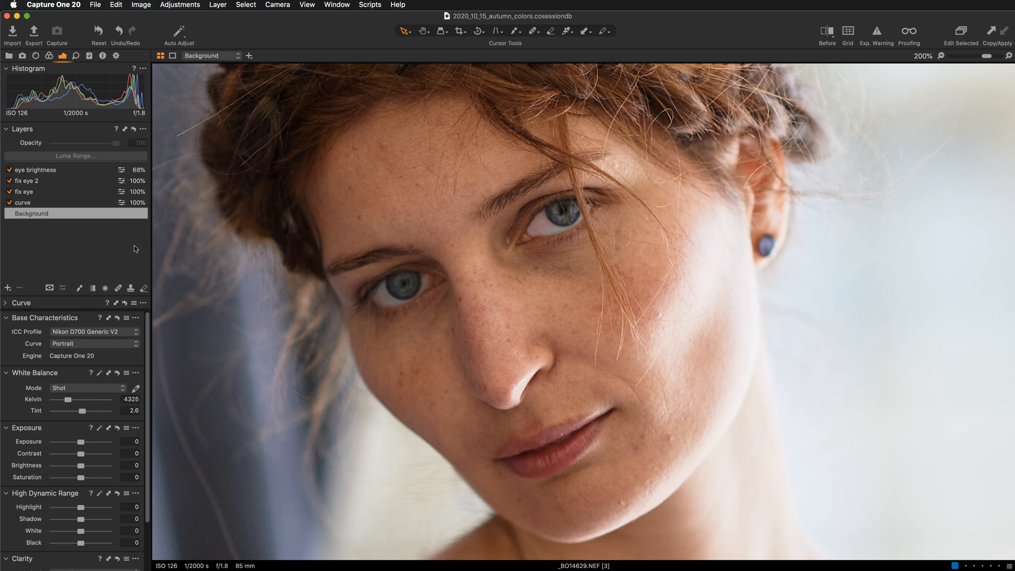
pyautogui.click(118, 288)
pyautogui.rightClick(408, 178)
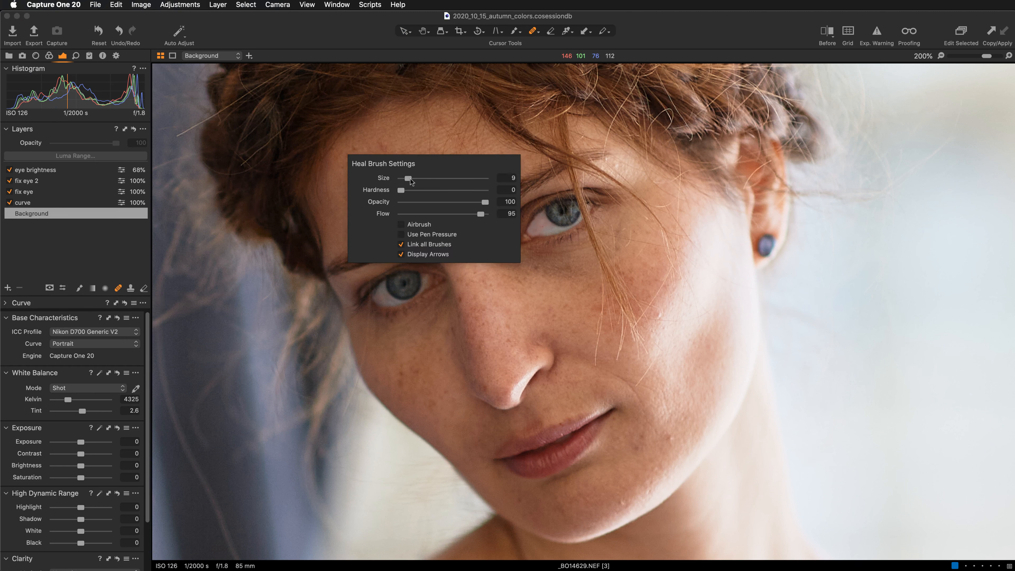
pyautogui.moveTo(412, 181); pyautogui.dragTo(413, 180)
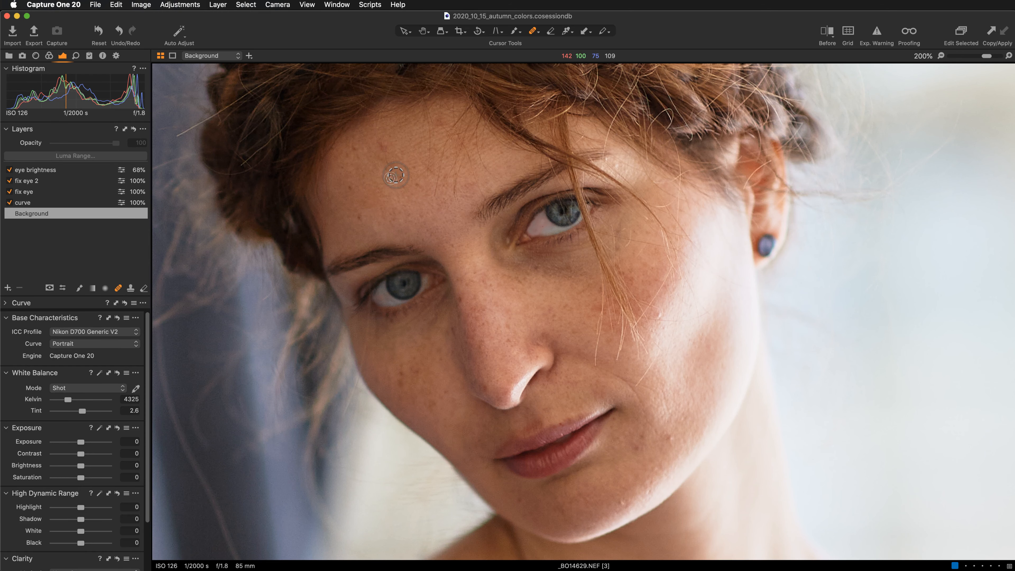
# Step: Heal the spot on the upper forehead at 300% view, trying the hair as source before returning the source to nearby clear skin
pyautogui.scroll(2, 398, 173)
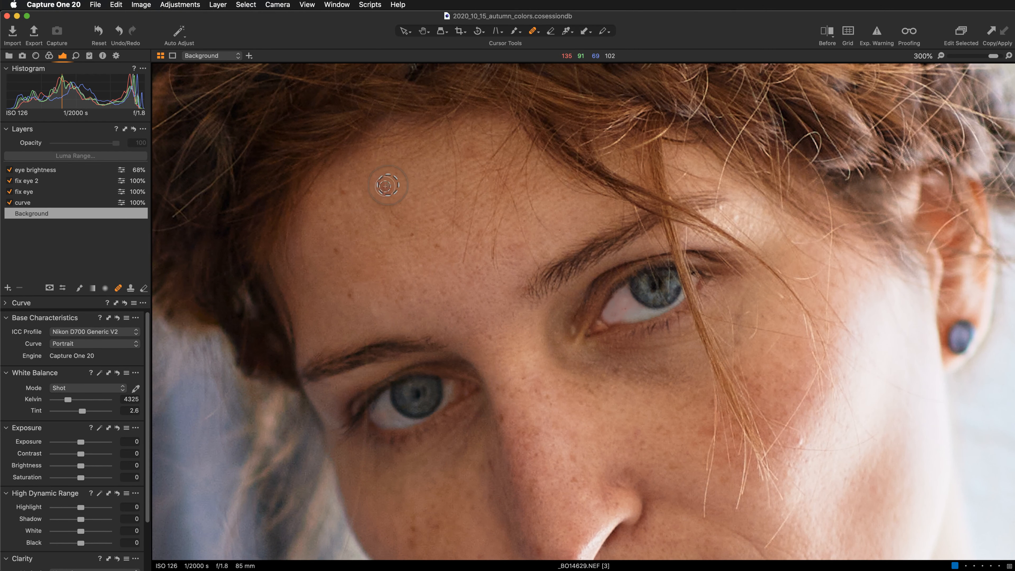
pyautogui.click(386, 187)
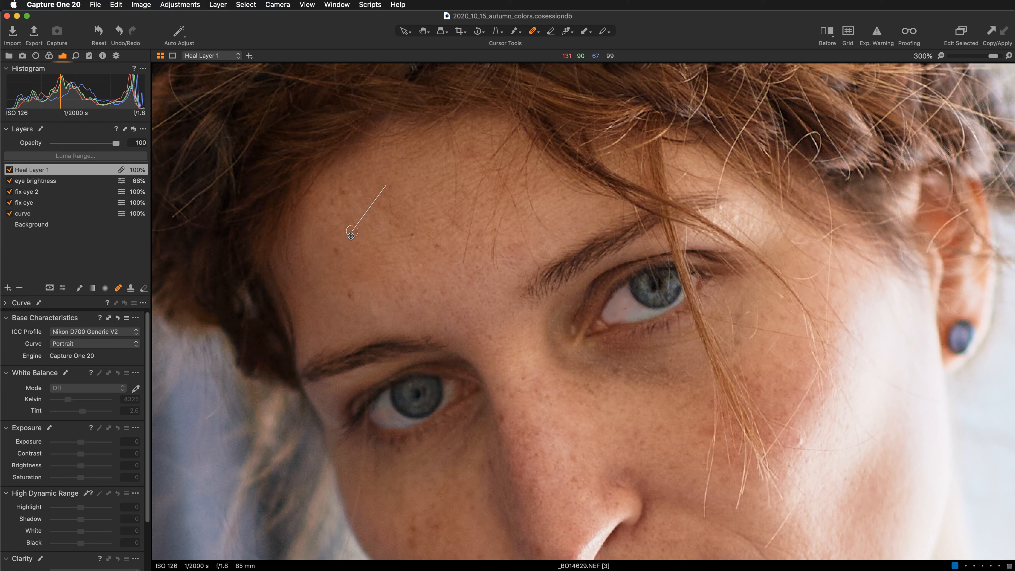
pyautogui.moveTo(320, 173)
pyautogui.mouseDown()
pyautogui.moveTo(256, 117)
pyautogui.moveTo(245, 121)
pyautogui.mouseUp()
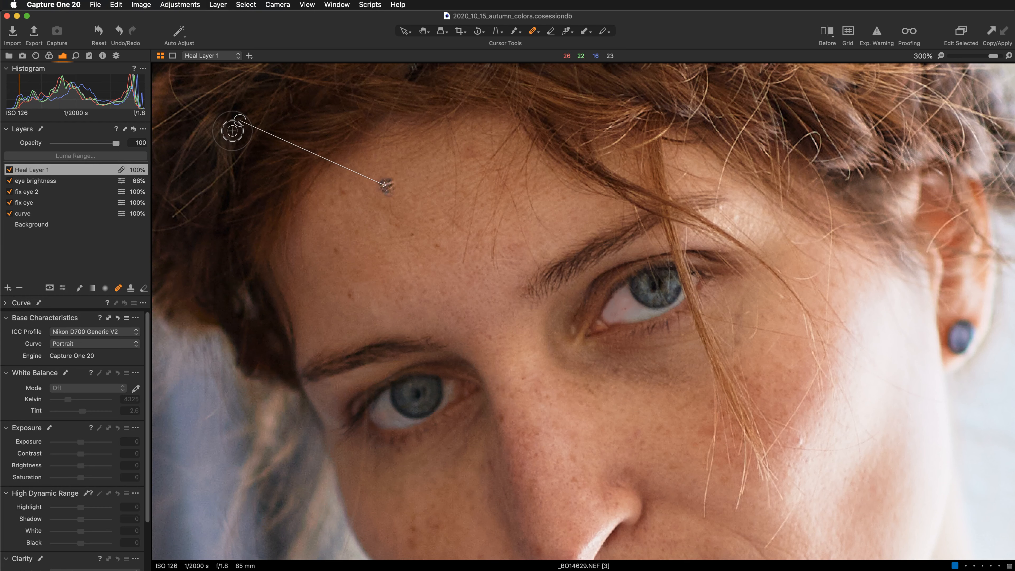
pyautogui.moveTo(237, 122); pyautogui.dragTo(352, 236)
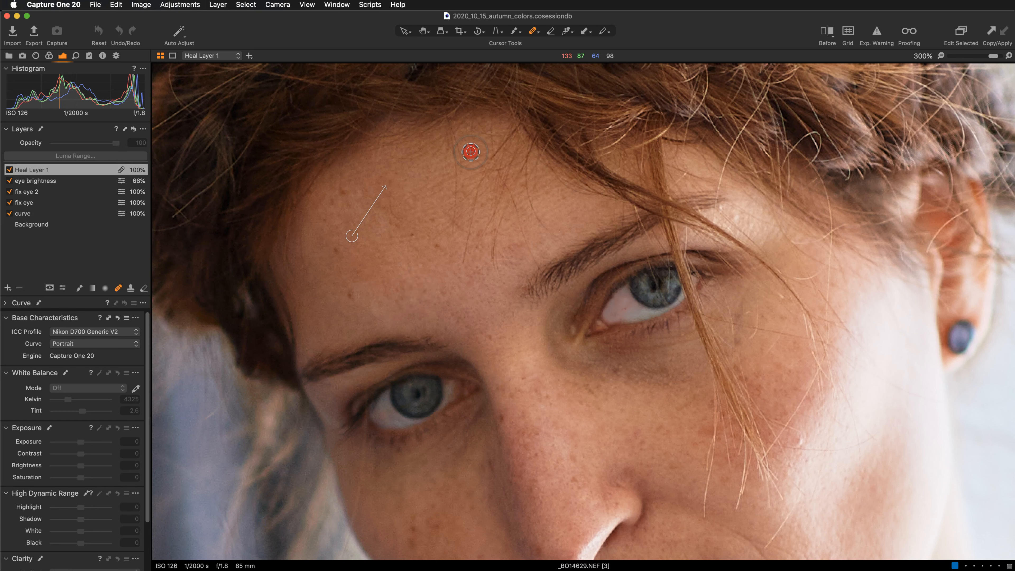
# Step: Heal the remaining small spots on the forehead and the blemish beside the nose below the eye
pyautogui.click(470, 152)
pyautogui.click(351, 291)
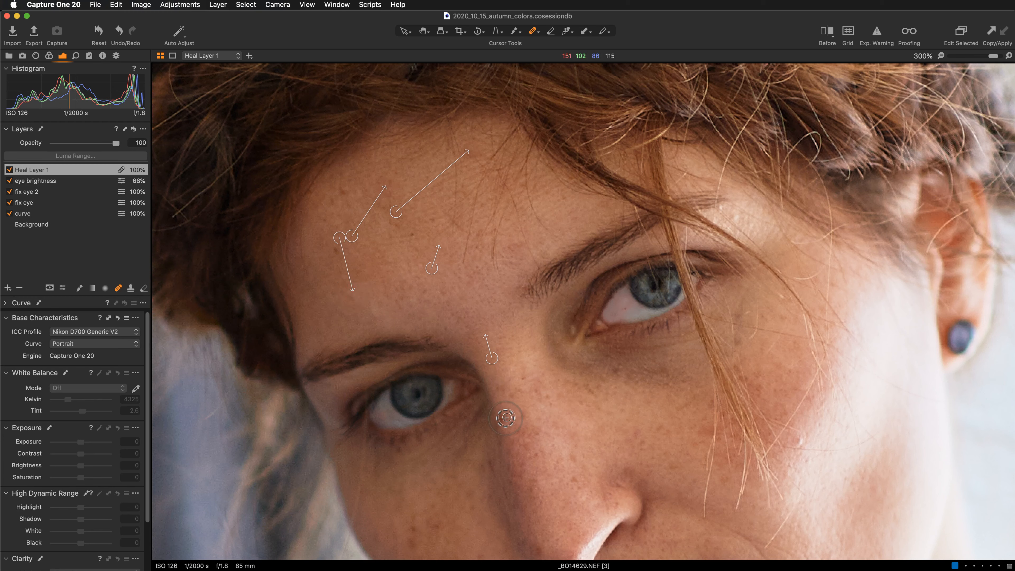
pyautogui.click(587, 390)
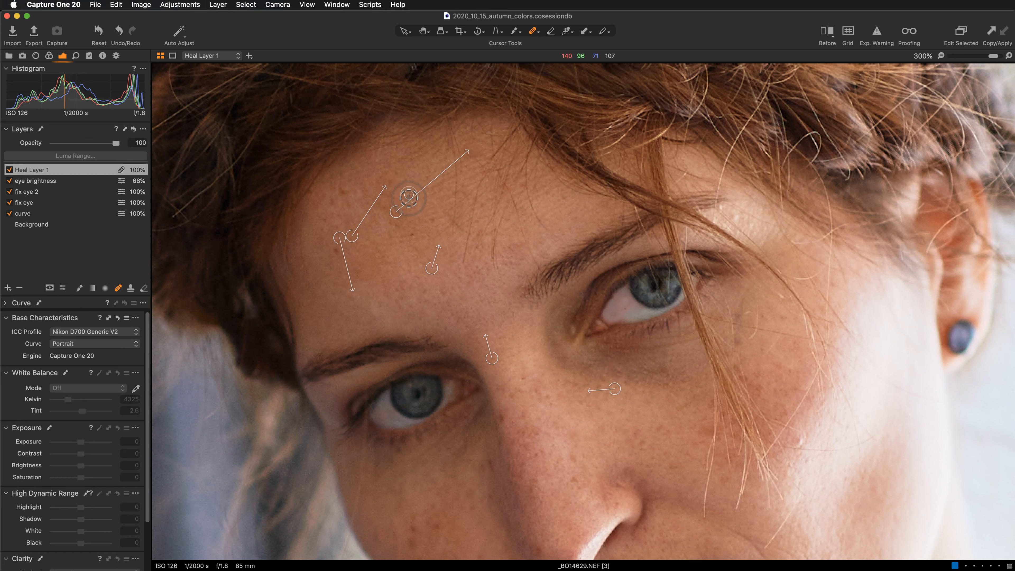
pyautogui.click(430, 222)
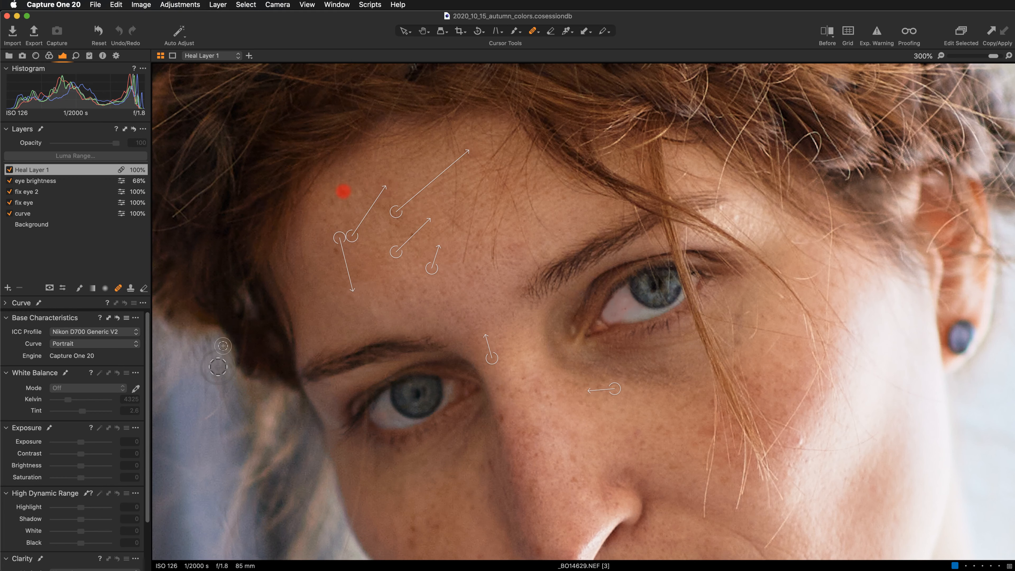
# Step: Hide the healing arrows and heal the small spot on the forehead above the inner eyebrow
pyautogui.moveTo(441, 477)
pyautogui.mouseDown()
pyautogui.moveTo(419, 401)
pyautogui.moveTo(405, 438)
pyautogui.mouseUp()
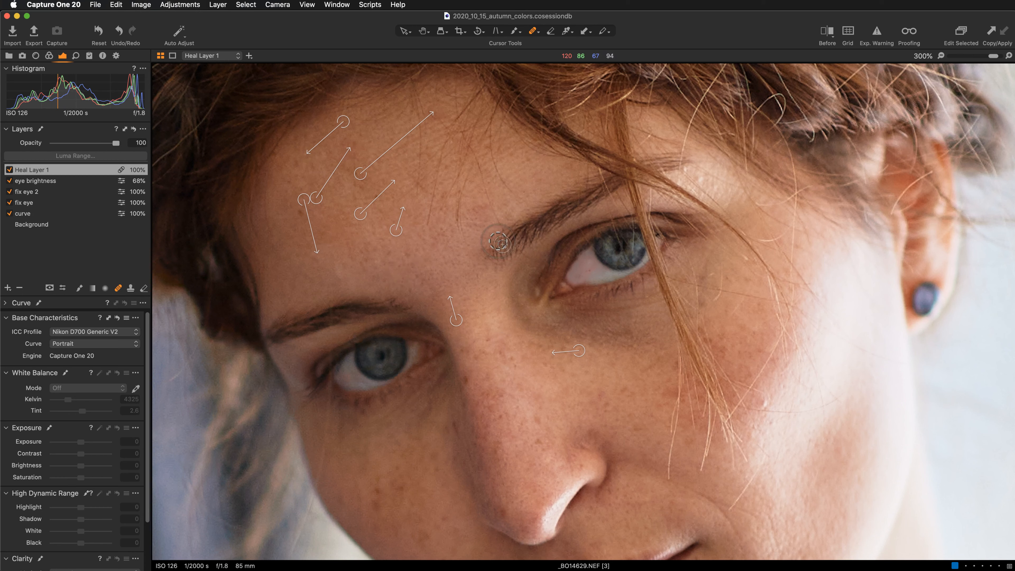
pyautogui.rightClick(503, 229)
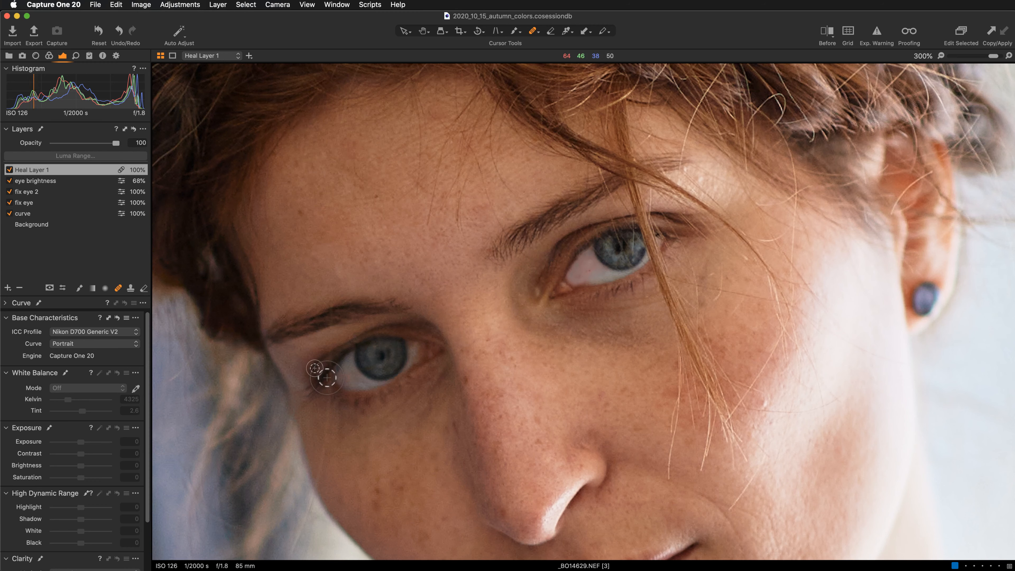
pyautogui.scroll(-3, 399, 452)
pyautogui.moveTo(350, 220); pyautogui.dragTo(346, 224)
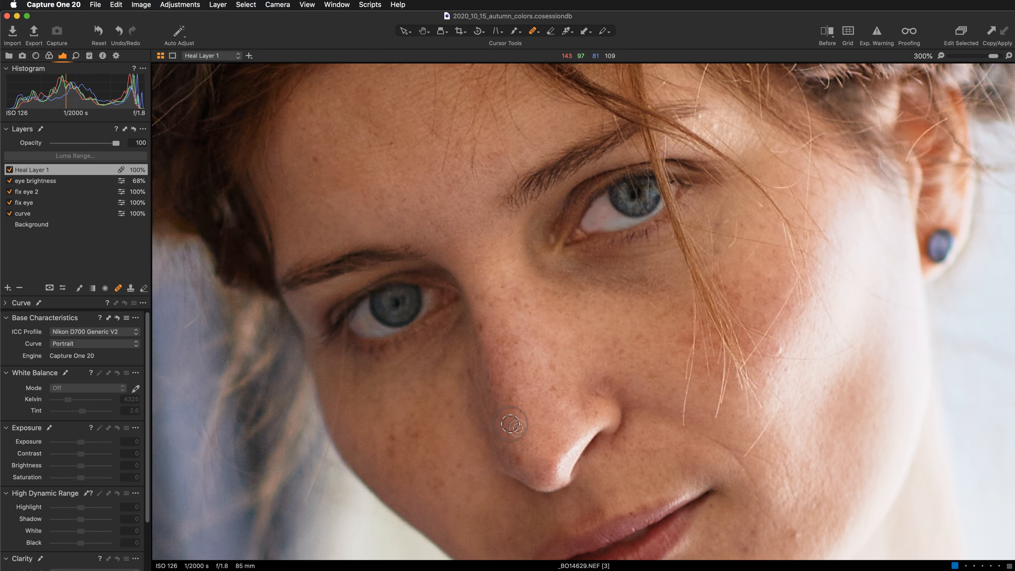
pyautogui.moveTo(419, 200); pyautogui.dragTo(422, 202)
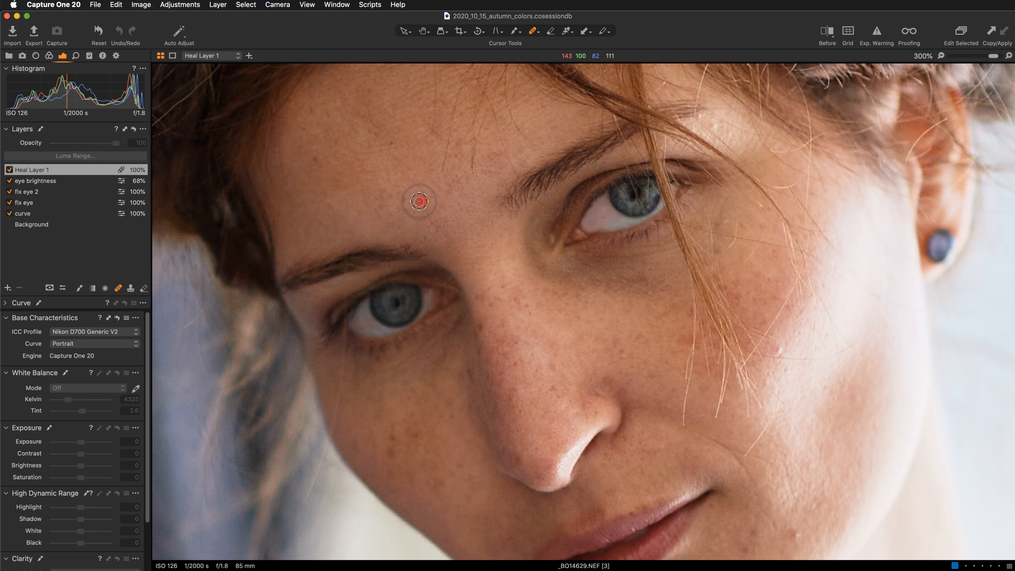
# Step: Heal the spots on the nose tip, the bright cheek beside the hair strands and the lower cheek, redoing the bright cheek spot once
pyautogui.moveTo(546, 411); pyautogui.dragTo(505, 336)
pyautogui.click(475, 383)
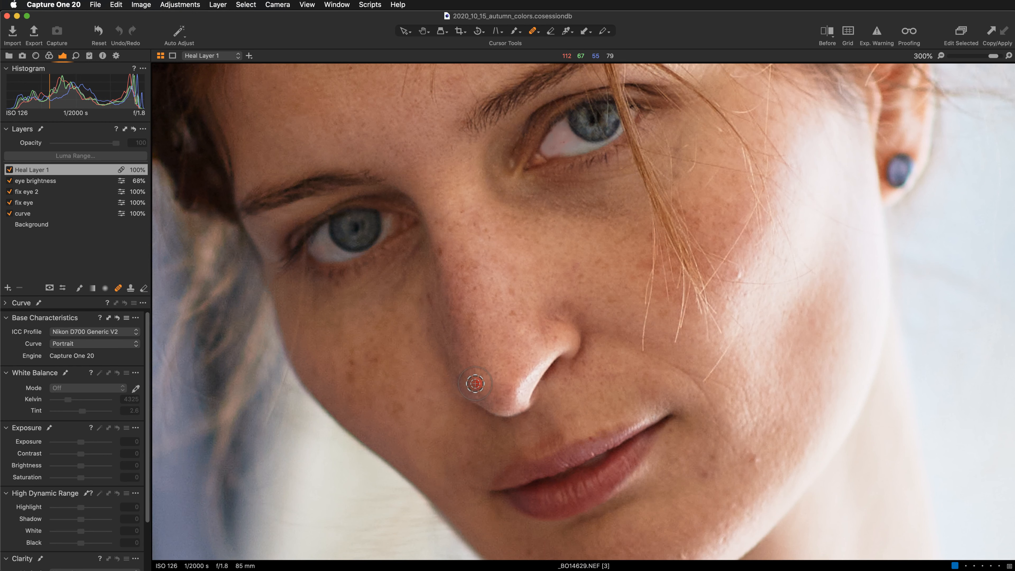
pyautogui.moveTo(671, 476)
pyautogui.mouseDown()
pyautogui.moveTo(654, 404)
pyautogui.moveTo(667, 330)
pyautogui.moveTo(657, 392)
pyautogui.mouseUp()
pyautogui.click(592, 269)
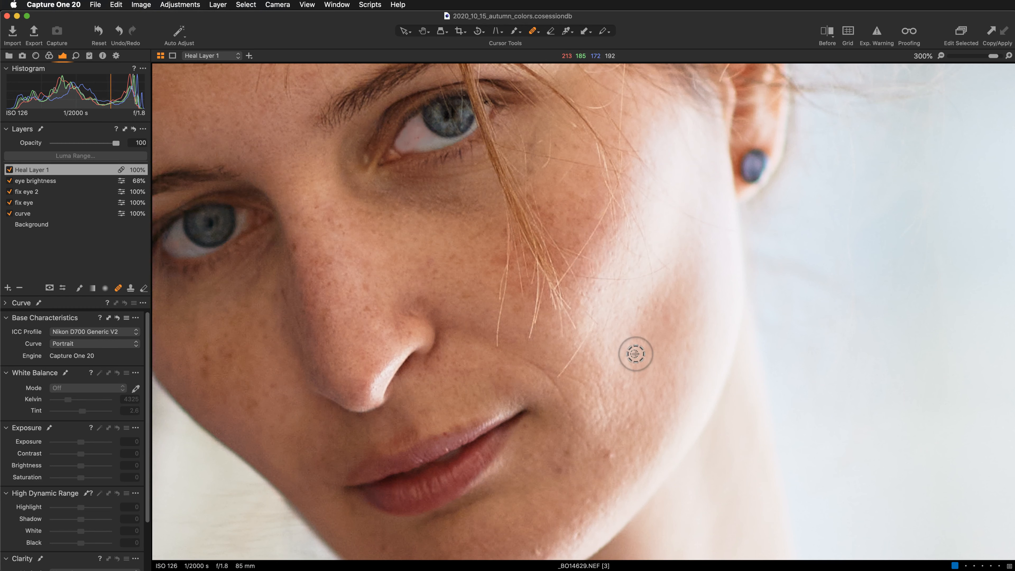
pyautogui.press('super+z')
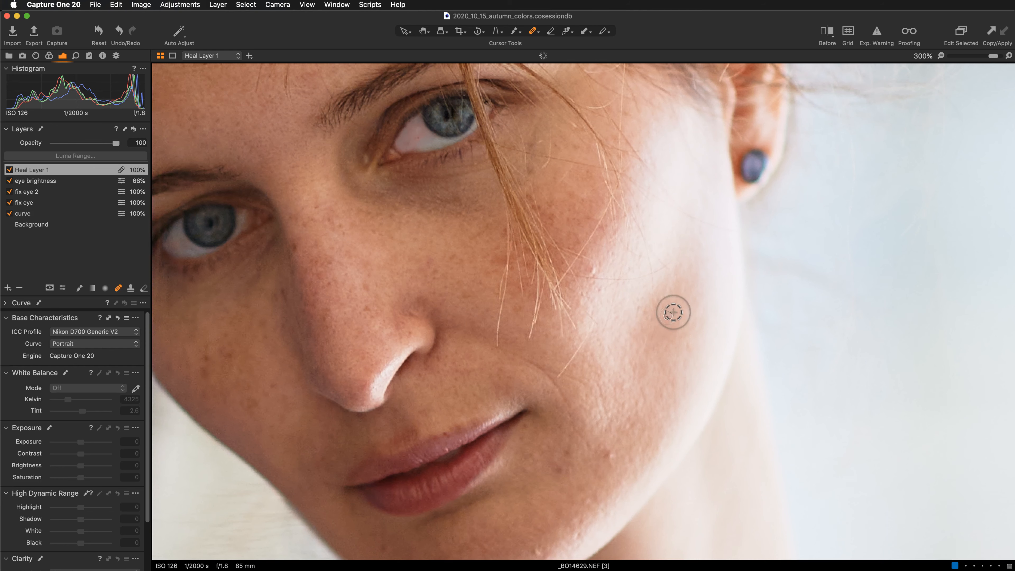
pyautogui.click(591, 270)
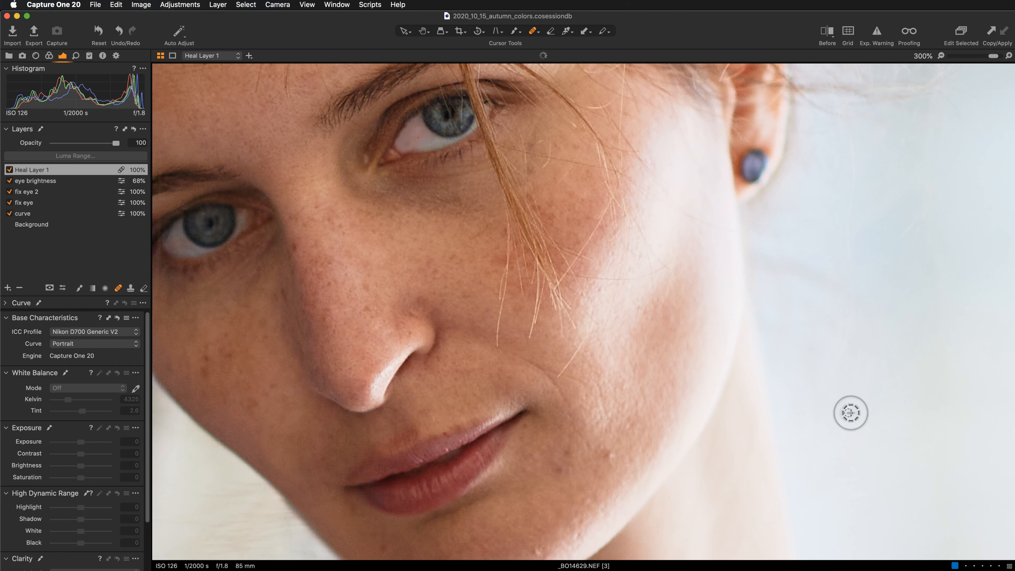
pyautogui.click(608, 458)
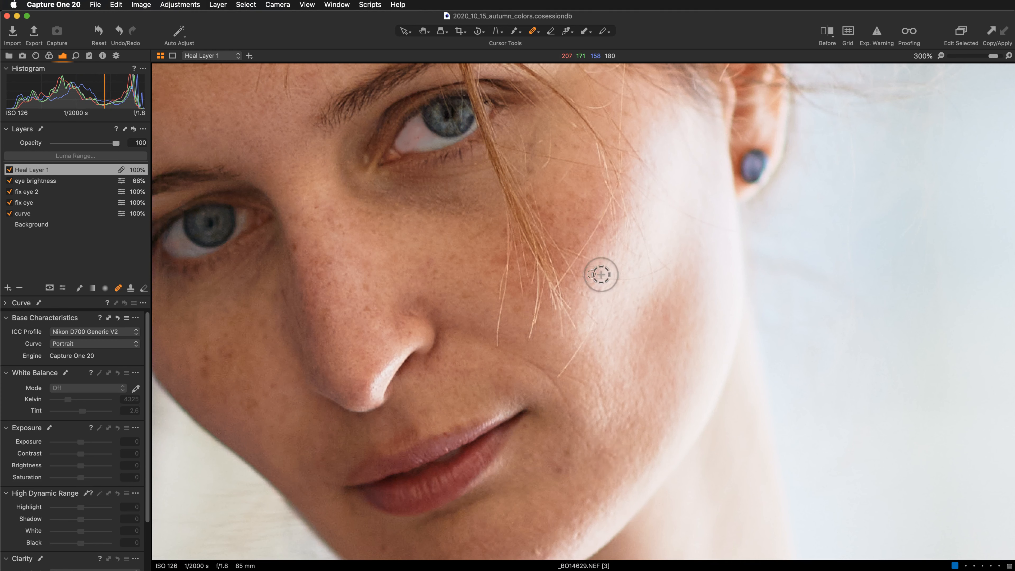
# Step: Turn Display Arrows on for the Heal brush and heal two more spots on the lower cheek near the mouth corner
pyautogui.rightClick(612, 277)
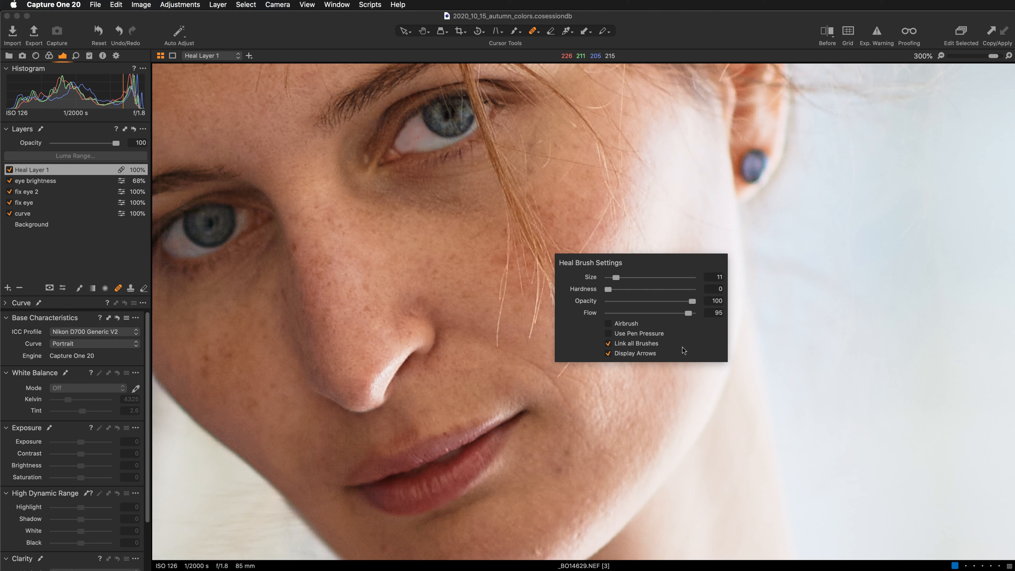
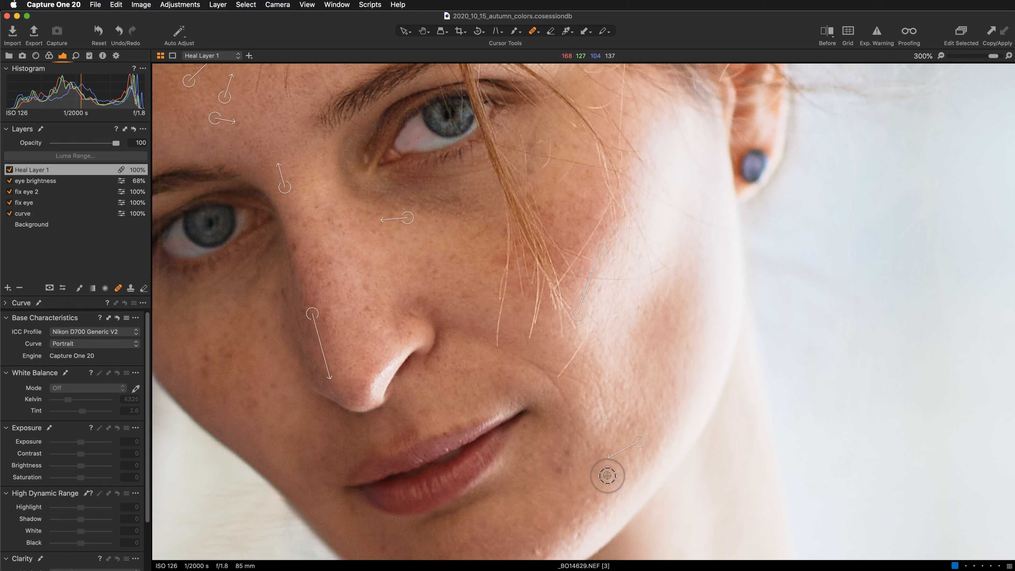
pyautogui.click(597, 447)
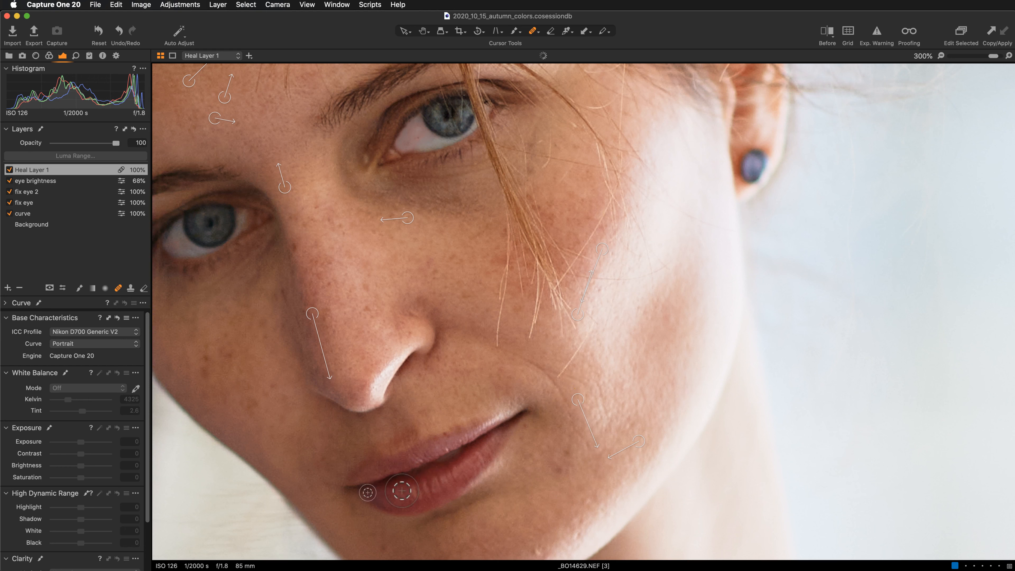
pyautogui.click(561, 466)
# Step: Heal the blemishes on the chin below the lips and along the jawline
pyautogui.scroll(-5, 455, 471)
pyautogui.hscroll(-3, 456, 471)
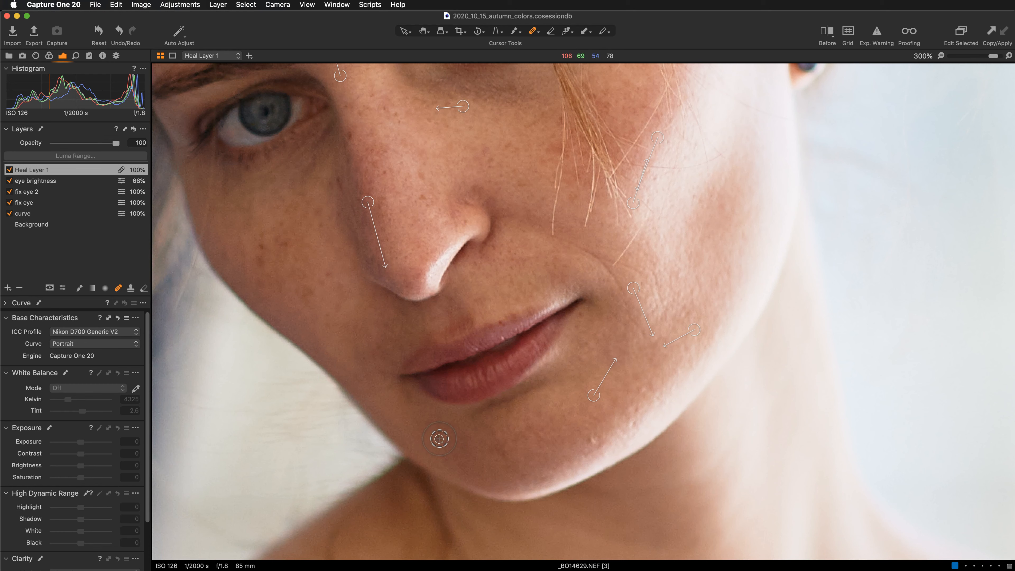
pyautogui.click(439, 439)
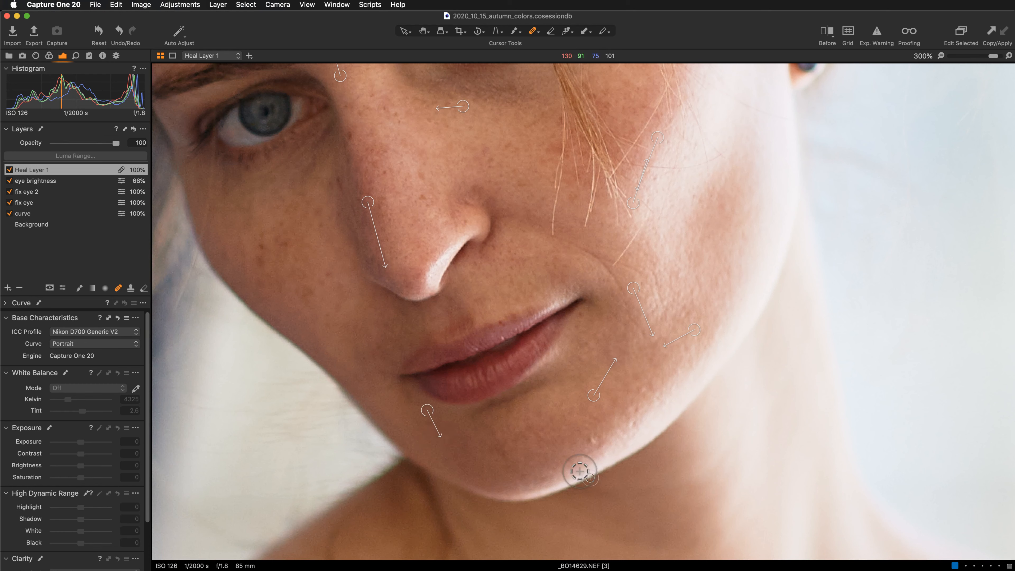
pyautogui.click(592, 440)
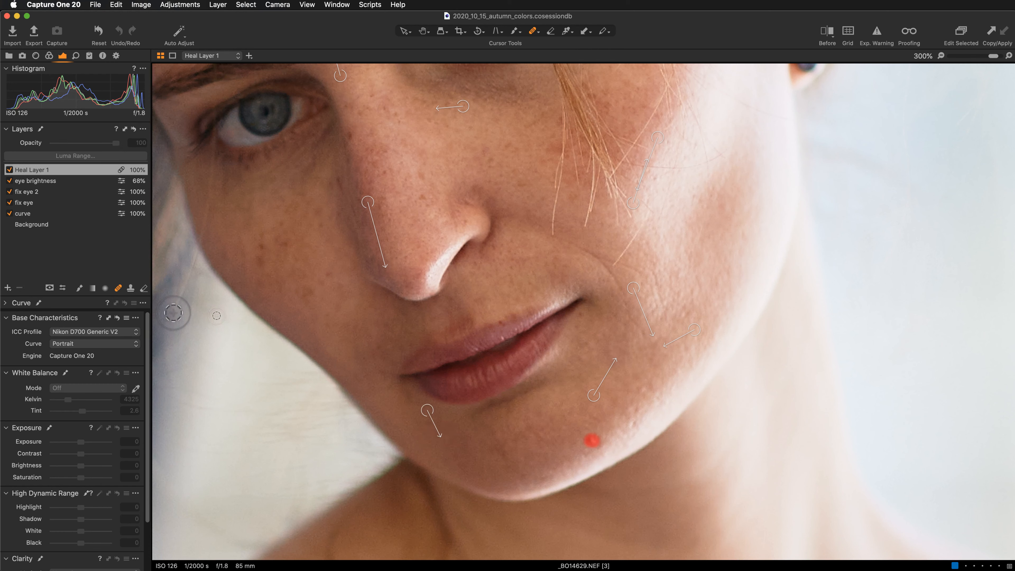
pyautogui.click(636, 408)
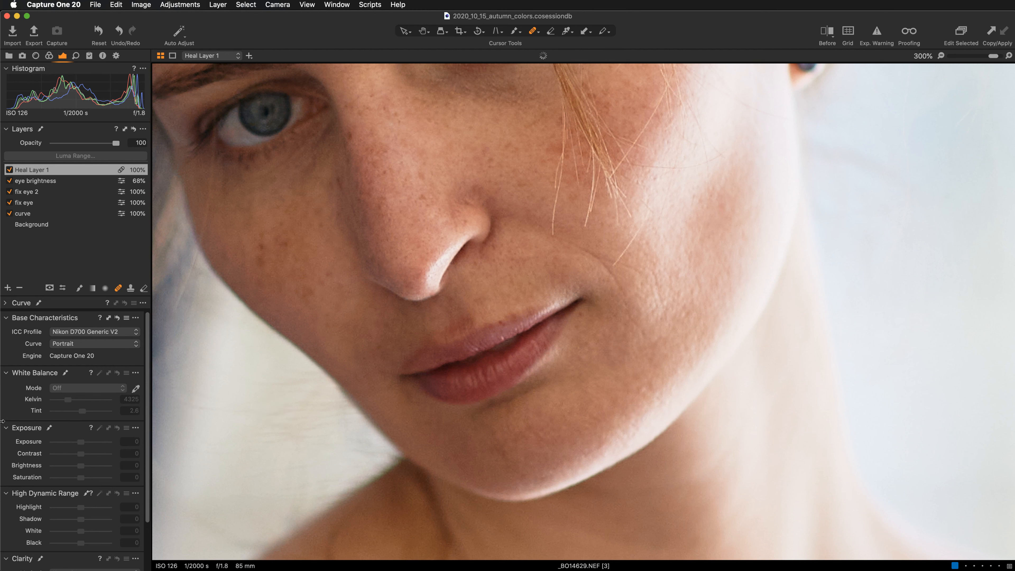
pyautogui.click(639, 390)
# Step: Leave the Heal brush and review the retouched skin up close and across the whole portrait at 100% view
pyautogui.moveTo(498, 295)
pyautogui.mouseDown()
pyautogui.moveTo(537, 437)
pyautogui.moveTo(501, 378)
pyautogui.mouseUp()
pyautogui.click(502, 378)
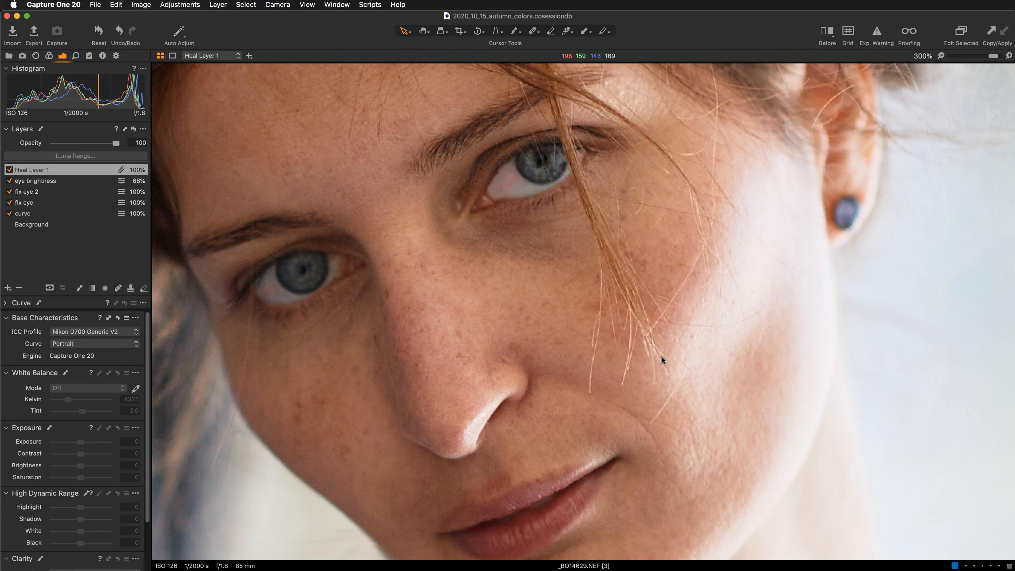
pyautogui.press('super+alt+0')
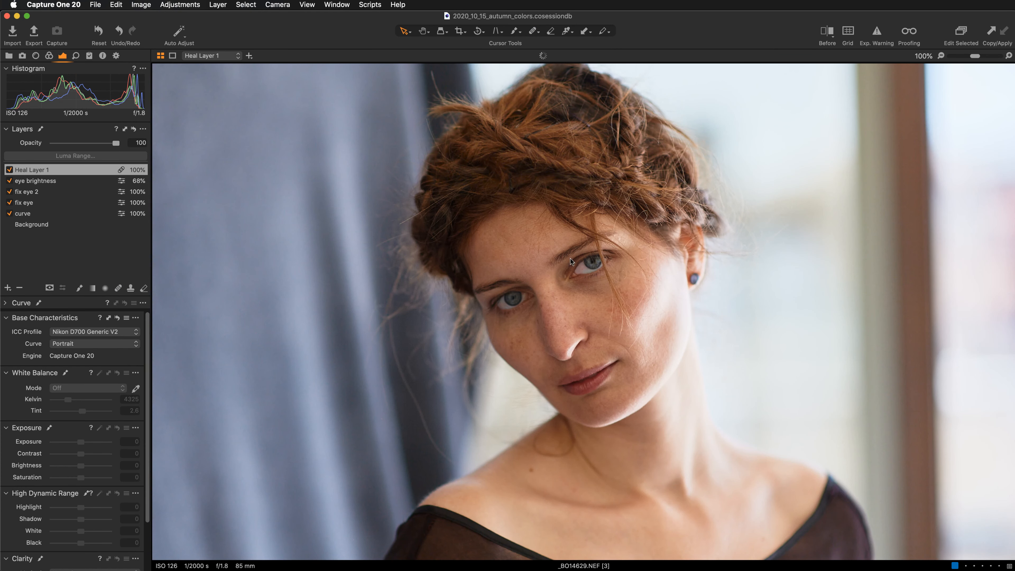
pyautogui.scroll(-5, 680, 410)
pyautogui.scroll(1, 641, 277)
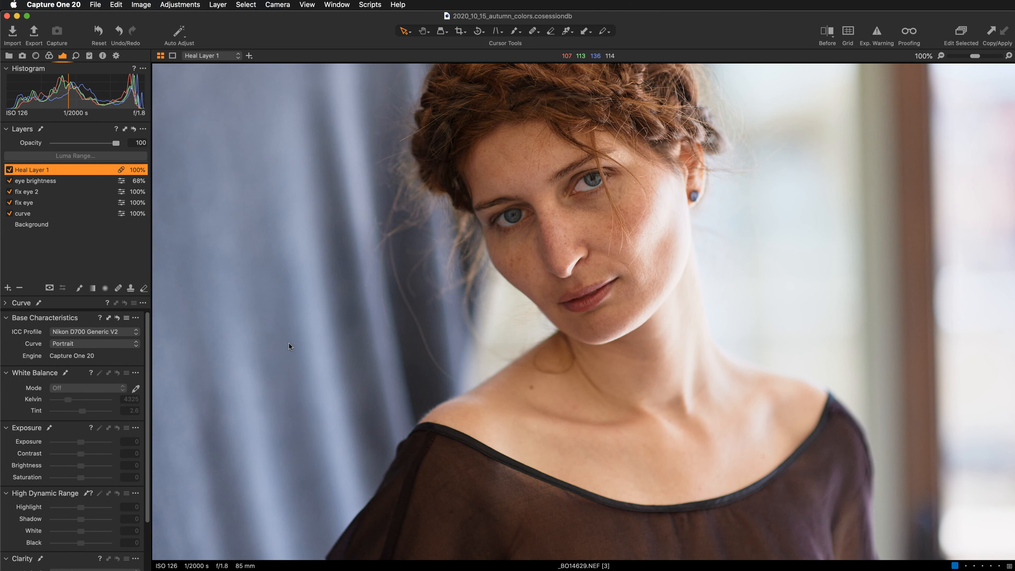
# Step: Activate the Heal brush on Heal Layer 1 and adjust its size for the stray hair against the dark curtain
pyautogui.press('super+equal')
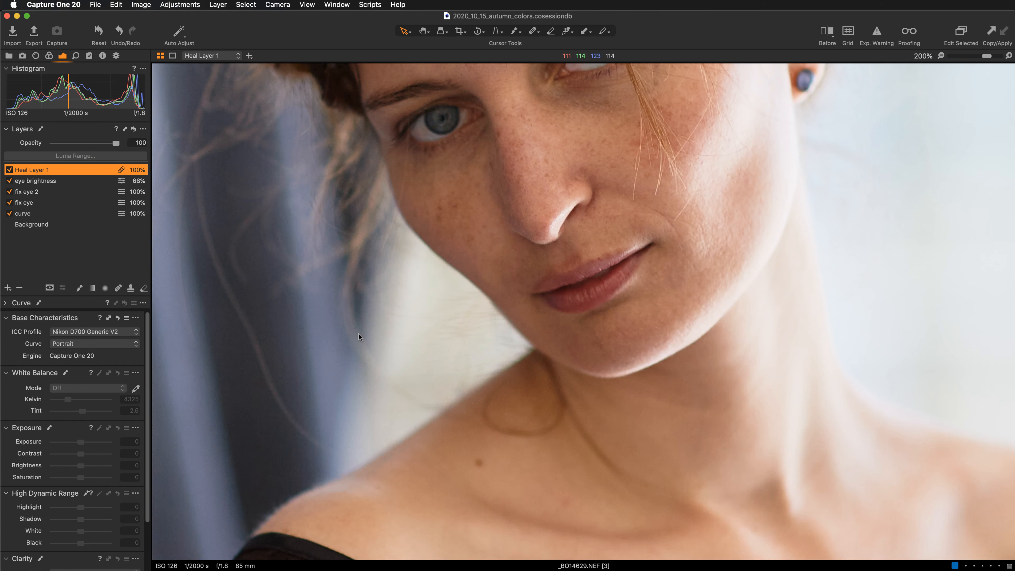
pyautogui.moveTo(315, 375); pyautogui.dragTo(388, 392)
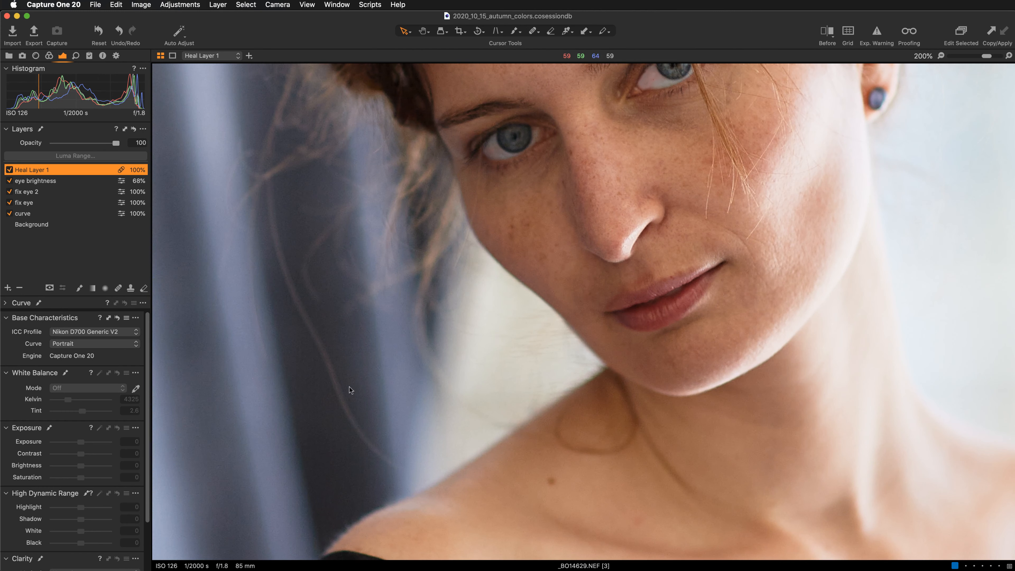
pyautogui.click(121, 289)
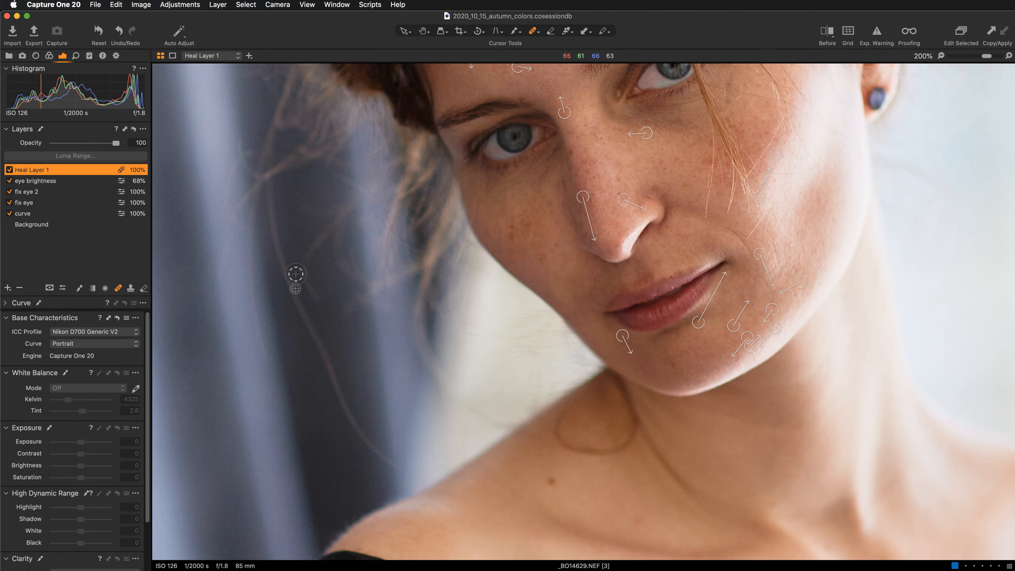
pyautogui.rightClick(285, 272)
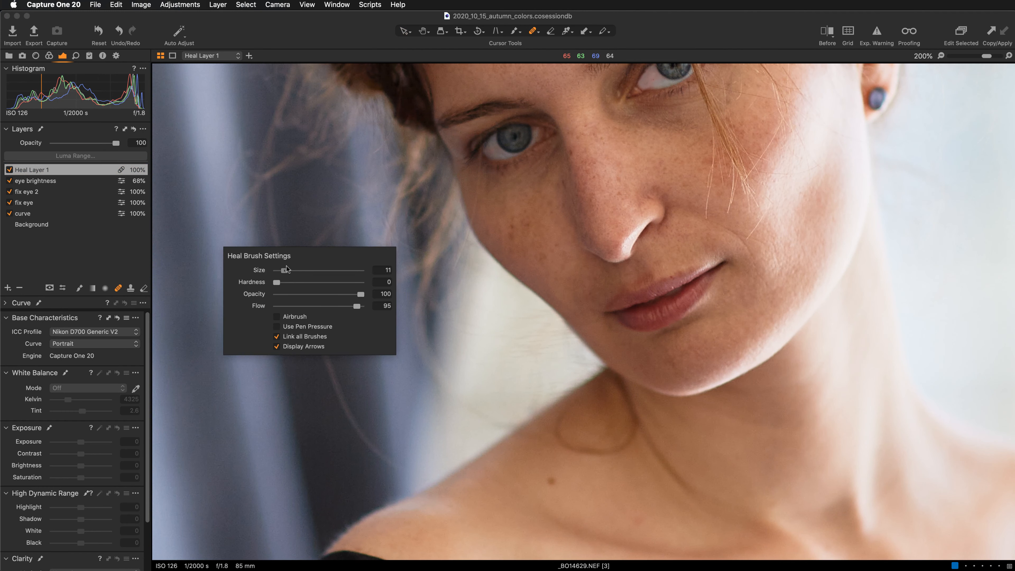
pyautogui.moveTo(286, 266); pyautogui.dragTo(288, 270)
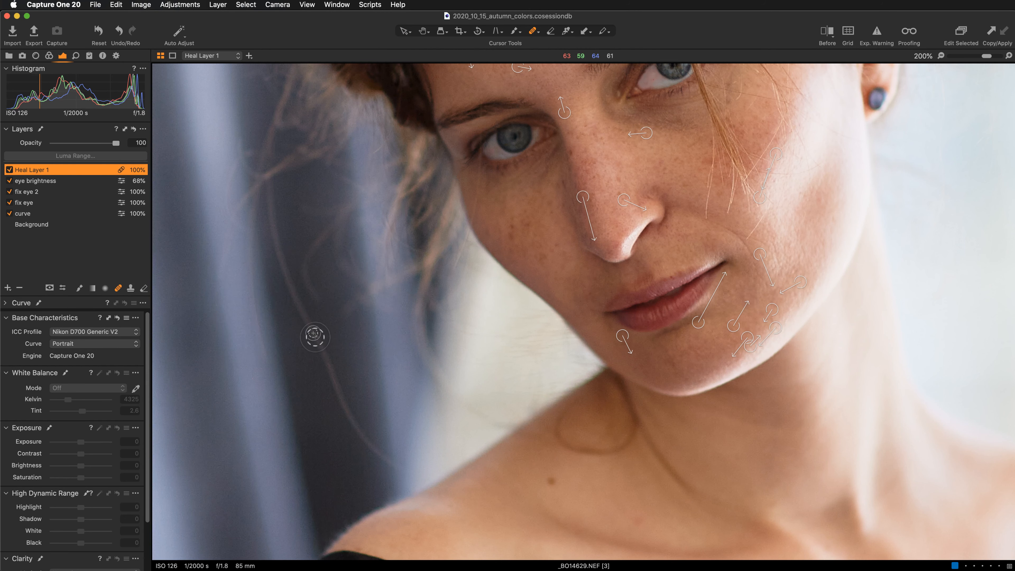
# Step: Try healing the lower part of the stray hair on the dark curtain with different source positions, and delete that heal
pyautogui.moveTo(390, 464); pyautogui.dragTo(390, 464)
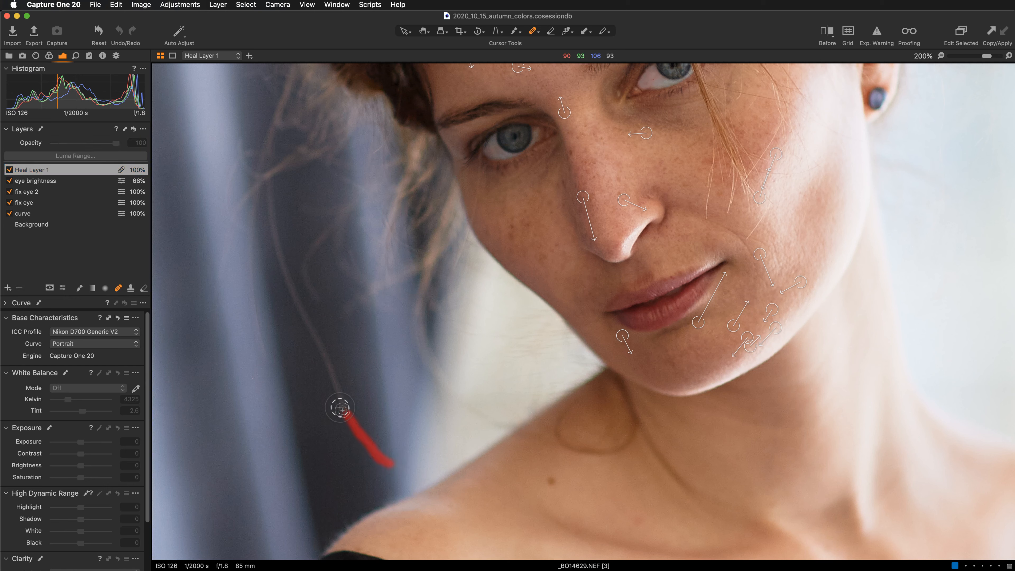
pyautogui.moveTo(340, 409)
pyautogui.mouseDown()
pyautogui.moveTo(319, 347)
pyautogui.moveTo(342, 408)
pyautogui.moveTo(393, 468)
pyautogui.moveTo(349, 422)
pyautogui.mouseUp()
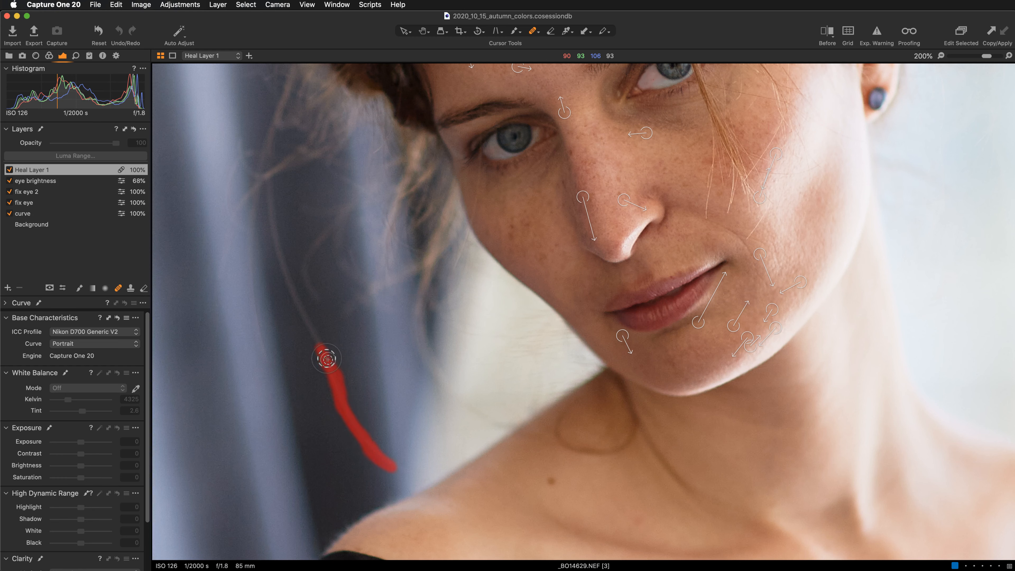
pyautogui.moveTo(327, 359); pyautogui.dragTo(314, 343)
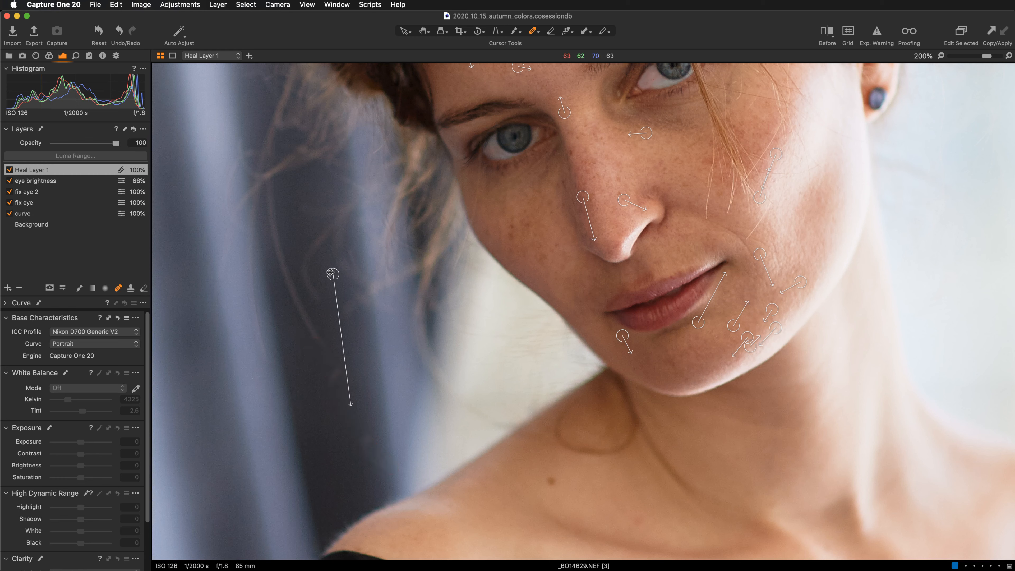
pyautogui.moveTo(334, 274)
pyautogui.mouseDown()
pyautogui.moveTo(304, 394)
pyautogui.moveTo(340, 495)
pyautogui.moveTo(340, 403)
pyautogui.moveTo(359, 331)
pyautogui.mouseUp()
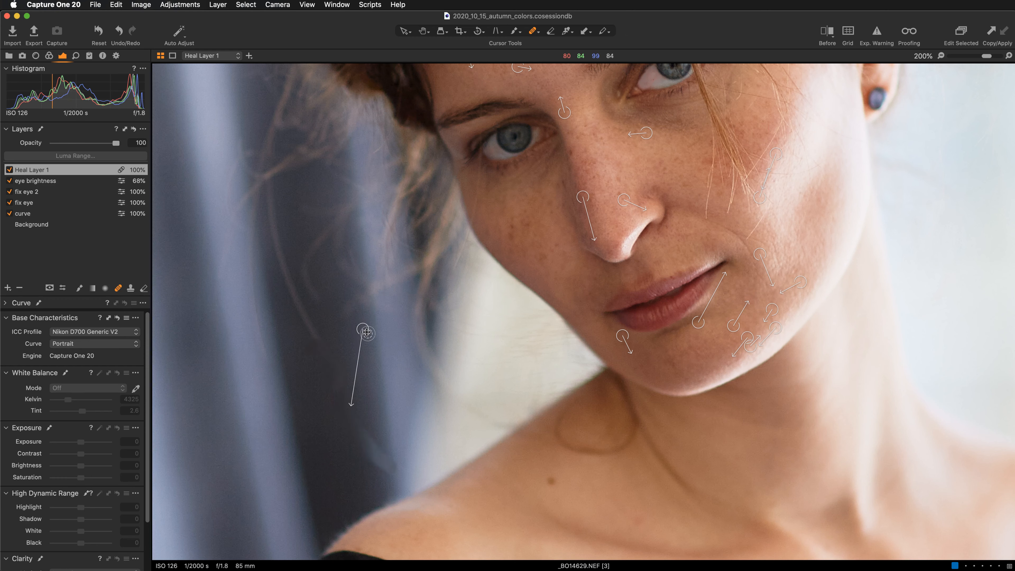
pyautogui.moveTo(369, 325)
pyautogui.mouseDown()
pyautogui.moveTo(330, 177)
pyautogui.moveTo(321, 178)
pyautogui.mouseUp()
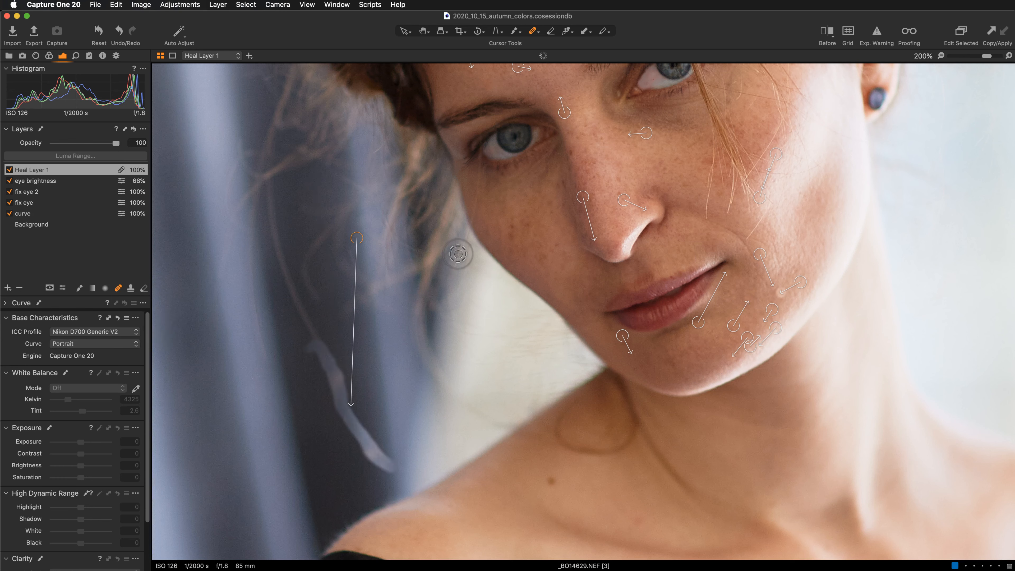
pyautogui.press('Delete')
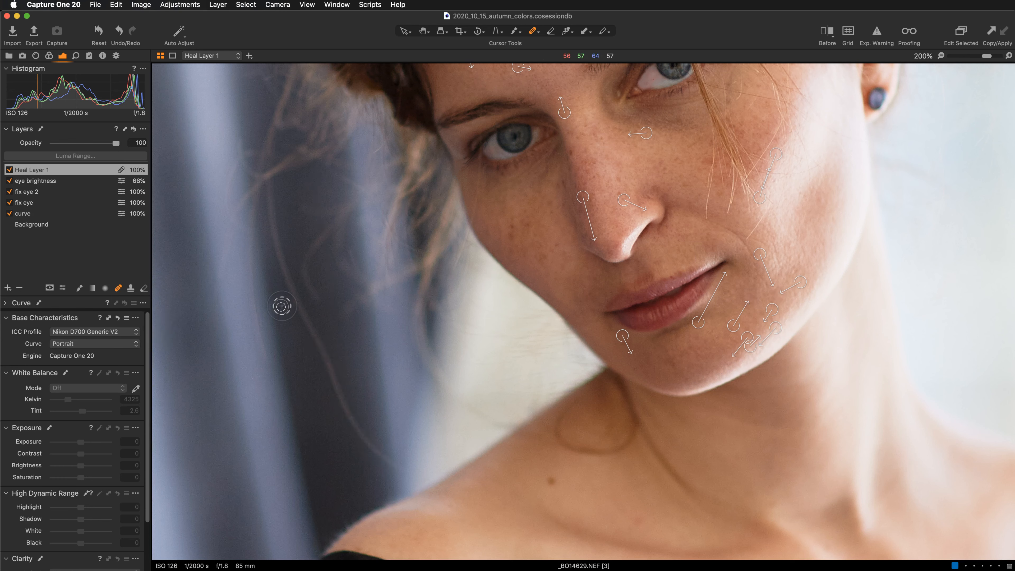
# Step: Enlarge the Heal brush and heal the lower half of the stray hair, sourcing from the clean dark curtain just above it
pyautogui.rightClick(298, 346)
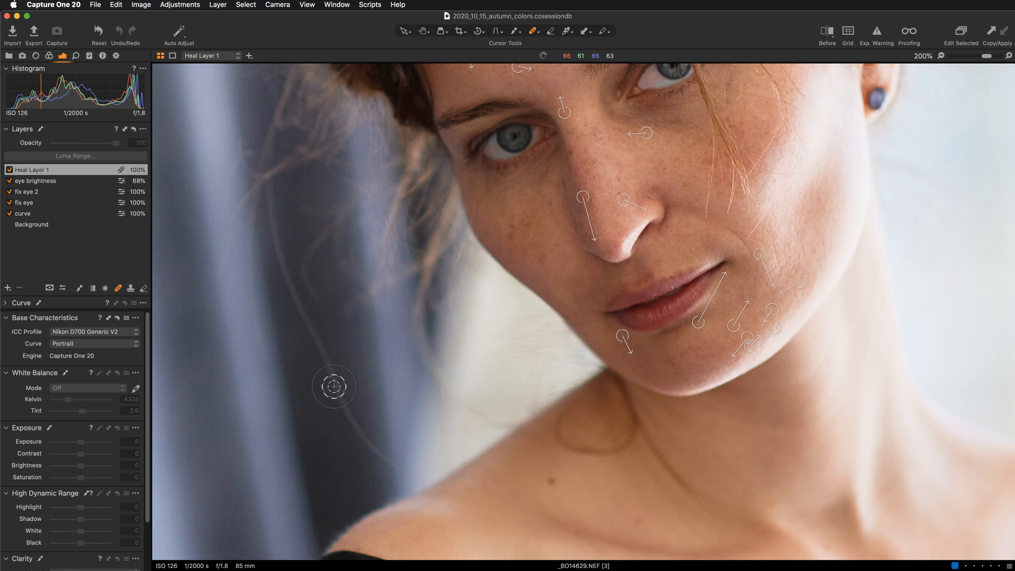
pyautogui.moveTo(327, 362)
pyautogui.mouseDown()
pyautogui.moveTo(344, 415)
pyautogui.moveTo(401, 472)
pyautogui.mouseUp()
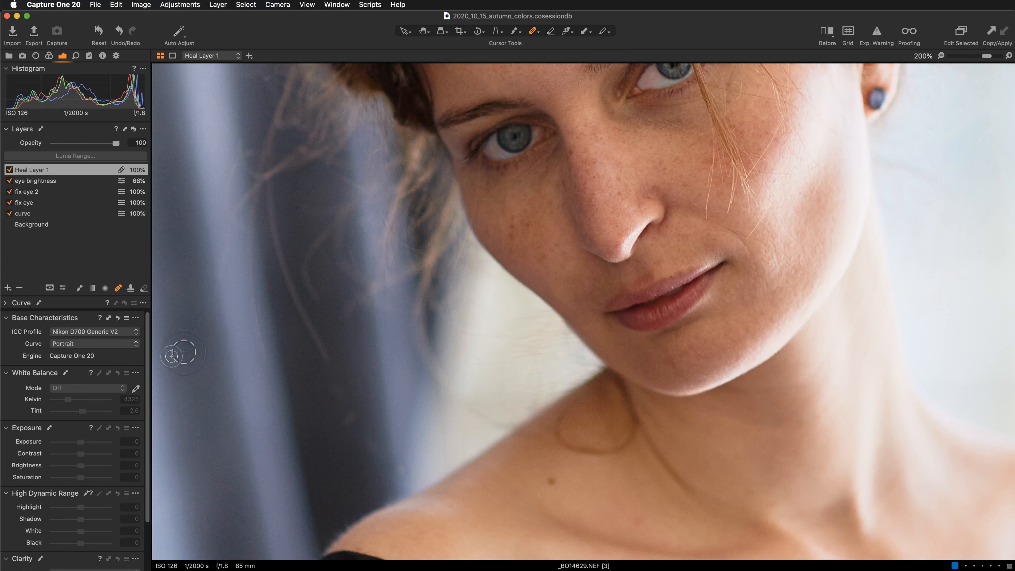
pyautogui.moveTo(335, 236)
pyautogui.mouseDown()
pyautogui.moveTo(306, 182)
pyautogui.moveTo(333, 340)
pyautogui.moveTo(355, 335)
pyautogui.mouseUp()
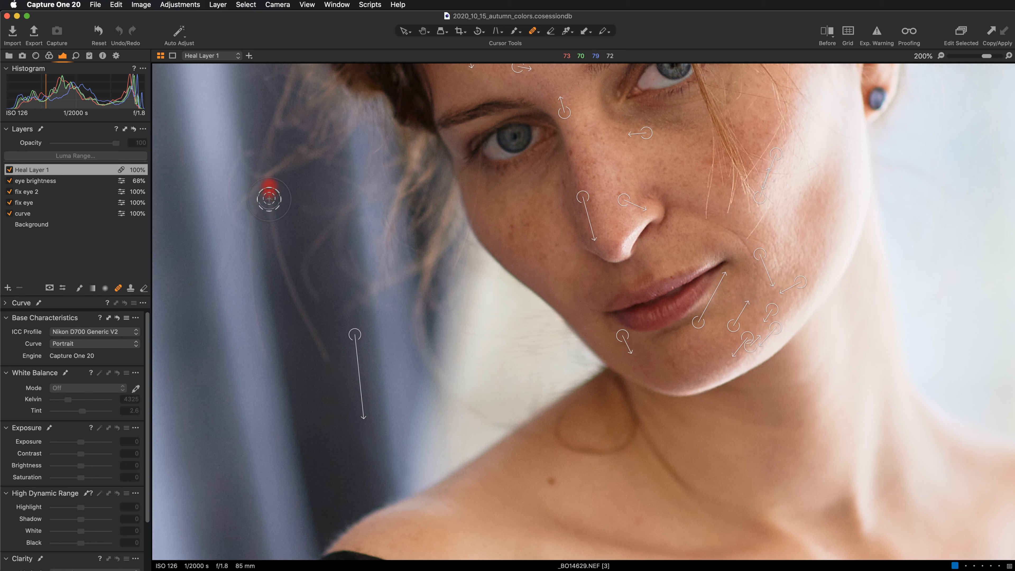
# Step: Heal the upper half of the stray hair and move its source onto the clean dark curtain beside the strand
pyautogui.moveTo(269, 199)
pyautogui.mouseDown()
pyautogui.moveTo(281, 268)
pyautogui.moveTo(313, 359)
pyautogui.mouseUp()
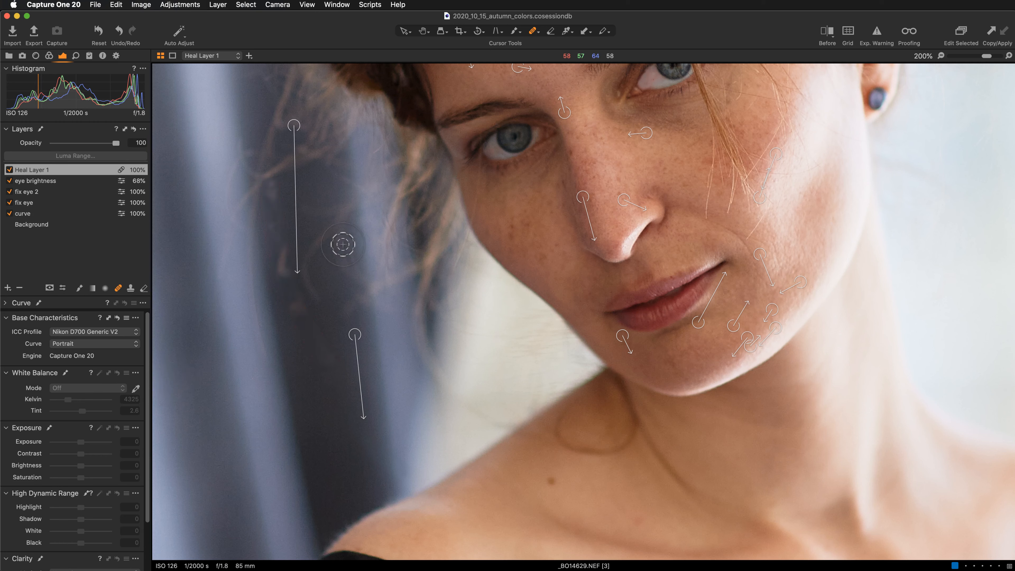
pyautogui.moveTo(296, 124)
pyautogui.mouseDown()
pyautogui.moveTo(318, 176)
pyautogui.moveTo(326, 265)
pyautogui.mouseUp()
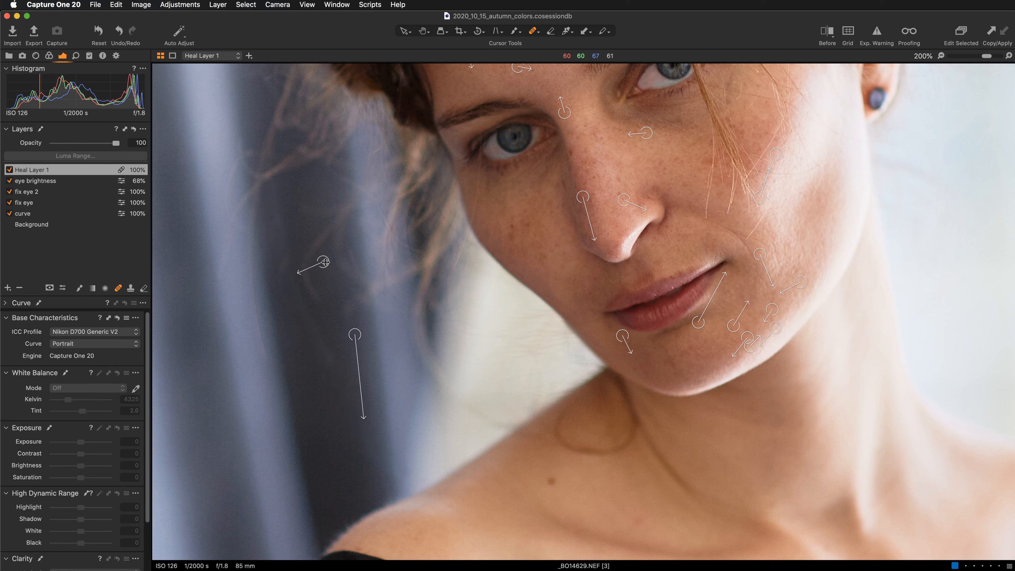
pyautogui.moveTo(312, 242); pyautogui.dragTo(307, 233)
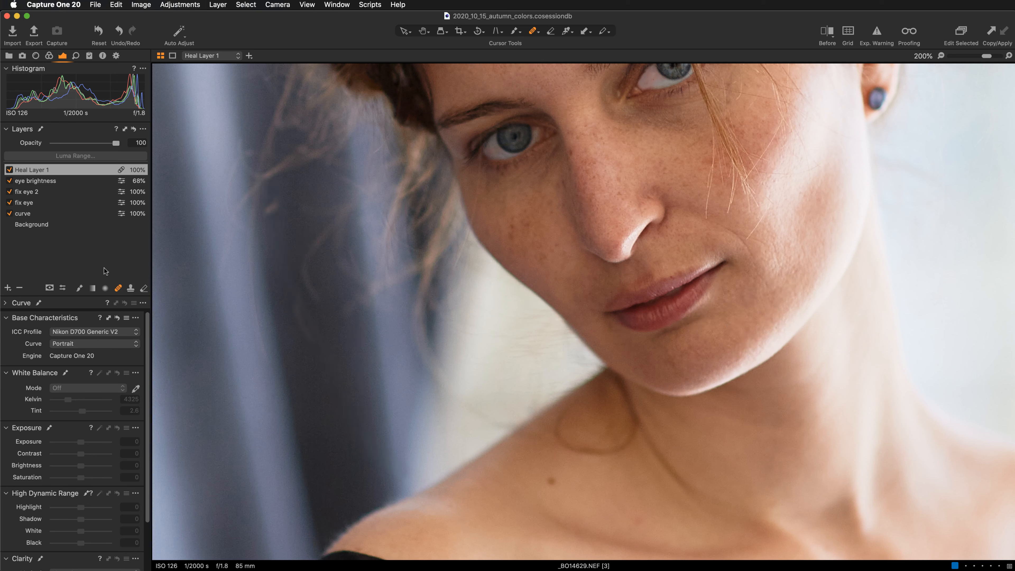
# Step: Heal the remaining traces of the stray hair on the curtain and a small spot on the upper chest near the collarbone
pyautogui.moveTo(260, 216); pyautogui.dragTo(279, 199)
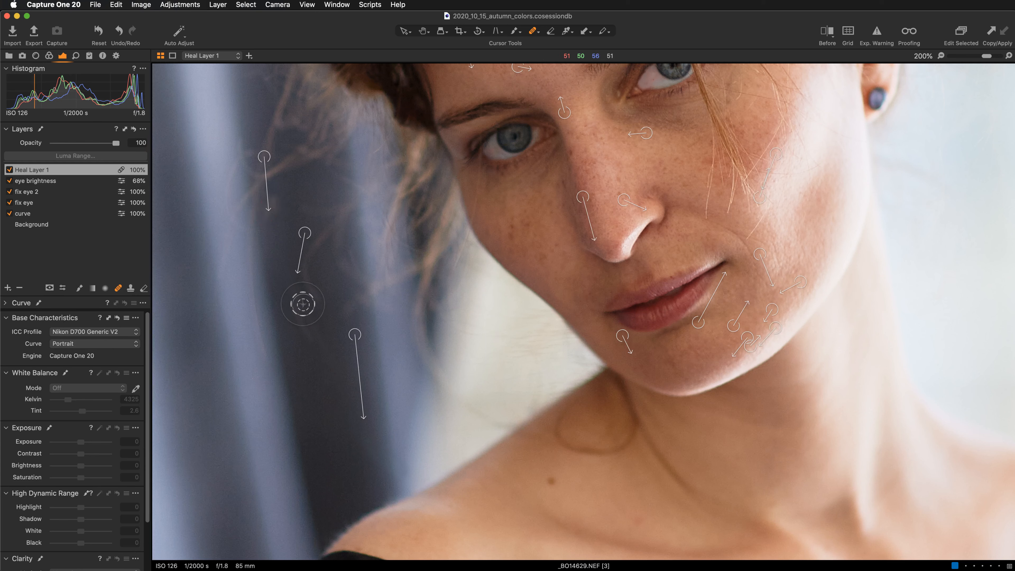
pyautogui.moveTo(300, 298)
pyautogui.mouseDown()
pyautogui.moveTo(310, 341)
pyautogui.moveTo(299, 308)
pyautogui.mouseUp()
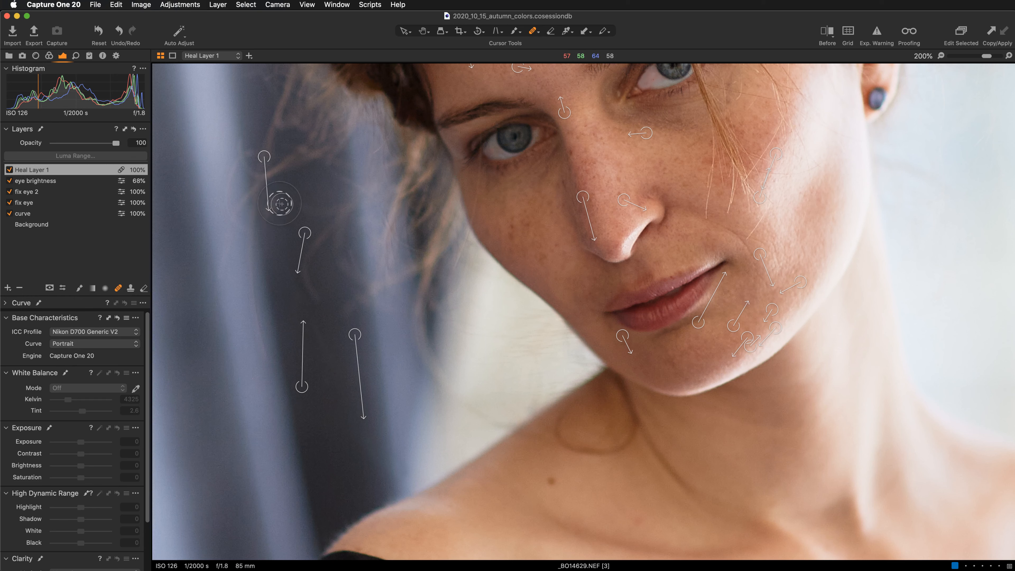
pyautogui.moveTo(275, 196); pyautogui.dragTo(265, 220)
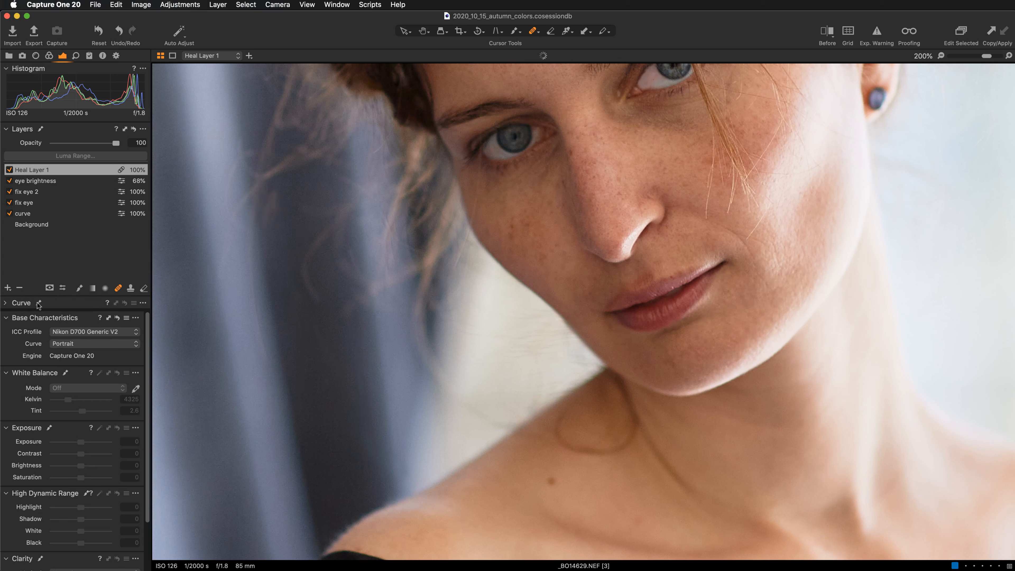
pyautogui.moveTo(319, 327); pyautogui.dragTo(332, 353)
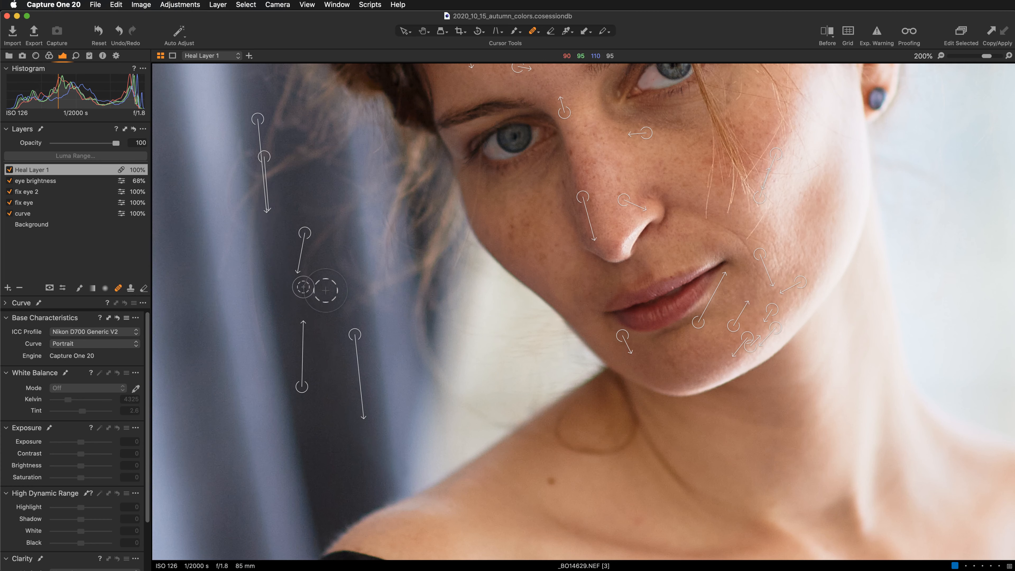
pyautogui.scroll(-5, 571, 380)
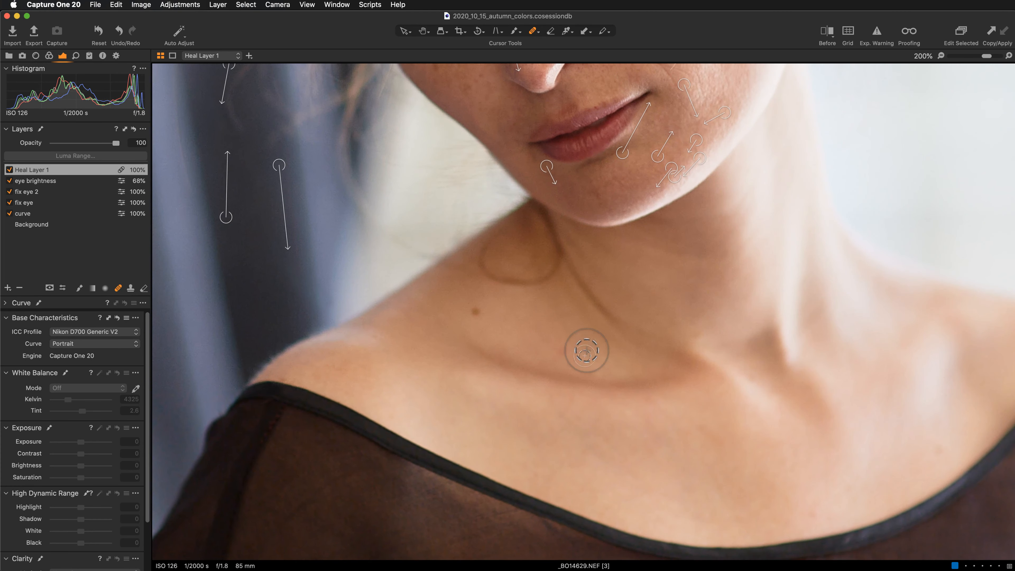
pyautogui.click(564, 351)
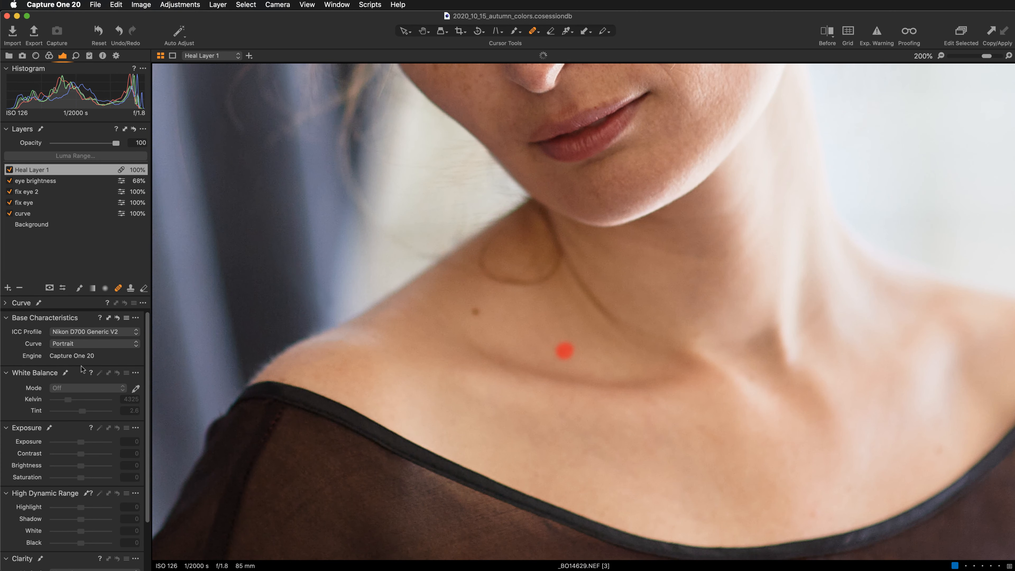
# Step: Heal the stray hair sticking up beside the top of the head, placing its source on the clean dark curtain above
pyautogui.scroll(10, 585, 475)
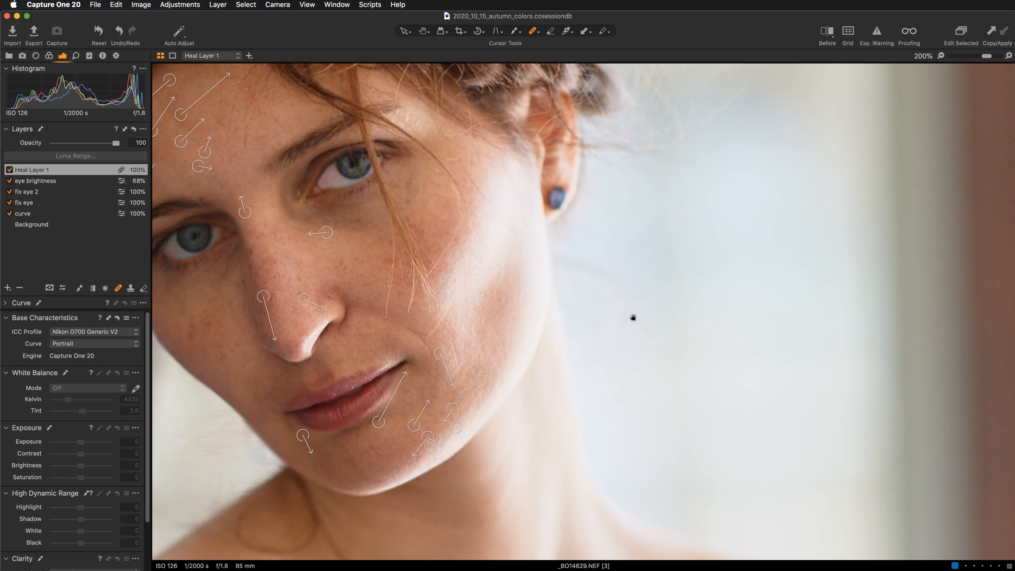
pyautogui.moveTo(633, 318); pyautogui.dragTo(777, 463)
pyautogui.scroll(10, 778, 463)
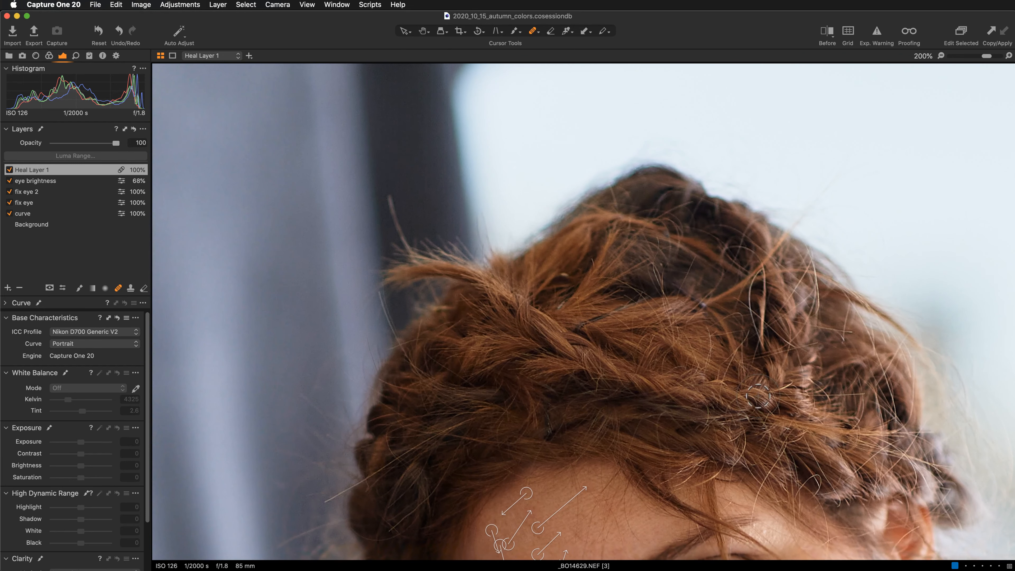
pyautogui.moveTo(385, 197); pyautogui.dragTo(397, 237)
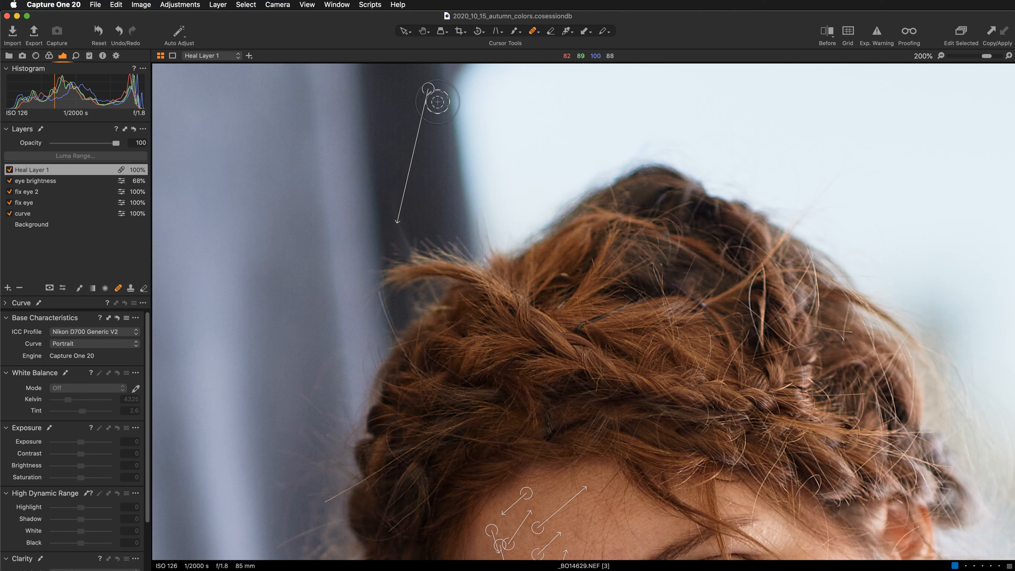
pyautogui.moveTo(416, 104); pyautogui.dragTo(419, 128)
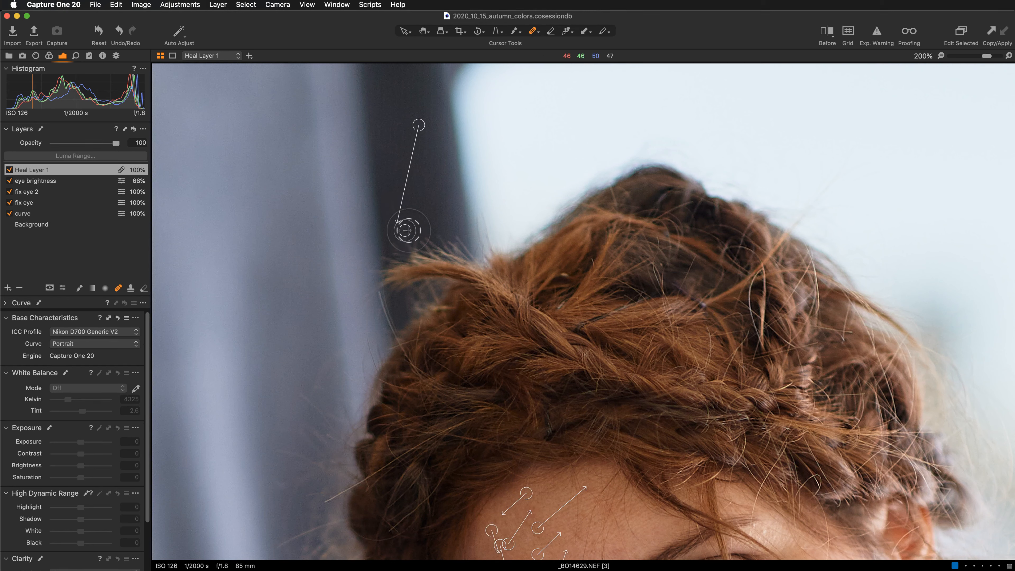
# Step: Select that heal point, display the mask and paint over the area again to widen its coverage
pyautogui.click(421, 121)
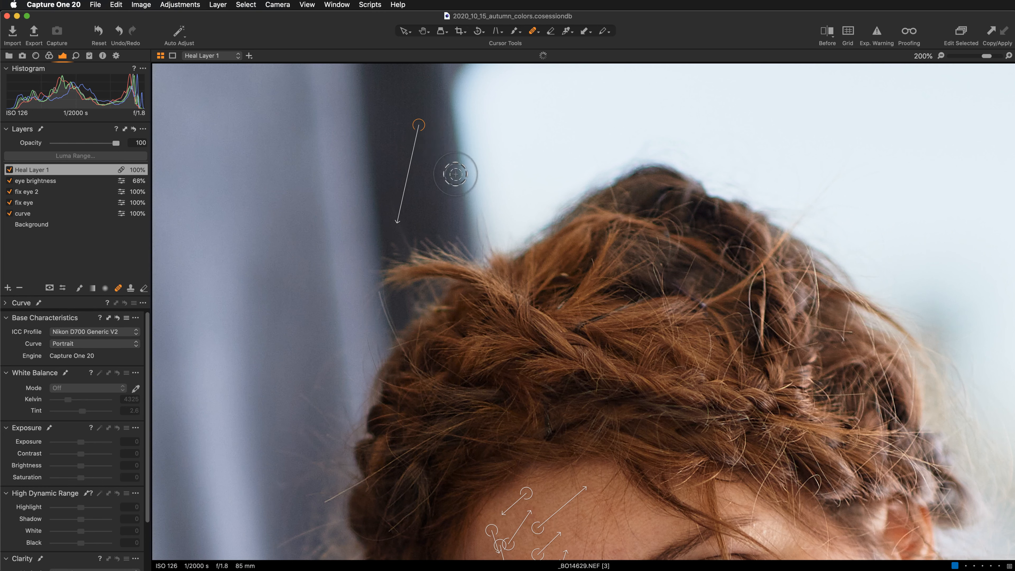
pyautogui.press('m')
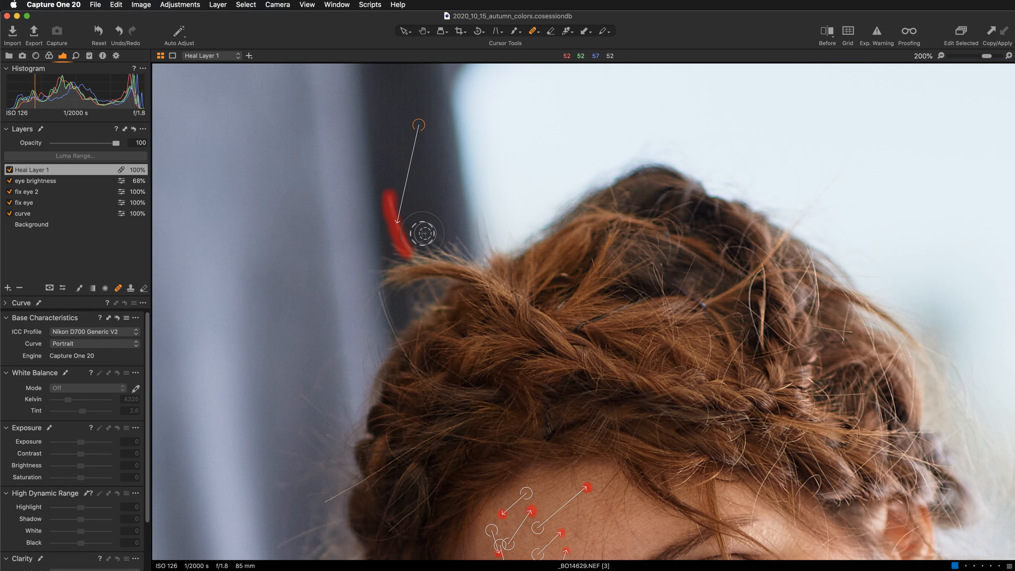
pyautogui.moveTo(392, 201)
pyautogui.mouseDown()
pyautogui.moveTo(413, 252)
pyautogui.moveTo(399, 229)
pyautogui.mouseUp()
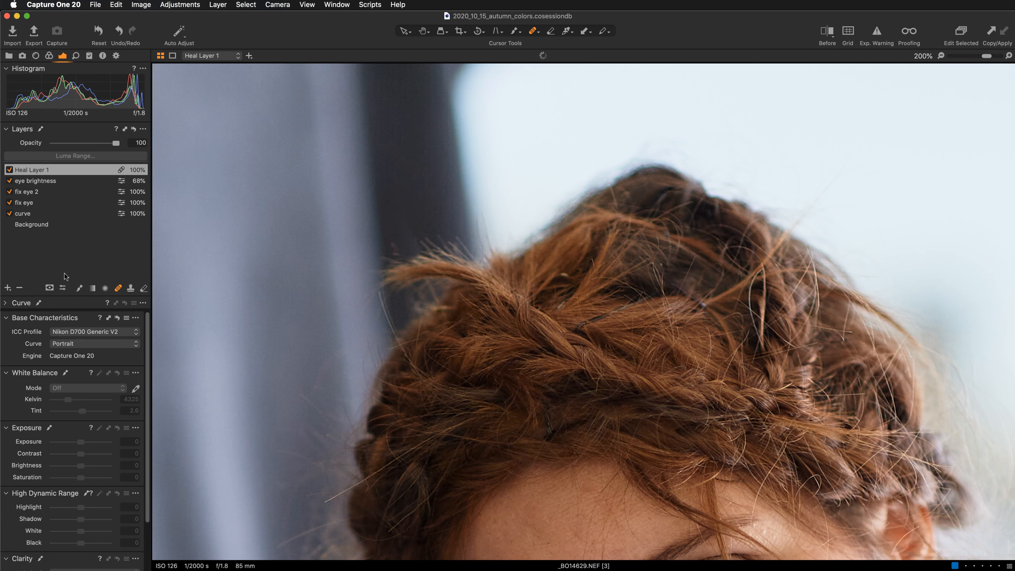
# Step: Try adding the lower stray hair beside the braid to the selected heal area, and undo that stroke
pyautogui.moveTo(379, 291); pyautogui.dragTo(397, 343)
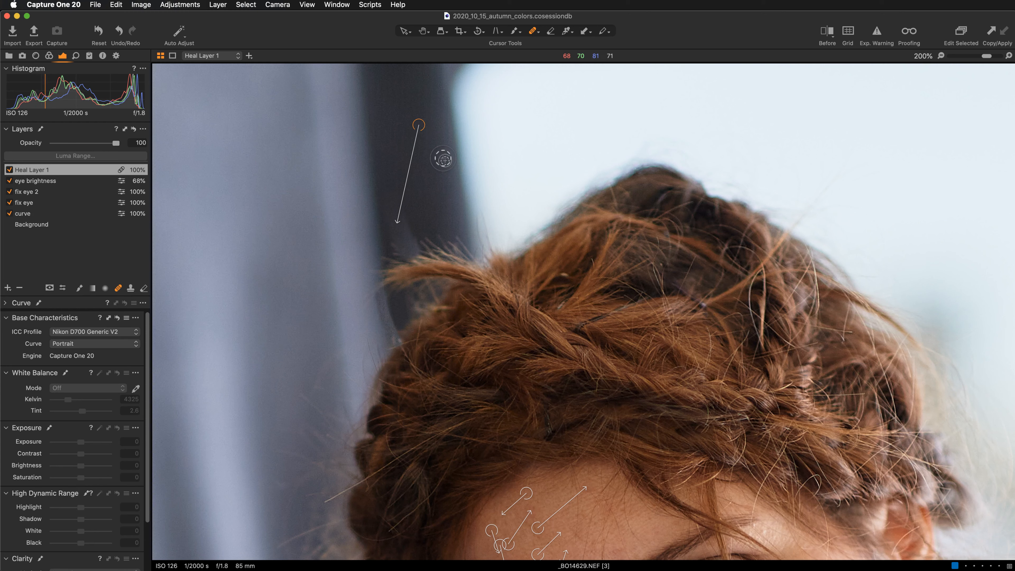
pyautogui.click(435, 177)
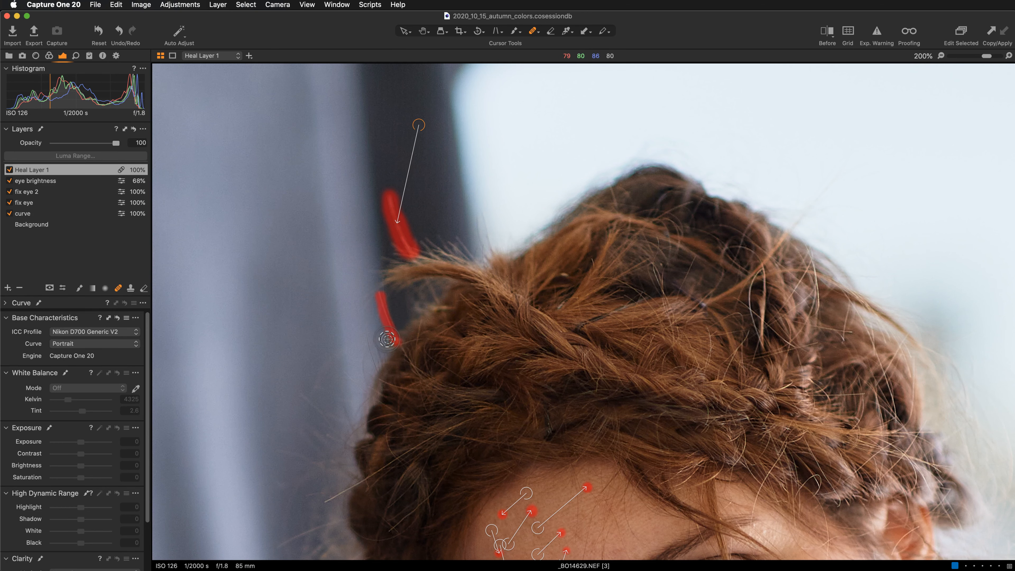
pyautogui.press('super+z')
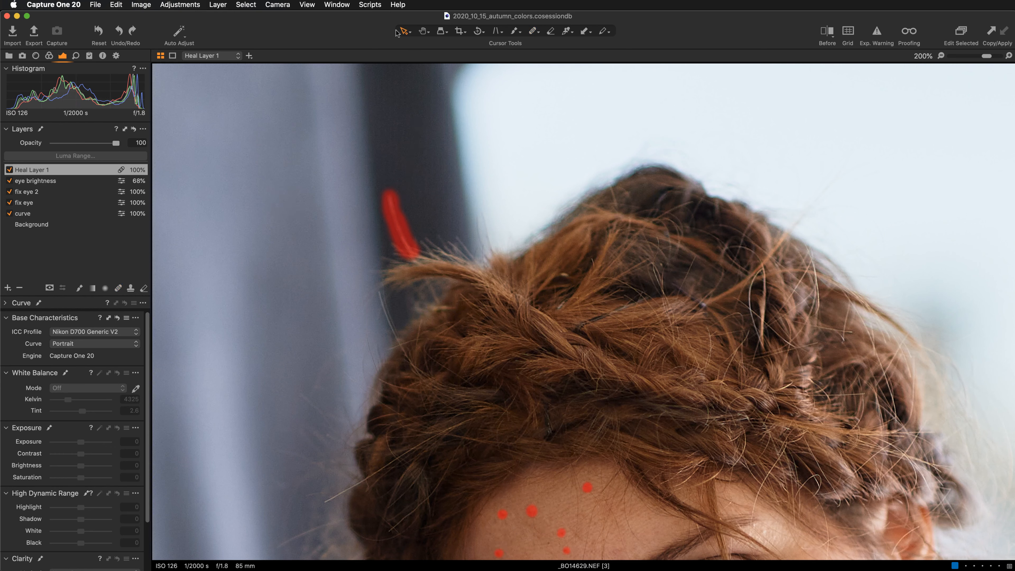
# Step: Heal the lower stray hair beside the braid as a separate heal stroke, and hide the mask
pyautogui.click(532, 31)
pyautogui.moveTo(395, 336); pyautogui.dragTo(380, 292)
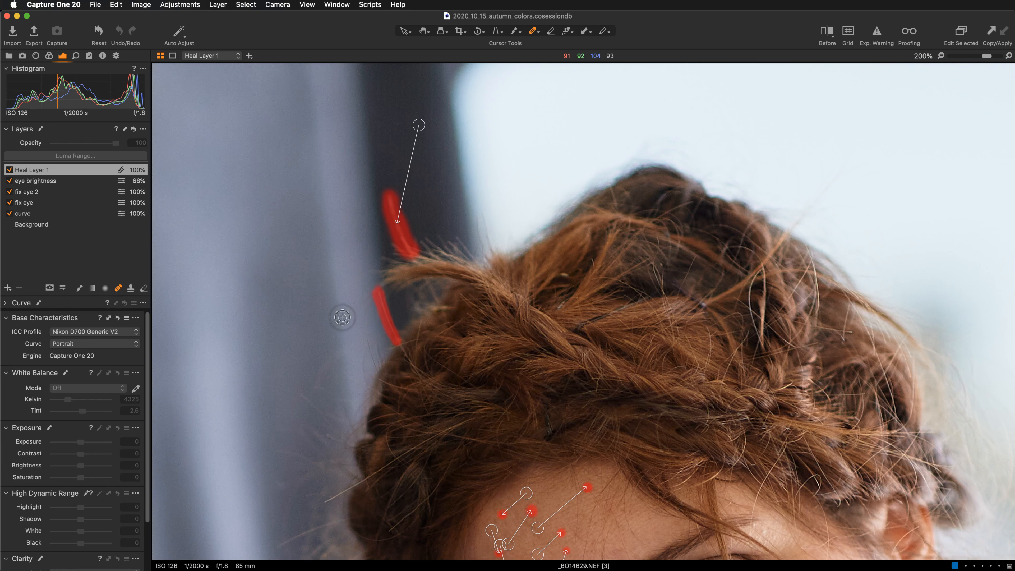
pyautogui.press('m')
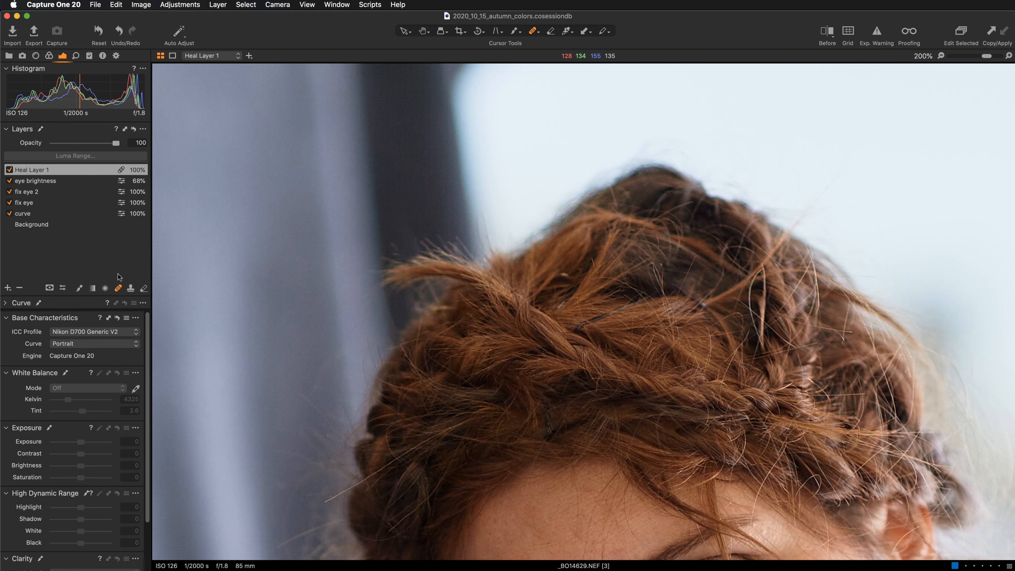
# Step: Turn off the display of the heal arrows over the portrait
pyautogui.press('super+minus')
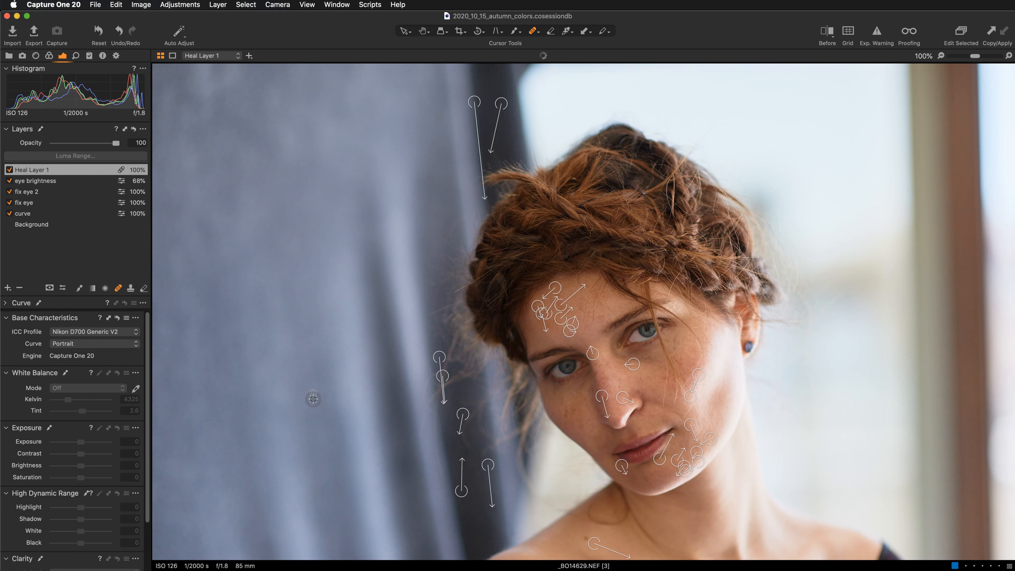
pyautogui.moveTo(313, 429)
pyautogui.mouseDown()
pyautogui.moveTo(281, 362)
pyautogui.moveTo(209, 290)
pyautogui.moveTo(202, 199)
pyautogui.moveTo(199, 211)
pyautogui.mouseUp()
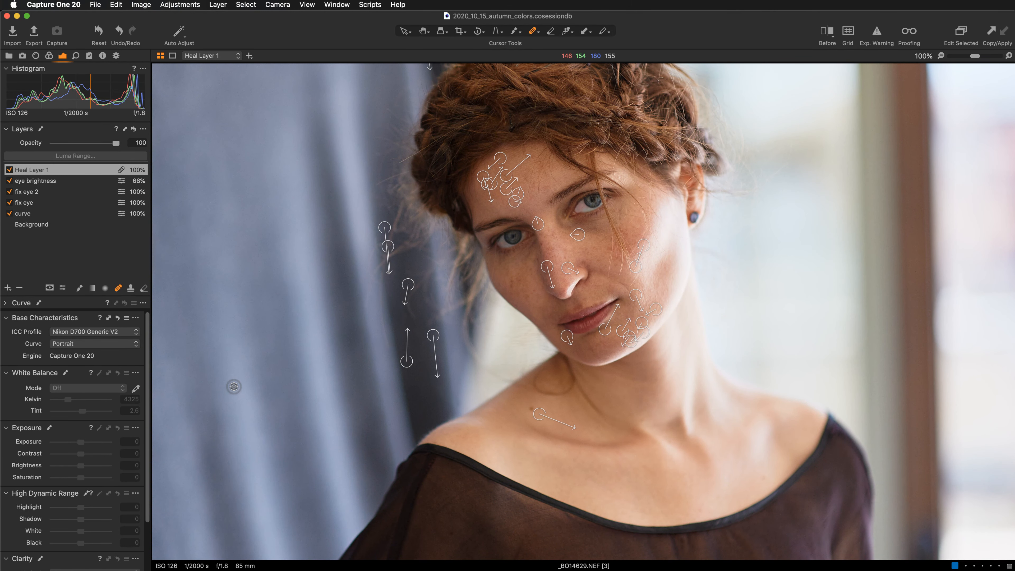
pyautogui.rightClick(218, 305)
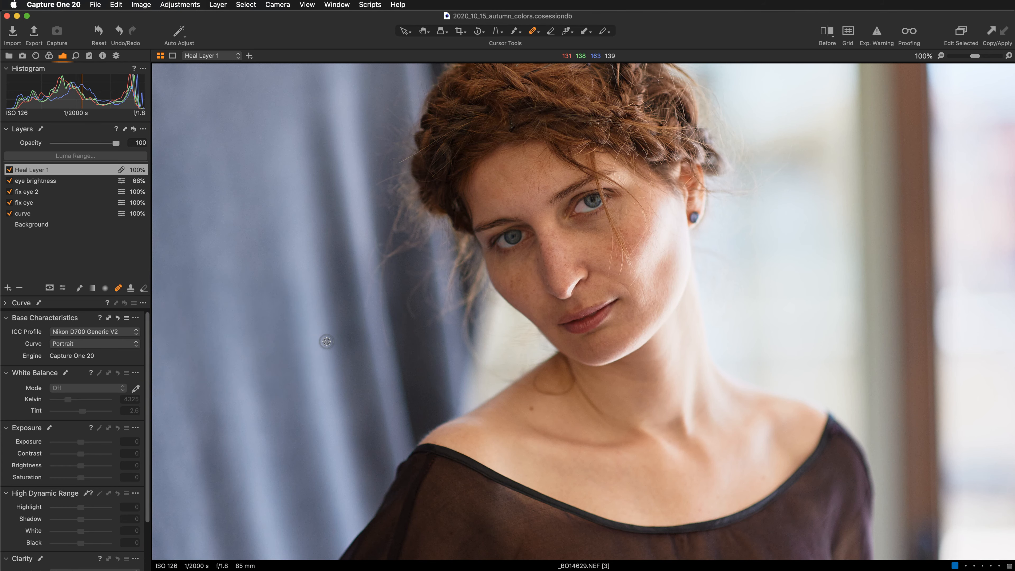
# Step: Heal the light stray hair crossing the outer edge of the braid beside the temple
pyautogui.press('super+equal')
pyautogui.scroll(5, 327, 341)
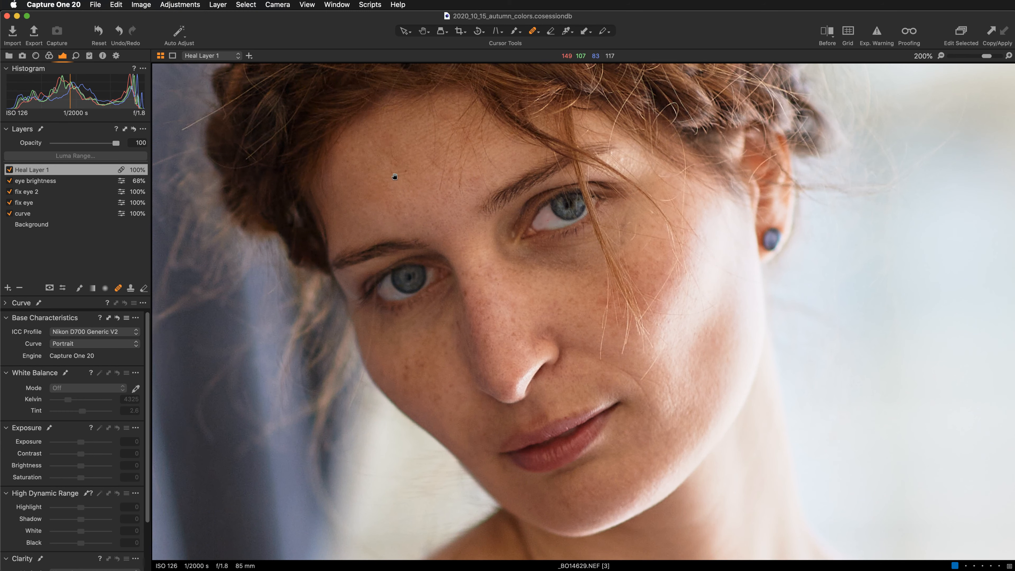
pyautogui.scroll(5, 394, 175)
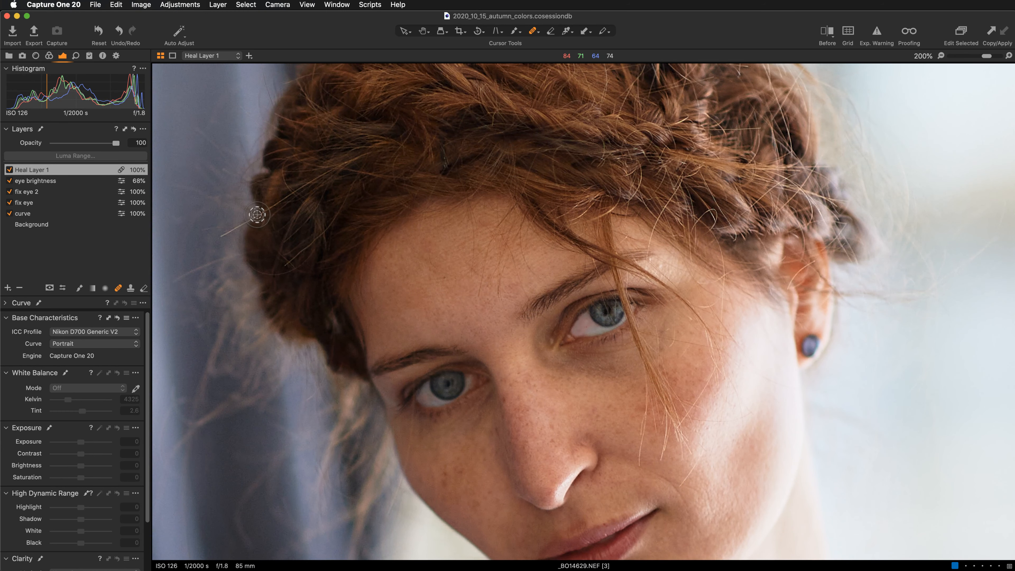
pyautogui.moveTo(256, 215)
pyautogui.mouseDown()
pyautogui.moveTo(335, 163)
pyautogui.moveTo(374, 154)
pyautogui.mouseUp()
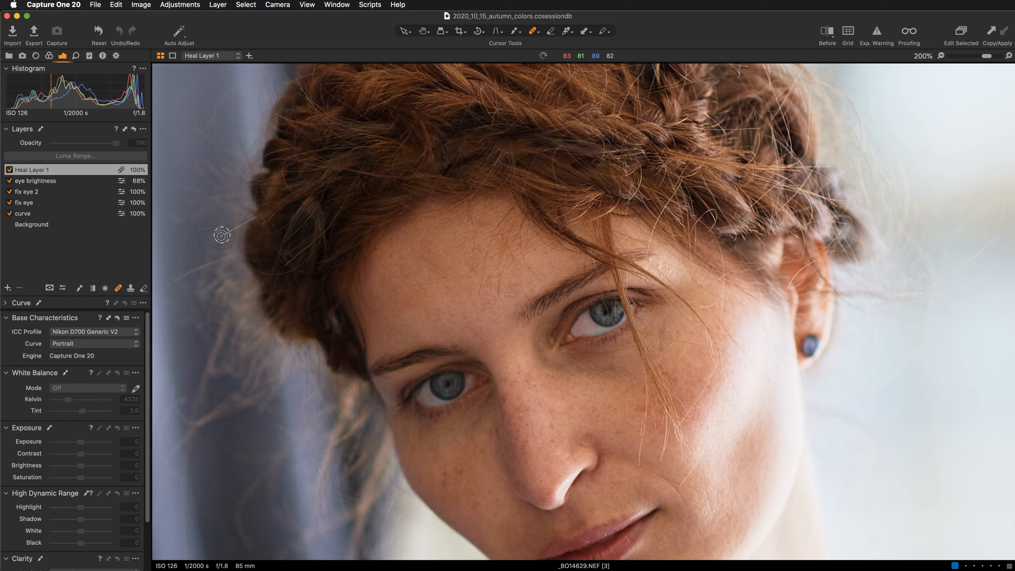
pyautogui.moveTo(250, 220); pyautogui.dragTo(258, 217)
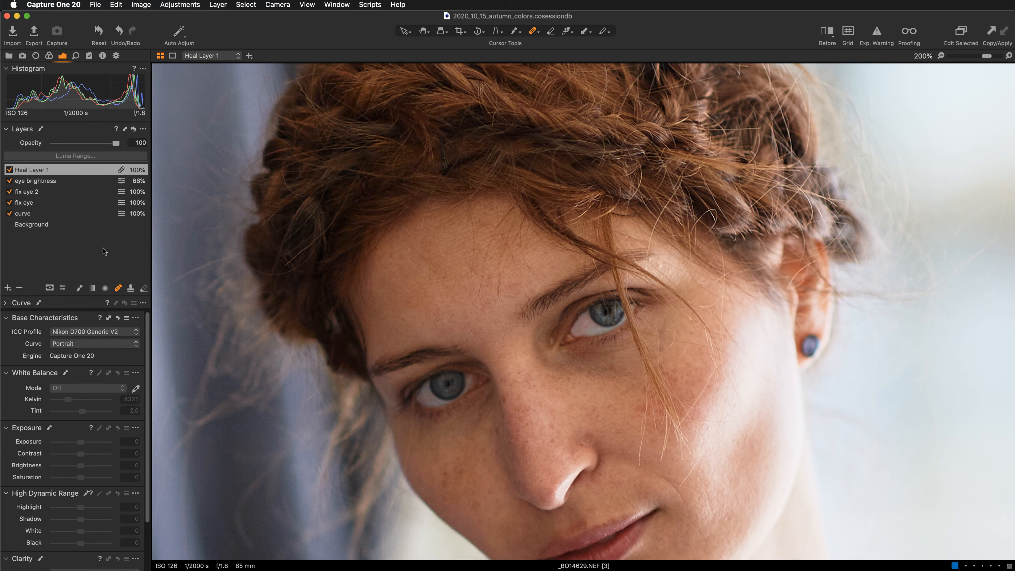
# Step: Heal the faint vertical lines in the middle of the forehead with strokes running from above the brows toward the hairline
pyautogui.moveTo(321, 319); pyautogui.dragTo(215, 236)
pyautogui.moveTo(400, 222); pyautogui.dragTo(395, 156)
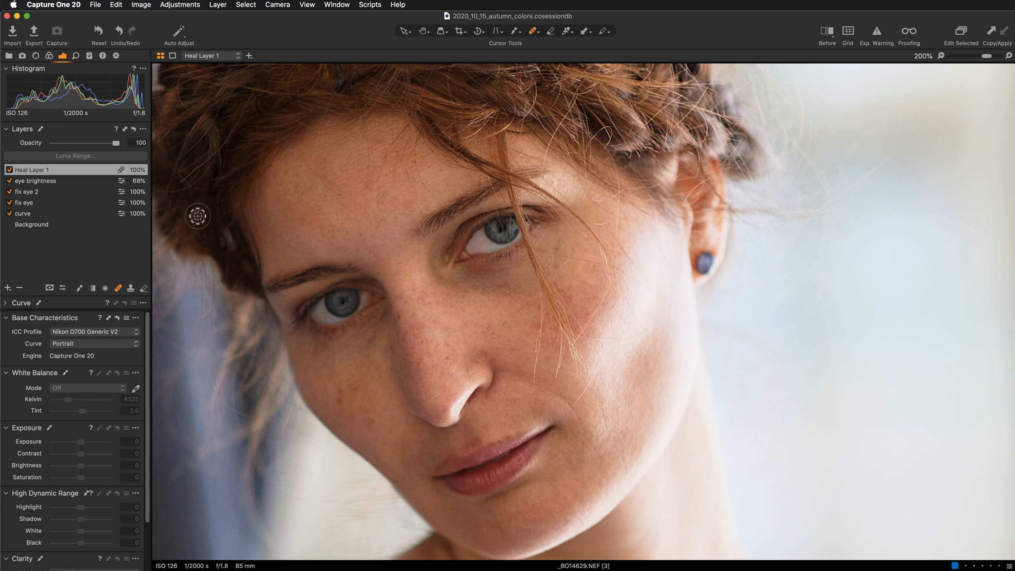
pyautogui.moveTo(375, 212); pyautogui.dragTo(387, 152)
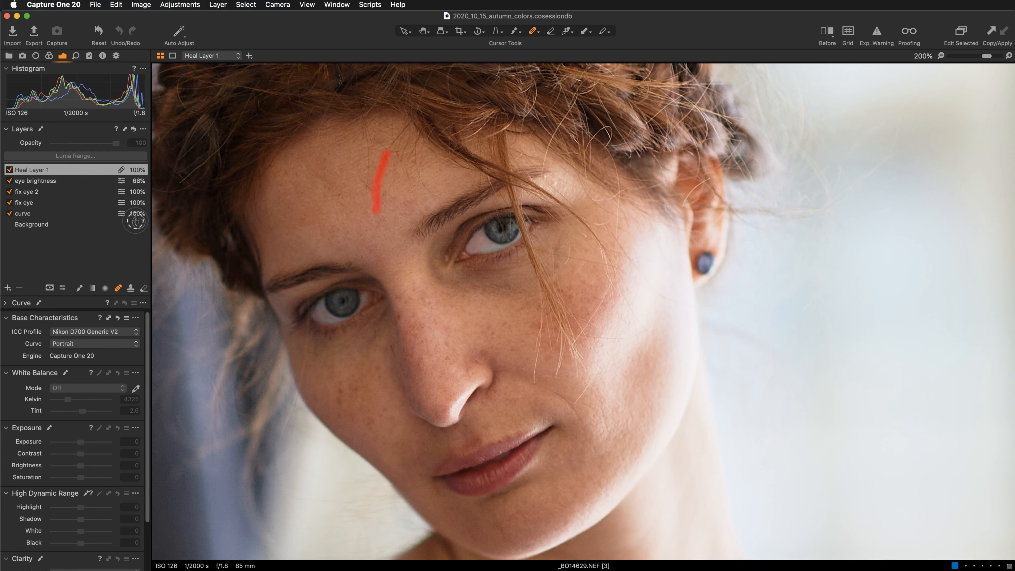
pyautogui.moveTo(363, 196); pyautogui.dragTo(367, 148)
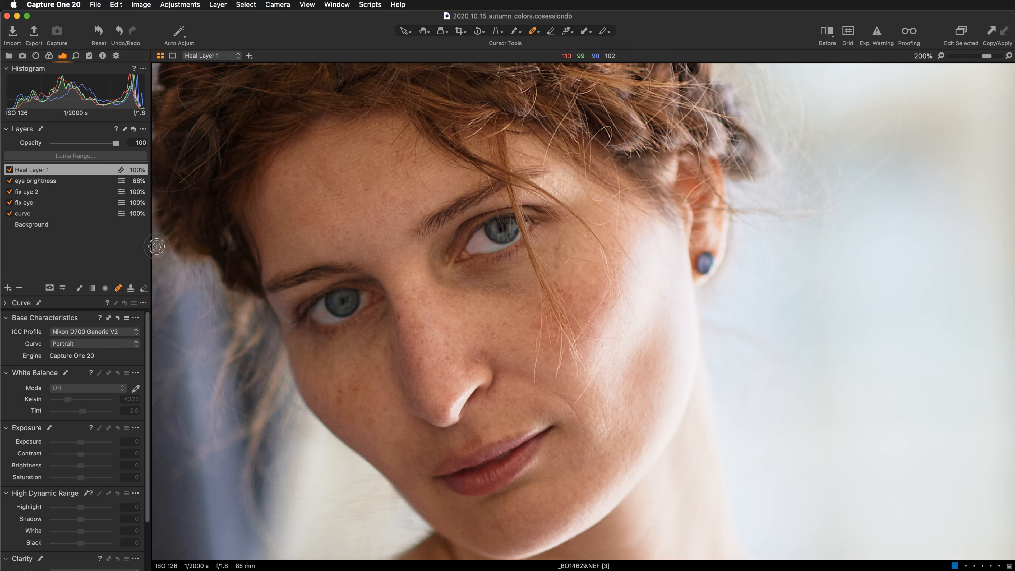
# Step: Heal from below the outer eye corner down the cheek's outer edge, display the heal arrows and move the source onto clean cheek skin
pyautogui.press('super+equal')
pyautogui.scroll(-5, 310, 421)
pyautogui.hscroll(-5, 310, 421)
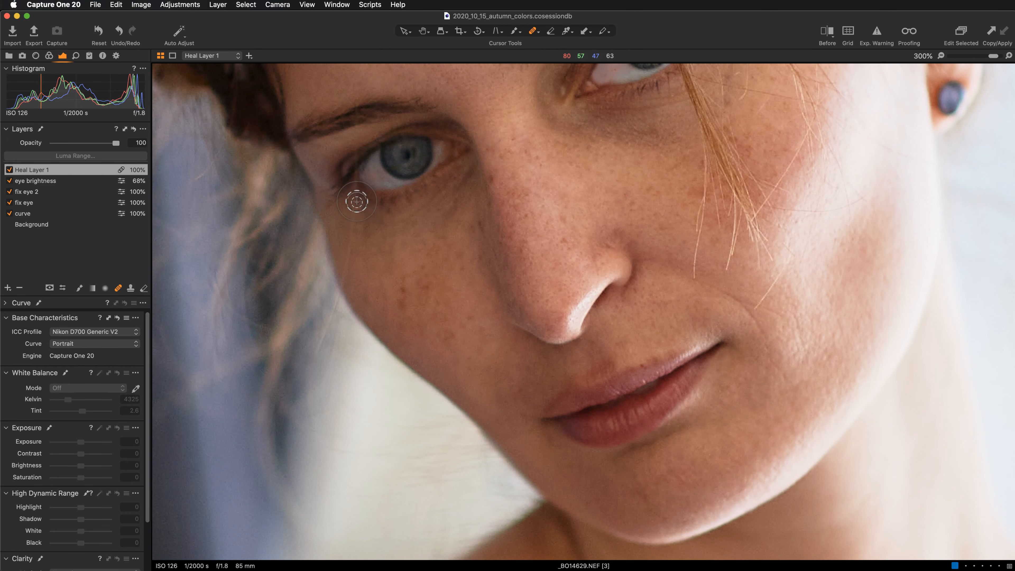
pyautogui.moveTo(355, 212); pyautogui.dragTo(339, 295)
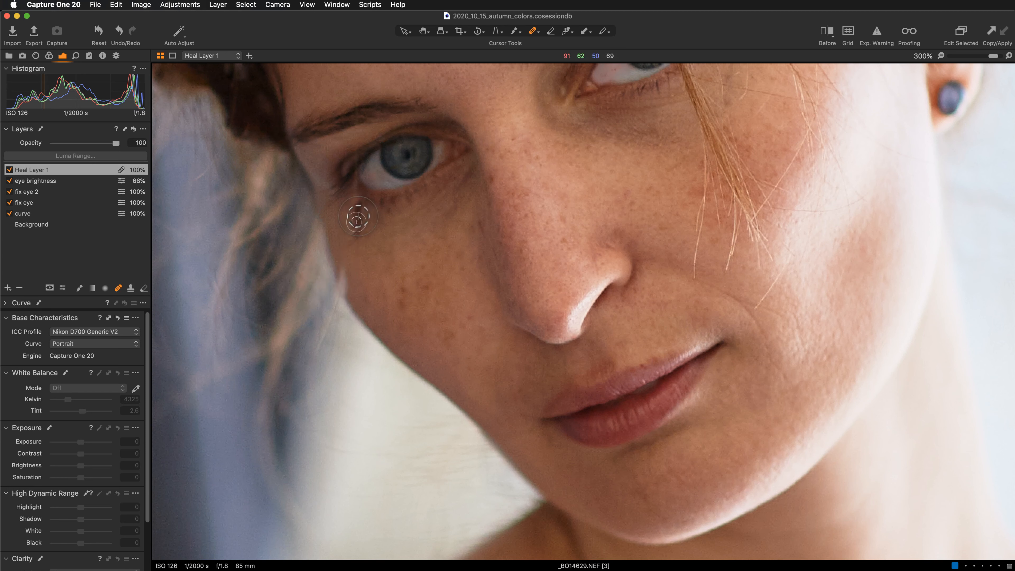
pyautogui.rightClick(404, 293)
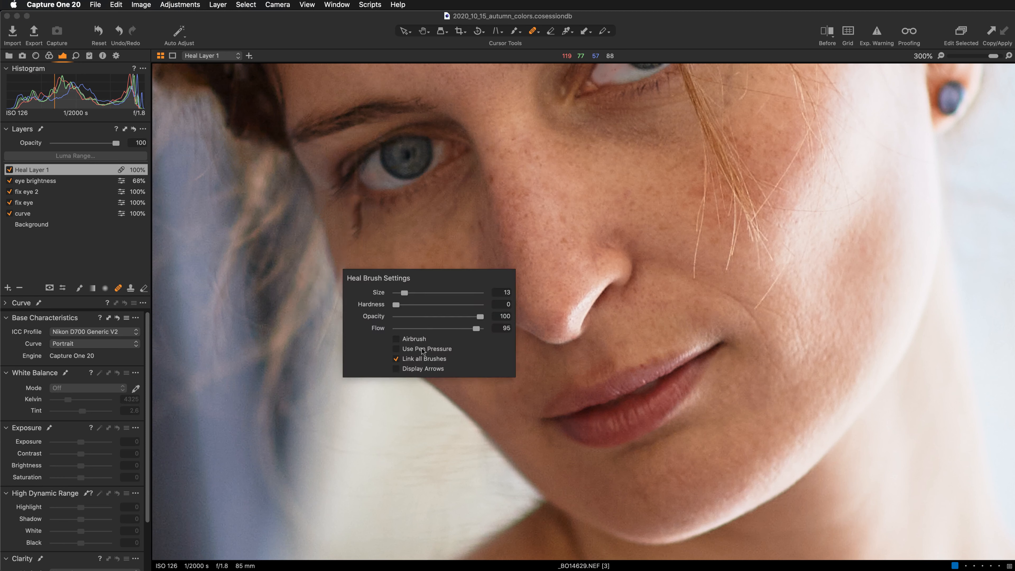
pyautogui.click(396, 369)
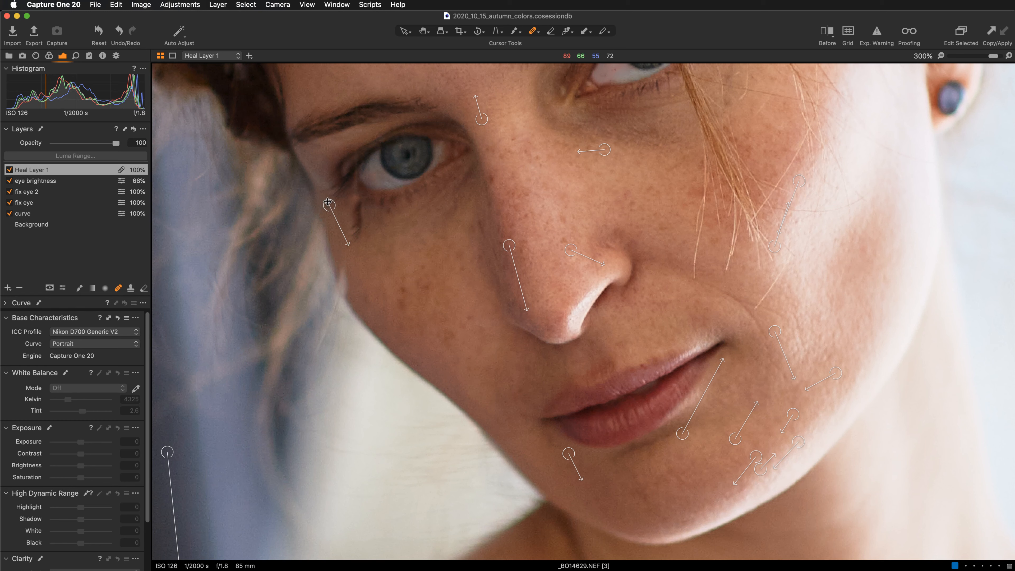
pyautogui.moveTo(327, 203); pyautogui.dragTo(380, 260)
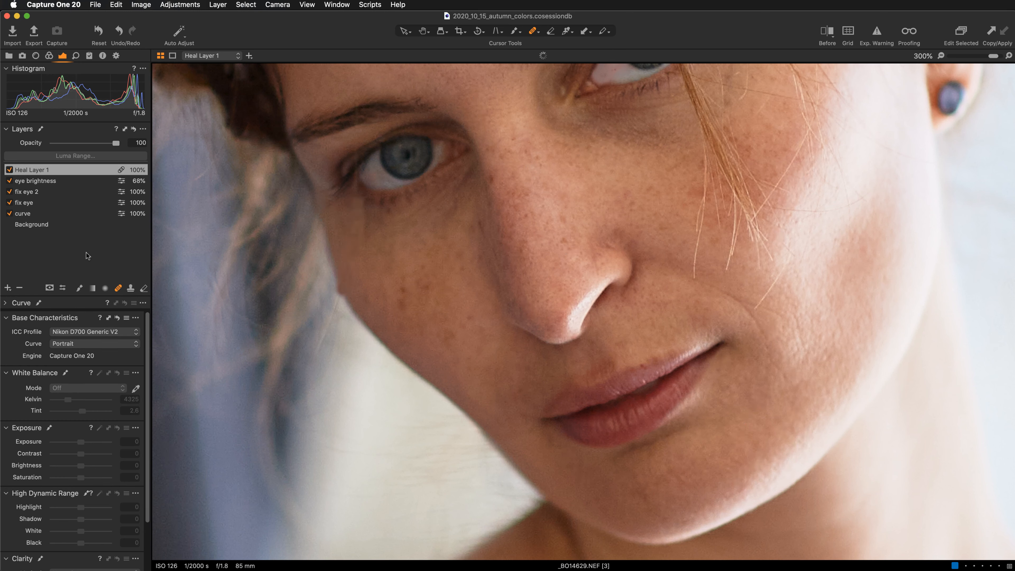
pyautogui.moveTo(385, 264); pyautogui.dragTo(389, 273)
# Step: Erase the excess heal mask below the outer eye corner and along the outer edge of the cheek
pyautogui.click(144, 288)
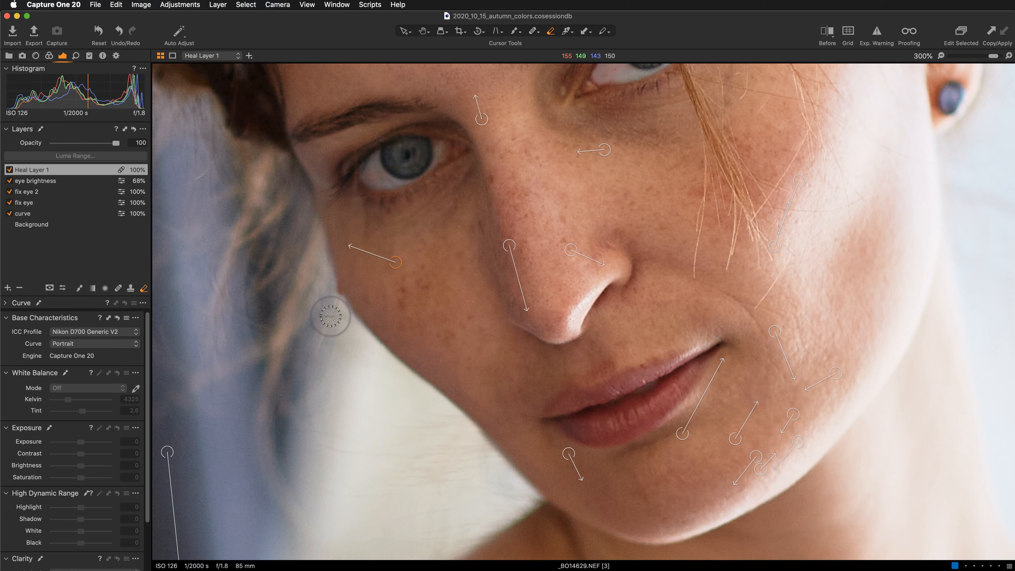
pyautogui.moveTo(352, 201); pyautogui.dragTo(338, 298)
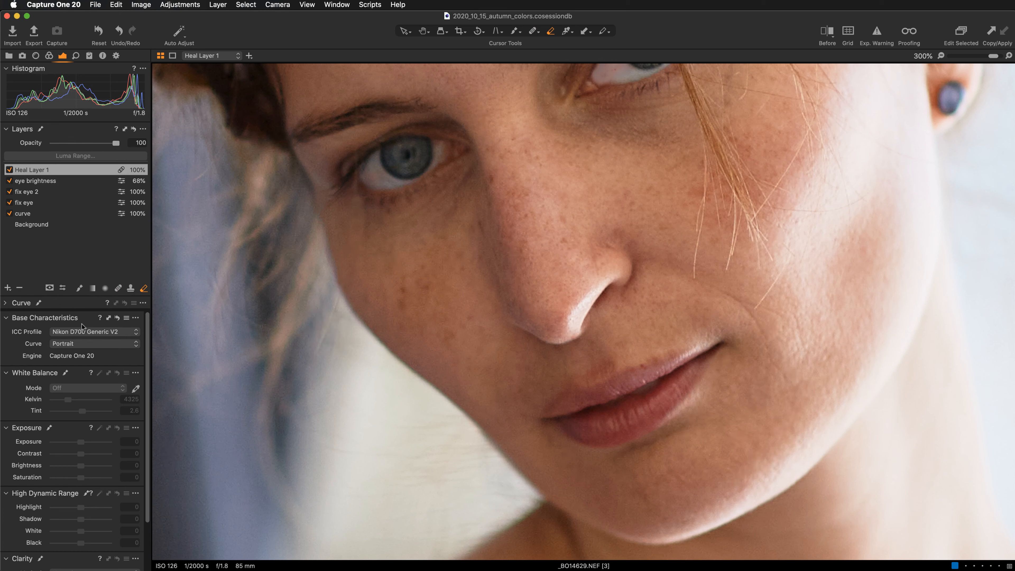
pyautogui.moveTo(356, 195); pyautogui.dragTo(362, 198)
# Step: Heal the stray hair in the background beside the cheek edge and the small area below the outer end of the eyebrow
pyautogui.click(404, 32)
pyautogui.moveTo(328, 351); pyautogui.dragTo(334, 296)
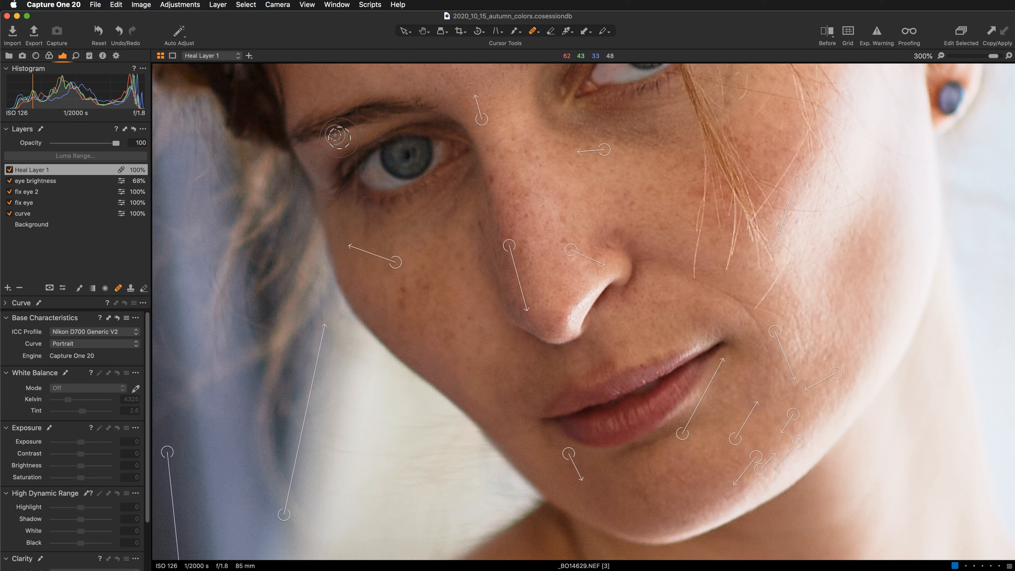
pyautogui.moveTo(356, 138); pyautogui.dragTo(356, 141)
# Step: Heal the smile line beside the corner of the mouth and move its source onto the clean skin just next to it
pyautogui.hscroll(10, 548, 328)
pyautogui.scroll(-2, 548, 327)
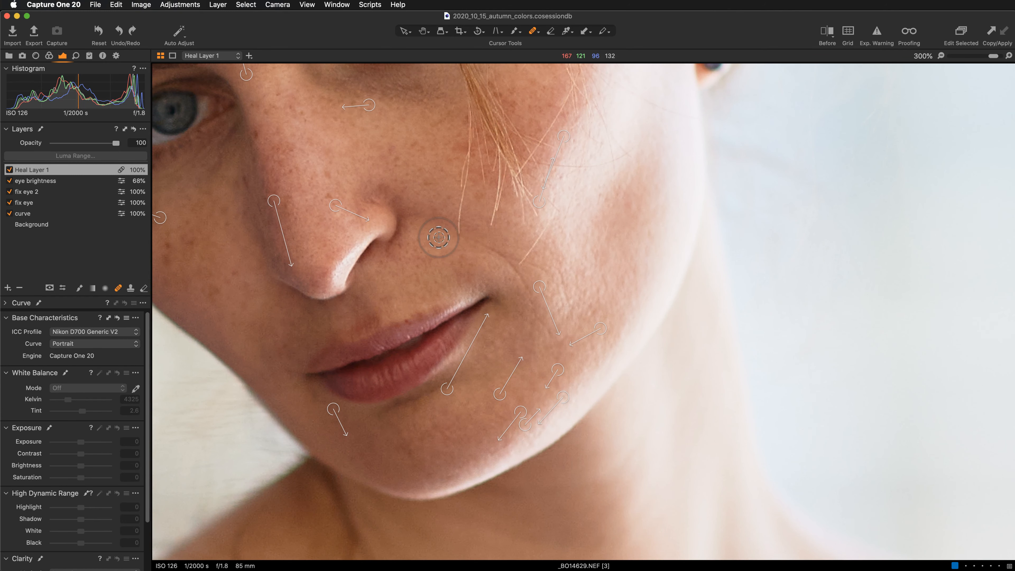
pyautogui.rightClick(430, 244)
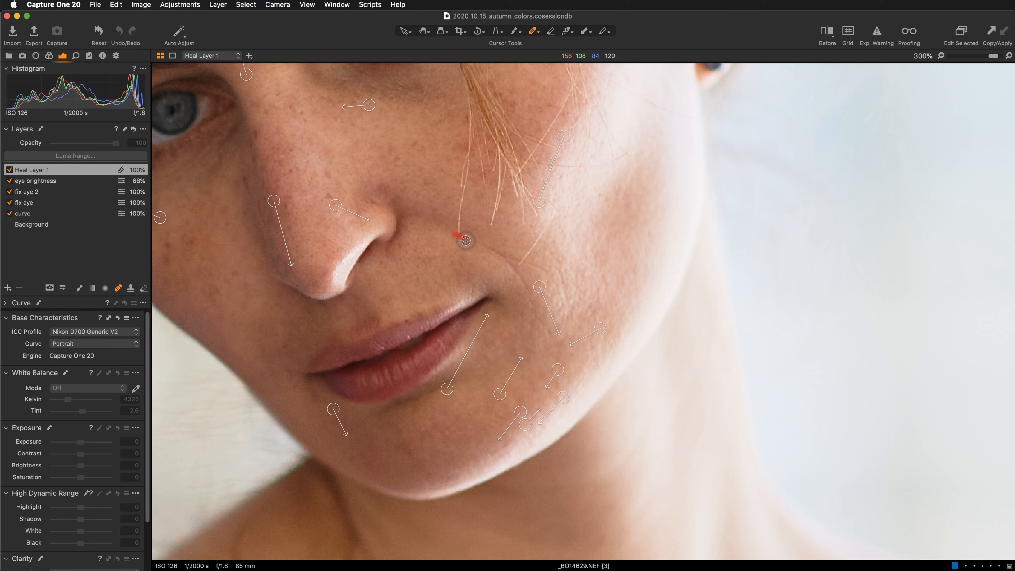
pyautogui.moveTo(512, 265); pyautogui.dragTo(532, 302)
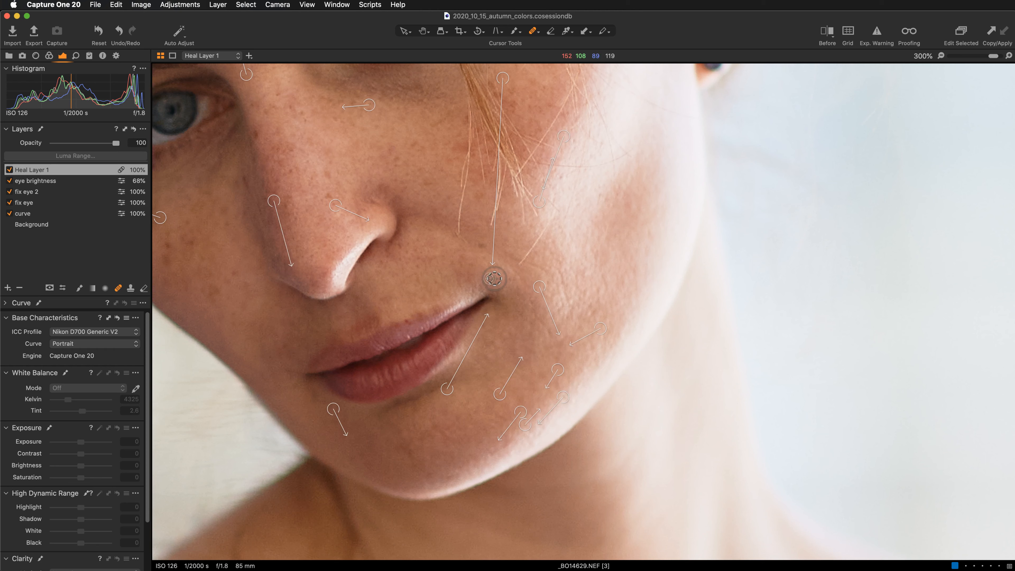
pyautogui.moveTo(502, 78)
pyautogui.mouseDown()
pyautogui.moveTo(495, 191)
pyautogui.moveTo(471, 258)
pyautogui.mouseUp()
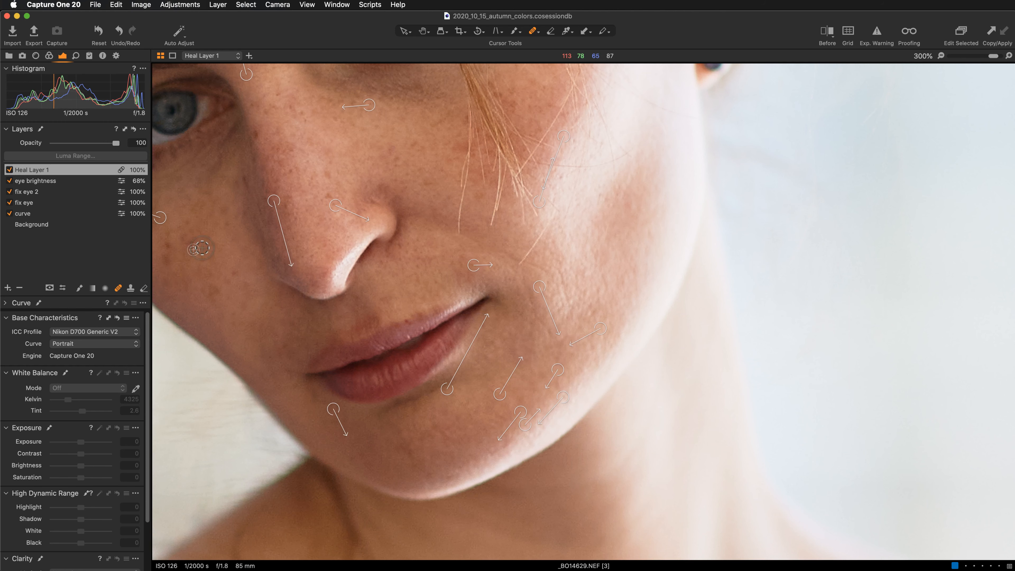
# Step: Adjust the heal brush size, heal the hair tip above the mouth corner and move its source to clean skin below
pyautogui.rightClick(443, 259)
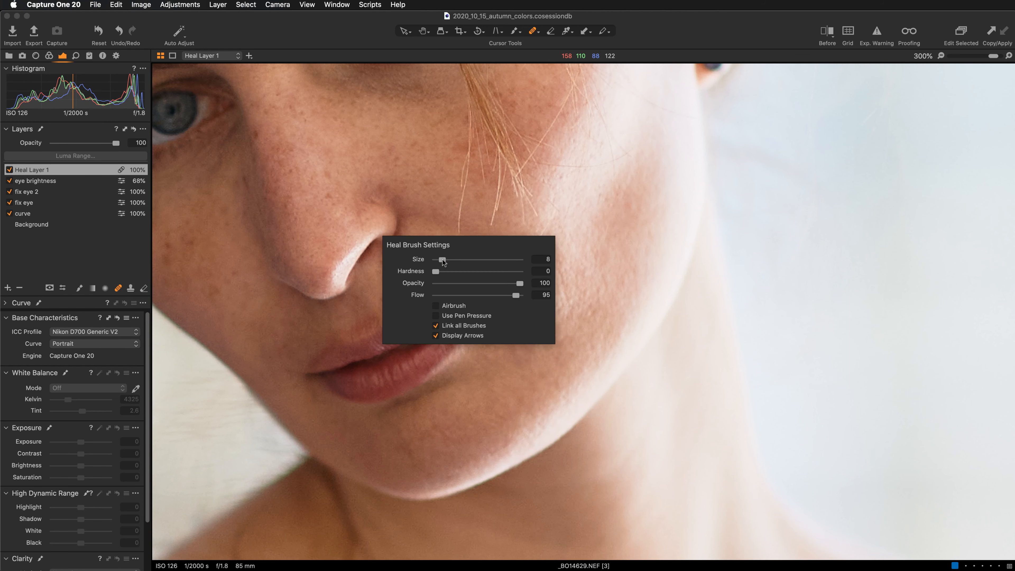
pyautogui.moveTo(443, 260)
pyautogui.mouseDown()
pyautogui.moveTo(507, 253)
pyautogui.moveTo(548, 277)
pyautogui.mouseUp()
pyautogui.click(105, 261)
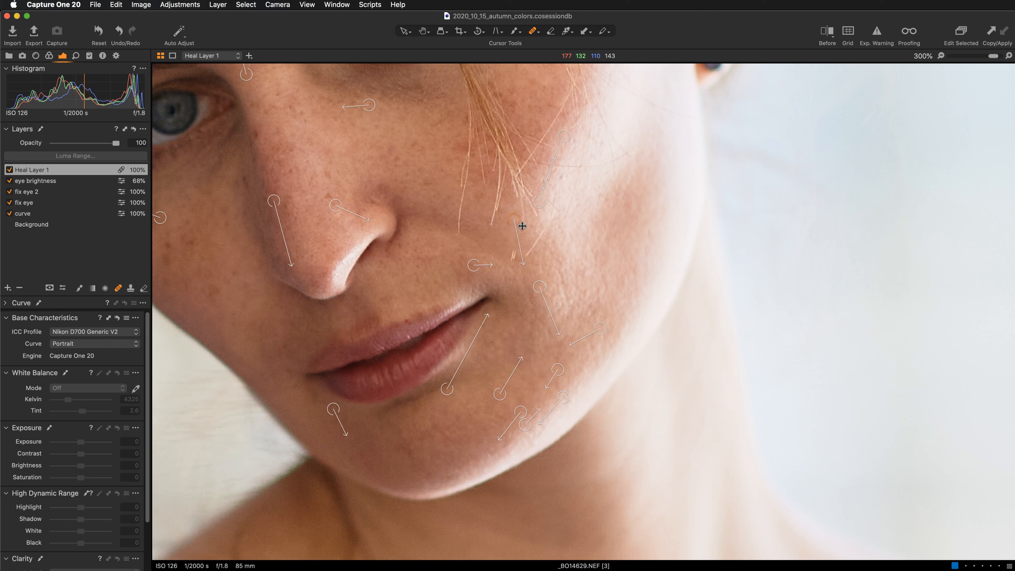
pyautogui.moveTo(558, 262); pyautogui.dragTo(508, 283)
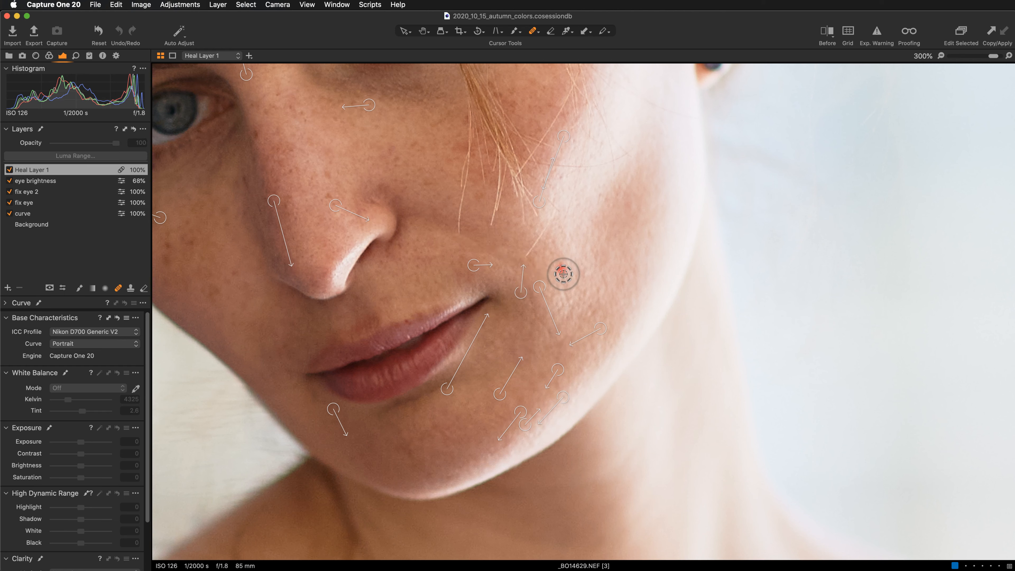
# Step: Heal the uneven skin on the bright cheek beside the smile line and the spot just above the nostril
pyautogui.moveTo(563, 274)
pyautogui.mouseDown()
pyautogui.moveTo(576, 314)
pyautogui.moveTo(546, 336)
pyautogui.moveTo(521, 281)
pyautogui.moveTo(488, 252)
pyautogui.mouseUp()
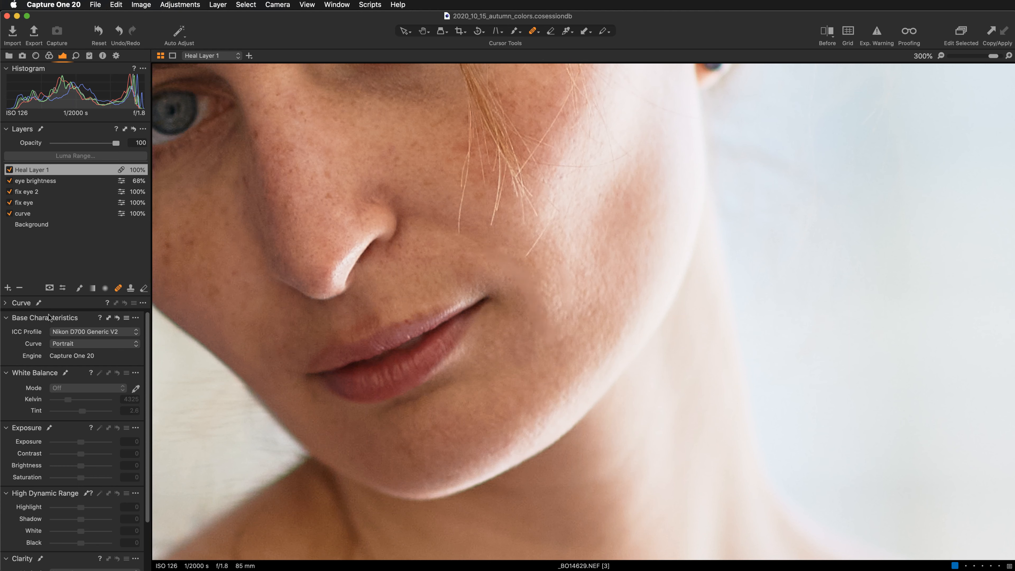
pyautogui.moveTo(374, 181)
pyautogui.mouseDown()
pyautogui.moveTo(356, 195)
pyautogui.moveTo(369, 198)
pyautogui.mouseUp()
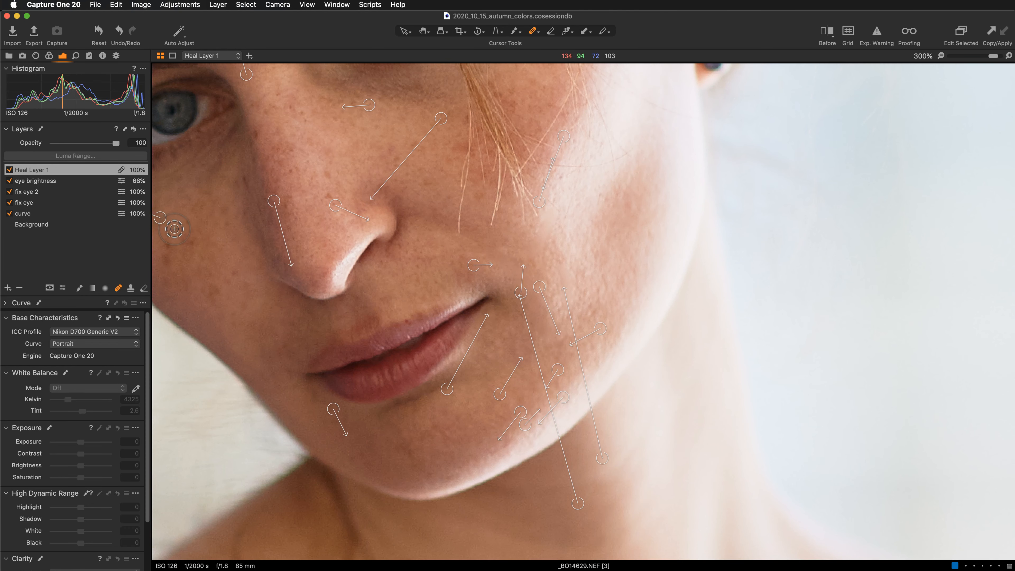
# Step: Turn the Heal Layer 1 layer off and on again to compare the face before and after the retouching
pyautogui.moveTo(238, 223)
pyautogui.mouseDown()
pyautogui.moveTo(322, 315)
pyautogui.moveTo(439, 331)
pyautogui.moveTo(453, 370)
pyautogui.moveTo(437, 325)
pyautogui.moveTo(426, 365)
pyautogui.moveTo(421, 301)
pyautogui.mouseUp()
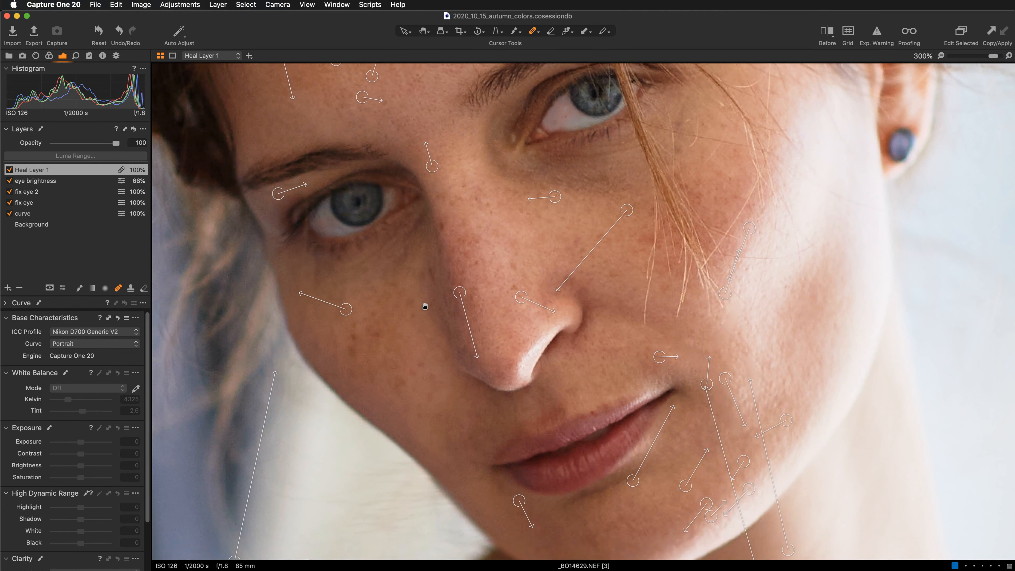
pyautogui.press('super+minus')
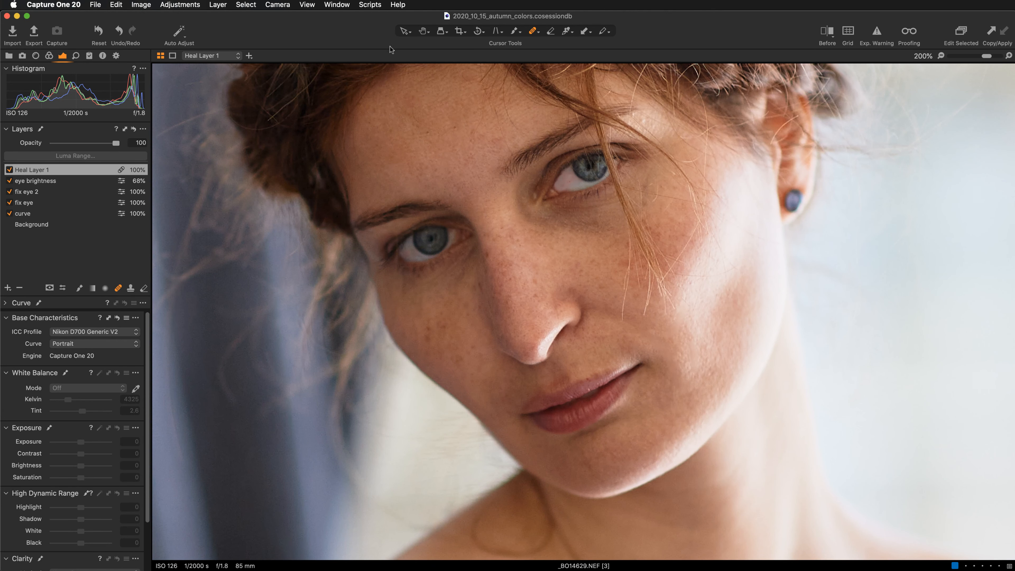
pyautogui.click(9, 170)
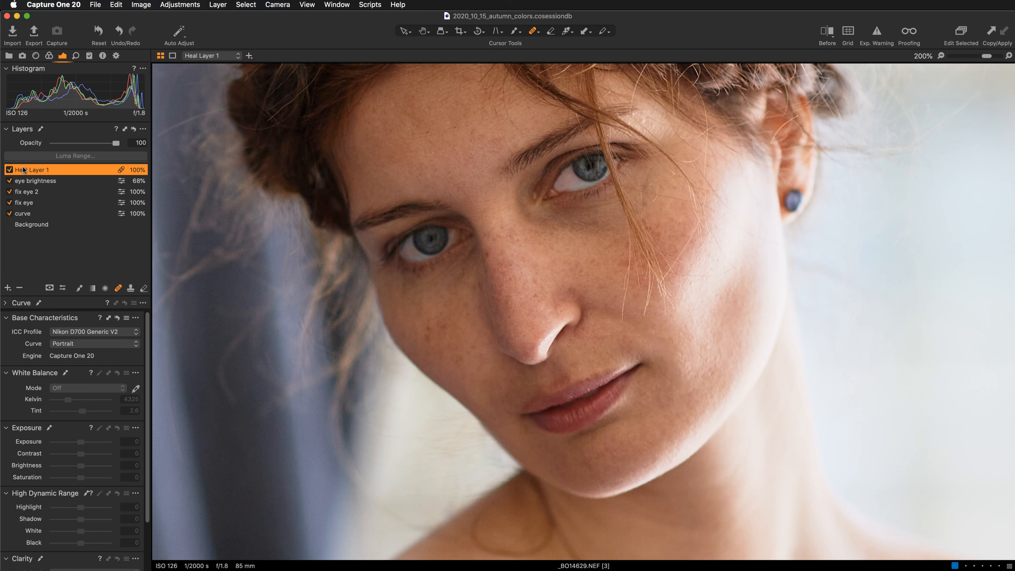
pyautogui.click(9, 170)
# Step: Add a new filled adjustment layer and name it "skin texture"
pyautogui.click(8, 288)
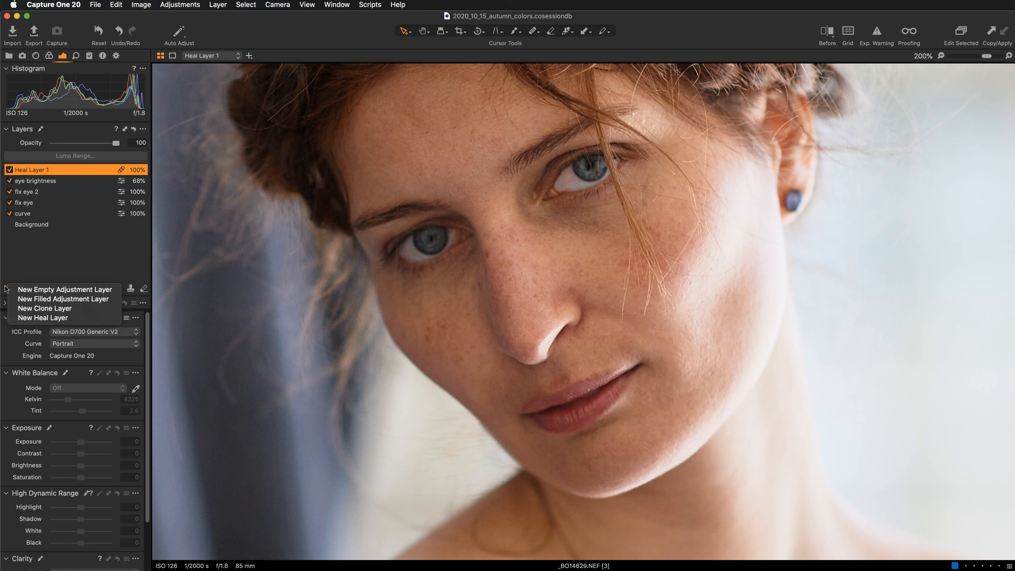
pyautogui.click(18, 299)
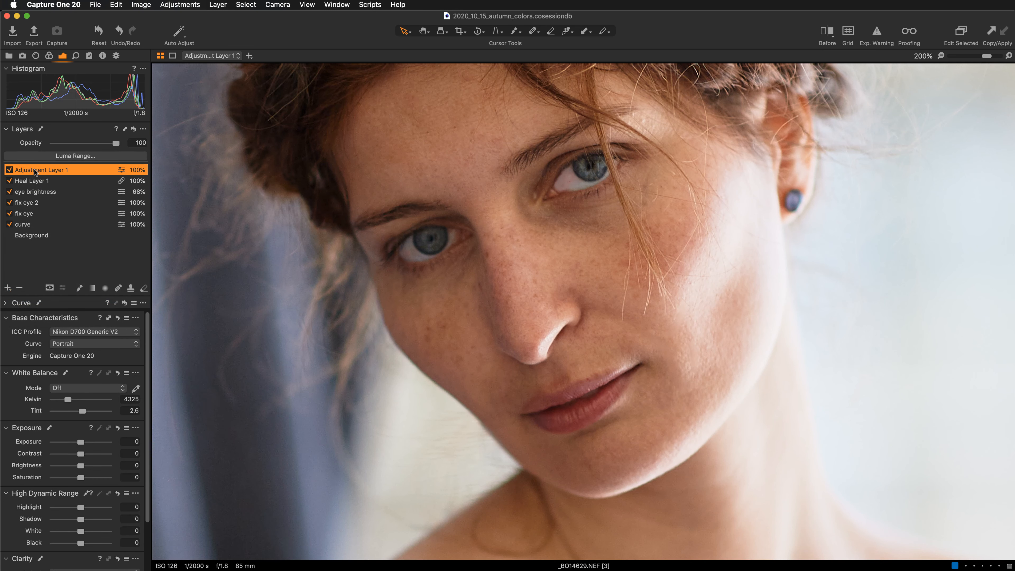
pyautogui.doubleClick(35, 171)
pyautogui.write('skin texture')
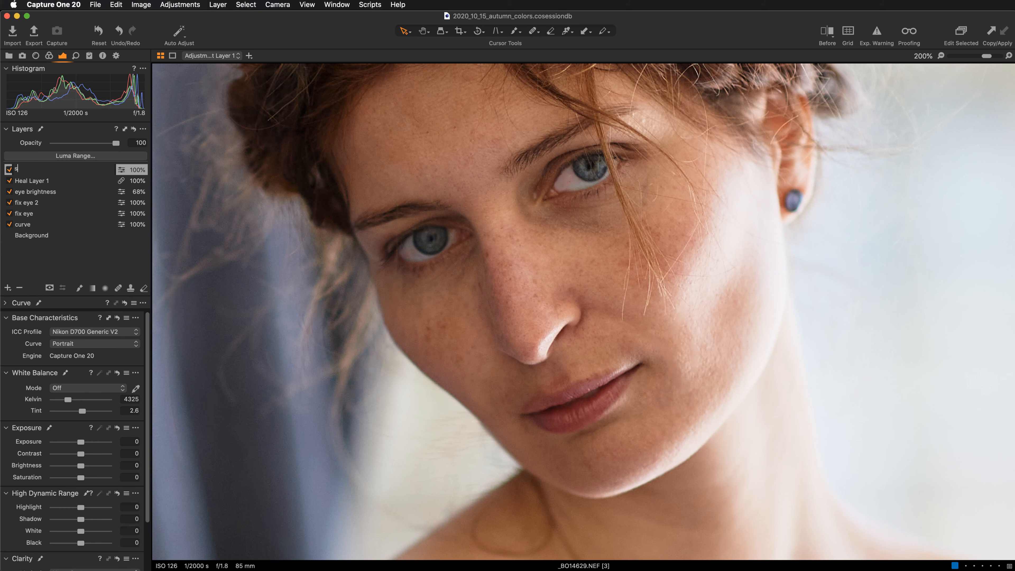
pyautogui.press('Return')
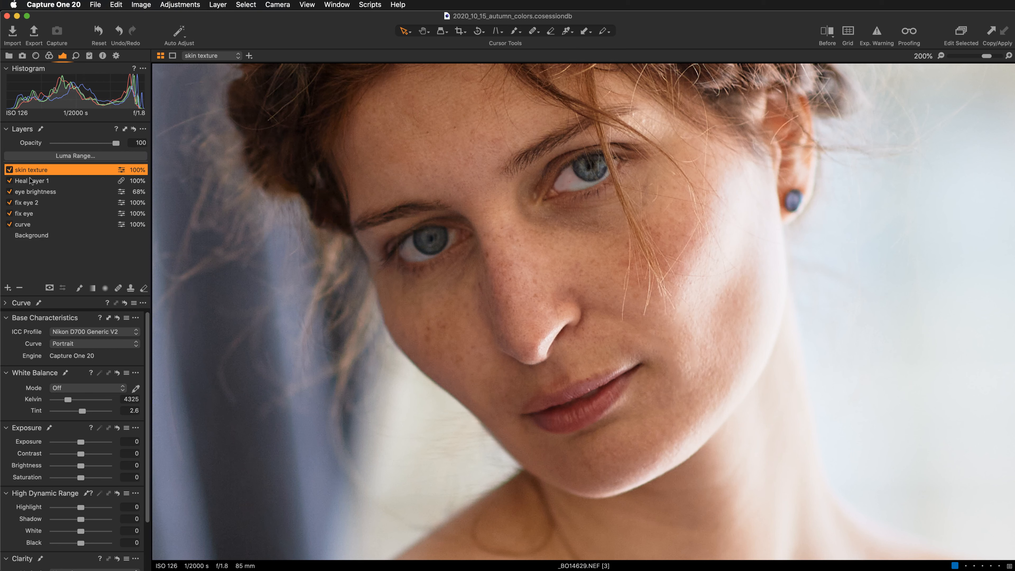
# Step: Limit the skin texture layer to the highlights with a Luma Range of 219 to 255 and a falloff of 165 to 255, checking the mask
pyautogui.click(71, 156)
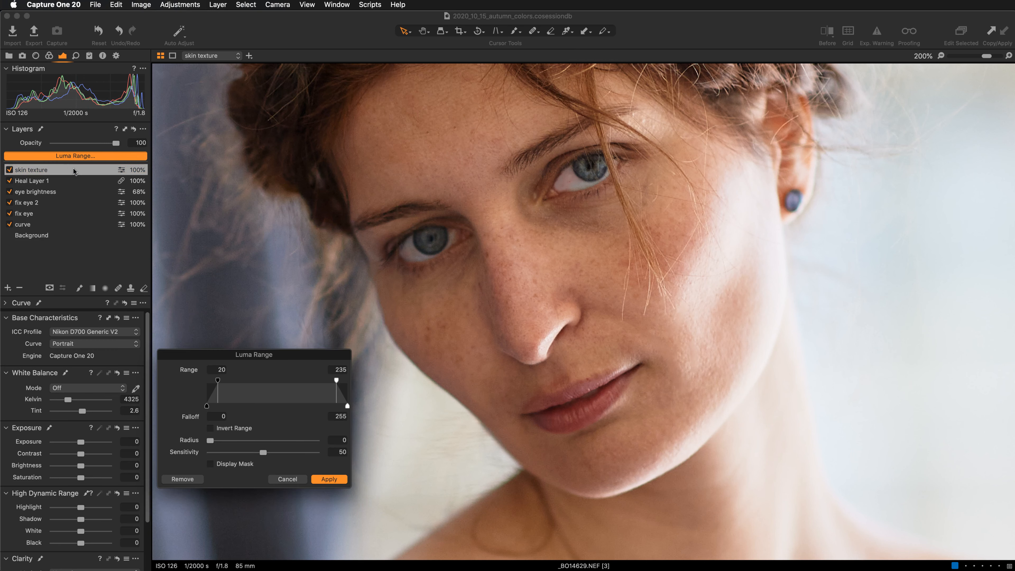
pyautogui.moveTo(278, 354); pyautogui.dragTo(276, 307)
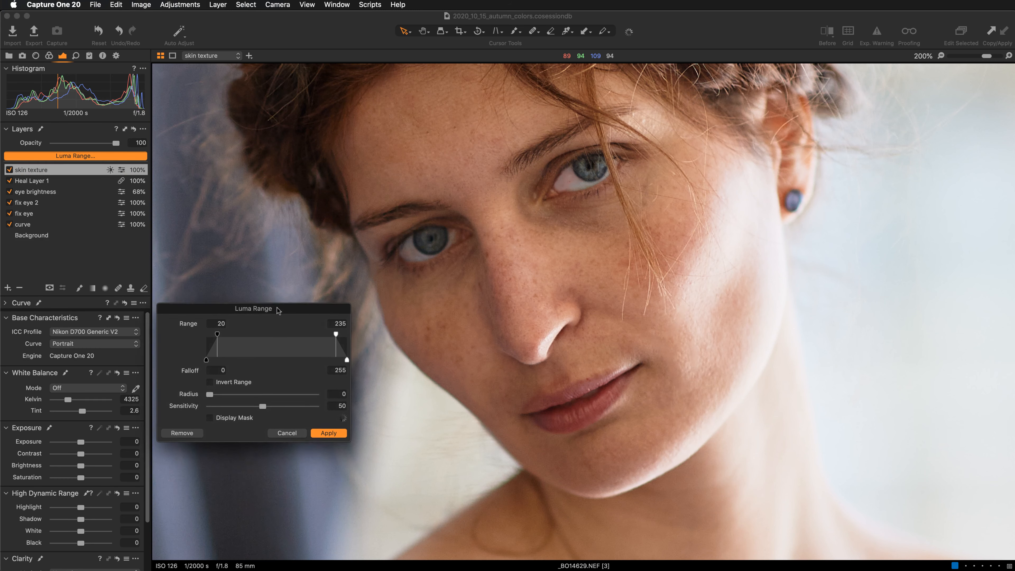
pyautogui.click(210, 417)
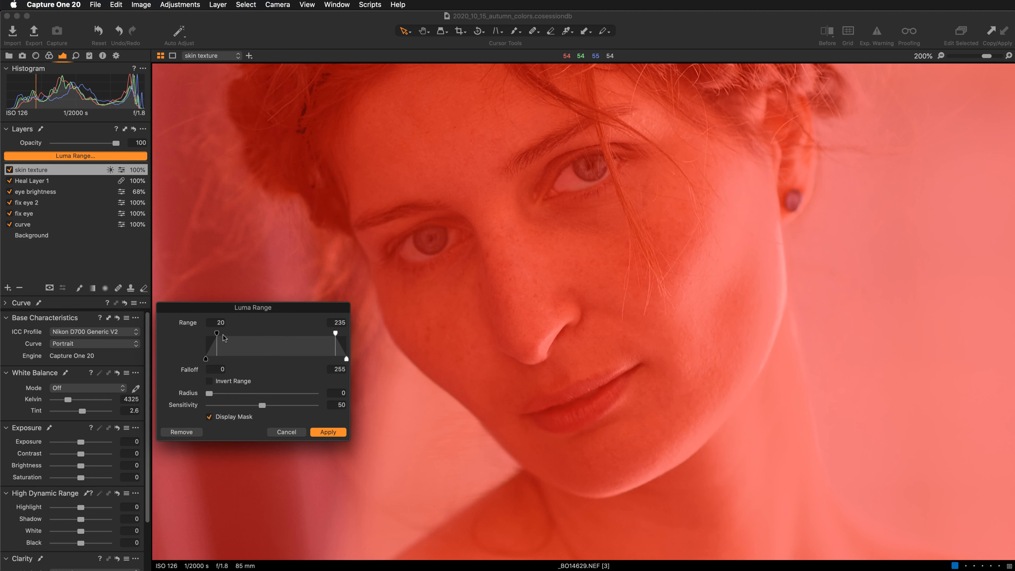
pyautogui.moveTo(218, 339); pyautogui.dragTo(340, 334)
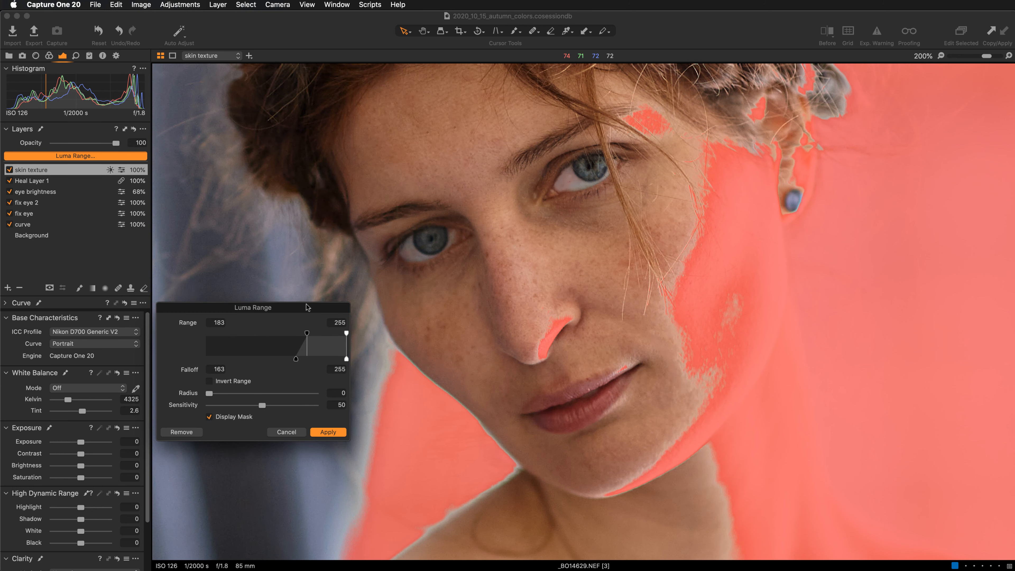
pyautogui.moveTo(308, 334); pyautogui.dragTo(298, 358)
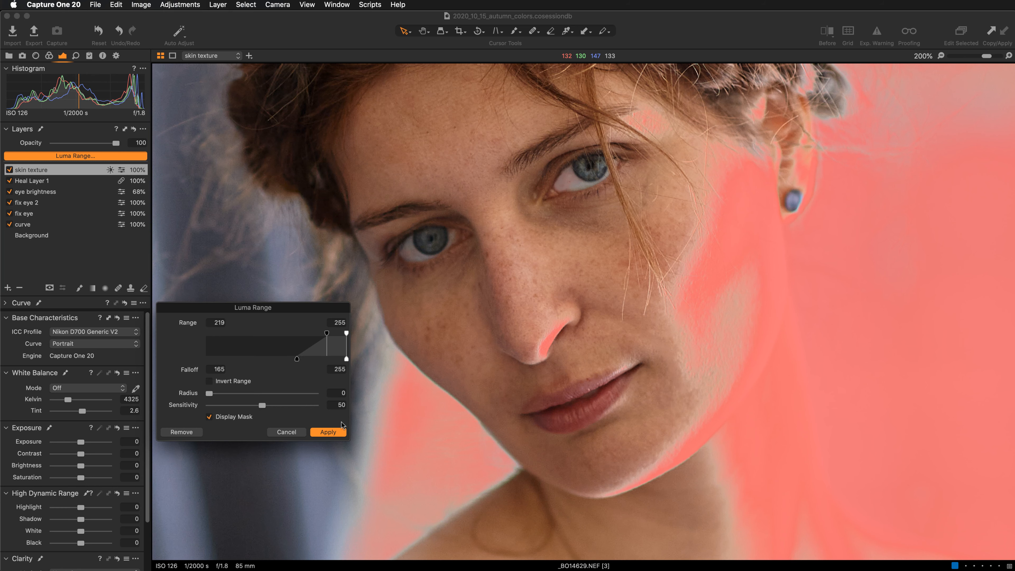
pyautogui.click(328, 432)
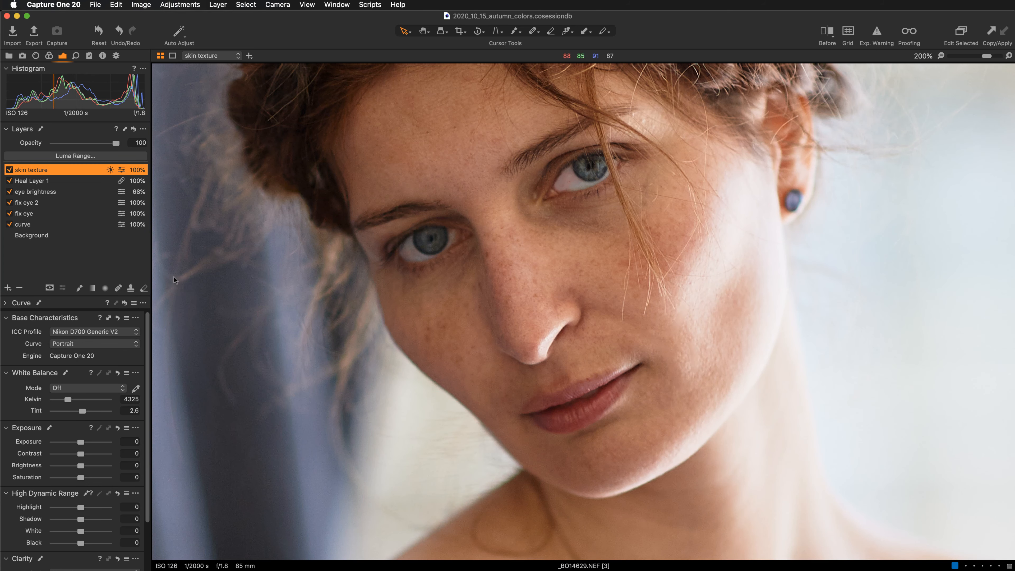
# Step: Lower Highlight to -100 on the skin texture layer and turn the layer off and on to compare
pyautogui.scroll(-3, 148, 329)
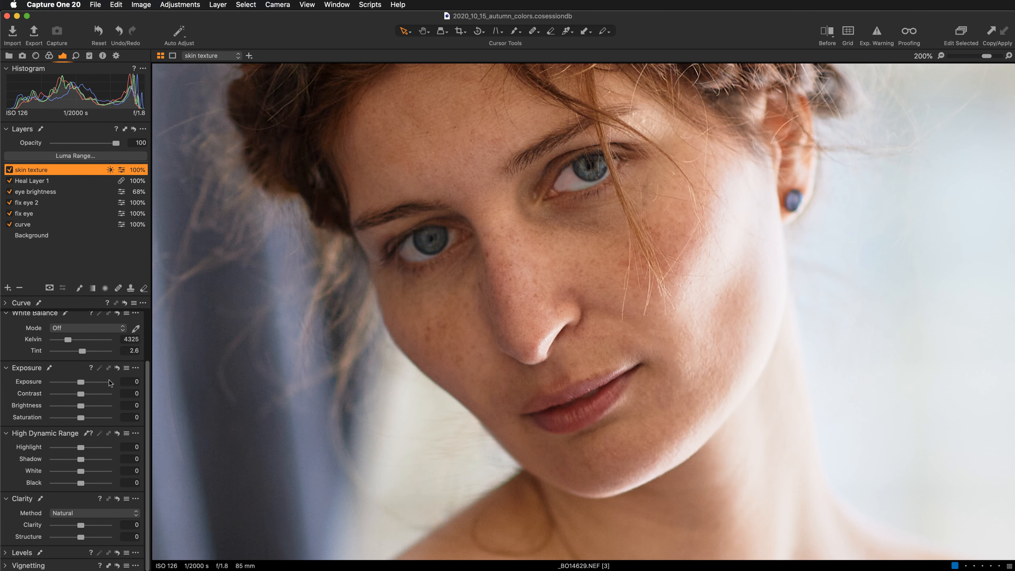
pyautogui.press('m')
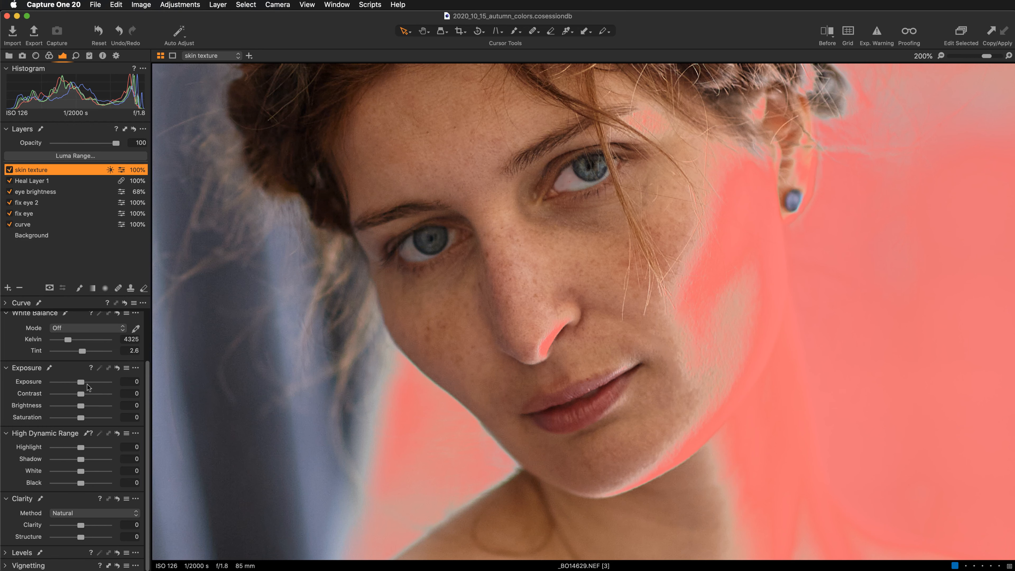
pyautogui.press('m')
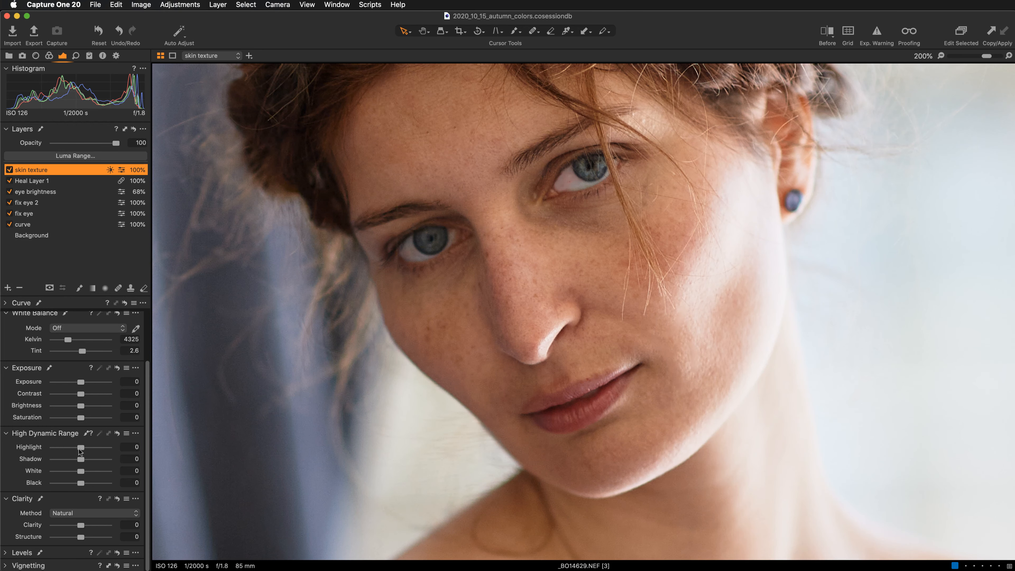
pyautogui.moveTo(80, 448); pyautogui.dragTo(53, 448)
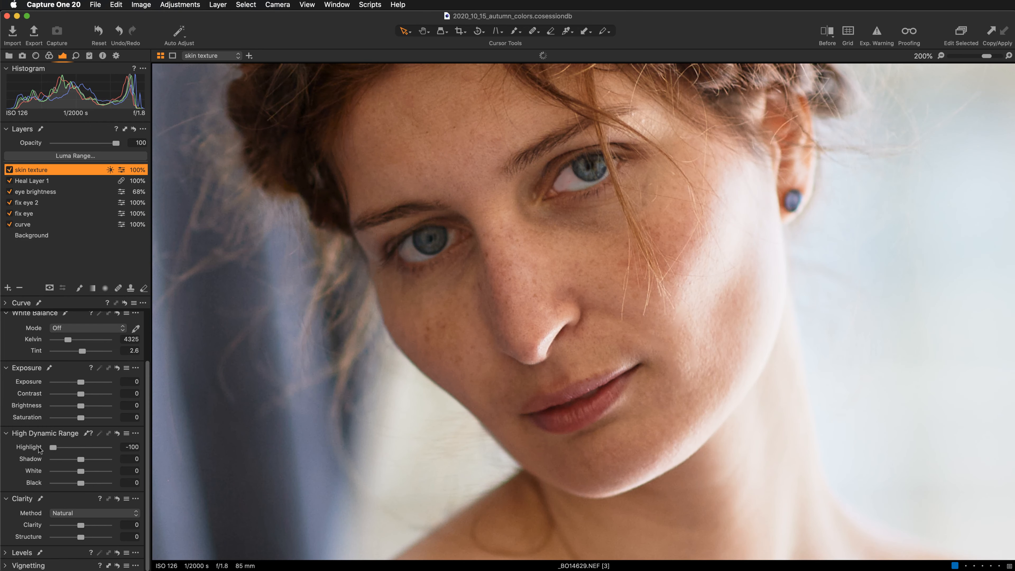
pyautogui.click(9, 169)
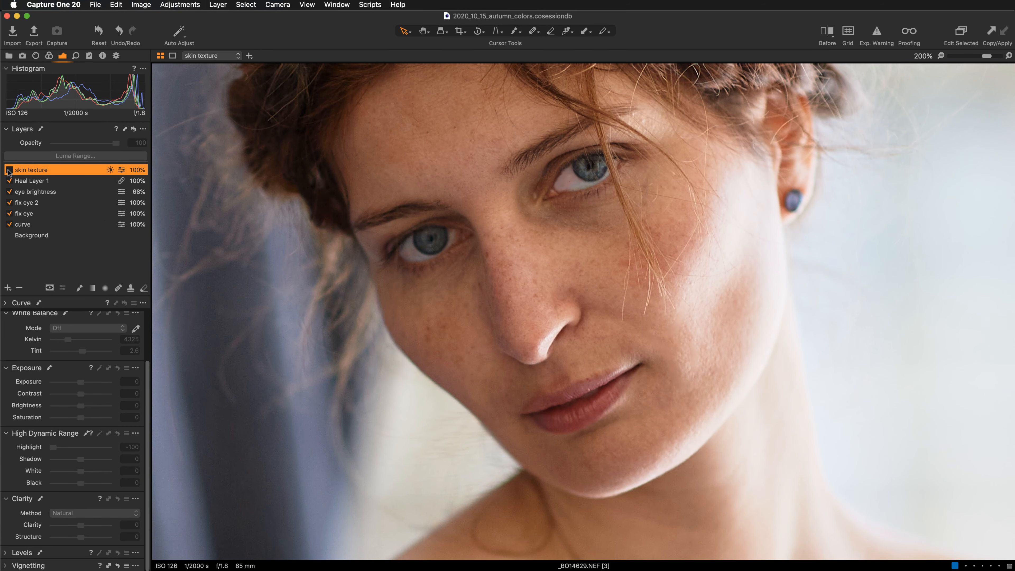
pyautogui.click(10, 170)
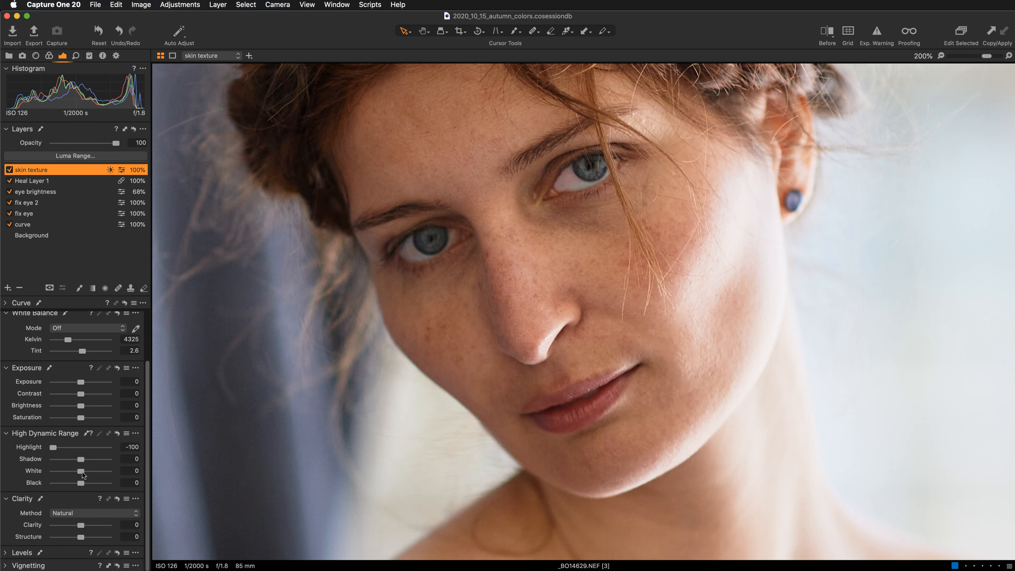
# Step: Set White to -82 and Brightness to -11 on the skin texture layer, and toggle the layer to compare
pyautogui.moveTo(81, 472); pyautogui.dragTo(46, 471)
pyautogui.moveTo(52, 472); pyautogui.dragTo(58, 472)
pyautogui.moveTo(81, 406); pyautogui.dragTo(74, 406)
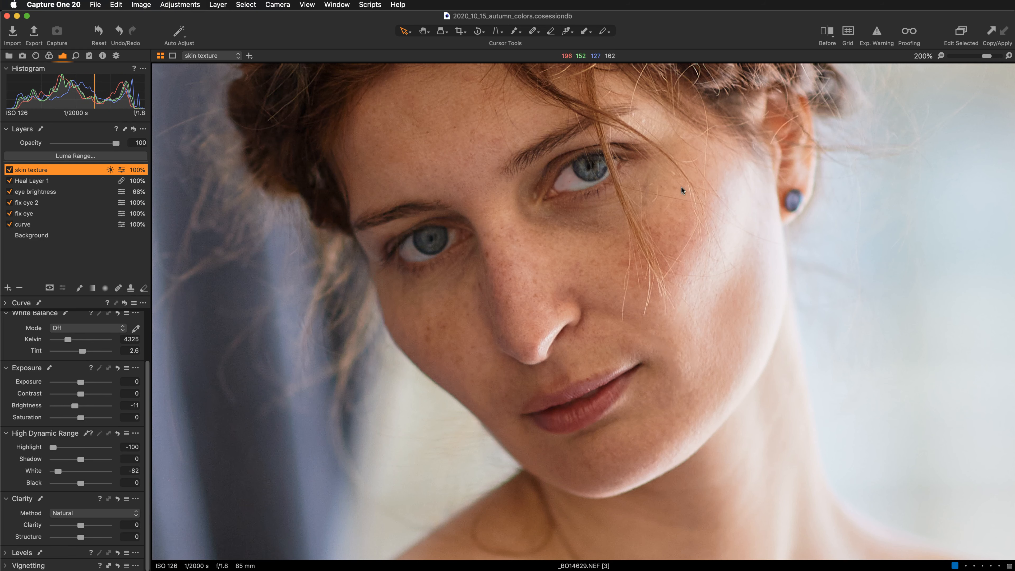
pyautogui.click(9, 170)
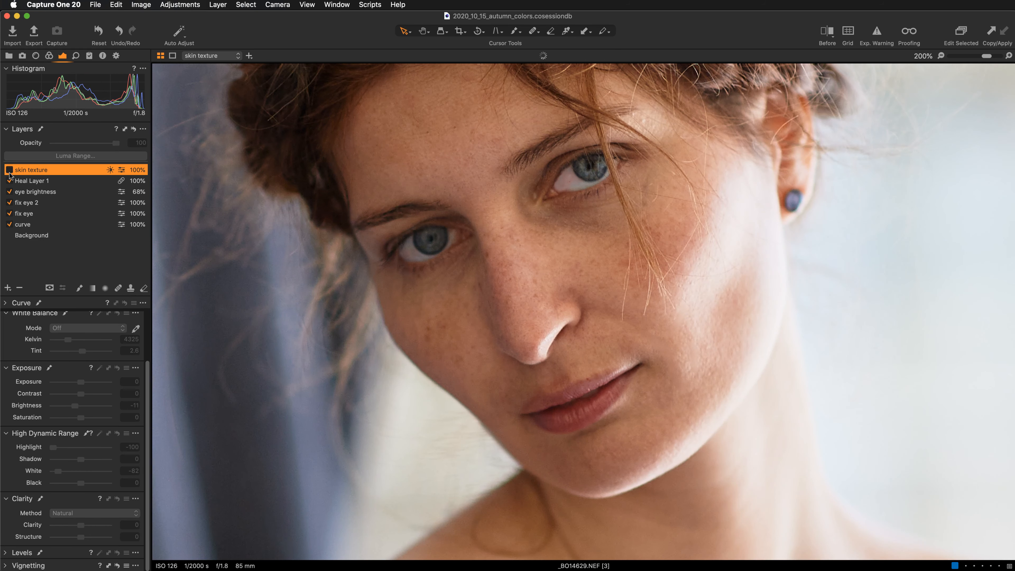
pyautogui.click(8, 170)
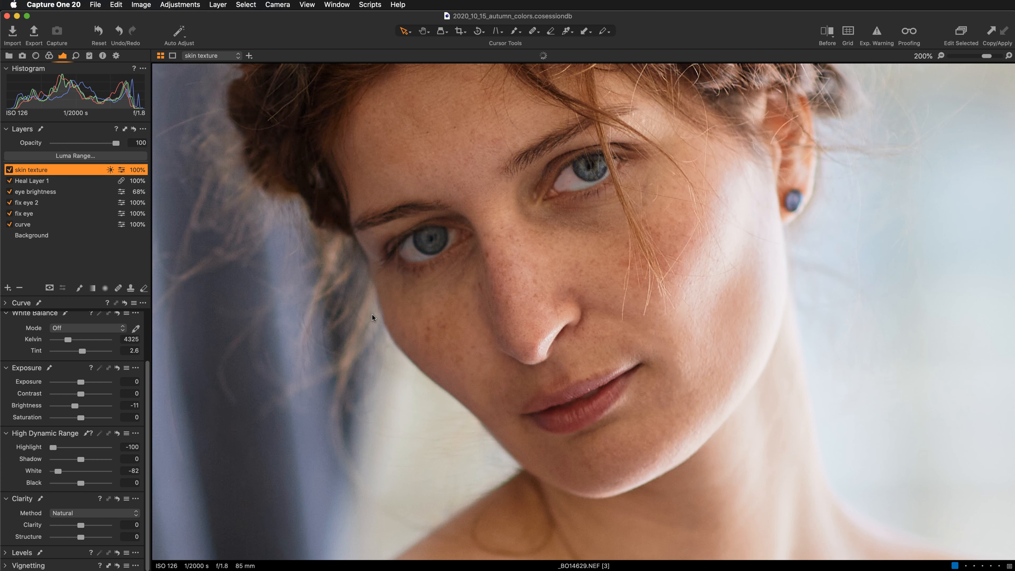
# Step: Show the skin texture mask, inspect it across the whole photo, and erase it from the nose highlight with an enlarged eraser
pyautogui.press('m')
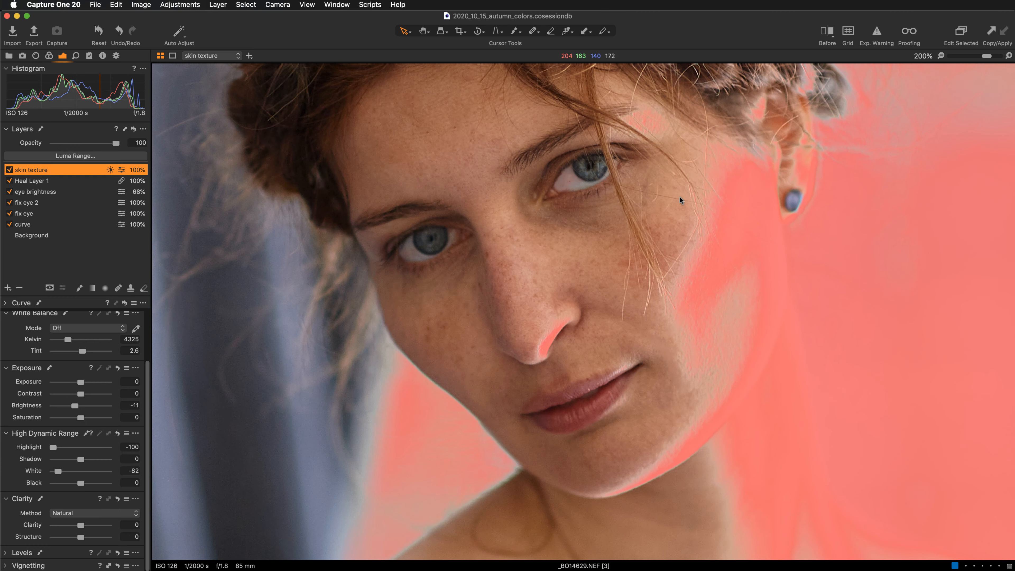
pyautogui.press('super+minus')
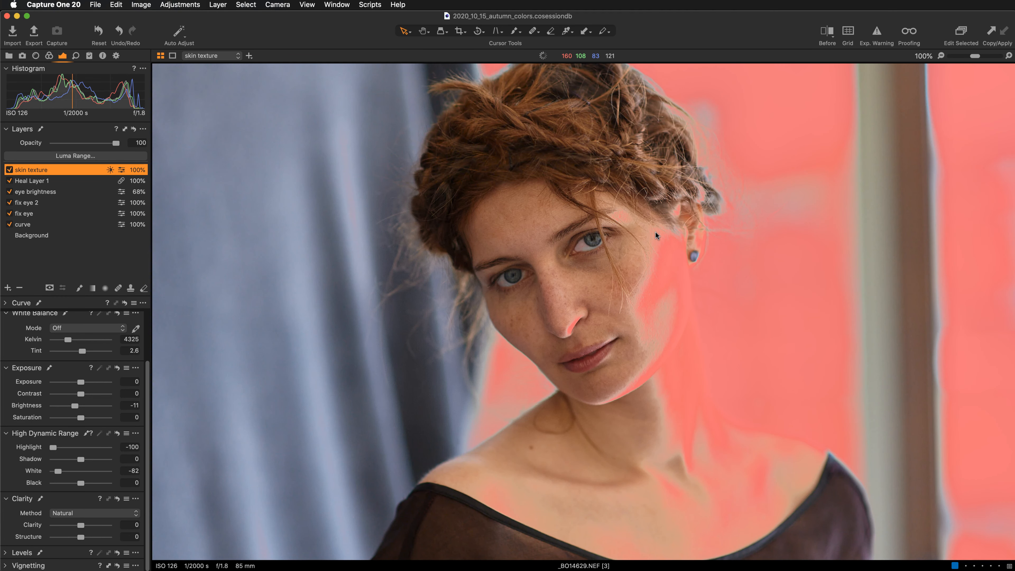
pyautogui.press('super+0')
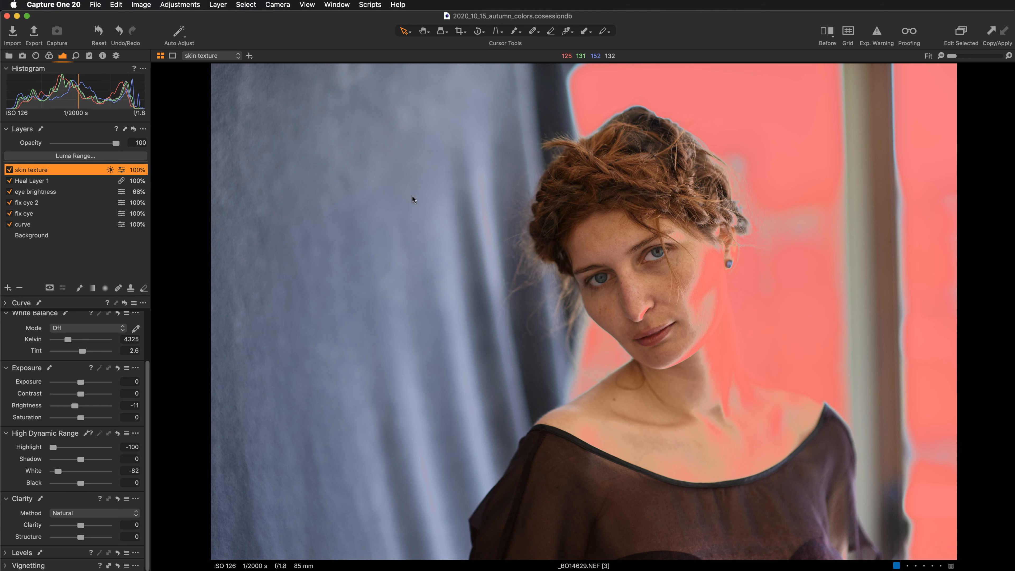
pyautogui.press('super+equal')
pyautogui.press('super+equal')
pyautogui.press('super+equal')
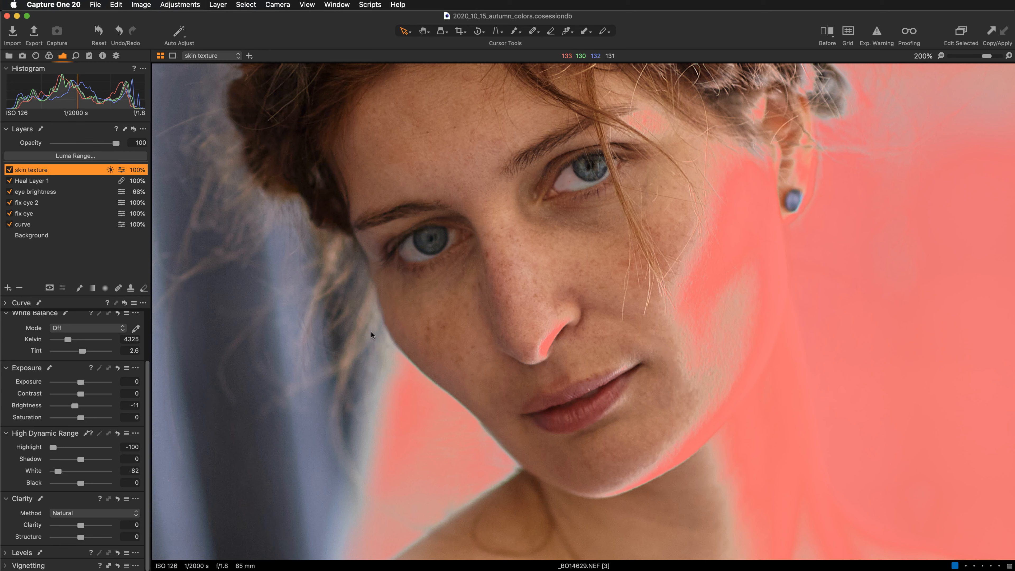
pyautogui.click(65, 168)
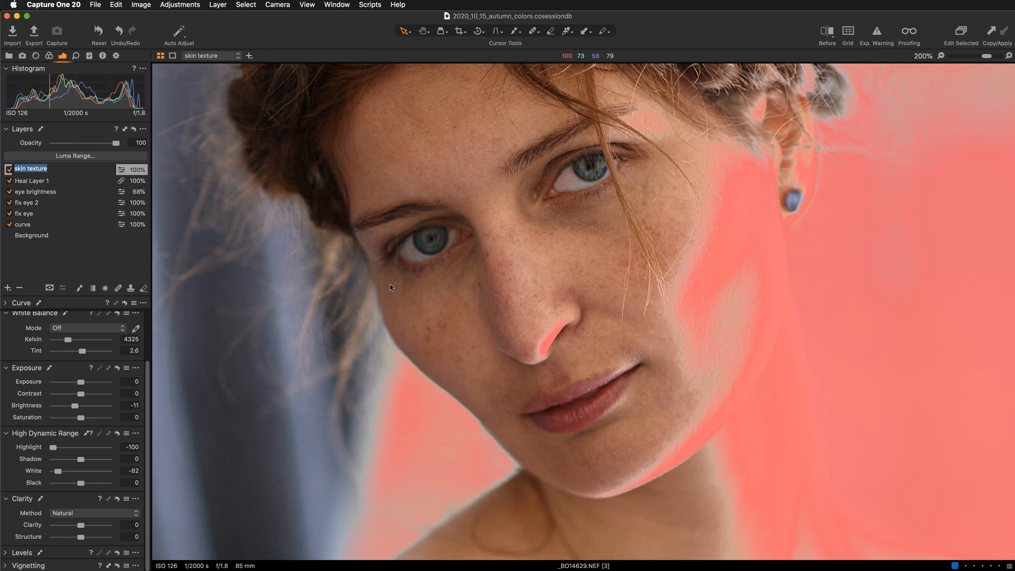
pyautogui.press('Return')
pyautogui.press('e')
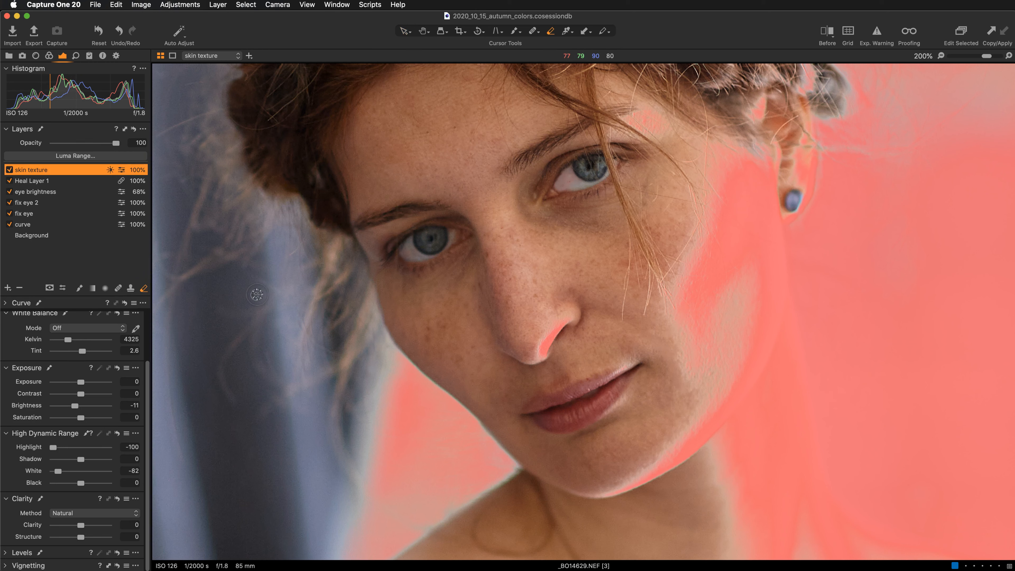
pyautogui.rightClick(259, 294)
pyautogui.moveTo(263, 295); pyautogui.dragTo(270, 294)
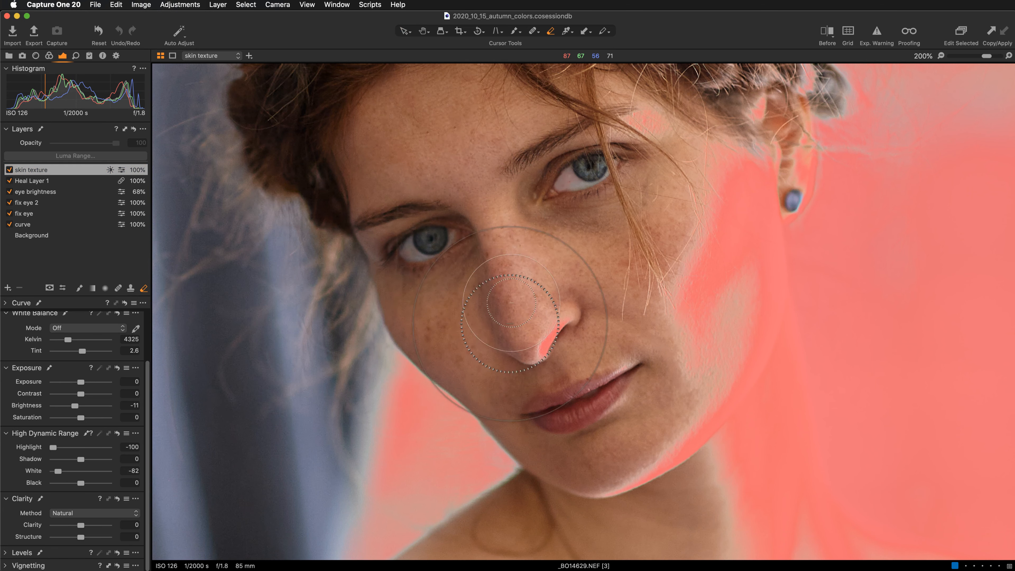
pyautogui.moveTo(517, 329)
pyautogui.mouseDown()
pyautogui.moveTo(524, 355)
pyautogui.moveTo(537, 340)
pyautogui.moveTo(515, 319)
pyautogui.mouseUp()
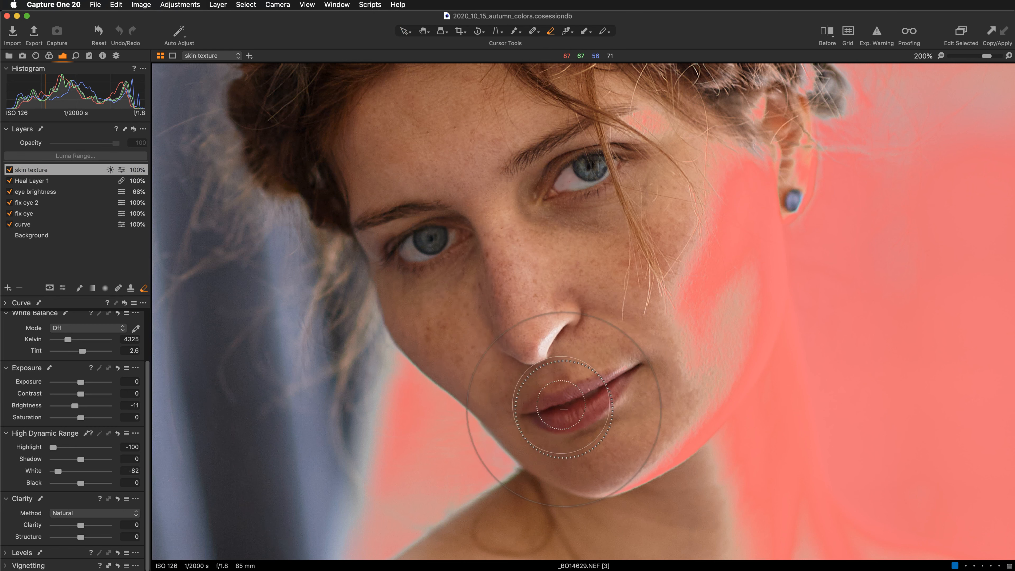
# Step: Erase the mask from the bright background beside the shaded cheek and, with a larger eraser, from the window area above and beside the head
pyautogui.moveTo(440, 418)
pyautogui.mouseDown()
pyautogui.moveTo(385, 408)
pyautogui.moveTo(396, 475)
pyautogui.moveTo(467, 468)
pyautogui.moveTo(351, 510)
pyautogui.mouseUp()
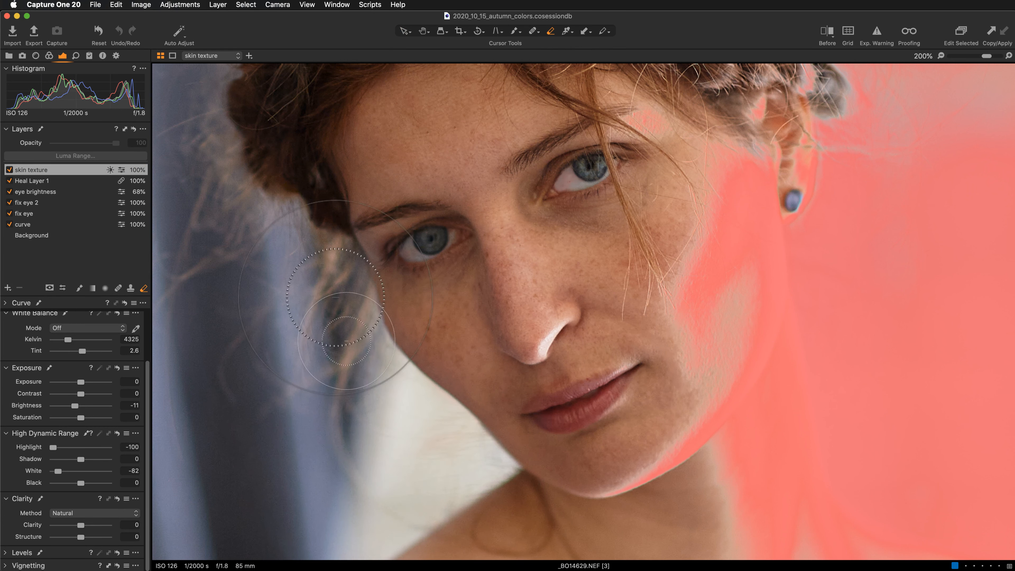
pyautogui.moveTo(488, 237); pyautogui.dragTo(356, 444)
pyautogui.press('super+0')
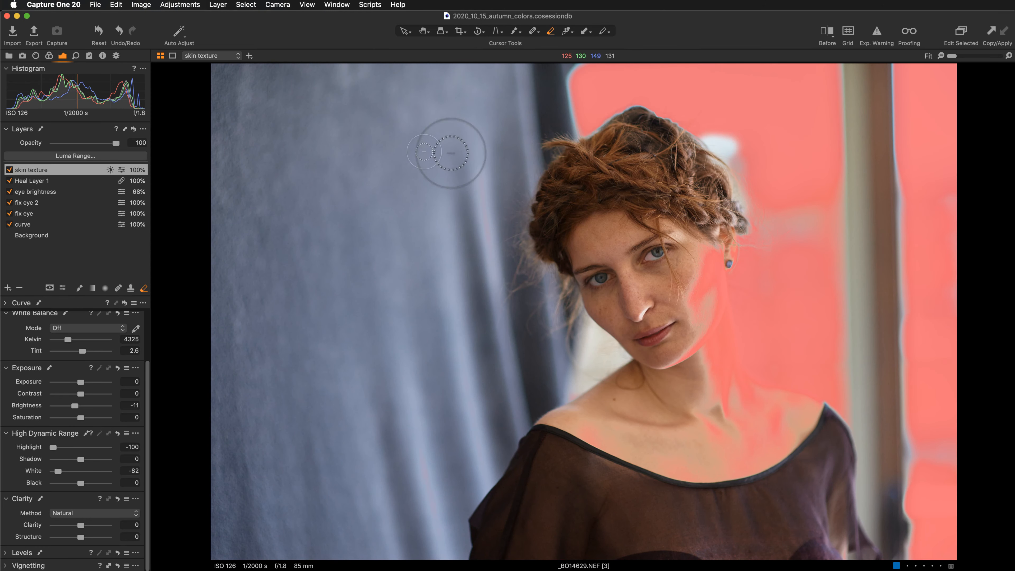
pyautogui.rightClick(553, 116)
pyautogui.moveTo(550, 122); pyautogui.dragTo(561, 123)
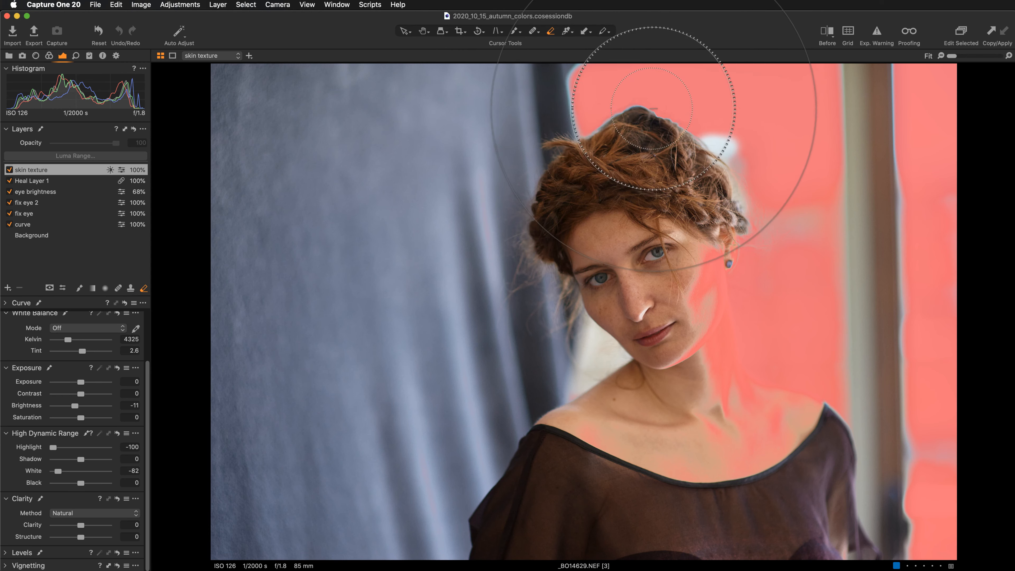
pyautogui.moveTo(652, 108)
pyautogui.mouseDown()
pyautogui.moveTo(772, 120)
pyautogui.moveTo(714, 97)
pyautogui.moveTo(804, 103)
pyautogui.moveTo(802, 123)
pyautogui.moveTo(765, 141)
pyautogui.moveTo(812, 230)
pyautogui.moveTo(877, 154)
pyautogui.moveTo(900, 157)
pyautogui.moveTo(917, 102)
pyautogui.mouseUp()
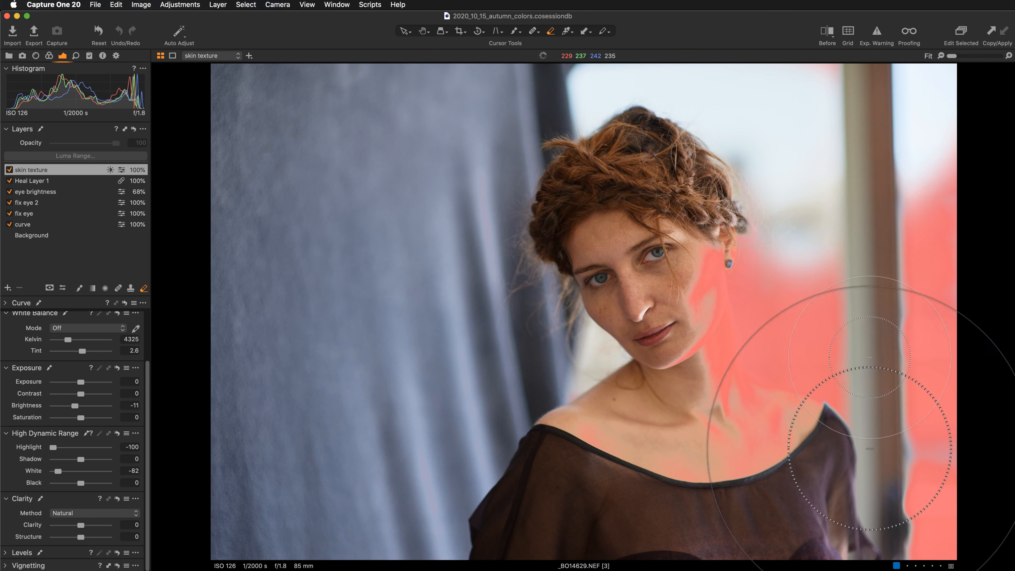
pyautogui.moveTo(870, 449)
pyautogui.mouseDown()
pyautogui.moveTo(939, 216)
pyautogui.moveTo(908, 468)
pyautogui.moveTo(879, 476)
pyautogui.mouseUp()
# Step: Shrink the eraser, hide the mask and turn the skin texture layer off and on to compare the face up close
pyautogui.press('super+alt+0')
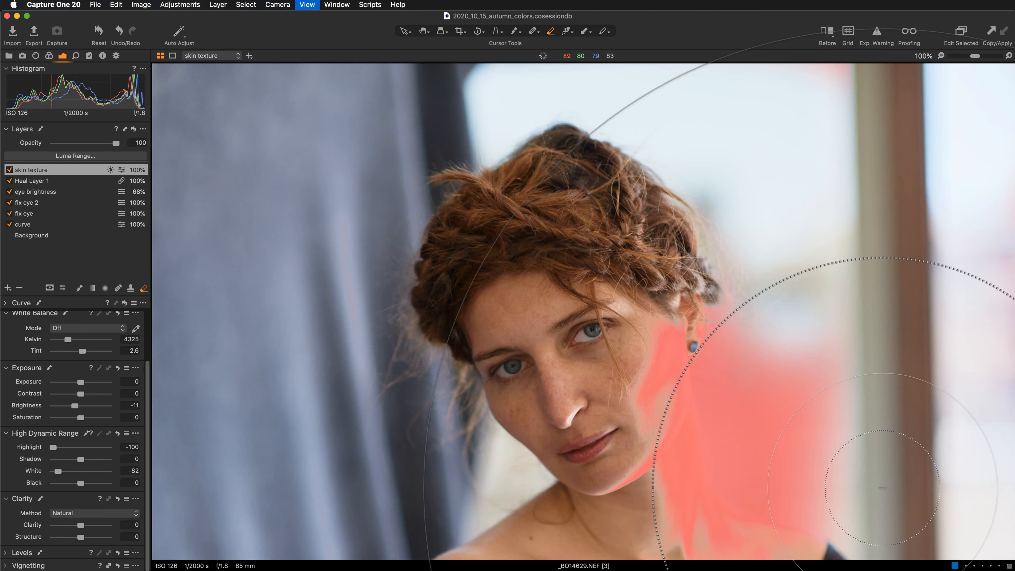
pyautogui.press('super+plus')
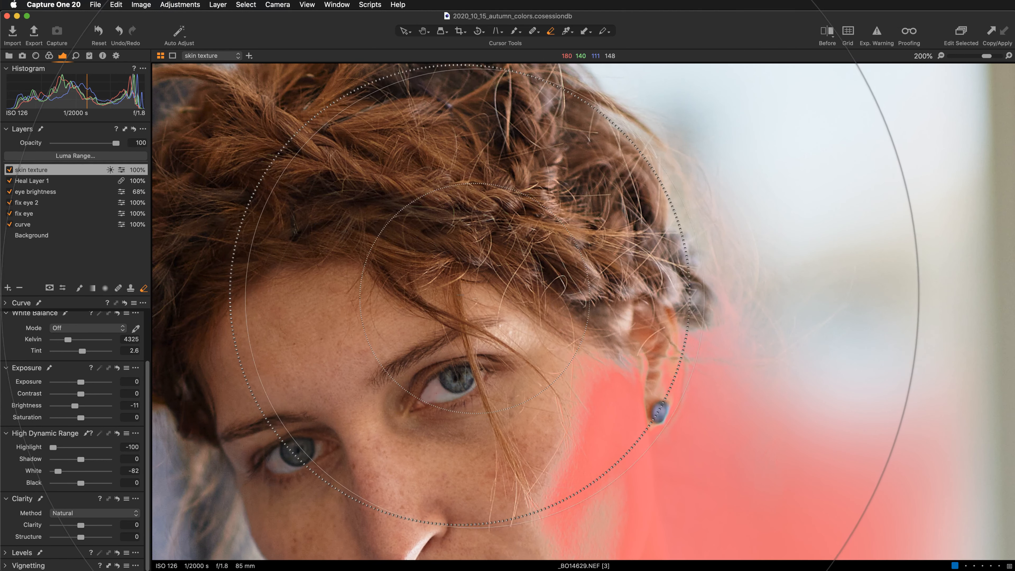
pyautogui.rightClick(443, 304)
pyautogui.moveTo(450, 306); pyautogui.dragTo(430, 306)
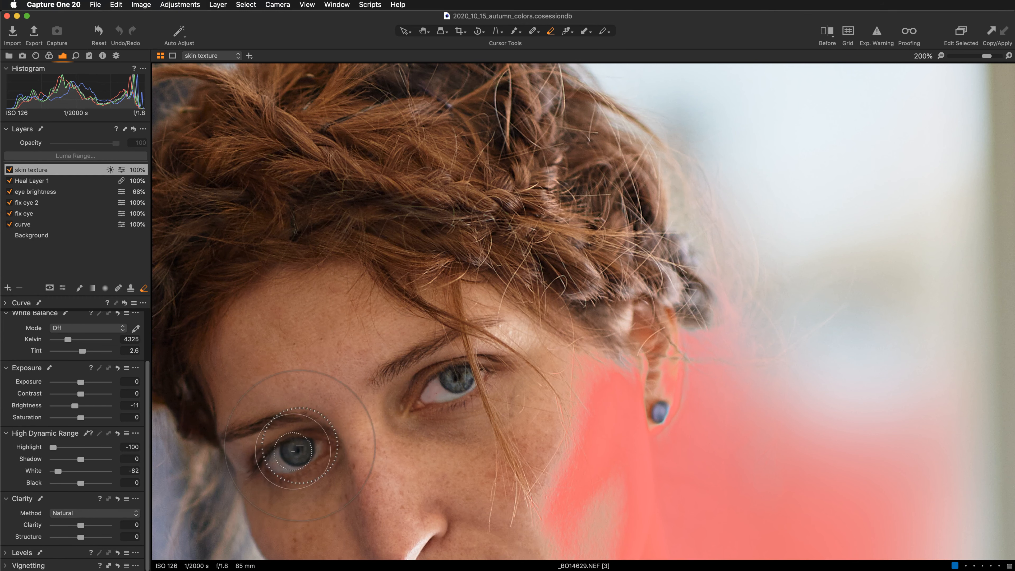
pyautogui.moveTo(357, 467); pyautogui.dragTo(425, 247)
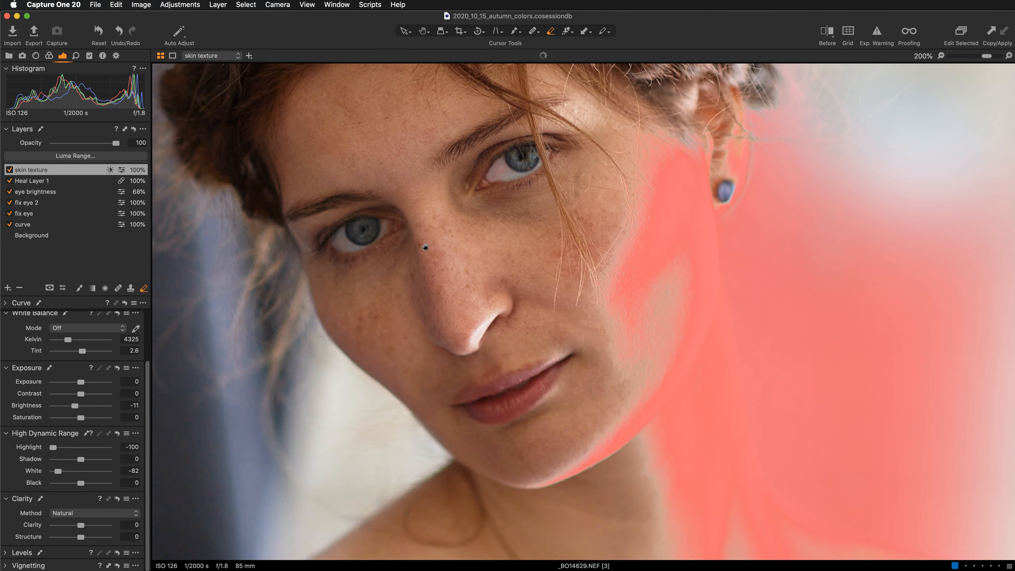
pyautogui.press('m')
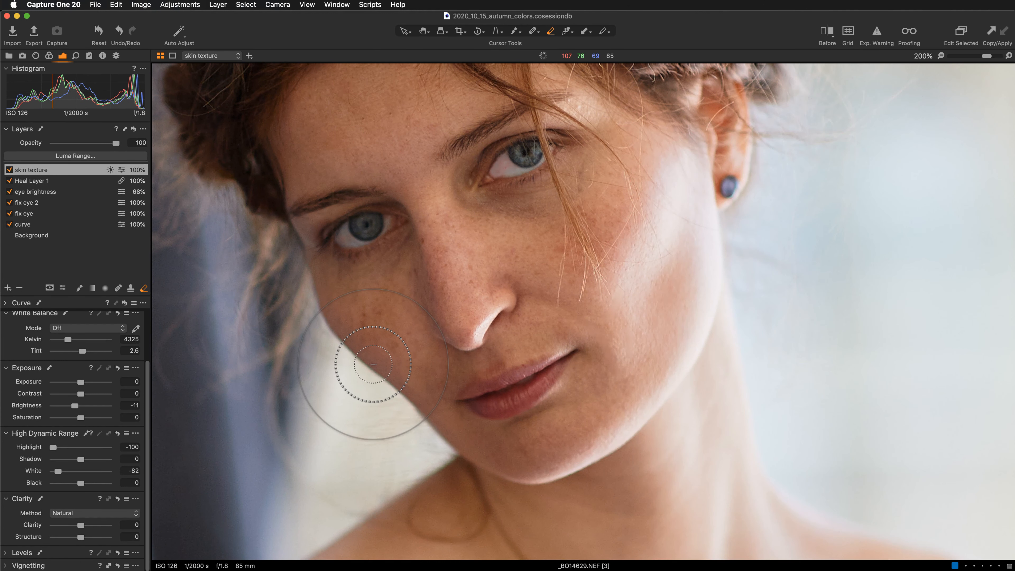
pyautogui.click(9, 170)
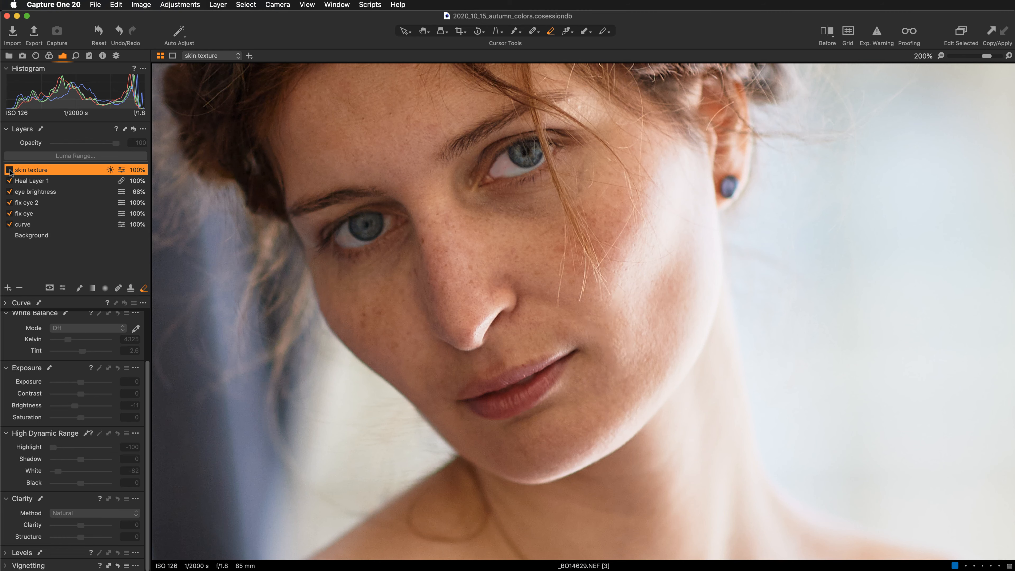
pyautogui.click(9, 170)
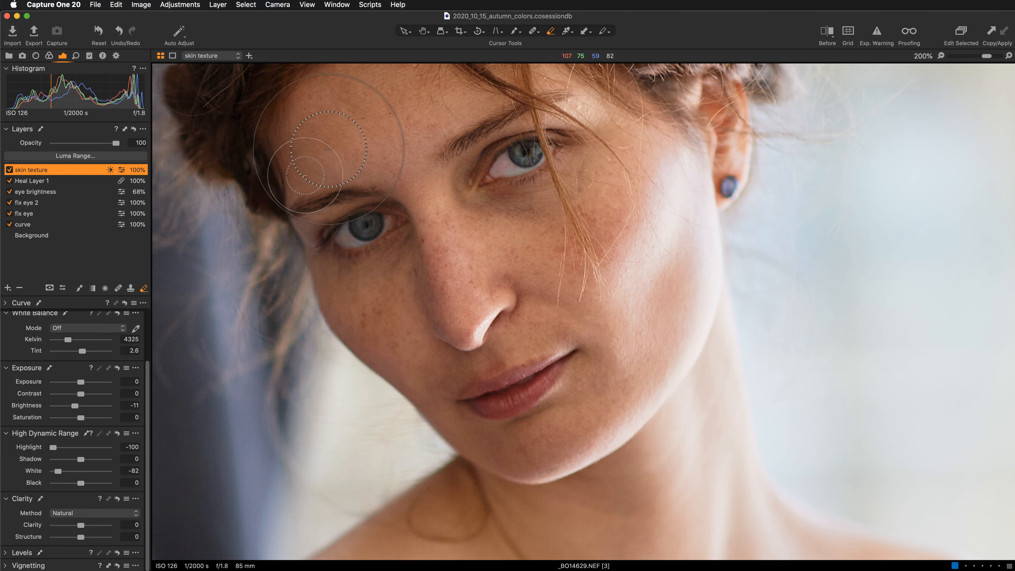
pyautogui.moveTo(392, 264); pyautogui.dragTo(413, 277)
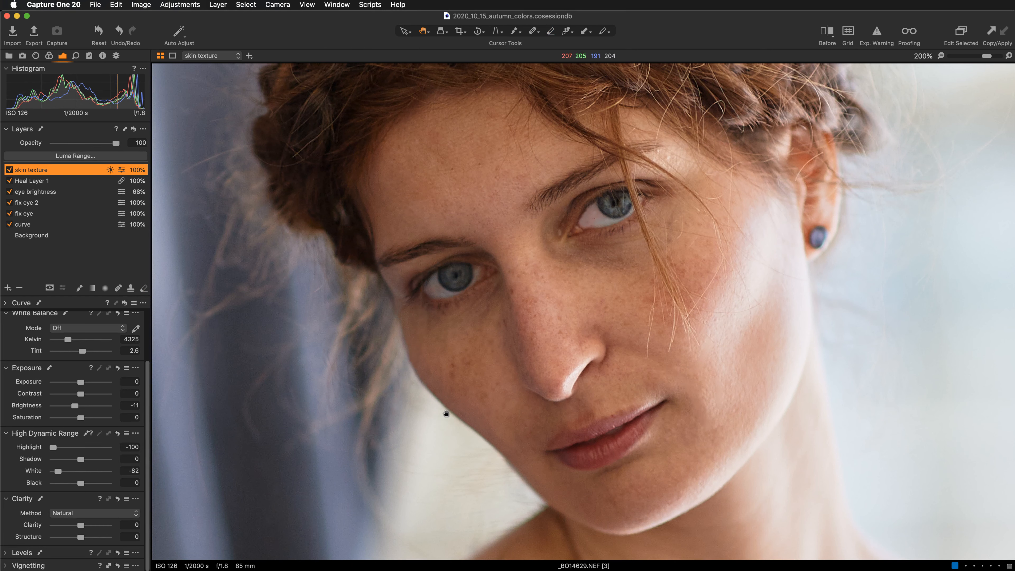
# Step: Compare the edited portrait with the original in a split before/after view, moving the divider across the face to the curtain, and close the comparison
pyautogui.press('super+minus')
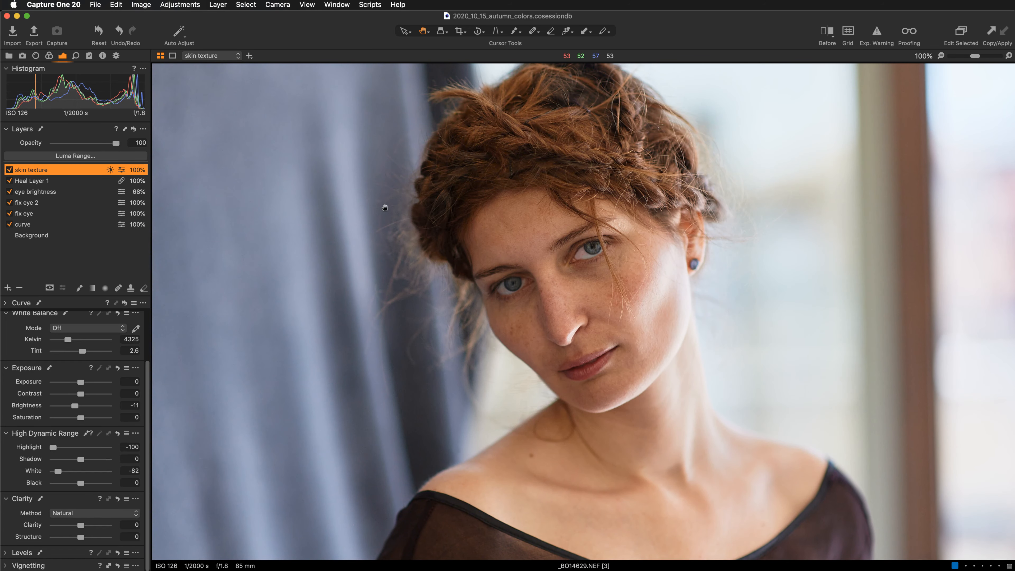
pyautogui.scroll(-5, 416, 362)
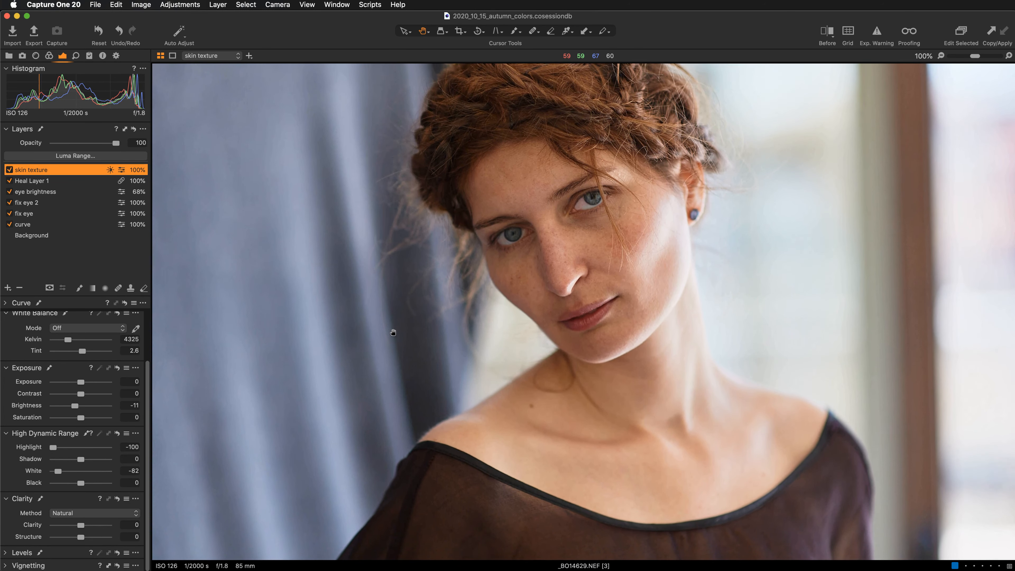
pyautogui.scroll(3, 392, 313)
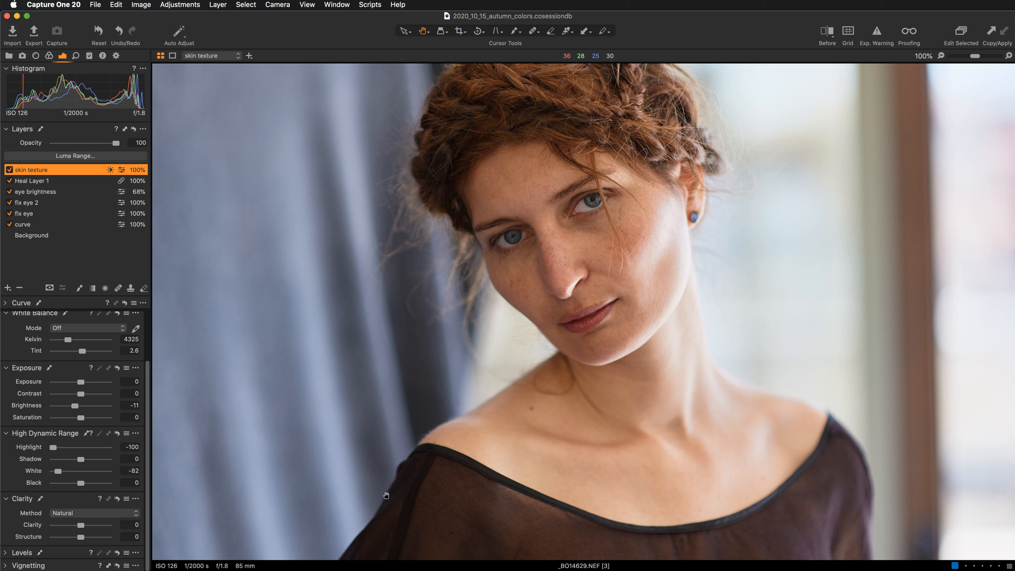
pyautogui.press('y')
pyautogui.moveTo(715, 312); pyautogui.dragTo(215, 382)
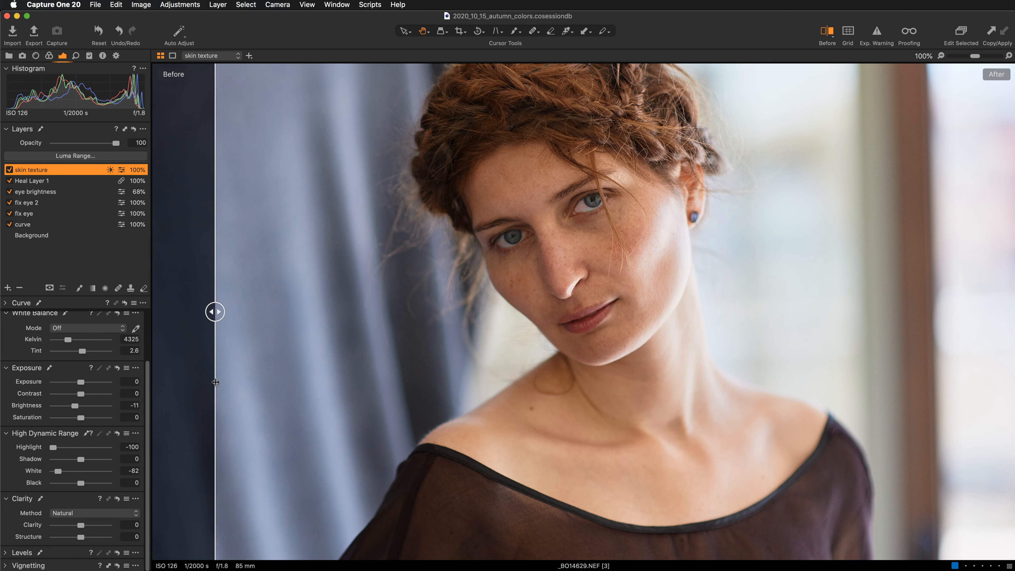
pyautogui.press('y')
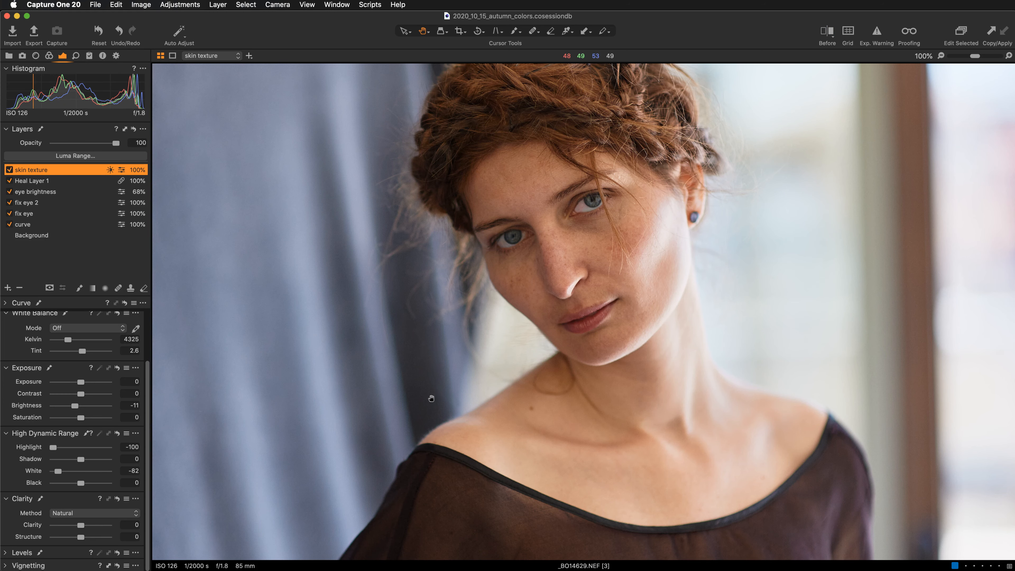
pyautogui.scroll(-2, 426, 384)
pyautogui.moveTo(426, 385); pyautogui.dragTo(421, 346)
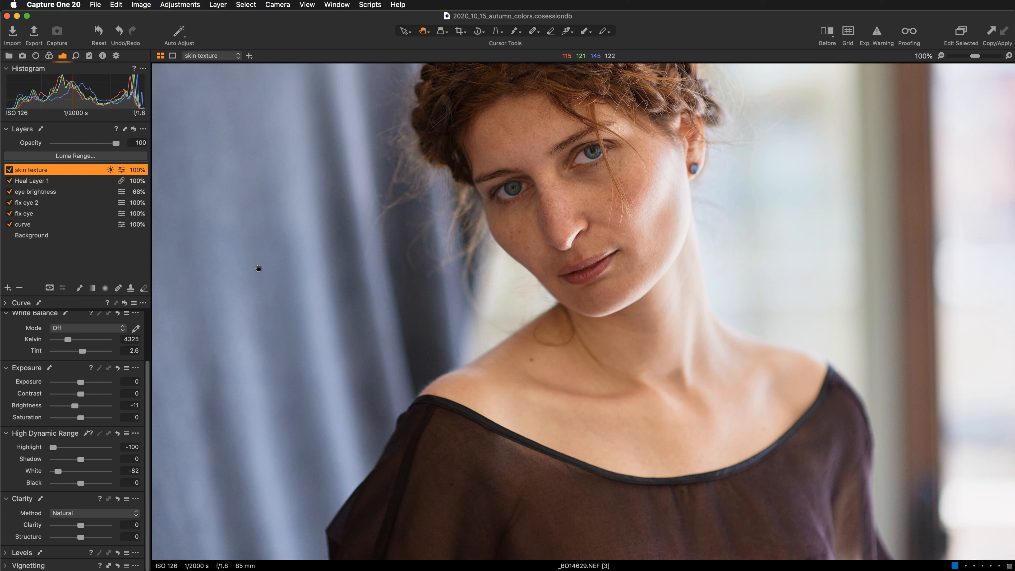
# Step: Add a new filled adjustment layer above the skin texture layer and name it dodging
pyautogui.click(7, 288)
pyautogui.click(21, 296)
pyautogui.write('dodging')
pyautogui.press('Return')
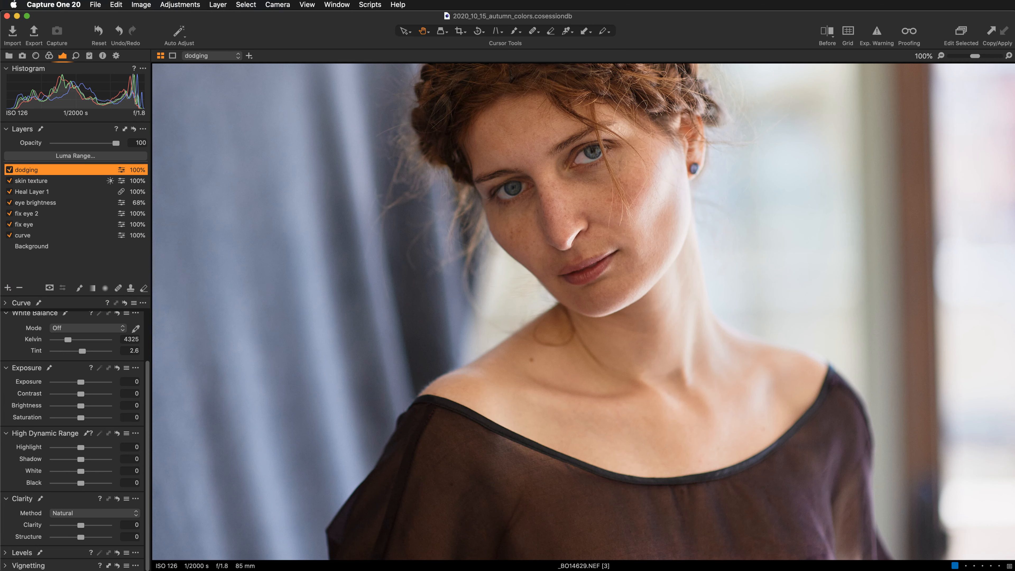
# Step: Add a second filled adjustment layer on top of the stack and name it burning
pyautogui.click(7, 288)
pyautogui.click(36, 301)
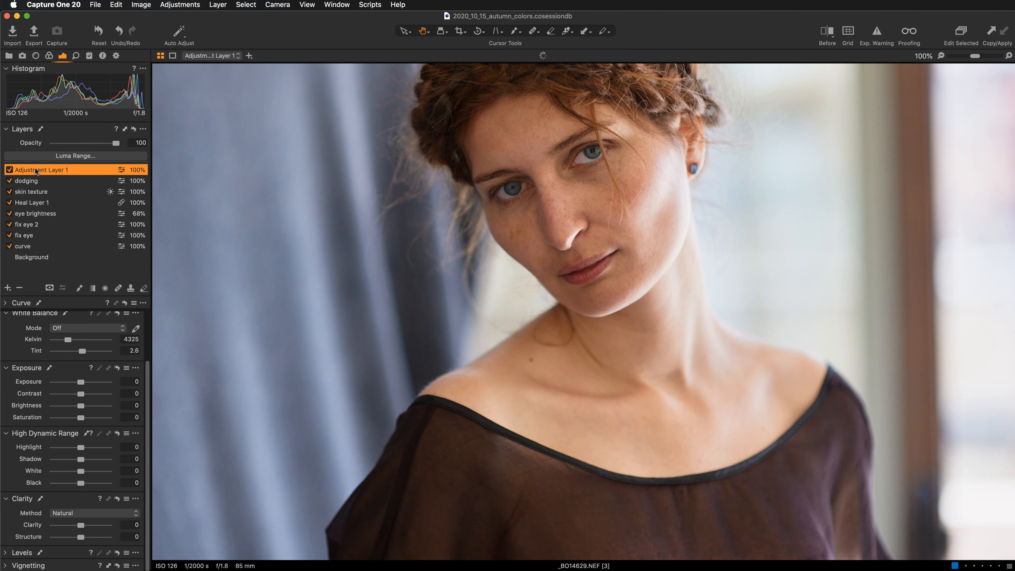
pyautogui.doubleClick(36, 171)
pyautogui.write('burn')
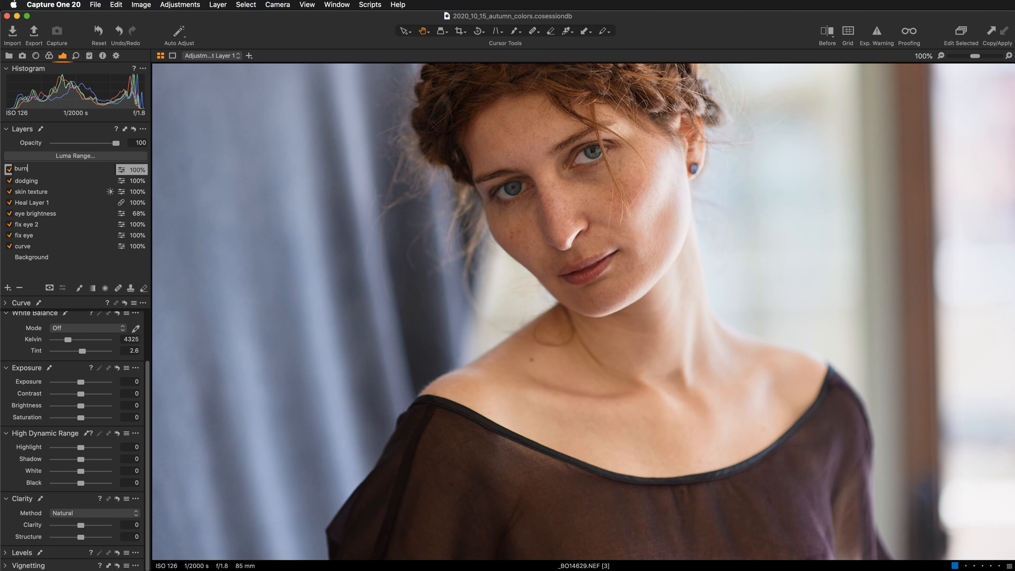
pyautogui.write('ing')
pyautogui.press('Return')
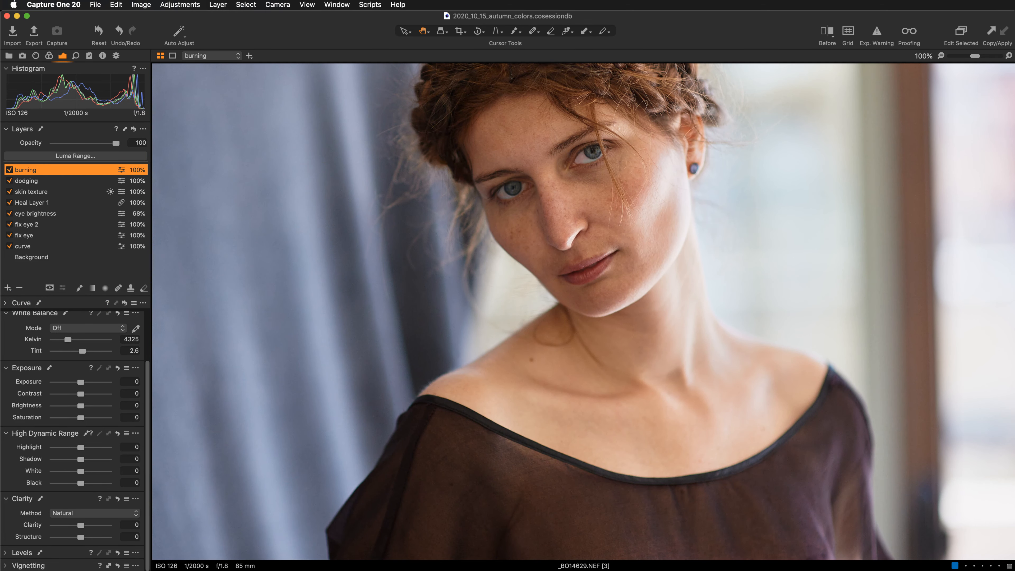
# Step: Brighten the dodging layer with a Luma curve point at about input 82, output 133, and invert its mask
pyautogui.click(53, 182)
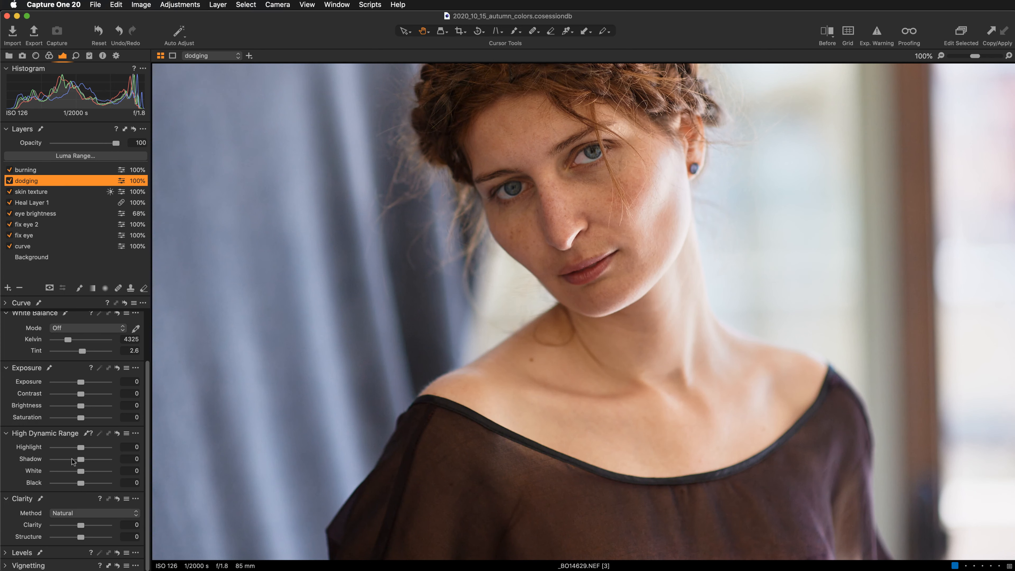
pyautogui.click(5, 304)
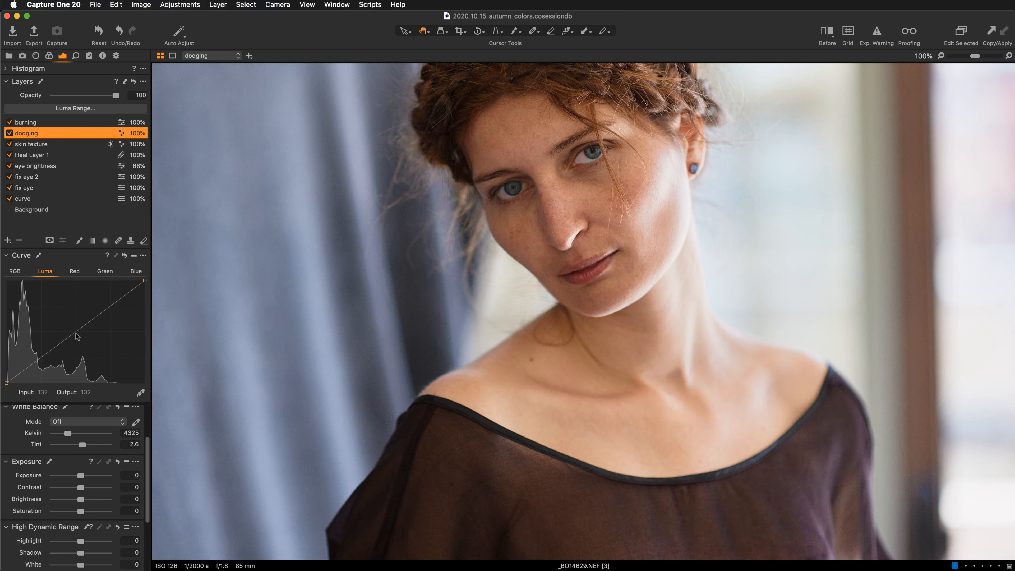
pyautogui.moveTo(69, 338); pyautogui.dragTo(57, 323)
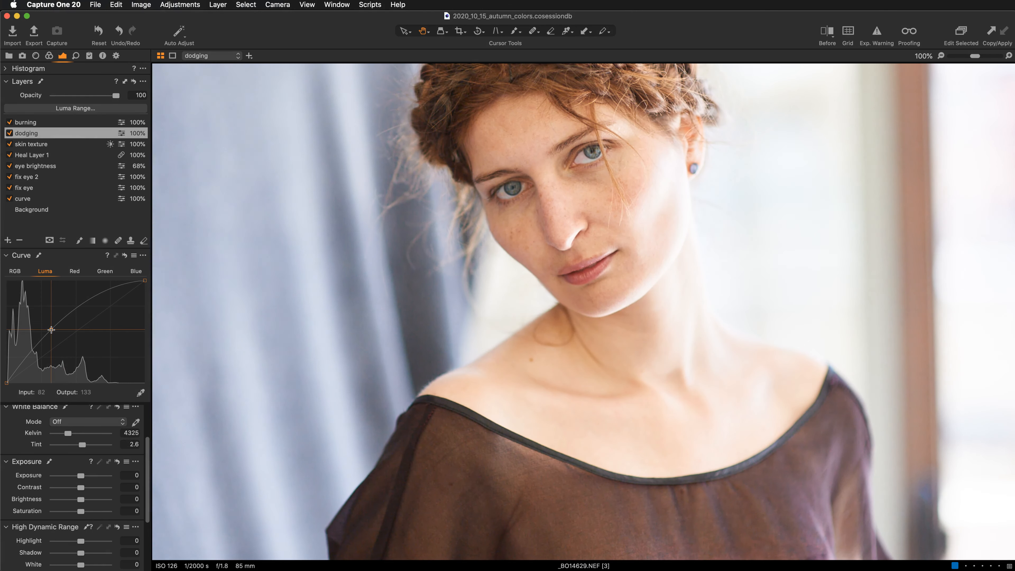
pyautogui.click(51, 331)
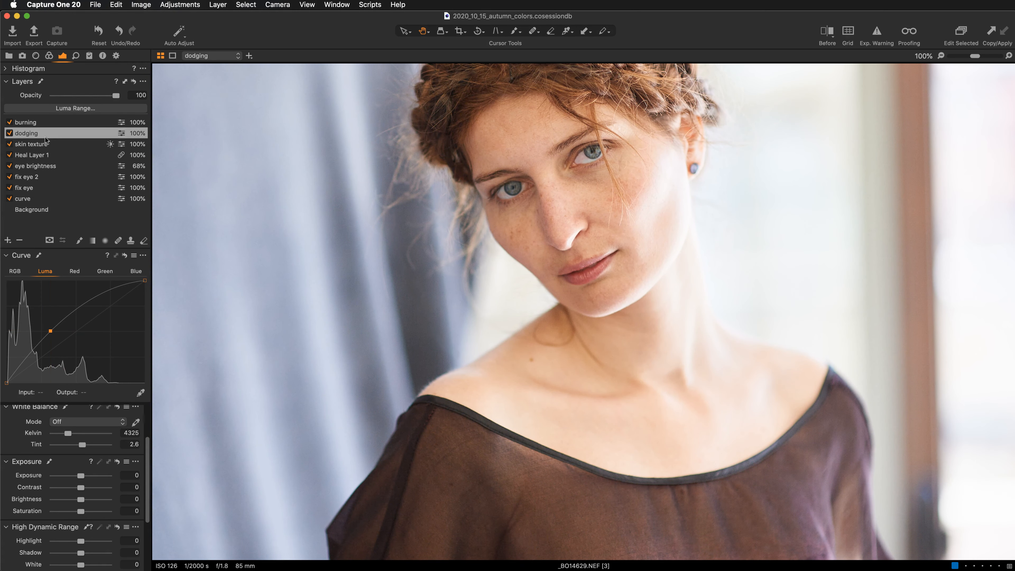
pyautogui.rightClick(53, 133)
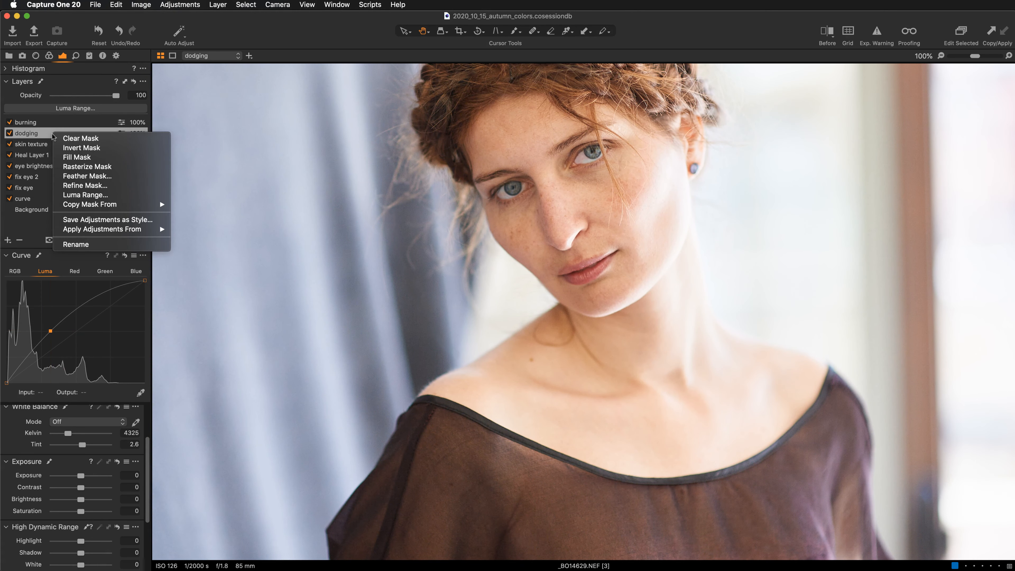
pyautogui.click(76, 149)
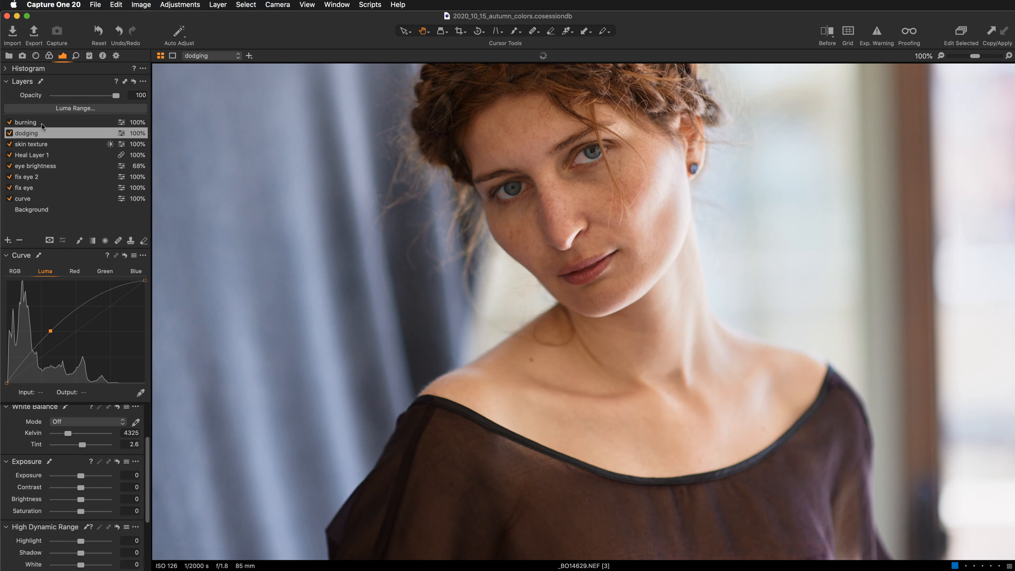
# Step: Darken the burning layer by pulling the middle of its Luma curve down, and invert the layer's mask
pyautogui.click(41, 123)
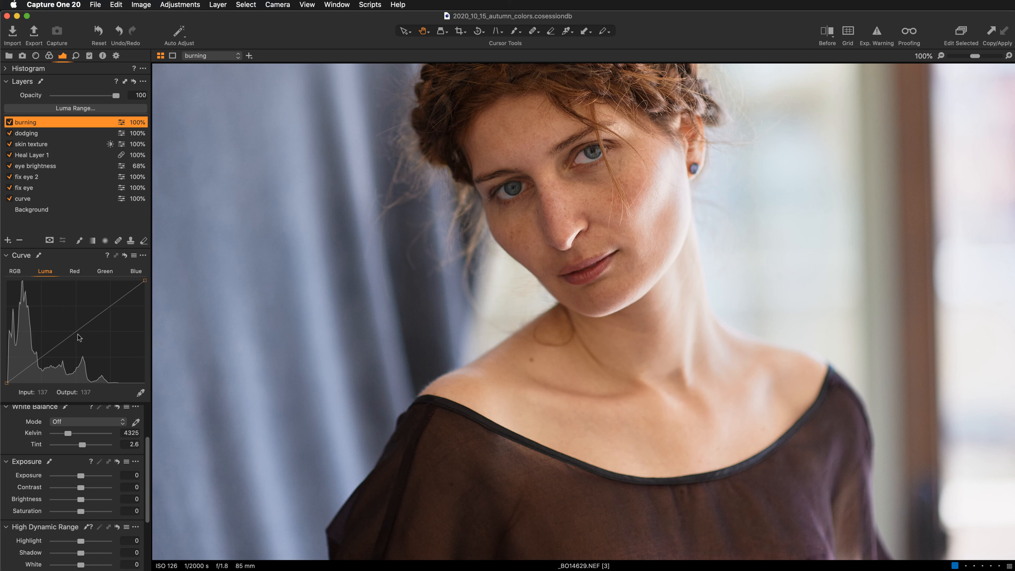
pyautogui.moveTo(82, 327); pyautogui.dragTo(86, 342)
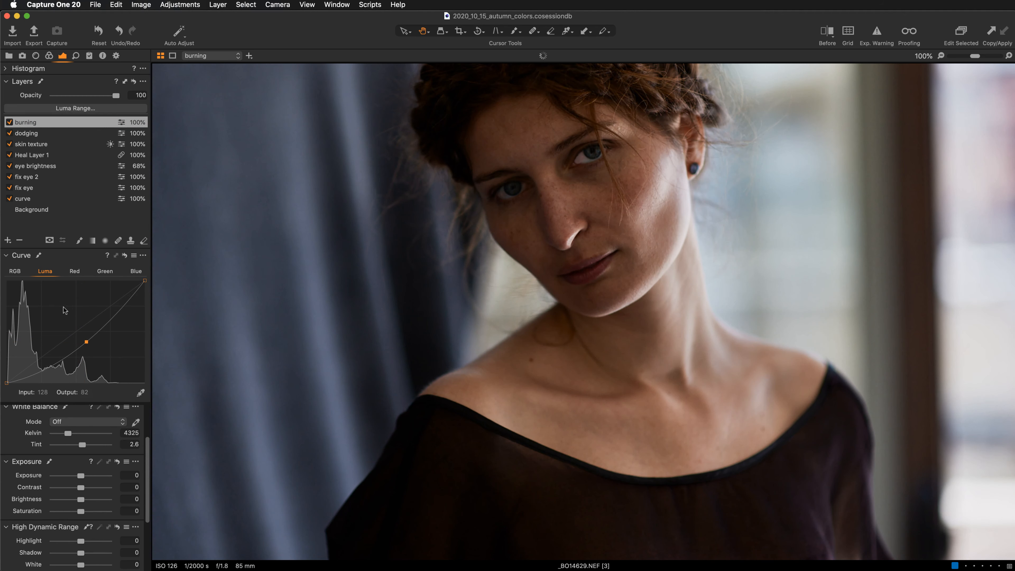
pyautogui.rightClick(39, 121)
pyautogui.click(58, 137)
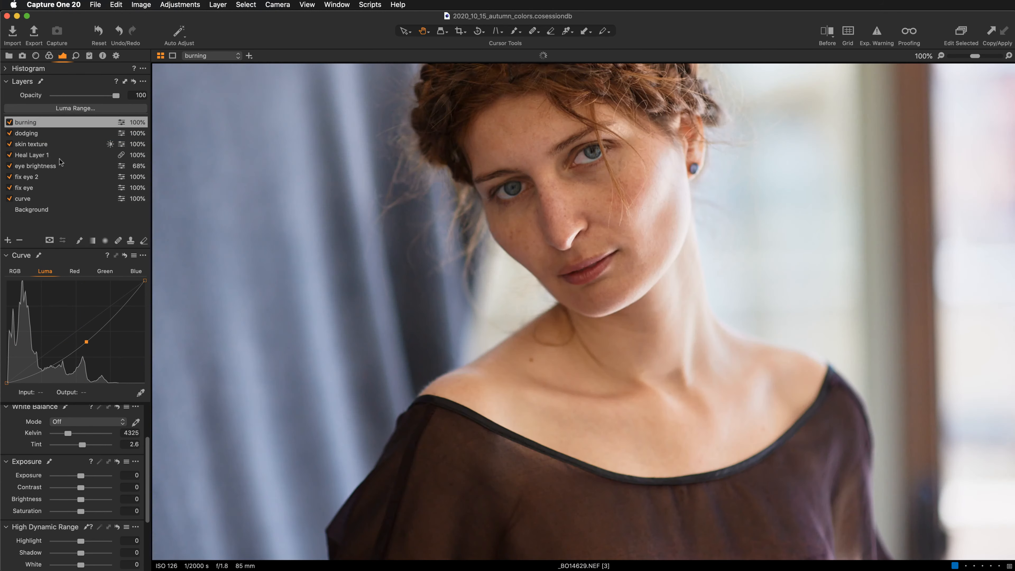
# Step: Select the dodging layer and set the mask brush's flow to 5 for gradual painting on the face
pyautogui.click(49, 134)
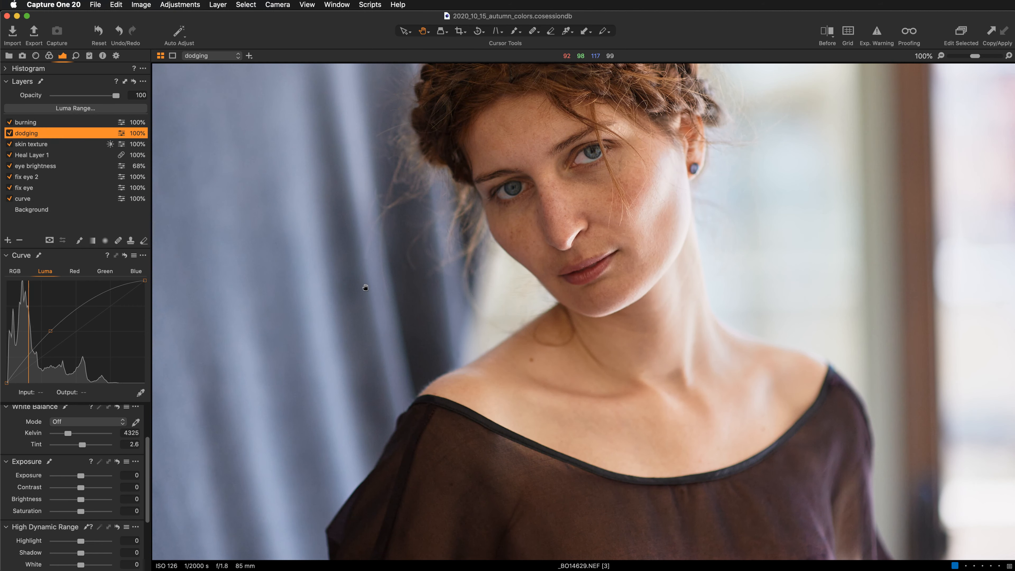
pyautogui.press('super+plus')
pyautogui.scroll(5, 395, 290)
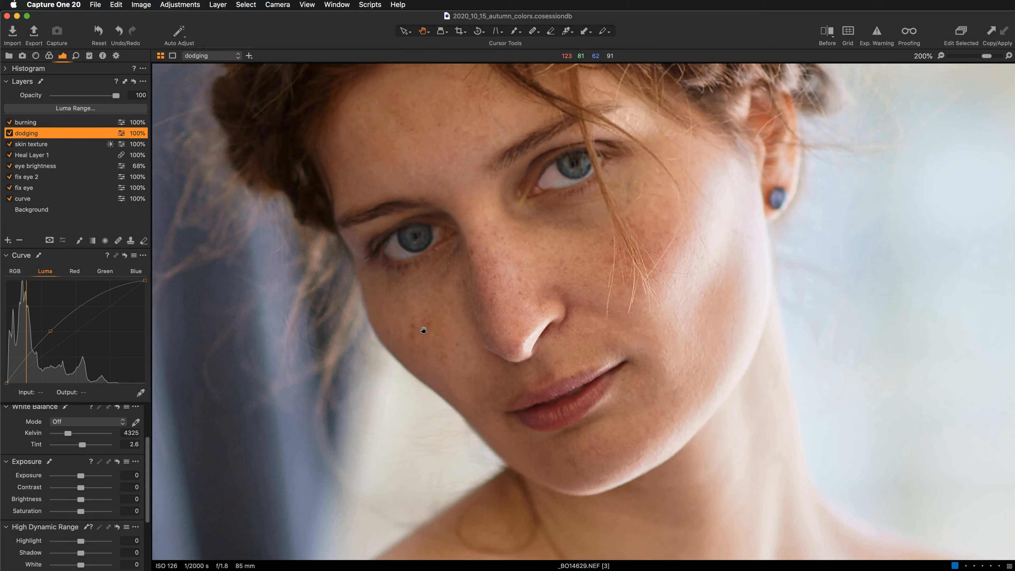
pyautogui.moveTo(379, 316)
pyautogui.mouseDown()
pyautogui.moveTo(394, 326)
pyautogui.moveTo(387, 306)
pyautogui.mouseUp()
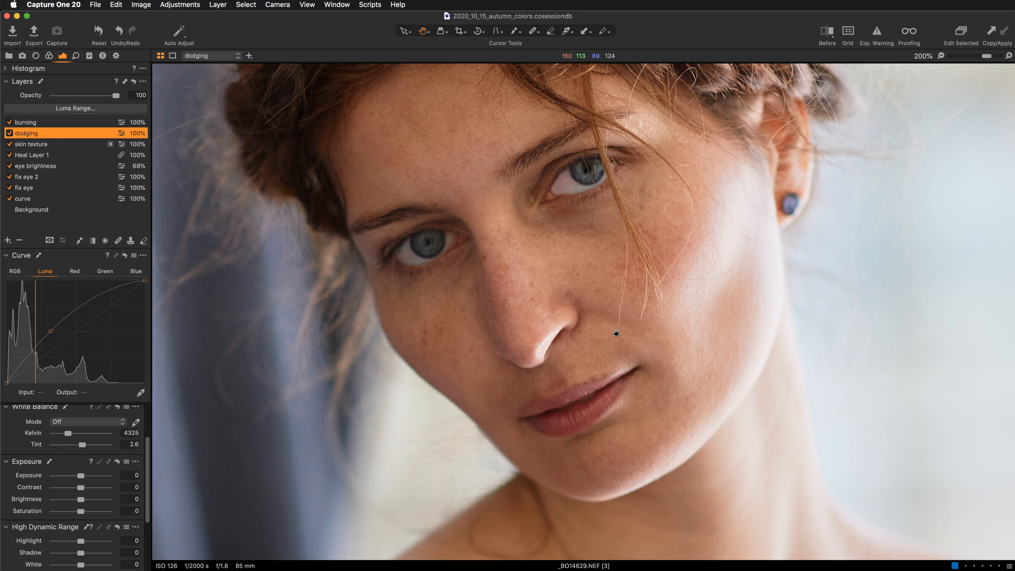
pyautogui.scroll(-2, 582, 331)
pyautogui.scroll(-2, 582, 332)
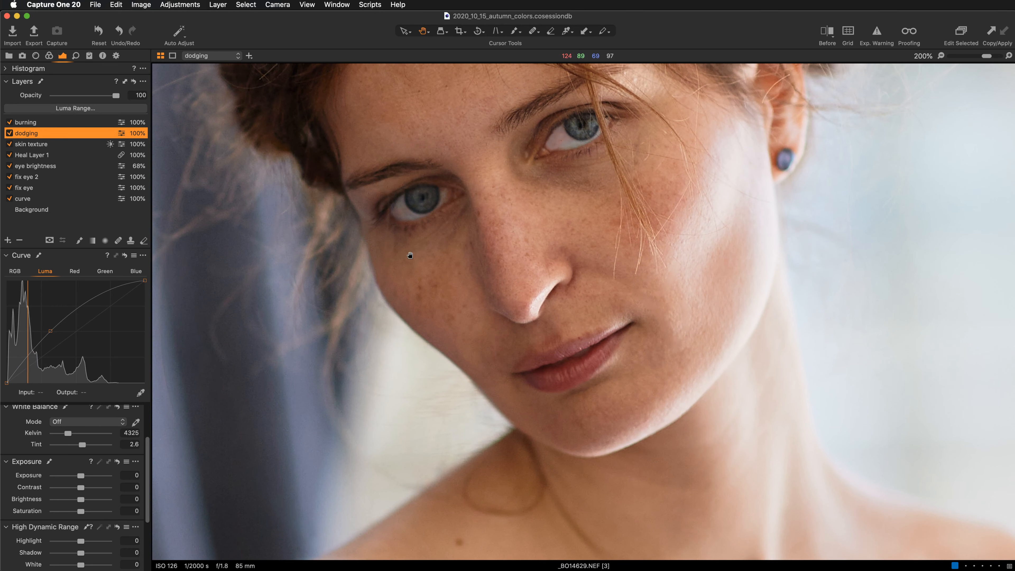
pyautogui.moveTo(420, 256); pyautogui.dragTo(409, 288)
pyautogui.press('b')
pyautogui.rightClick(319, 276)
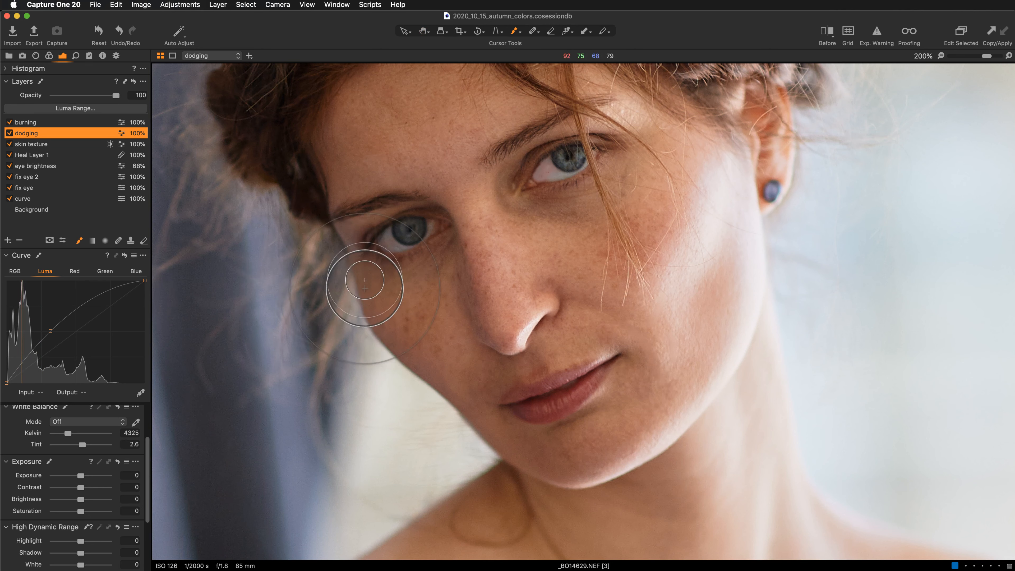
pyautogui.rightClick(322, 286)
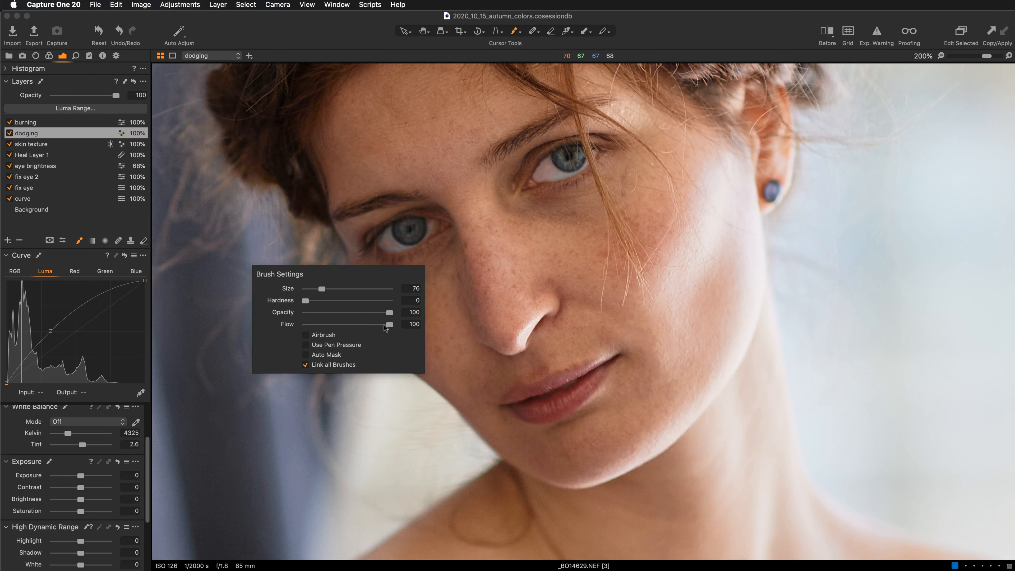
pyautogui.moveTo(384, 327); pyautogui.dragTo(308, 332)
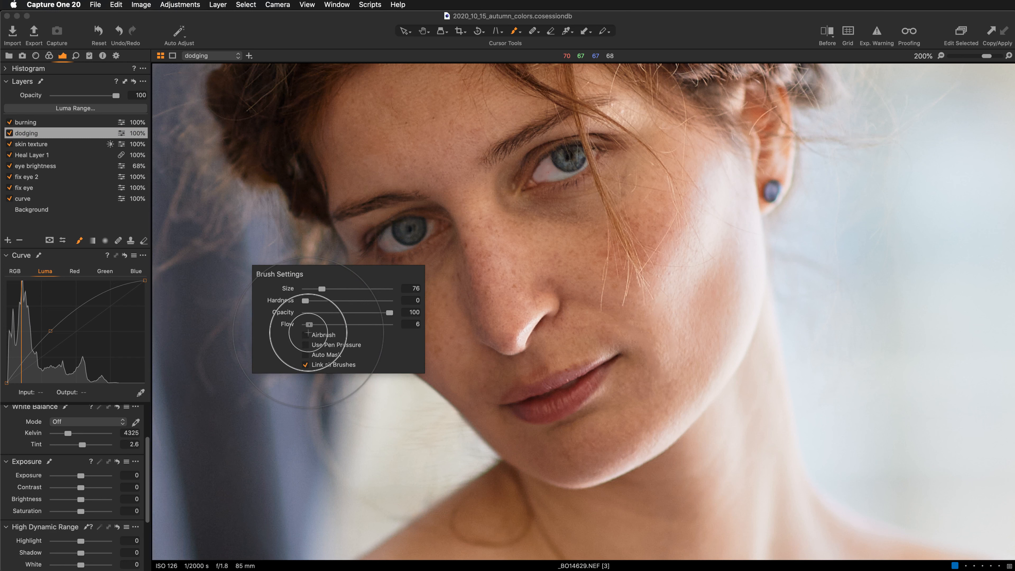
pyautogui.moveTo(308, 332); pyautogui.dragTo(307, 333)
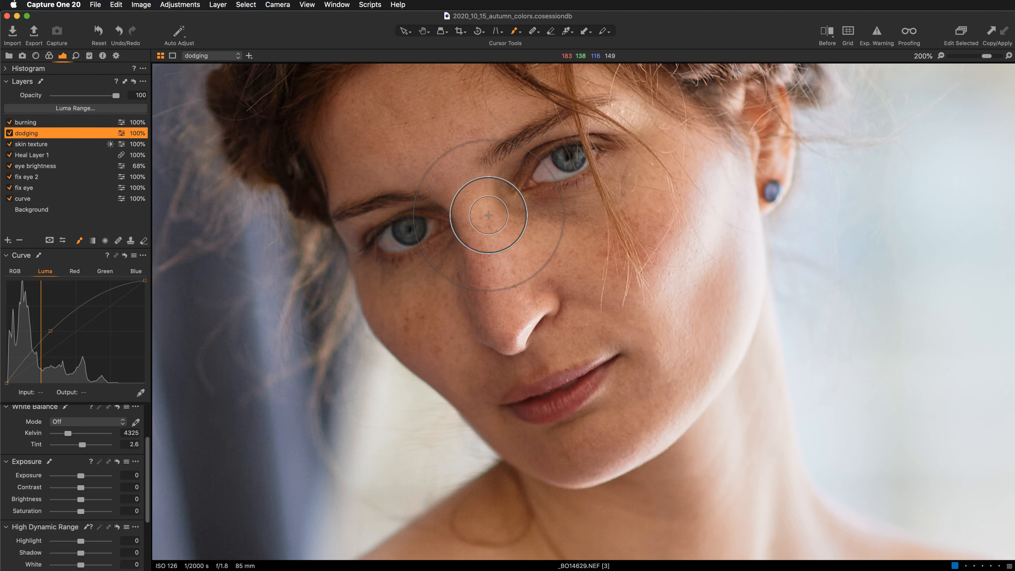
# Step: Reduce the mask brush size to 13 and dodge the shadows between the nose bridge and the inner corner of the hair-side eye
pyautogui.press('super+plus')
pyautogui.press('space')
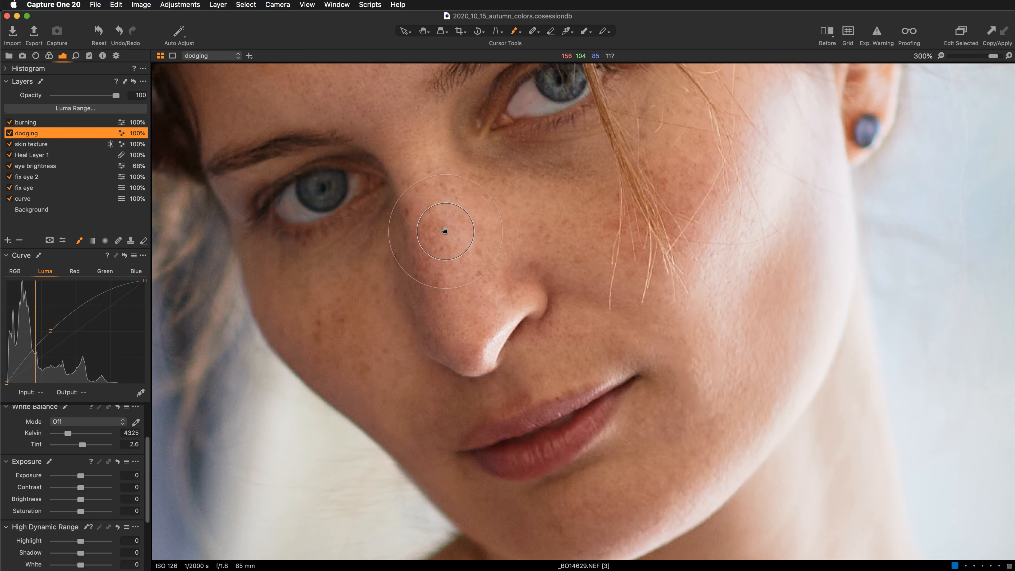
pyautogui.moveTo(444, 231); pyautogui.dragTo(438, 324)
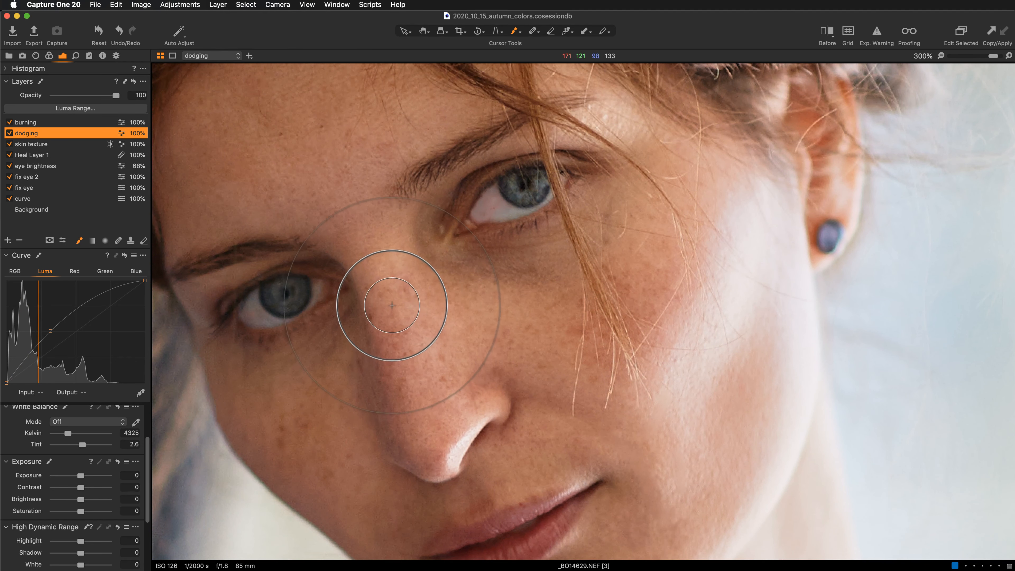
pyautogui.rightClick(382, 300)
pyautogui.moveTo(382, 297); pyautogui.dragTo(372, 296)
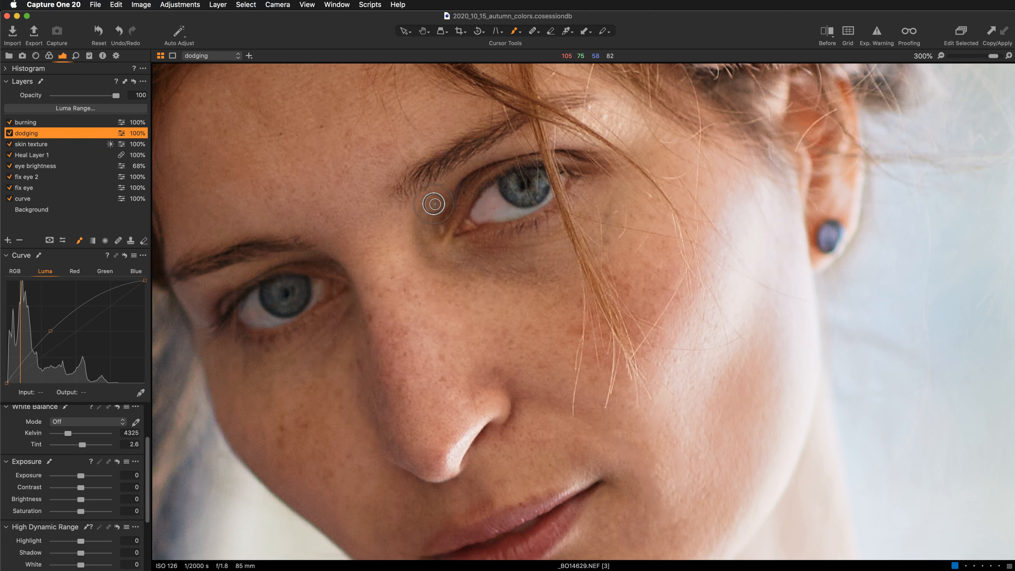
pyautogui.moveTo(419, 208)
pyautogui.mouseDown()
pyautogui.moveTo(426, 236)
pyautogui.moveTo(425, 200)
pyautogui.mouseUp()
pyautogui.moveTo(429, 268); pyautogui.dragTo(430, 276)
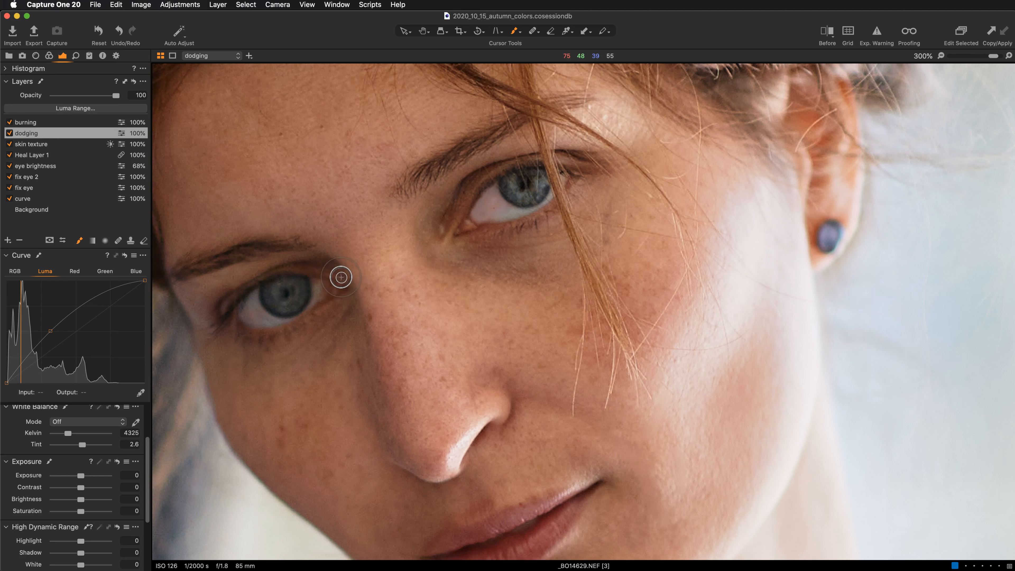
# Step: Set the brush flow to 4 and dodge the shadow under the hair-side eye and the cheek beside the nose
pyautogui.rightClick(380, 300)
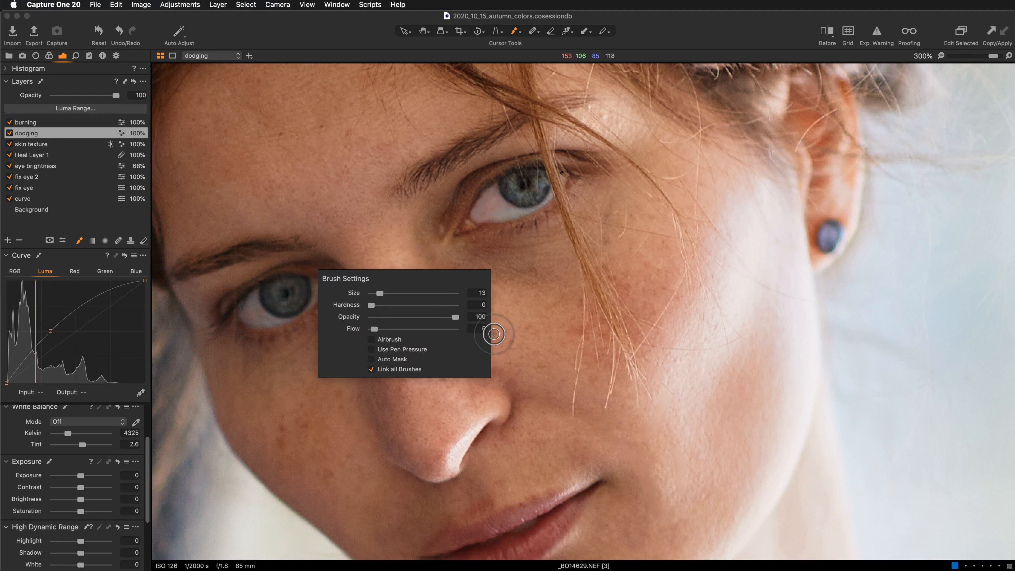
pyautogui.rightClick(407, 307)
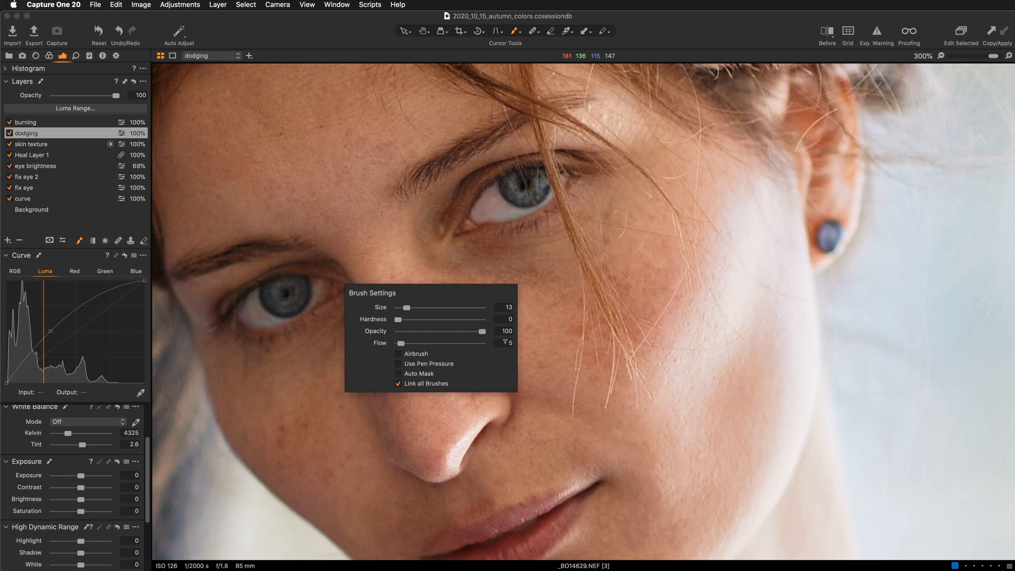
pyautogui.rightClick(511, 365)
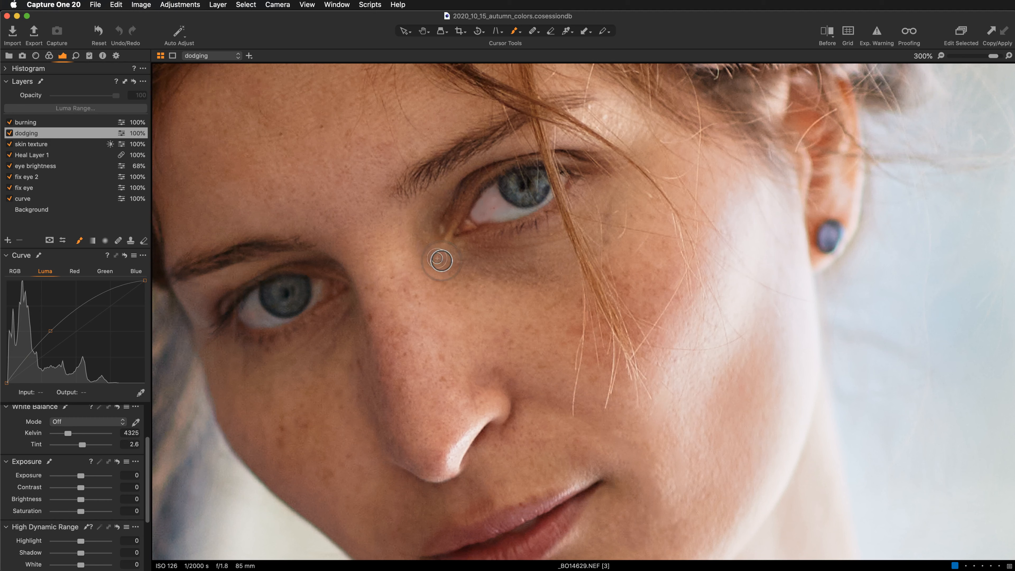
pyautogui.moveTo(436, 252)
pyautogui.mouseDown()
pyautogui.moveTo(478, 288)
pyautogui.moveTo(429, 247)
pyautogui.moveTo(523, 277)
pyautogui.moveTo(524, 287)
pyautogui.mouseUp()
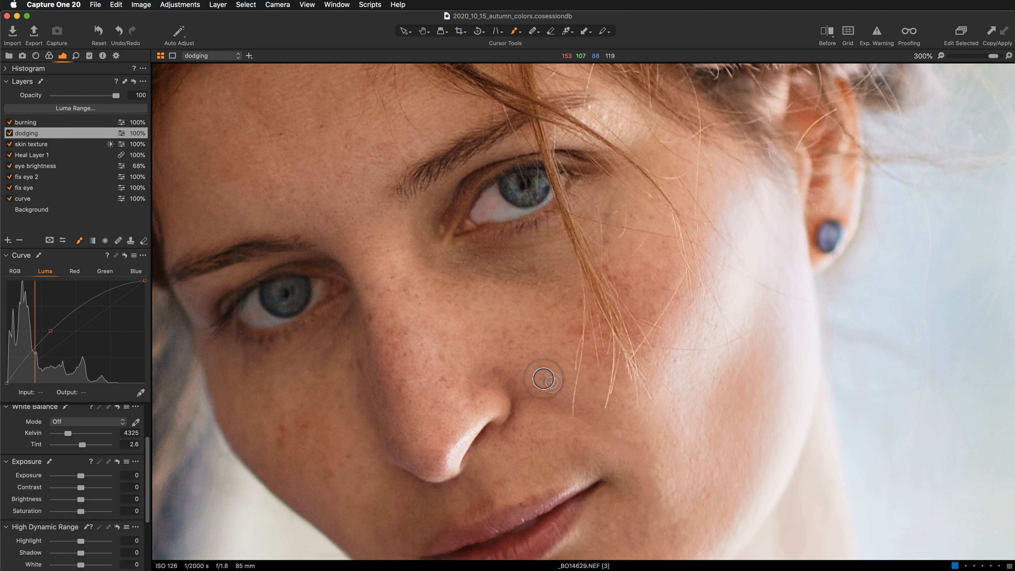
pyautogui.moveTo(537, 361); pyautogui.dragTo(536, 332)
pyautogui.moveTo(454, 249)
pyautogui.mouseDown()
pyautogui.moveTo(541, 249)
pyautogui.moveTo(472, 240)
pyautogui.moveTo(561, 251)
pyautogui.moveTo(527, 242)
pyautogui.moveTo(569, 235)
pyautogui.mouseUp()
# Step: Dodge the under-eye shadow and upper cheek further with a slightly larger brush, and compare with the dodging layer off and on
pyautogui.rightClick(464, 262)
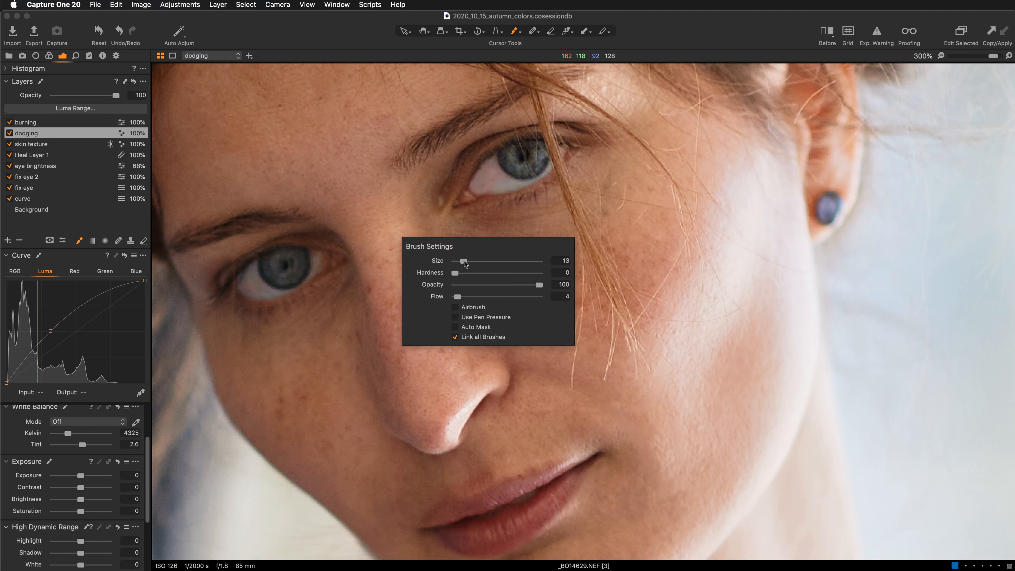
pyautogui.moveTo(447, 239)
pyautogui.mouseDown()
pyautogui.moveTo(473, 240)
pyautogui.moveTo(469, 254)
pyautogui.moveTo(495, 234)
pyautogui.moveTo(428, 226)
pyautogui.moveTo(544, 240)
pyautogui.mouseUp()
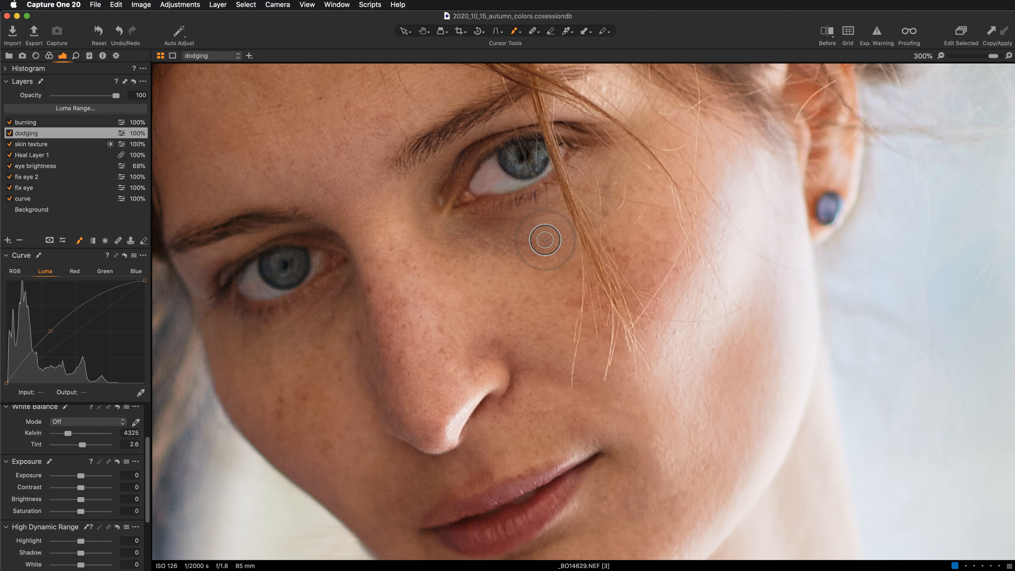
pyautogui.moveTo(474, 222)
pyautogui.mouseDown()
pyautogui.moveTo(565, 221)
pyautogui.moveTo(568, 230)
pyautogui.mouseUp()
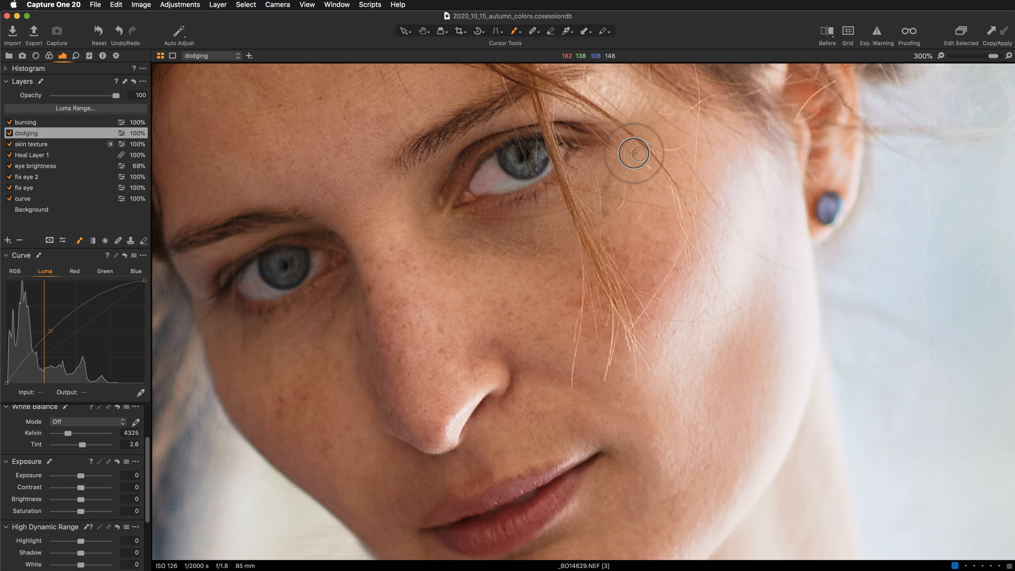
pyautogui.moveTo(493, 250)
pyautogui.mouseDown()
pyautogui.moveTo(600, 256)
pyautogui.moveTo(601, 274)
pyautogui.moveTo(552, 291)
pyautogui.moveTo(557, 310)
pyautogui.moveTo(603, 315)
pyautogui.moveTo(586, 327)
pyautogui.mouseUp()
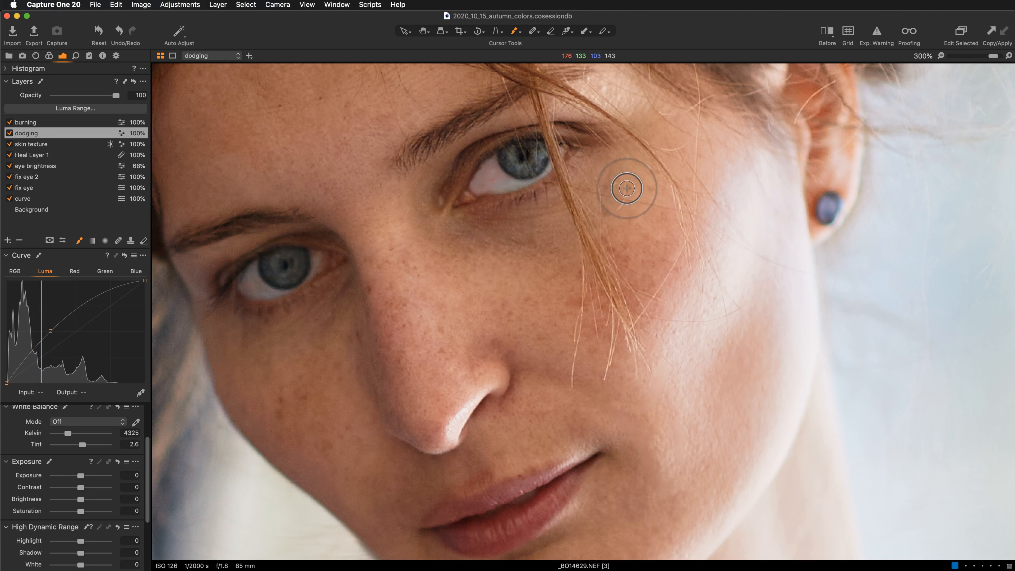
pyautogui.click(10, 133)
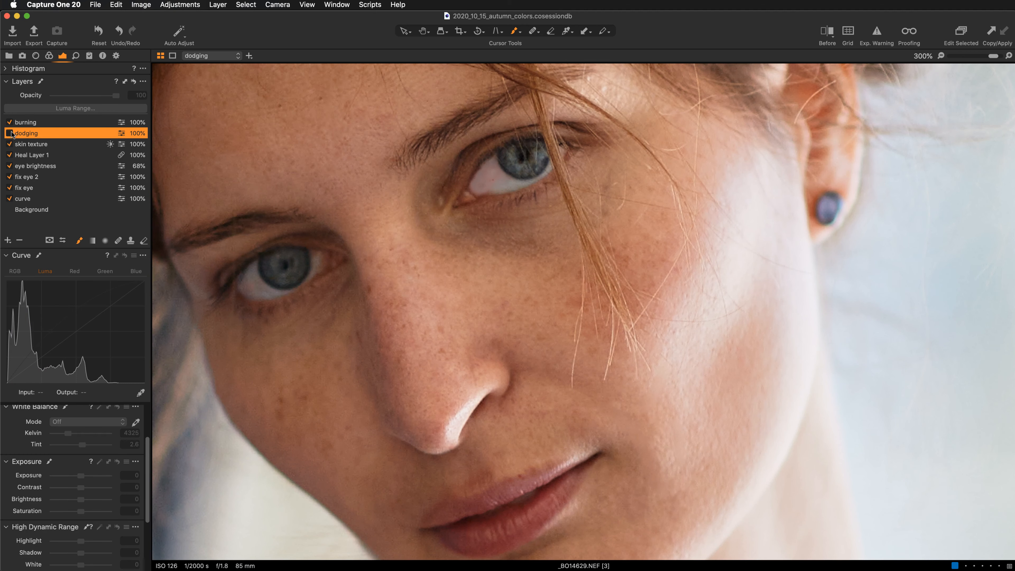
pyautogui.click(10, 133)
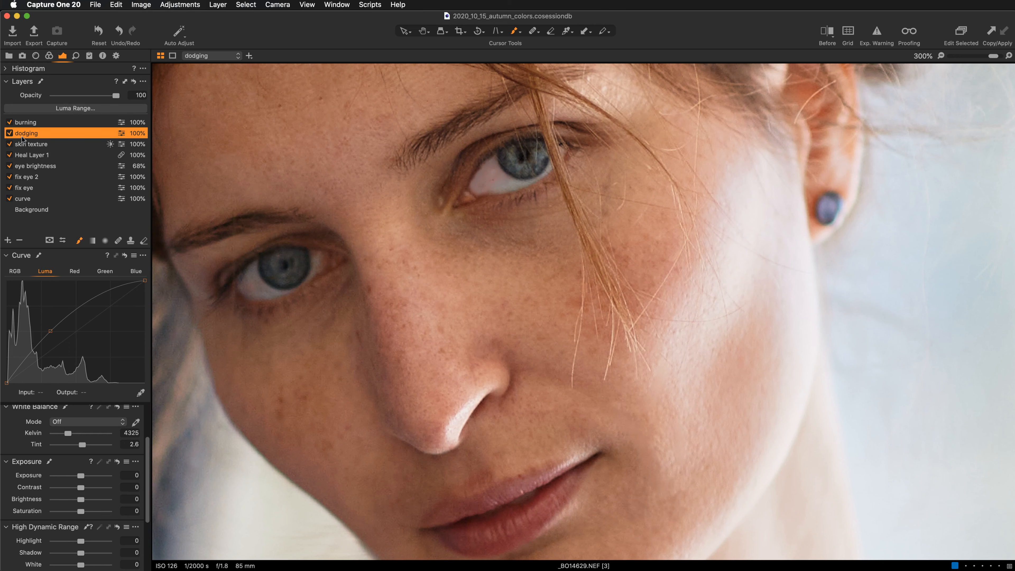
# Step: Compare the portrait with the dodging layer off and on, and dodge the skin above the outer end of the hair-side eyebrow
pyautogui.click(9, 134)
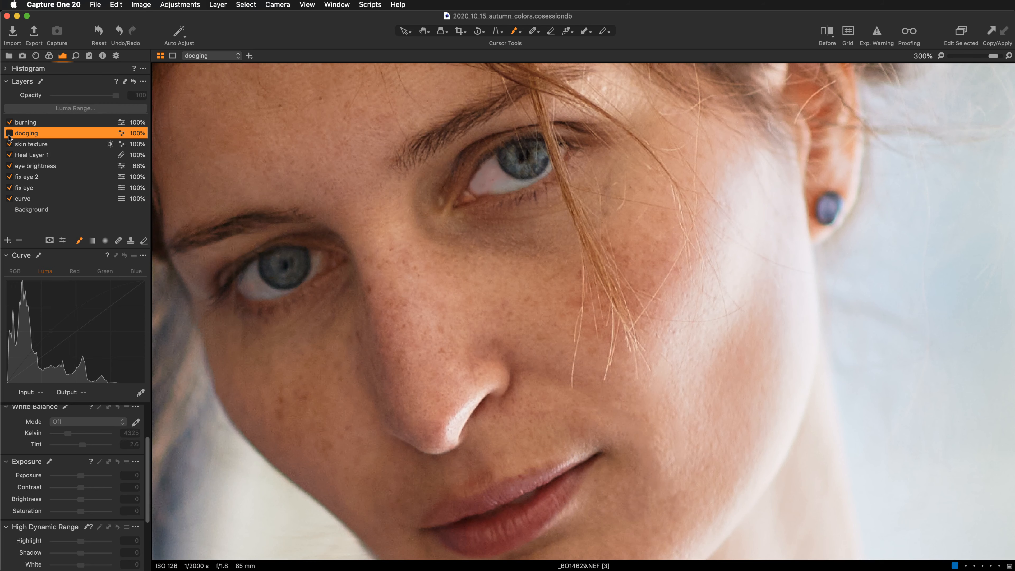
pyautogui.click(10, 133)
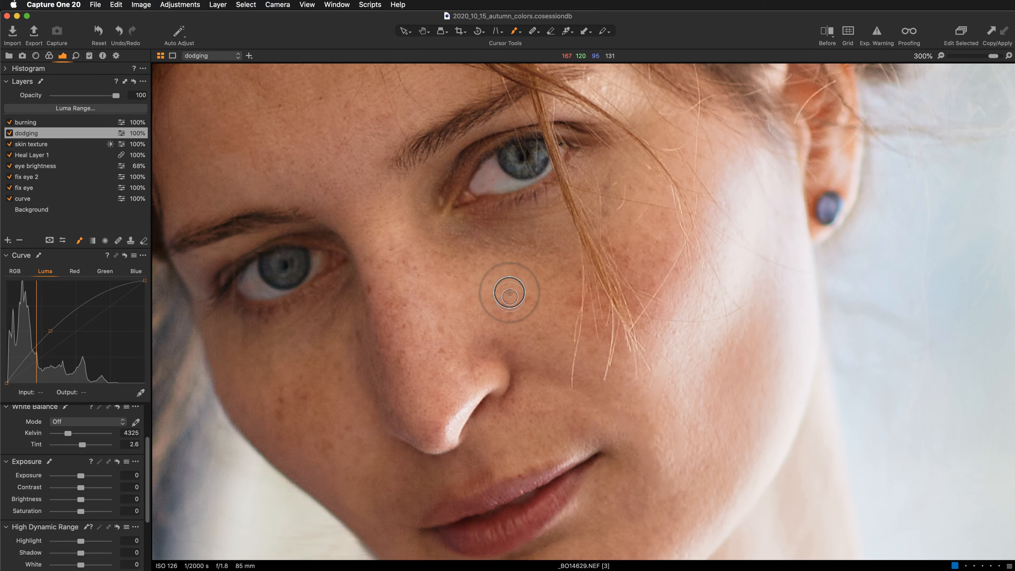
pyautogui.scroll(5, 510, 295)
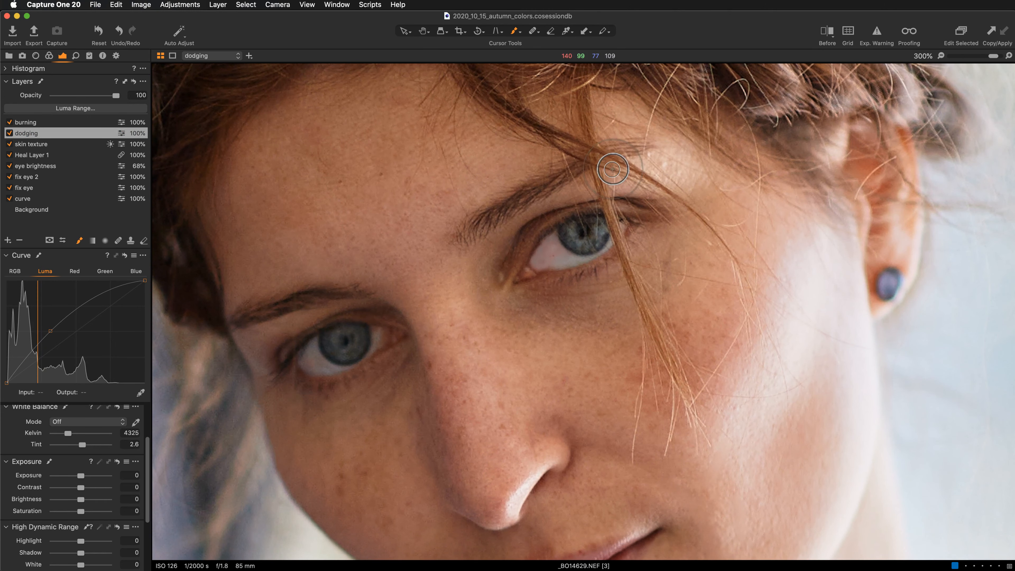
pyautogui.moveTo(615, 165)
pyautogui.mouseDown()
pyautogui.moveTo(668, 149)
pyautogui.moveTo(647, 160)
pyautogui.mouseUp()
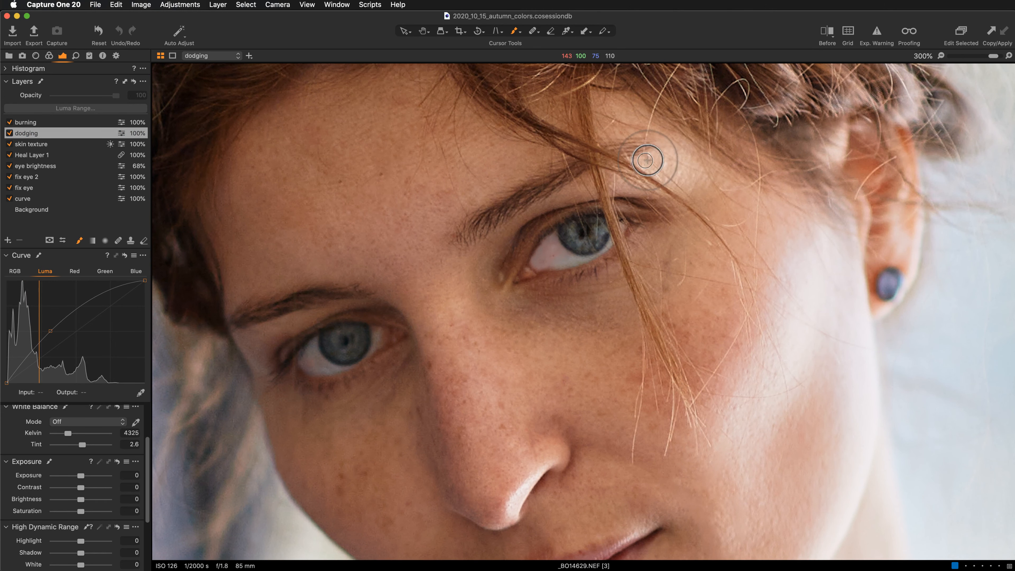
# Step: Dodge the under-eye shadow of the other eye and the dark skin along that side of the nose
pyautogui.scroll(-5, 579, 420)
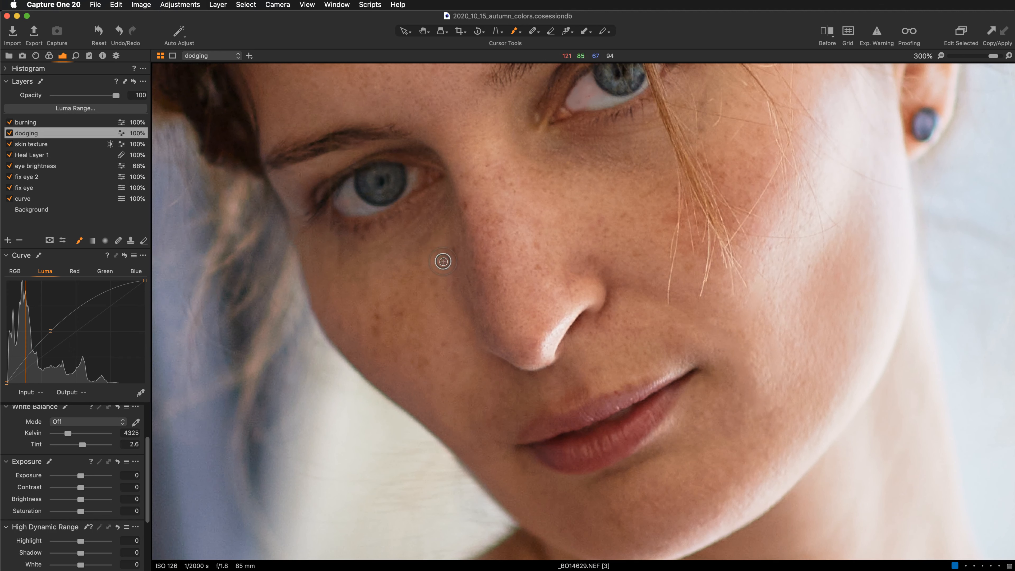
pyautogui.moveTo(416, 210); pyautogui.dragTo(374, 276)
pyautogui.moveTo(416, 295); pyautogui.dragTo(451, 236)
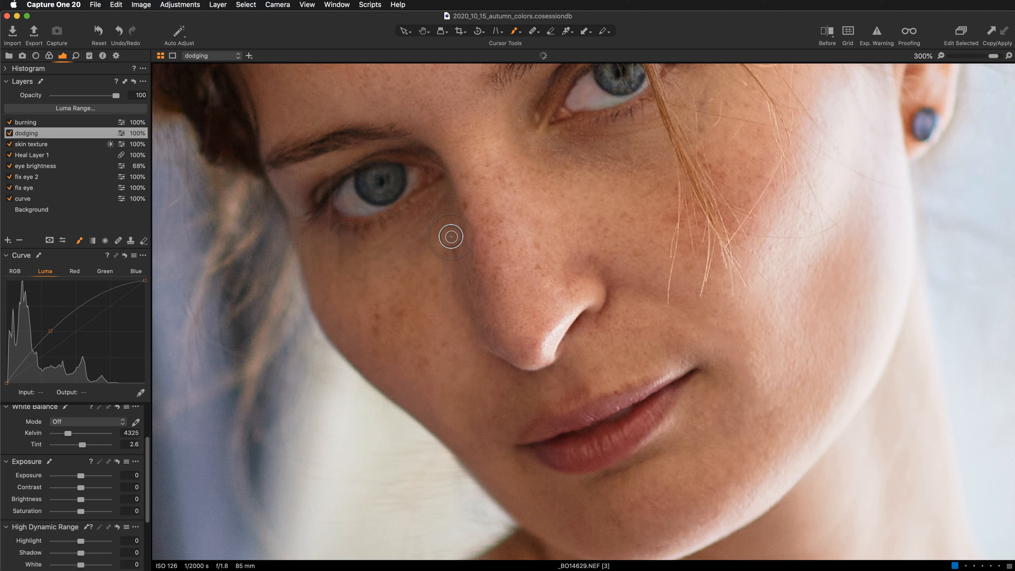
pyautogui.moveTo(446, 202); pyautogui.dragTo(450, 225)
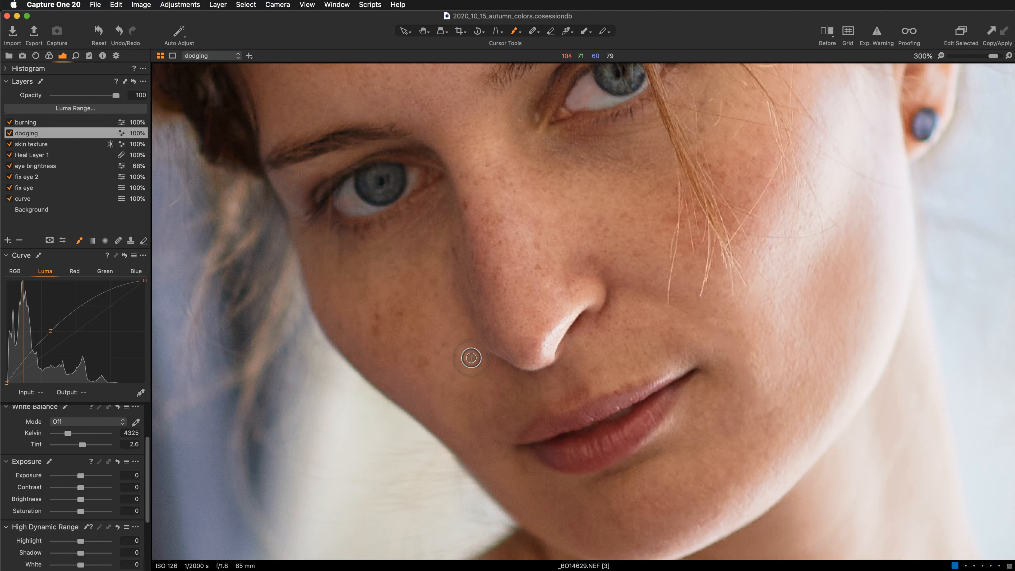
# Step: Dodge the edges of the upper and lower lips with a small brush
pyautogui.moveTo(716, 336); pyautogui.dragTo(596, 270)
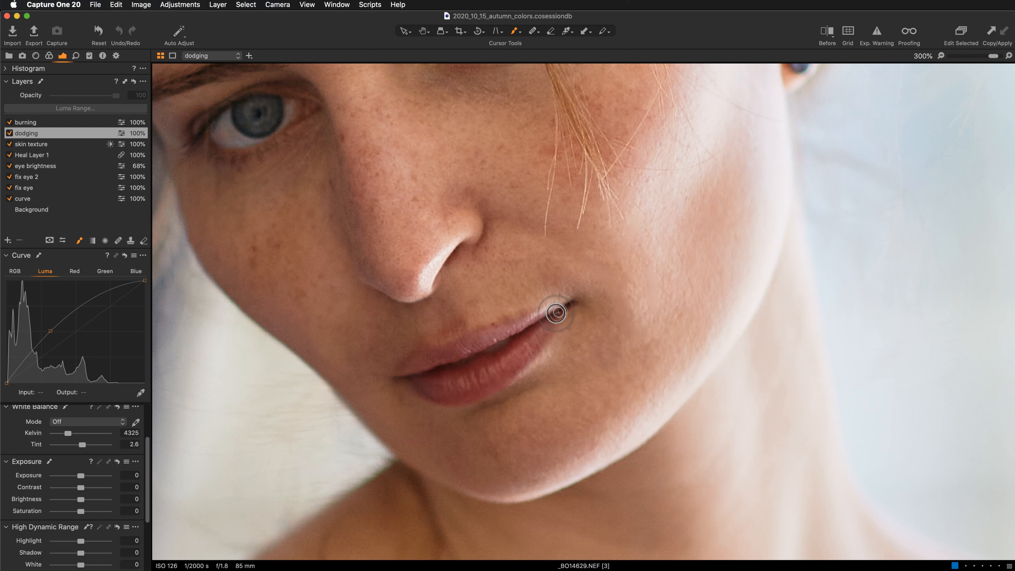
pyautogui.moveTo(558, 312); pyautogui.dragTo(482, 341)
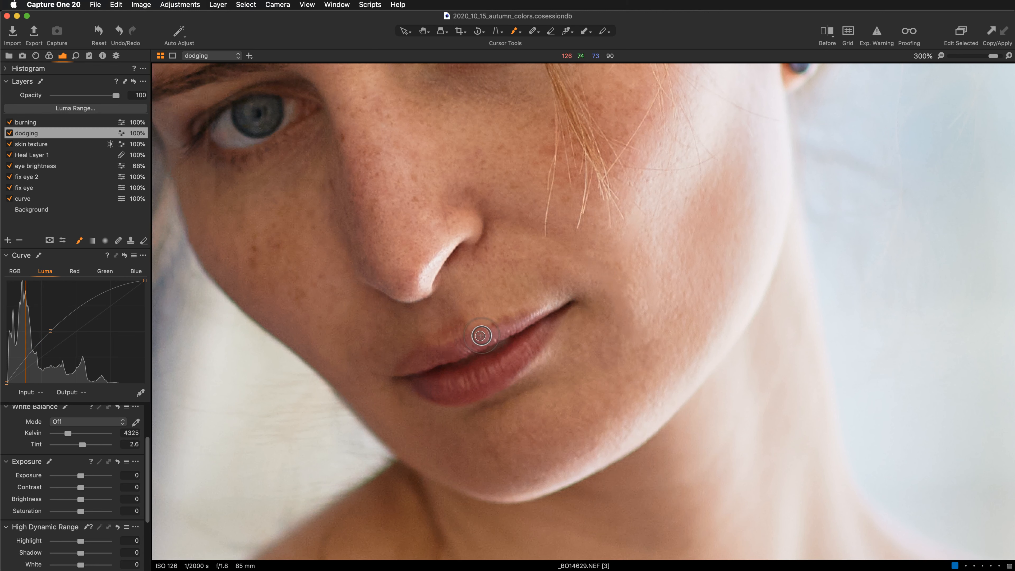
pyautogui.moveTo(481, 336)
pyautogui.mouseDown()
pyautogui.moveTo(578, 307)
pyautogui.moveTo(499, 330)
pyautogui.moveTo(577, 294)
pyautogui.moveTo(530, 327)
pyautogui.moveTo(572, 335)
pyautogui.moveTo(532, 382)
pyautogui.mouseUp()
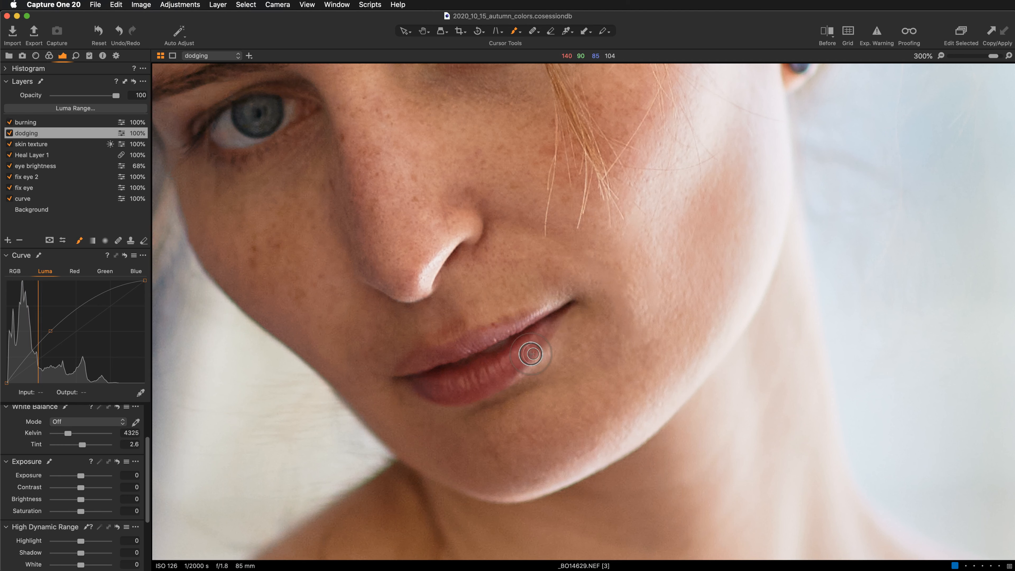
pyautogui.moveTo(490, 384)
pyautogui.mouseDown()
pyautogui.moveTo(467, 393)
pyautogui.moveTo(437, 379)
pyautogui.moveTo(512, 356)
pyautogui.moveTo(450, 381)
pyautogui.moveTo(544, 329)
pyautogui.moveTo(571, 336)
pyautogui.moveTo(544, 325)
pyautogui.moveTo(555, 344)
pyautogui.moveTo(539, 390)
pyautogui.moveTo(528, 370)
pyautogui.mouseUp()
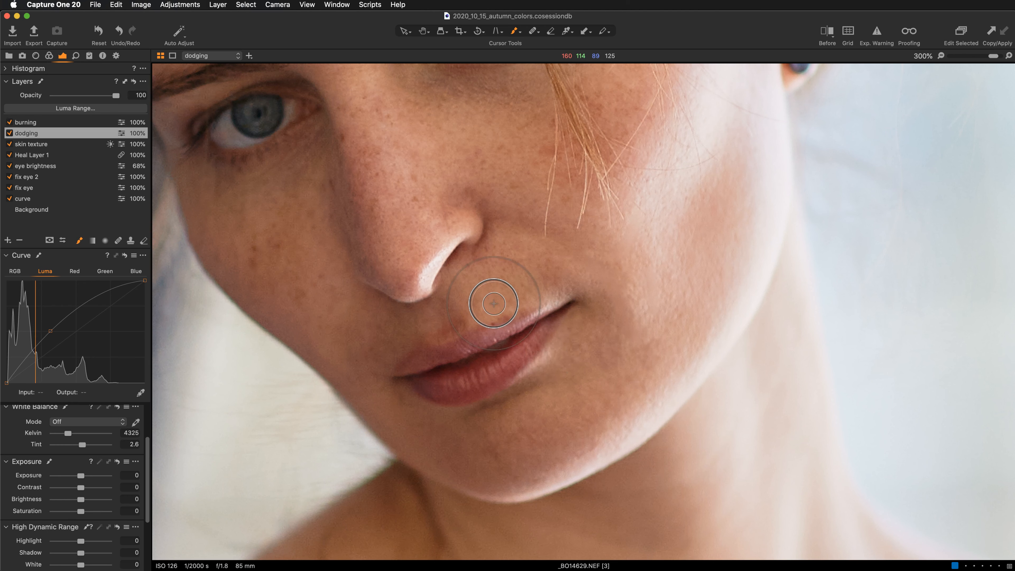
# Step: Reduce the brush size and dodge the skin between the nostril and the hair-side corner of the mouth
pyautogui.moveTo(533, 298)
pyautogui.mouseDown()
pyautogui.moveTo(582, 272)
pyautogui.moveTo(536, 262)
pyautogui.moveTo(564, 292)
pyautogui.mouseUp()
pyautogui.press('[')
pyautogui.press('[')
pyautogui.press('[')
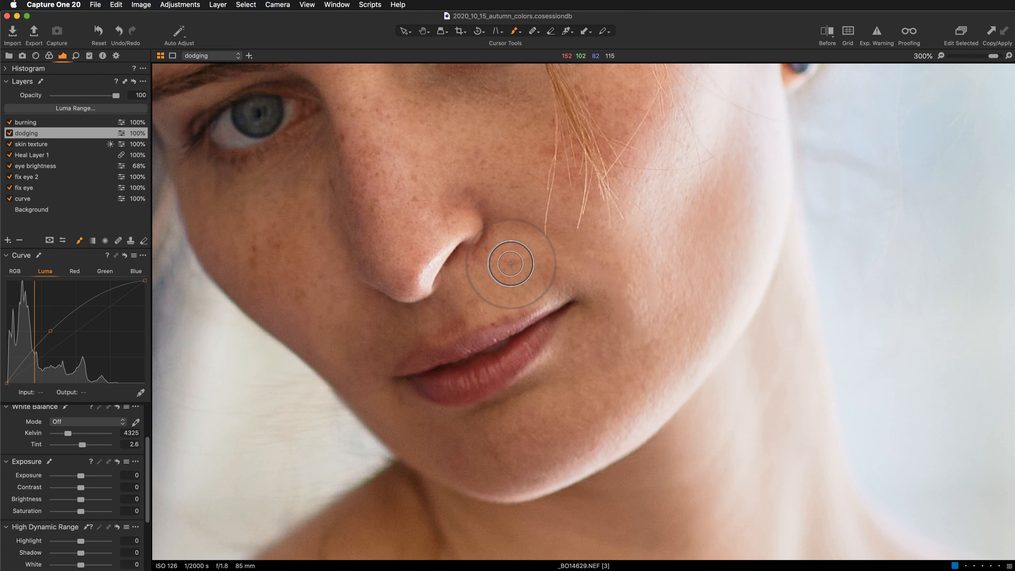
pyautogui.moveTo(506, 262)
pyautogui.mouseDown()
pyautogui.moveTo(573, 266)
pyautogui.moveTo(602, 283)
pyautogui.moveTo(601, 260)
pyautogui.moveTo(577, 282)
pyautogui.moveTo(548, 274)
pyautogui.moveTo(619, 299)
pyautogui.moveTo(565, 286)
pyautogui.mouseUp()
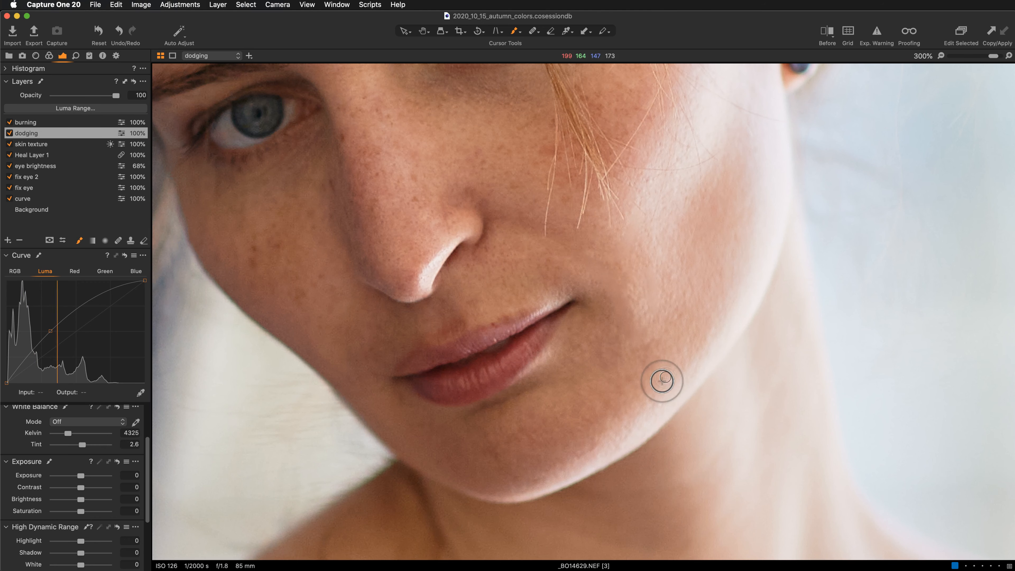
# Step: Dodge the chin and the shadow just beneath the lower lip
pyautogui.moveTo(581, 426); pyautogui.dragTo(600, 366)
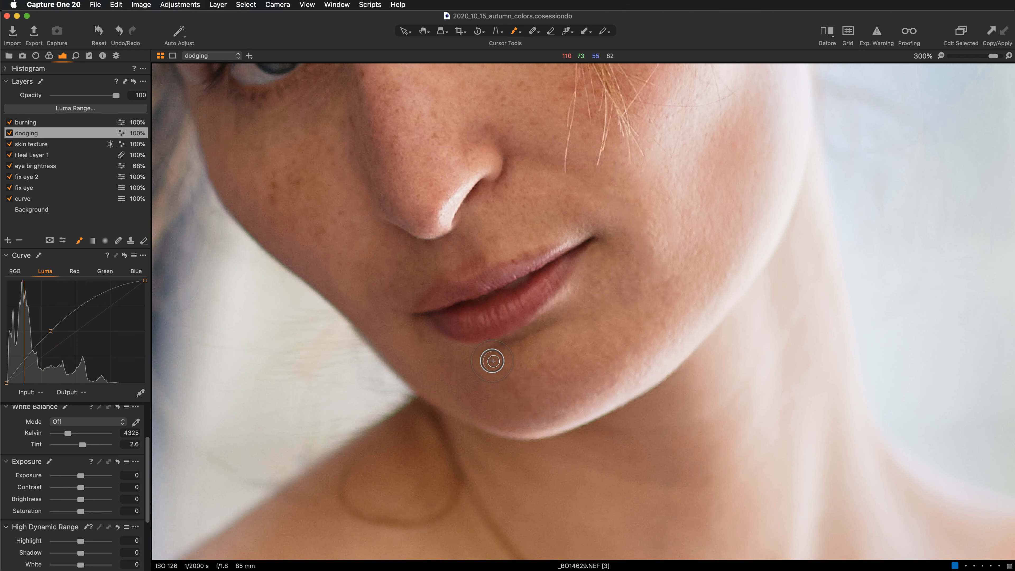
pyautogui.moveTo(546, 406)
pyautogui.mouseDown()
pyautogui.moveTo(565, 404)
pyautogui.moveTo(532, 411)
pyautogui.moveTo(511, 393)
pyautogui.mouseUp()
pyautogui.moveTo(487, 359)
pyautogui.mouseDown()
pyautogui.moveTo(431, 341)
pyautogui.moveTo(478, 344)
pyautogui.mouseUp()
# Step: Dodge the smile line and the skin above the upper lip, and compare with the dodging layer off and on
pyautogui.moveTo(544, 220); pyautogui.dragTo(559, 343)
pyautogui.moveTo(508, 308)
pyautogui.mouseDown()
pyautogui.moveTo(562, 308)
pyautogui.moveTo(549, 293)
pyautogui.mouseUp()
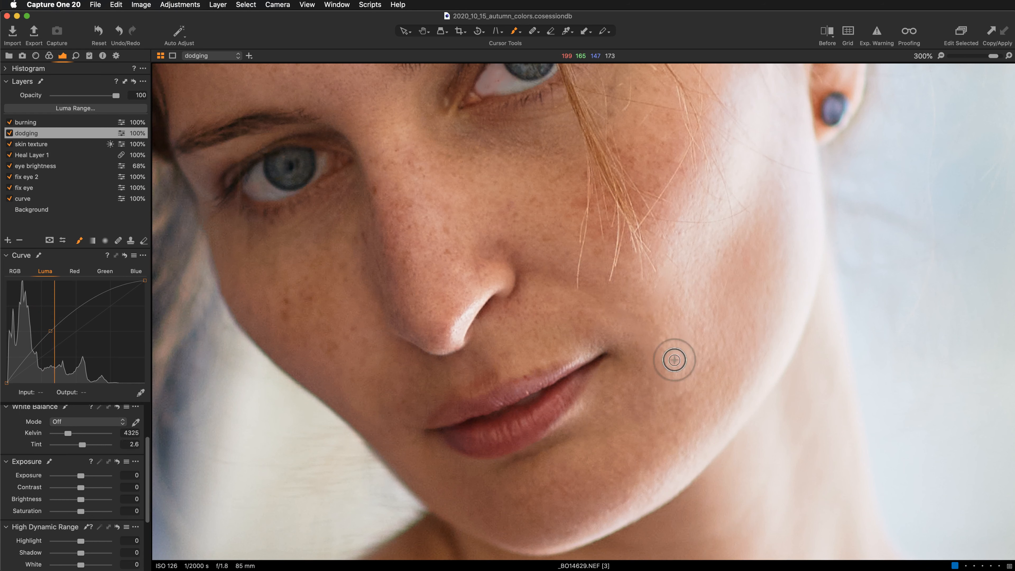
pyautogui.moveTo(528, 365); pyautogui.dragTo(580, 355)
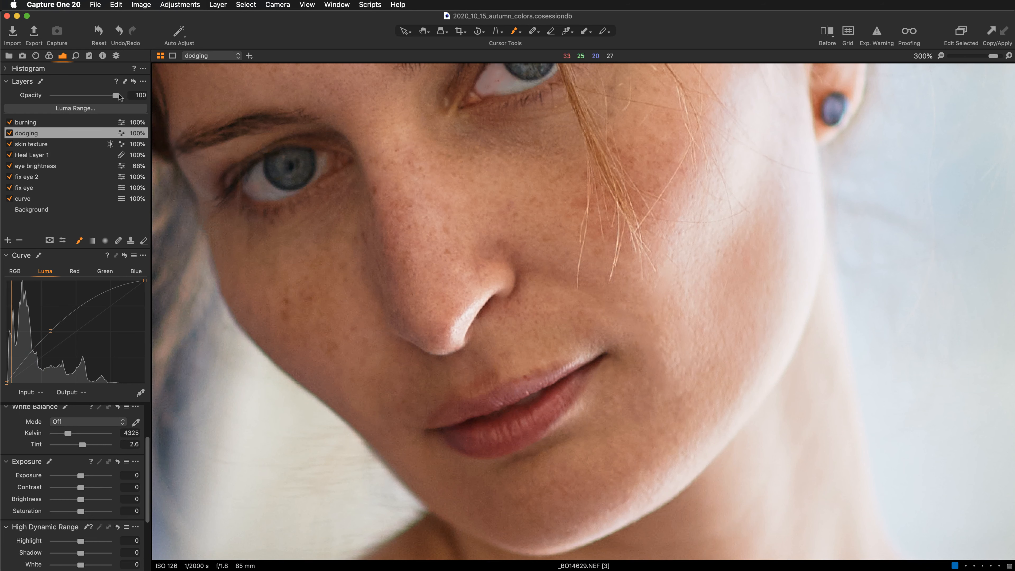
pyautogui.click(10, 133)
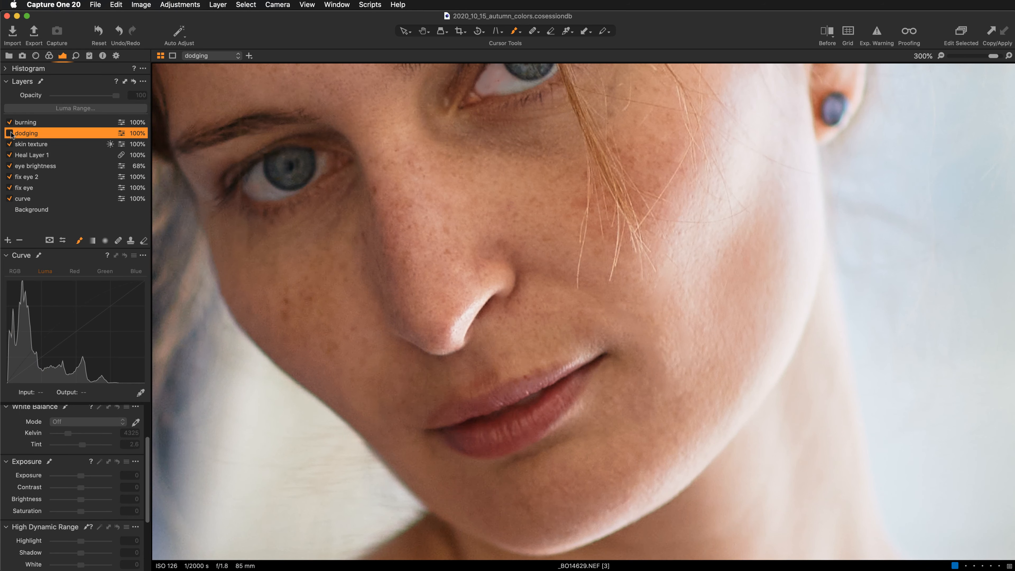
pyautogui.click(9, 133)
# Step: Dodge the shadow around the hair-side nostril and the cheek directly beside it
pyautogui.moveTo(524, 292)
pyautogui.mouseDown()
pyautogui.moveTo(498, 303)
pyautogui.moveTo(526, 295)
pyautogui.moveTo(511, 314)
pyautogui.moveTo(545, 286)
pyautogui.moveTo(520, 282)
pyautogui.moveTo(519, 305)
pyautogui.moveTo(523, 273)
pyautogui.moveTo(514, 284)
pyautogui.moveTo(521, 304)
pyautogui.moveTo(533, 296)
pyautogui.moveTo(507, 313)
pyautogui.moveTo(508, 305)
pyautogui.moveTo(546, 301)
pyautogui.moveTo(536, 330)
pyautogui.moveTo(492, 326)
pyautogui.moveTo(486, 312)
pyautogui.moveTo(545, 325)
pyautogui.moveTo(509, 306)
pyautogui.moveTo(534, 302)
pyautogui.moveTo(512, 300)
pyautogui.mouseUp()
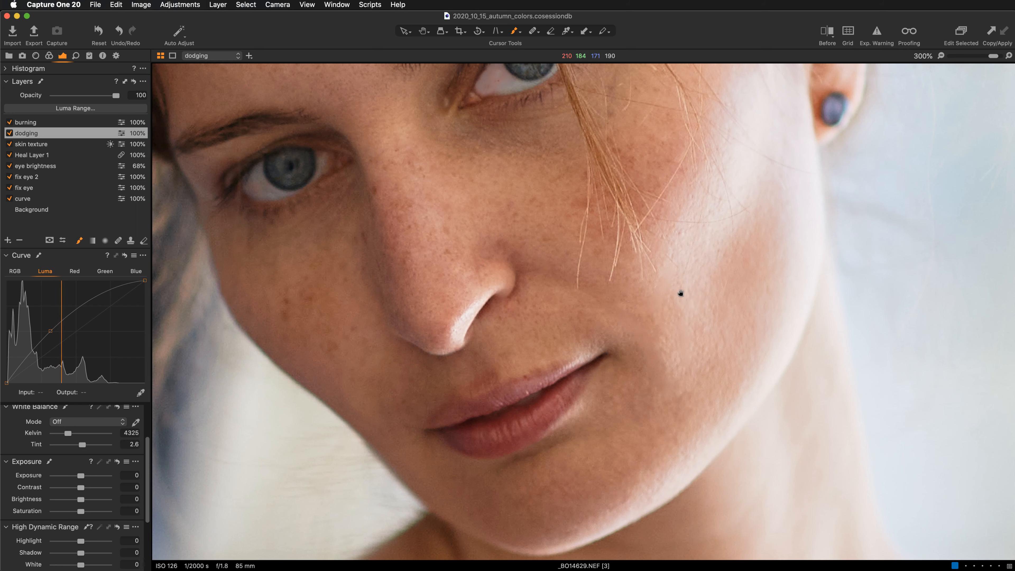
pyautogui.moveTo(680, 292)
pyautogui.mouseDown()
pyautogui.moveTo(746, 378)
pyautogui.moveTo(792, 363)
pyautogui.moveTo(792, 339)
pyautogui.mouseUp()
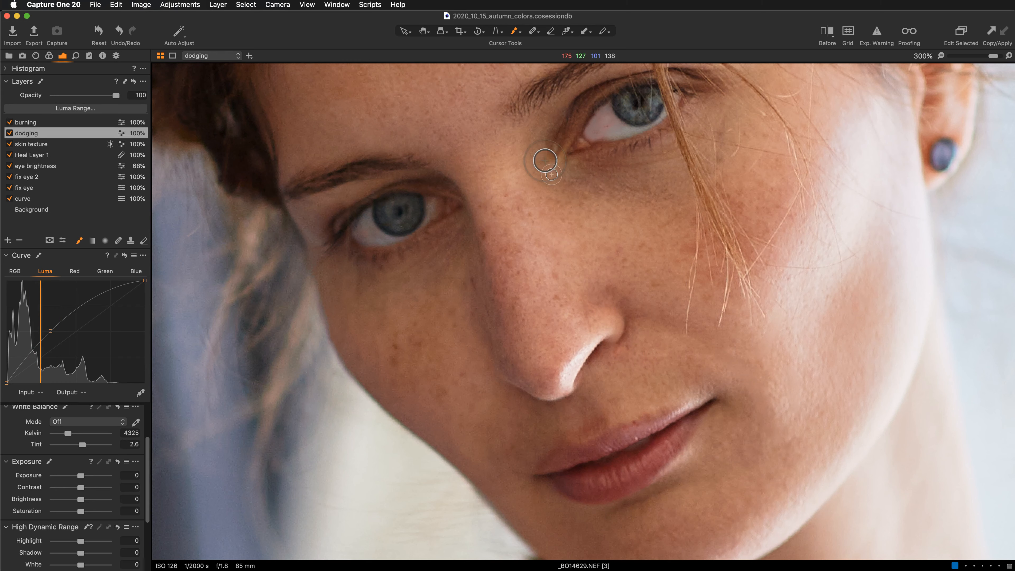
pyautogui.moveTo(551, 222); pyautogui.dragTo(517, 428)
pyautogui.scroll(-5, 587, 415)
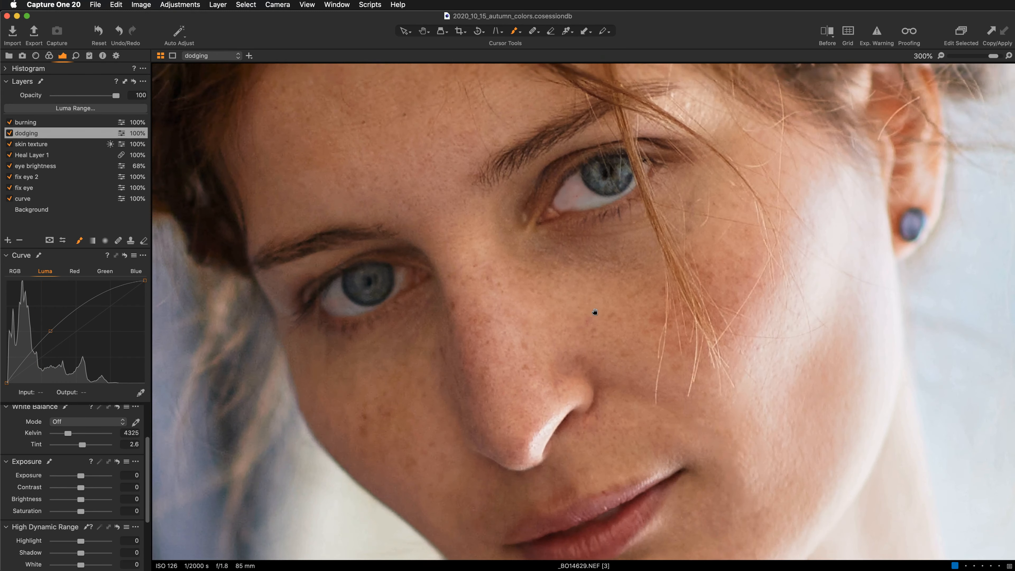
pyautogui.scroll(4, 587, 414)
pyautogui.scroll(-5, 568, 348)
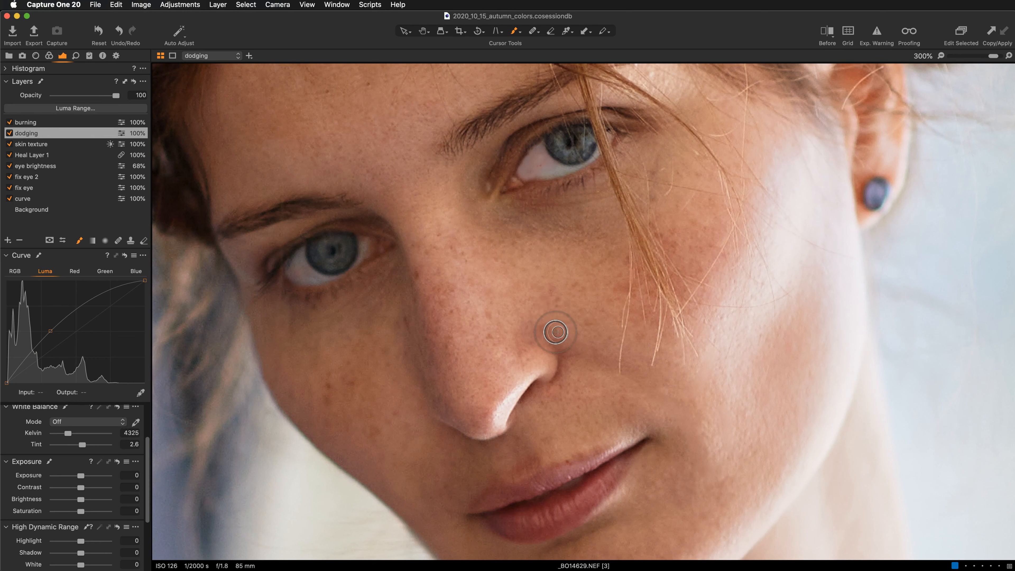
pyautogui.moveTo(582, 337)
pyautogui.mouseDown()
pyautogui.moveTo(537, 322)
pyautogui.moveTo(584, 333)
pyautogui.moveTo(549, 328)
pyautogui.mouseUp()
# Step: Dodge the full smile line from the nostril past the mouth corner with repeated strokes at 200% zoom
pyautogui.press('super+minus')
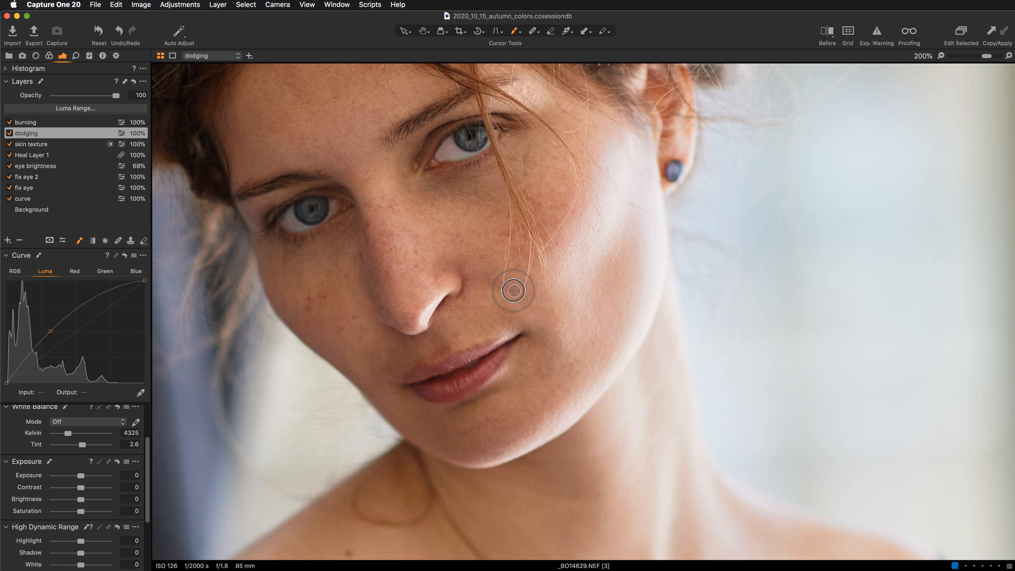
pyautogui.moveTo(489, 276); pyautogui.dragTo(550, 298)
pyautogui.moveTo(482, 279)
pyautogui.mouseDown()
pyautogui.moveTo(460, 265)
pyautogui.moveTo(539, 302)
pyautogui.moveTo(470, 309)
pyautogui.moveTo(547, 303)
pyautogui.mouseUp()
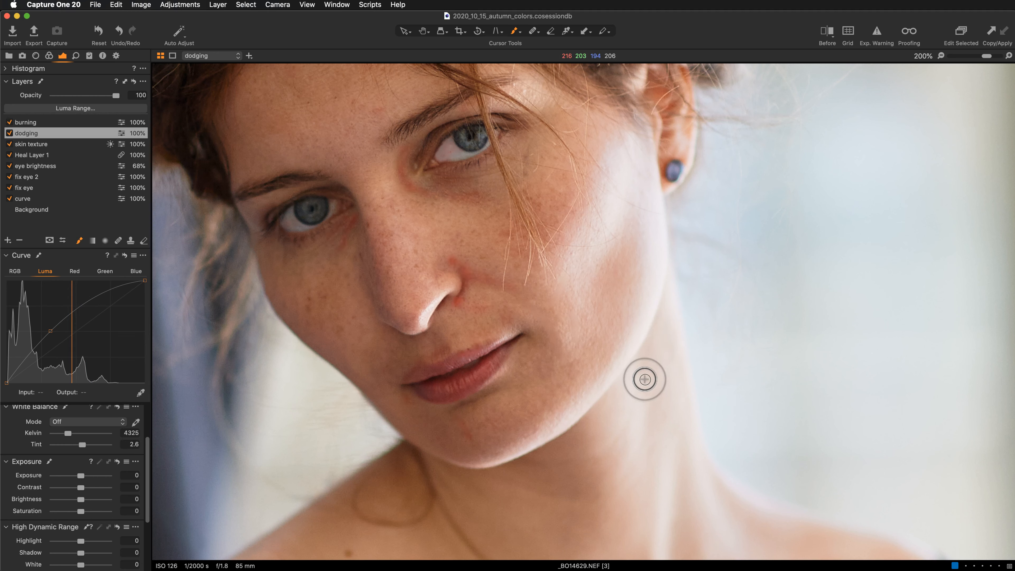
pyautogui.press('m')
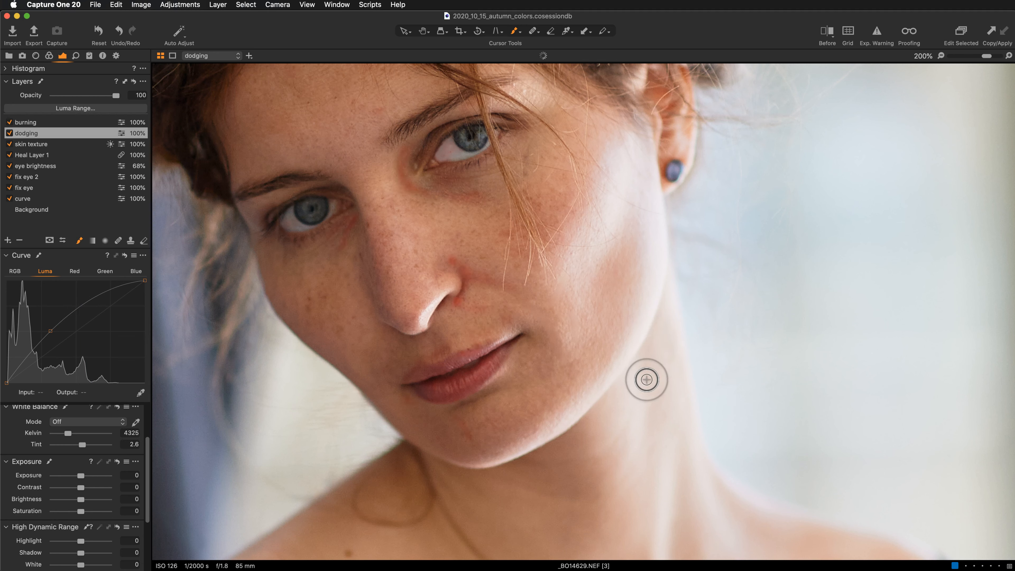
pyautogui.moveTo(526, 315)
pyautogui.mouseDown()
pyautogui.moveTo(625, 380)
pyautogui.moveTo(624, 349)
pyautogui.mouseUp()
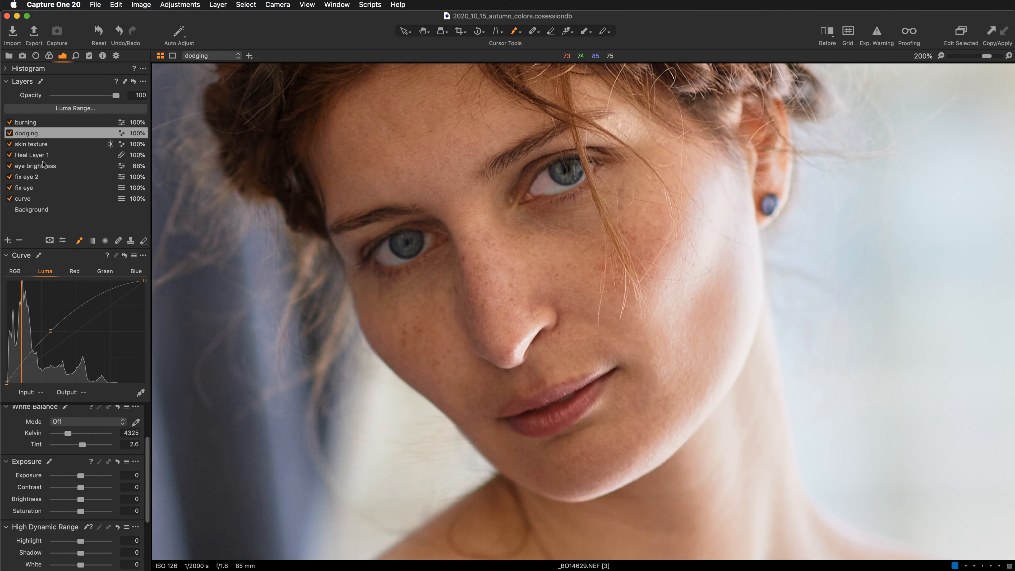
# Step: Compare the whole face with the dodging layer off and on, and dodge the cheek beside the loose hair strands
pyautogui.click(9, 134)
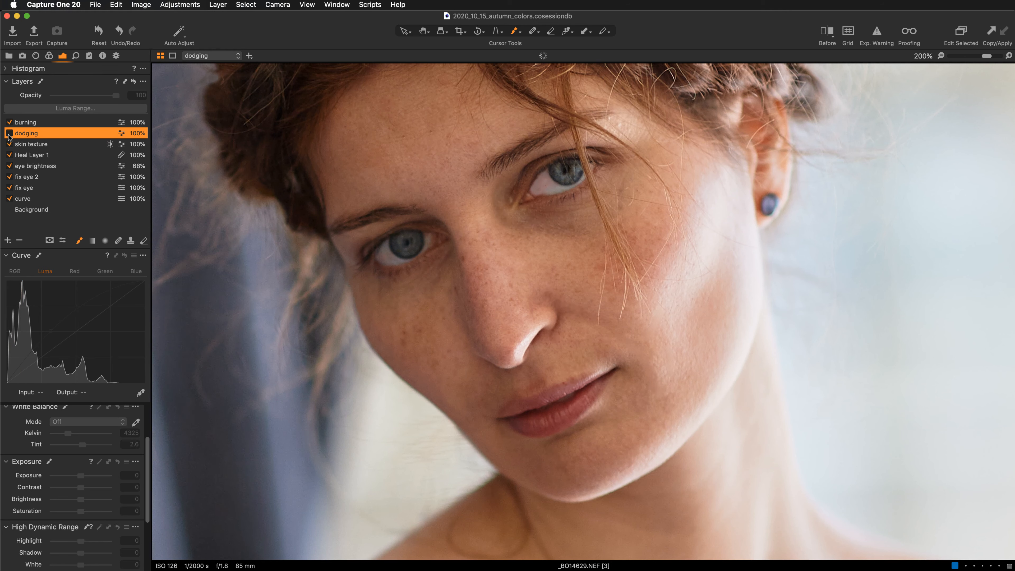
pyautogui.click(9, 133)
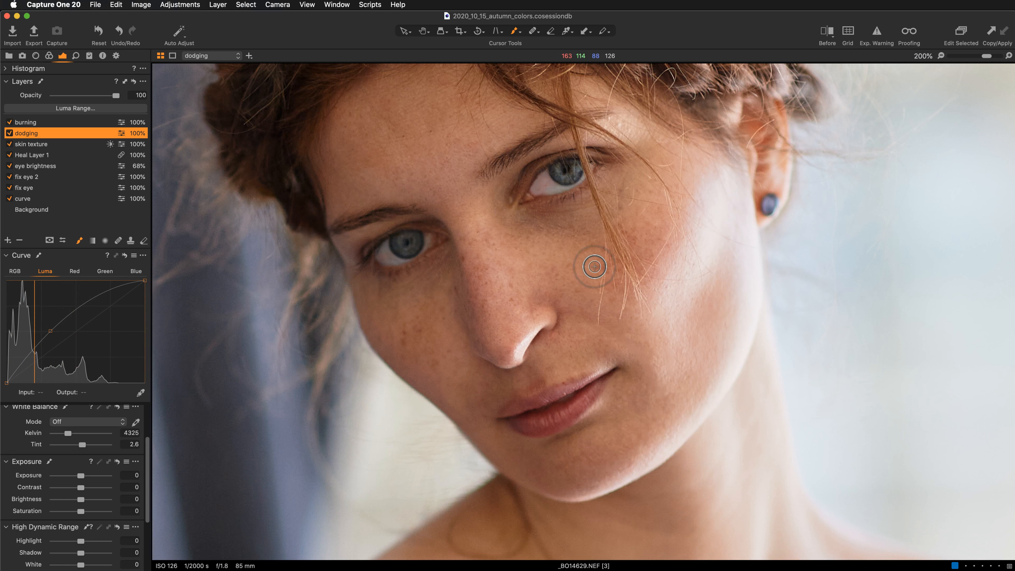
pyautogui.moveTo(594, 266)
pyautogui.mouseDown()
pyautogui.moveTo(630, 278)
pyautogui.moveTo(598, 267)
pyautogui.moveTo(621, 285)
pyautogui.moveTo(595, 259)
pyautogui.moveTo(623, 278)
pyautogui.moveTo(603, 246)
pyautogui.moveTo(635, 344)
pyautogui.moveTo(621, 317)
pyautogui.moveTo(576, 351)
pyautogui.moveTo(565, 311)
pyautogui.moveTo(627, 314)
pyautogui.moveTo(590, 316)
pyautogui.mouseUp()
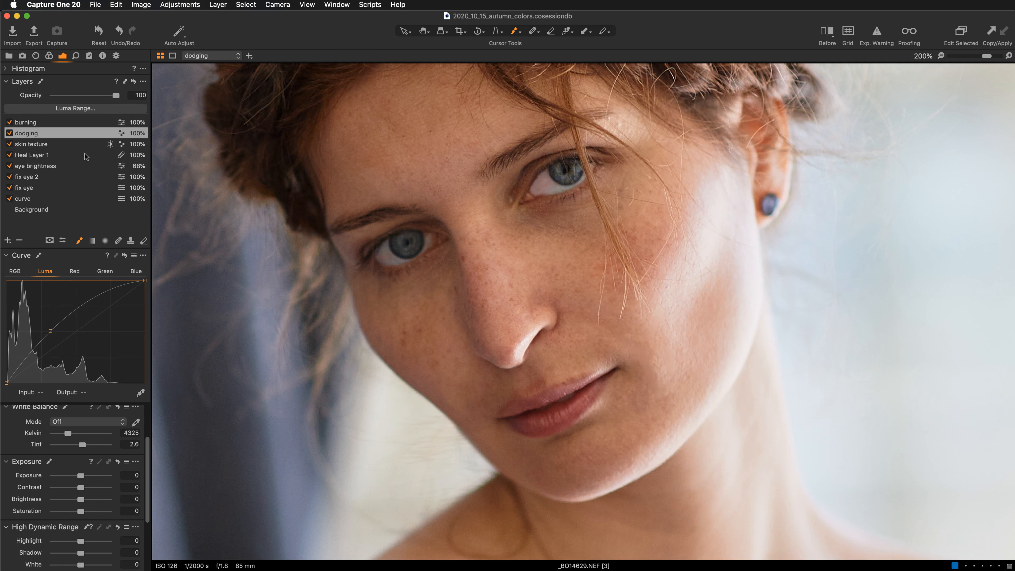
# Step: Select the burning layer and burn along the hair-side eyebrow
pyautogui.click(38, 124)
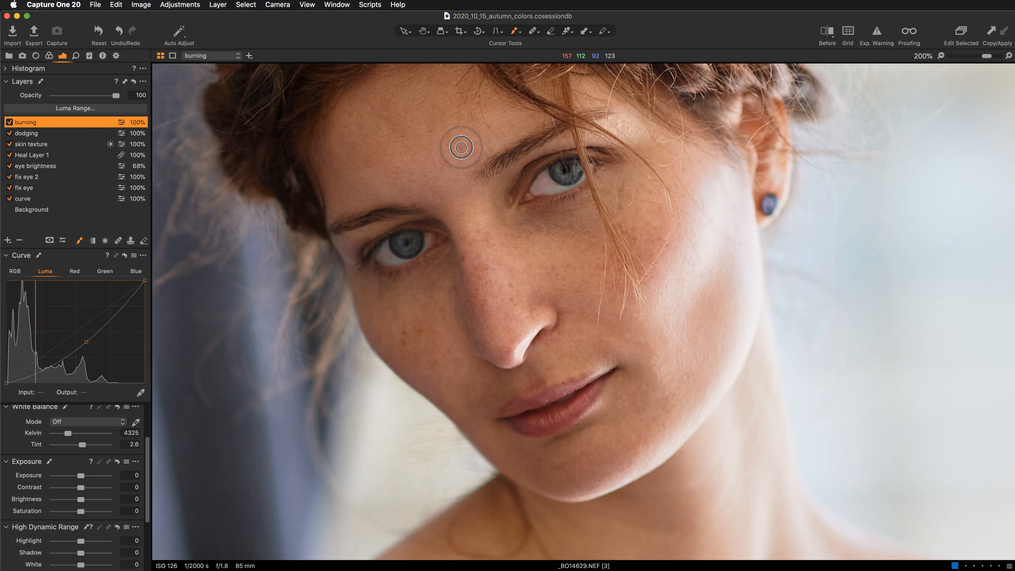
pyautogui.scroll(5, 461, 147)
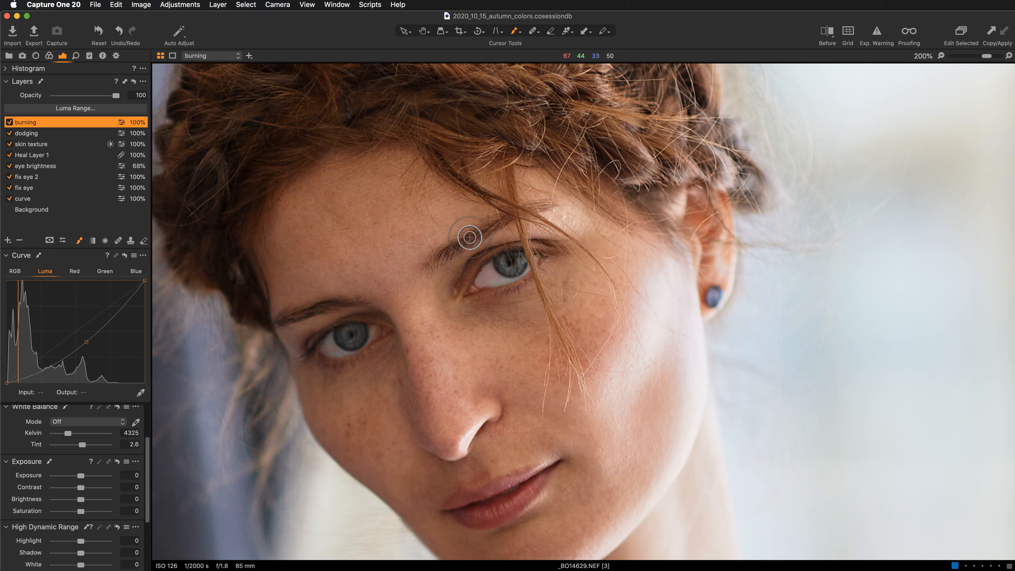
pyautogui.moveTo(438, 259); pyautogui.dragTo(555, 198)
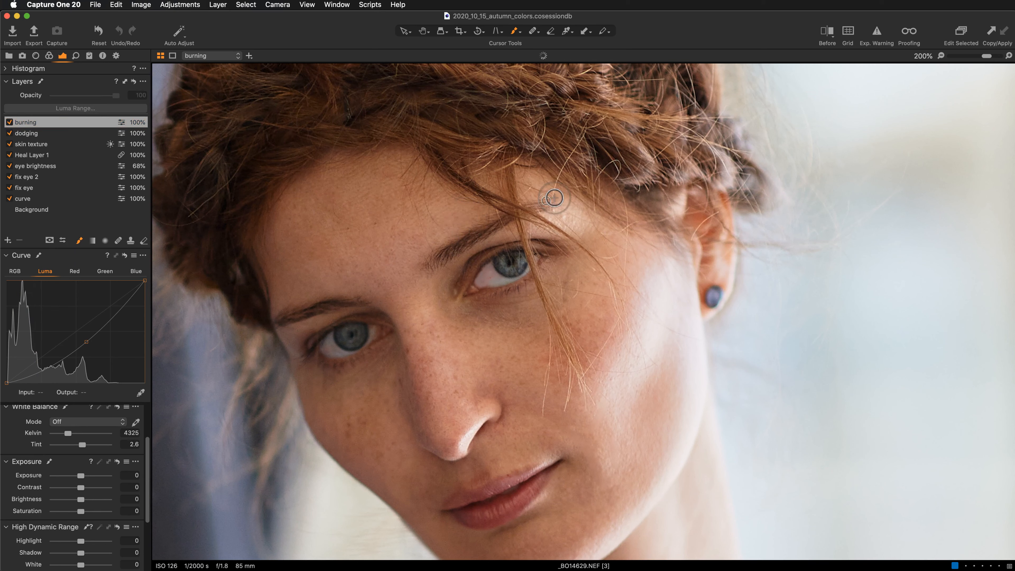
# Step: Reduce the brush size and burn both eyebrows and the outer lash corner of the eye farther from the loose strands
pyautogui.rightClick(313, 221)
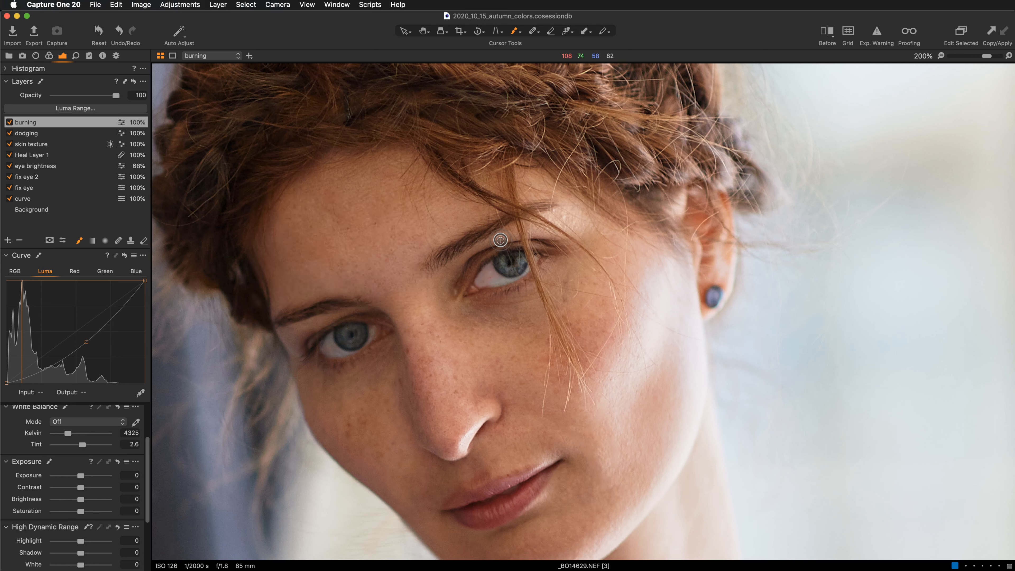
pyautogui.moveTo(500, 240)
pyautogui.mouseDown()
pyautogui.moveTo(427, 261)
pyautogui.moveTo(499, 228)
pyautogui.moveTo(432, 270)
pyautogui.mouseUp()
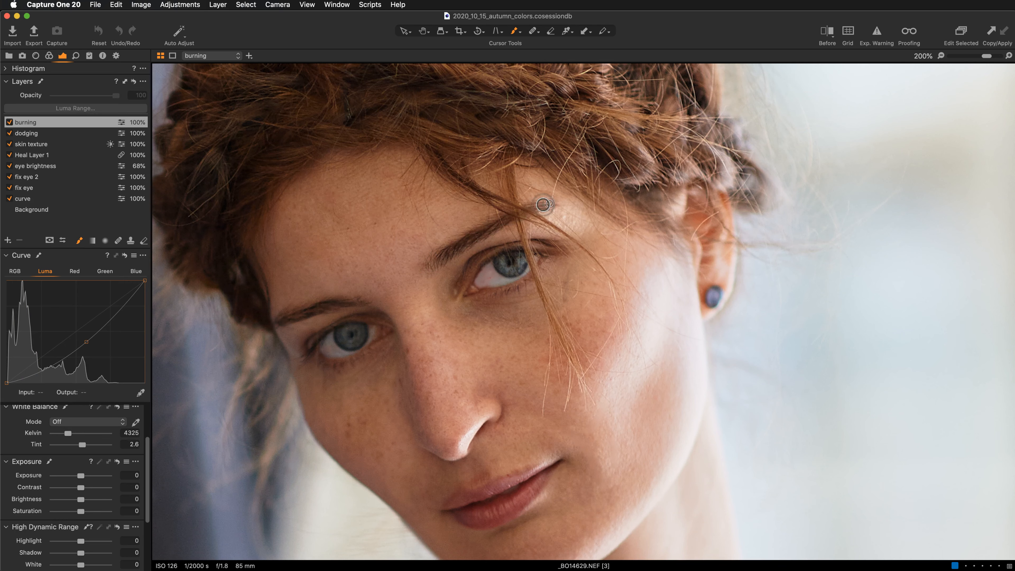
pyautogui.moveTo(316, 311); pyautogui.dragTo(311, 314)
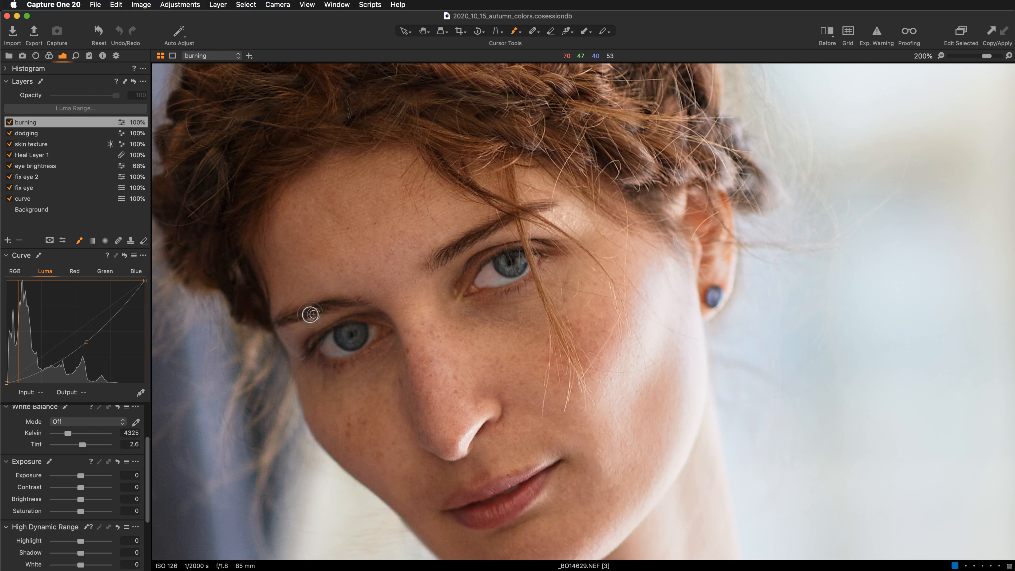
pyautogui.moveTo(309, 359); pyautogui.dragTo(330, 328)
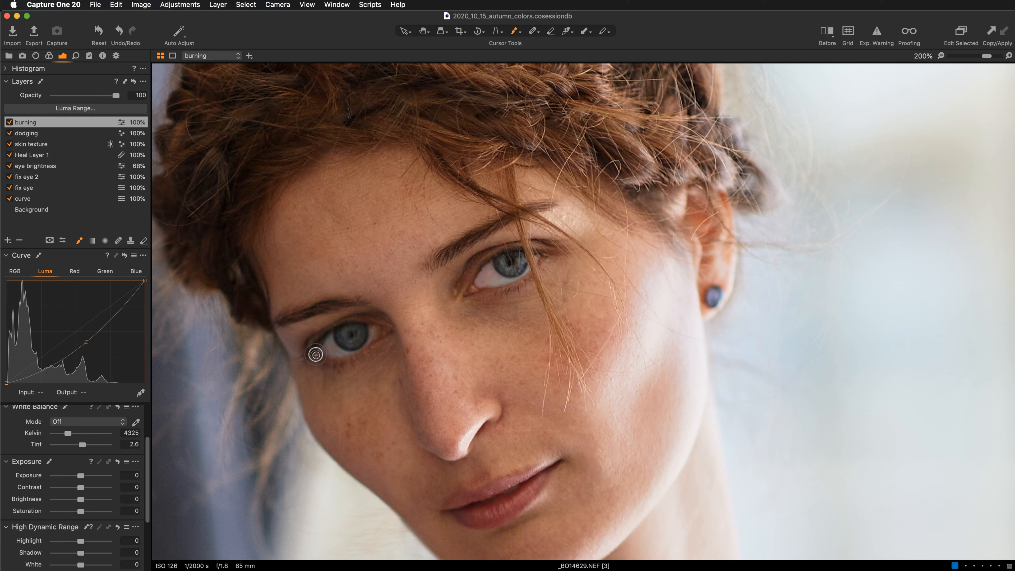
# Step: Try a burn stroke on the outer lash corner of the eye farther from the loose strands, undo it, and check the brush settings
pyautogui.moveTo(316, 355); pyautogui.dragTo(315, 356)
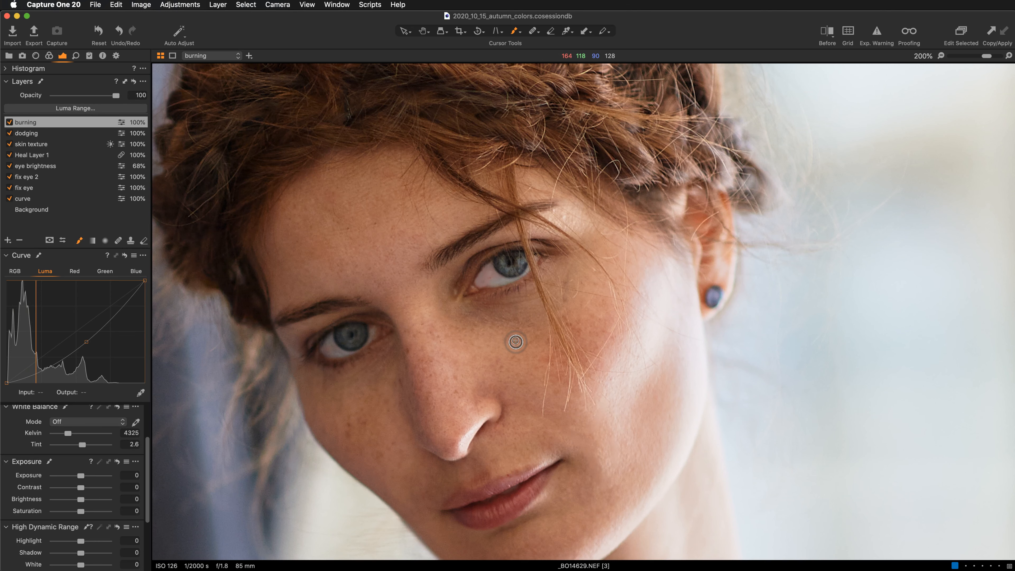
pyautogui.press('super+z')
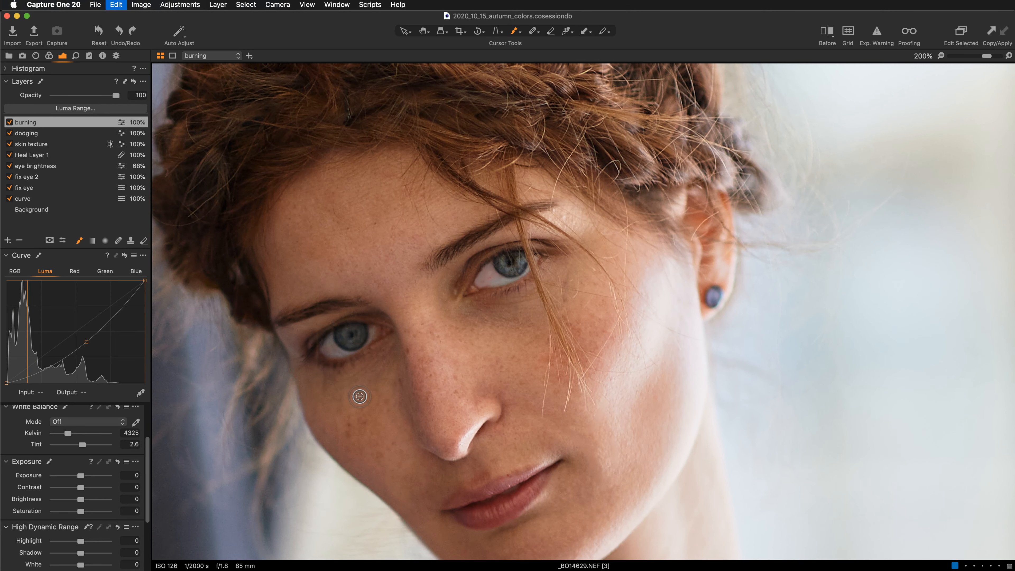
pyautogui.rightClick(494, 332)
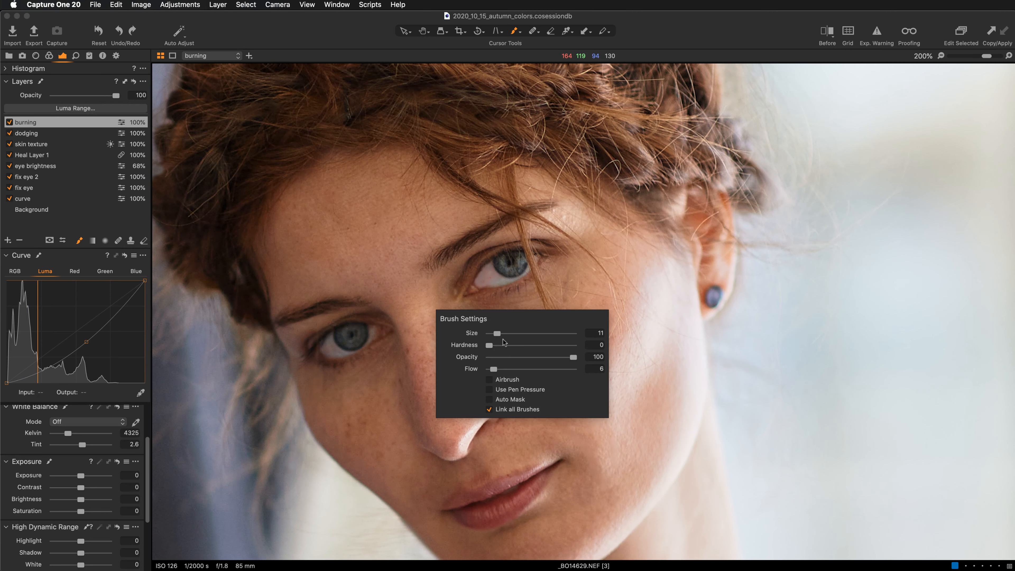
pyautogui.rightClick(492, 341)
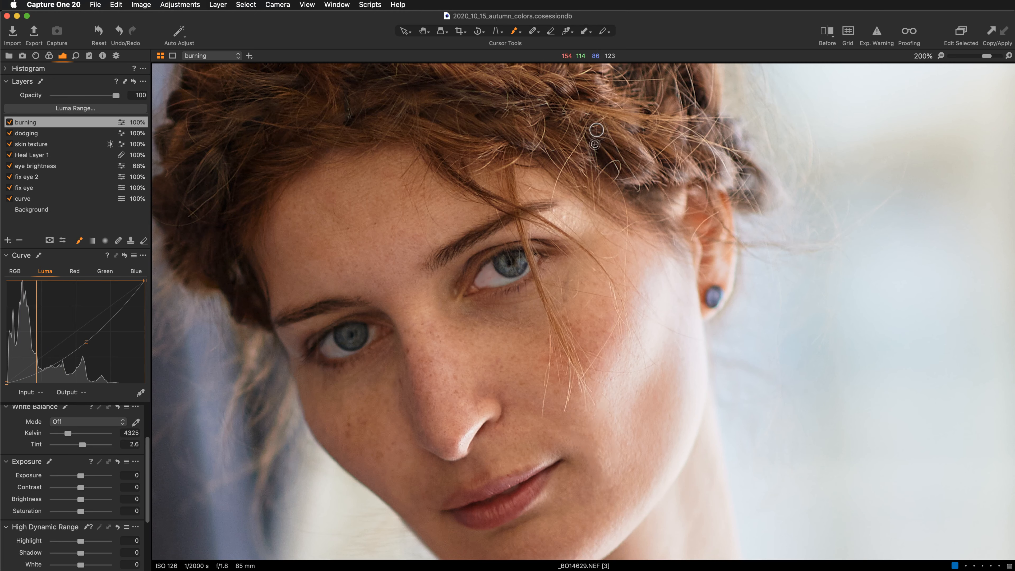
# Step: Enlarge the brush and burn the bright cheek from beside the ear down along the jaw and inward beneath the loose strands
pyautogui.scroll(-3, 554, 456)
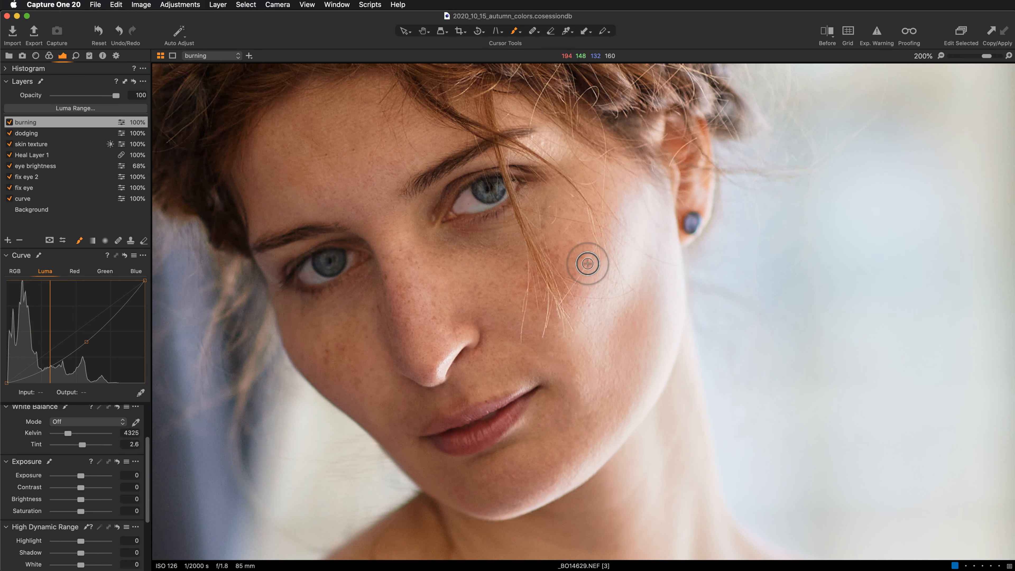
pyautogui.press(']')
pyautogui.press(']')
pyautogui.press(']')
pyautogui.press(']')
pyautogui.press(']')
pyautogui.moveTo(650, 255)
pyautogui.mouseDown()
pyautogui.moveTo(617, 394)
pyautogui.moveTo(624, 416)
pyautogui.mouseUp()
pyautogui.press(']')
pyautogui.press(']')
pyautogui.press(']')
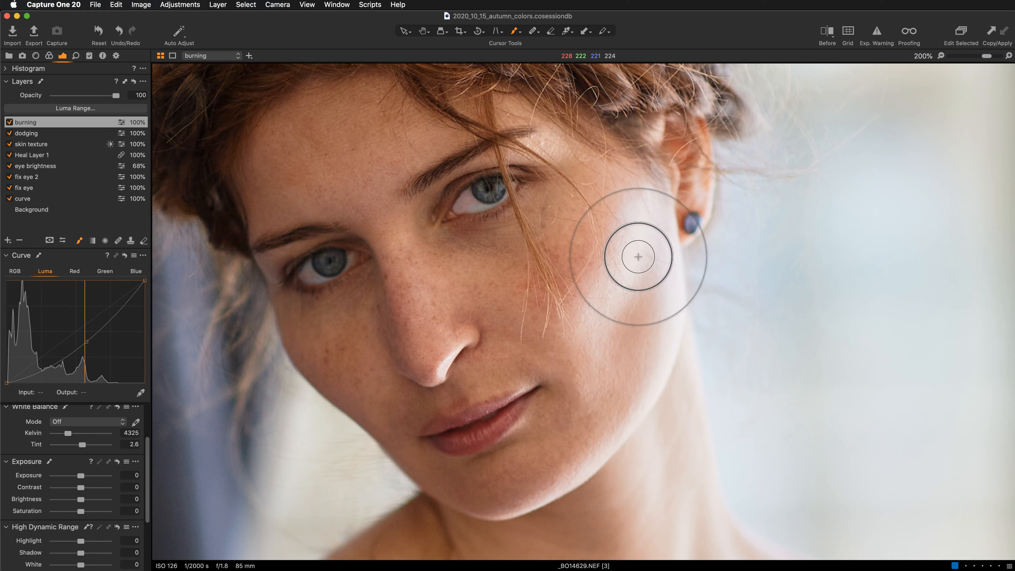
pyautogui.moveTo(642, 248); pyautogui.dragTo(559, 453)
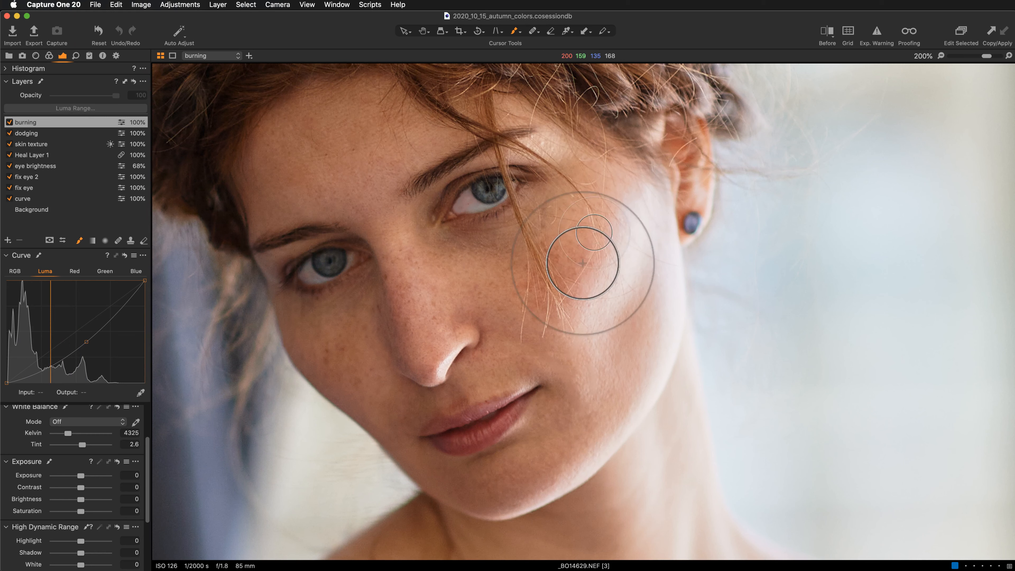
pyautogui.moveTo(582, 263)
pyautogui.mouseDown()
pyautogui.moveTo(575, 314)
pyautogui.moveTo(632, 317)
pyautogui.mouseUp()
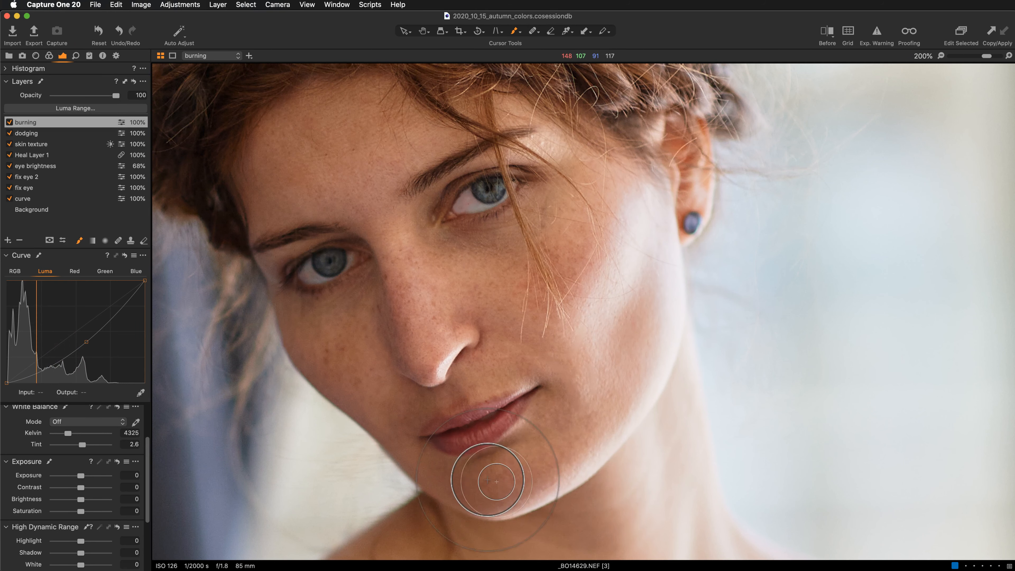
# Step: Reduce the brush size and burn the shadow between the lower lip and the chin
pyautogui.press('[')
pyautogui.press('[')
pyautogui.press('[')
pyautogui.press('[')
pyautogui.press('[')
pyautogui.press('[')
pyautogui.press('[')
pyautogui.press('[')
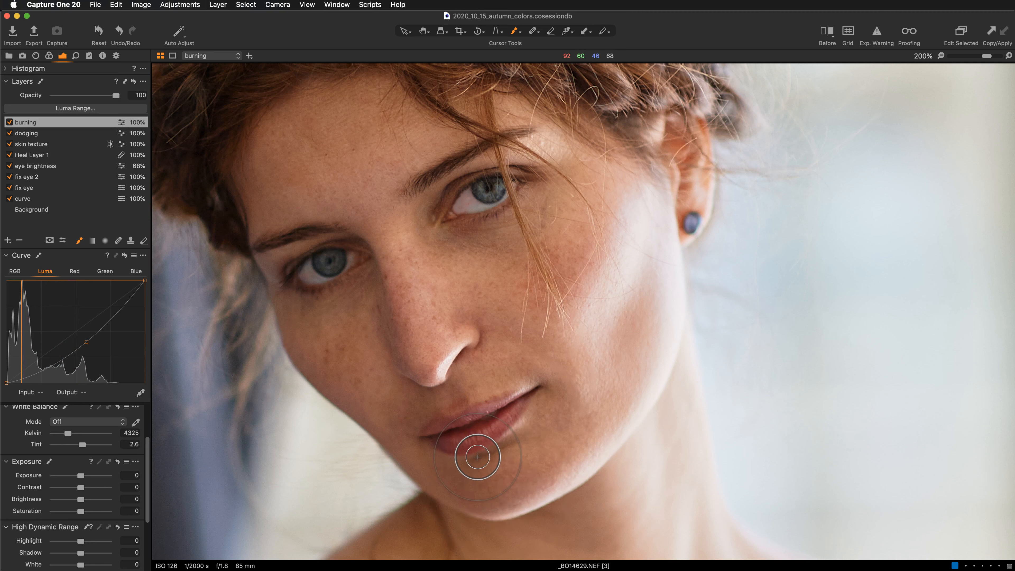
pyautogui.moveTo(505, 447); pyautogui.dragTo(466, 476)
pyautogui.moveTo(446, 441)
pyautogui.mouseDown()
pyautogui.moveTo(486, 443)
pyautogui.moveTo(478, 427)
pyautogui.moveTo(443, 439)
pyautogui.moveTo(521, 421)
pyautogui.moveTo(425, 434)
pyautogui.moveTo(516, 407)
pyautogui.moveTo(437, 425)
pyautogui.moveTo(534, 443)
pyautogui.moveTo(478, 413)
pyautogui.moveTo(458, 417)
pyautogui.moveTo(543, 393)
pyautogui.moveTo(528, 460)
pyautogui.mouseUp()
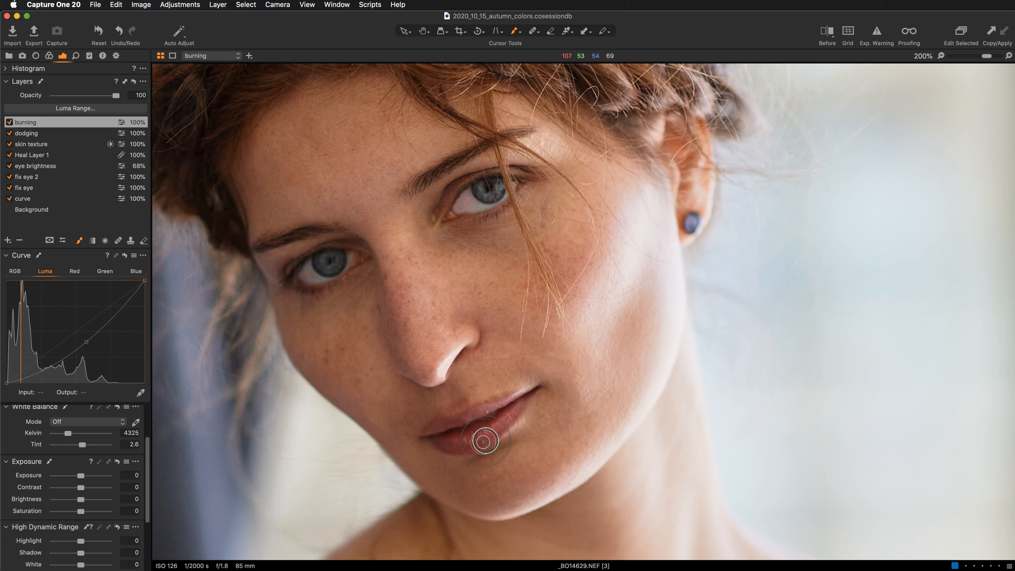
# Step: Burn the lower lip's edge, the crease of the nostril and the underside of the nose tip
pyautogui.moveTo(483, 442)
pyautogui.mouseDown()
pyautogui.moveTo(546, 376)
pyautogui.moveTo(495, 444)
pyautogui.mouseUp()
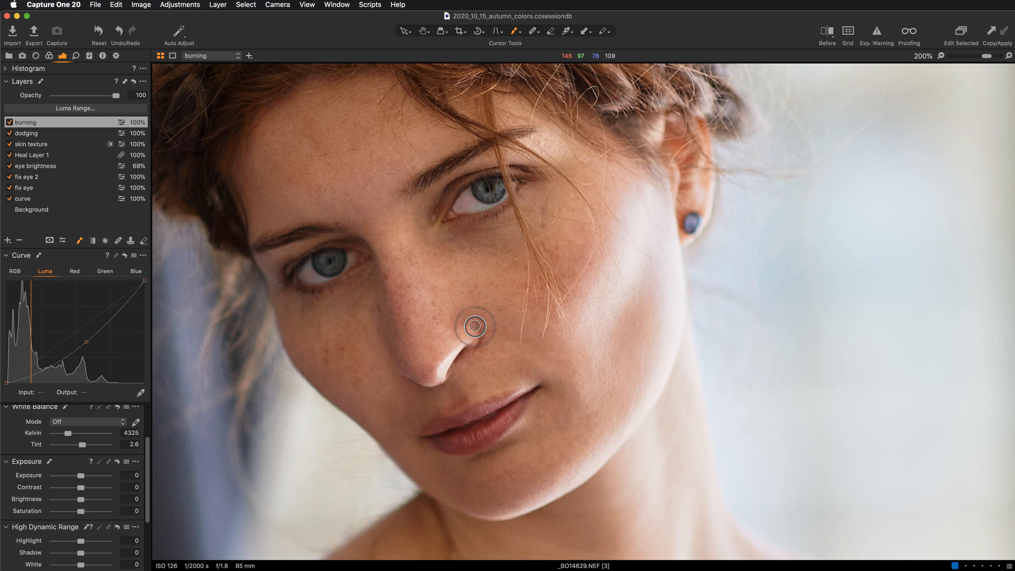
pyautogui.moveTo(474, 322); pyautogui.dragTo(477, 330)
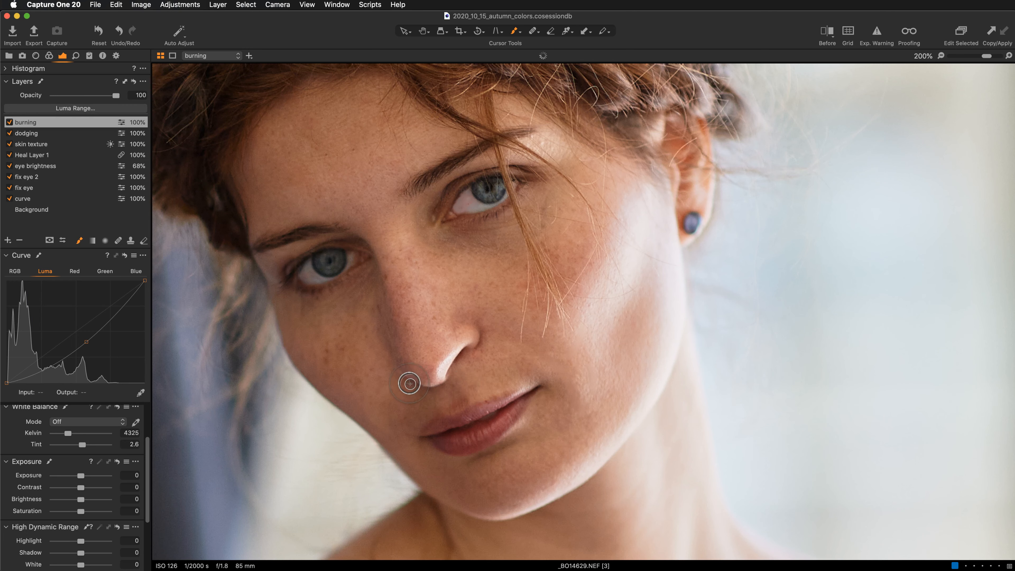
pyautogui.moveTo(410, 384)
pyautogui.mouseDown()
pyautogui.moveTo(457, 387)
pyautogui.moveTo(437, 390)
pyautogui.mouseUp()
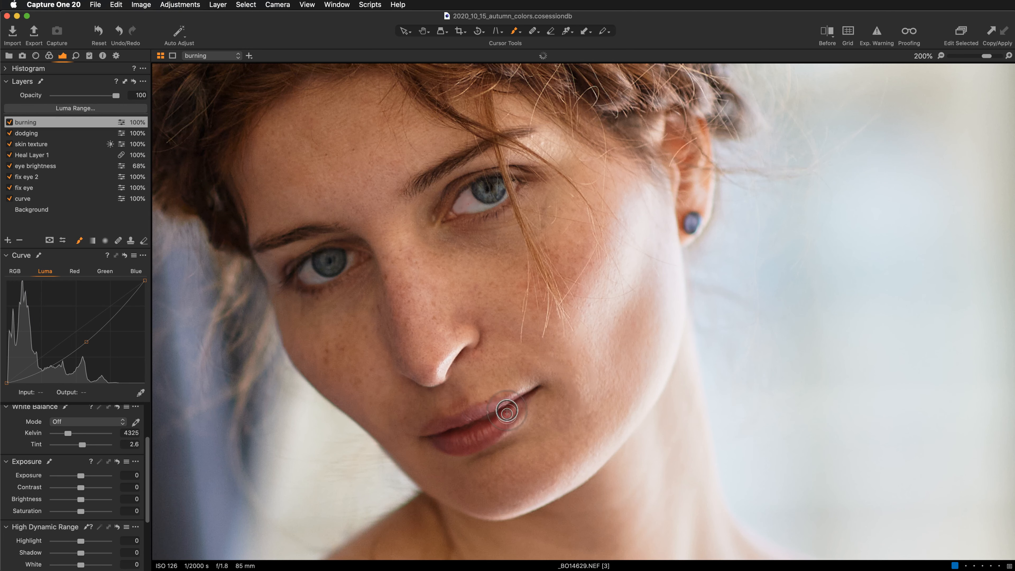
# Step: Enlarge the brush and burn the neck shadow beneath the chin and along the jawline toward the ear
pyautogui.moveTo(619, 294)
pyautogui.mouseDown()
pyautogui.moveTo(646, 363)
pyautogui.moveTo(639, 161)
pyautogui.mouseUp()
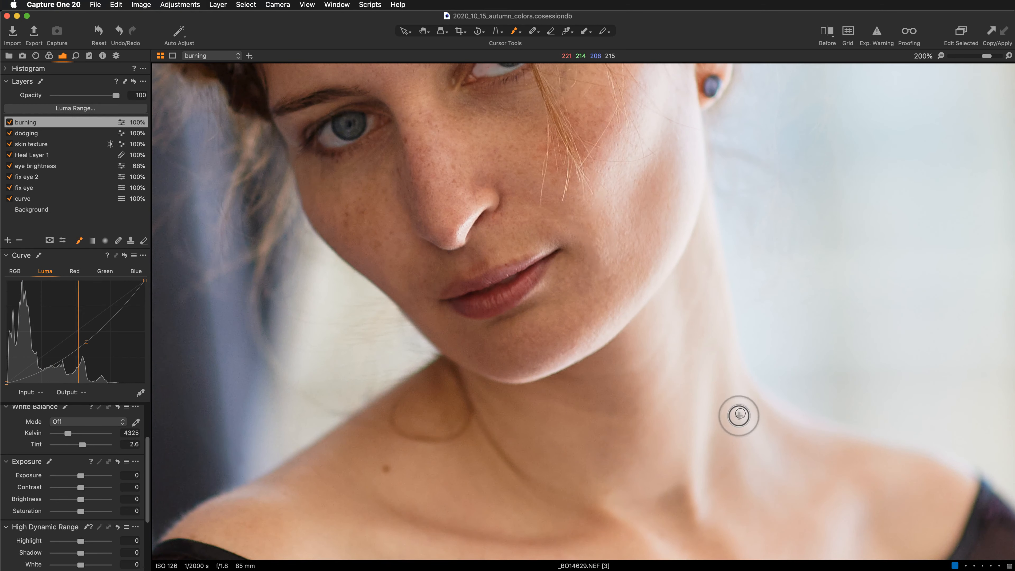
pyautogui.moveTo(606, 403)
pyautogui.mouseDown()
pyautogui.moveTo(607, 390)
pyautogui.moveTo(537, 333)
pyautogui.moveTo(528, 351)
pyautogui.mouseUp()
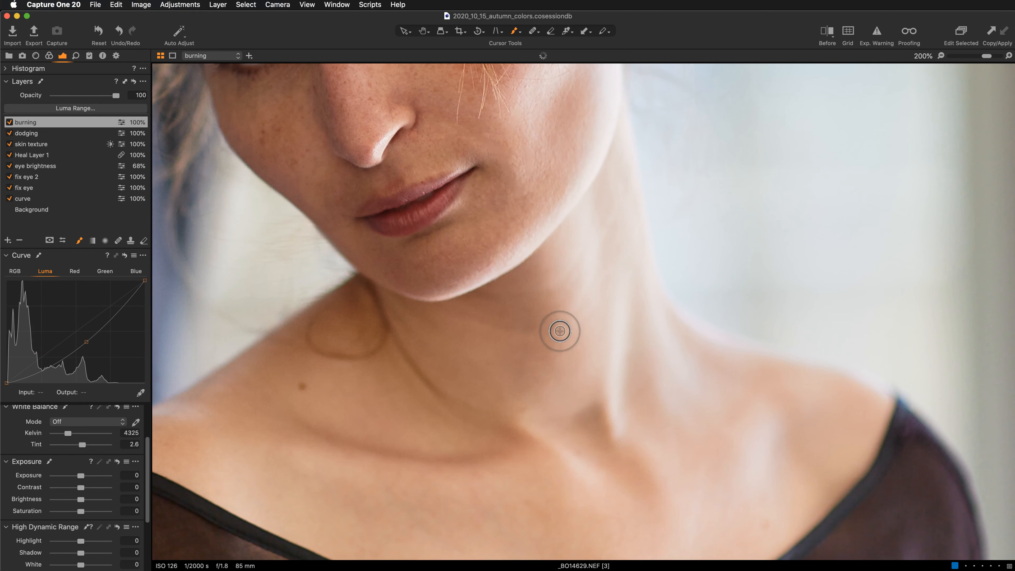
pyautogui.press(']')
pyautogui.press(']')
pyautogui.press(']')
pyautogui.press(']')
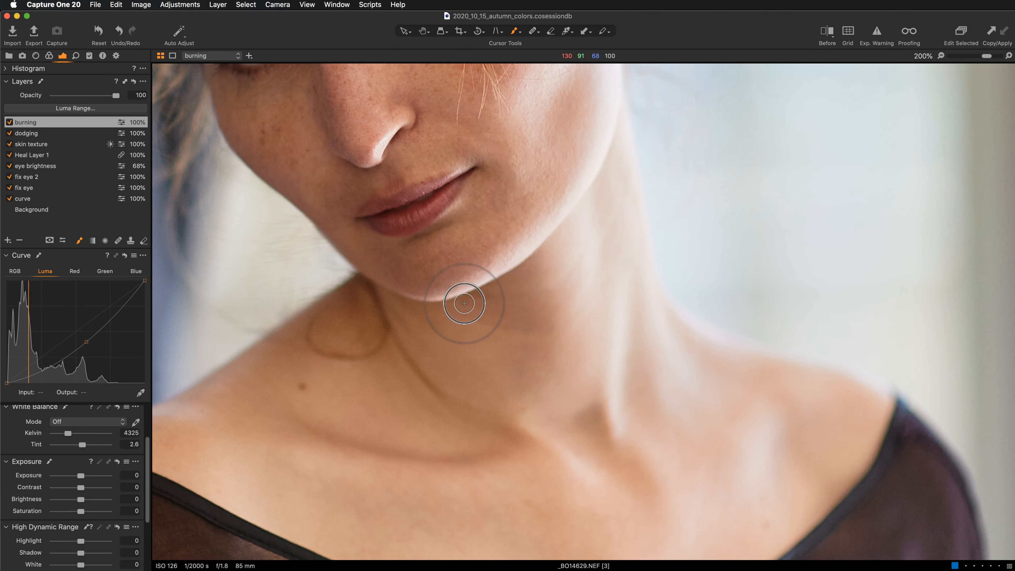
pyautogui.moveTo(470, 301)
pyautogui.mouseDown()
pyautogui.moveTo(529, 263)
pyautogui.moveTo(451, 306)
pyautogui.mouseUp()
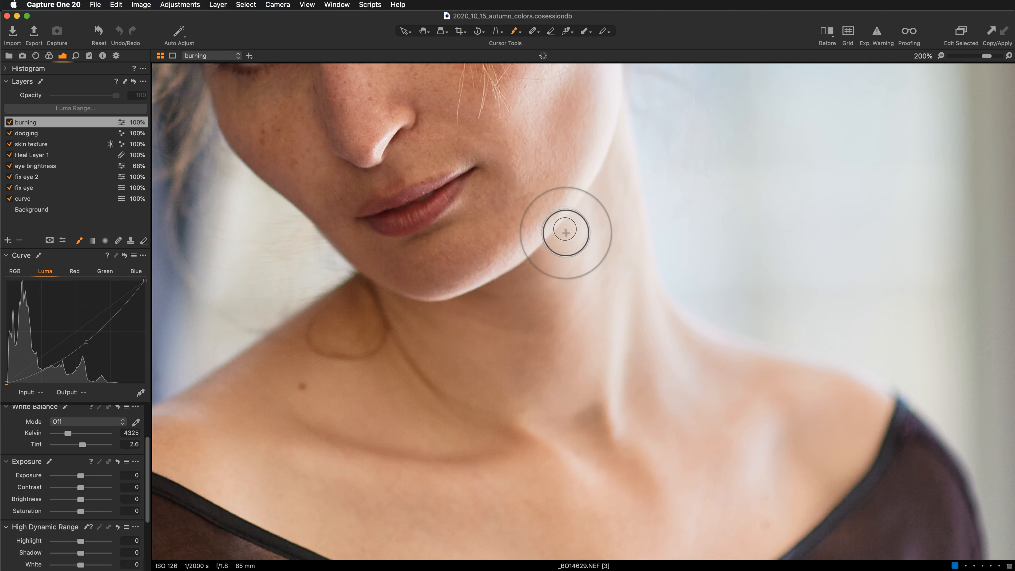
pyautogui.moveTo(389, 294)
pyautogui.mouseDown()
pyautogui.moveTo(492, 301)
pyautogui.moveTo(498, 311)
pyautogui.moveTo(410, 312)
pyautogui.moveTo(475, 322)
pyautogui.moveTo(476, 302)
pyautogui.mouseUp()
pyautogui.moveTo(608, 135)
pyautogui.mouseDown()
pyautogui.moveTo(594, 231)
pyautogui.moveTo(620, 134)
pyautogui.moveTo(538, 236)
pyautogui.moveTo(511, 323)
pyautogui.moveTo(494, 317)
pyautogui.moveTo(521, 390)
pyautogui.moveTo(498, 295)
pyautogui.moveTo(438, 245)
pyautogui.moveTo(455, 220)
pyautogui.moveTo(488, 224)
pyautogui.mouseUp()
pyautogui.press(']')
pyautogui.press(']')
pyautogui.press(']')
pyautogui.press(']')
pyautogui.press('[')
pyautogui.press('[')
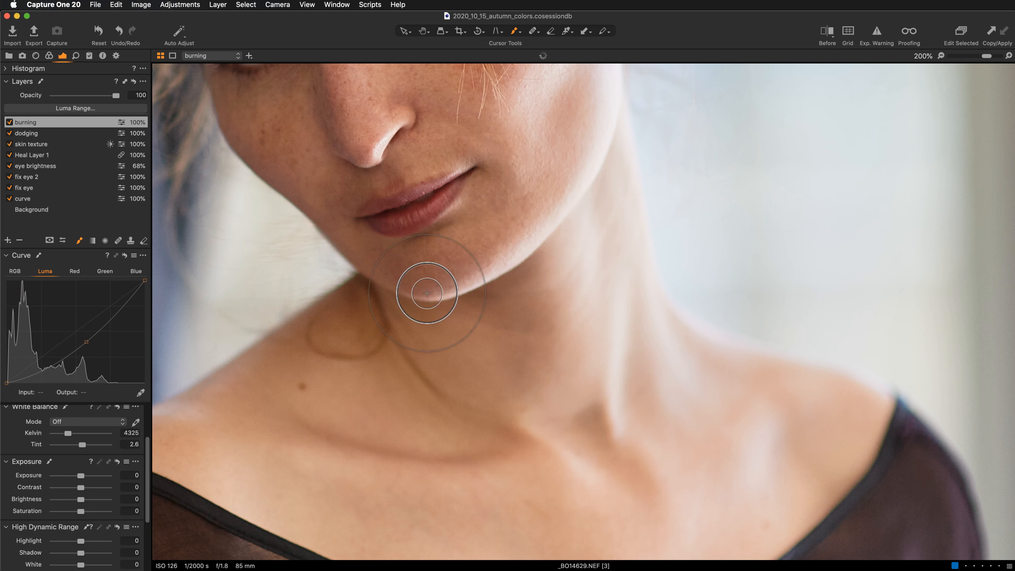
# Step: Select the dodging layer and dodge the nose bridge, the area beneath the nose and the skin between the eyebrows with a smaller brush
pyautogui.click(38, 133)
pyautogui.scroll(10, 218, 219)
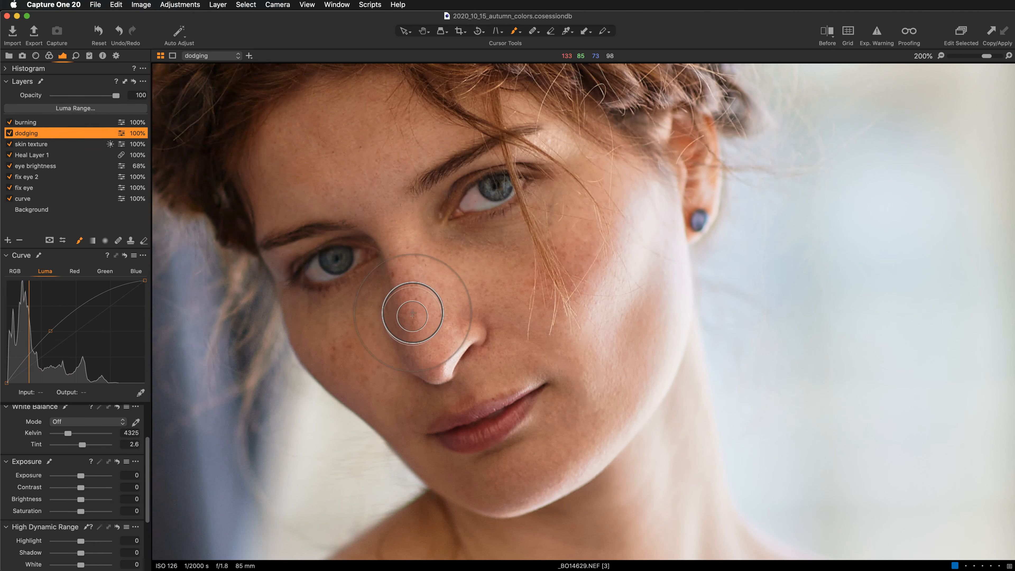
pyautogui.press('[')
pyautogui.press('[')
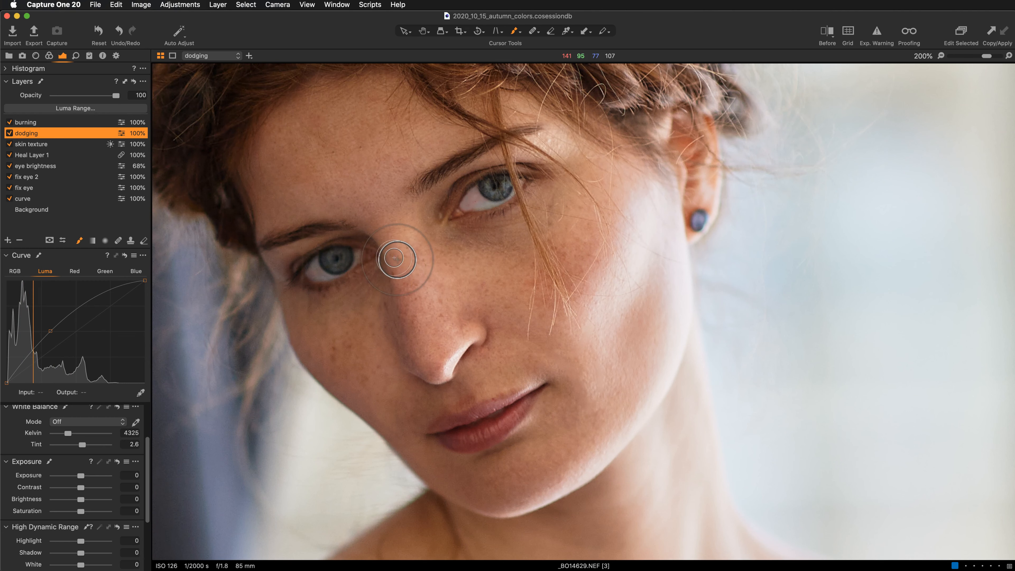
pyautogui.moveTo(391, 244)
pyautogui.mouseDown()
pyautogui.moveTo(419, 369)
pyautogui.moveTo(401, 263)
pyautogui.moveTo(385, 240)
pyautogui.moveTo(394, 235)
pyautogui.mouseUp()
pyautogui.moveTo(430, 383)
pyautogui.mouseDown()
pyautogui.moveTo(463, 405)
pyautogui.moveTo(488, 383)
pyautogui.mouseUp()
pyautogui.moveTo(363, 204)
pyautogui.mouseDown()
pyautogui.moveTo(433, 176)
pyautogui.moveTo(399, 229)
pyautogui.moveTo(408, 191)
pyautogui.mouseUp()
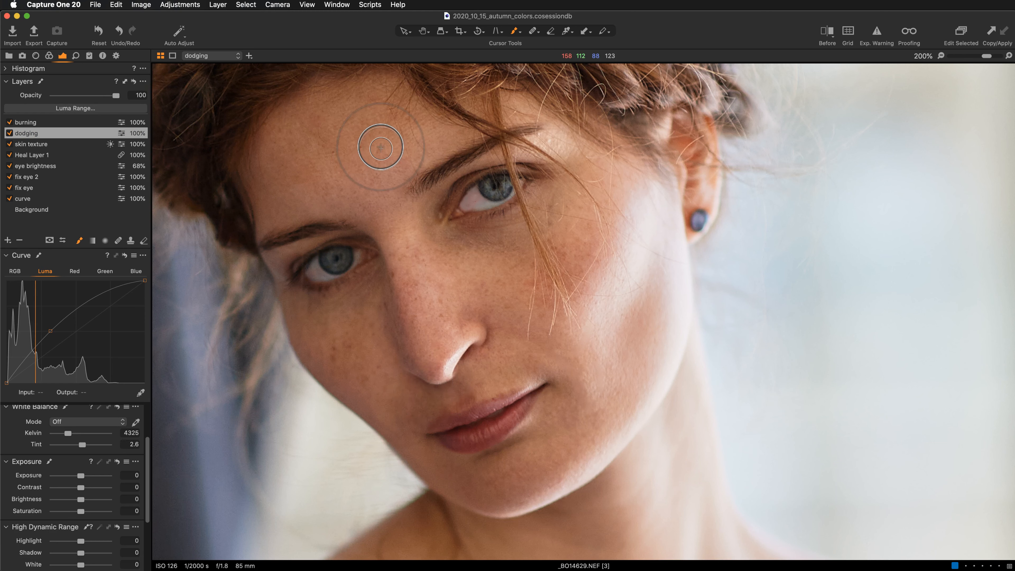
# Step: Enlarge the brush considerably and dodge the middle of the forehead above the nose bridge
pyautogui.press(']')
pyautogui.press(']')
pyautogui.press(']')
pyautogui.press(']')
pyautogui.press(']')
pyautogui.press(']')
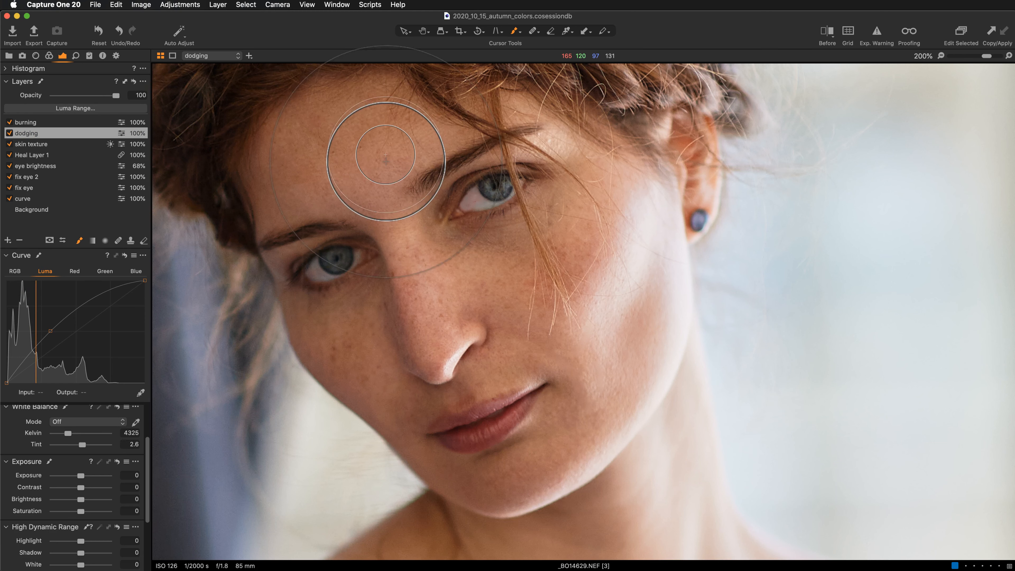
pyautogui.moveTo(386, 162)
pyautogui.mouseDown()
pyautogui.moveTo(396, 147)
pyautogui.moveTo(498, 114)
pyautogui.moveTo(396, 193)
pyautogui.mouseUp()
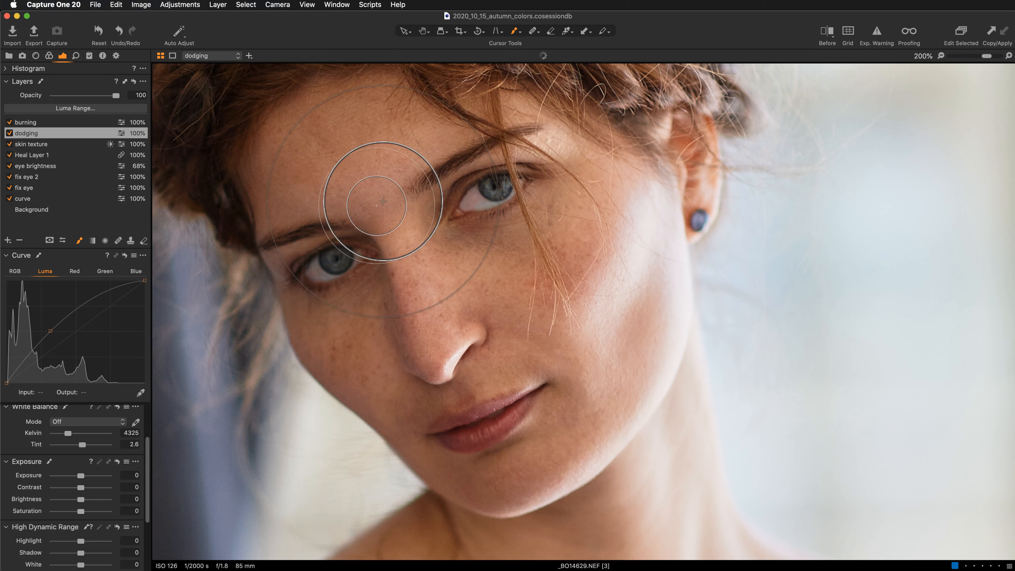
# Step: Undo the last dodging stroke and dodge around the eye and upper cheek beside the loose hair strands
pyautogui.press('super+minus')
pyautogui.moveTo(537, 181)
pyautogui.mouseDown()
pyautogui.moveTo(537, 153)
pyautogui.moveTo(716, 131)
pyautogui.mouseUp()
pyautogui.press('super+plus')
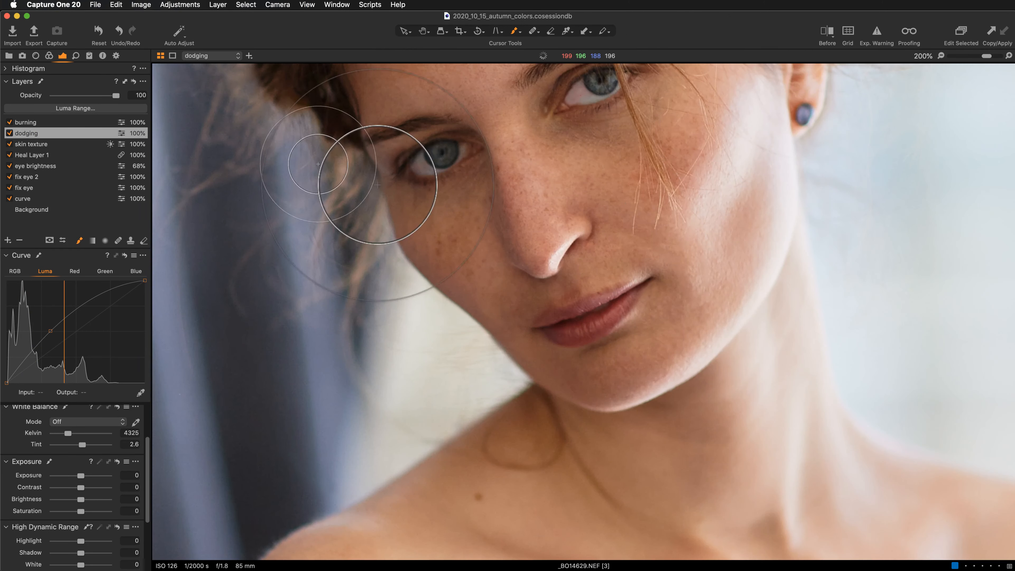
pyautogui.moveTo(668, 196)
pyautogui.mouseDown()
pyautogui.moveTo(533, 314)
pyautogui.moveTo(562, 318)
pyautogui.mouseUp()
pyautogui.press('super+z')
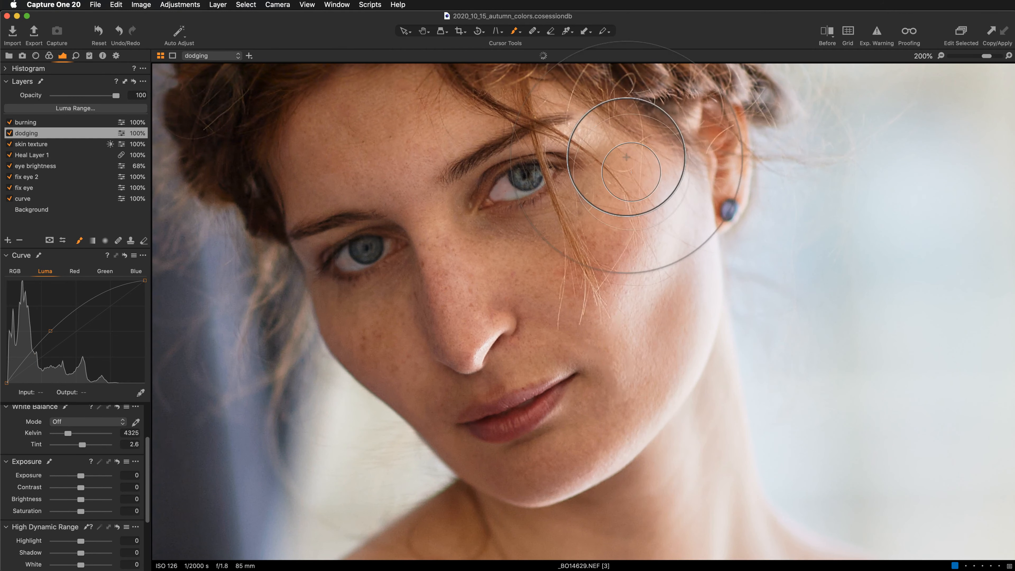
pyautogui.moveTo(641, 202); pyautogui.dragTo(648, 255)
pyautogui.moveTo(531, 207)
pyautogui.mouseDown()
pyautogui.moveTo(536, 216)
pyautogui.moveTo(651, 180)
pyautogui.moveTo(608, 132)
pyautogui.moveTo(586, 163)
pyautogui.moveTo(551, 152)
pyautogui.moveTo(593, 224)
pyautogui.mouseUp()
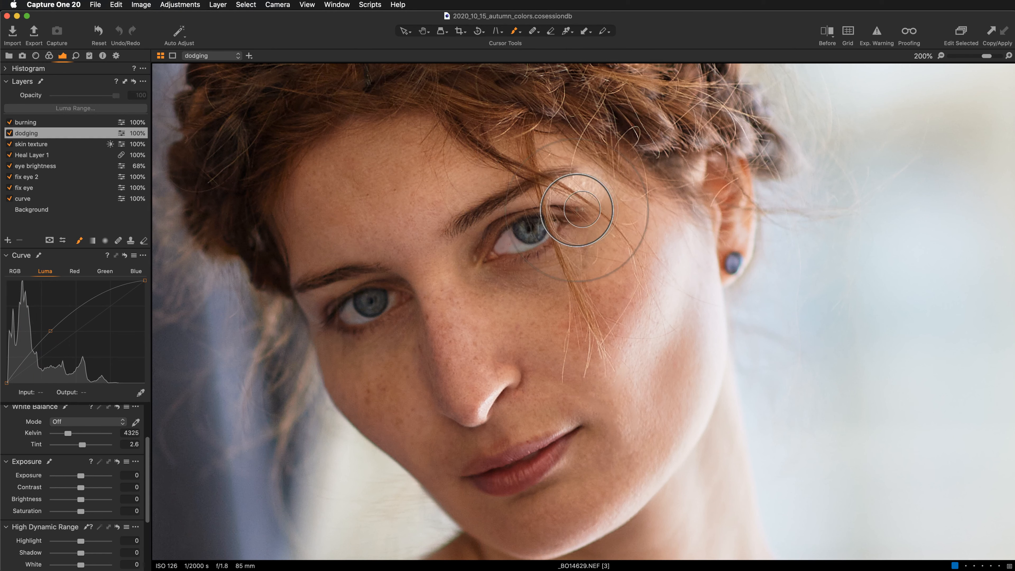
pyautogui.moveTo(450, 225)
pyautogui.mouseDown()
pyautogui.moveTo(448, 190)
pyautogui.moveTo(444, 246)
pyautogui.moveTo(437, 141)
pyautogui.moveTo(512, 226)
pyautogui.moveTo(621, 293)
pyautogui.moveTo(592, 293)
pyautogui.mouseUp()
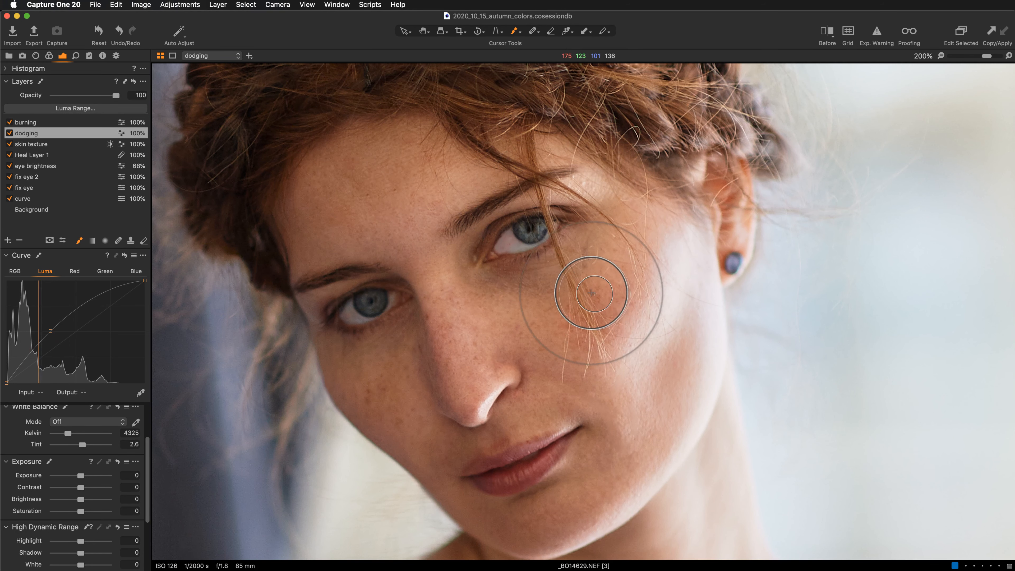
pyautogui.press('[')
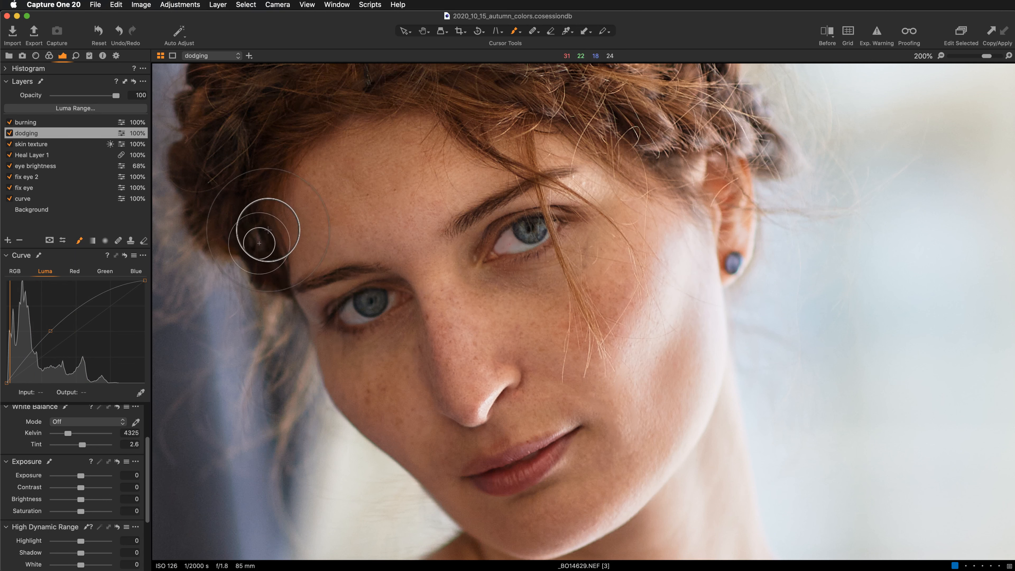
# Step: Compare the face with the dodging and burning layers off and on
pyautogui.click(9, 134)
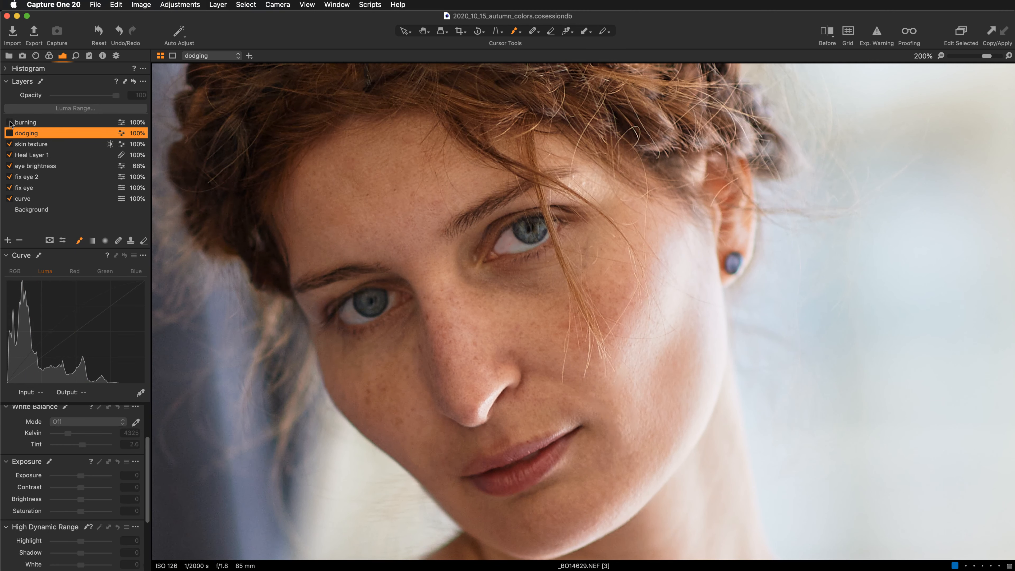
pyautogui.click(8, 133)
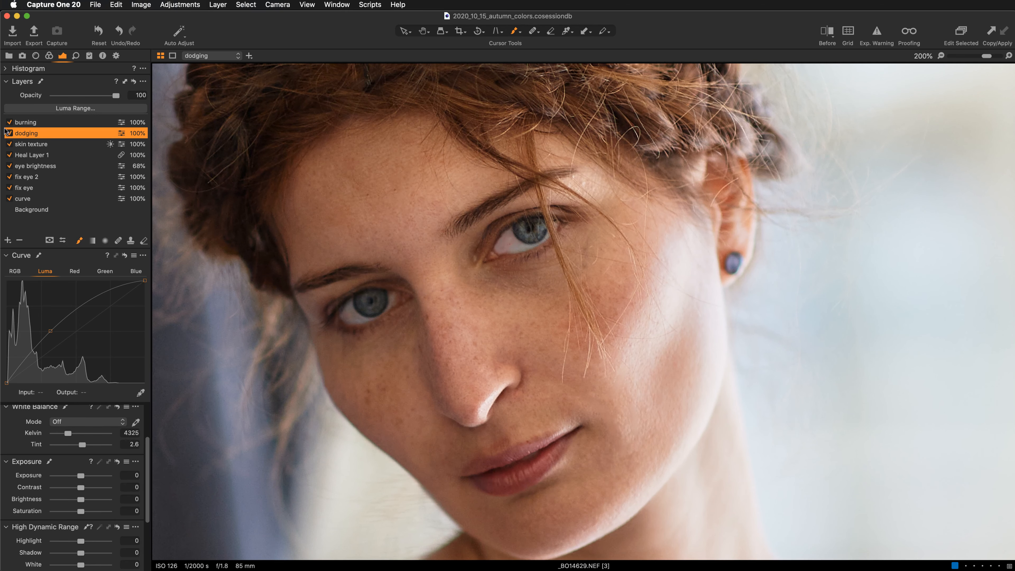
pyautogui.click(8, 122)
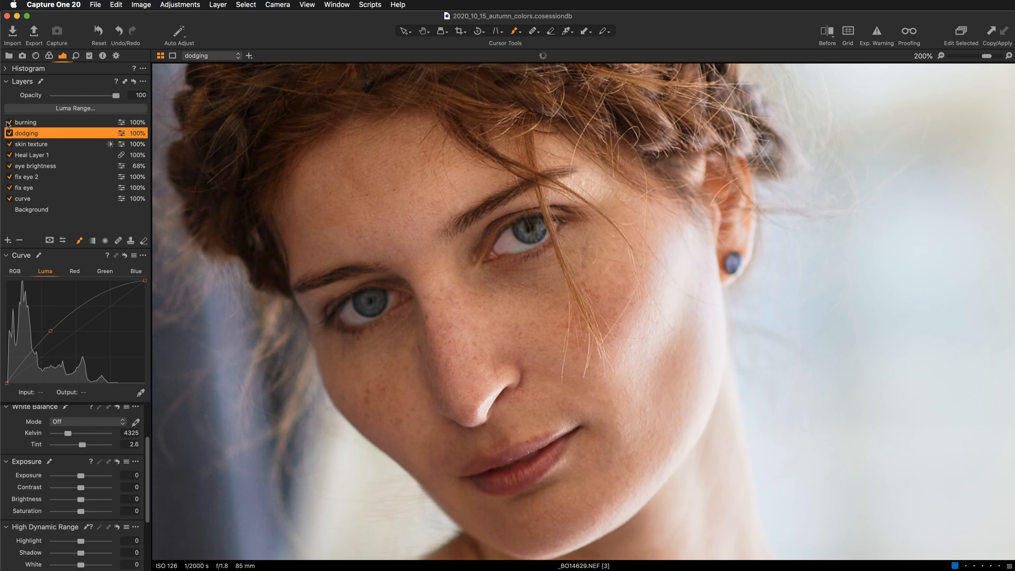
# Step: Select the burning layer, burn the lash line and outer corner of the hair-side eye, and compare the layer off and on
pyautogui.click(28, 125)
pyautogui.rightClick(517, 278)
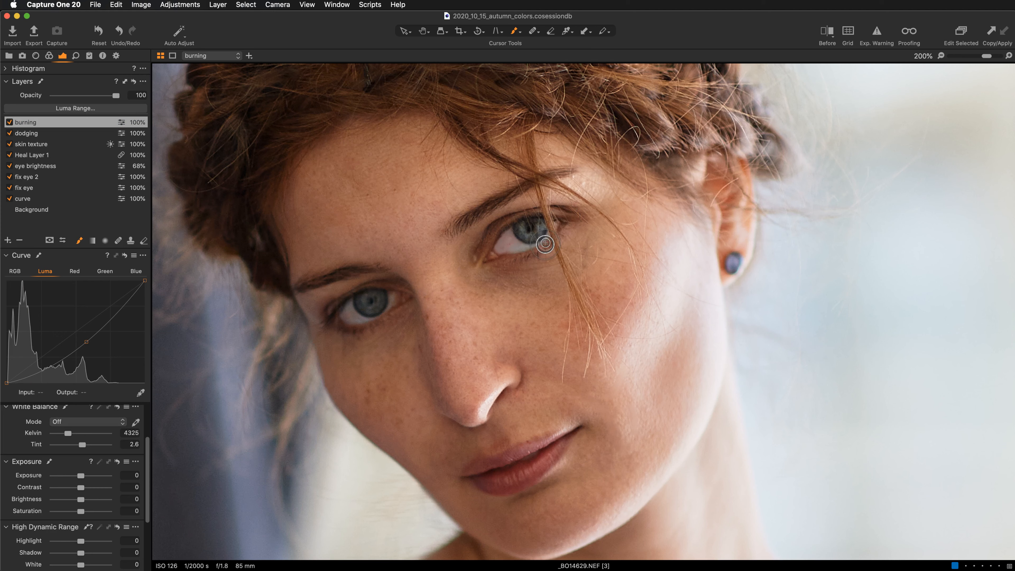
pyautogui.moveTo(506, 261)
pyautogui.mouseDown()
pyautogui.moveTo(548, 218)
pyautogui.moveTo(497, 233)
pyautogui.moveTo(541, 211)
pyautogui.moveTo(499, 233)
pyautogui.moveTo(568, 215)
pyautogui.moveTo(535, 215)
pyautogui.moveTo(560, 213)
pyautogui.mouseUp()
pyautogui.moveTo(558, 213)
pyautogui.mouseDown()
pyautogui.moveTo(542, 212)
pyautogui.moveTo(575, 232)
pyautogui.mouseUp()
pyautogui.moveTo(571, 229)
pyautogui.mouseDown()
pyautogui.moveTo(564, 222)
pyautogui.moveTo(559, 234)
pyautogui.mouseUp()
pyautogui.moveTo(557, 236); pyautogui.dragTo(597, 250)
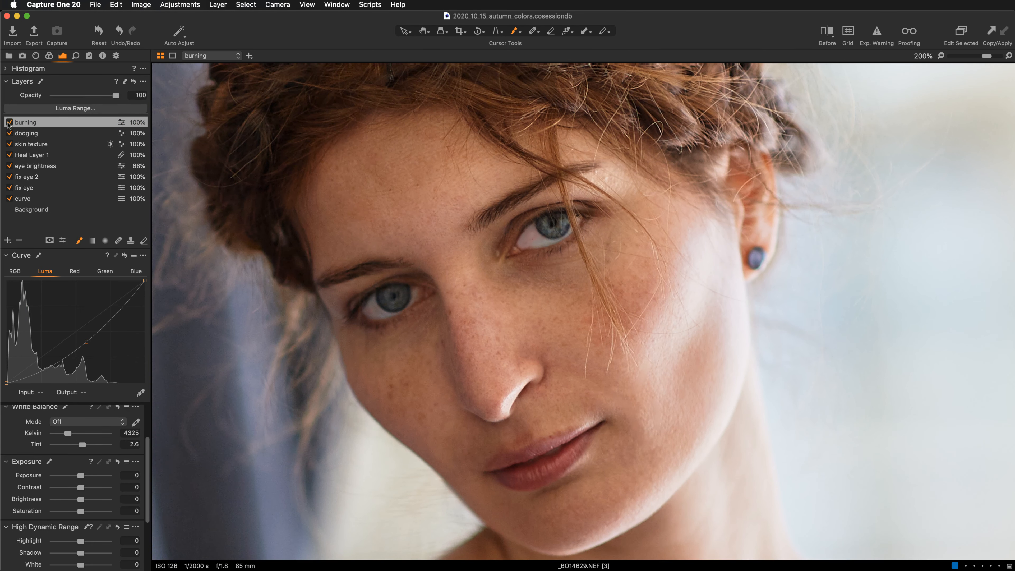
pyautogui.click(9, 123)
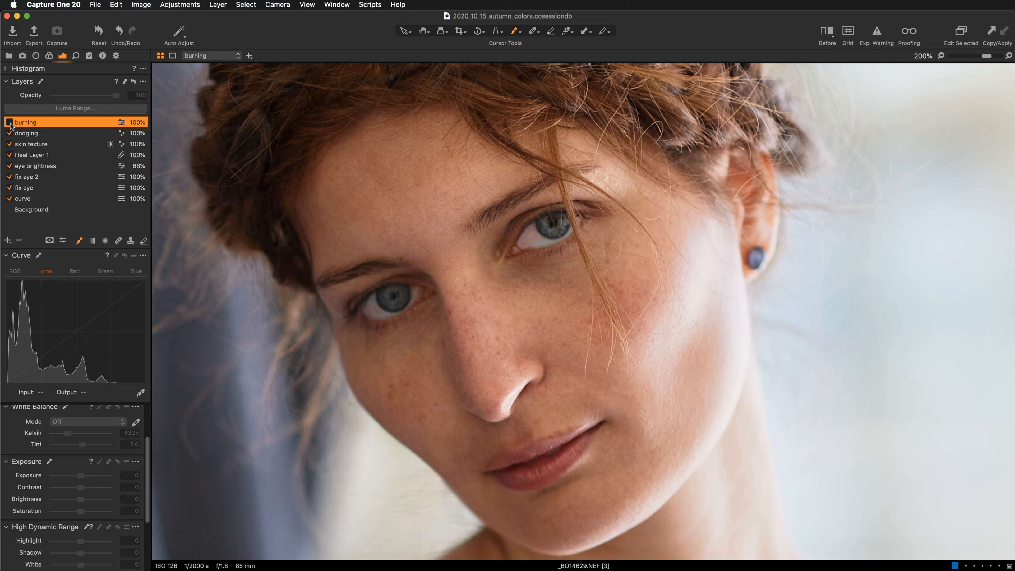
pyautogui.click(9, 123)
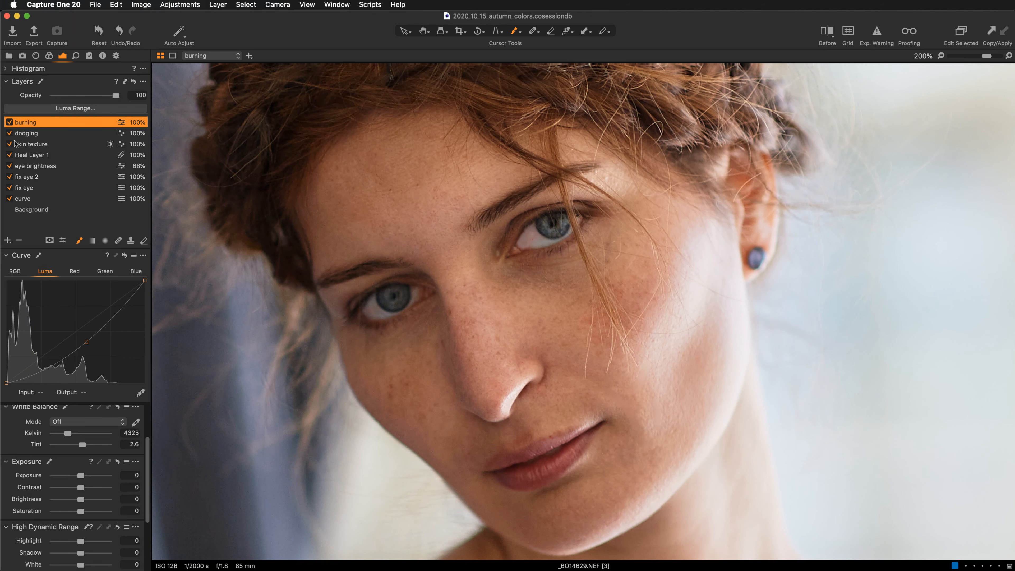
# Step: Compare the portrait with the dodging layer off and on
pyautogui.click(9, 134)
pyautogui.click(8, 134)
pyautogui.press('super+minus')
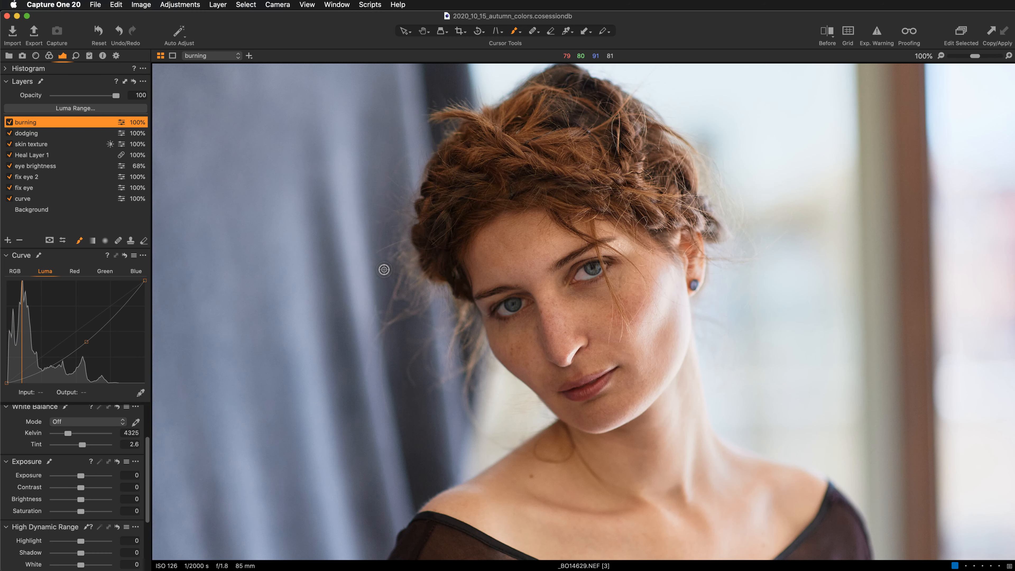
# Step: Select the dodging layer and slightly increase the brush's size and flow for working on the hair
pyautogui.press('super+plus')
pyautogui.press('space')
pyautogui.moveTo(402, 173); pyautogui.dragTo(399, 296)
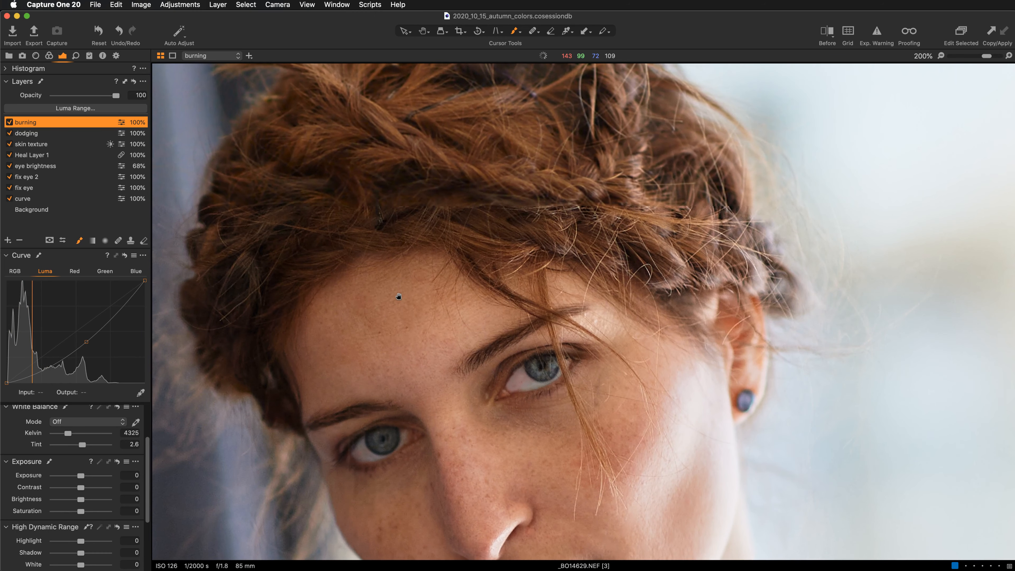
pyautogui.click(31, 136)
pyautogui.rightClick(556, 247)
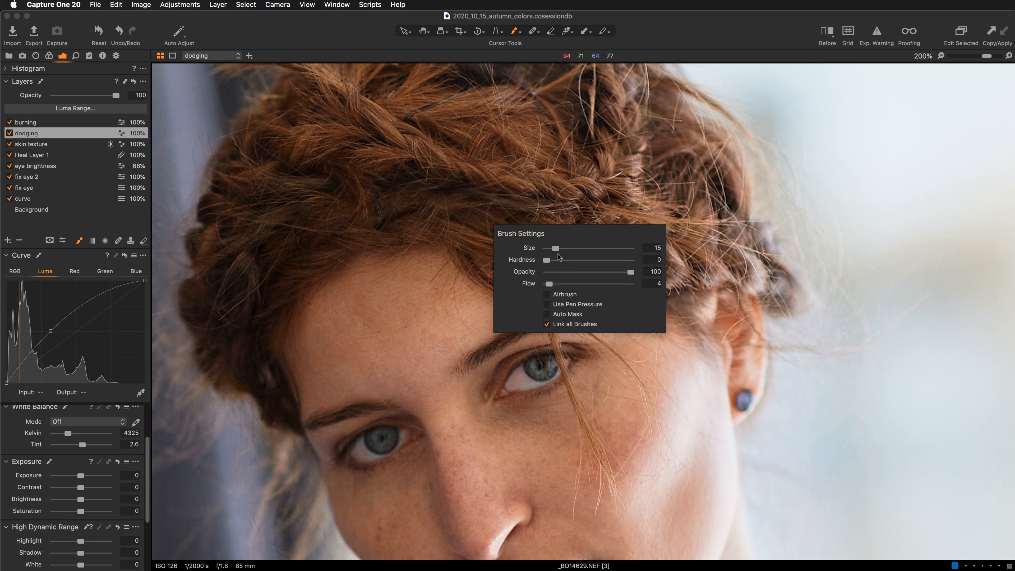
pyautogui.moveTo(556, 248); pyautogui.dragTo(559, 248)
pyautogui.moveTo(549, 283); pyautogui.dragTo(553, 284)
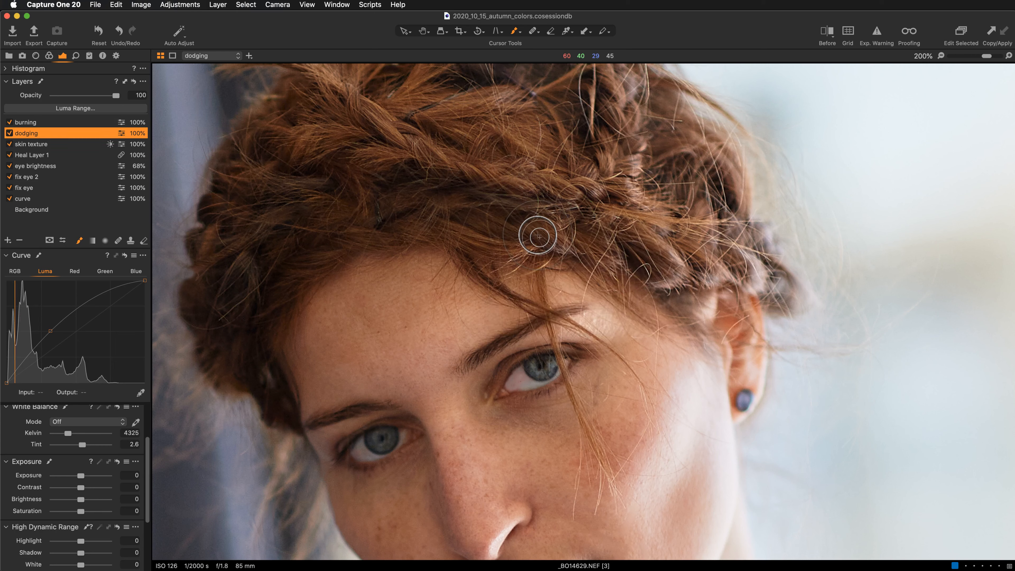
# Step: Dodge the braided hair from above the forehead across to the area above the ear with the earring
pyautogui.moveTo(539, 236)
pyautogui.mouseDown()
pyautogui.moveTo(604, 230)
pyautogui.moveTo(535, 227)
pyautogui.moveTo(680, 236)
pyautogui.mouseUp()
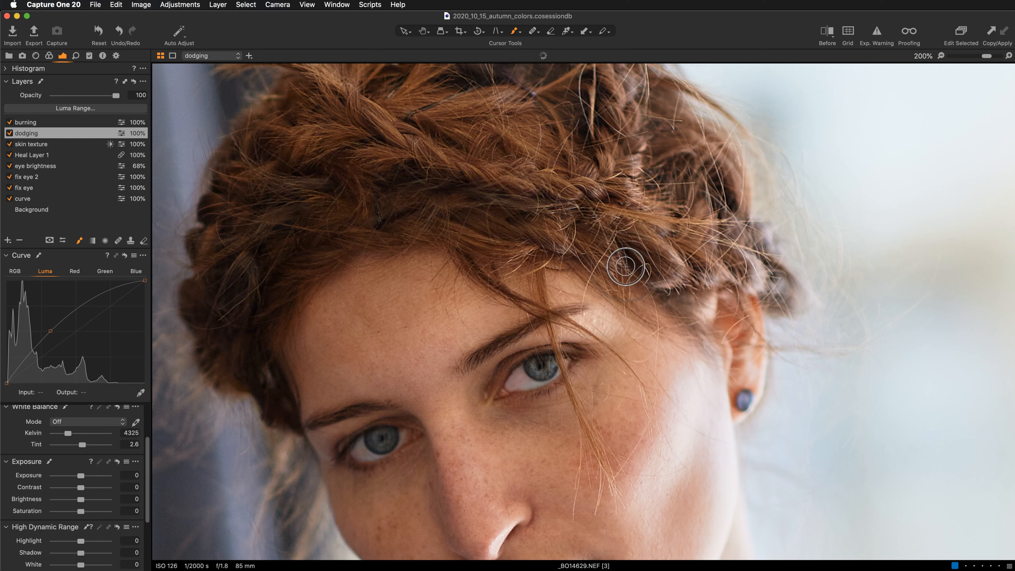
pyautogui.moveTo(595, 243)
pyautogui.mouseDown()
pyautogui.moveTo(663, 266)
pyautogui.moveTo(713, 267)
pyautogui.mouseUp()
pyautogui.moveTo(646, 245)
pyautogui.mouseDown()
pyautogui.moveTo(688, 261)
pyautogui.moveTo(646, 237)
pyautogui.mouseUp()
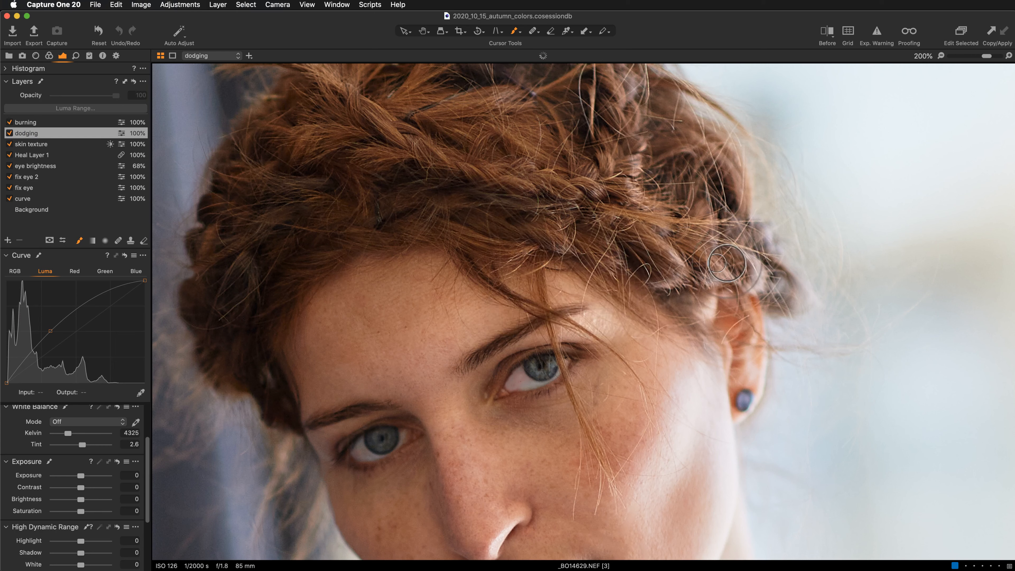
pyautogui.moveTo(717, 261)
pyautogui.mouseDown()
pyautogui.moveTo(724, 268)
pyautogui.moveTo(410, 227)
pyautogui.moveTo(422, 217)
pyautogui.moveTo(596, 234)
pyautogui.moveTo(571, 235)
pyautogui.mouseUp()
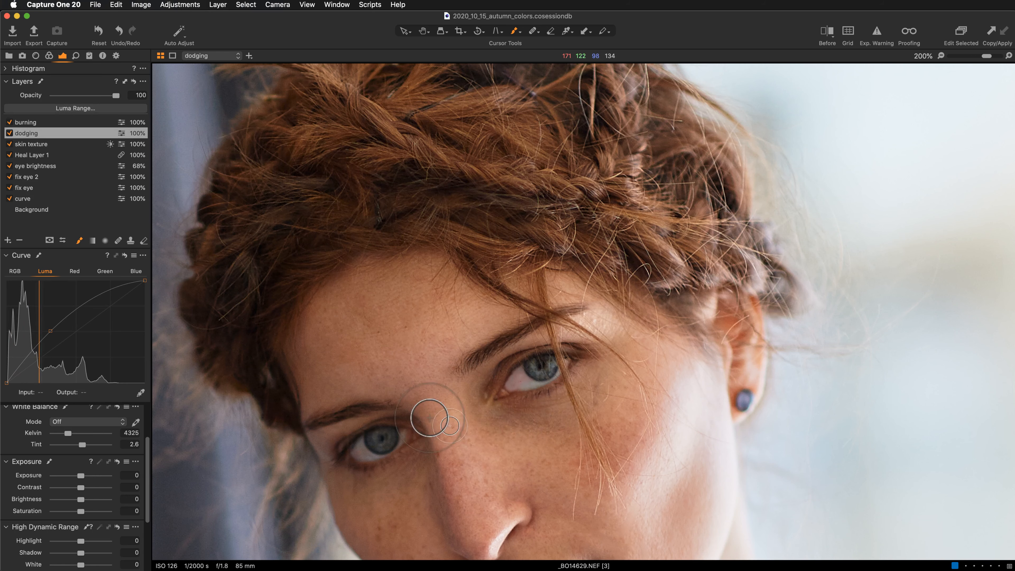
# Step: Enlarge the brush considerably and dodge the forehead and the hair-side temple, undoing the last stroke on the cheek
pyautogui.scroll(-5, 445, 420)
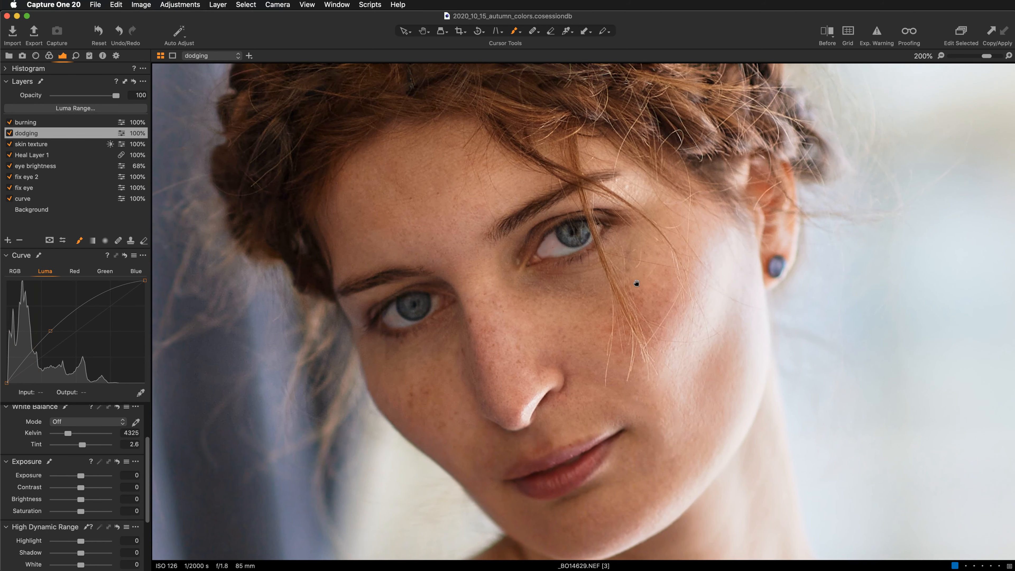
pyautogui.press(']')
pyautogui.press(']')
pyautogui.press(']')
pyautogui.press(']')
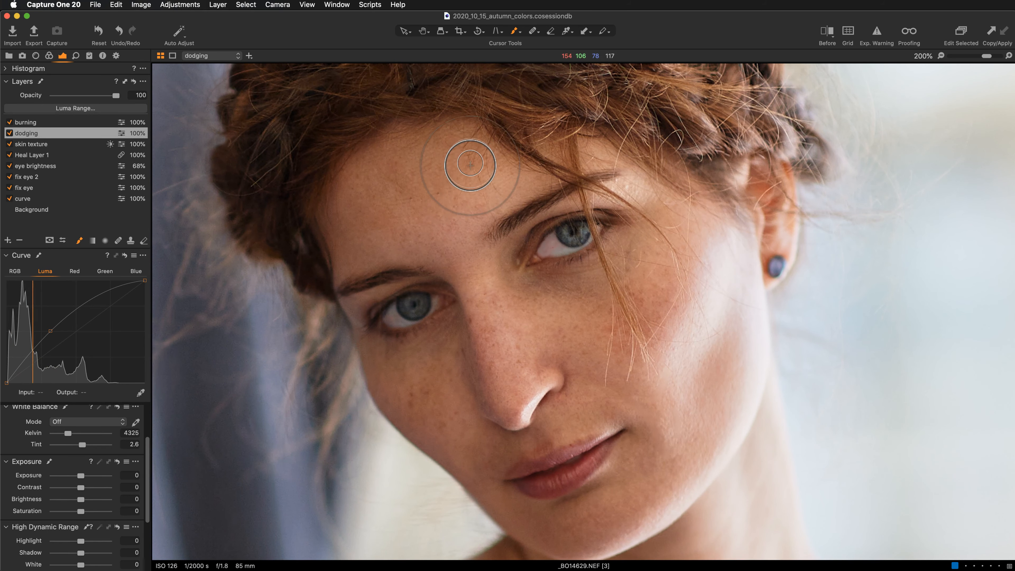
pyautogui.press(']')
pyautogui.press(']')
pyautogui.press(']')
pyautogui.press(']')
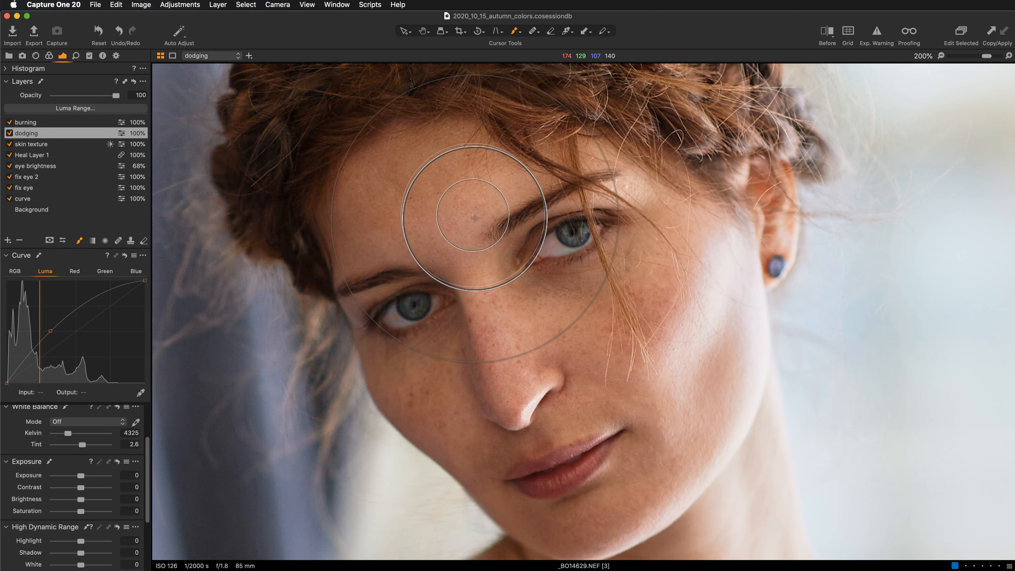
pyautogui.moveTo(475, 241)
pyautogui.mouseDown()
pyautogui.moveTo(484, 203)
pyautogui.moveTo(571, 153)
pyautogui.mouseUp()
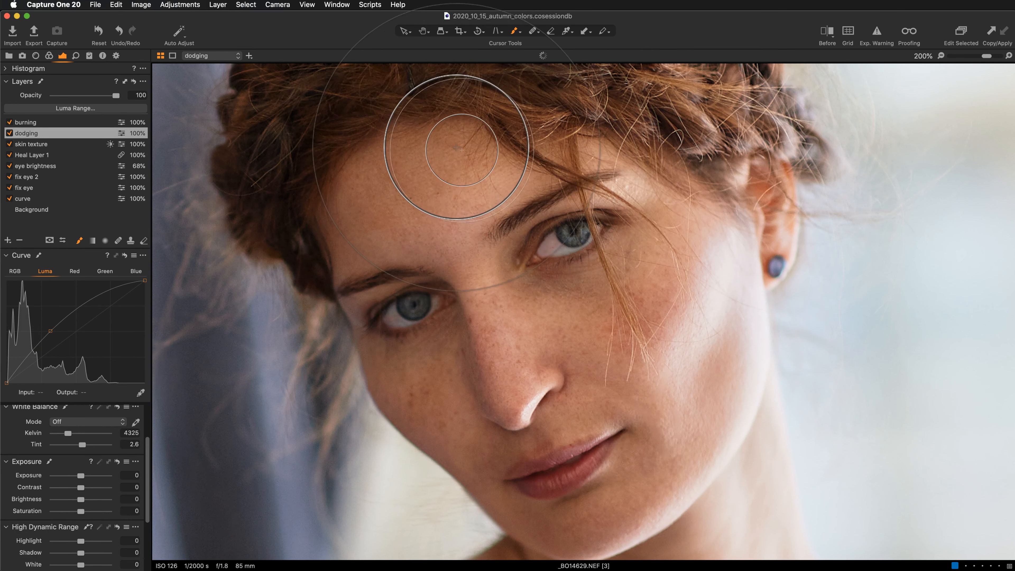
pyautogui.moveTo(459, 147)
pyautogui.mouseDown()
pyautogui.moveTo(699, 209)
pyautogui.moveTo(736, 250)
pyautogui.mouseUp()
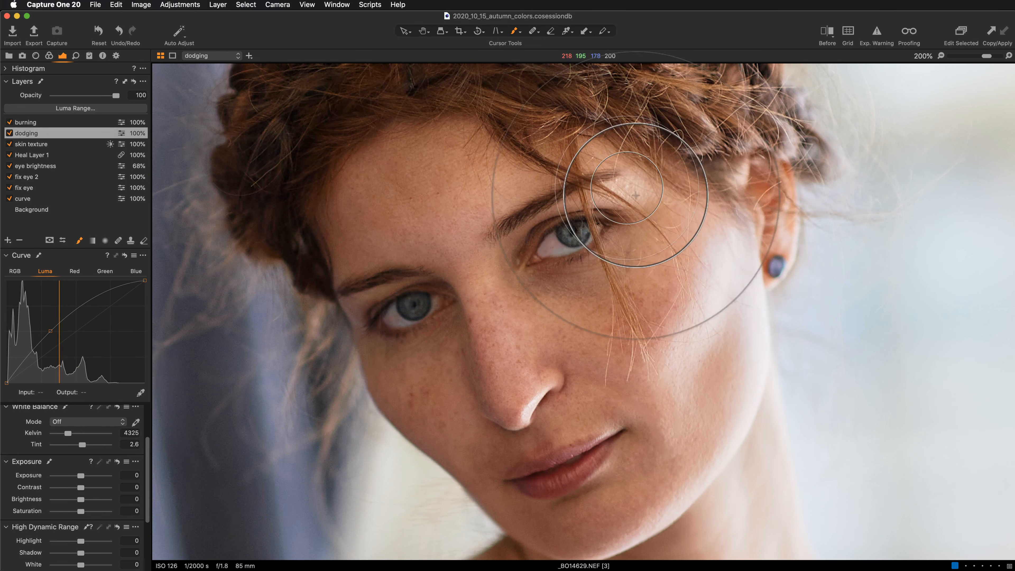
pyautogui.moveTo(725, 324)
pyautogui.mouseDown()
pyautogui.moveTo(713, 325)
pyautogui.moveTo(723, 327)
pyautogui.mouseUp()
pyautogui.press('super+z')
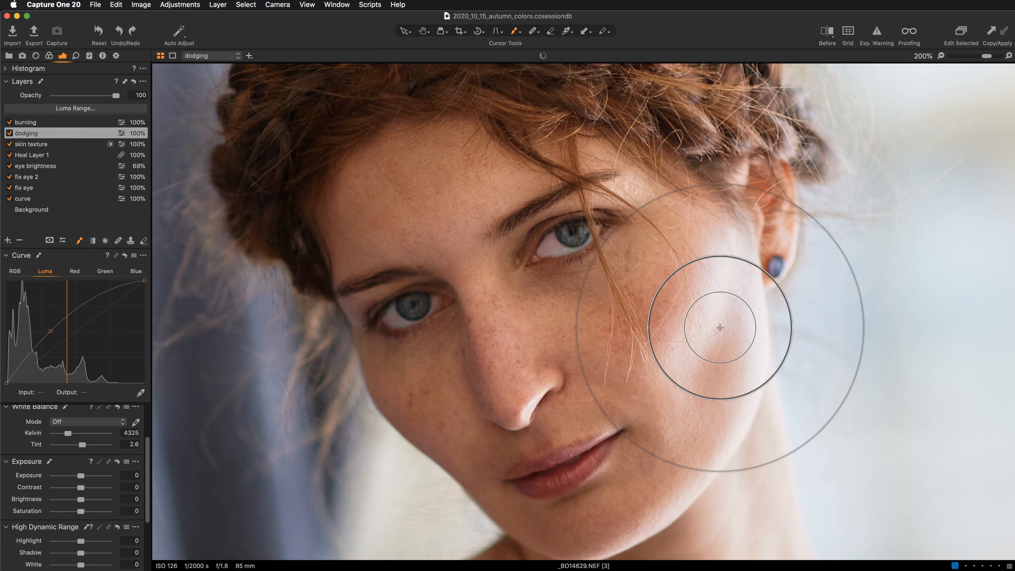
# Step: Compare the whole portrait with the dodging layer off and on
pyautogui.press('super+minus')
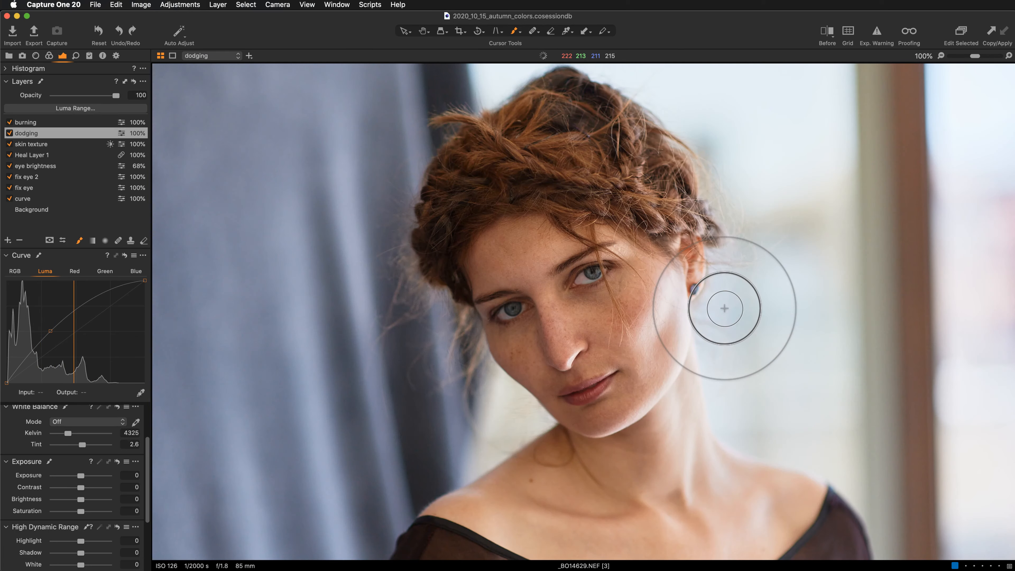
pyautogui.click(9, 133)
pyautogui.click(9, 133)
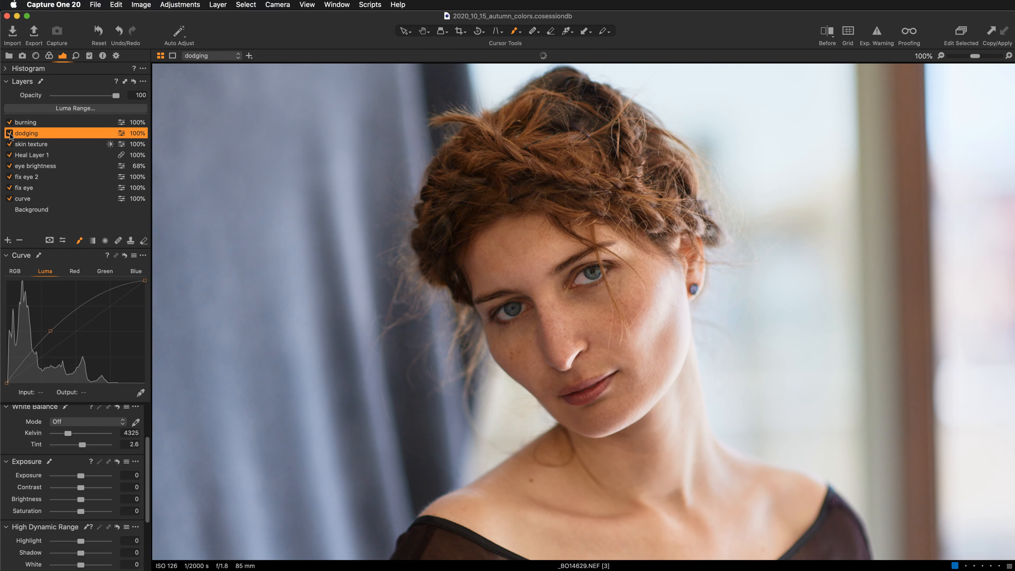
# Step: Switch off every layer from burning down to curve to view the unedited portrait
pyautogui.scroll(-3, 274, 272)
pyautogui.scroll(-2, 273, 271)
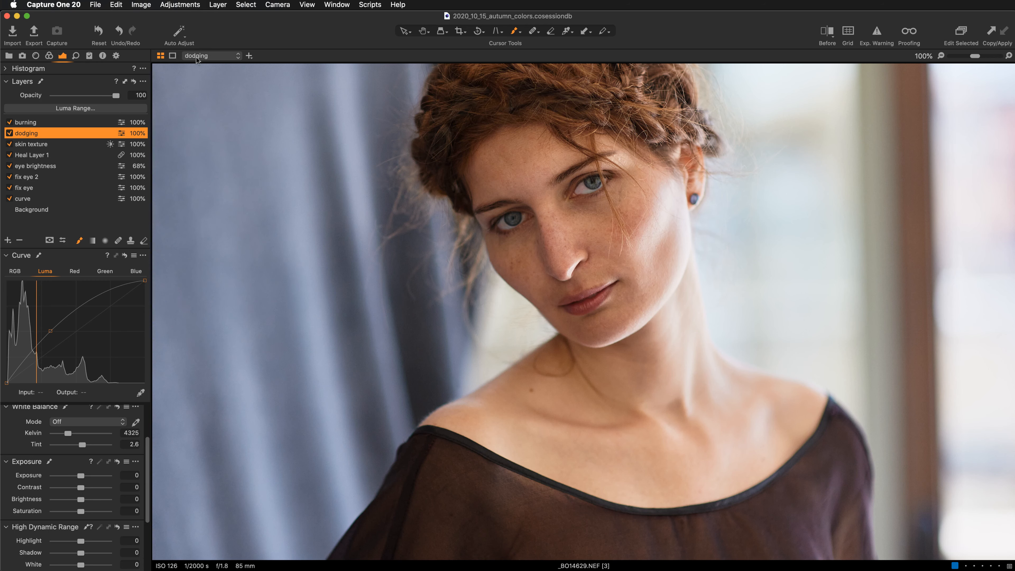
pyautogui.click(8, 122)
pyautogui.click(9, 134)
pyautogui.click(9, 144)
pyautogui.click(9, 154)
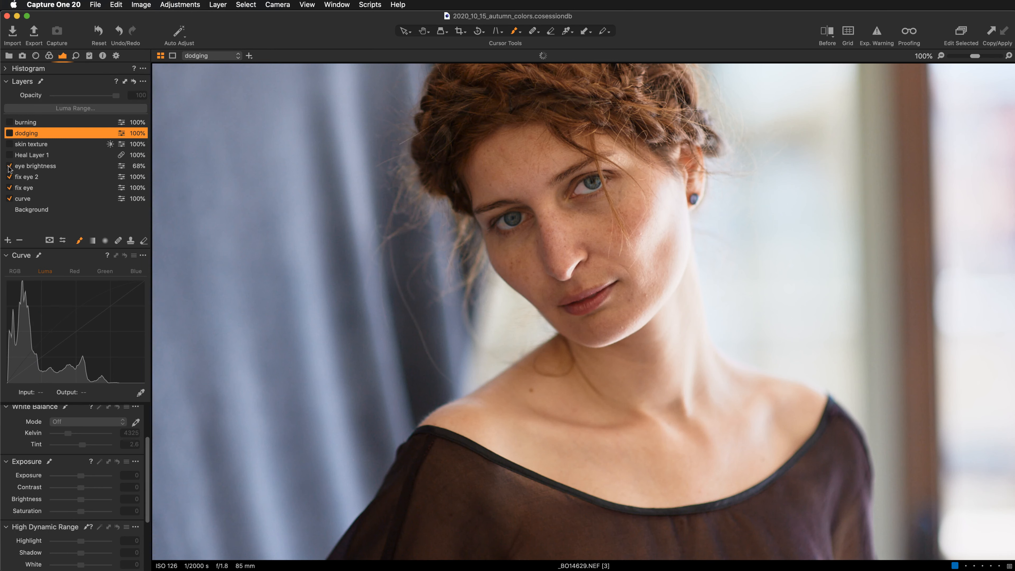
pyautogui.click(9, 166)
pyautogui.click(9, 177)
pyautogui.click(8, 188)
pyautogui.click(8, 199)
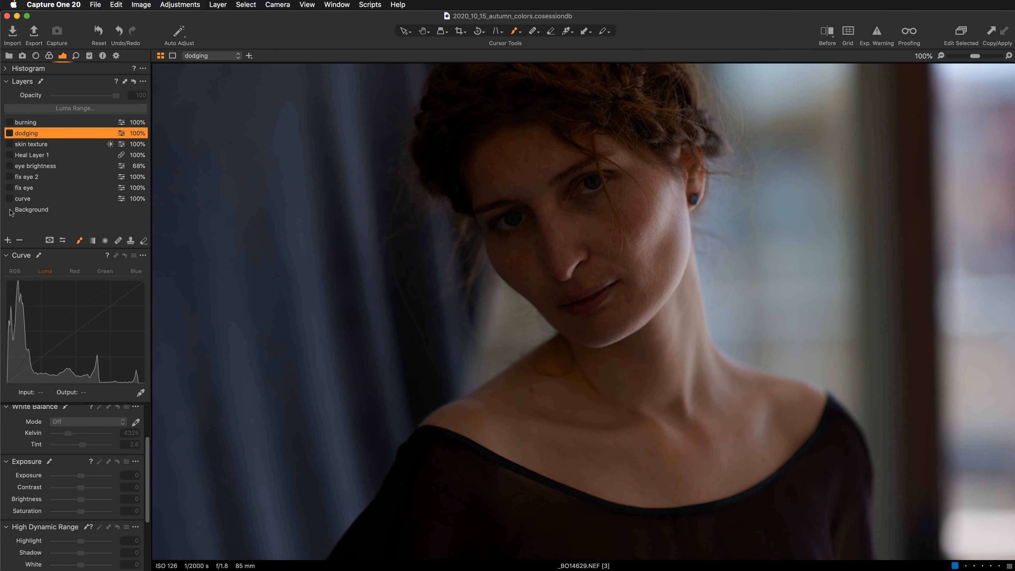
# Step: Switch the layers back on one by one from curve up to skin texture, reviewing each one's effect on the face
pyautogui.click(9, 199)
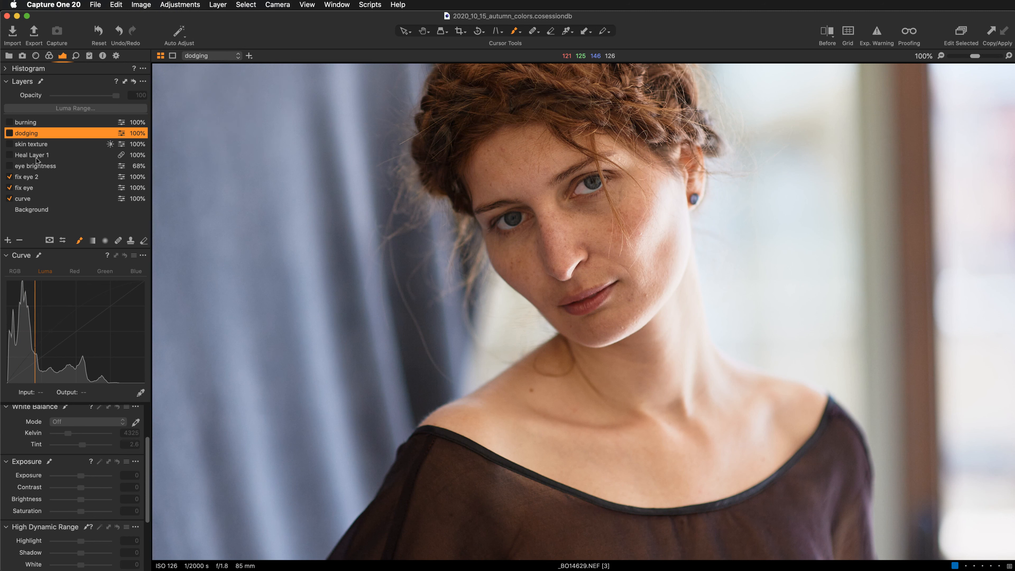
pyautogui.click(9, 167)
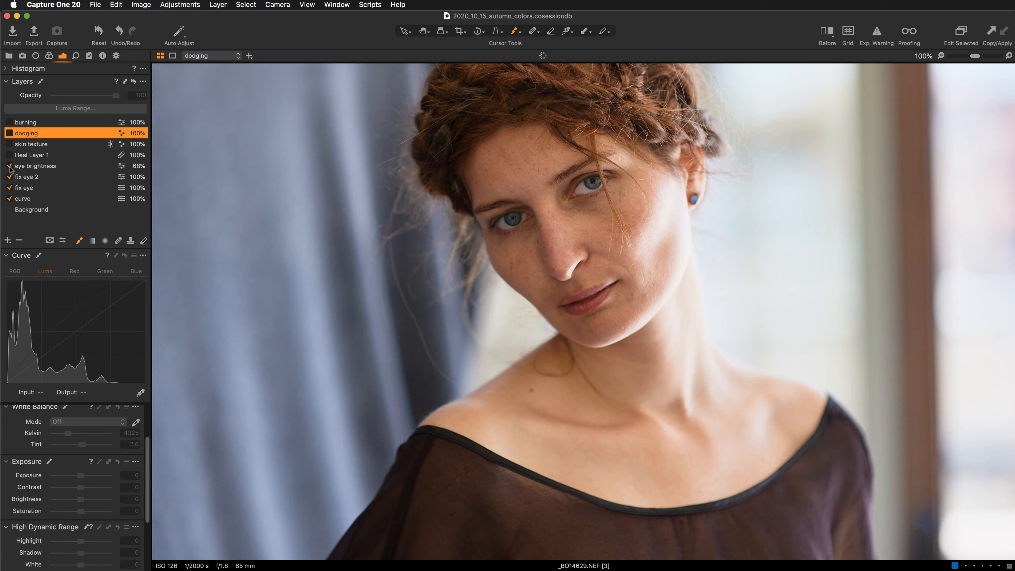
pyautogui.press('v')
pyautogui.scroll(2, 581, 198)
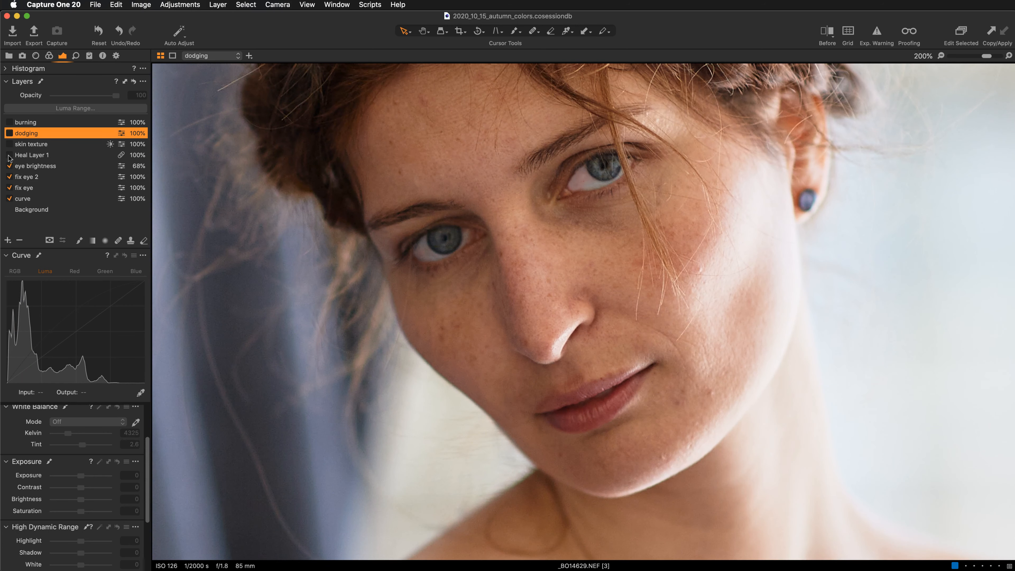
pyautogui.click(9, 155)
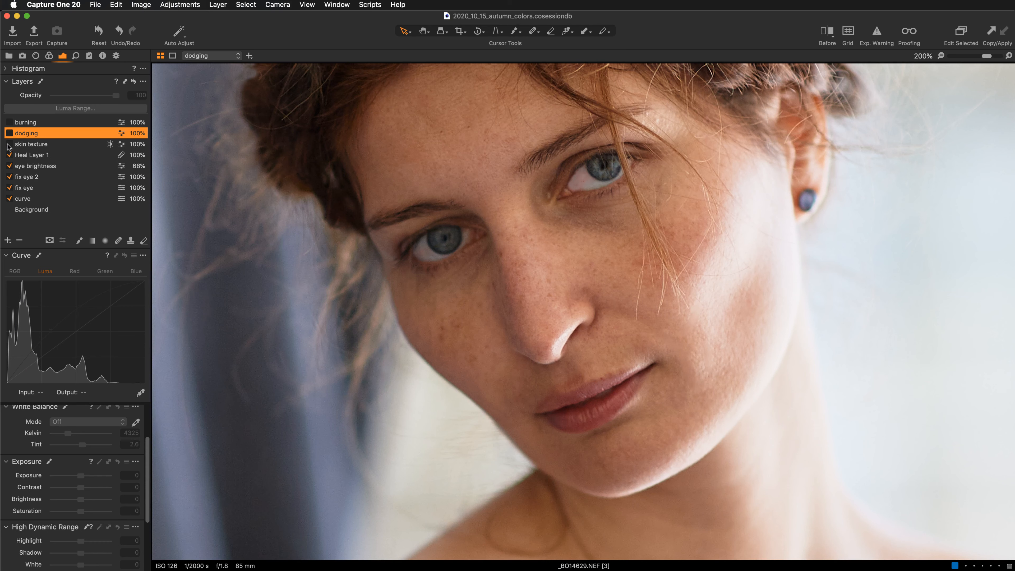
pyautogui.click(9, 144)
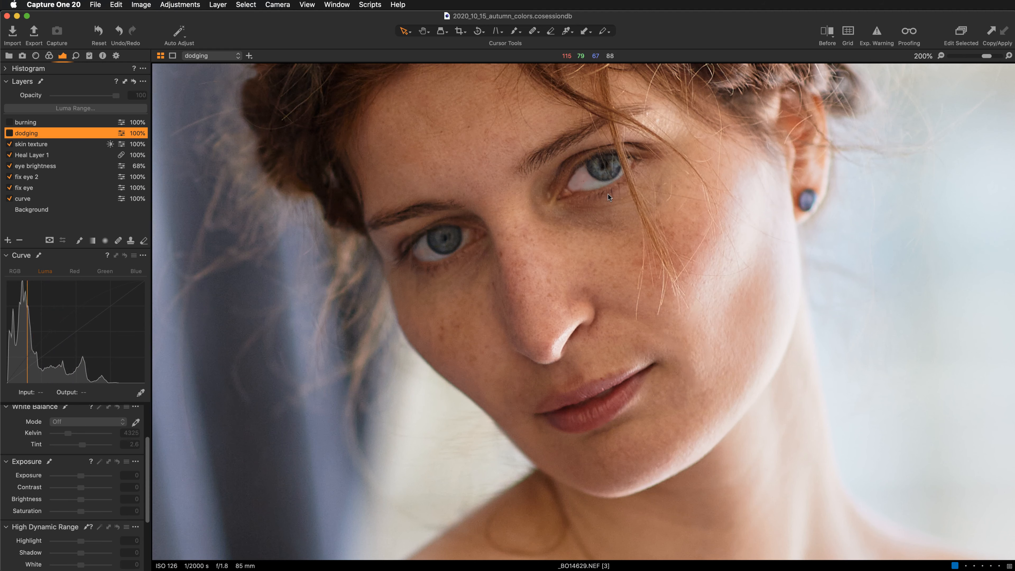
# Step: Set the skin texture layer's opacity to 72 and compare the layer off and on
pyautogui.click(28, 147)
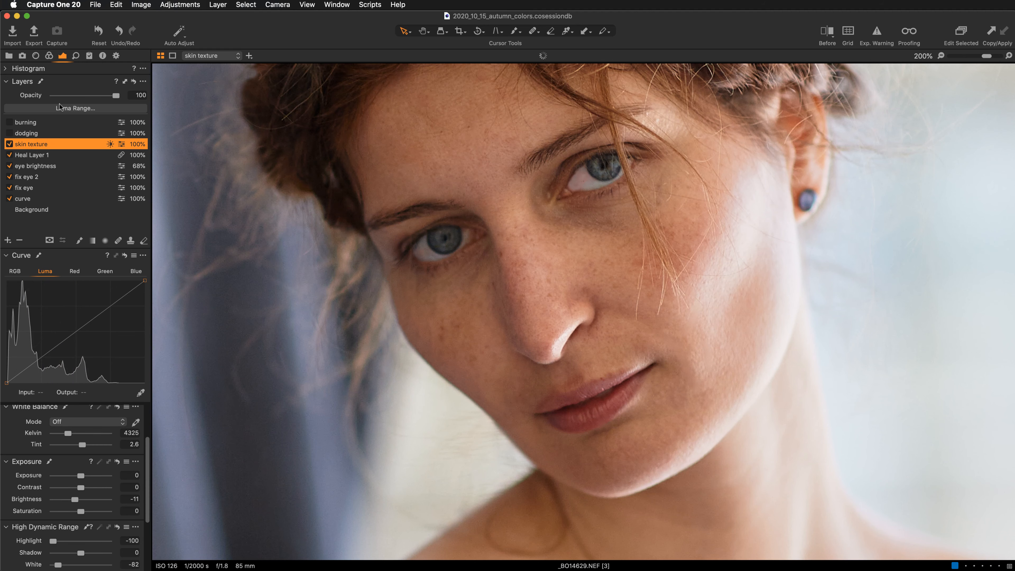
pyautogui.moveTo(115, 97); pyautogui.dragTo(96, 99)
pyautogui.click(8, 145)
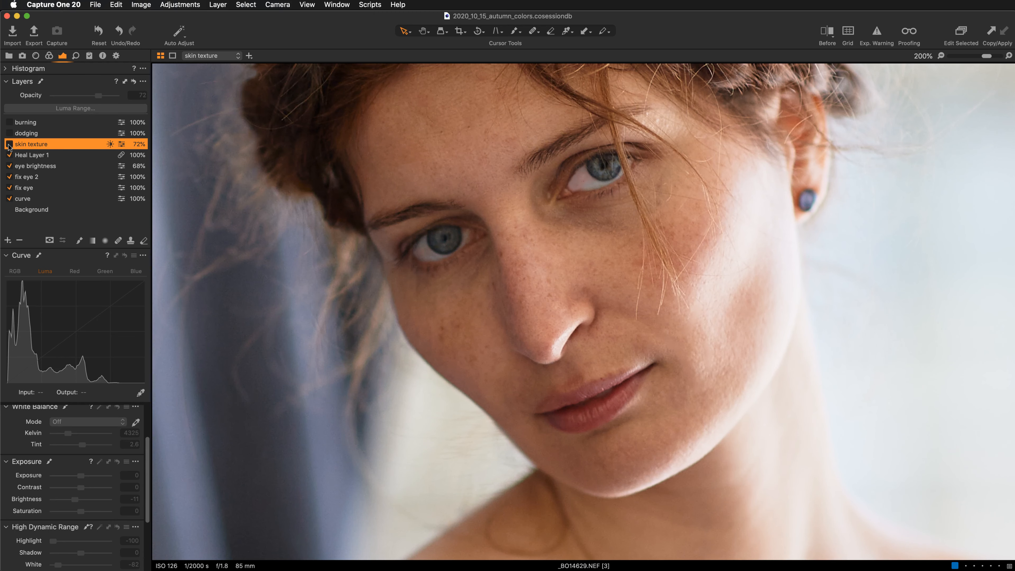
pyautogui.click(9, 145)
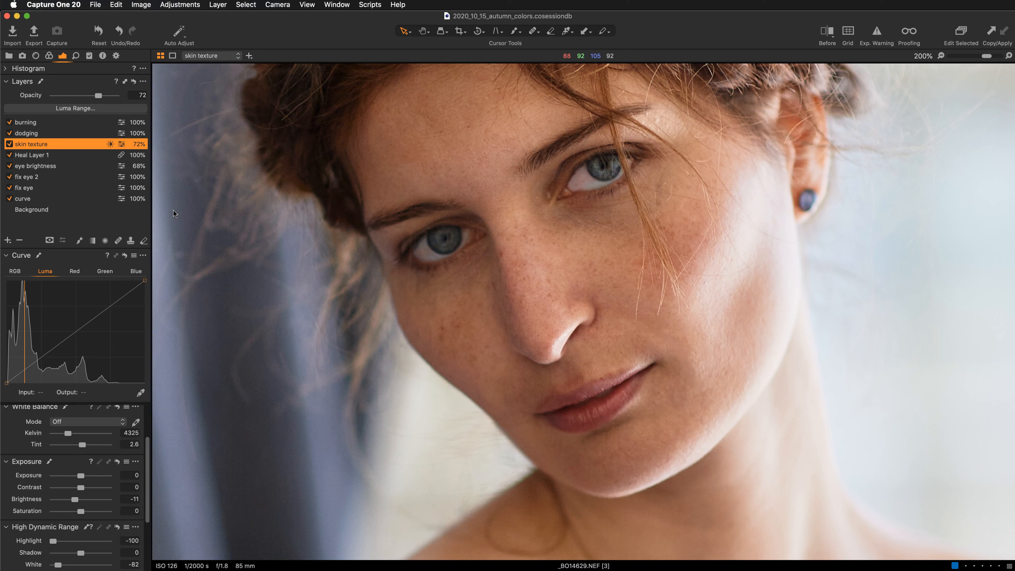
# Step: Add a new filled adjustment layer above the burning layer and name it "color"
pyautogui.click(40, 123)
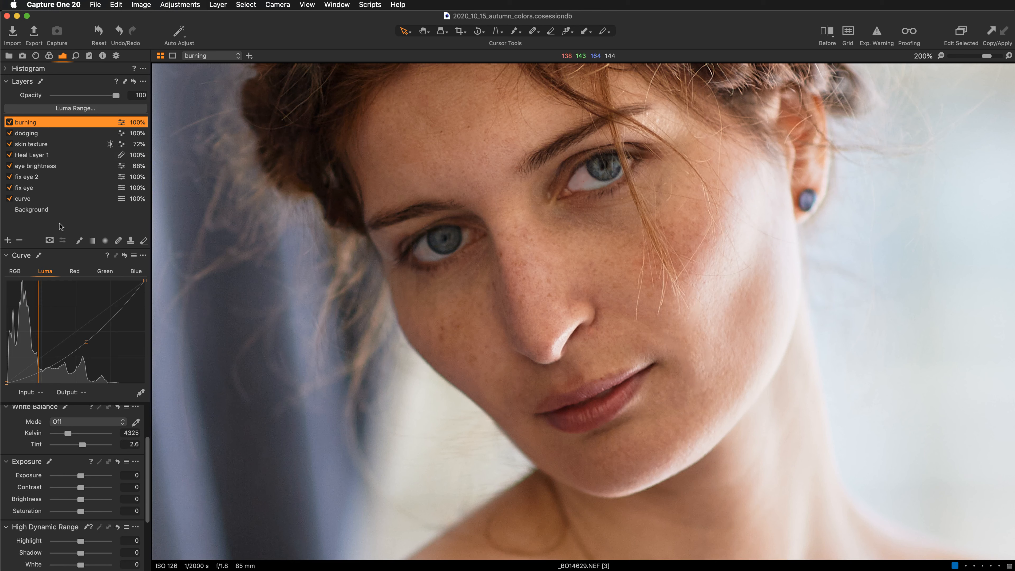
pyautogui.click(8, 241)
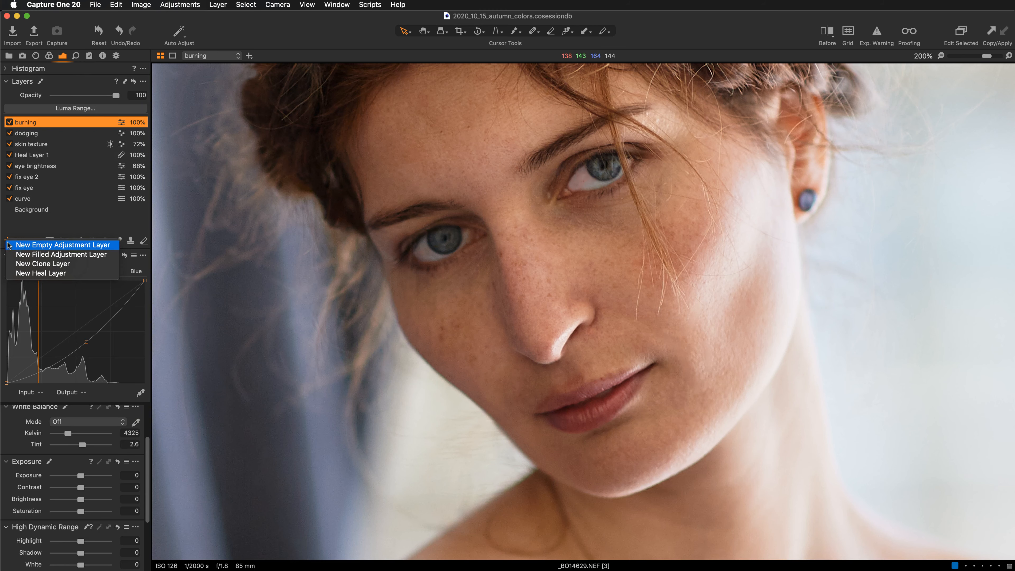
pyautogui.click(24, 255)
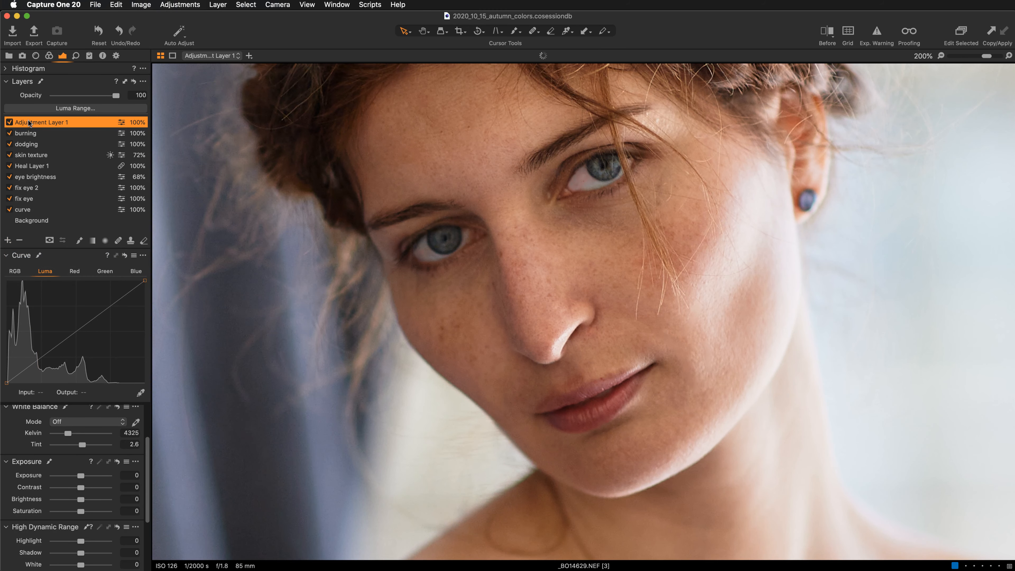
pyautogui.doubleClick(40, 119)
pyautogui.write('color')
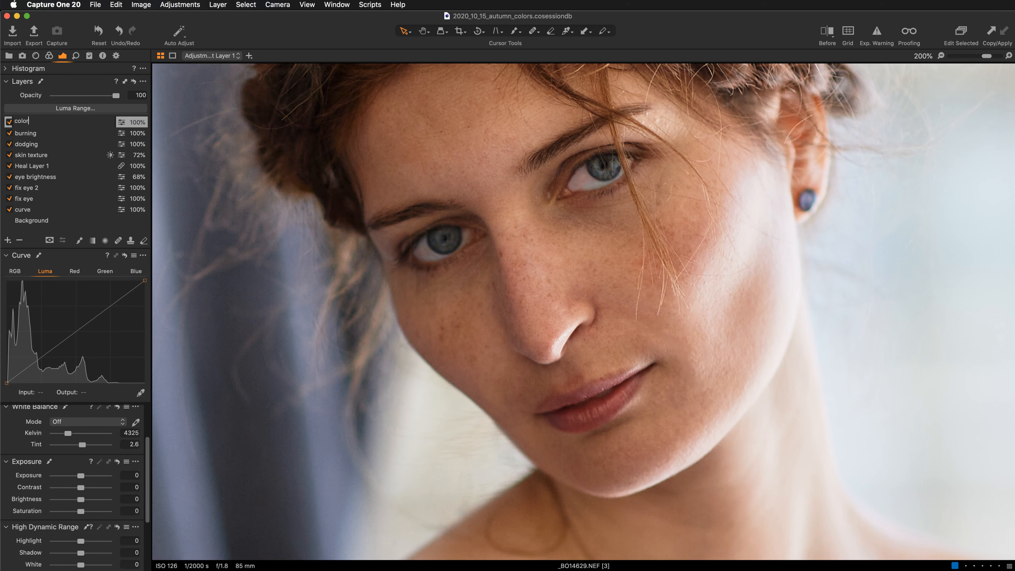
pyautogui.press('Return')
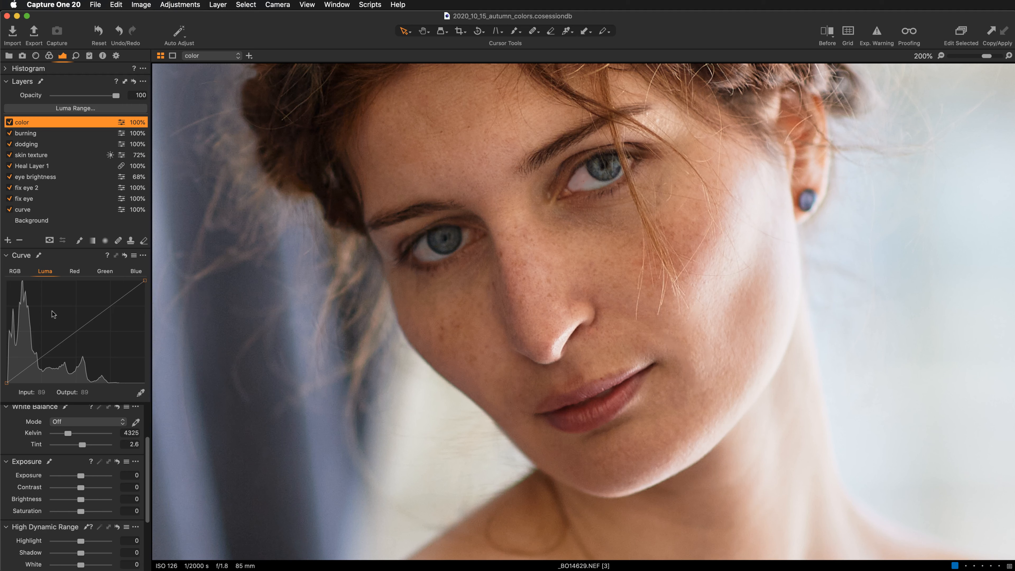
# Step: Detach the Color Editor as a floating window over the image and activate its Skin Tone color picker
pyautogui.press('super+minus')
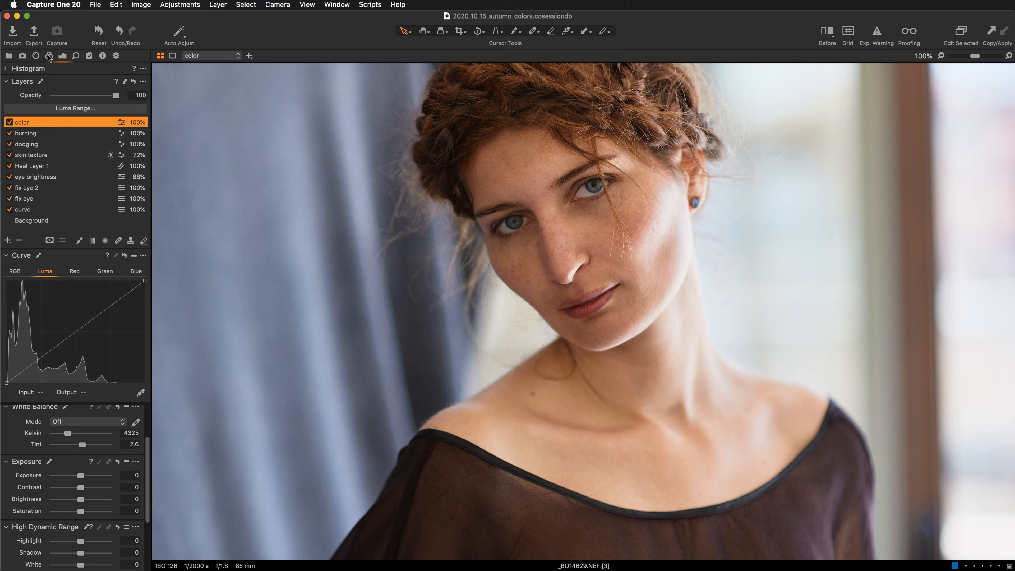
pyautogui.click(48, 56)
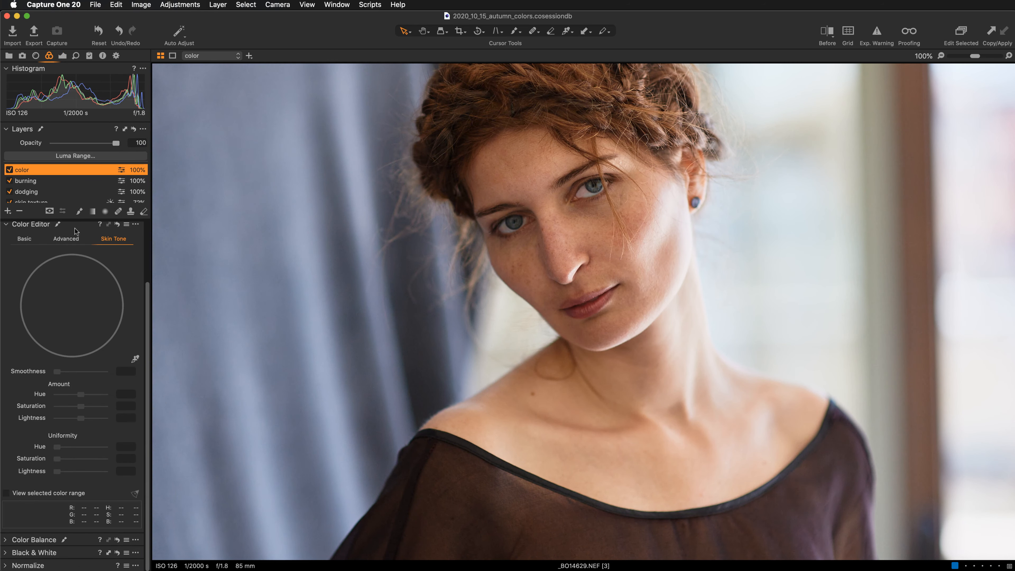
pyautogui.moveTo(76, 231); pyautogui.dragTo(233, 28)
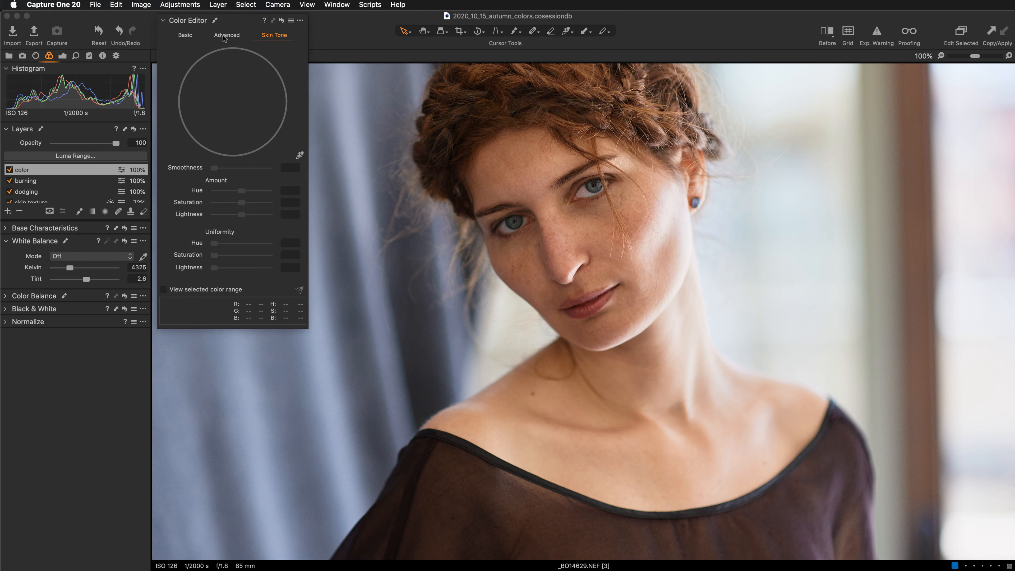
pyautogui.click(237, 40)
pyautogui.click(274, 35)
pyautogui.click(300, 156)
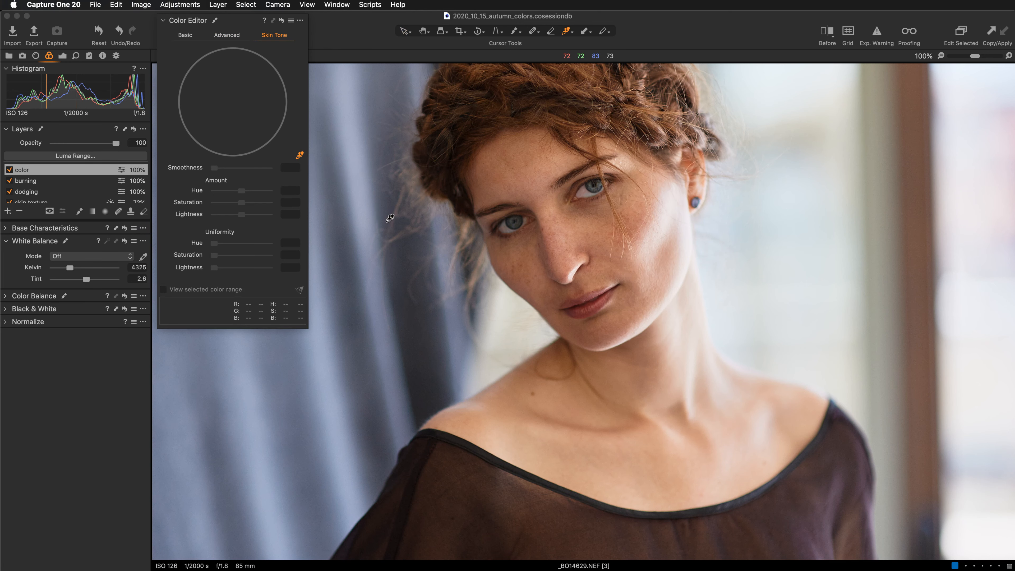
pyautogui.press('super+equal')
pyautogui.click(466, 187)
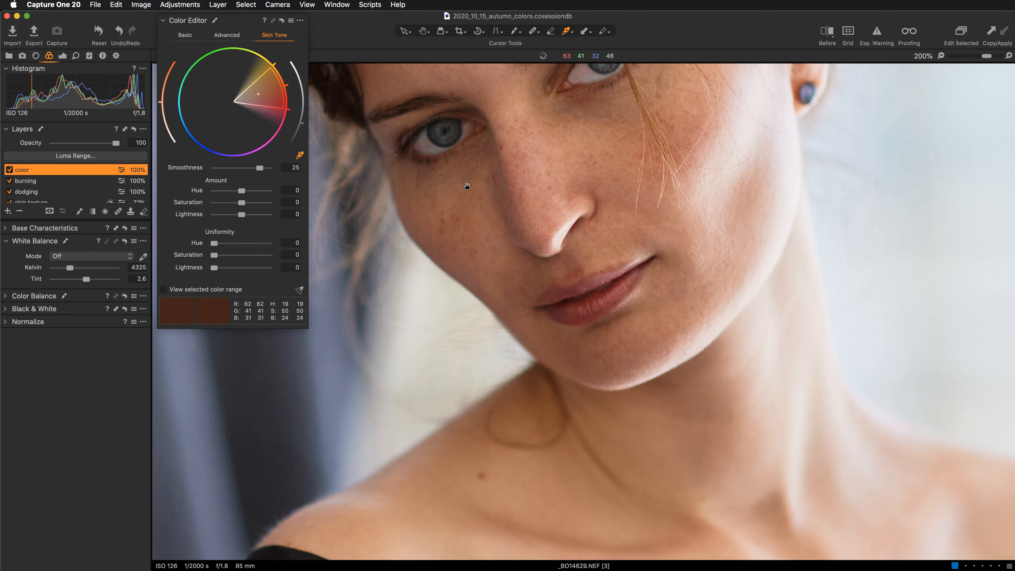
pyautogui.press('super+z')
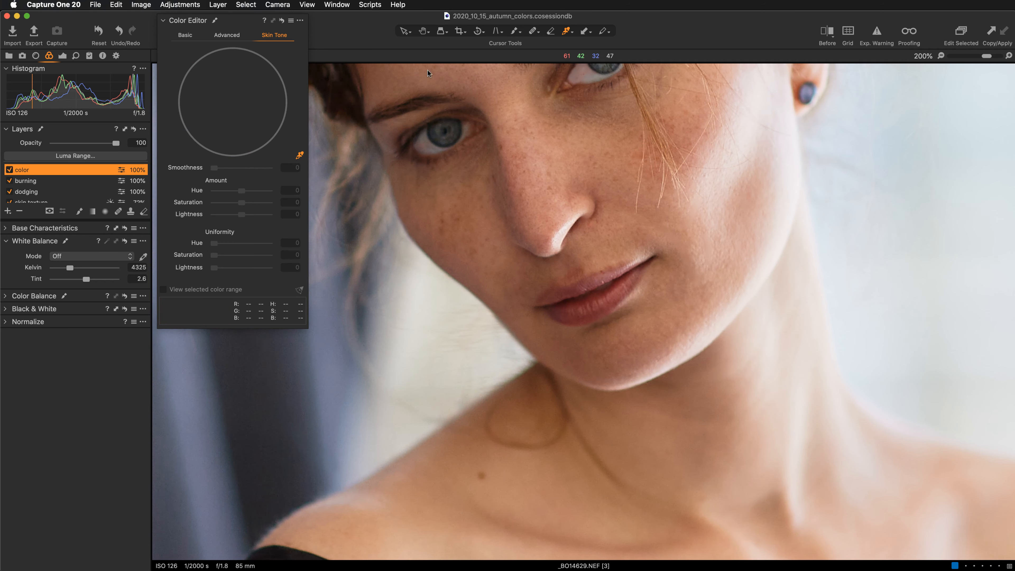
# Step: Sample the skin on the forehead as the reference color for the color layer's Skin Tone adjustment
pyautogui.click(423, 31)
pyautogui.moveTo(594, 172); pyautogui.dragTo(609, 275)
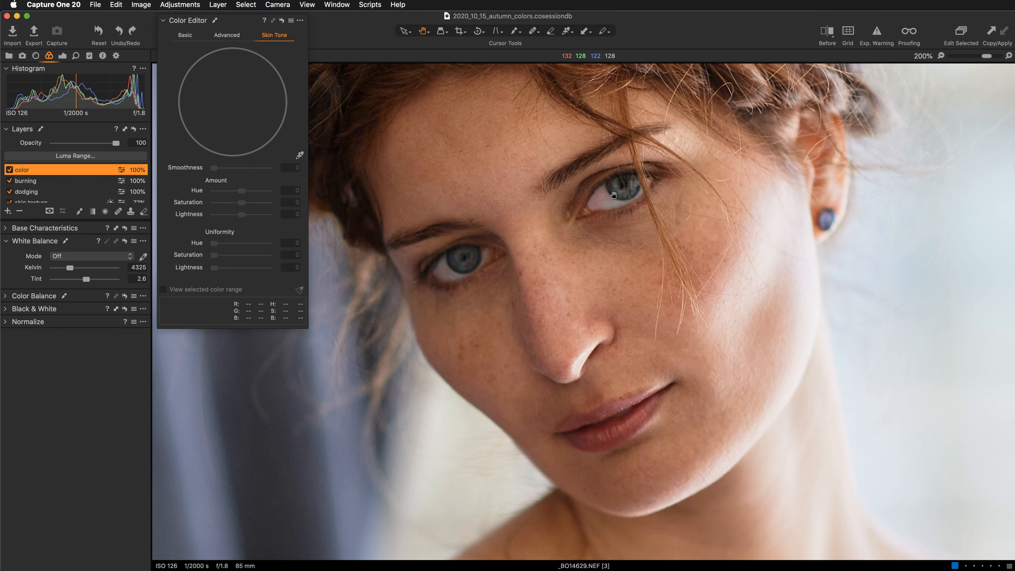
pyautogui.click(299, 155)
pyautogui.click(506, 133)
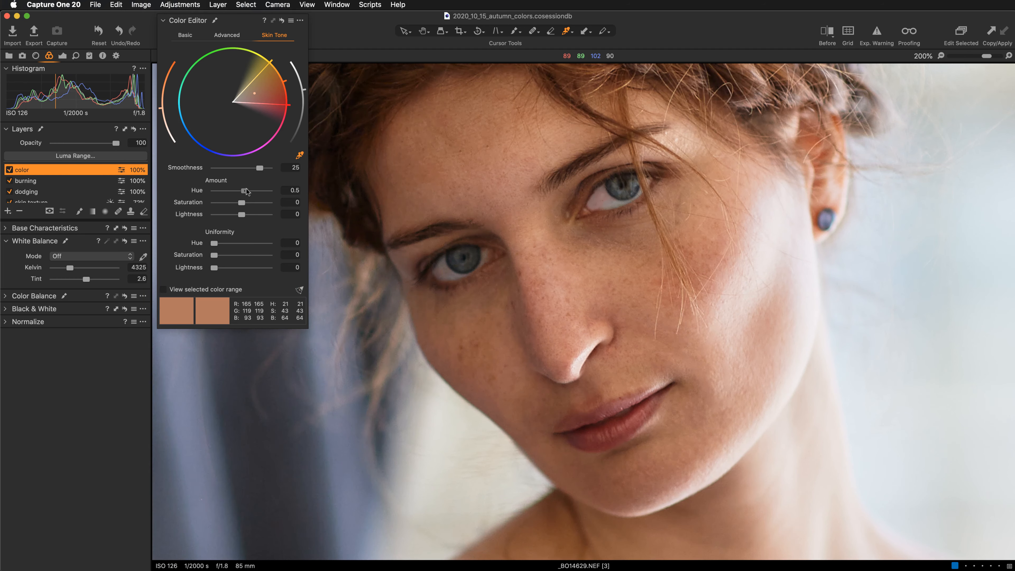
# Step: Set the Skin Tone amounts to hue 4.2, saturation -1.6 and lightness 4.5
pyautogui.moveTo(241, 191); pyautogui.dragTo(301, 189)
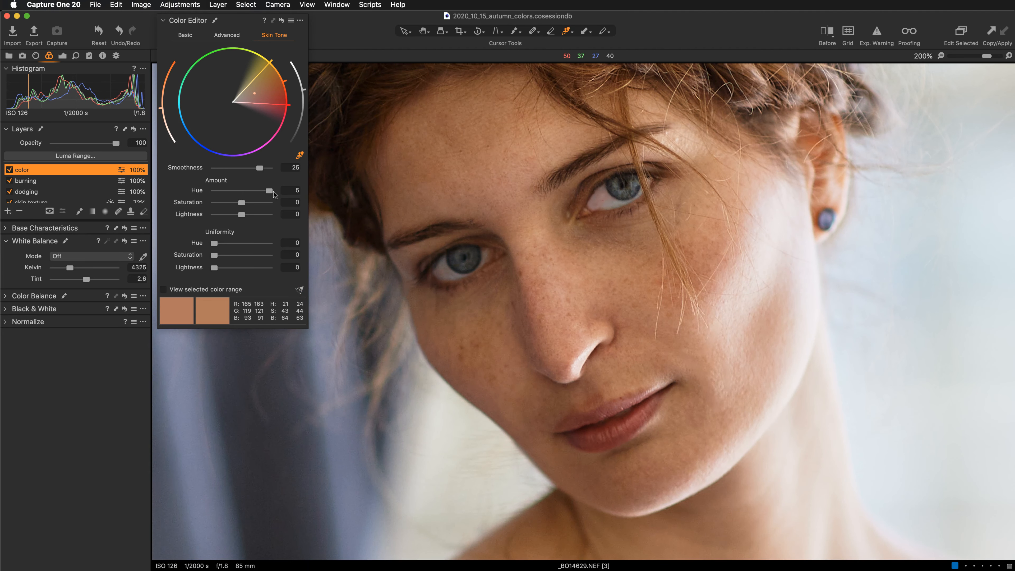
pyautogui.moveTo(268, 190); pyautogui.dragTo(210, 191)
pyautogui.moveTo(214, 190); pyautogui.dragTo(265, 191)
pyautogui.moveTo(241, 203); pyautogui.dragTo(240, 203)
pyautogui.moveTo(242, 216); pyautogui.dragTo(255, 218)
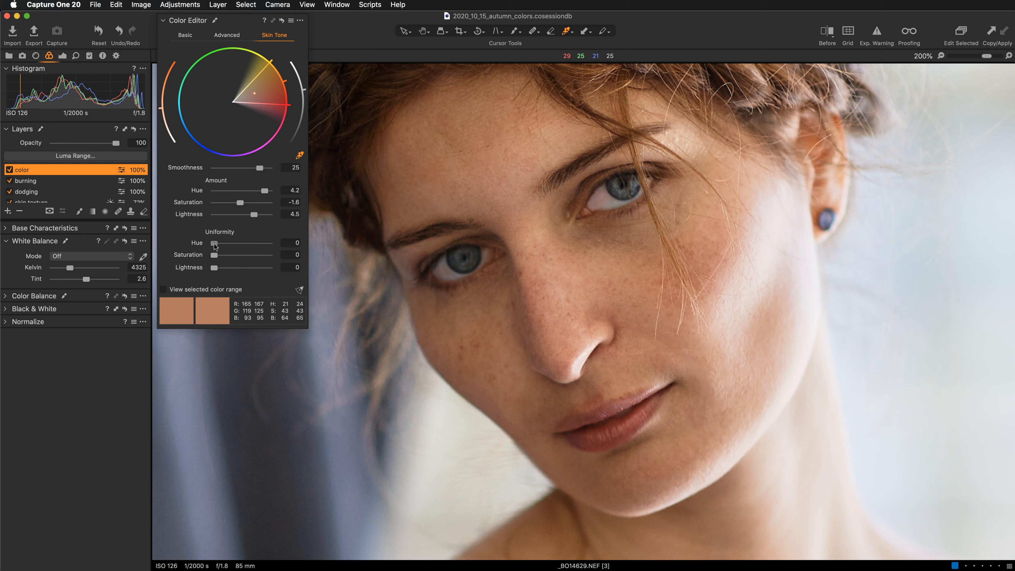
# Step: Try the Skin Tone hue uniformity at 100 and reduce it to 20.4, checking the effect on the face
pyautogui.moveTo(214, 247); pyautogui.dragTo(274, 243)
pyautogui.press('h')
pyautogui.moveTo(455, 372); pyautogui.dragTo(447, 310)
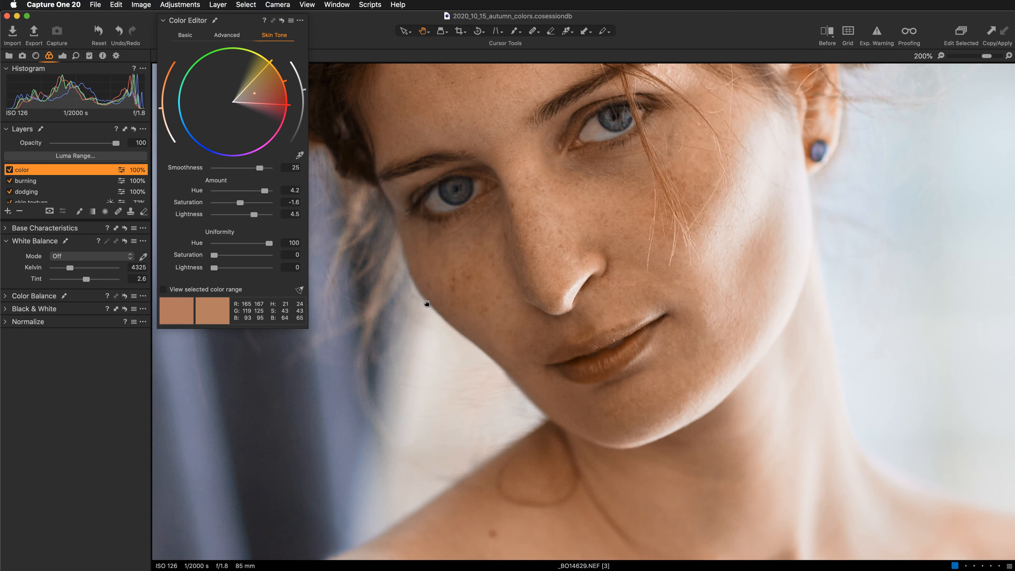
pyautogui.press('super+minus')
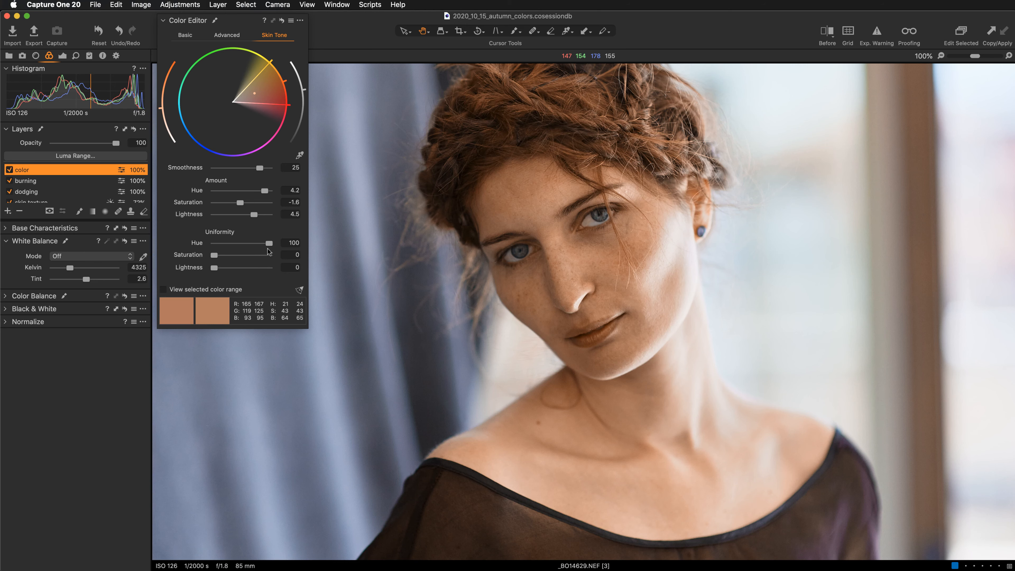
pyautogui.moveTo(268, 248); pyautogui.dragTo(244, 248)
pyautogui.moveTo(242, 244); pyautogui.dragTo(224, 246)
pyautogui.press('super+plus')
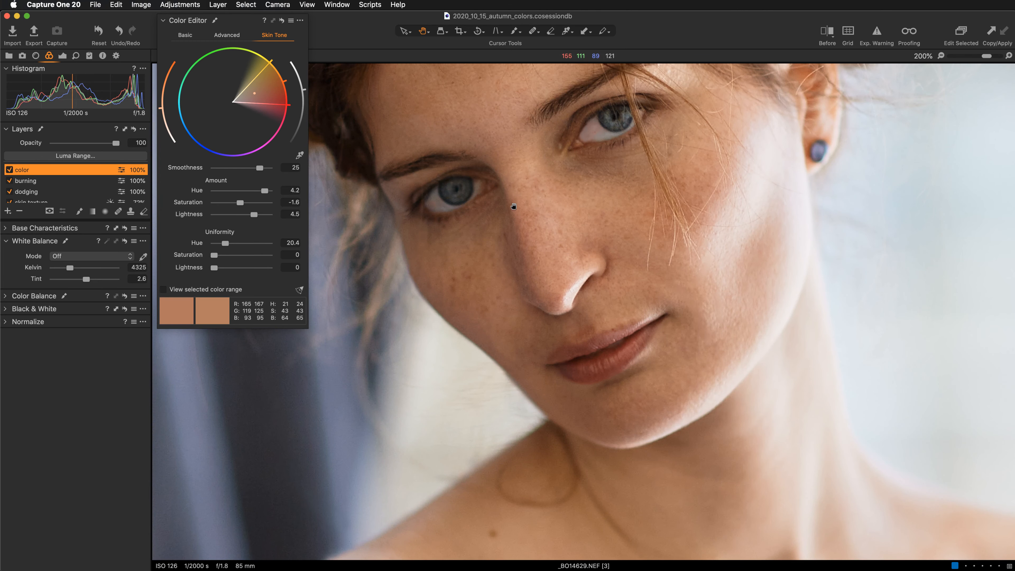
pyautogui.moveTo(517, 213); pyautogui.dragTo(499, 225)
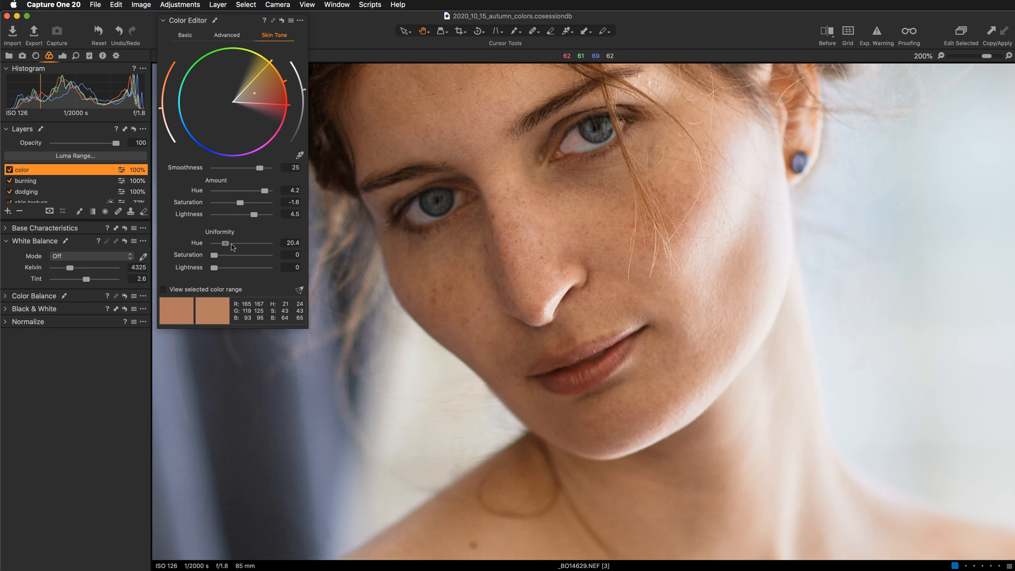
# Step: Set the hue uniformity to 100 and erase the color layer's mask over the lips with a size 27 eraser at higher flow
pyautogui.moveTo(227, 245); pyautogui.dragTo(278, 244)
pyautogui.press('e')
pyautogui.rightClick(414, 305)
pyautogui.moveTo(414, 305); pyautogui.dragTo(403, 305)
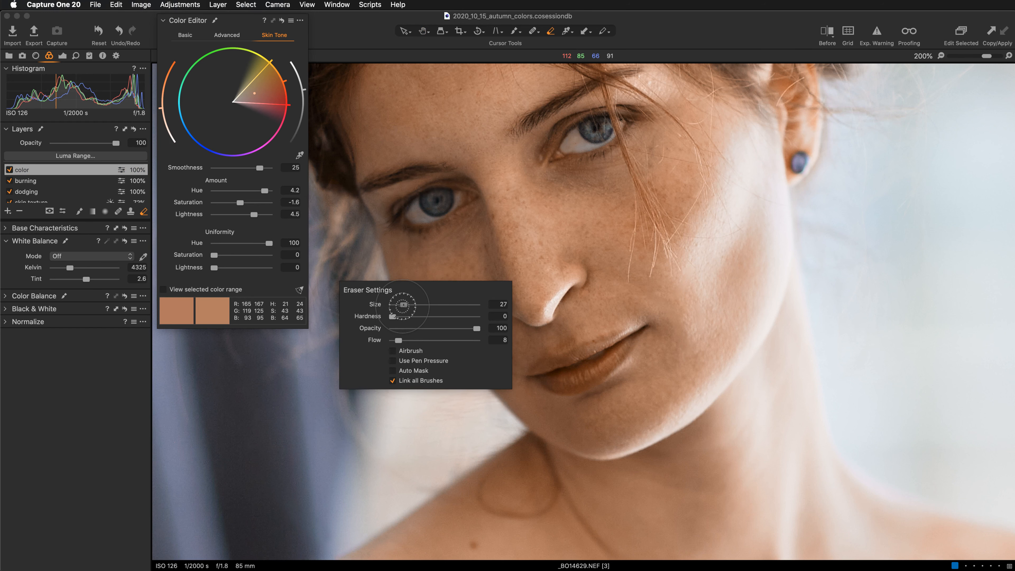
pyautogui.moveTo(398, 340); pyautogui.dragTo(445, 341)
pyautogui.moveTo(557, 370)
pyautogui.mouseDown()
pyautogui.moveTo(587, 378)
pyautogui.moveTo(538, 367)
pyautogui.moveTo(576, 354)
pyautogui.moveTo(604, 328)
pyautogui.moveTo(632, 352)
pyautogui.moveTo(579, 382)
pyautogui.moveTo(549, 378)
pyautogui.moveTo(655, 340)
pyautogui.mouseUp()
pyautogui.moveTo(608, 257); pyautogui.dragTo(582, 335)
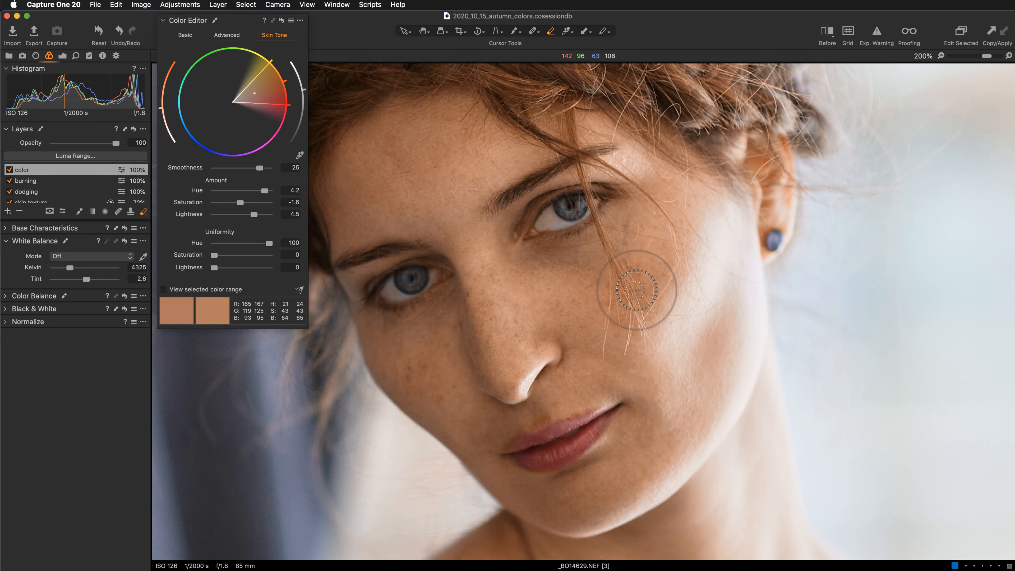
# Step: Enlarge the eraser and erase the color layer's mask over the cheek beneath the loose strands of hair
pyautogui.press(']')
pyautogui.press(']')
pyautogui.press(']')
pyautogui.press(']')
pyautogui.press(']')
pyautogui.press(']')
pyautogui.press(']')
pyautogui.press(']')
pyautogui.moveTo(669, 245); pyautogui.dragTo(652, 320)
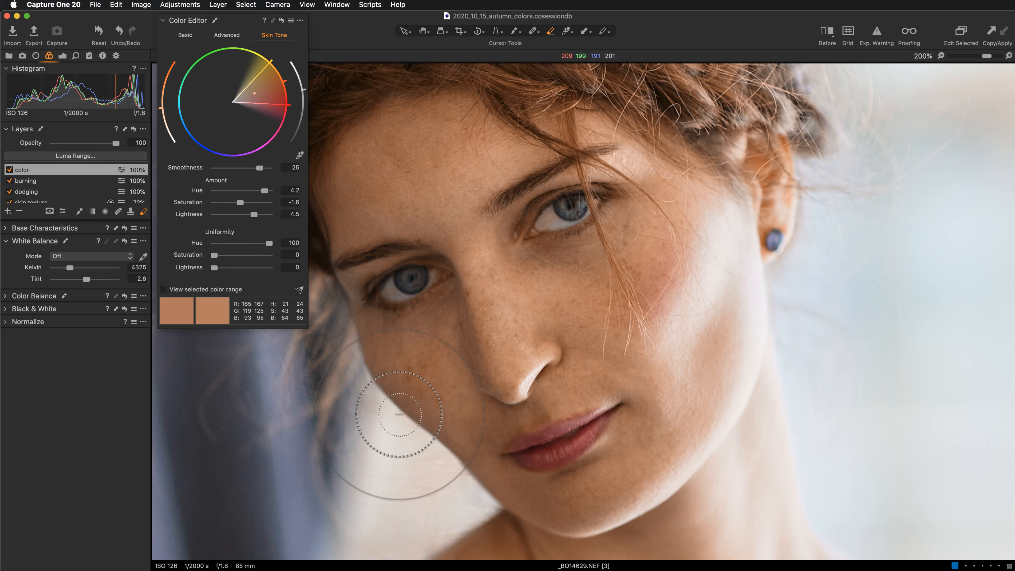
# Step: Display the color layer's mask and fill it again to discard the erased lip and cheek areas
pyautogui.press('m')
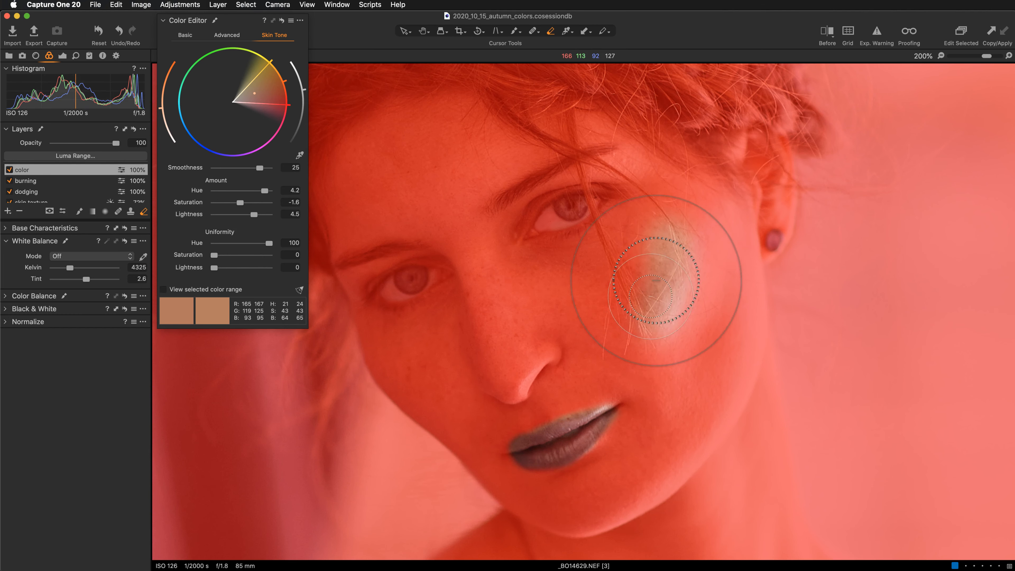
pyautogui.rightClick(39, 172)
pyautogui.press('Escape')
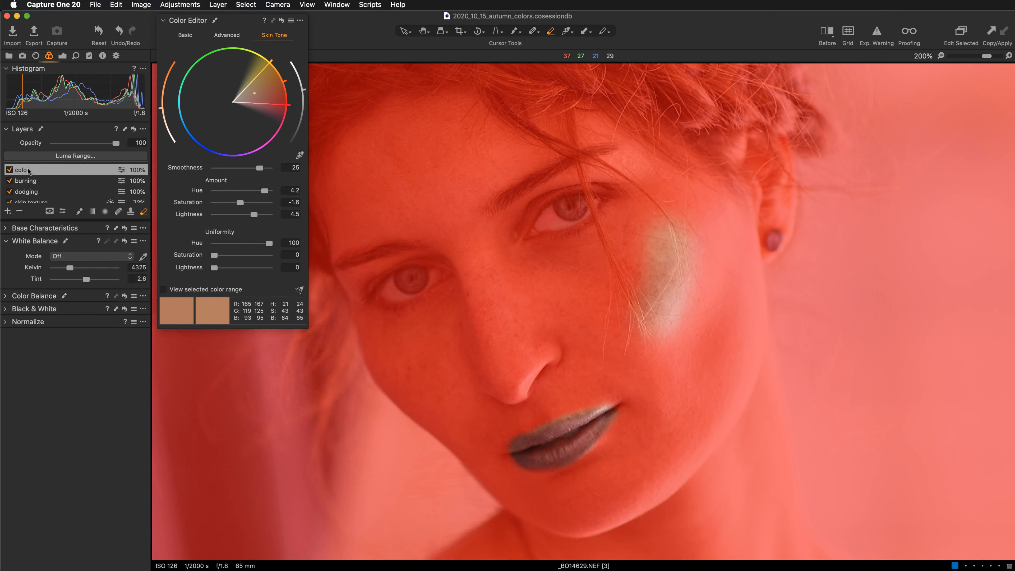
pyautogui.rightClick(29, 170)
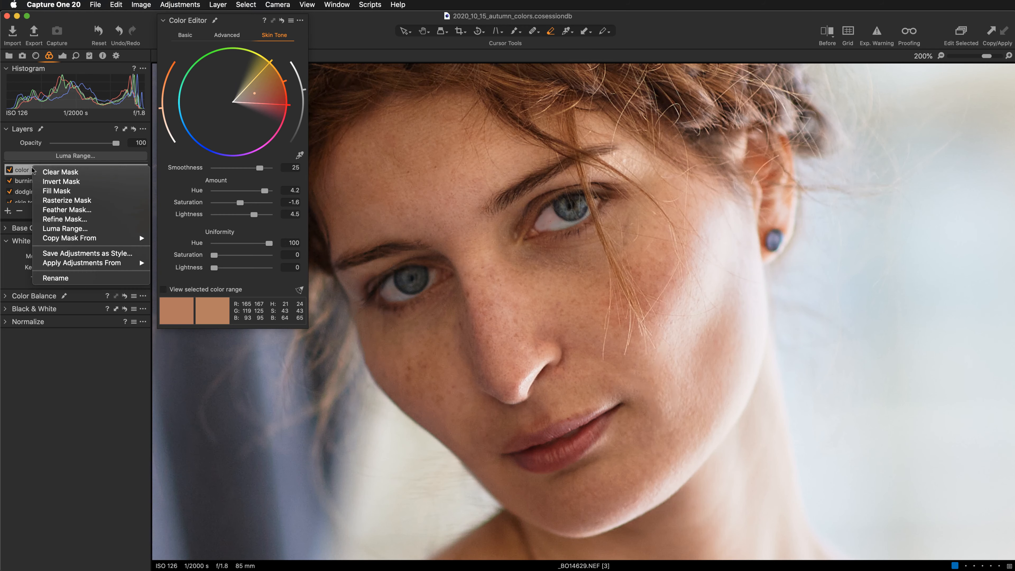
pyautogui.click(56, 191)
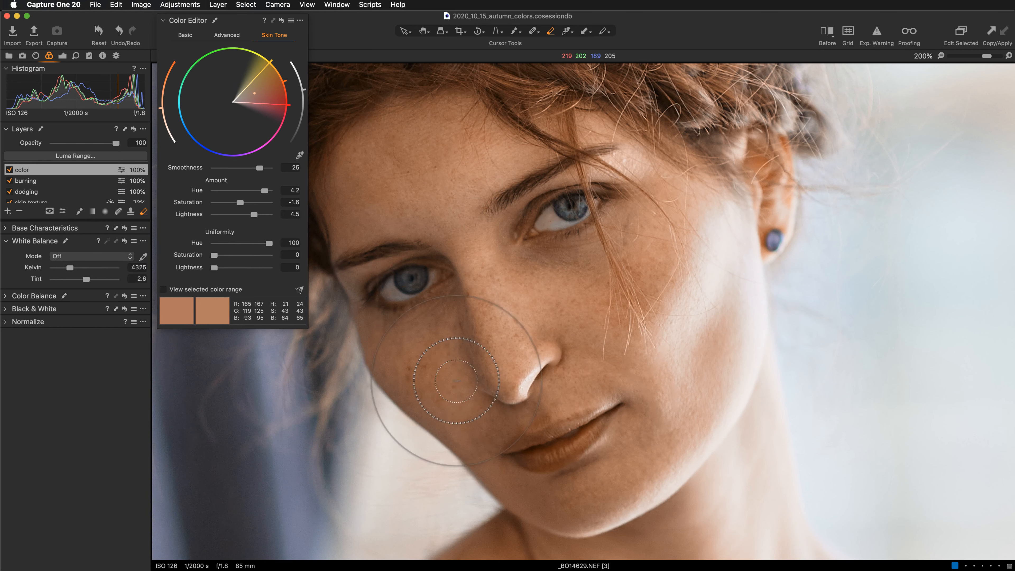
# Step: Set the Skin Tone uniformity to hue 20.9 and saturation 16.4
pyautogui.press('h')
pyautogui.moveTo(480, 369)
pyautogui.mouseDown()
pyautogui.moveTo(509, 271)
pyautogui.moveTo(516, 301)
pyautogui.mouseUp()
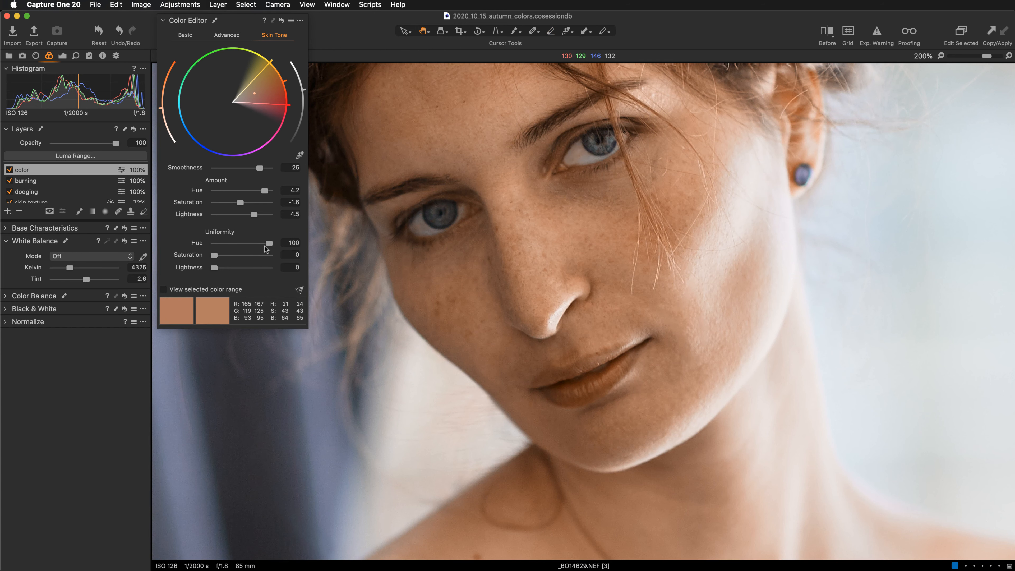
pyautogui.moveTo(266, 245); pyautogui.dragTo(227, 248)
pyautogui.moveTo(227, 247); pyautogui.dragTo(223, 249)
pyautogui.moveTo(215, 257); pyautogui.dragTo(270, 257)
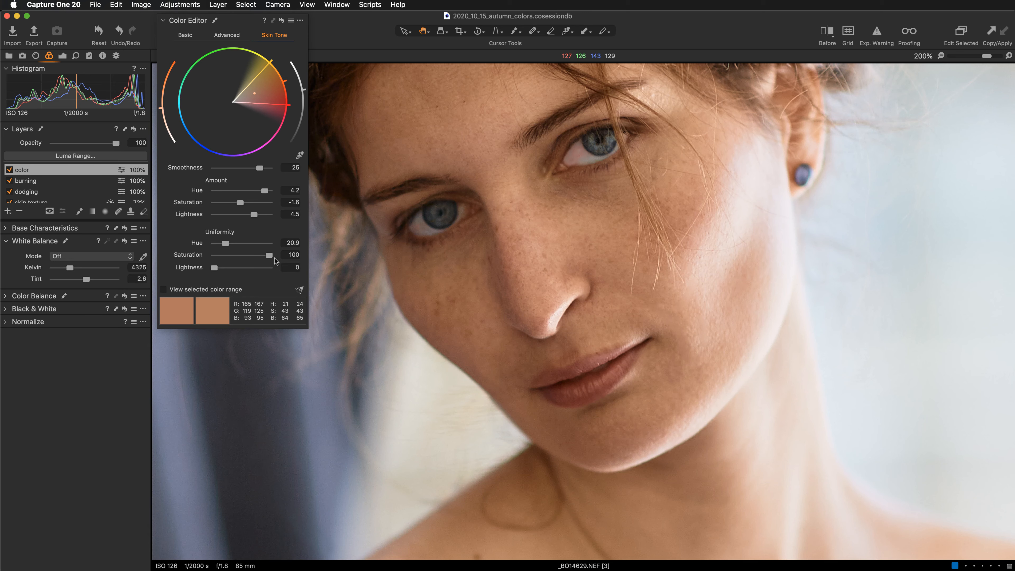
pyautogui.moveTo(258, 255); pyautogui.dragTo(223, 263)
pyautogui.press('super+z')
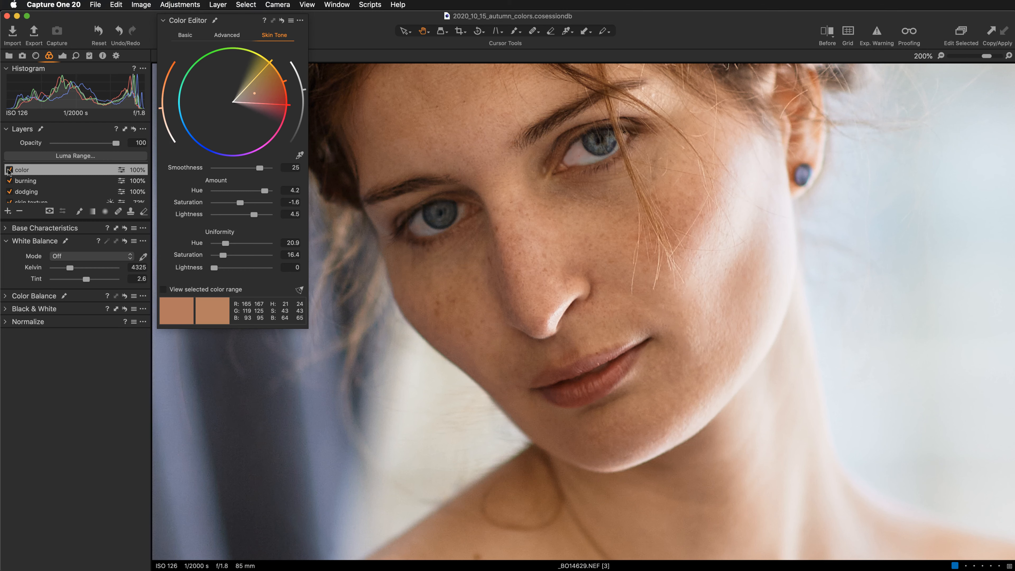
# Step: Toggle the color layer off and on repeatedly to compare the skin tones before and after
pyautogui.click(9, 170)
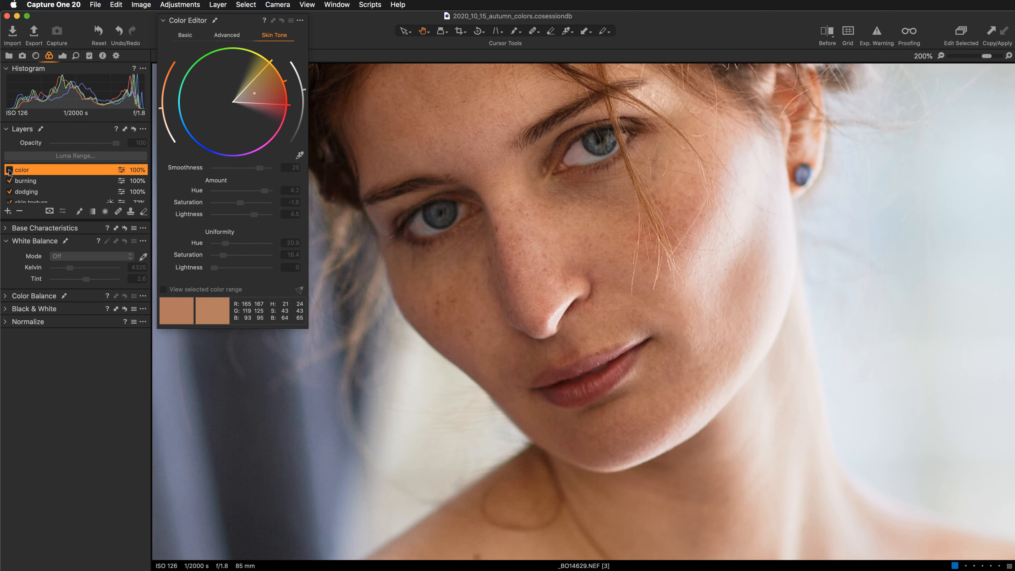
pyautogui.click(8, 170)
pyautogui.click(9, 170)
pyautogui.click(9, 170)
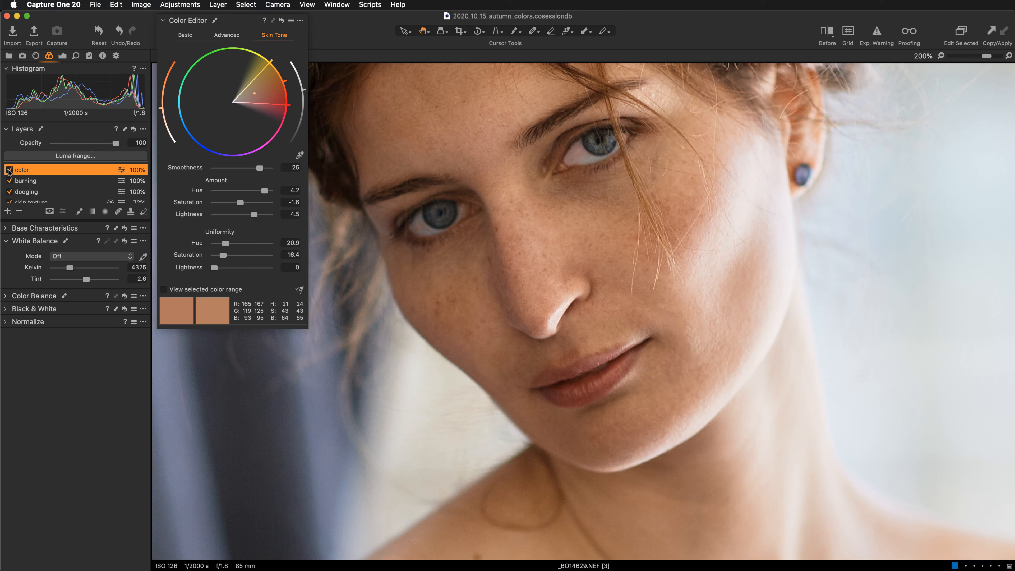
pyautogui.click(9, 170)
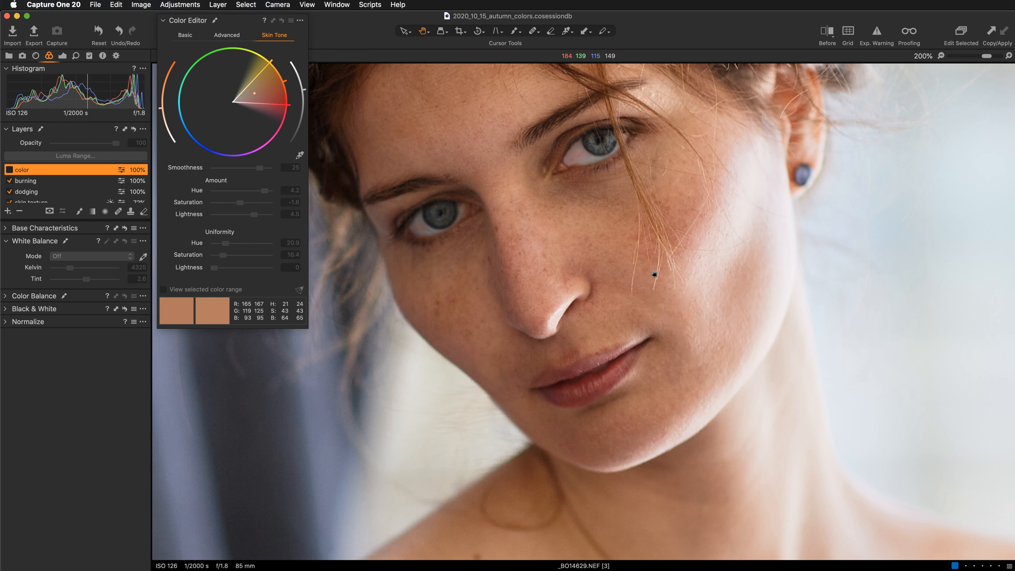
pyautogui.click(10, 170)
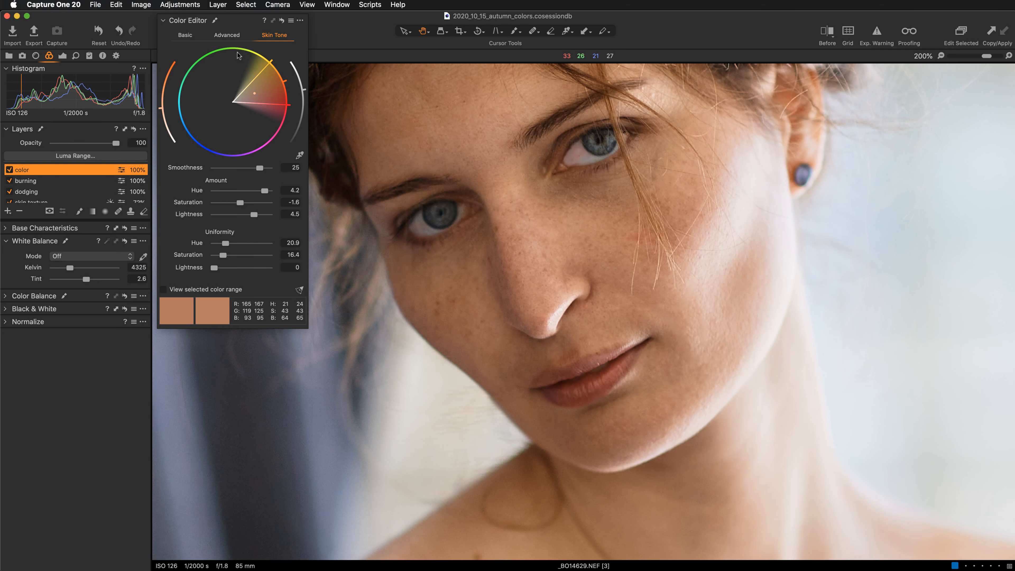
# Step: Sample the lip color as a single Advanced color range, removing the duplicate entry, and expand the range across all saturation levels
pyautogui.click(227, 36)
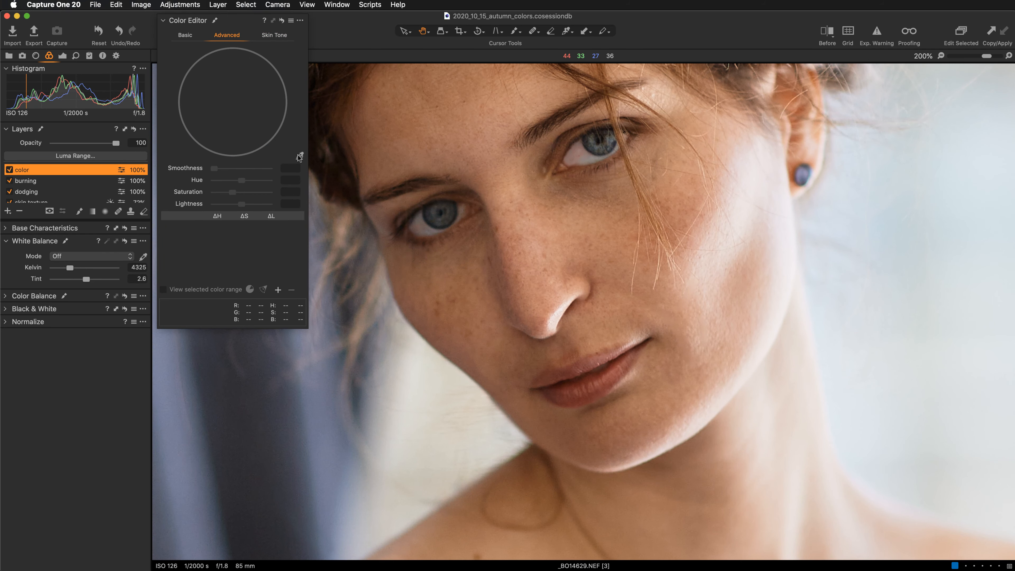
pyautogui.doubleClick(564, 370)
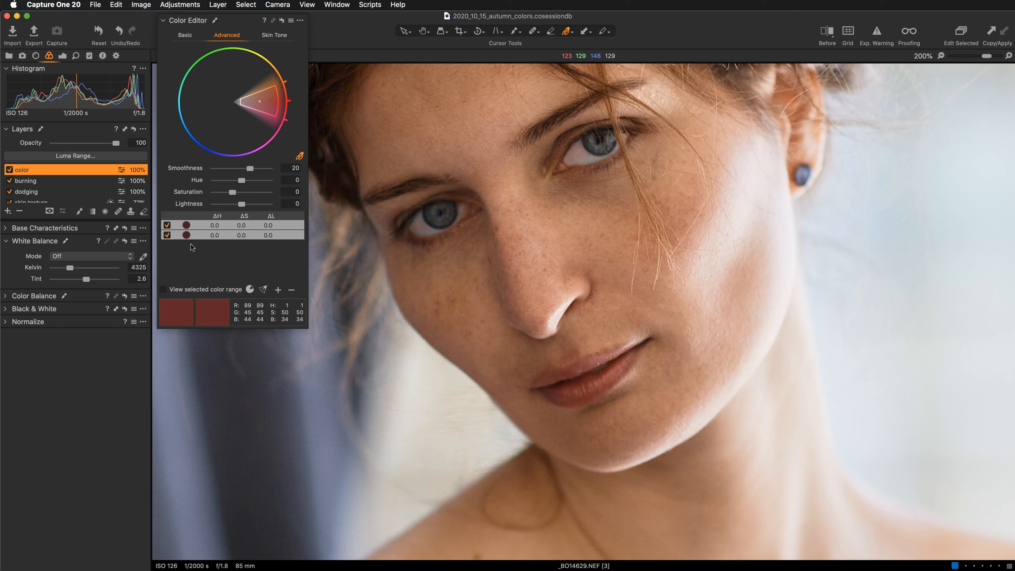
pyautogui.click(206, 248)
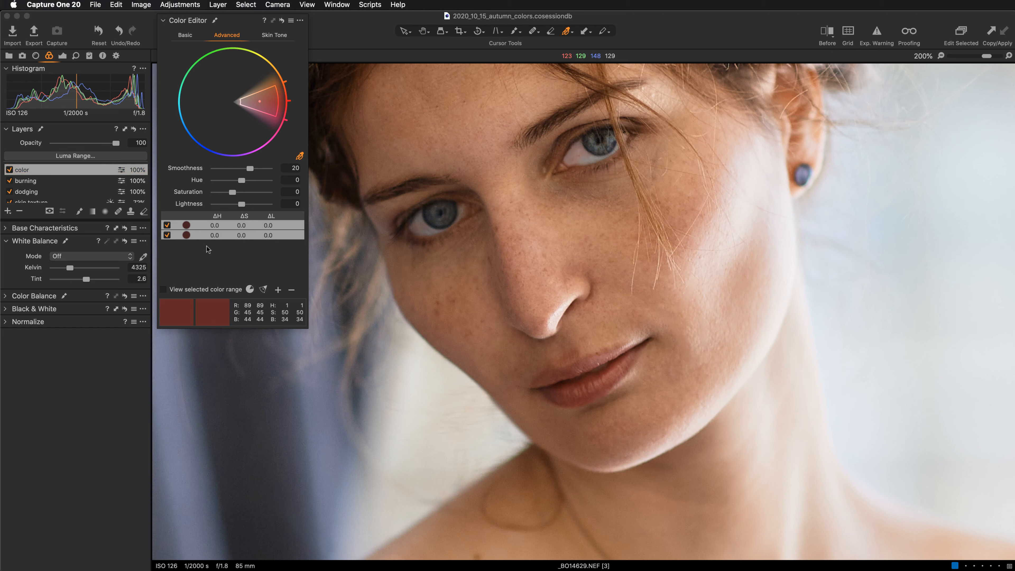
pyautogui.click(206, 259)
pyautogui.click(291, 289)
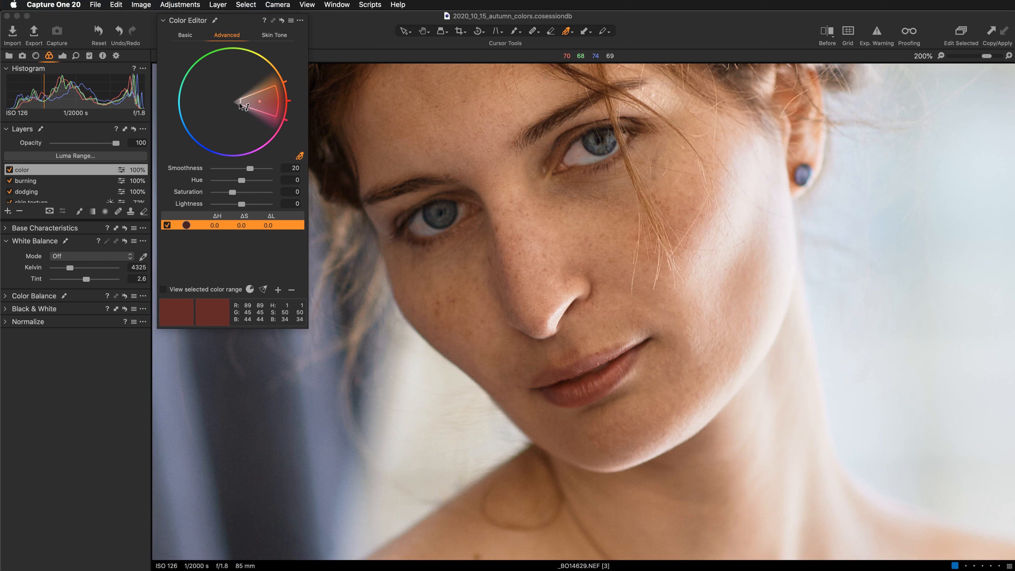
pyautogui.click(264, 290)
# Step: Set the lip color range's lightness to -9.1, and try its saturation at 5.5 before resetting it
pyautogui.moveTo(241, 204); pyautogui.dragTo(238, 204)
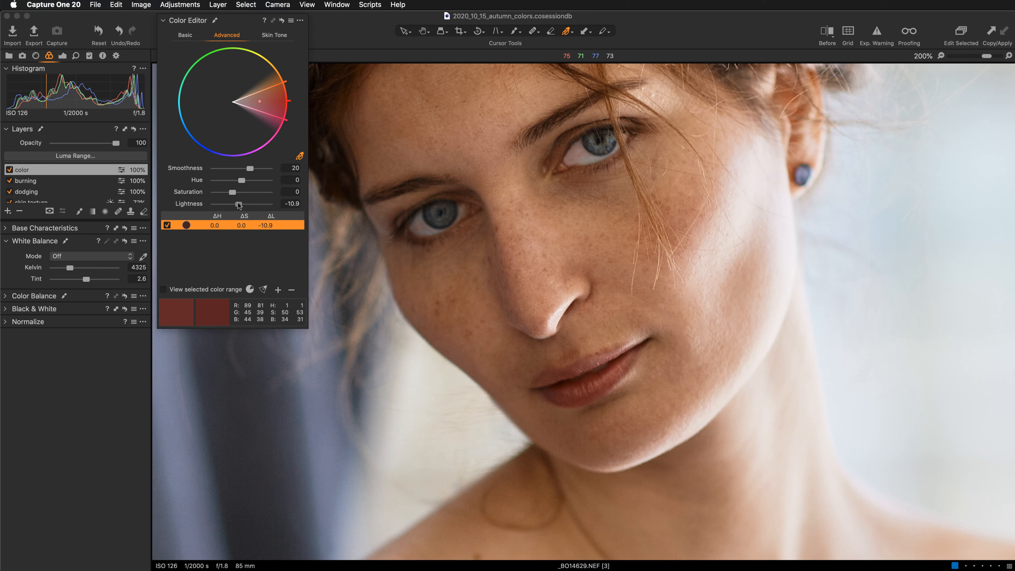
pyautogui.moveTo(239, 204); pyautogui.dragTo(239, 204)
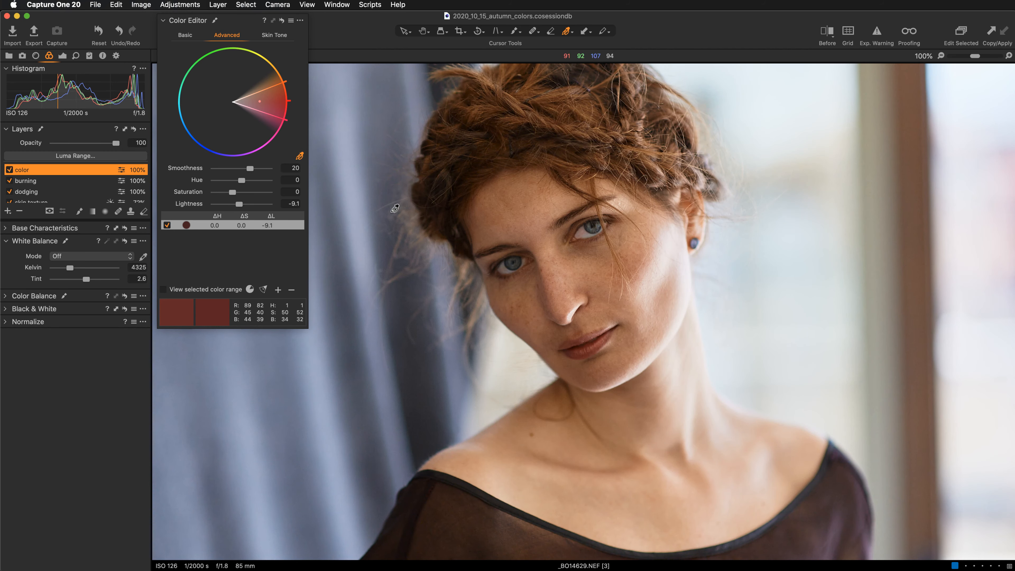
pyautogui.press('h')
pyautogui.scroll(-5, 487, 273)
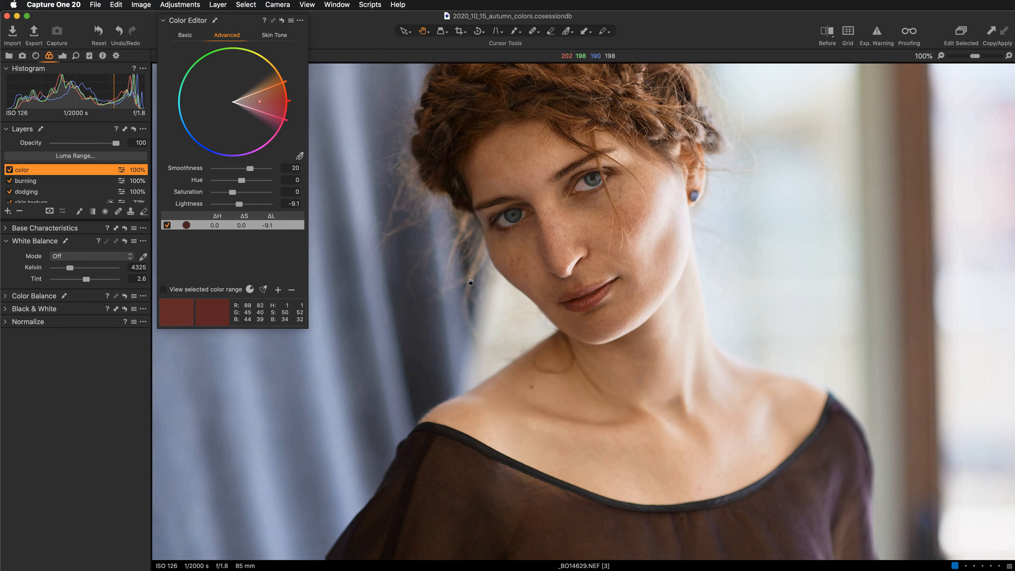
pyautogui.click(232, 193)
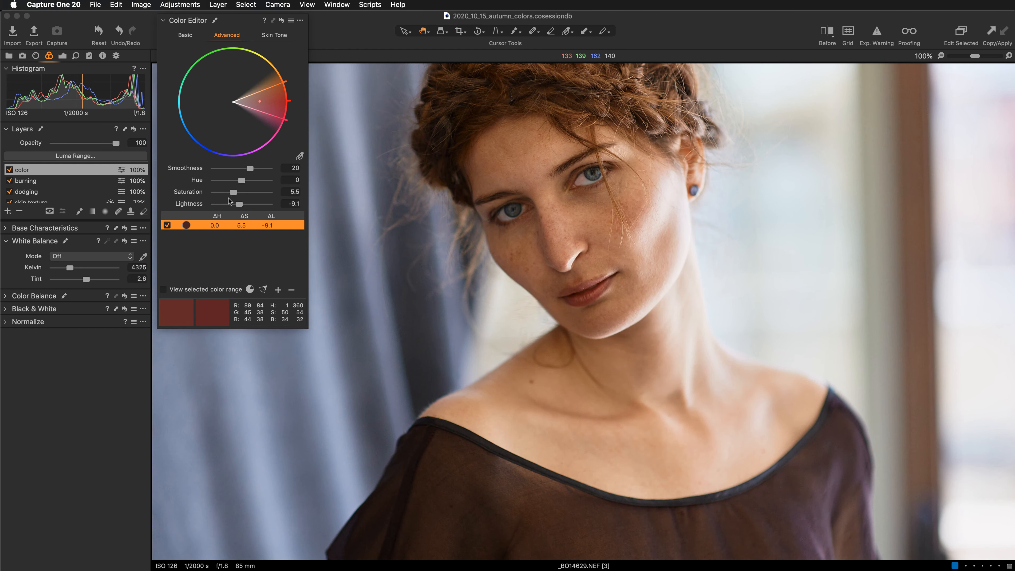
pyautogui.doubleClick(233, 192)
# Step: Switch the Color Editor back to Skin Tone, move the floating window and collapse it
pyautogui.click(276, 36)
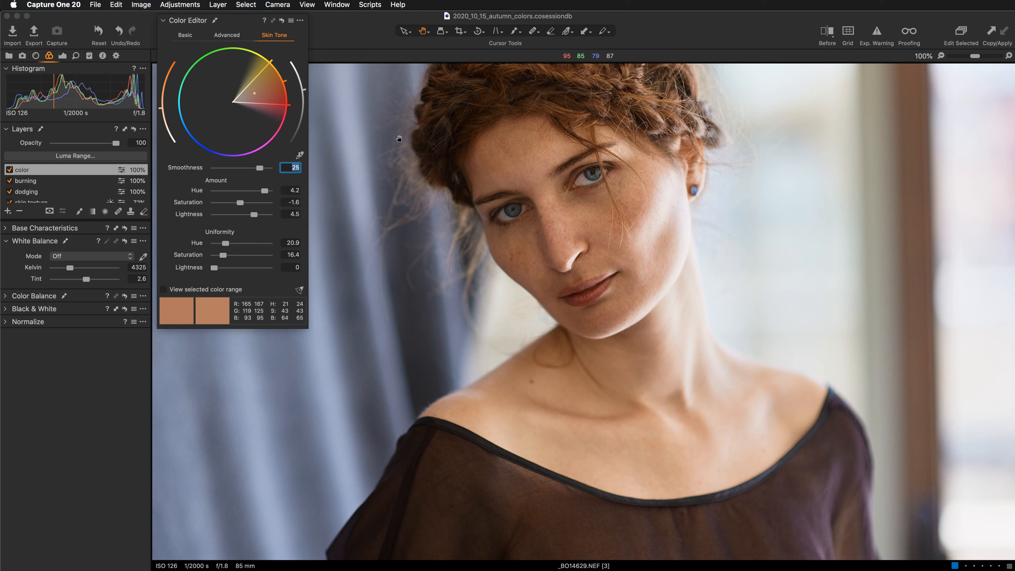
pyautogui.moveTo(238, 22); pyautogui.dragTo(243, 84)
pyautogui.click(242, 83)
# Step: Detach Color Balance as a floating window over the image and show its Master color wheel
pyautogui.moveTo(27, 296); pyautogui.dragTo(216, 113)
pyautogui.click(258, 106)
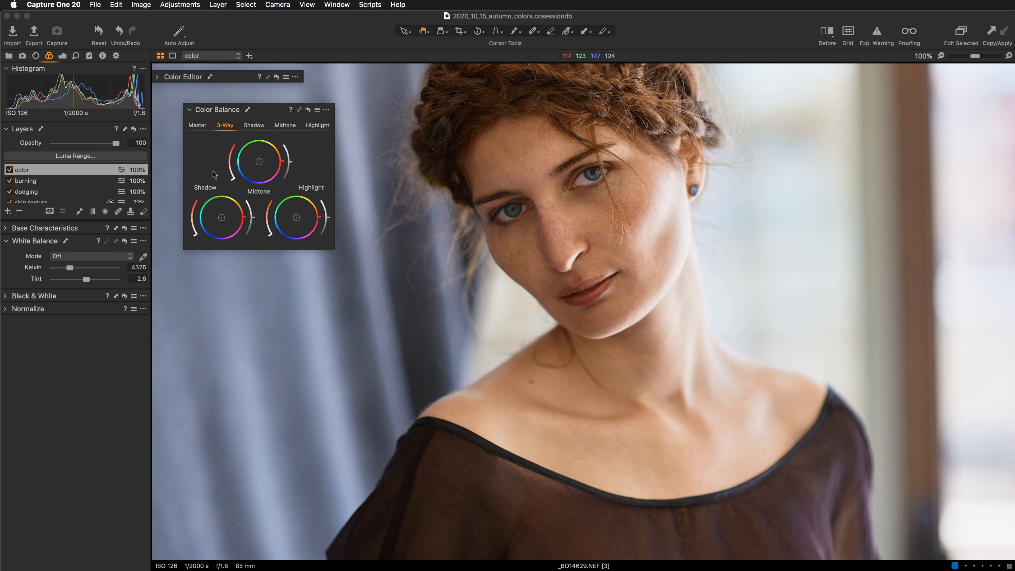
pyautogui.click(197, 128)
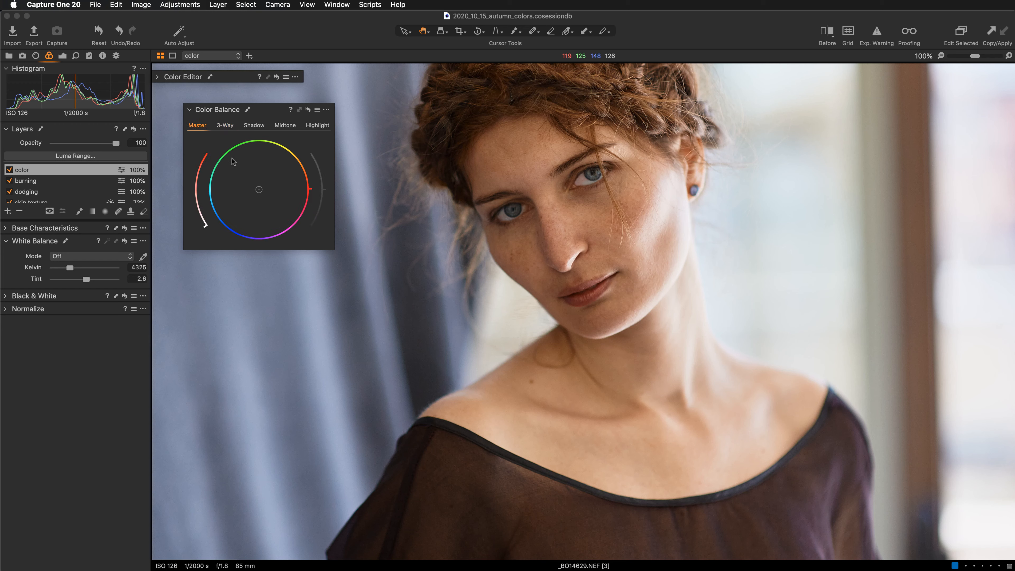
# Step: Shift the Master color balance toward yellow-orange to warm the whole image
pyautogui.moveTo(259, 190); pyautogui.dragTo(269, 177)
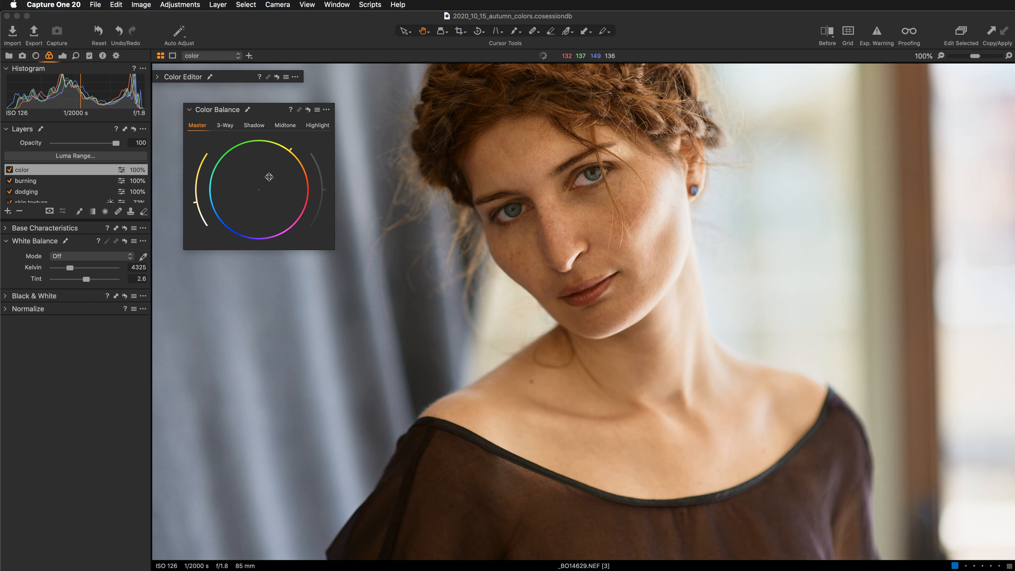
pyautogui.moveTo(269, 177); pyautogui.dragTo(270, 176)
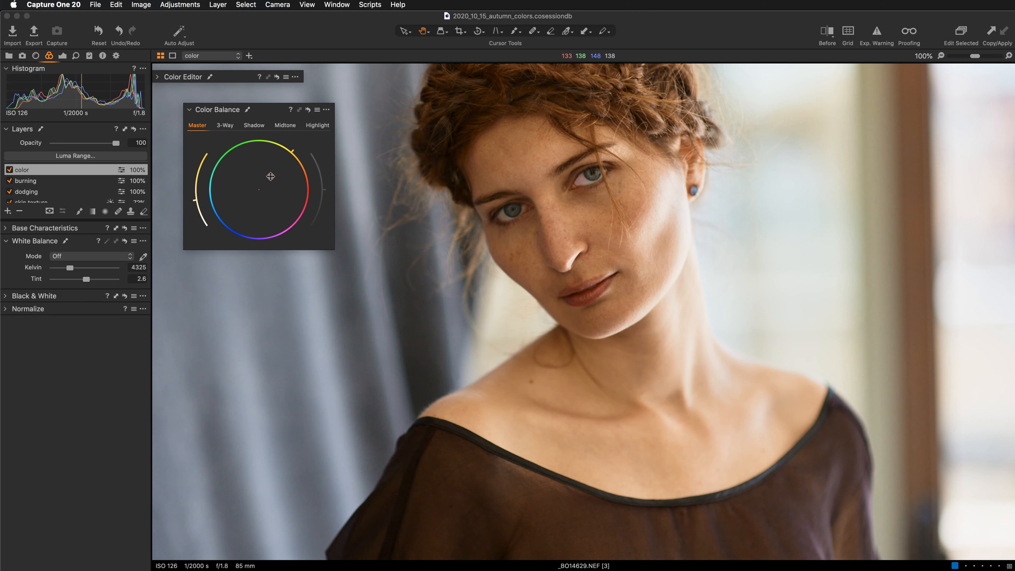
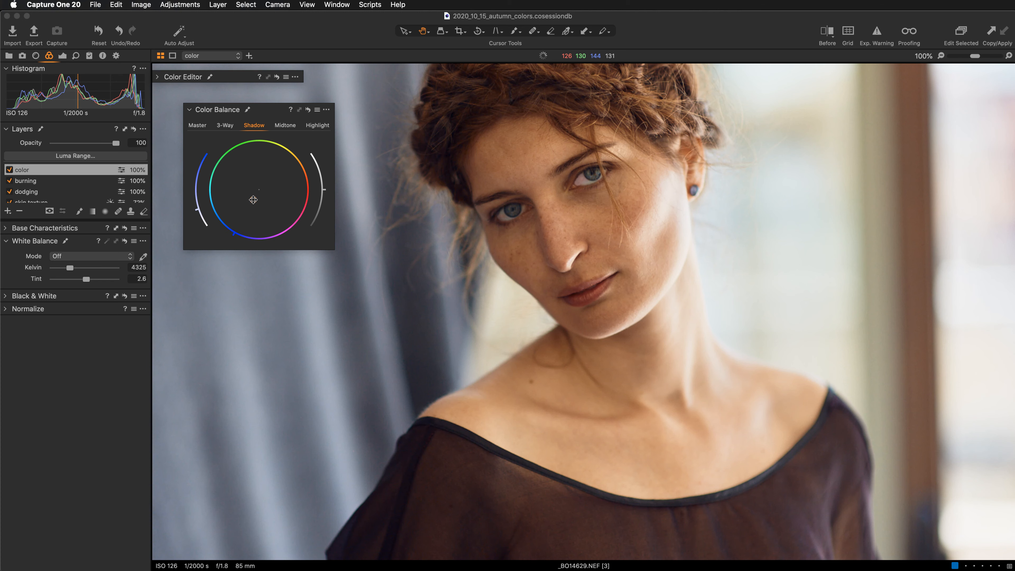
# Step: Tint the Color Balance shadows pinkish magenta, reset their lightness after darkening them, and raise the tint's saturation
pyautogui.moveTo(253, 200); pyautogui.dragTo(263, 199)
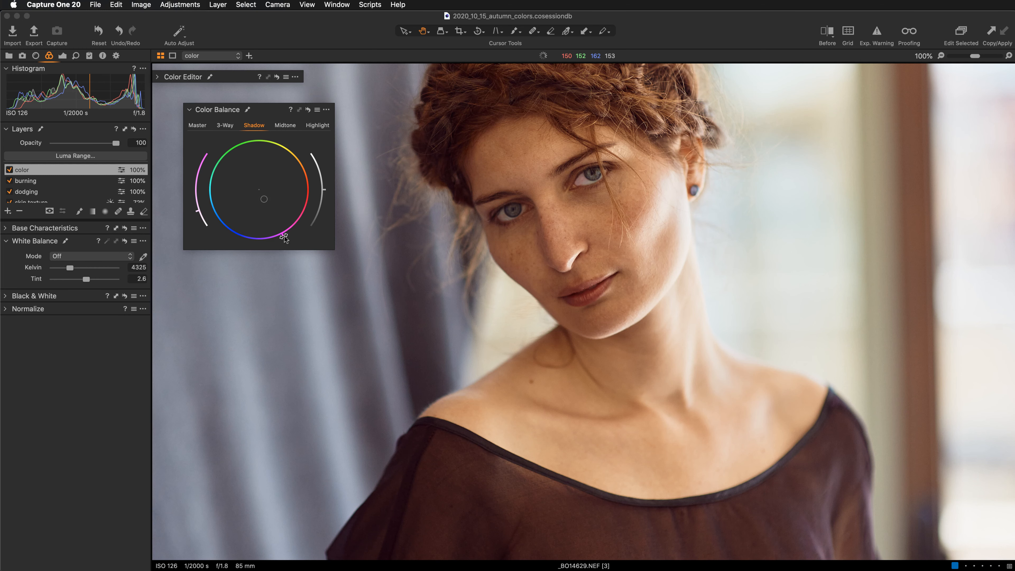
pyautogui.moveTo(283, 236); pyautogui.dragTo(305, 228)
pyautogui.moveTo(325, 193); pyautogui.dragTo(327, 197)
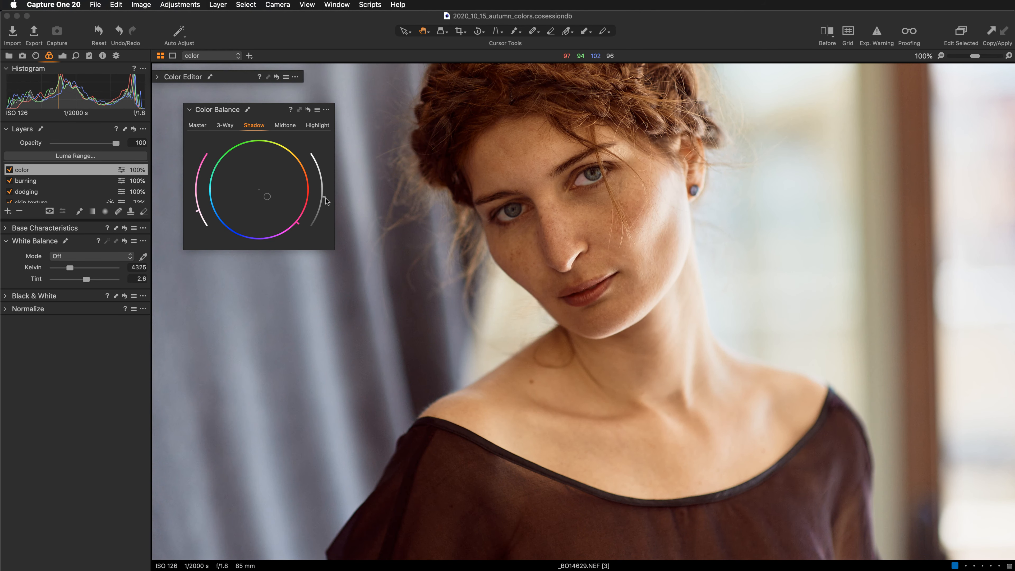
pyautogui.doubleClick(325, 196)
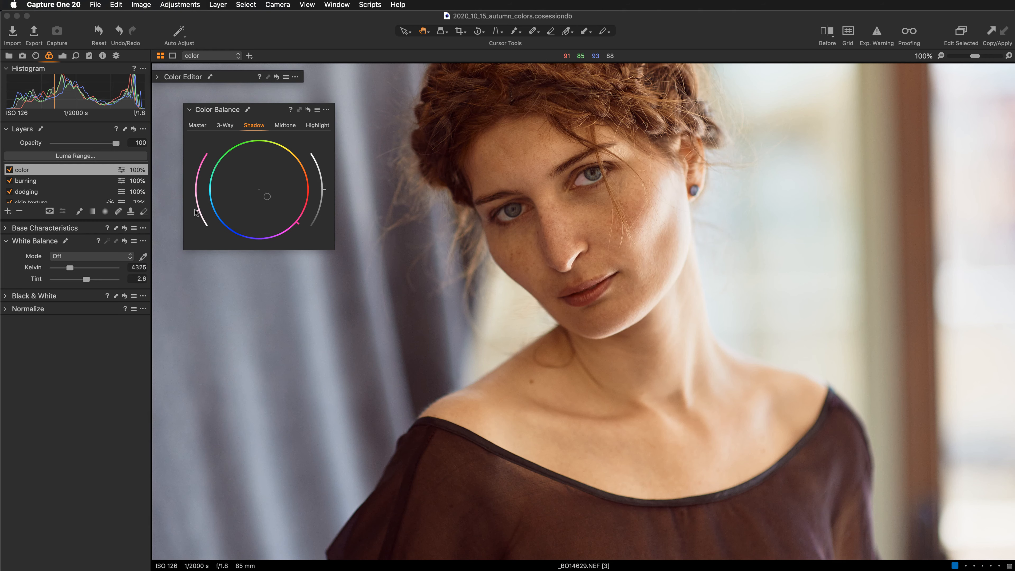
pyautogui.moveTo(196, 212); pyautogui.dragTo(191, 203)
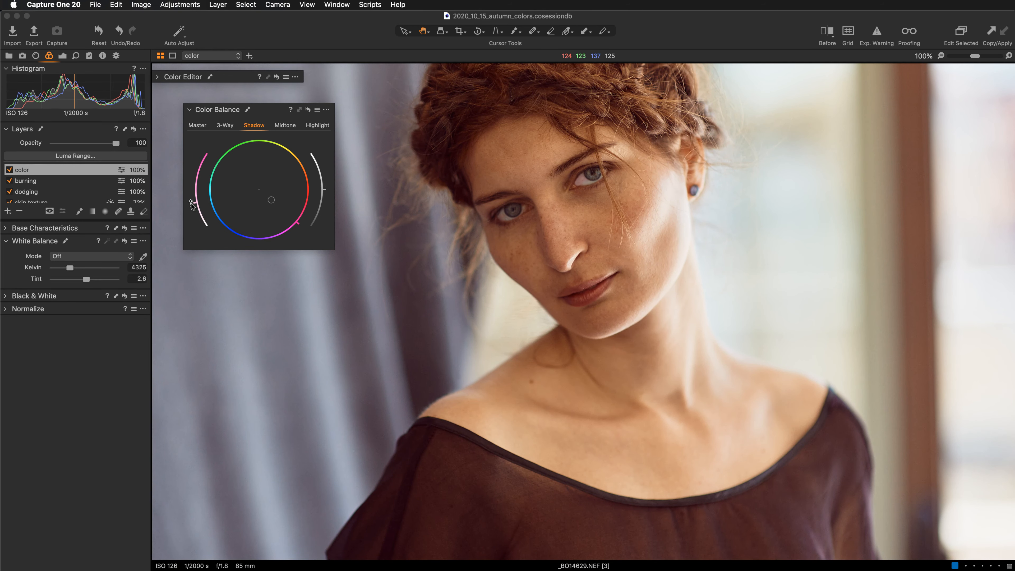
pyautogui.moveTo(191, 203); pyautogui.dragTo(188, 200)
# Step: Tint the Color Balance midtones toward warm orange, darken them slightly and fine-tune the tint's saturation
pyautogui.click(285, 126)
pyautogui.moveTo(259, 190); pyautogui.dragTo(269, 182)
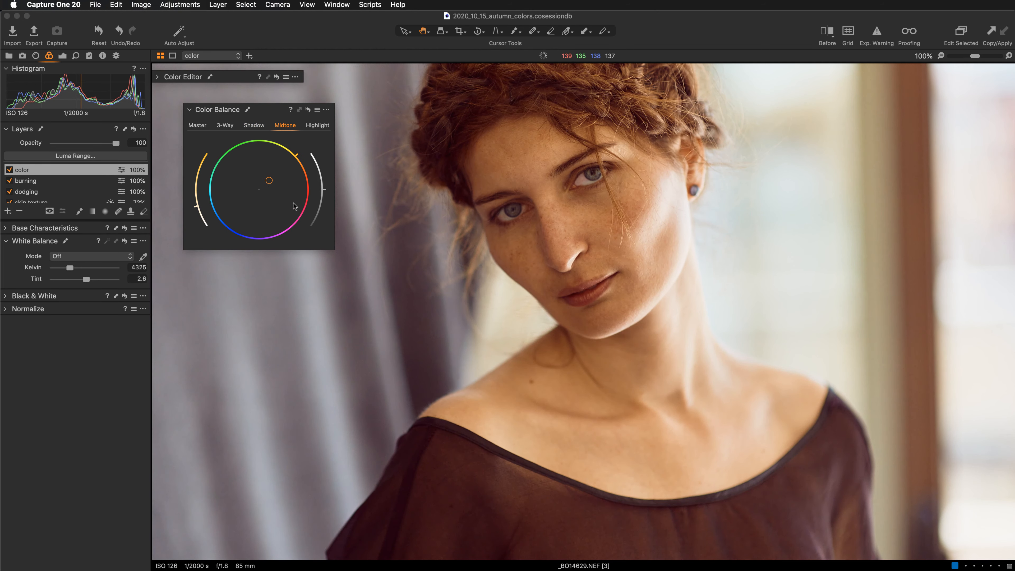
pyautogui.moveTo(325, 189); pyautogui.dragTo(330, 205)
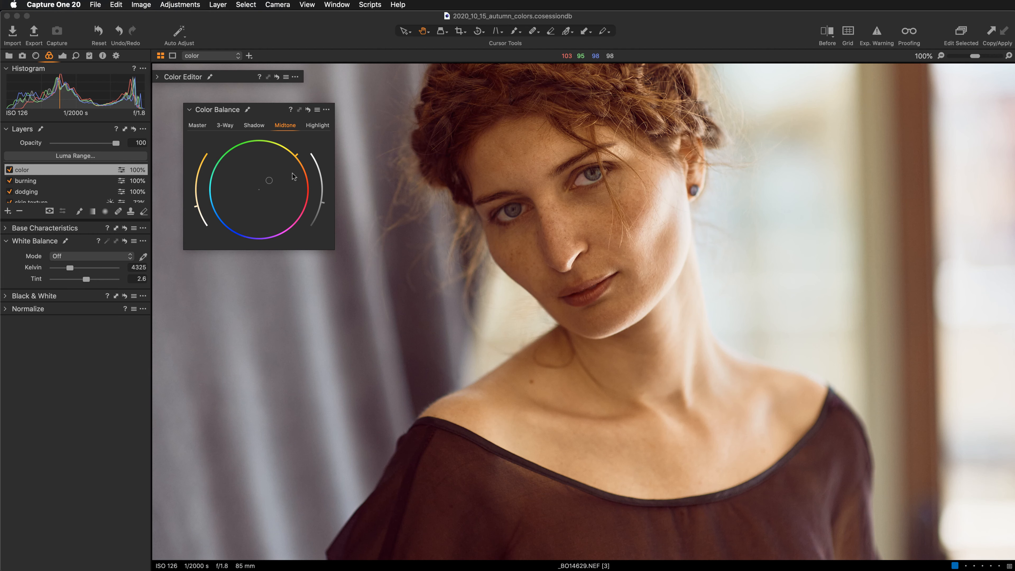
pyautogui.moveTo(194, 206); pyautogui.dragTo(190, 208)
# Step: Try a slight cyan tint in the Color Balance highlights and reset it
pyautogui.click(317, 125)
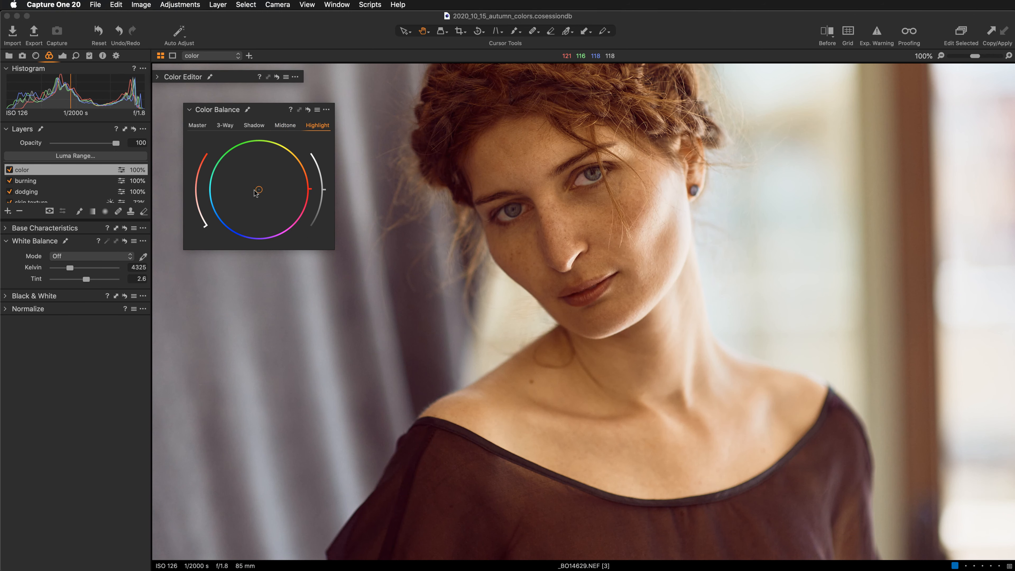
pyautogui.moveTo(257, 189); pyautogui.dragTo(250, 189)
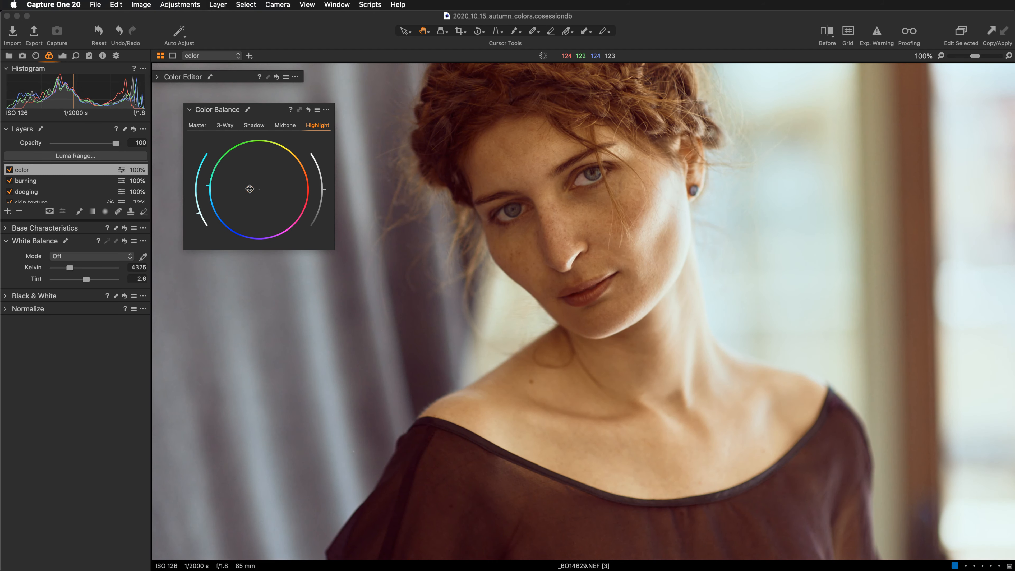
pyautogui.doubleClick(249, 189)
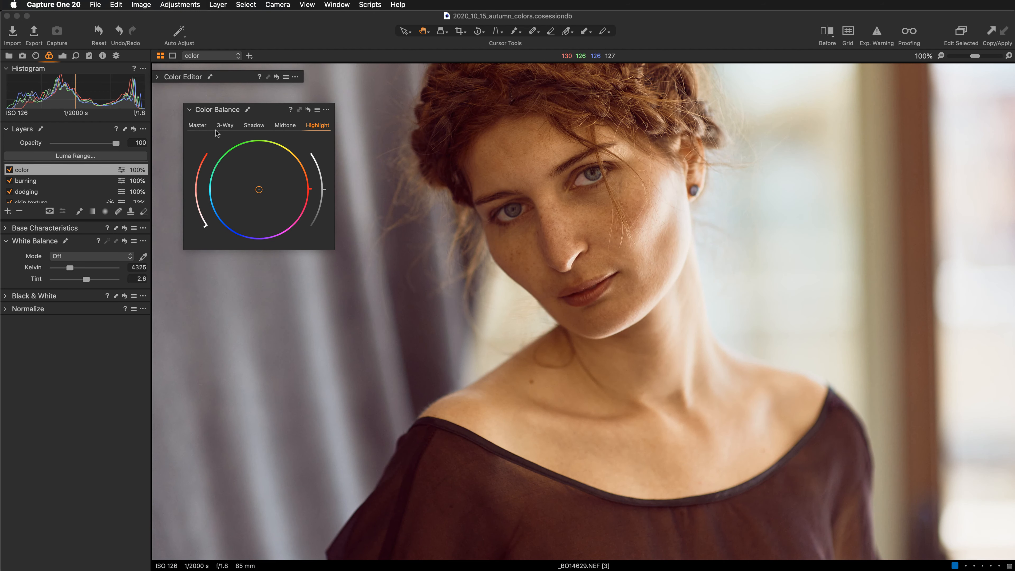
# Step: Add the Curve tool and detach it as a floating window beneath an enlarged Color Balance window
pyautogui.moveTo(264, 112); pyautogui.dragTo(254, 110)
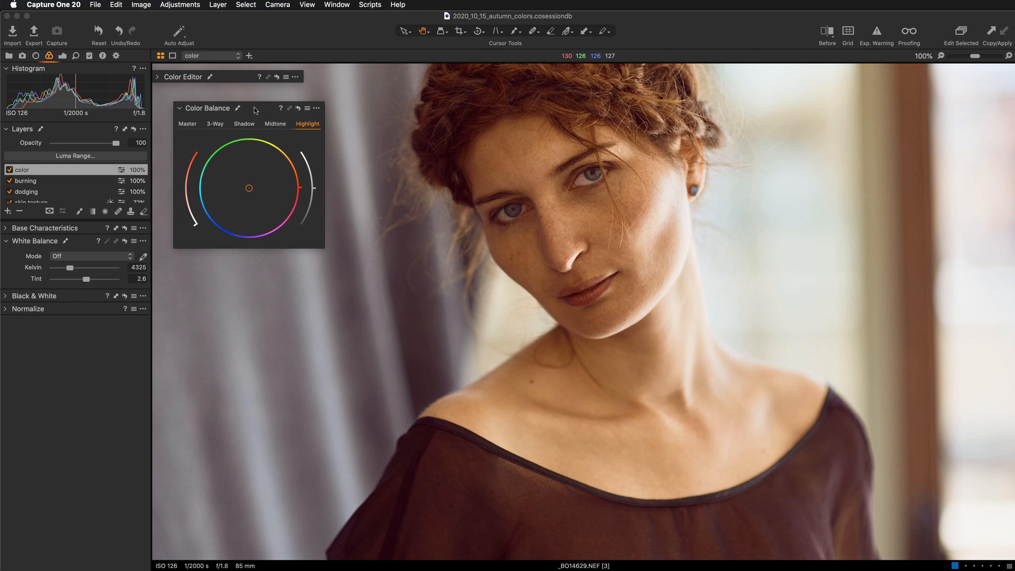
pyautogui.rightClick(47, 335)
pyautogui.moveTo(64, 339)
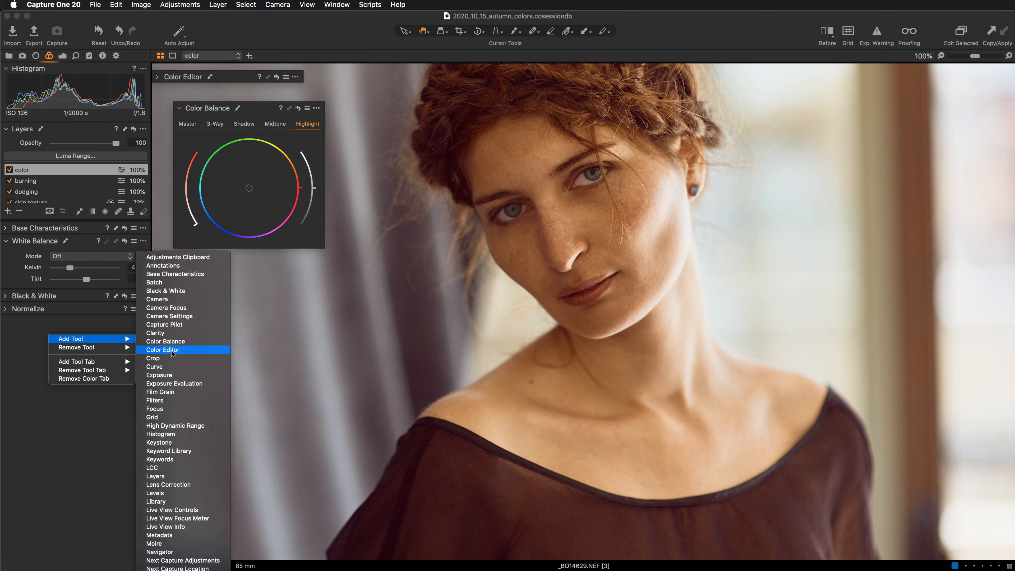
pyautogui.click(186, 367)
pyautogui.moveTo(52, 322); pyautogui.dragTo(223, 256)
pyautogui.moveTo(325, 372); pyautogui.dragTo(386, 424)
pyautogui.moveTo(251, 310); pyautogui.dragTo(255, 336)
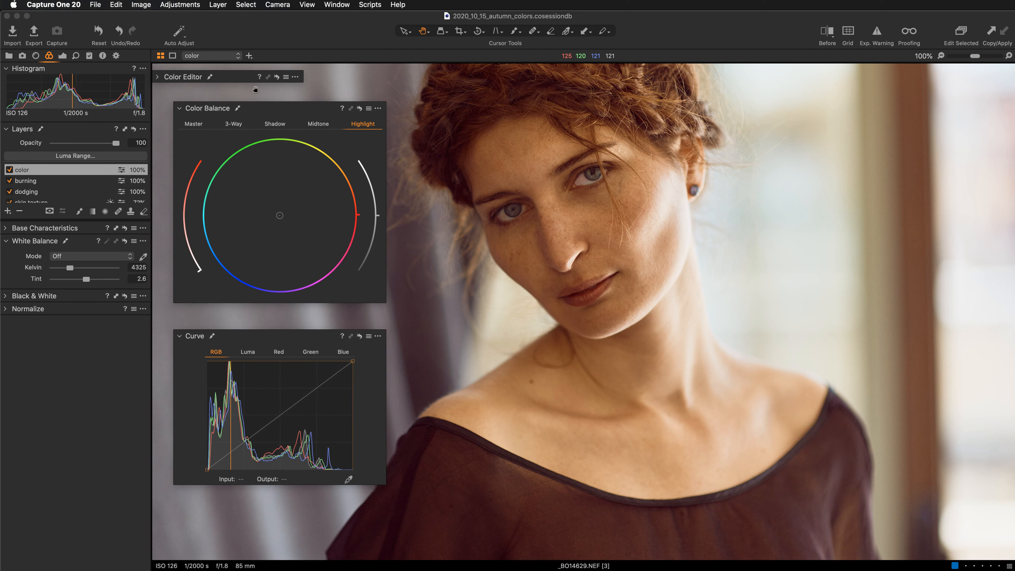
# Step: Collapse Color Balance directly beneath the Color Editor, and move the floating Curve window up and enlarge it
pyautogui.moveTo(255, 88); pyautogui.dragTo(252, 85)
pyautogui.moveTo(265, 338); pyautogui.dragTo(239, 144)
pyautogui.click(239, 144)
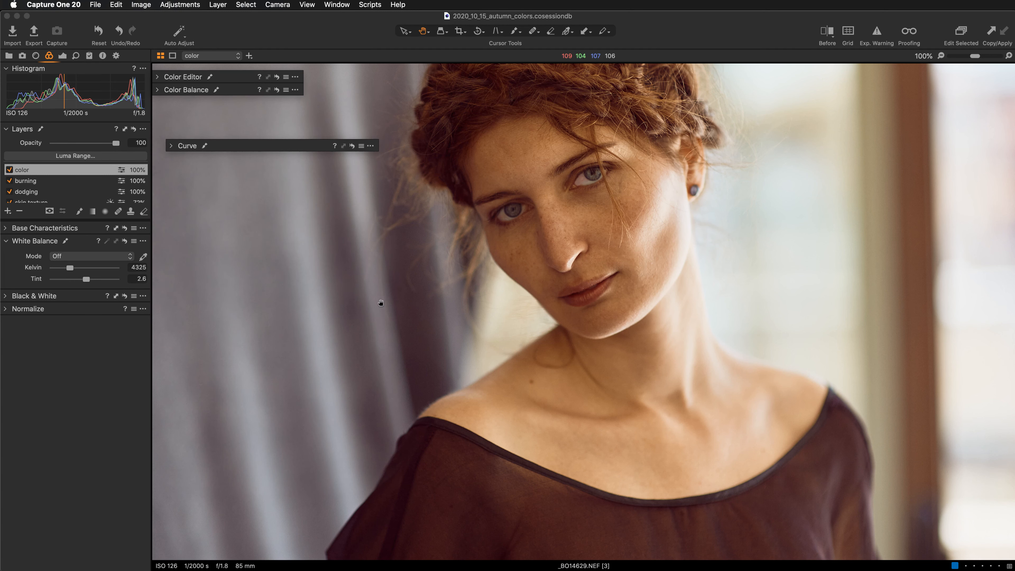
pyautogui.click(217, 146)
pyautogui.moveTo(374, 295); pyautogui.dragTo(381, 322)
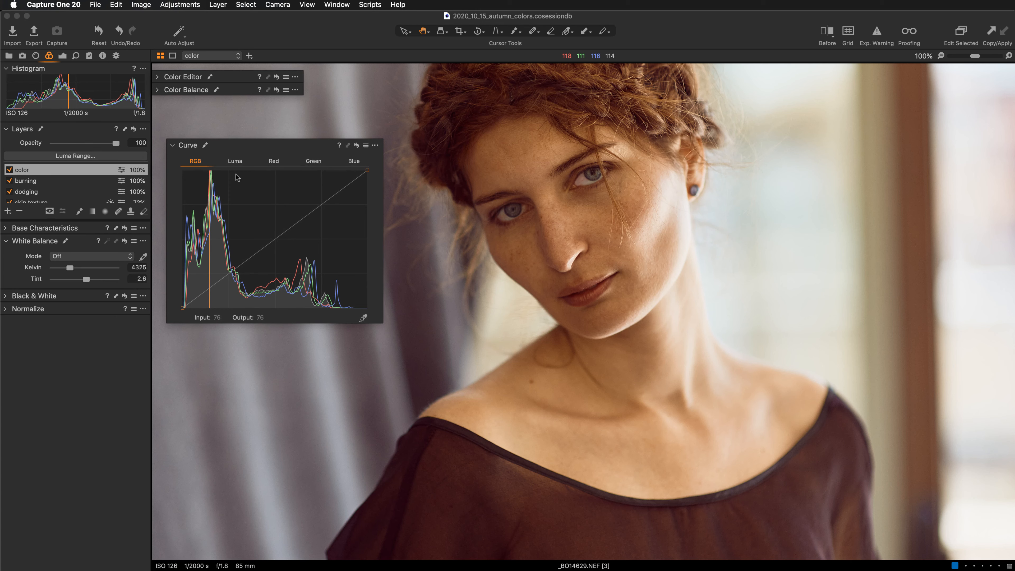
# Step: Look through the Luma, Red, Green and Blue channels of the curve, return to Red and reposition the Curve window
pyautogui.click(235, 162)
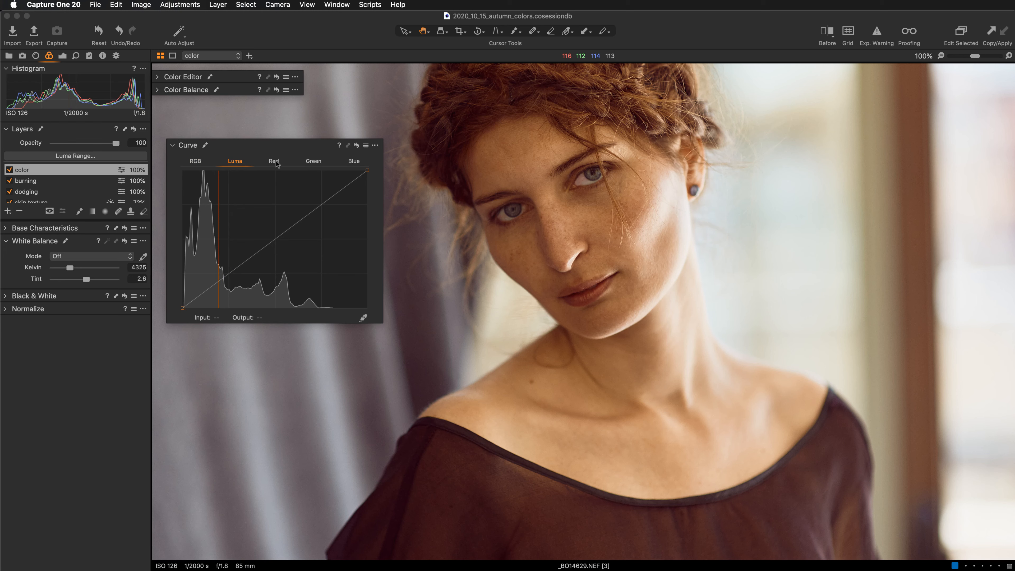
pyautogui.click(276, 161)
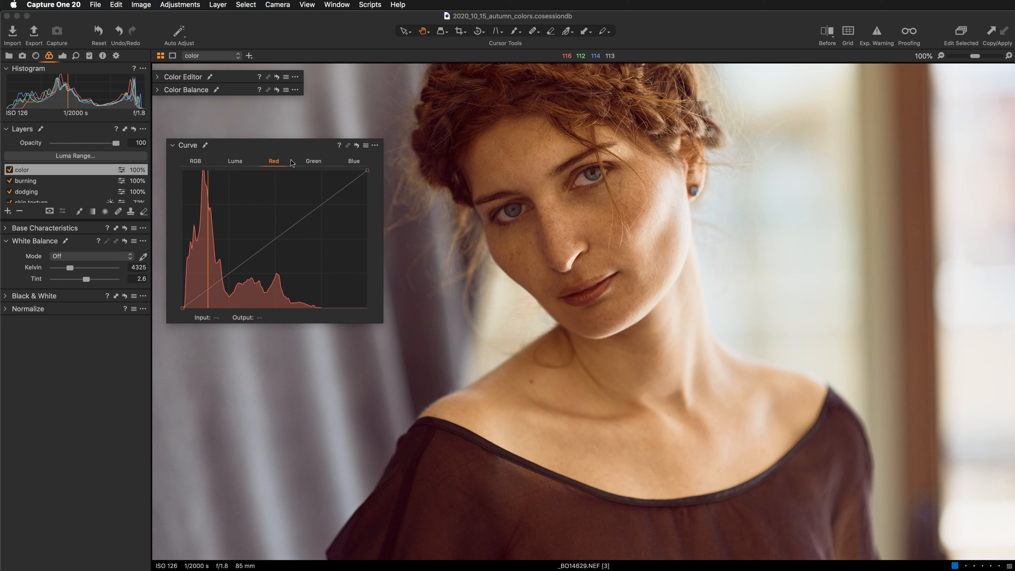
pyautogui.click(319, 162)
pyautogui.click(351, 162)
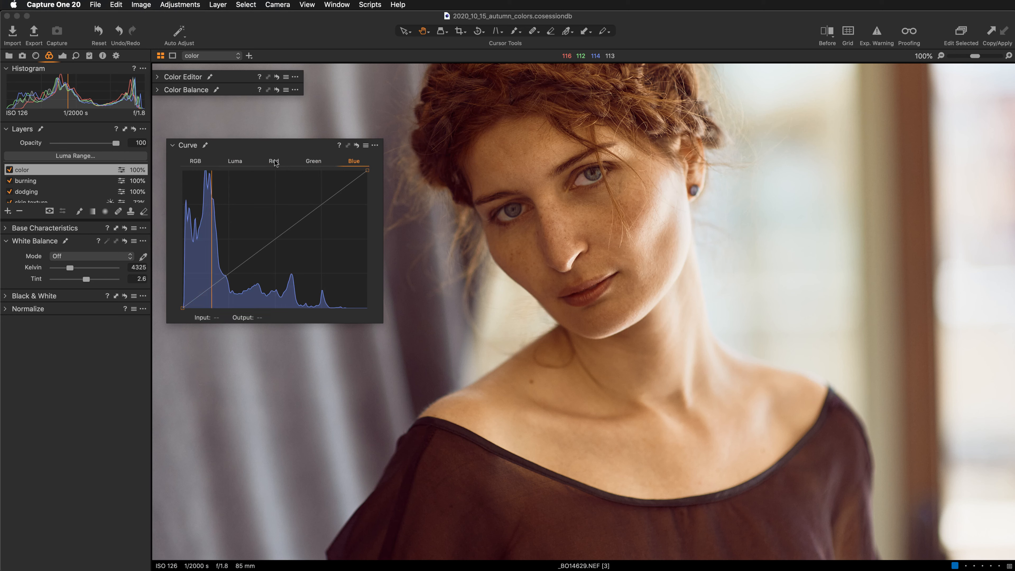
pyautogui.click(276, 163)
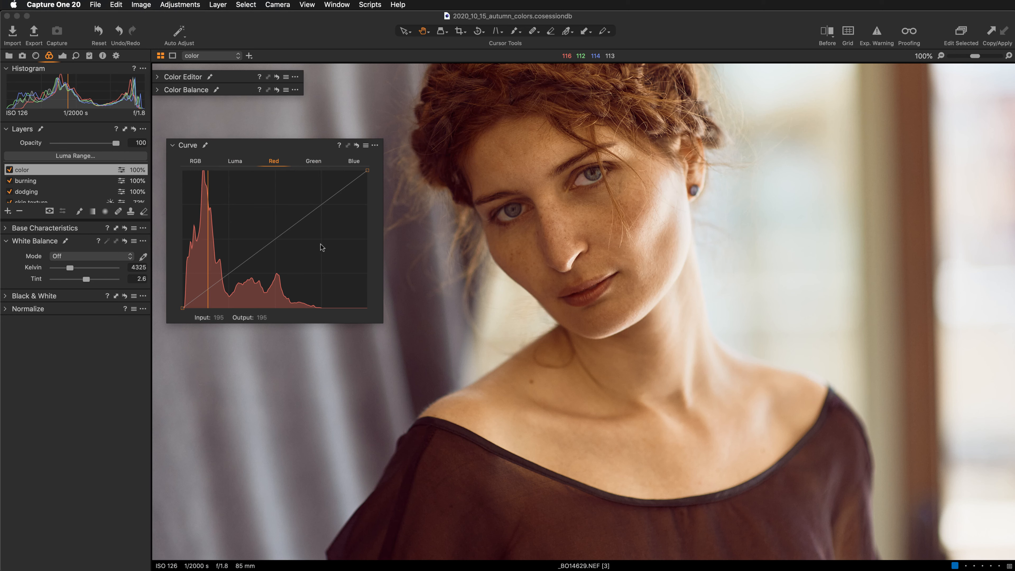
pyautogui.moveTo(289, 146); pyautogui.dragTo(279, 138)
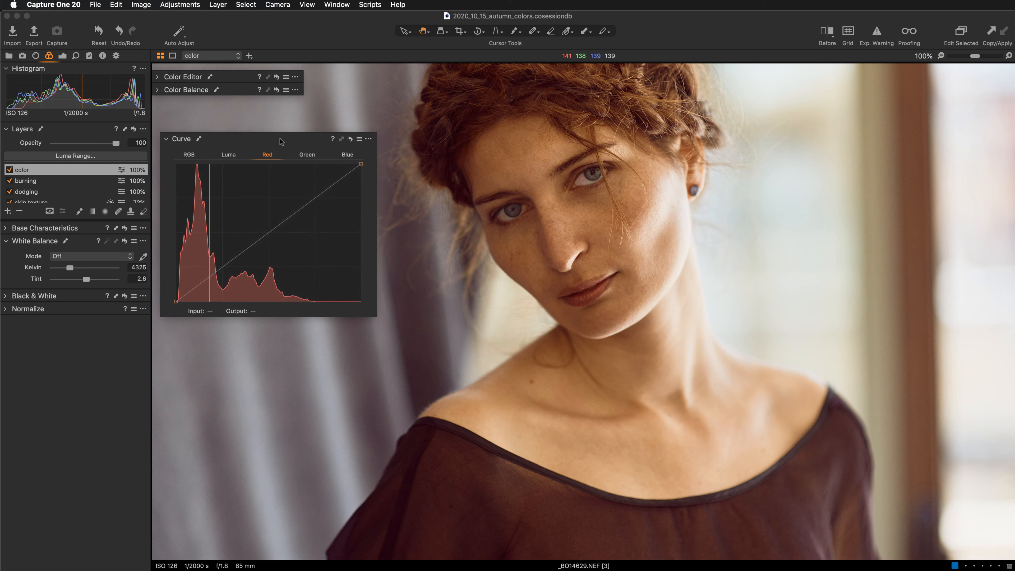
pyautogui.click(283, 141)
pyautogui.click(283, 142)
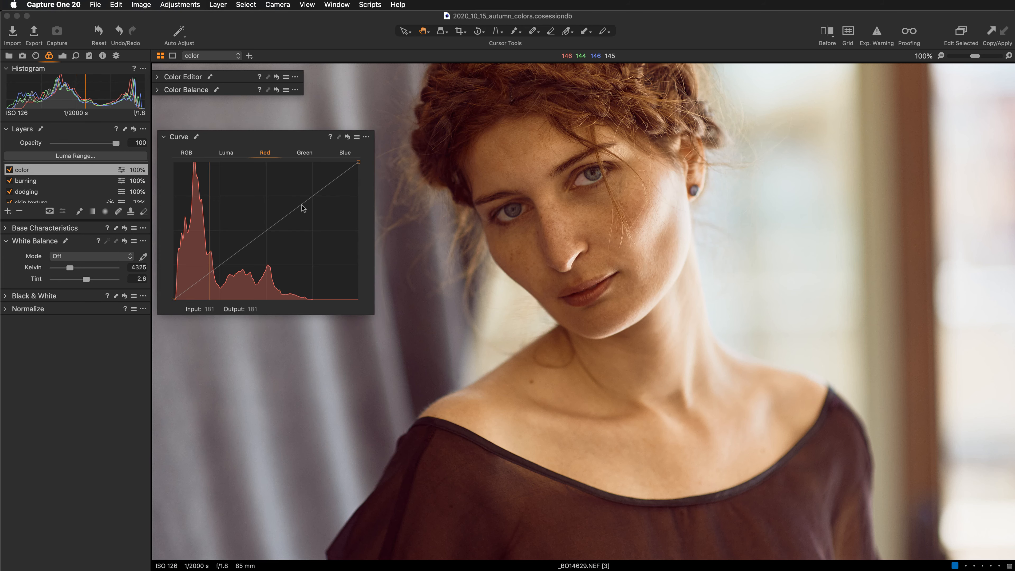
# Step: Add a midtone point to the Red curve, try it above the diagonal, and place it slightly below the diagonal
pyautogui.click(272, 230)
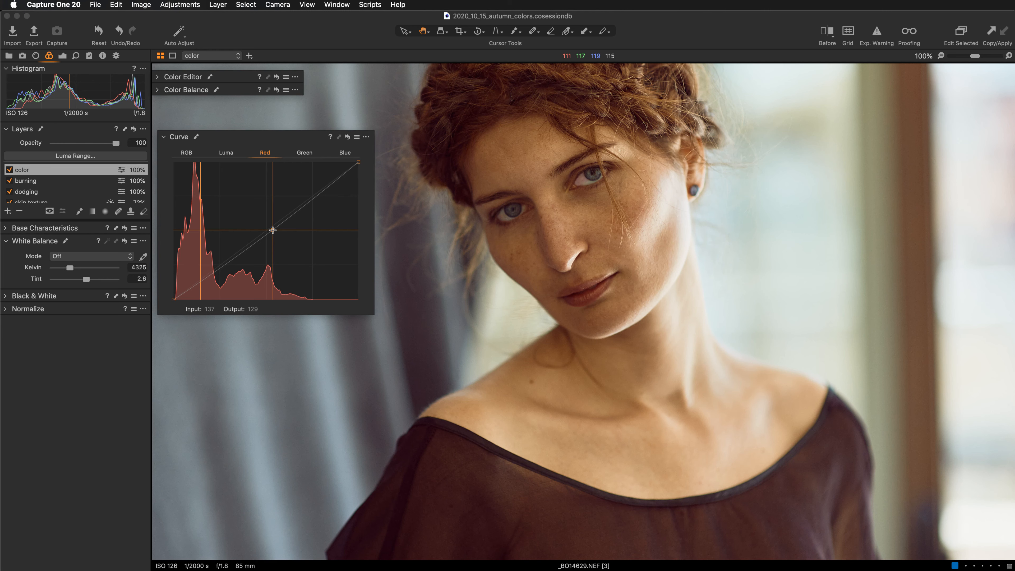
pyautogui.moveTo(273, 230); pyautogui.dragTo(268, 225)
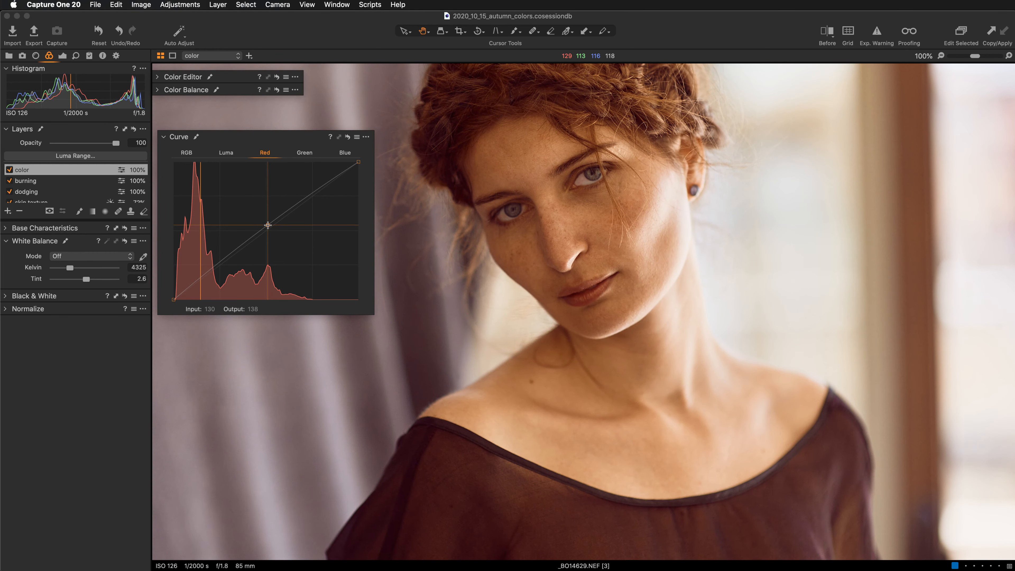
pyautogui.moveTo(268, 225); pyautogui.dragTo(270, 231)
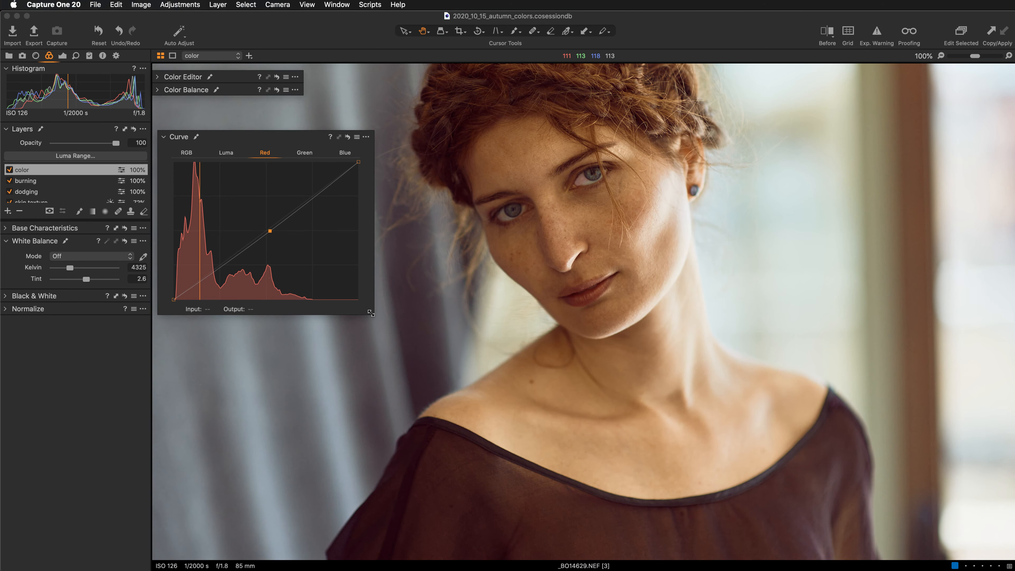
# Step: Enlarge the Curve window and add a shadow point to the Red curve, just below the diagonal
pyautogui.moveTo(371, 312); pyautogui.dragTo(412, 364)
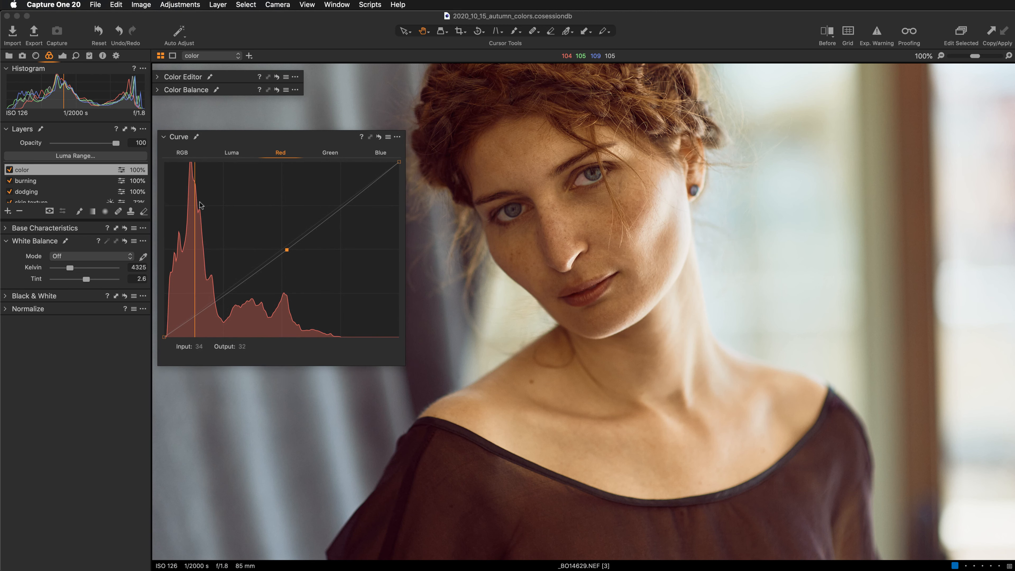
pyautogui.click(287, 251)
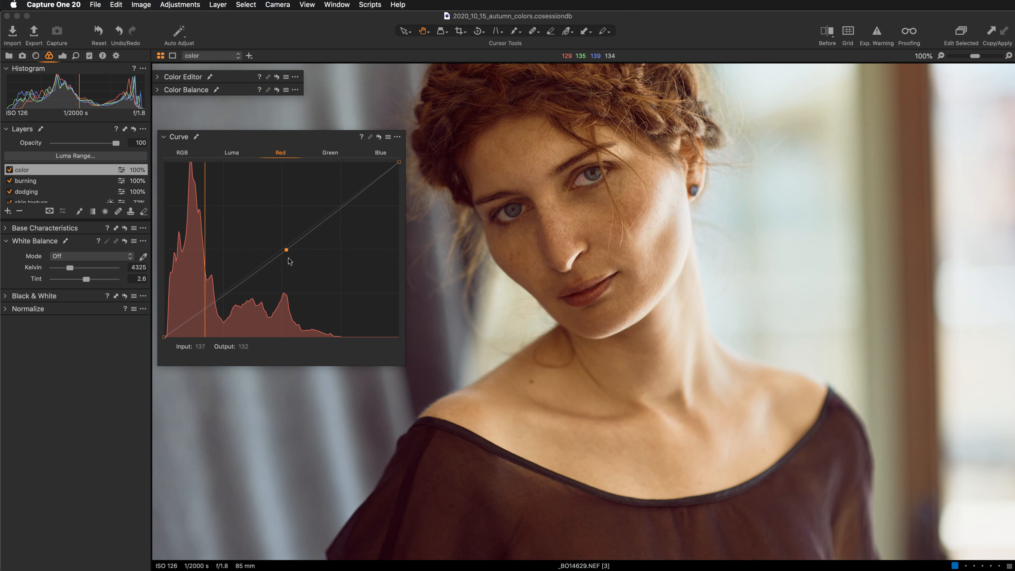
pyautogui.click(211, 306)
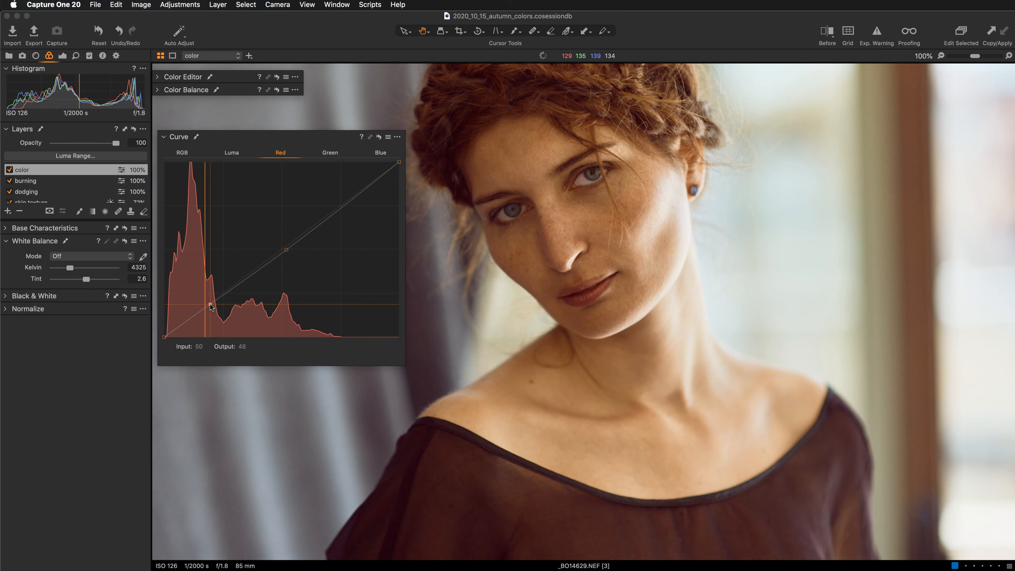
pyautogui.moveTo(211, 306); pyautogui.dragTo(206, 308)
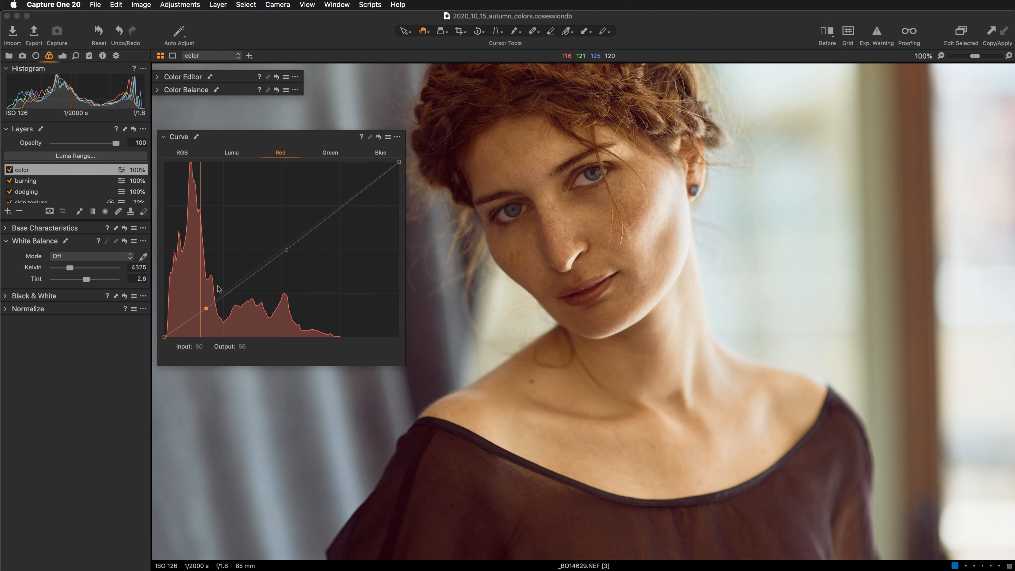
# Step: Add a midtone point to the Green curve, try it below the diagonal, and bring it back close to the diagonal
pyautogui.click(330, 152)
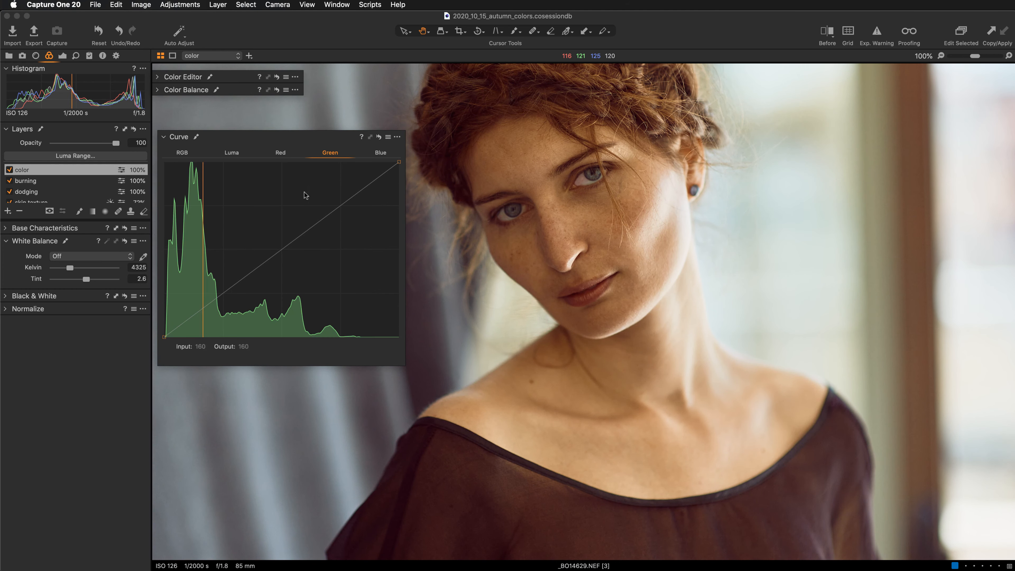
pyautogui.moveTo(288, 246)
pyautogui.mouseDown()
pyautogui.moveTo(277, 238)
pyautogui.moveTo(291, 248)
pyautogui.mouseUp()
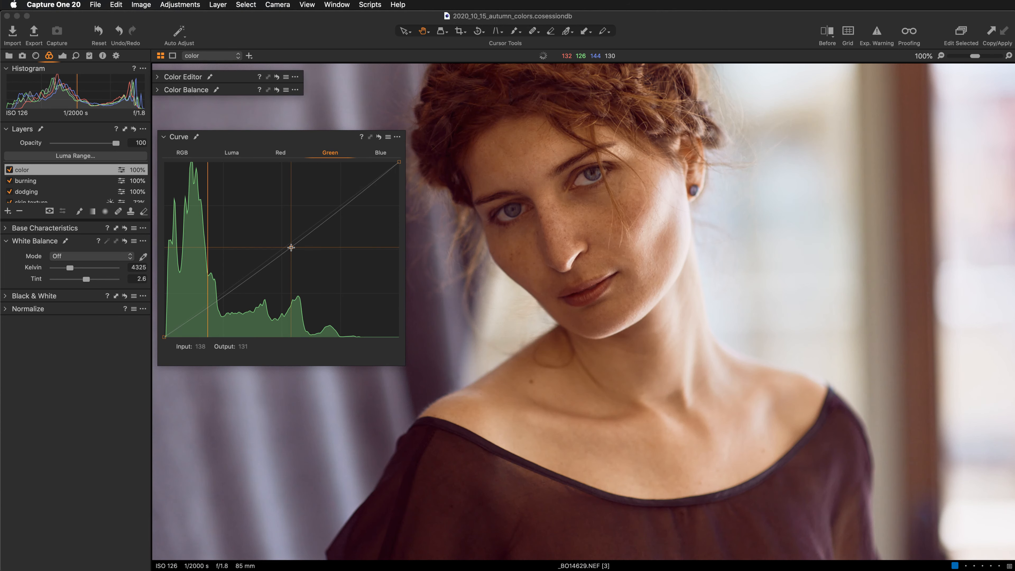
pyautogui.moveTo(291, 248); pyautogui.dragTo(294, 242)
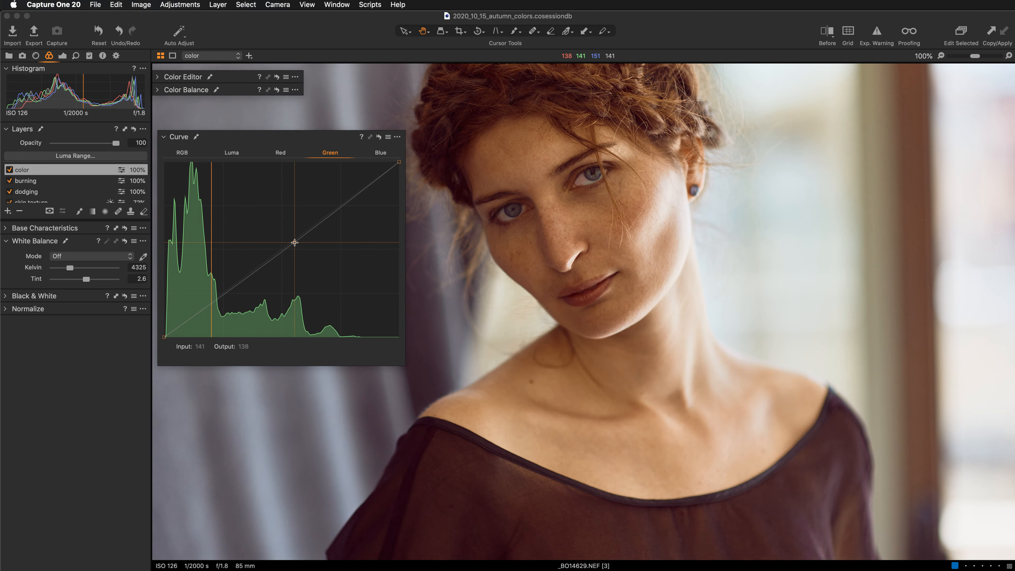
pyautogui.moveTo(294, 242); pyautogui.dragTo(295, 240)
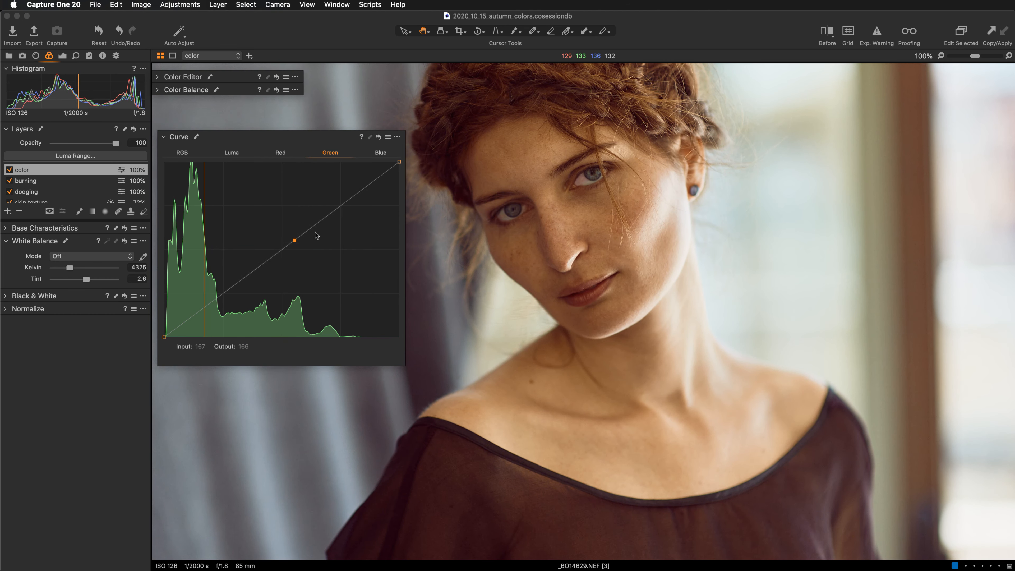
# Step: Add a midtone point to the Blue curve, try it above and below the diagonal, and settle it slightly above
pyautogui.click(382, 154)
pyautogui.moveTo(279, 250); pyautogui.dragTo(276, 248)
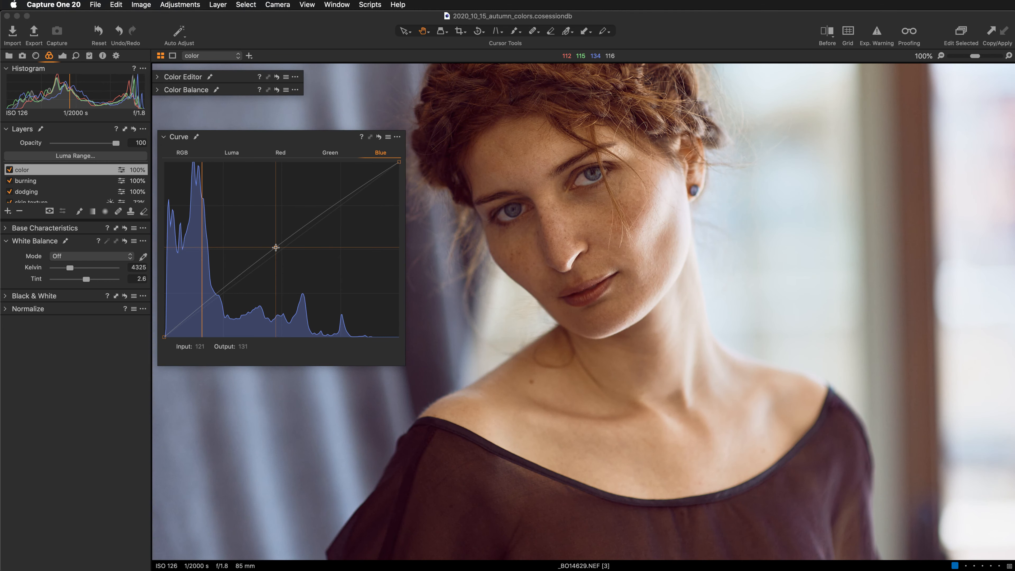
pyautogui.moveTo(275, 248); pyautogui.dragTo(281, 254)
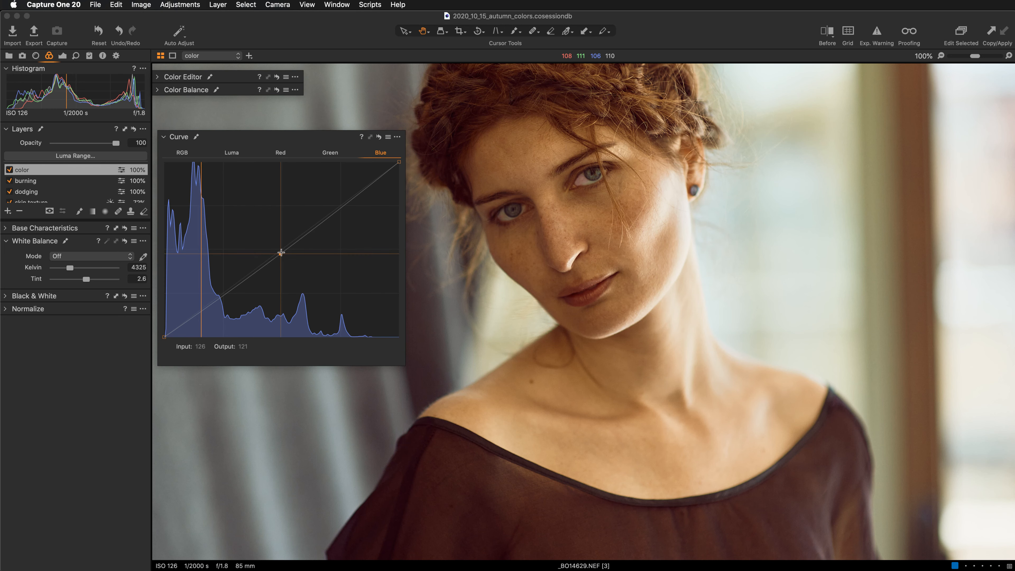
pyautogui.moveTo(281, 253); pyautogui.dragTo(274, 249)
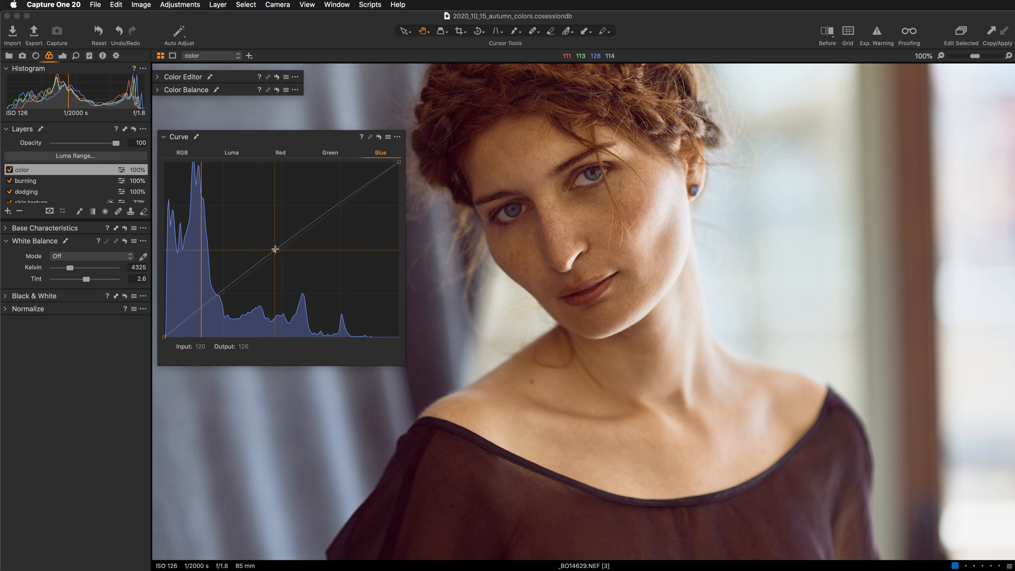
pyautogui.moveTo(275, 249); pyautogui.dragTo(275, 251)
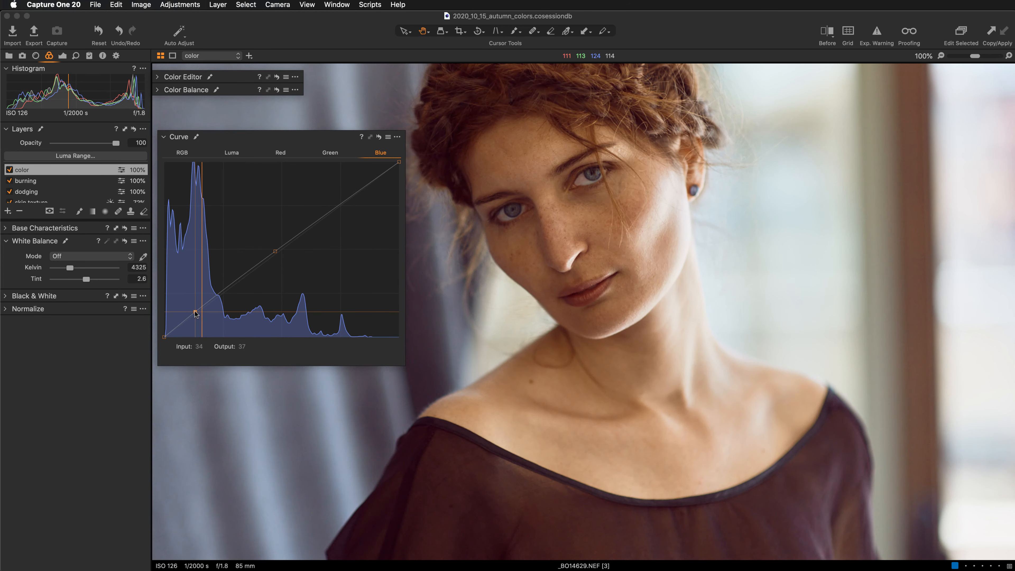
# Step: Add a deep-shadow point and an upper-shadow point to the Blue curve, adjusting both to sit close to the diagonal
pyautogui.click(195, 312)
pyautogui.moveTo(195, 313); pyautogui.dragTo(195, 316)
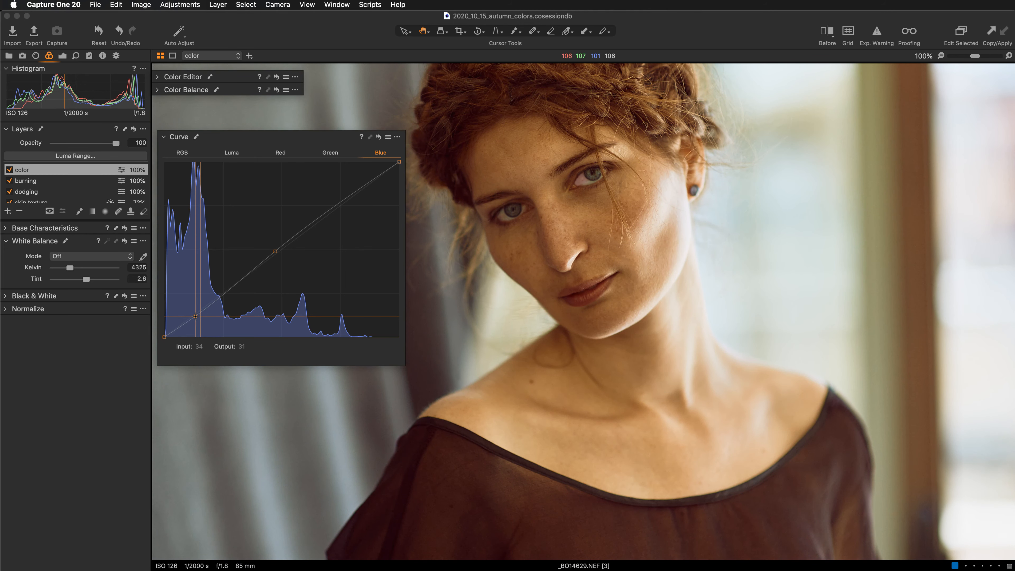
pyautogui.click(215, 301)
pyautogui.moveTo(215, 301); pyautogui.dragTo(194, 318)
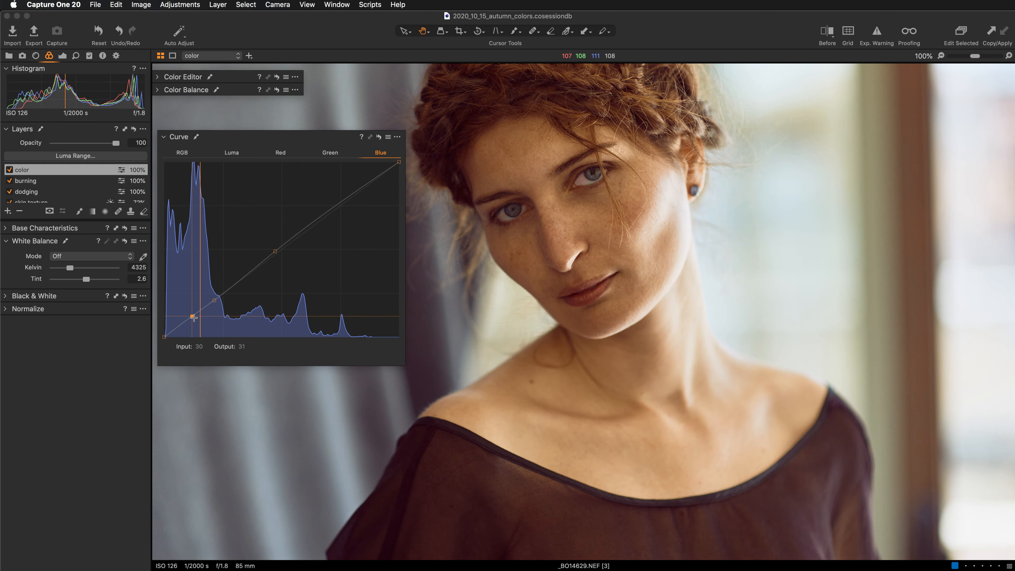
pyautogui.moveTo(193, 318); pyautogui.dragTo(213, 298)
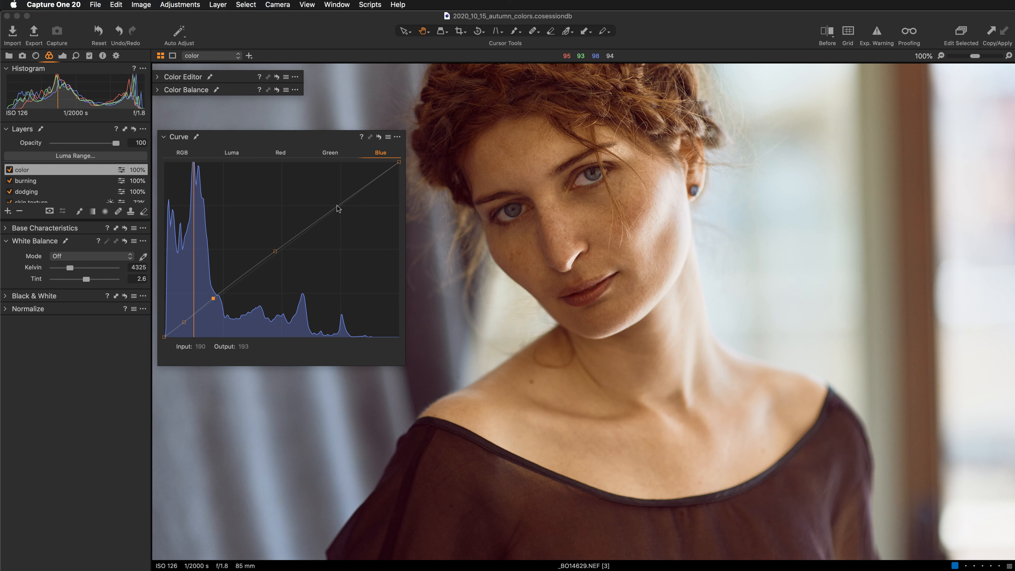
# Step: Add a highlight point slightly above the diagonal on the Blue curve and refine the midtone point to about input 113, output 122
pyautogui.moveTo(339, 205)
pyautogui.mouseDown()
pyautogui.moveTo(334, 191)
pyautogui.moveTo(337, 204)
pyautogui.mouseUp()
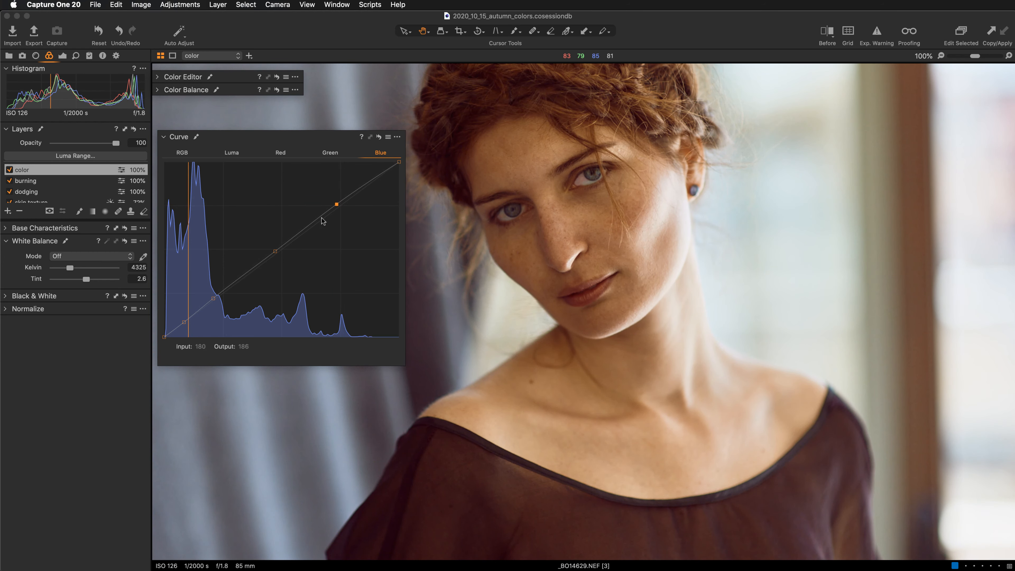
pyautogui.moveTo(276, 251); pyautogui.dragTo(260, 260)
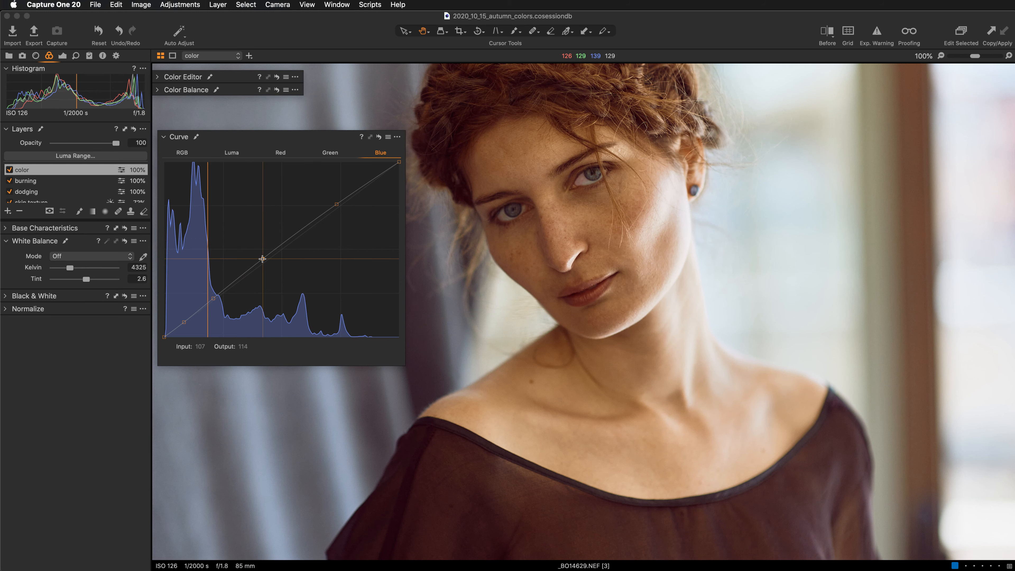
pyautogui.moveTo(262, 259); pyautogui.dragTo(270, 253)
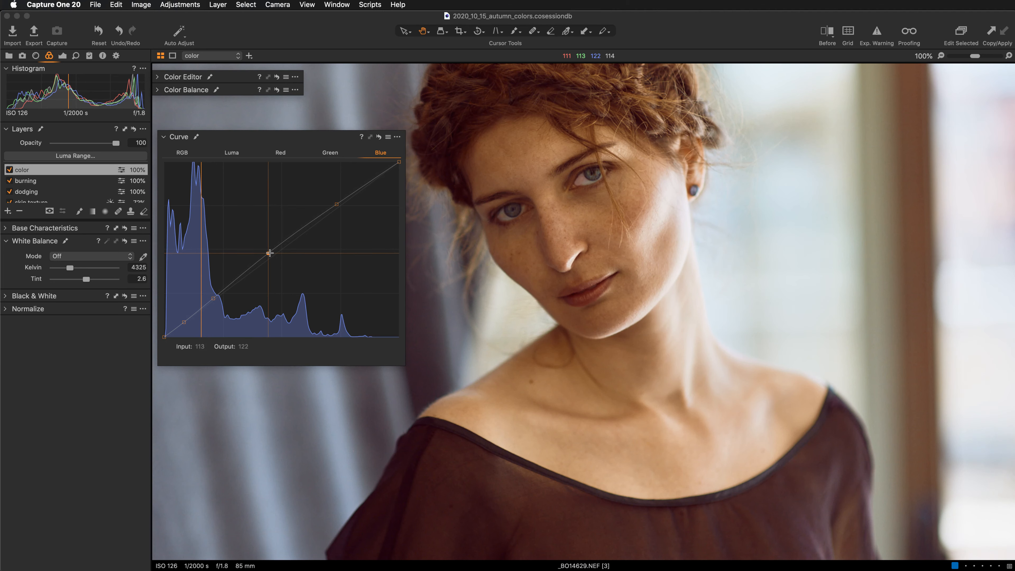
pyautogui.click(337, 204)
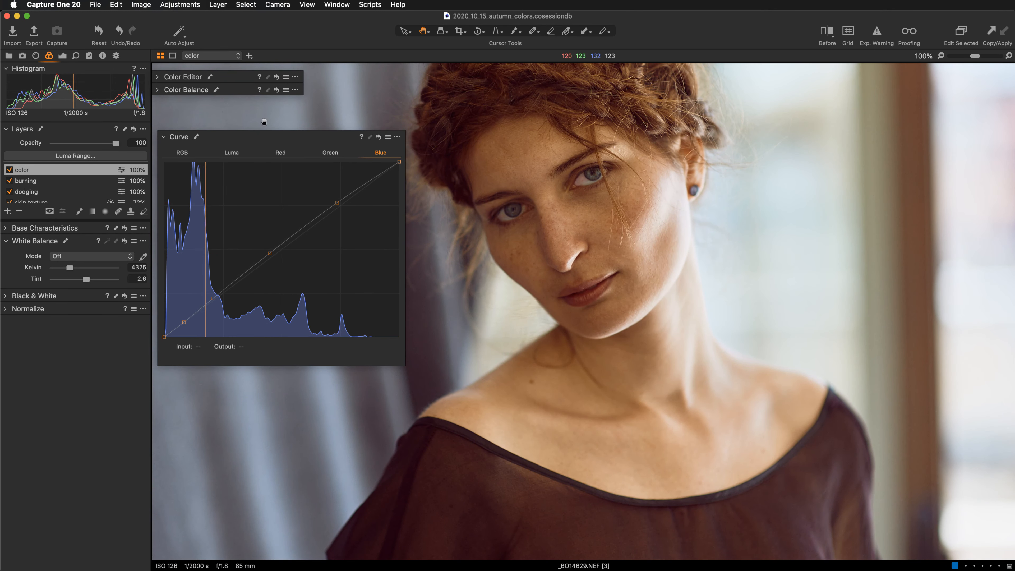
# Step: Dock the floating Curve tool below Normalize and set the Layers tool to Medium Size
pyautogui.moveTo(307, 140); pyautogui.dragTo(120, 326)
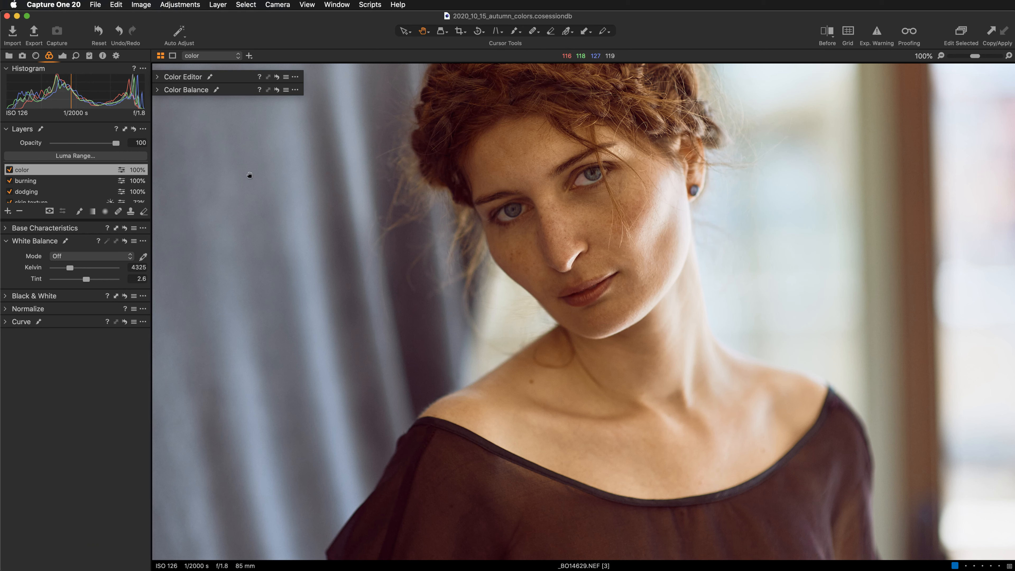
pyautogui.click(143, 129)
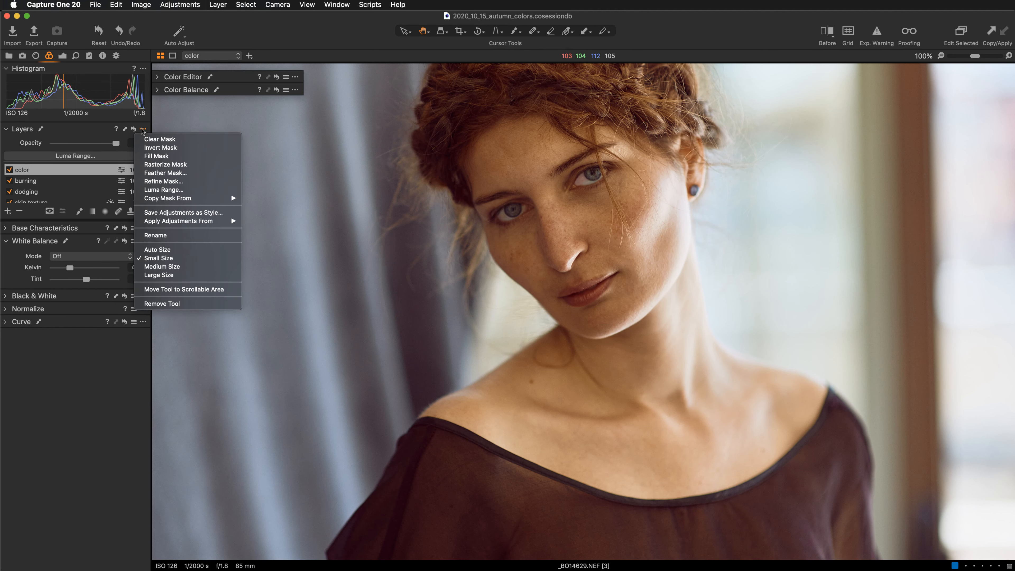
pyautogui.click(161, 266)
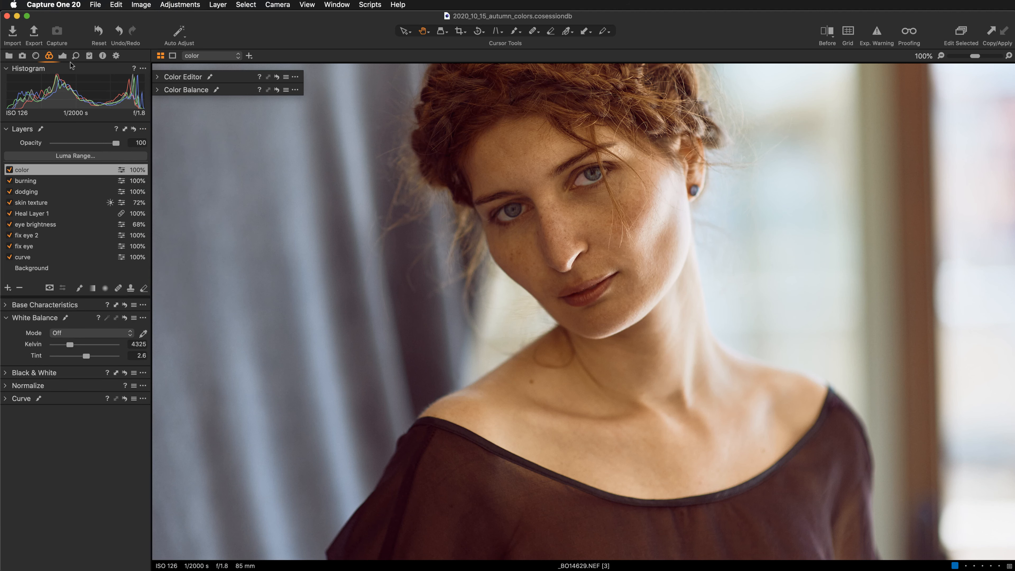
# Step: In the color layer's Exposure settings, lower Saturation to -22 and Contrast to -14
pyautogui.click(62, 56)
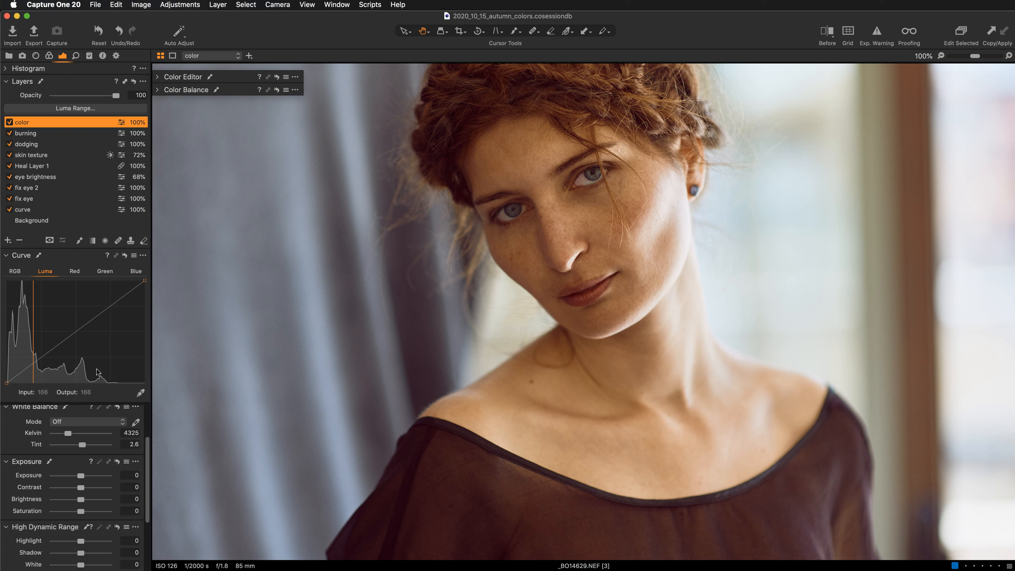
pyautogui.moveTo(149, 477); pyautogui.dragTo(148, 482)
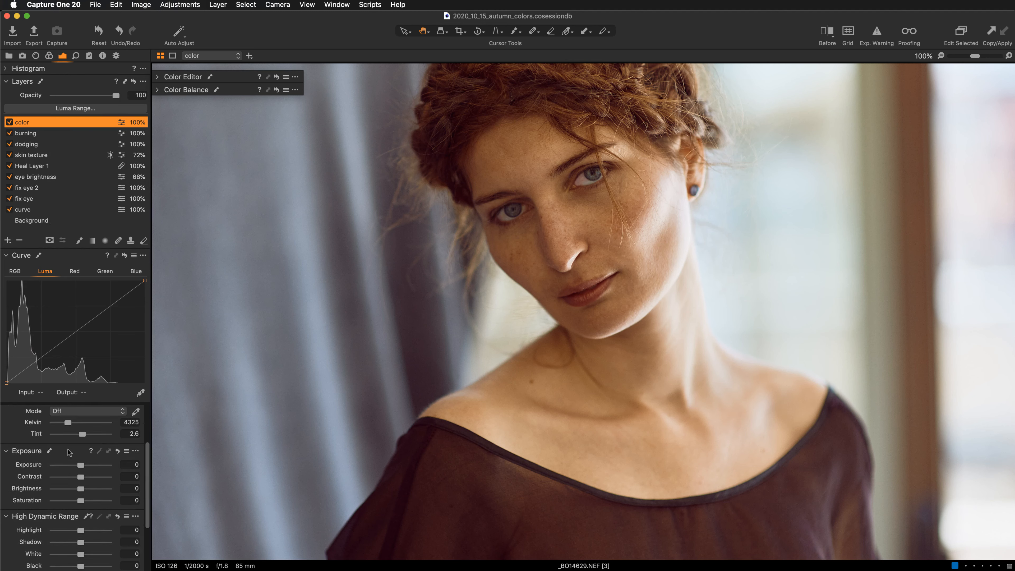
pyautogui.moveTo(79, 501); pyautogui.dragTo(74, 502)
pyautogui.moveTo(74, 503); pyautogui.dragTo(74, 503)
pyautogui.moveTo(82, 477)
pyautogui.mouseDown()
pyautogui.moveTo(62, 479)
pyautogui.moveTo(70, 480)
pyautogui.mouseUp()
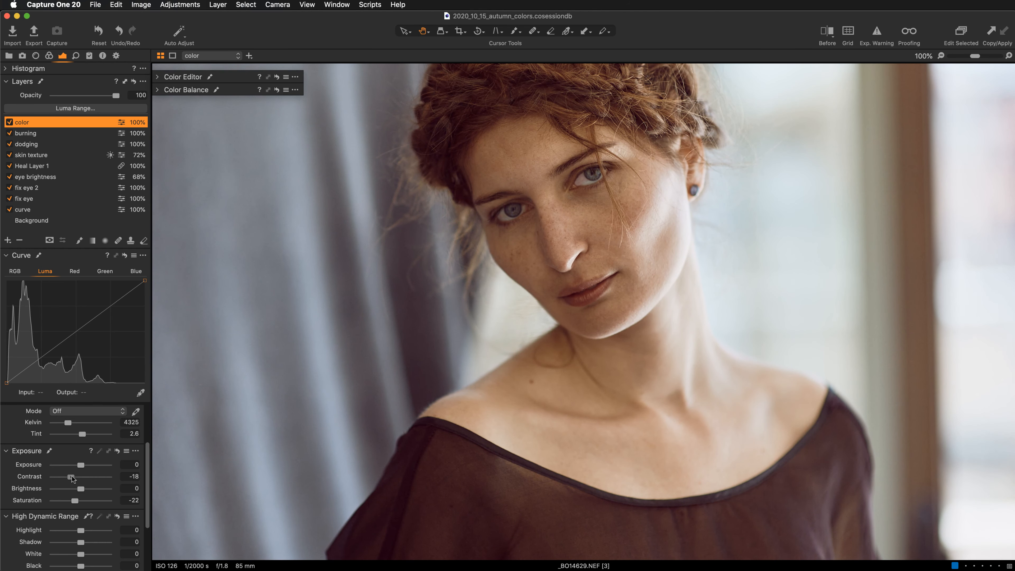
pyautogui.moveTo(72, 479); pyautogui.dragTo(74, 479)
pyautogui.moveTo(74, 478); pyautogui.dragTo(74, 478)
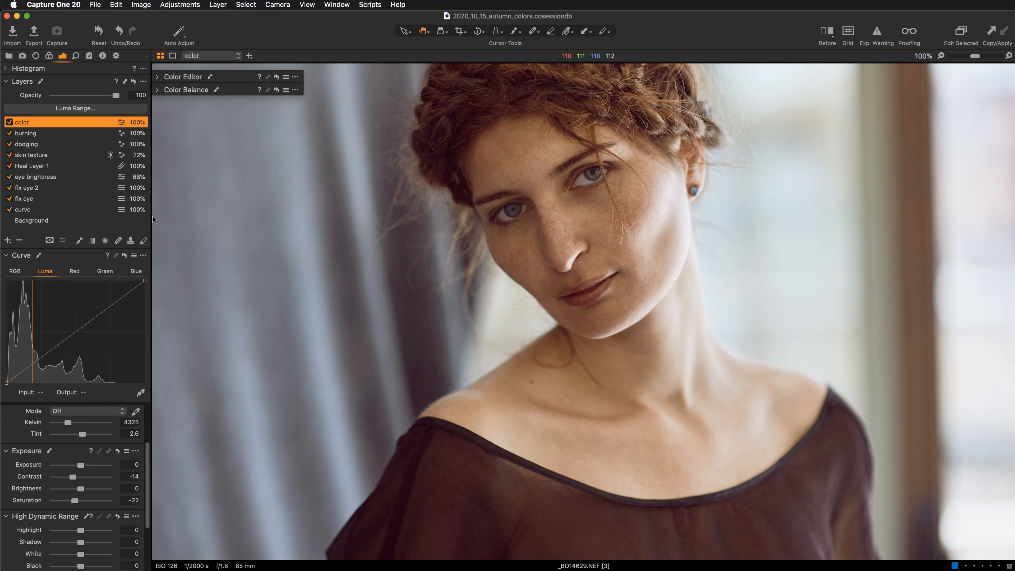
# Step: Compare the image without the color layer's Contrast and Saturation adjustments by resetting each one and undoing the reset
pyautogui.doubleClick(30, 478)
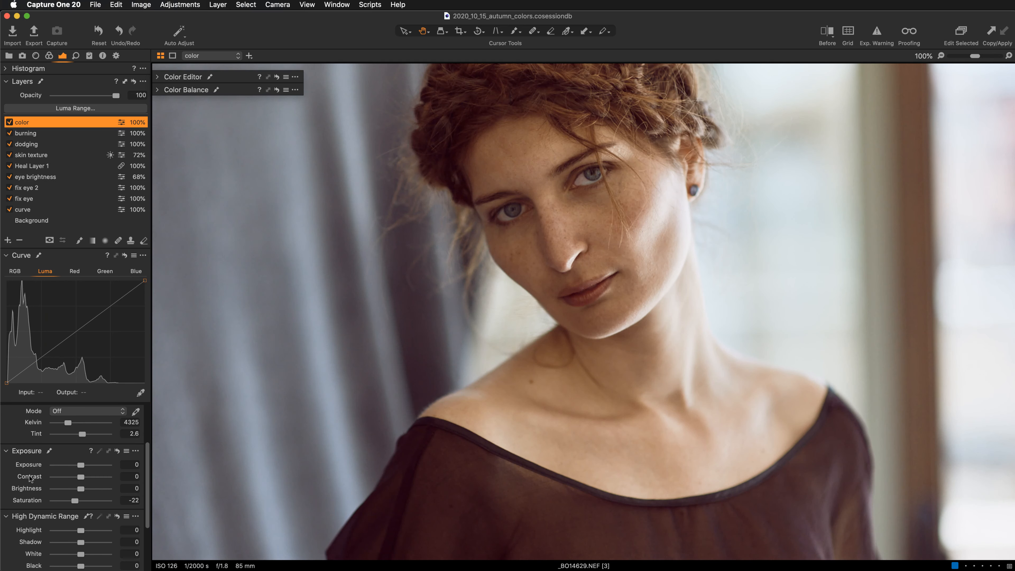
pyautogui.press('super+z')
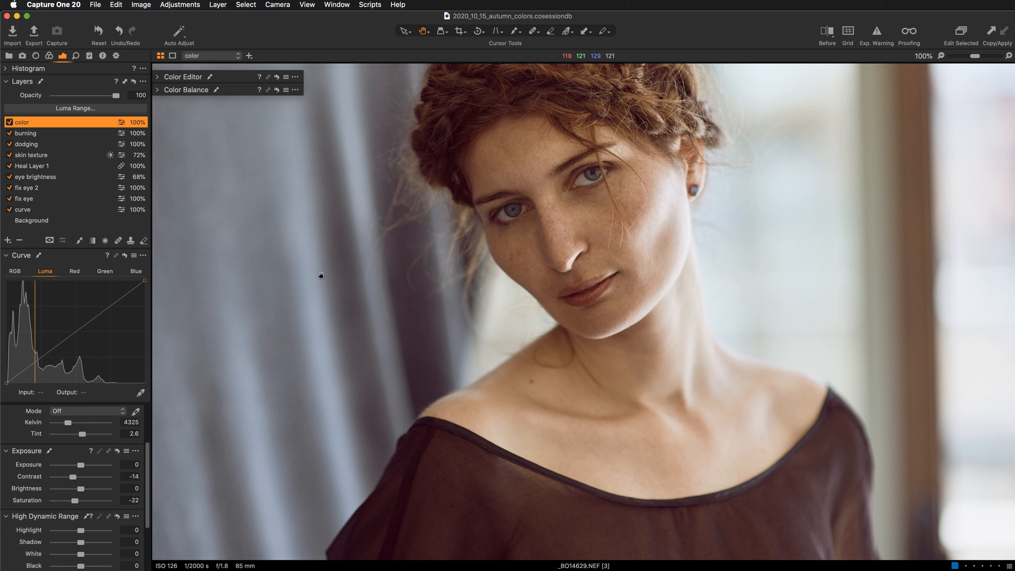
pyautogui.doubleClick(32, 477)
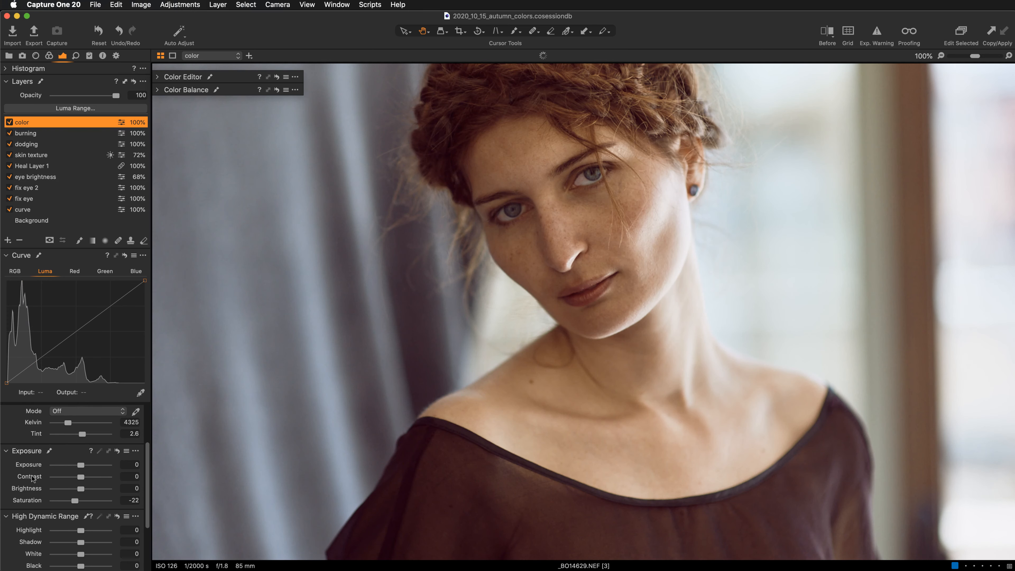
pyautogui.press('super+z')
pyautogui.doubleClick(26, 501)
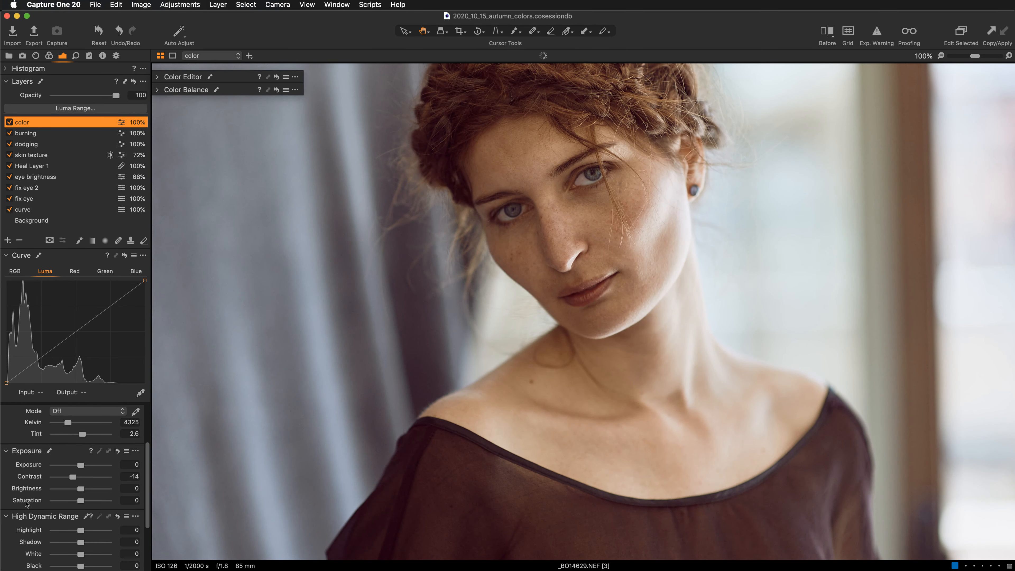
pyautogui.press('super+z')
pyautogui.doubleClick(25, 502)
pyautogui.press('super+z')
# Step: On the curve layer's Luma curve, add an upper-midtone point, adjust the midtone point, and lower the shadow point slightly
pyautogui.click(39, 210)
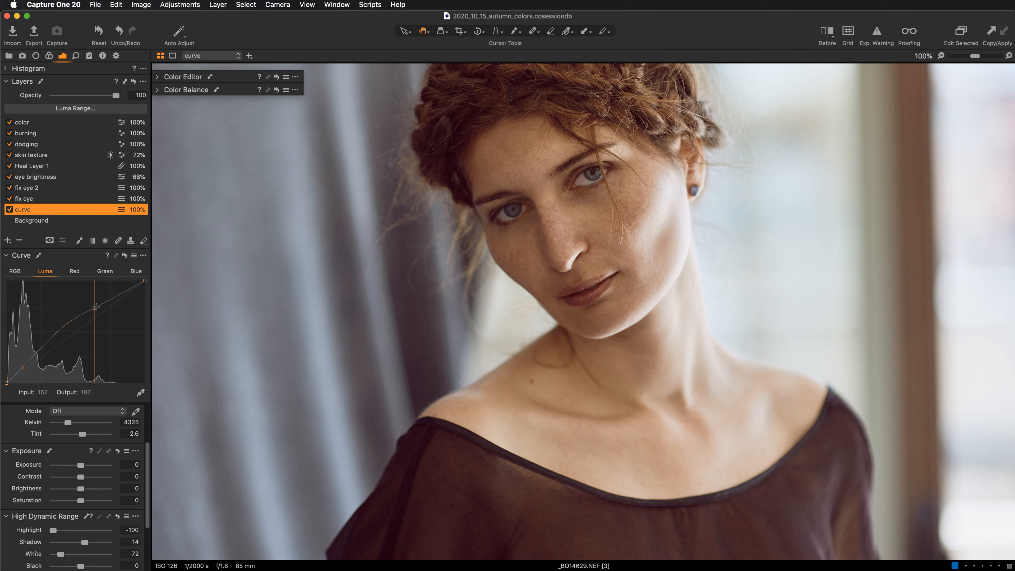
pyautogui.click(67, 322)
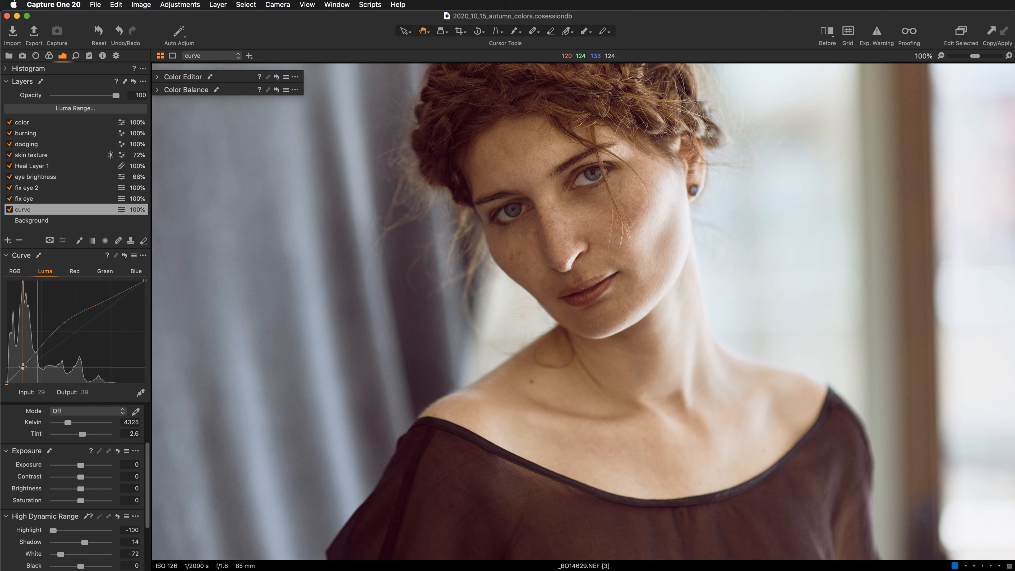
pyautogui.moveTo(23, 367); pyautogui.dragTo(21, 365)
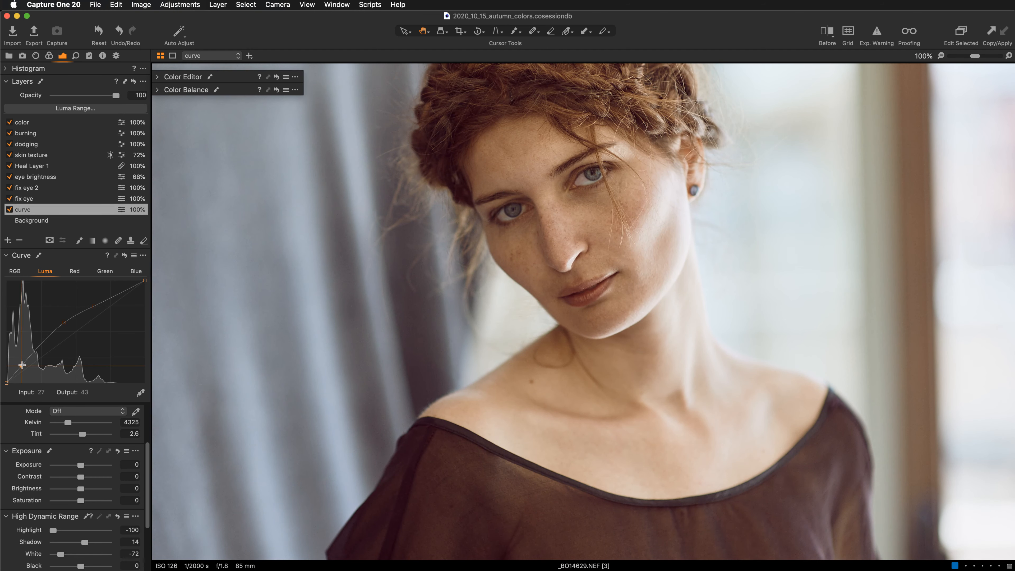
pyautogui.moveTo(22, 365); pyautogui.dragTo(23, 367)
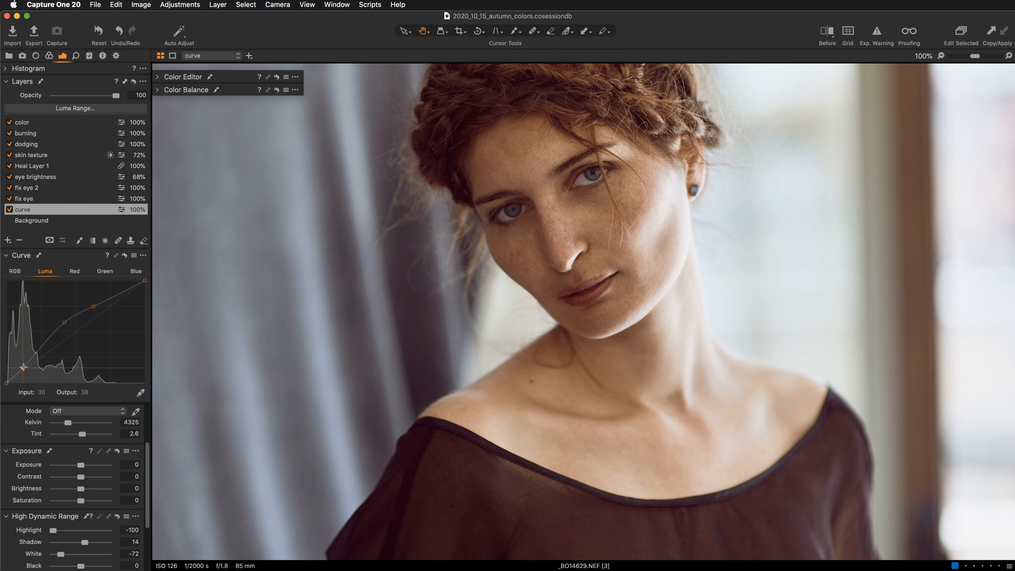
pyautogui.moveTo(23, 367); pyautogui.dragTo(20, 368)
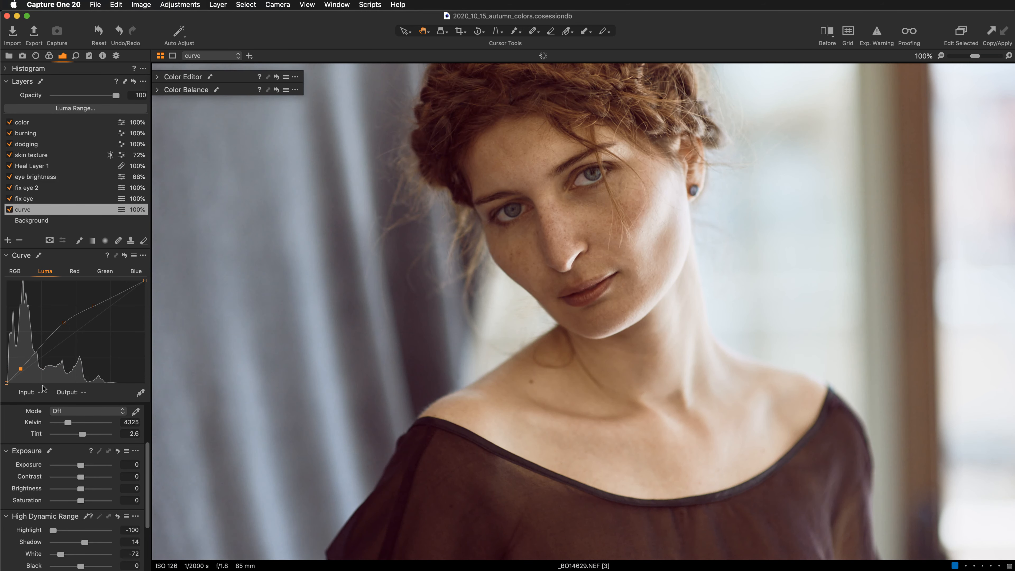
pyautogui.moveTo(21, 369); pyautogui.dragTo(40, 380)
# Step: Select the color layer and switch it off and on to compare the grading
pyautogui.click(31, 122)
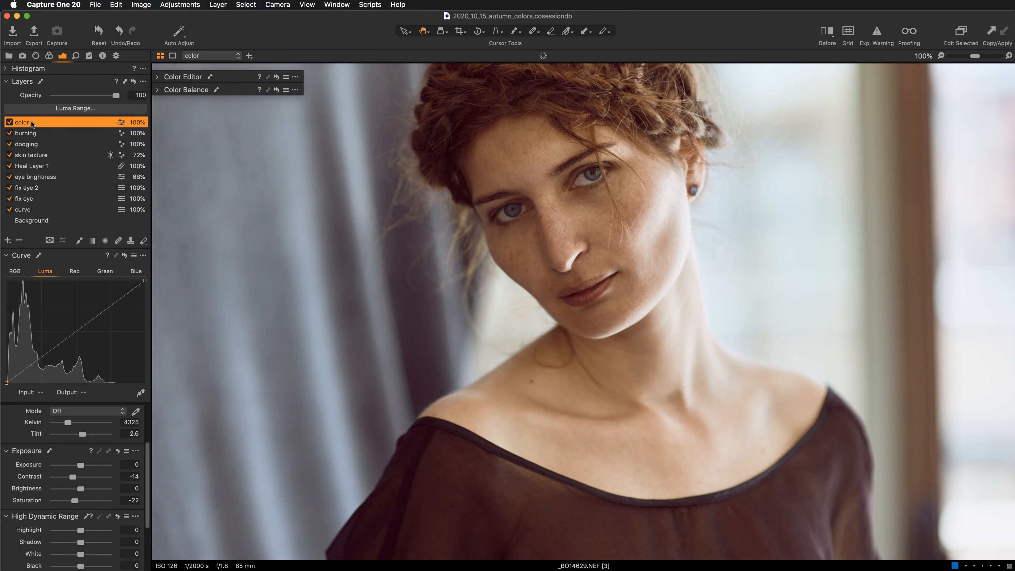
pyautogui.click(10, 122)
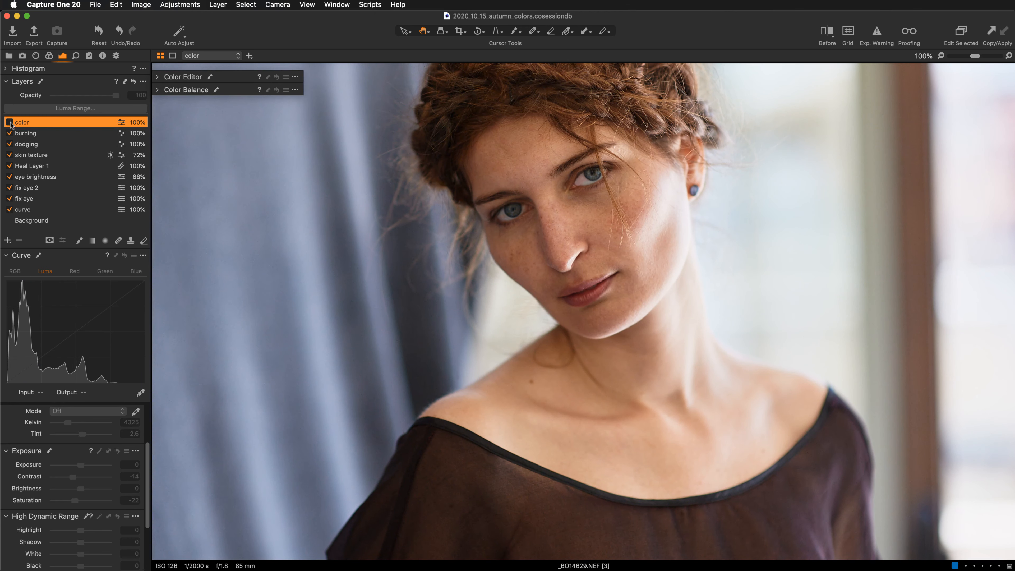
pyautogui.click(9, 123)
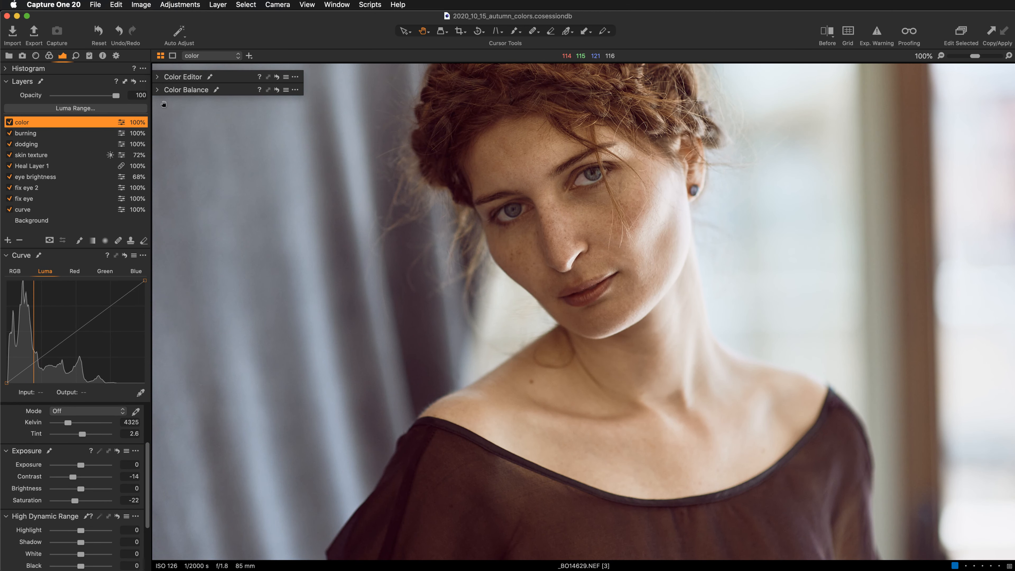
# Step: Set the color layer's skin tone Amount Saturation to 3.3 and Uniformity Saturation to 26.4, and compare with the layer off
pyautogui.click(172, 76)
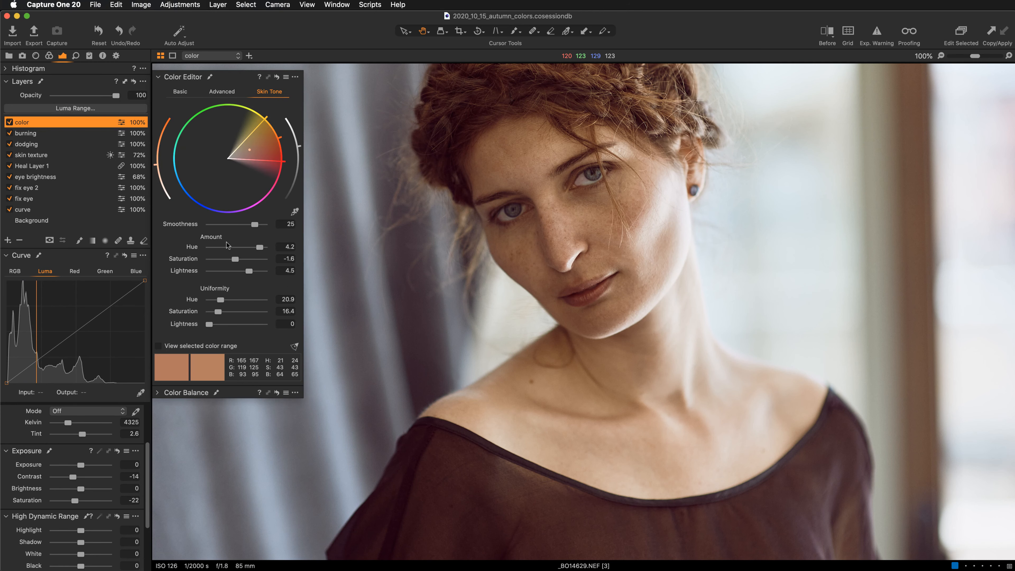
pyautogui.moveTo(233, 260); pyautogui.dragTo(239, 259)
pyautogui.moveTo(220, 312); pyautogui.dragTo(227, 314)
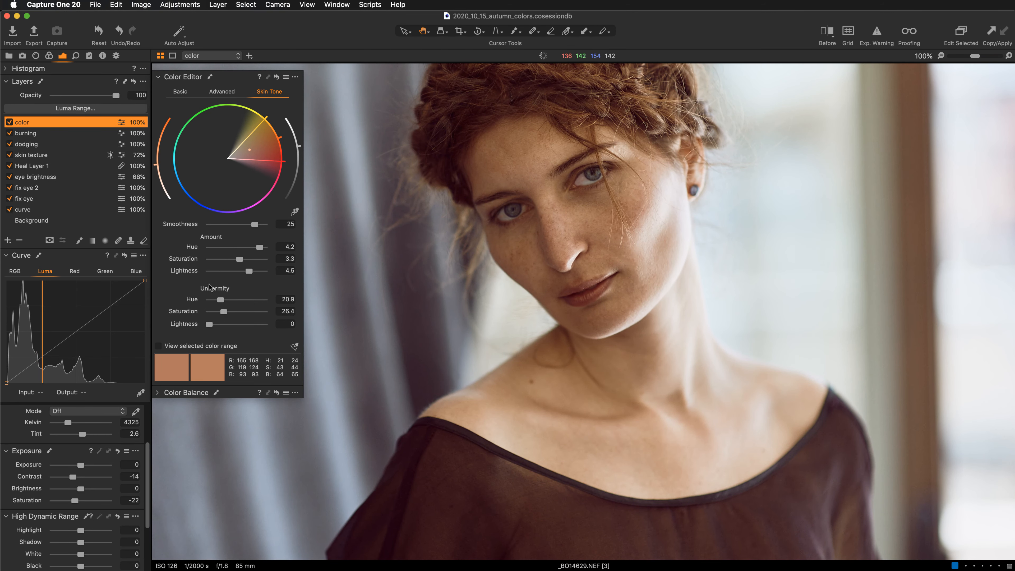
pyautogui.click(9, 123)
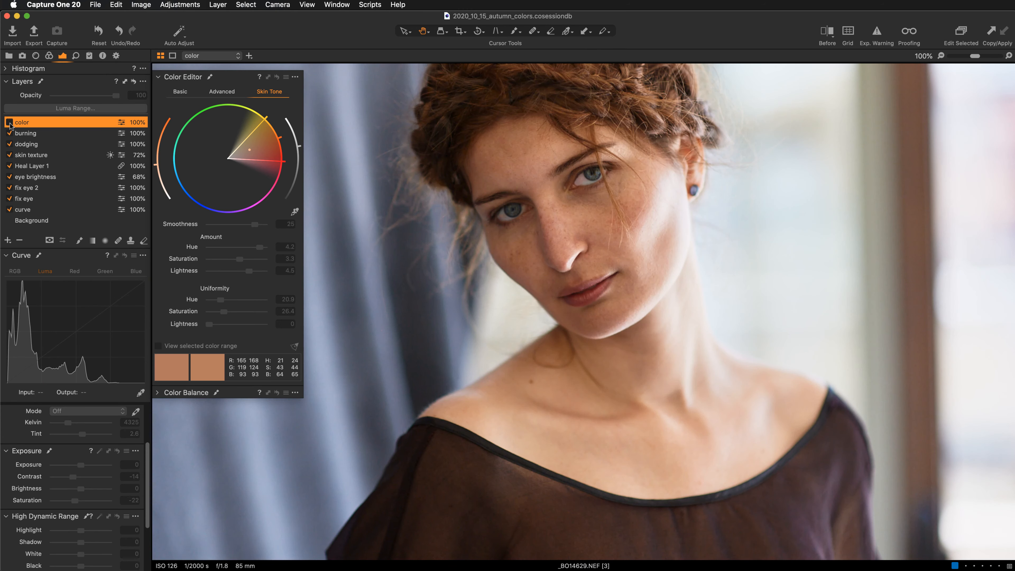
pyautogui.click(9, 122)
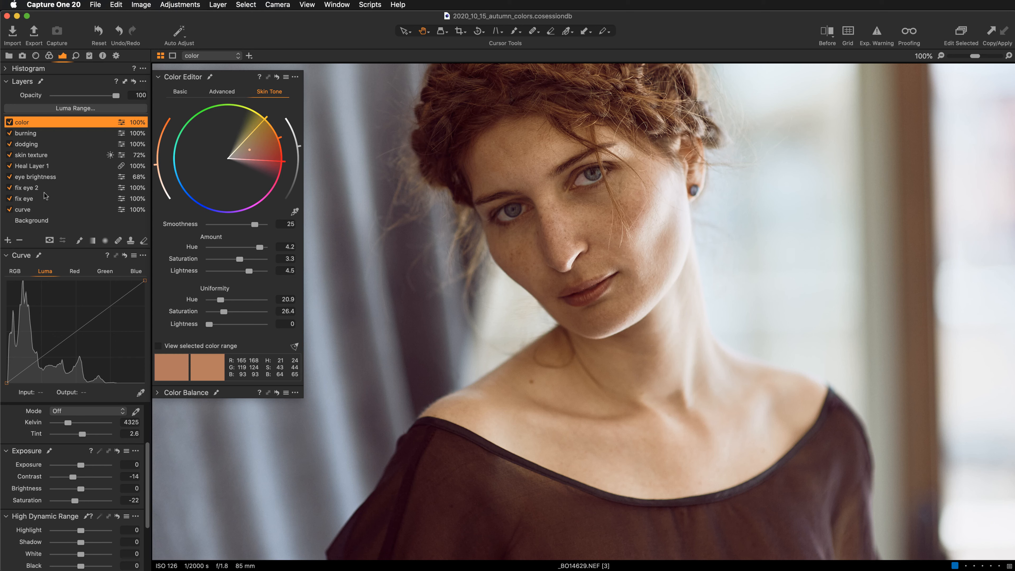
# Step: Set the eye brightness layer's opacity to 100 and zoom in on the face at 200%
pyautogui.click(43, 178)
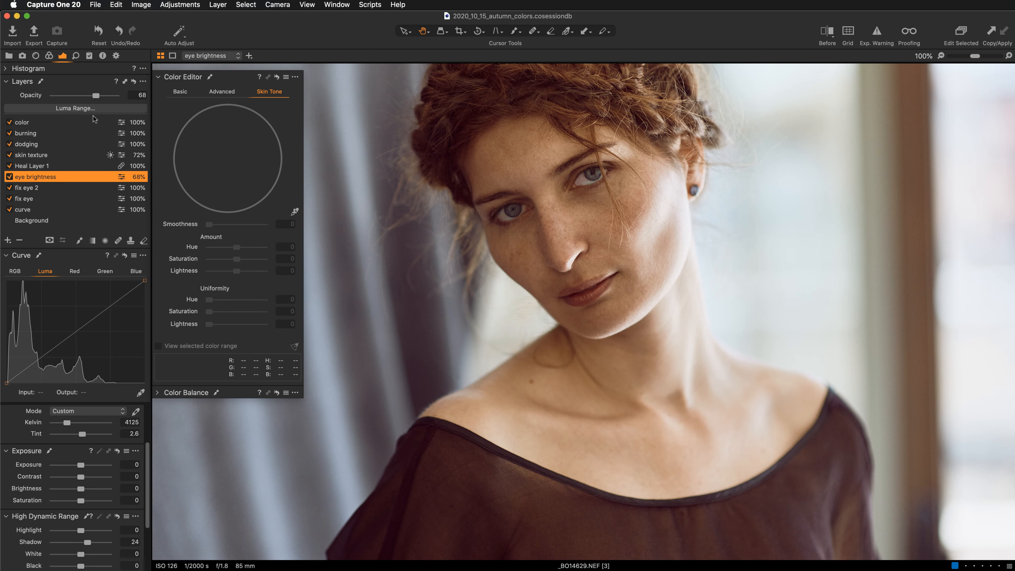
pyautogui.doubleClick(95, 97)
pyautogui.press('super+equal')
pyautogui.scroll(5, 534, 261)
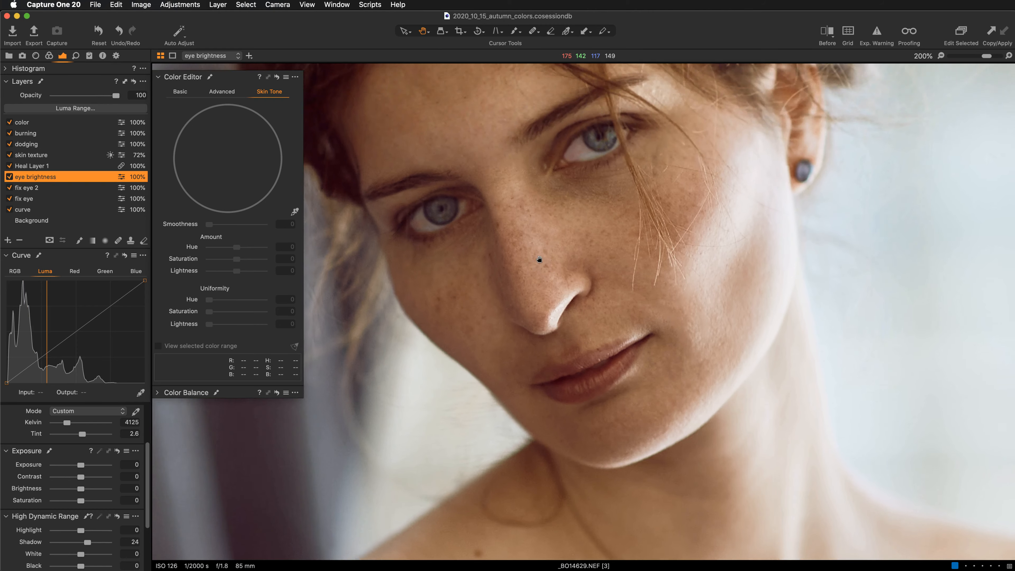
pyautogui.scroll(-2, 471, 345)
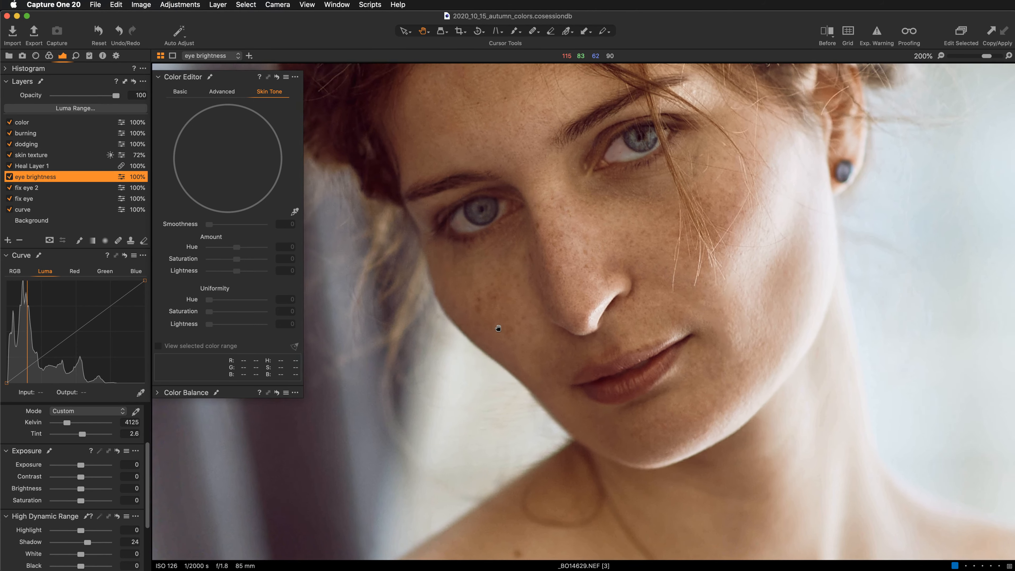
# Step: Compare the image with the eye brightness layer off and on, and raise that layer's Clarity slightly
pyautogui.click(8, 178)
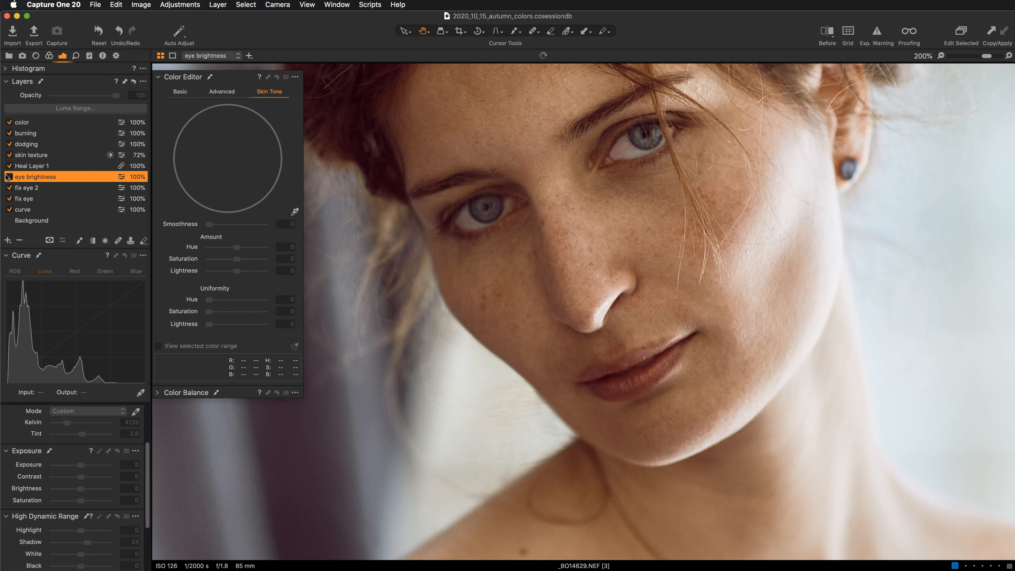
pyautogui.click(7, 179)
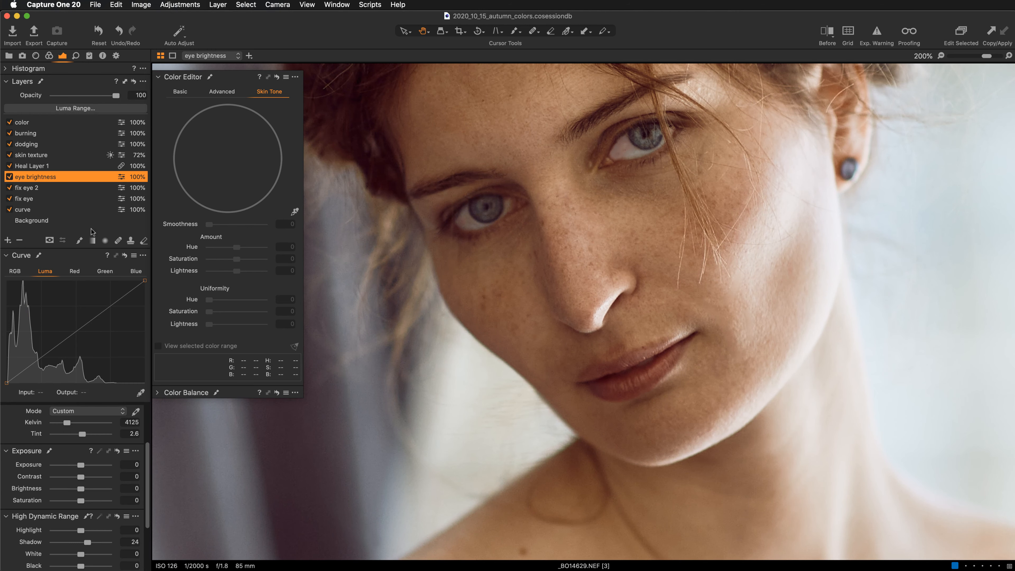
pyautogui.scroll(-5, 149, 460)
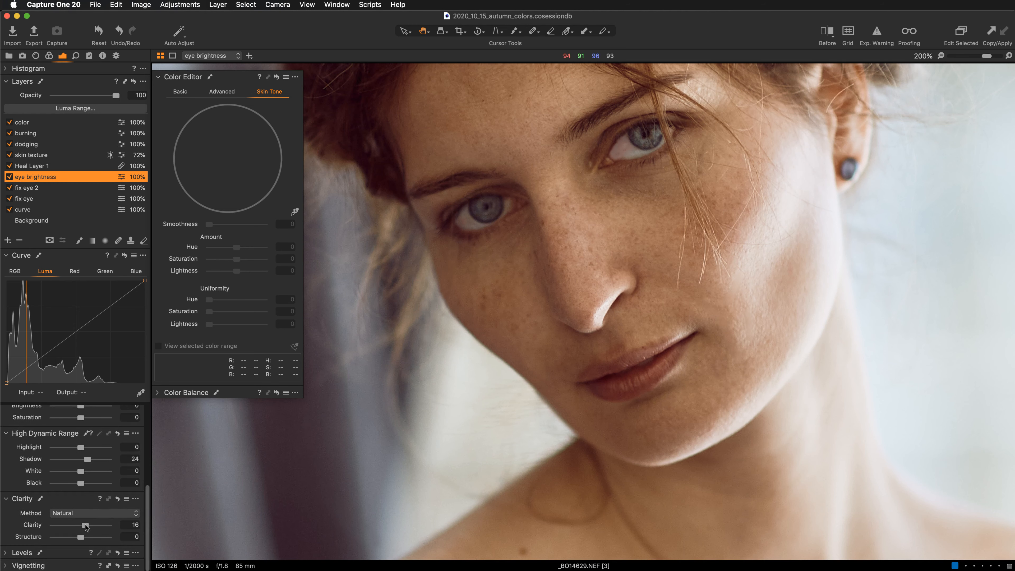
pyautogui.moveTo(86, 527); pyautogui.dragTo(88, 525)
# Step: Add a new adjustment layer above the color layer and name it clarity
pyautogui.click(30, 123)
pyautogui.click(8, 240)
pyautogui.click(25, 257)
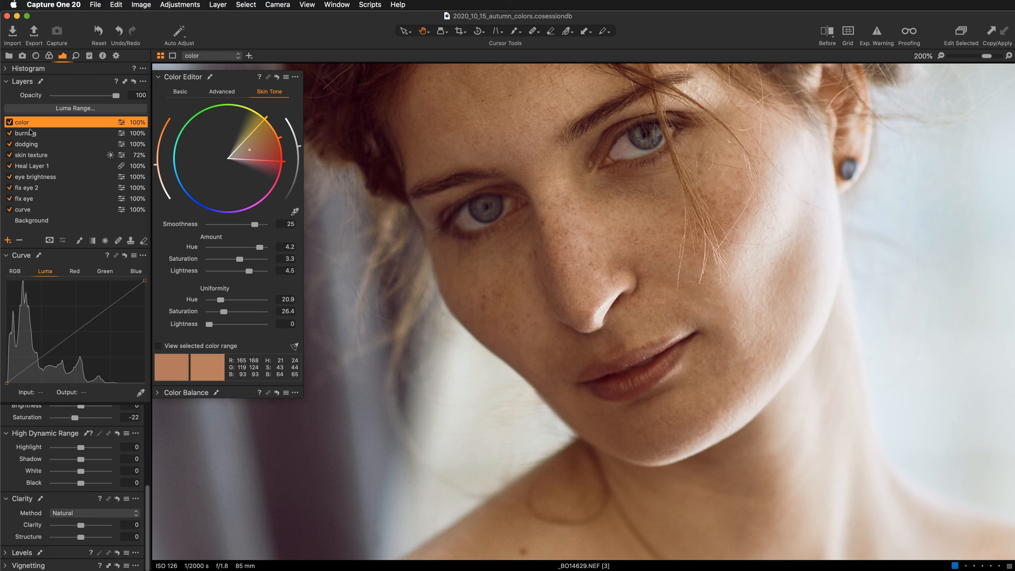
pyautogui.doubleClick(39, 121)
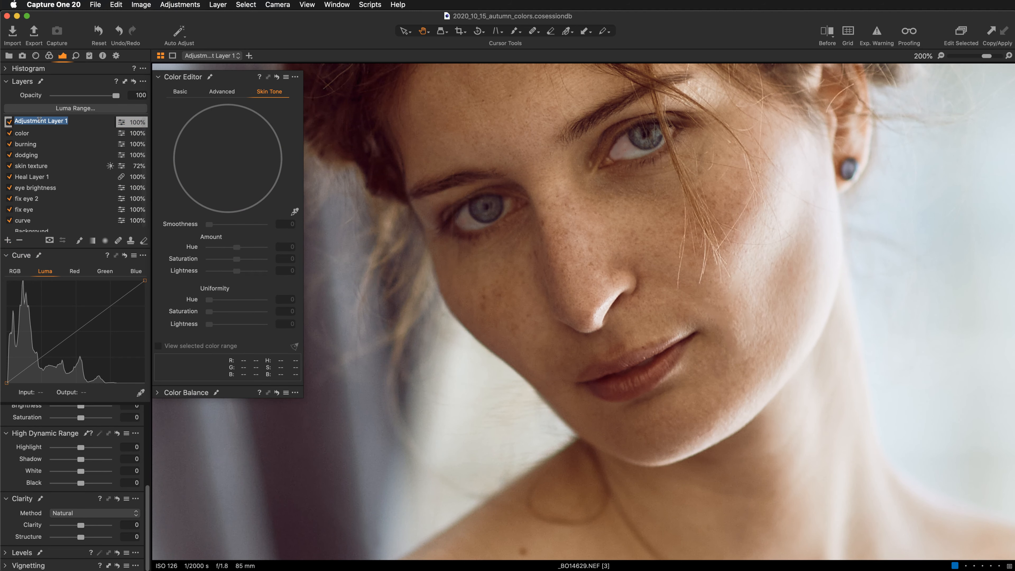
pyautogui.write('clarity')
pyautogui.press('Return')
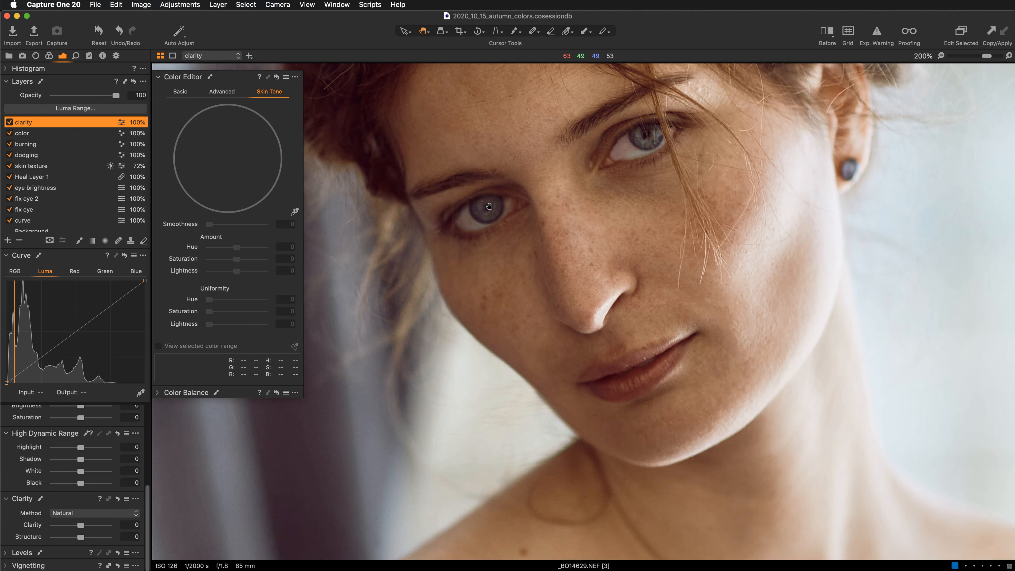
# Step: Switch the dodging and burning layers off and back on to compare their effect on the face
pyautogui.moveTo(462, 173); pyautogui.dragTo(454, 233)
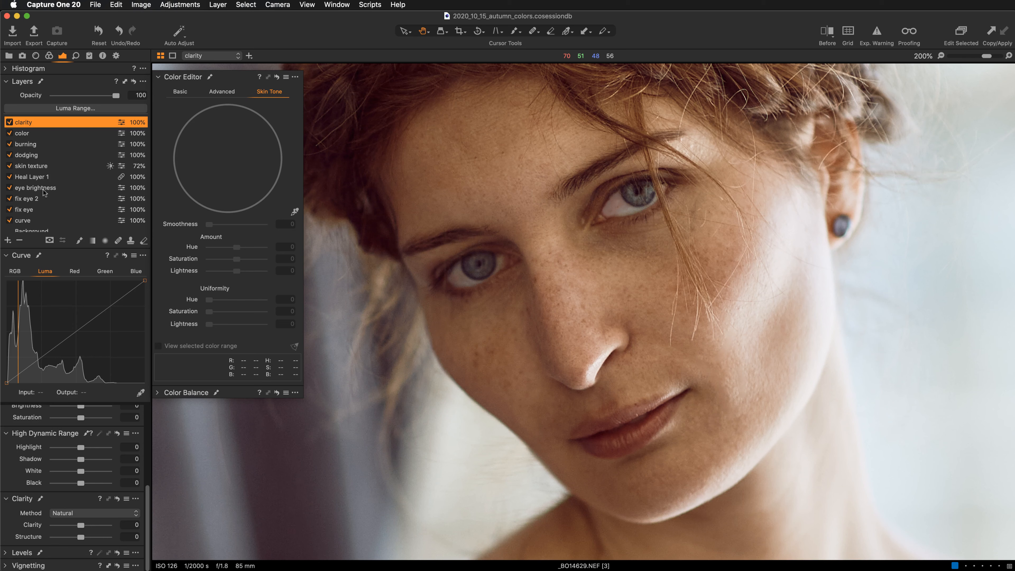
pyautogui.click(9, 156)
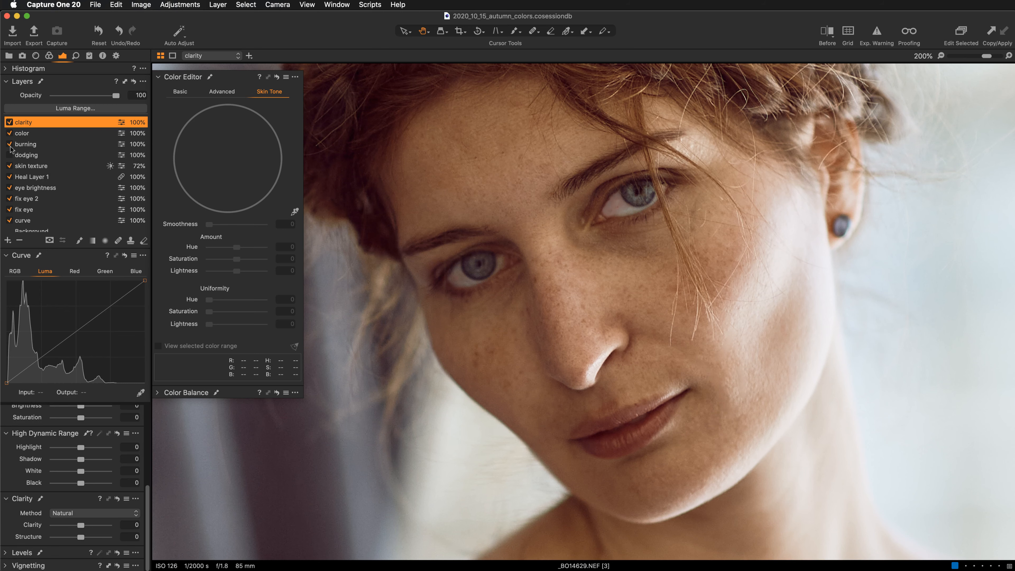
pyautogui.click(9, 144)
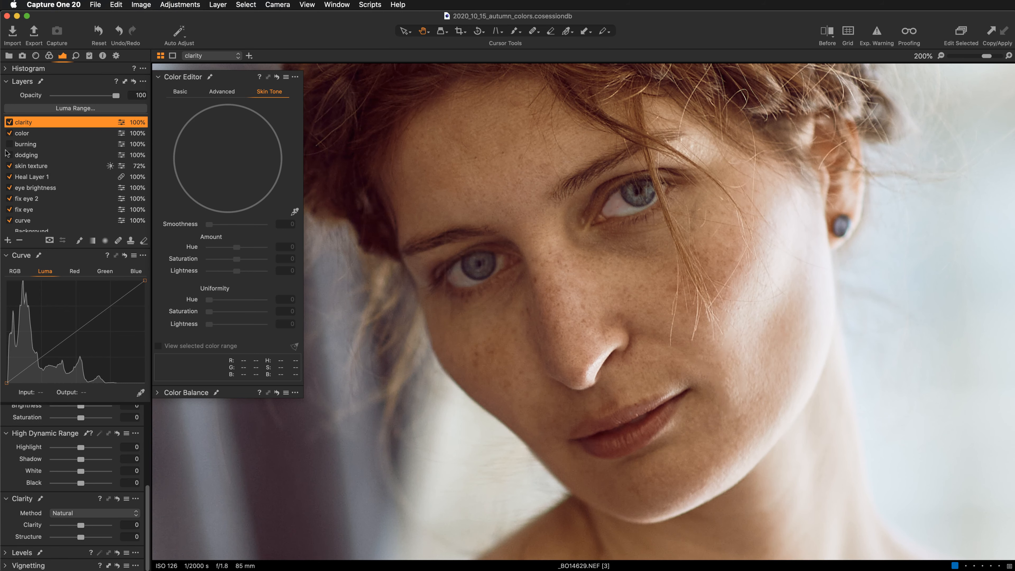
pyautogui.click(9, 144)
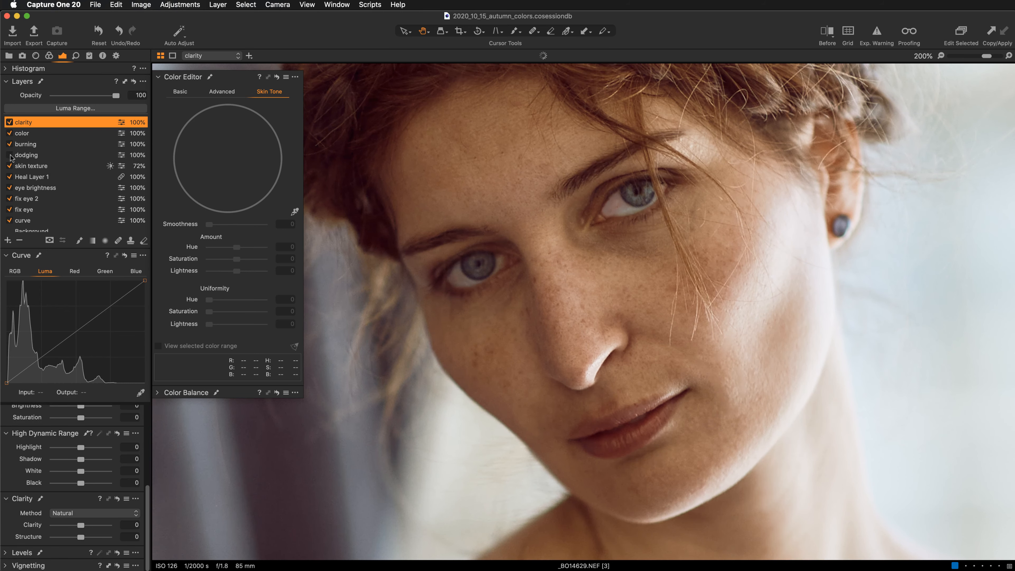
pyautogui.click(9, 155)
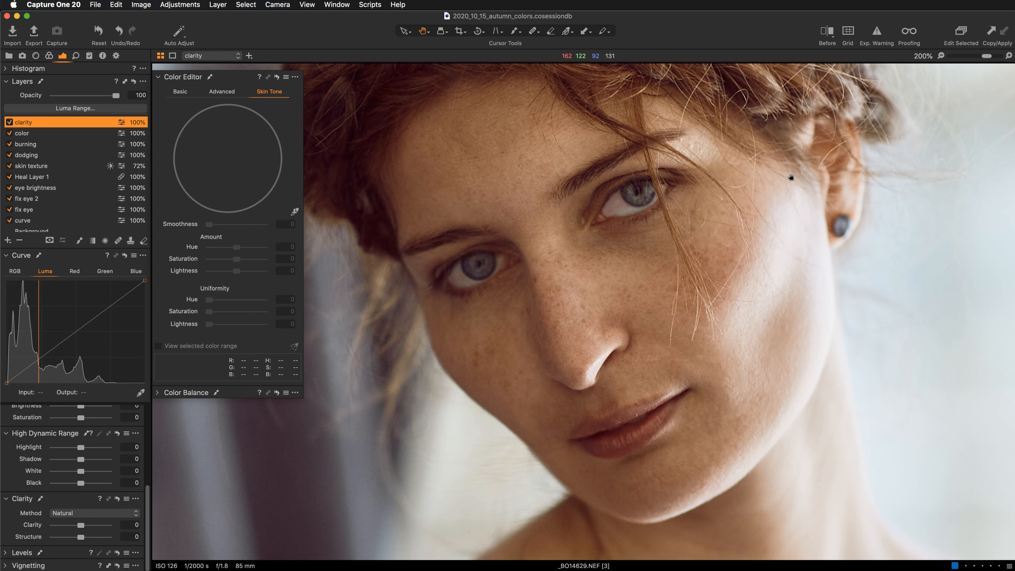
# Step: Set the clarity layer's Clarity to 25 with the Natural method and check the face
pyautogui.moveTo(746, 214); pyautogui.dragTo(756, 232)
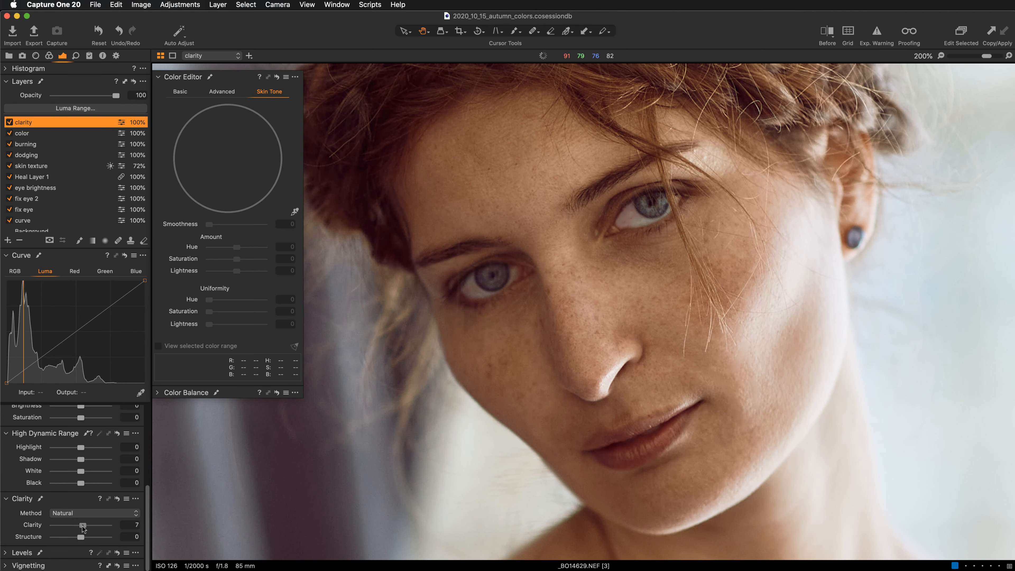
pyautogui.moveTo(79, 526); pyautogui.dragTo(89, 528)
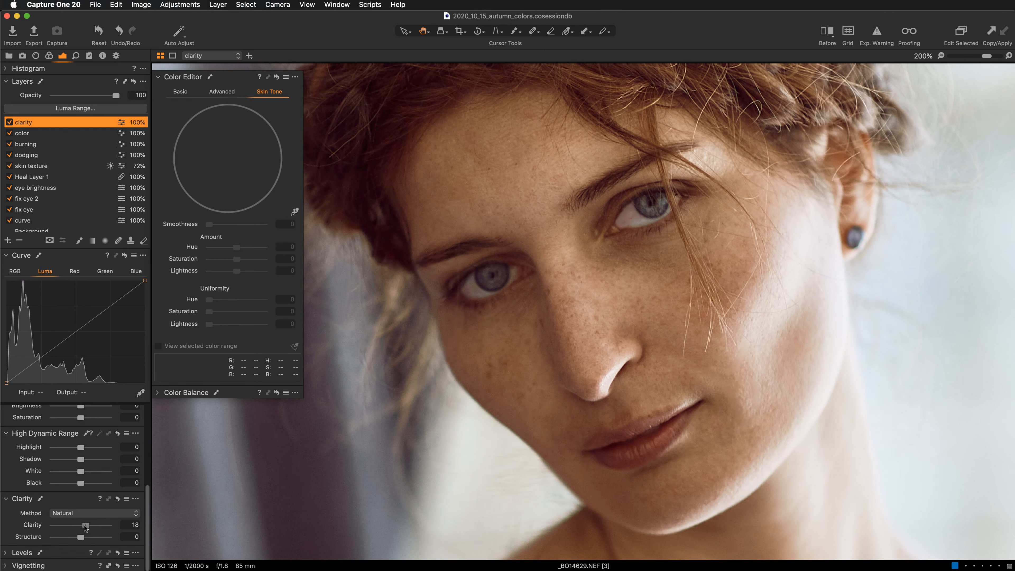
pyautogui.moveTo(85, 527); pyautogui.dragTo(87, 527)
pyautogui.moveTo(482, 368); pyautogui.dragTo(472, 356)
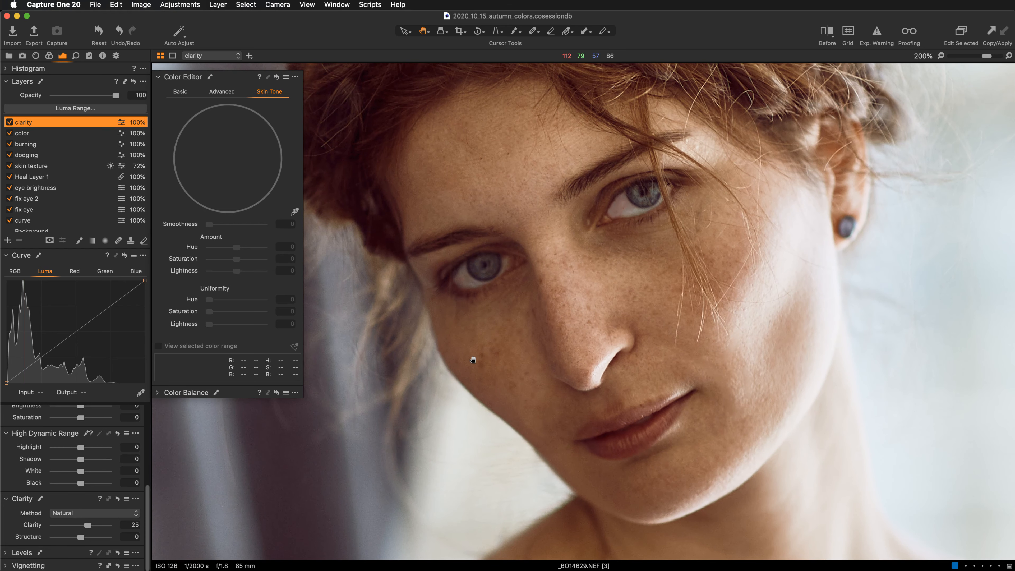
pyautogui.moveTo(472, 356); pyautogui.dragTo(474, 355)
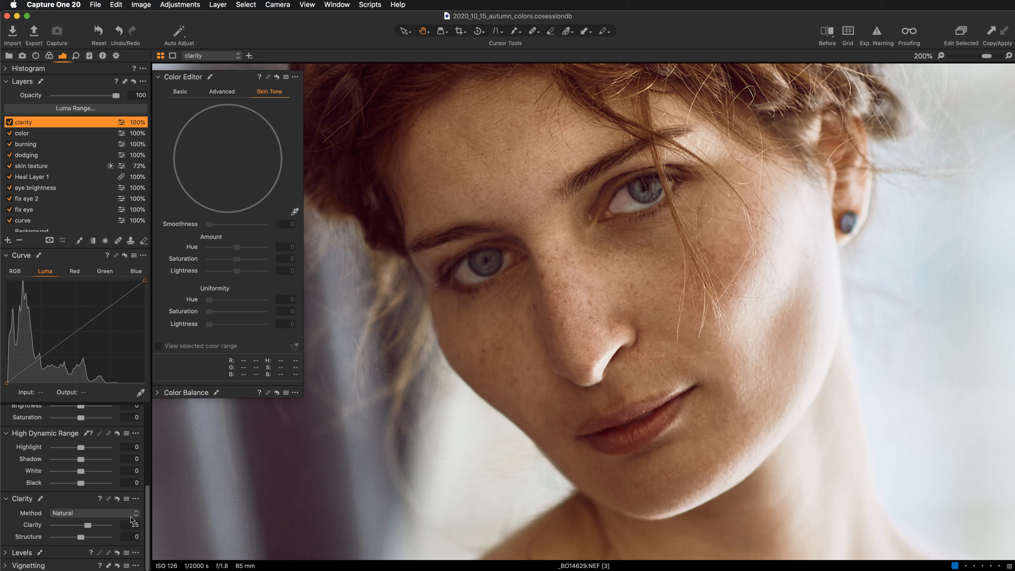
# Step: Compare the image without the clarity layer's Clarity by resetting it and undoing the reset
pyautogui.doubleClick(29, 525)
pyautogui.press('super+minus')
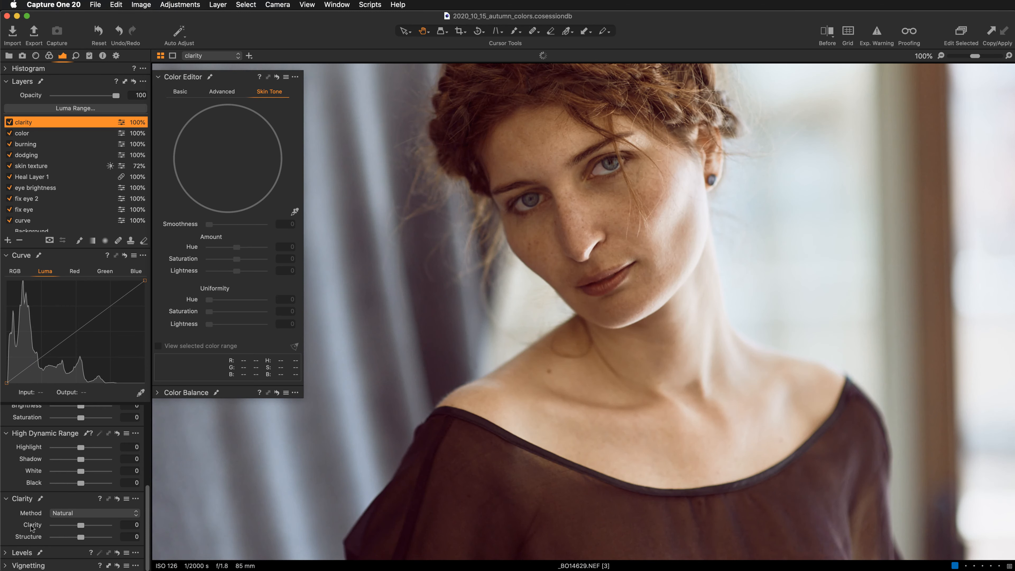
pyautogui.press('super+z')
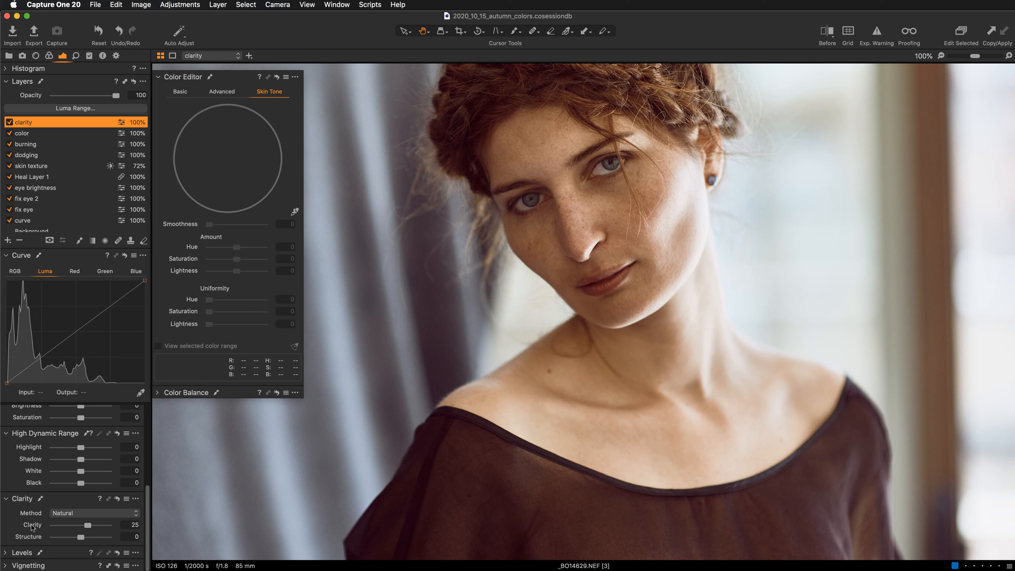
pyautogui.press('super+plus')
pyautogui.moveTo(518, 220); pyautogui.dragTo(573, 389)
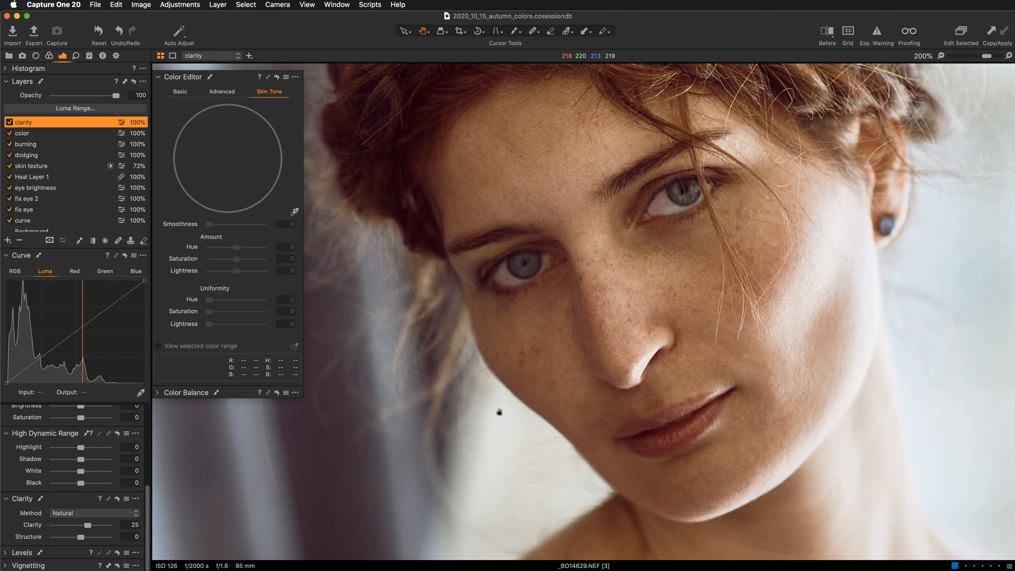
# Step: Set the sharpening Amount on the clarity layer to 40 and inspect the face
pyautogui.click(75, 56)
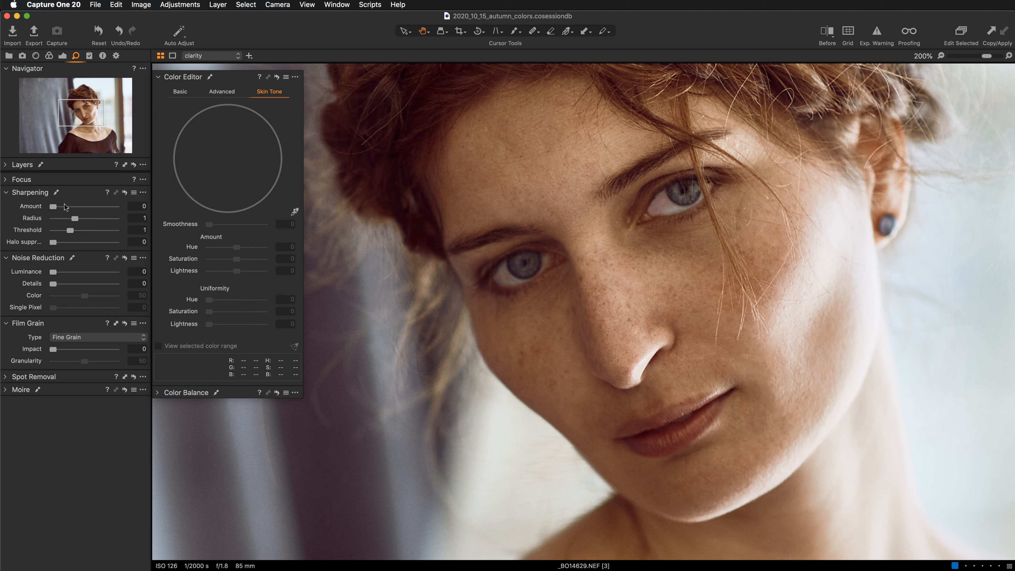
pyautogui.click(55, 206)
pyautogui.moveTo(55, 206); pyautogui.dragTo(57, 210)
pyautogui.moveTo(480, 388); pyautogui.dragTo(446, 397)
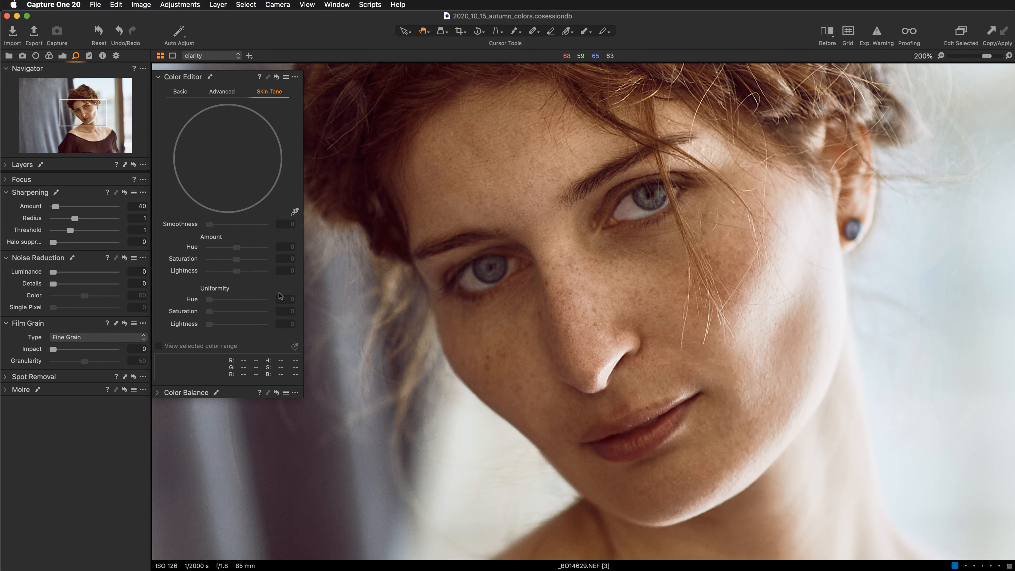
# Step: Set the Film Grain type to Silver Rich with Impact 18, and dock the floating Color Editor among the other tools
pyautogui.click(100, 338)
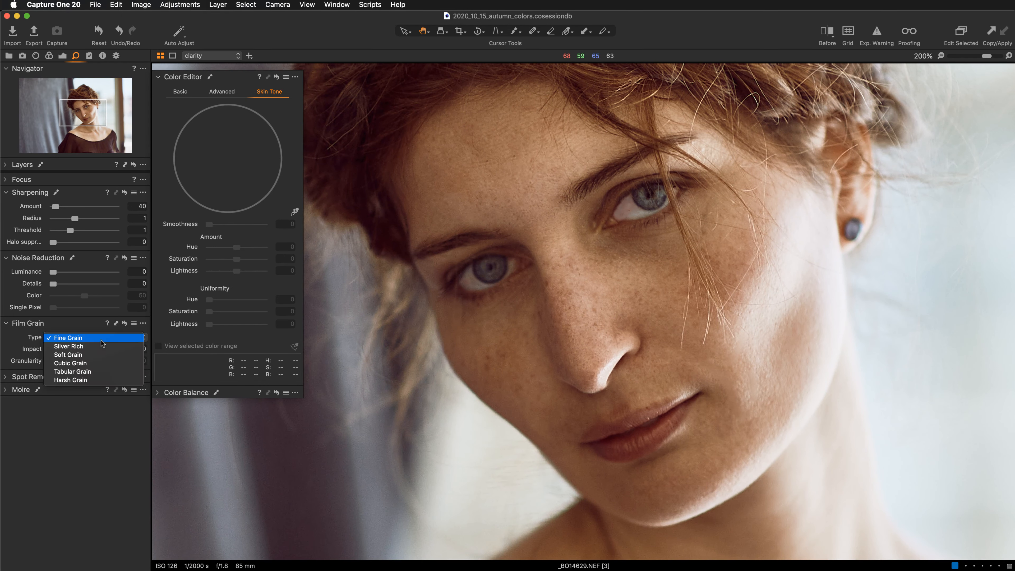
pyautogui.click(103, 346)
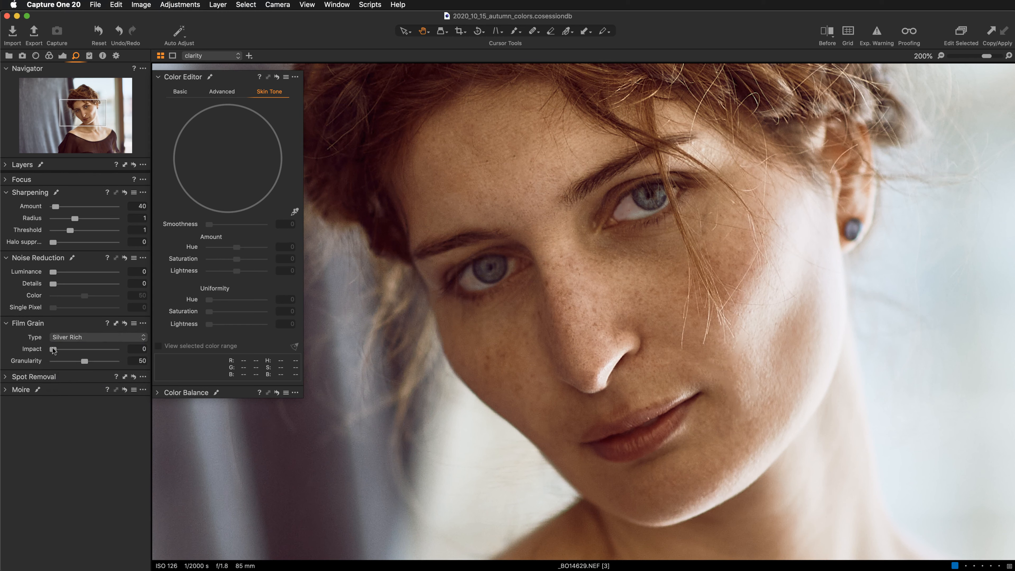
pyautogui.moveTo(53, 350); pyautogui.dragTo(80, 348)
pyautogui.moveTo(225, 77); pyautogui.dragTo(113, 418)
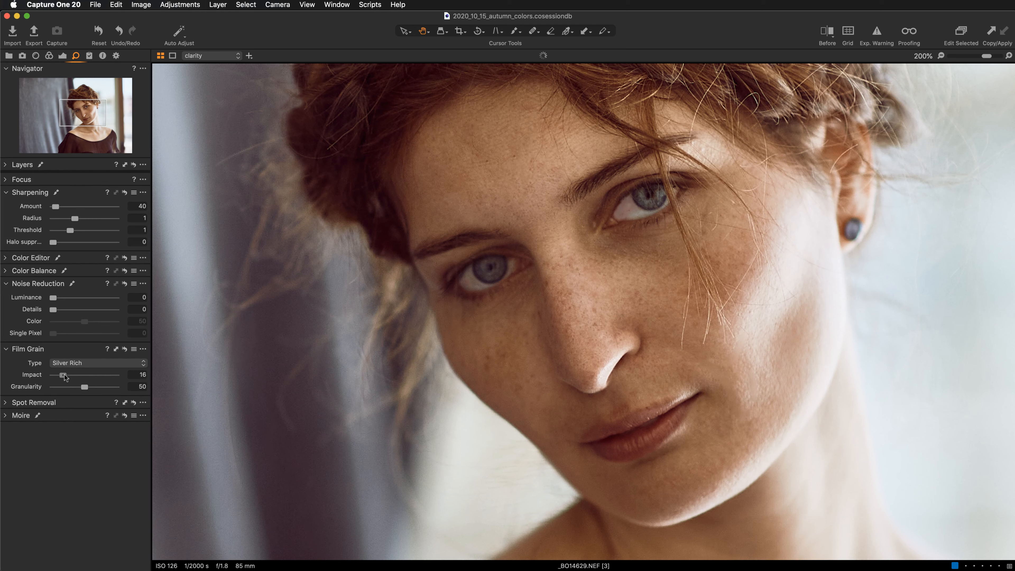
# Step: Compare the image without film grain by reducing its Impact to 0 and undoing the change, viewing the portrait at 100%
pyautogui.moveTo(64, 376); pyautogui.dragTo(32, 377)
pyautogui.press('super+z')
pyautogui.press('super+minus')
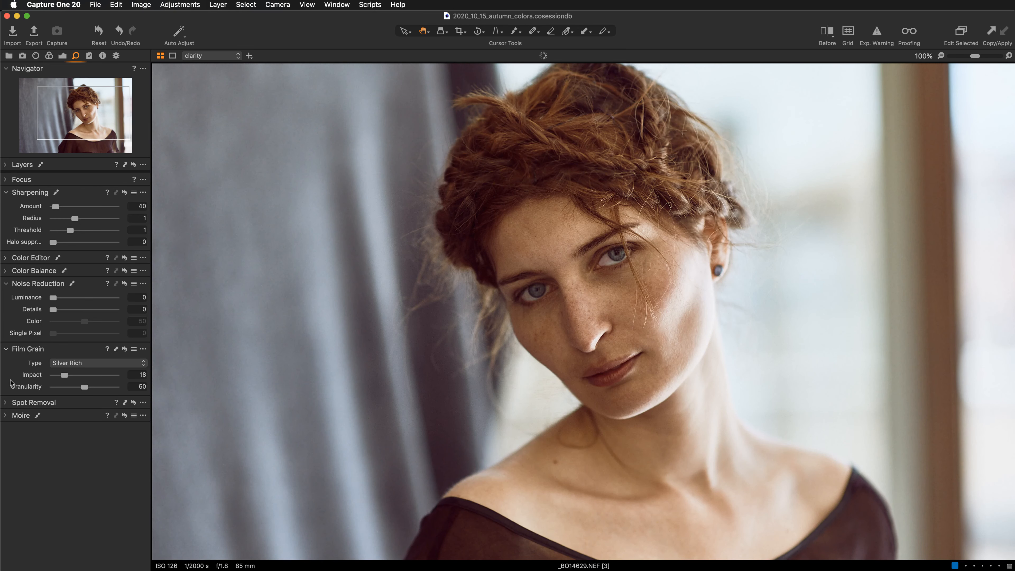
pyautogui.scroll(-5, 365, 359)
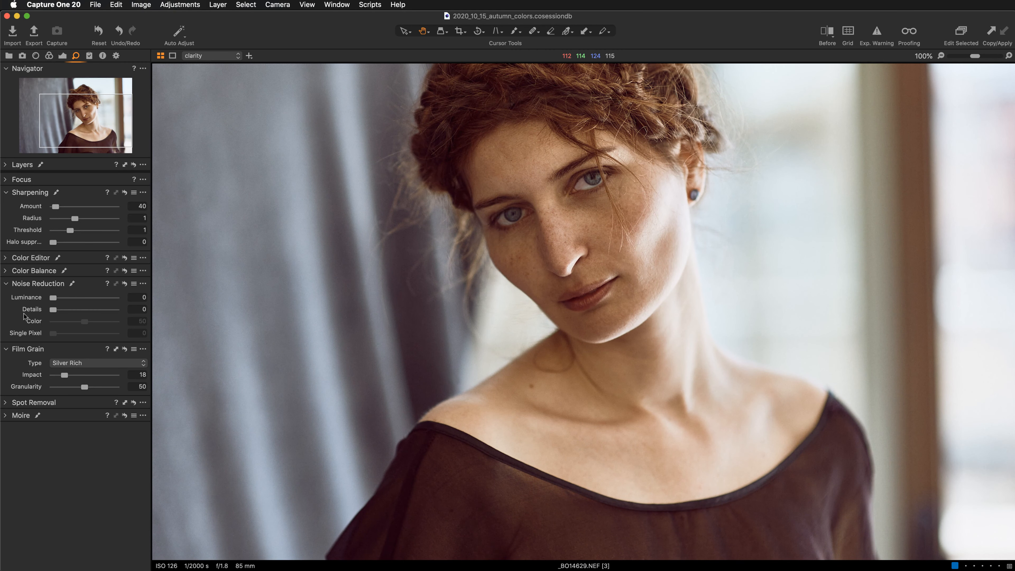
# Step: Switch off every layer from clarity down to curve to view the unedited portrait
pyautogui.click(62, 56)
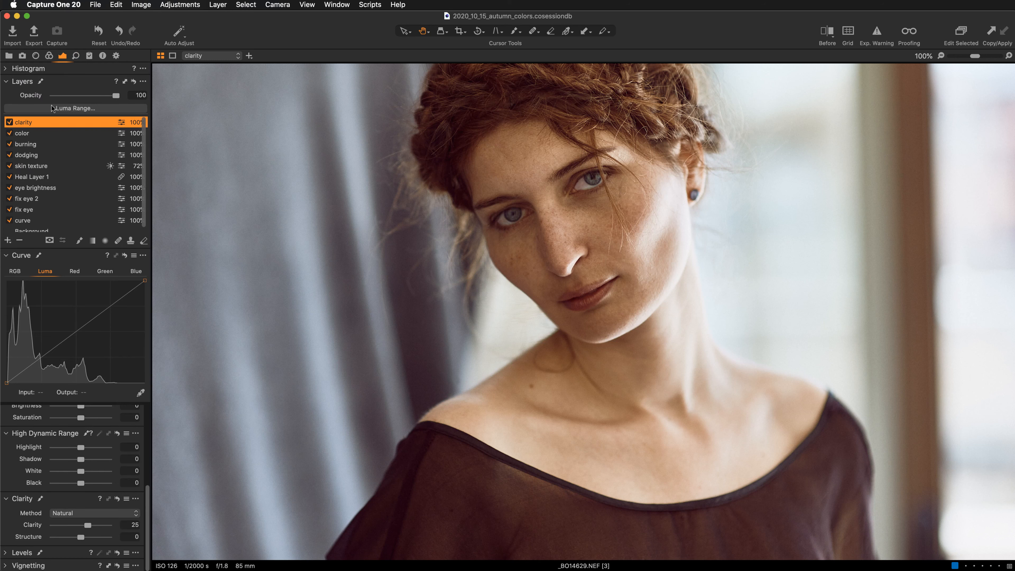
pyautogui.click(9, 122)
pyautogui.click(10, 133)
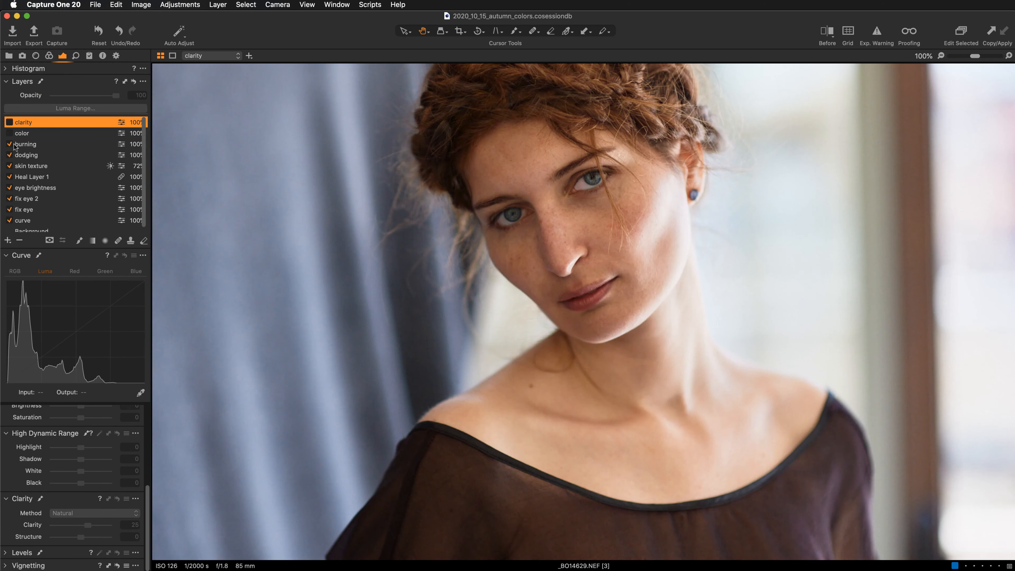
pyautogui.click(9, 144)
pyautogui.click(9, 155)
pyautogui.click(9, 165)
pyautogui.click(9, 176)
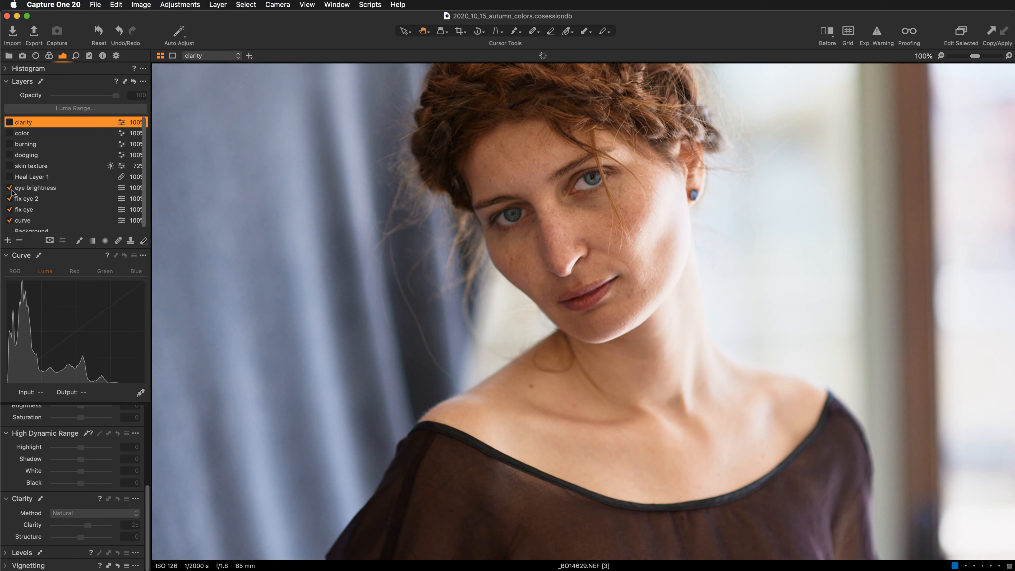
pyautogui.click(9, 187)
pyautogui.click(9, 199)
pyautogui.click(9, 209)
pyautogui.click(9, 220)
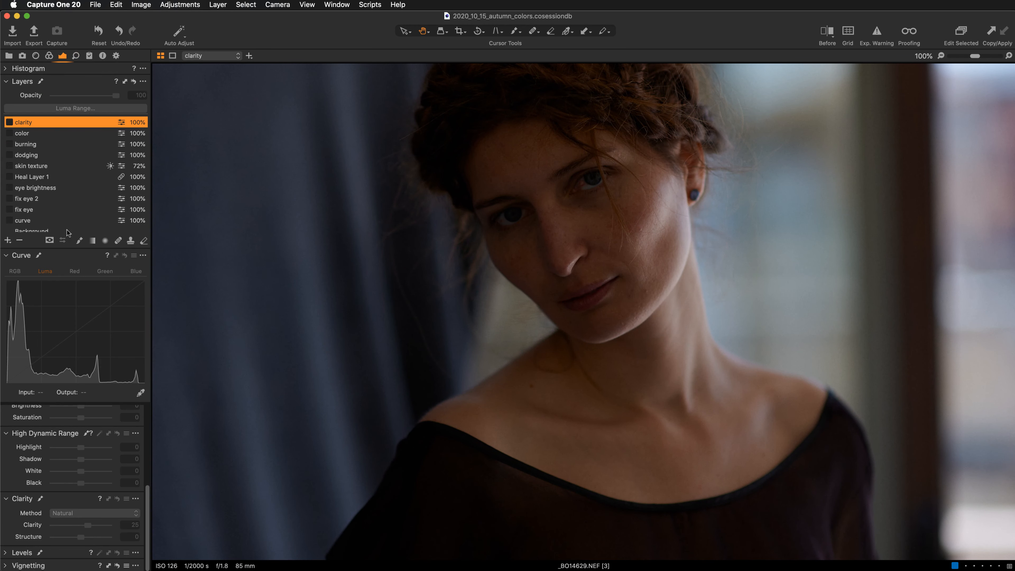
# Step: Select the curve layer, switch only it back on, and examine the face at 200%
pyautogui.click(22, 221)
pyautogui.click(9, 220)
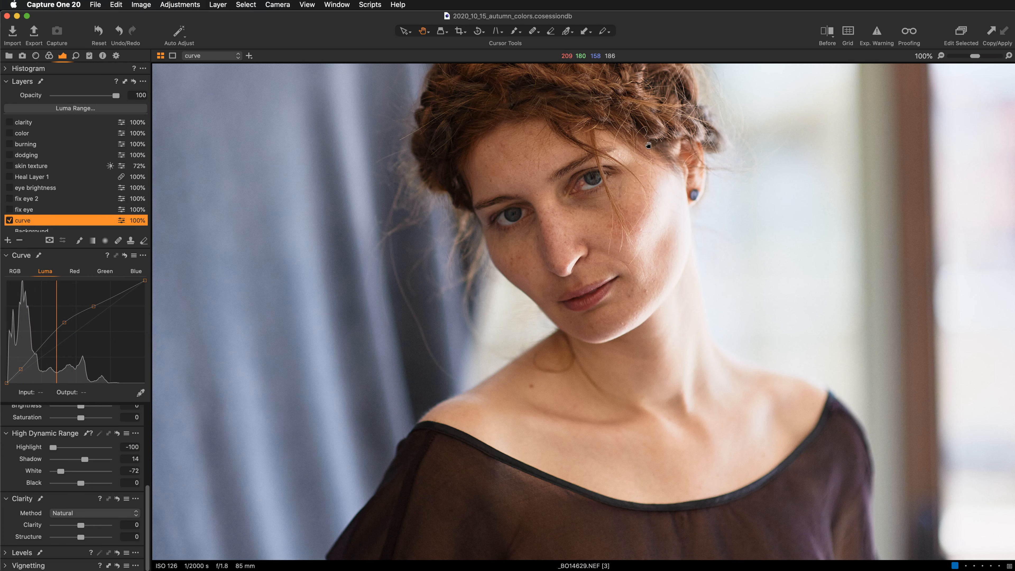
pyautogui.press('super+plus')
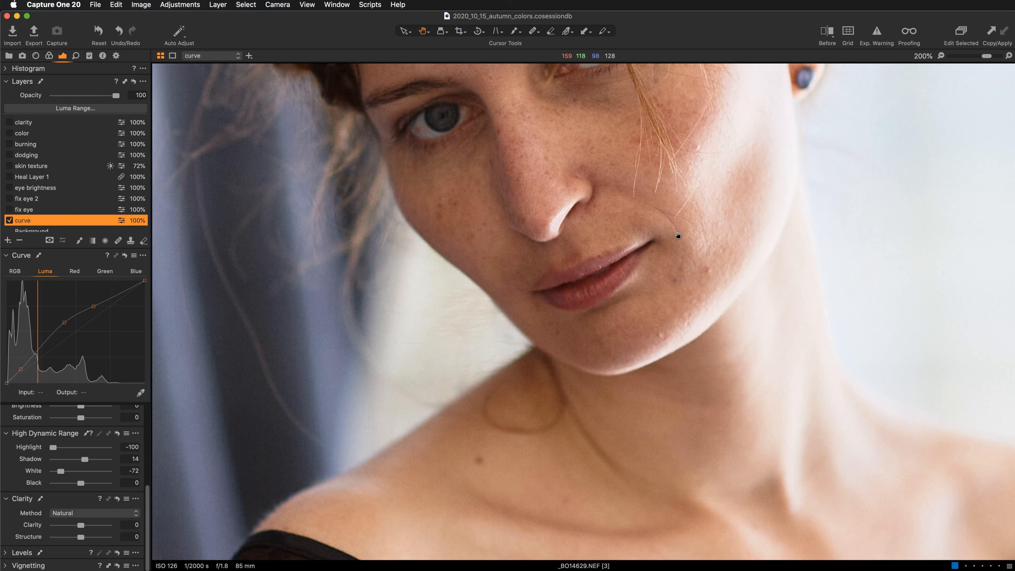
pyautogui.scroll(5, 720, 304)
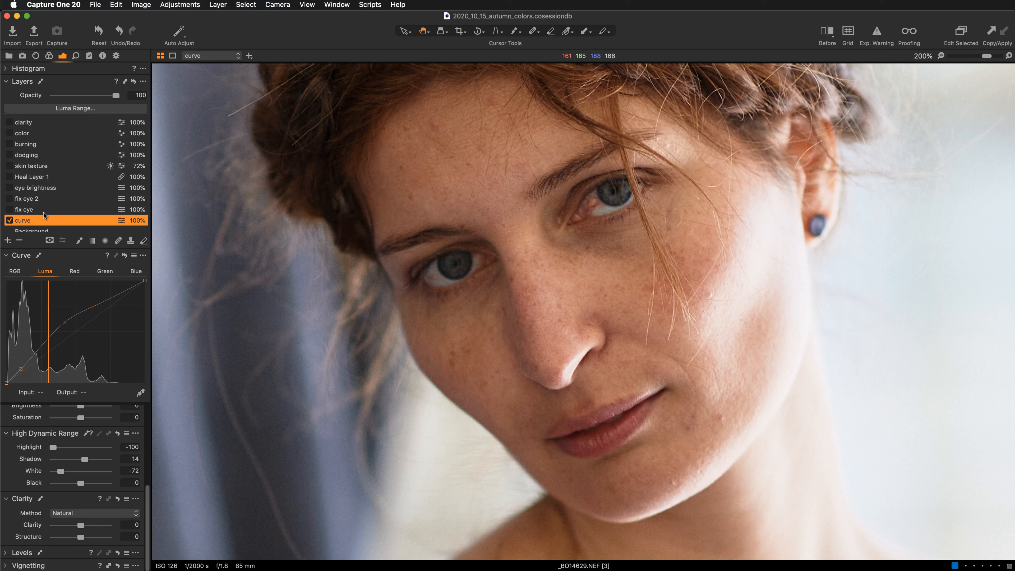
# Step: Switch the fix eye and fix eye 2 layers back on, and compare the face with the curve layer off and on
pyautogui.click(10, 209)
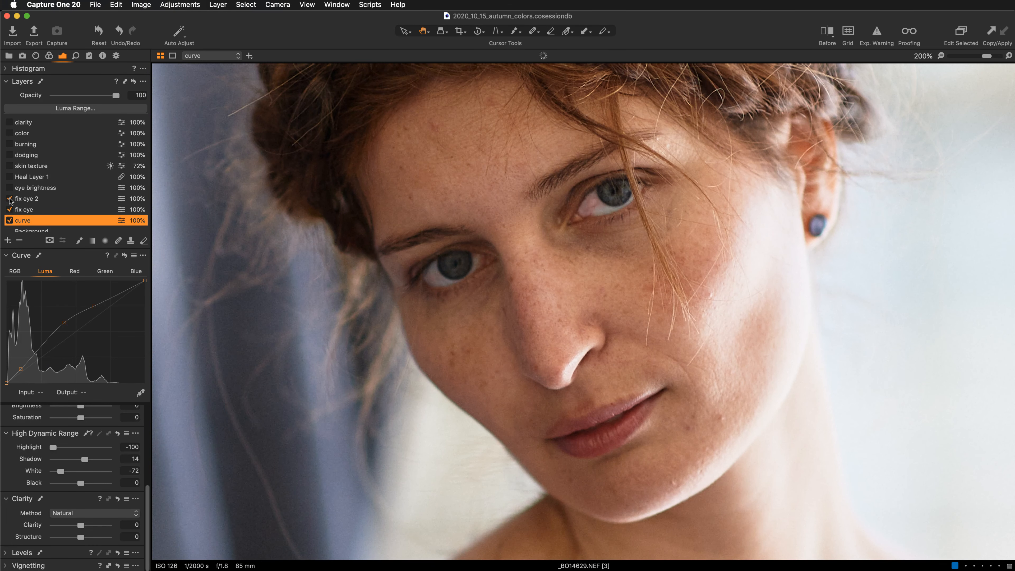
pyautogui.click(10, 198)
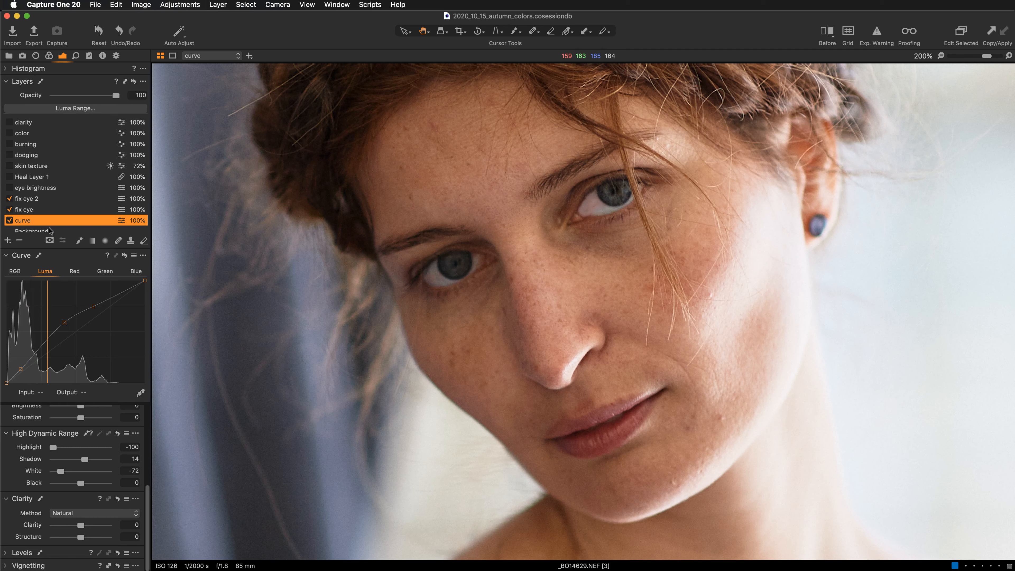
pyautogui.click(9, 220)
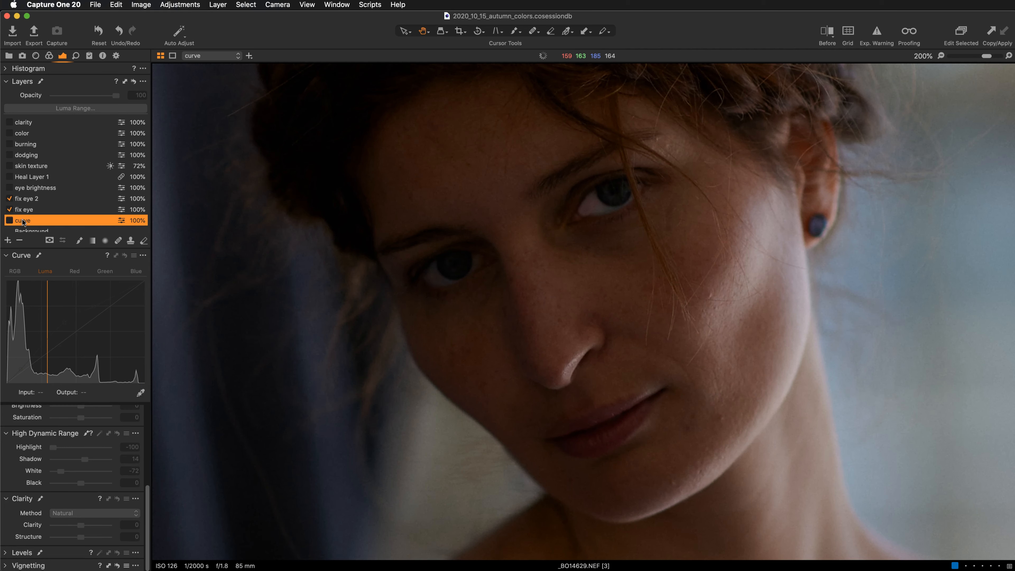
pyautogui.click(9, 220)
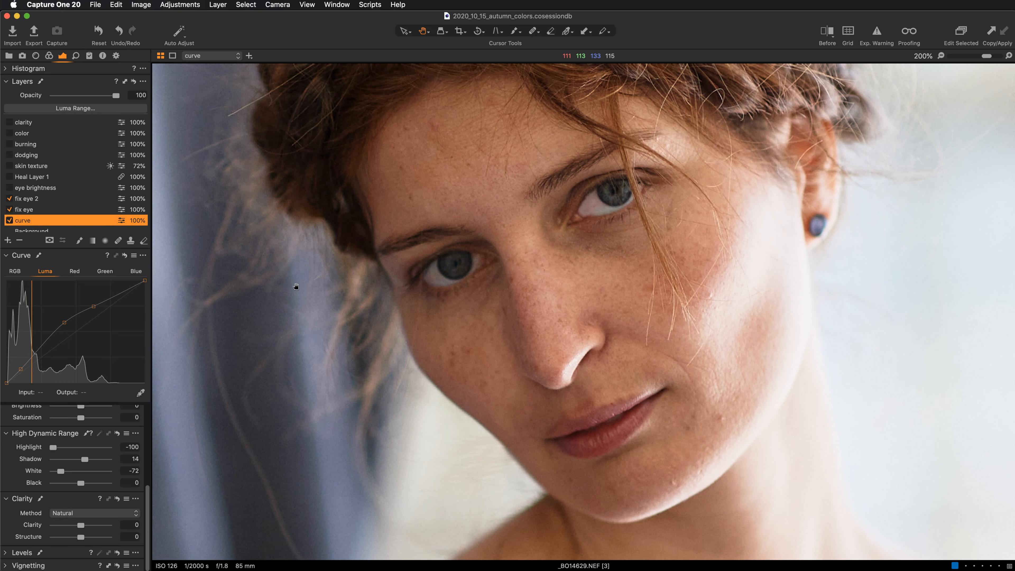
pyautogui.scroll(2, 288, 286)
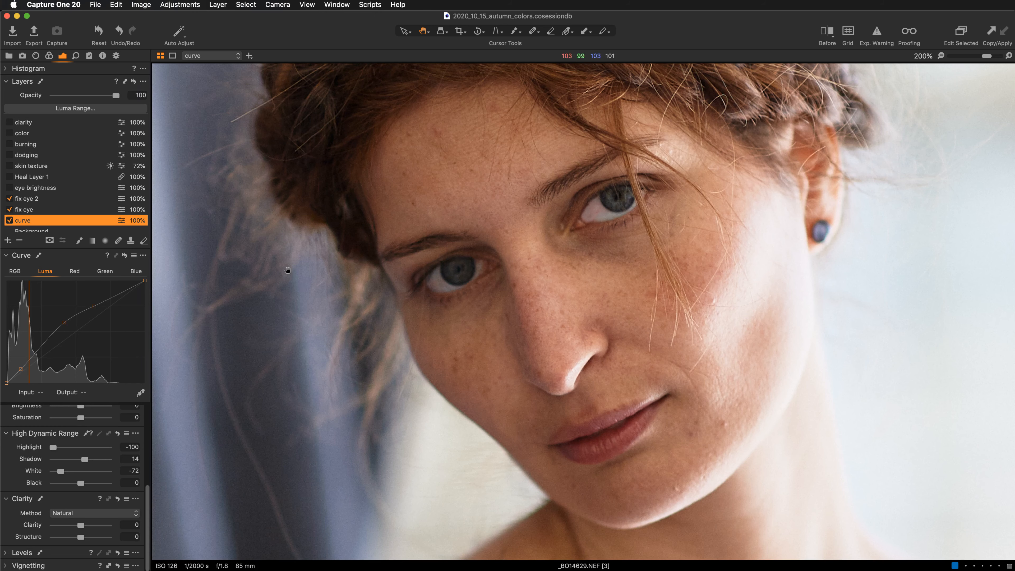
pyautogui.moveTo(305, 321)
pyautogui.mouseDown()
pyautogui.moveTo(281, 245)
pyautogui.moveTo(295, 302)
pyautogui.moveTo(286, 319)
pyautogui.mouseUp()
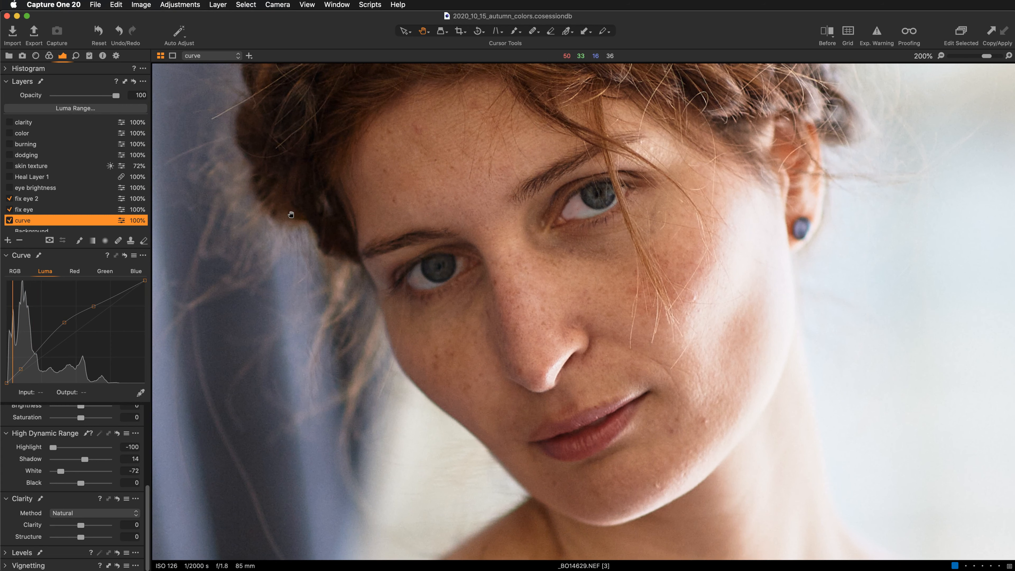
pyautogui.moveTo(283, 327); pyautogui.dragTo(281, 331)
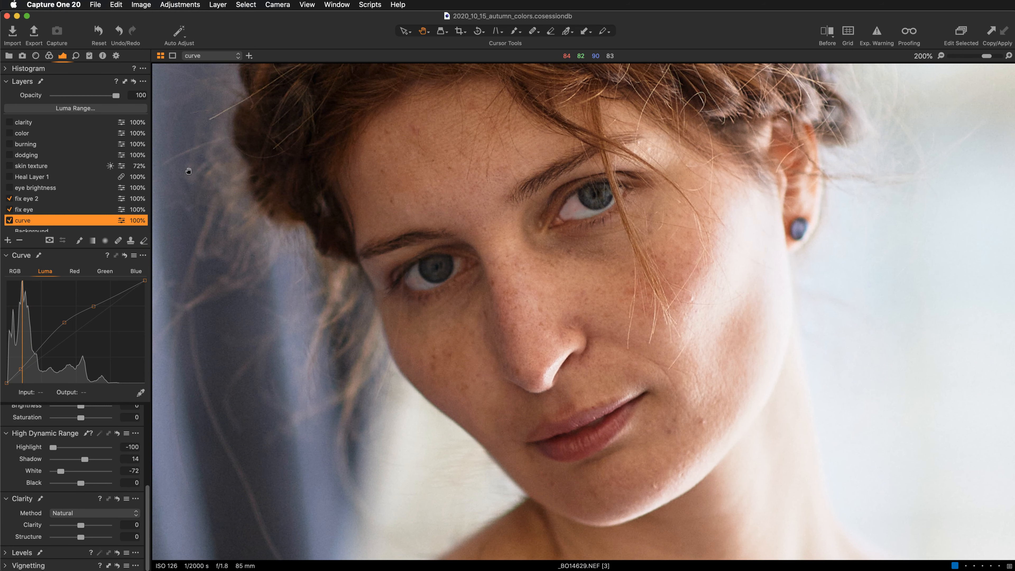
# Step: Switch the eye brightness layer back on, select it, and review its adjustments up to the White Balance Kelvin setting
pyautogui.click(9, 188)
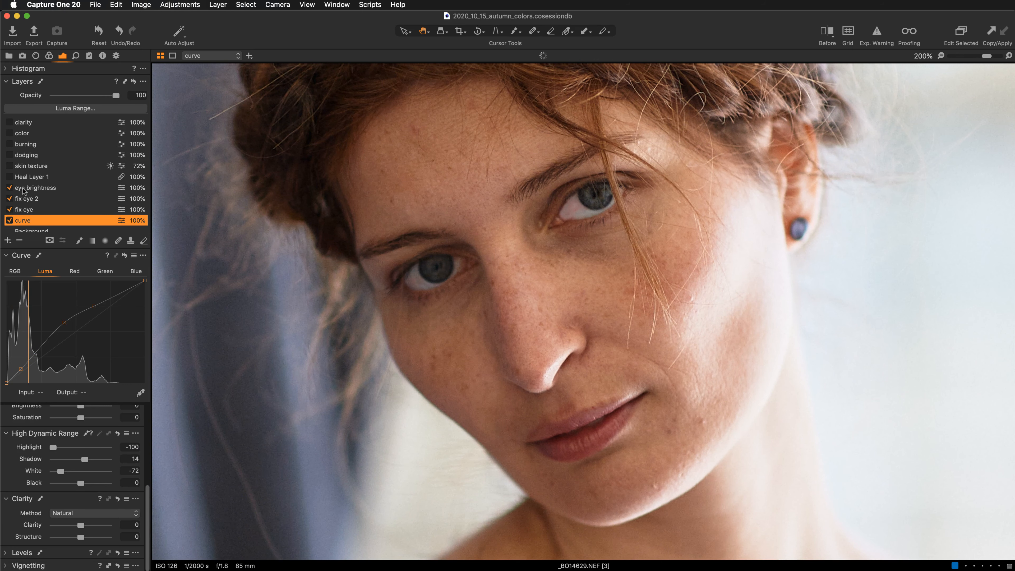
pyautogui.click(39, 189)
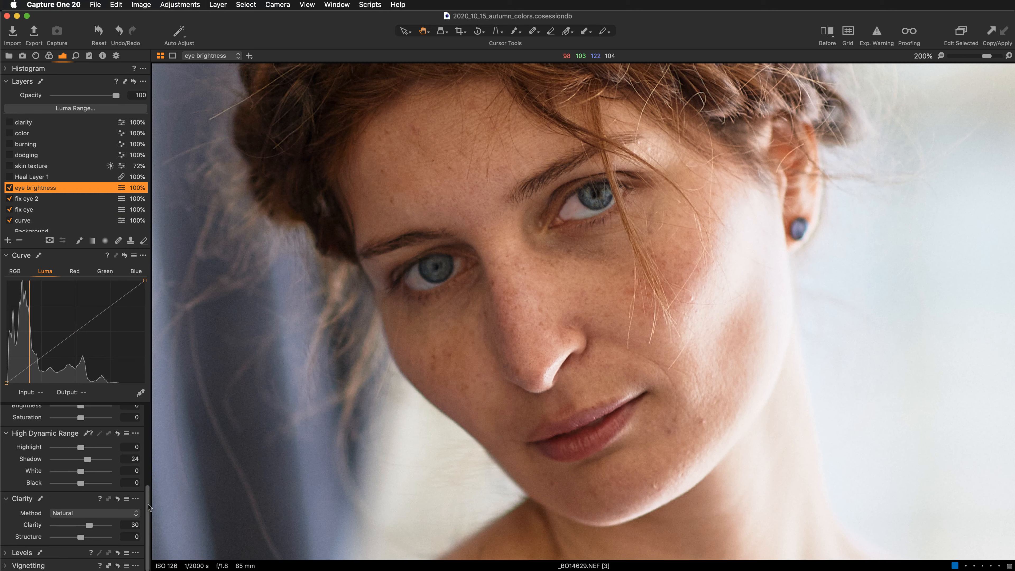
pyautogui.scroll(5, 32, 430)
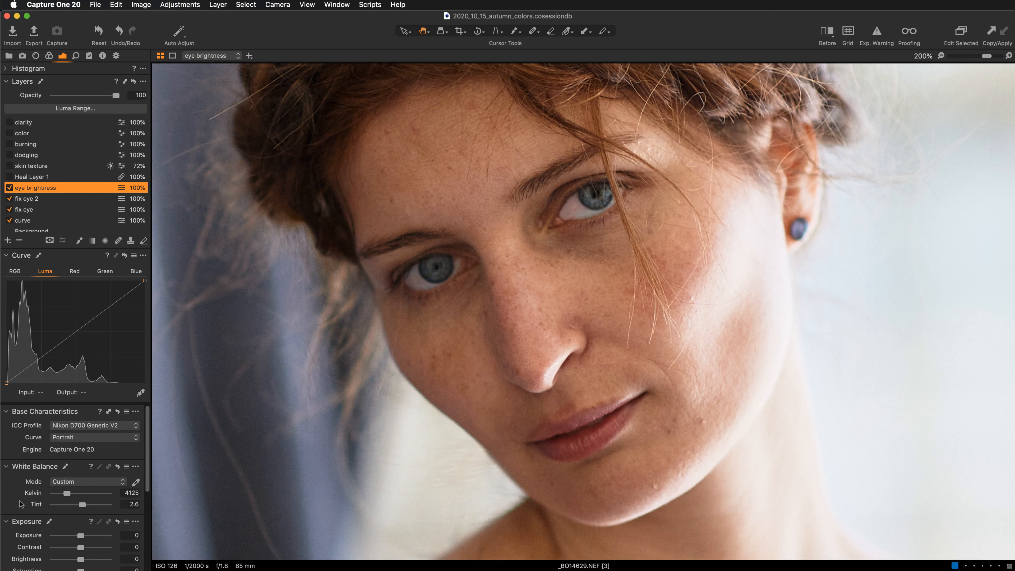
pyautogui.click(31, 492)
pyautogui.click(32, 492)
pyautogui.click(32, 494)
pyautogui.click(32, 493)
# Step: Switch Heal Layer 1 back on, select it, and compare the skin with the healing off and on
pyautogui.click(9, 177)
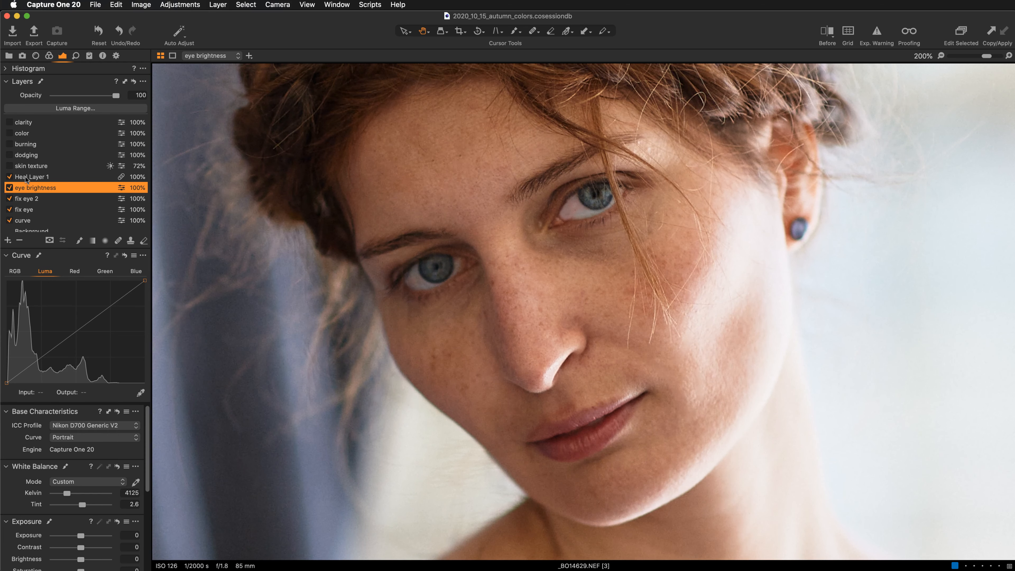
pyautogui.click(25, 178)
pyautogui.click(9, 177)
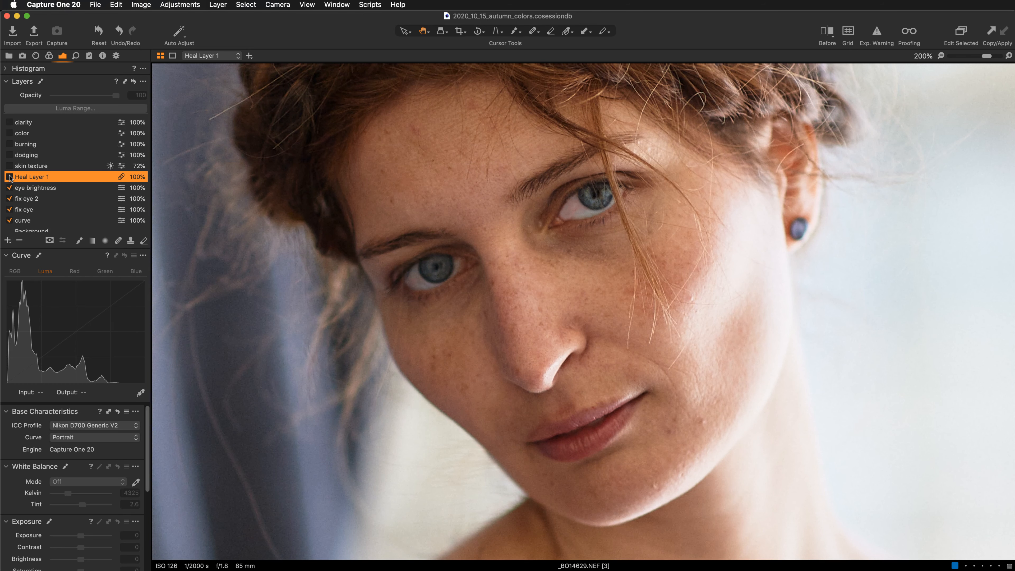
pyautogui.click(9, 177)
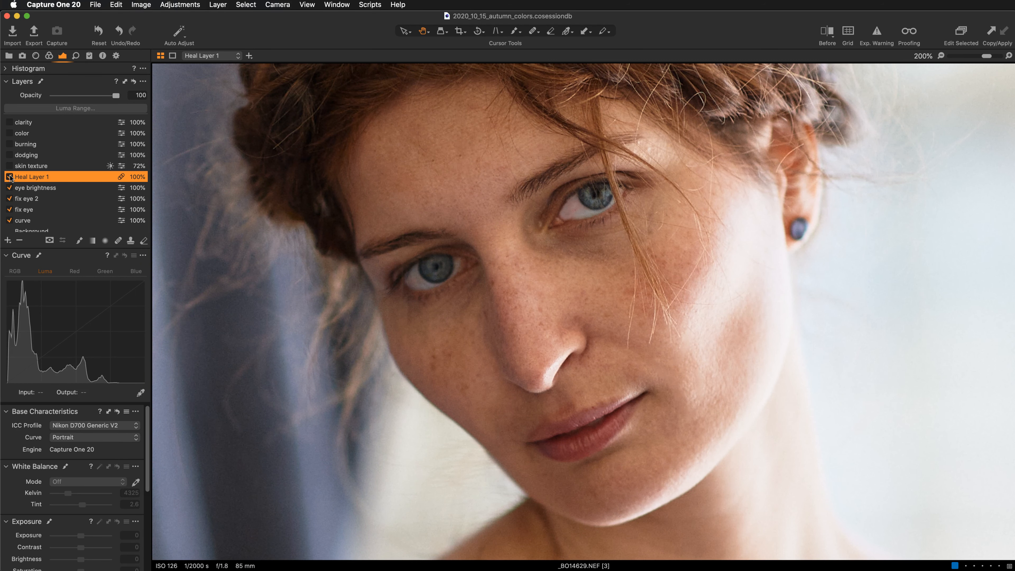
# Step: Select the skin texture layer, switch it back on, and inspect its Luma Range mask without changing the range
pyautogui.click(27, 166)
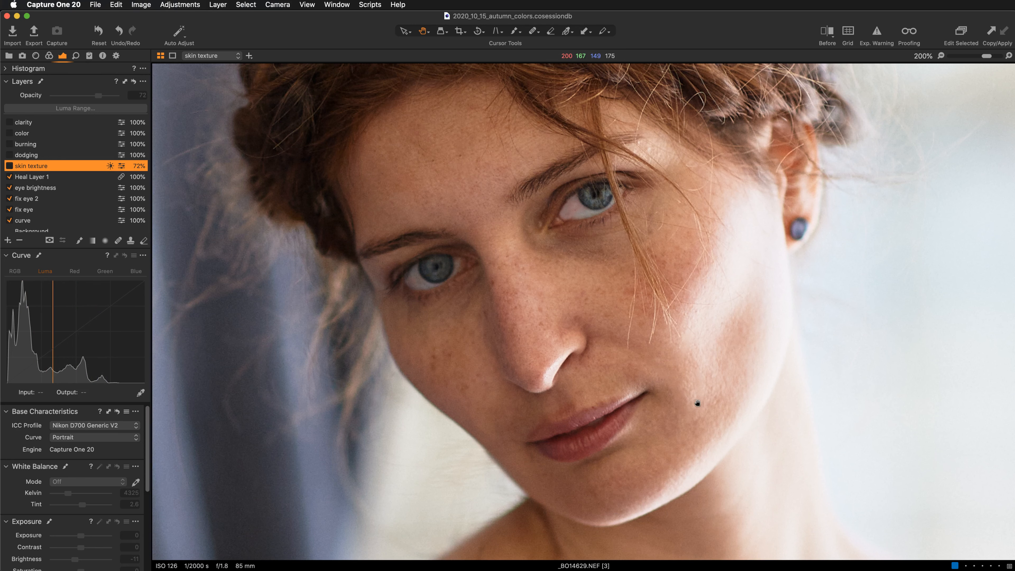
pyautogui.click(9, 166)
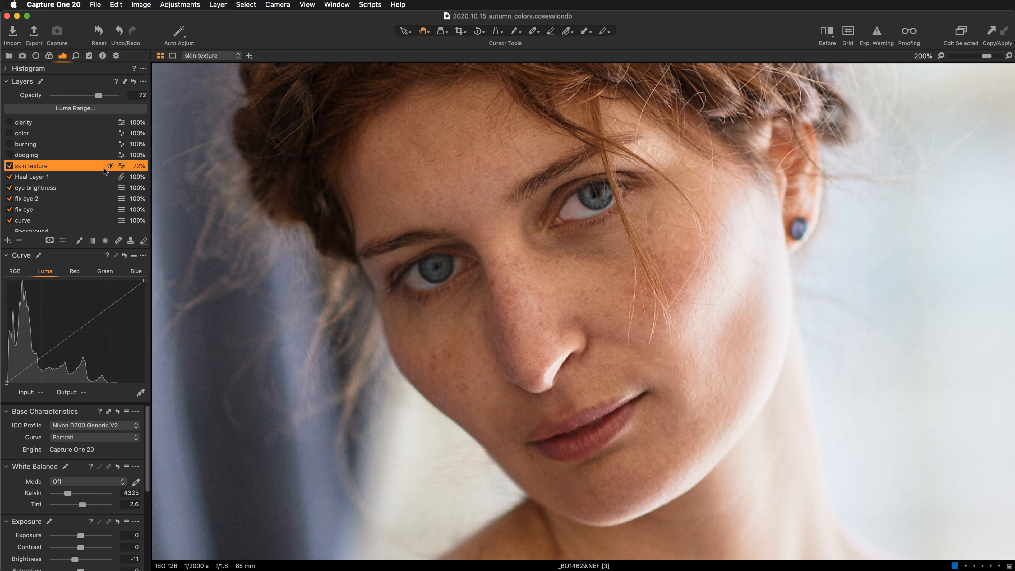
pyautogui.click(78, 107)
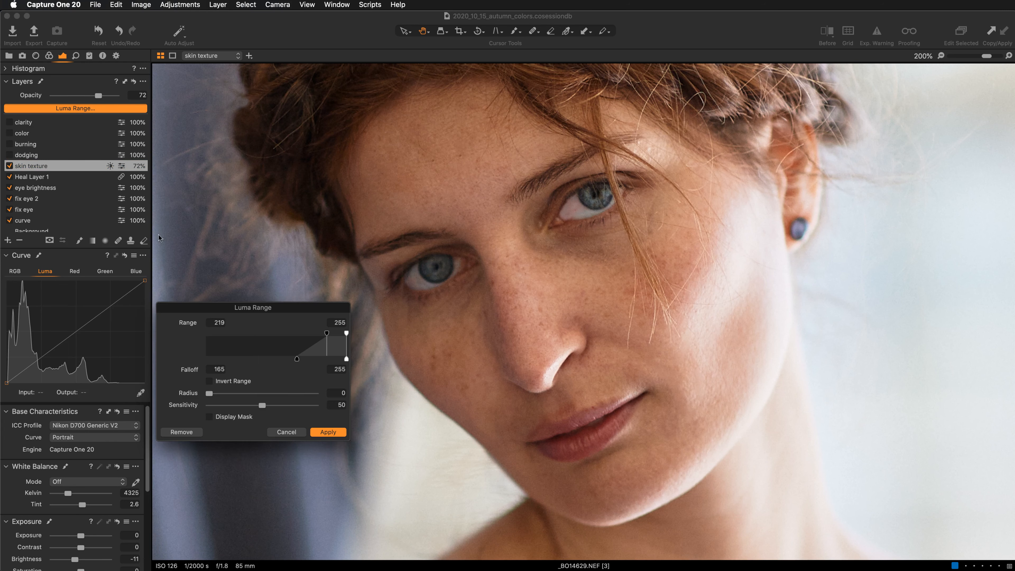
pyautogui.click(218, 417)
pyautogui.click(294, 433)
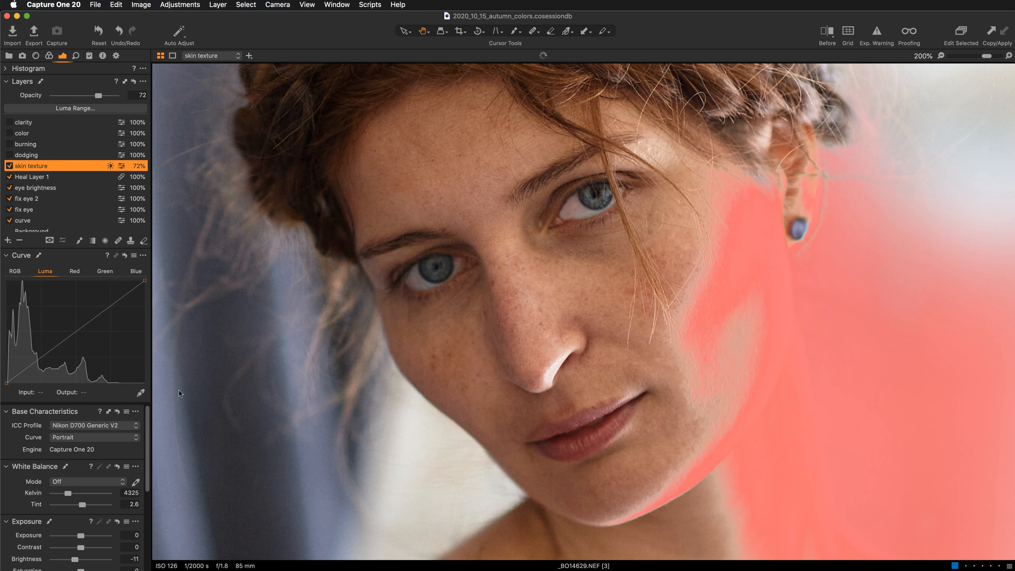
# Step: Switch the dodging and burning layers back on, and examine the dodging layer's mask on the face
pyautogui.click(9, 155)
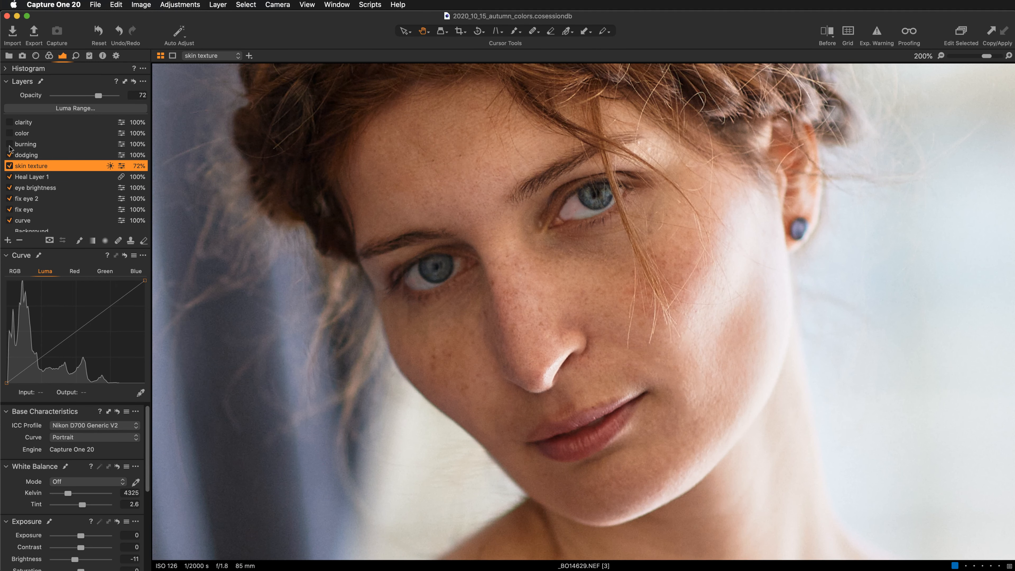
pyautogui.click(9, 145)
pyautogui.click(43, 159)
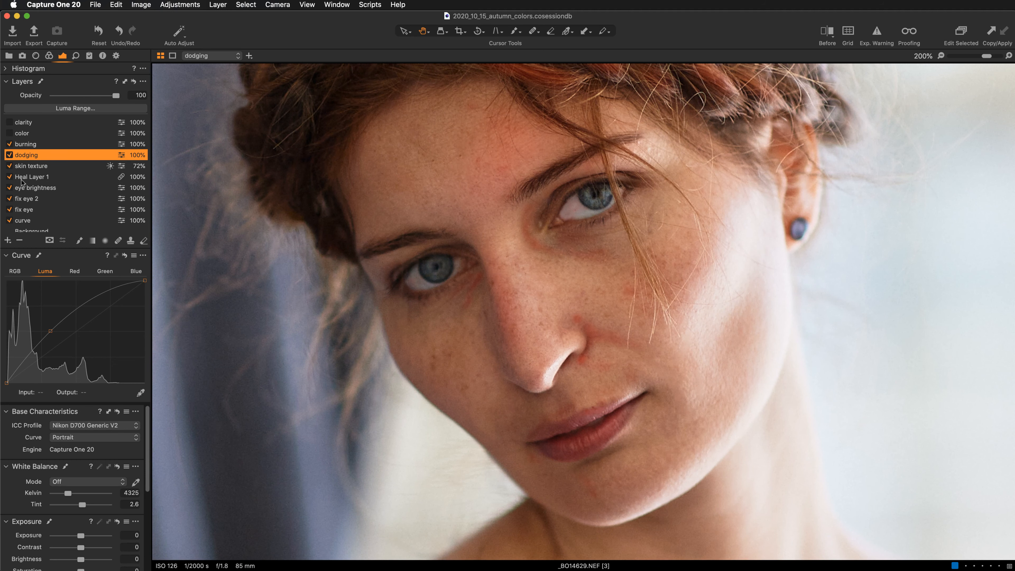
pyautogui.moveTo(473, 230); pyautogui.dragTo(480, 258)
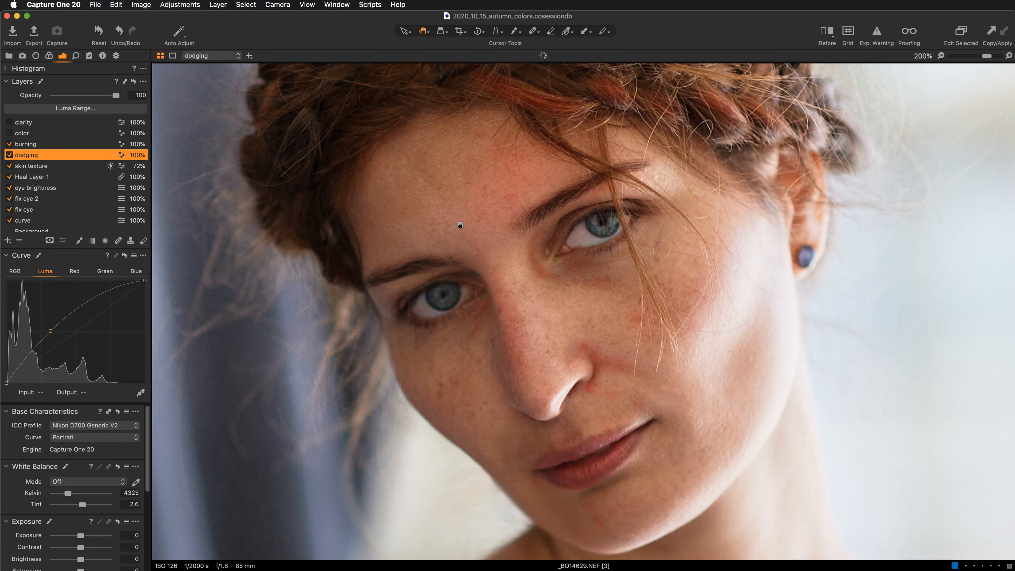
# Step: Select the burning layer, examine its mask on the face, and compare the portrait with the layer off and on
pyautogui.click(39, 144)
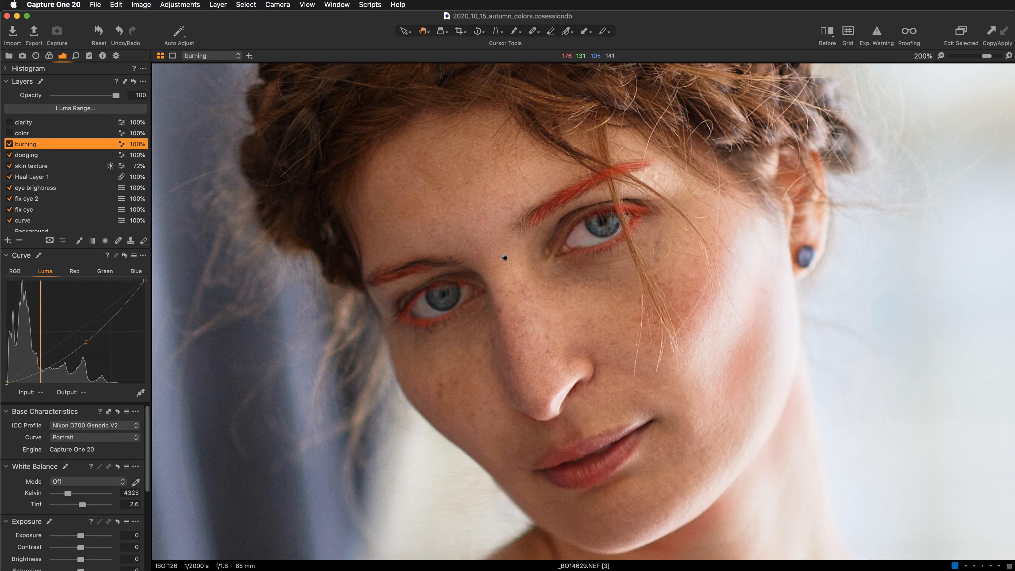
pyautogui.moveTo(444, 336); pyautogui.dragTo(402, 317)
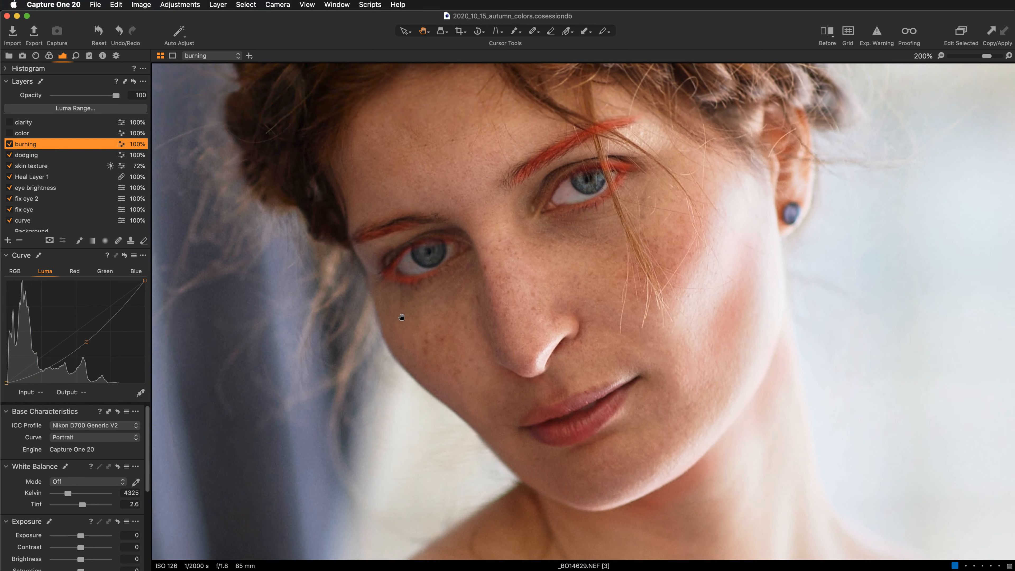
pyautogui.moveTo(530, 485); pyautogui.dragTo(535, 492)
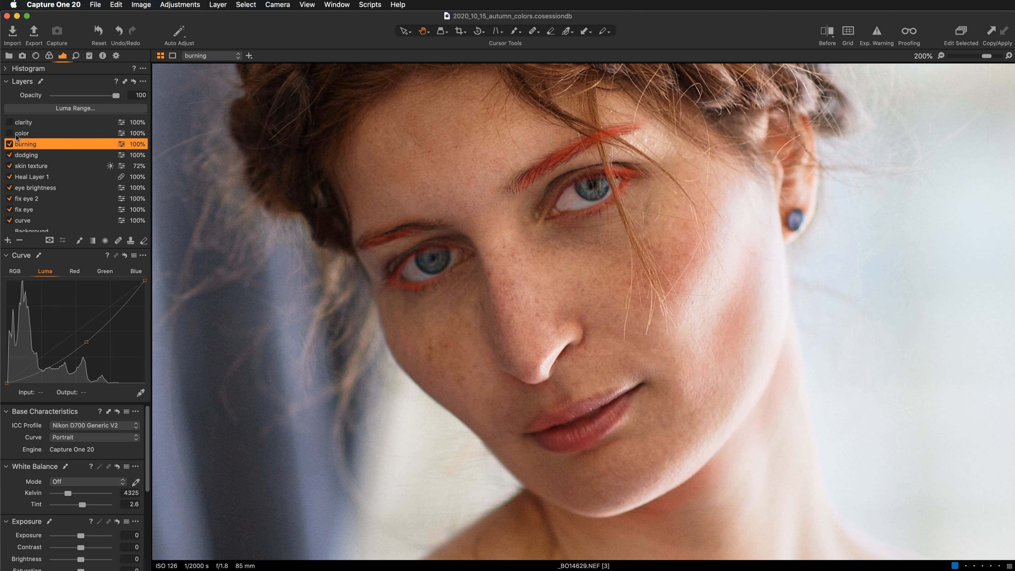
pyautogui.click(9, 144)
pyautogui.click(9, 144)
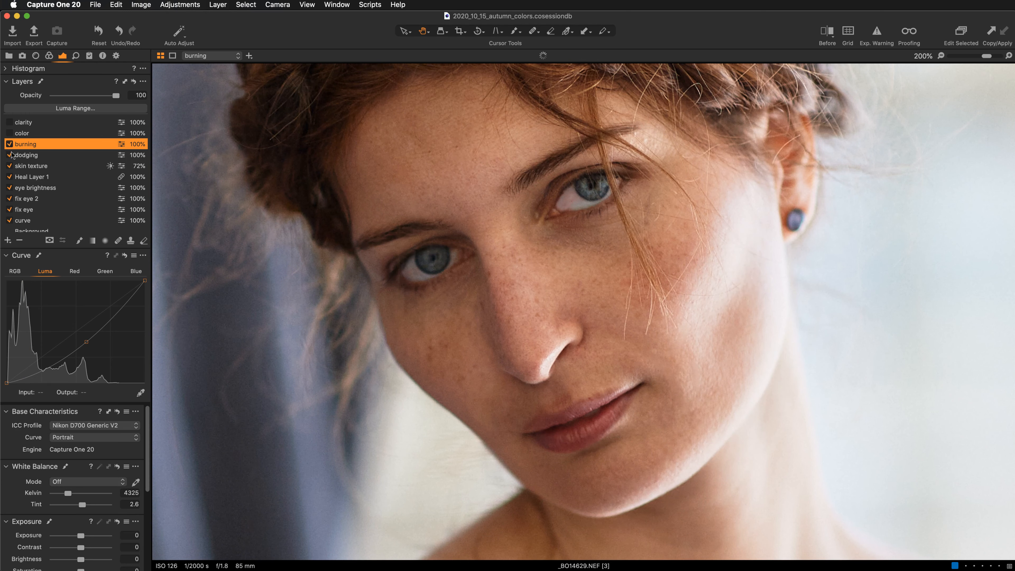
# Step: Switch the color layer back on, select it, and review its Red, Green and Blue curves with the portrait at 100%
pyautogui.press('super+minus')
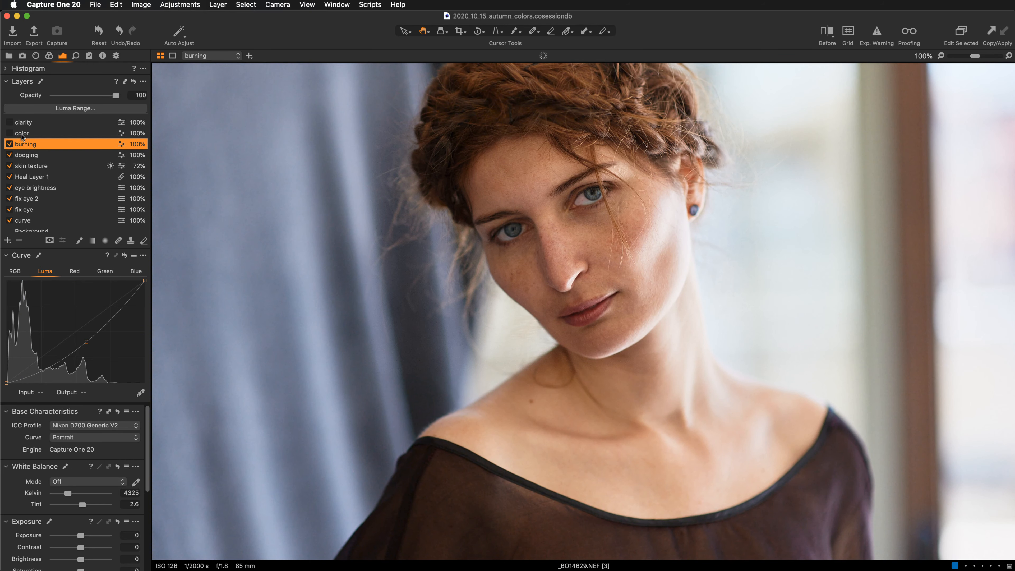
pyautogui.click(10, 133)
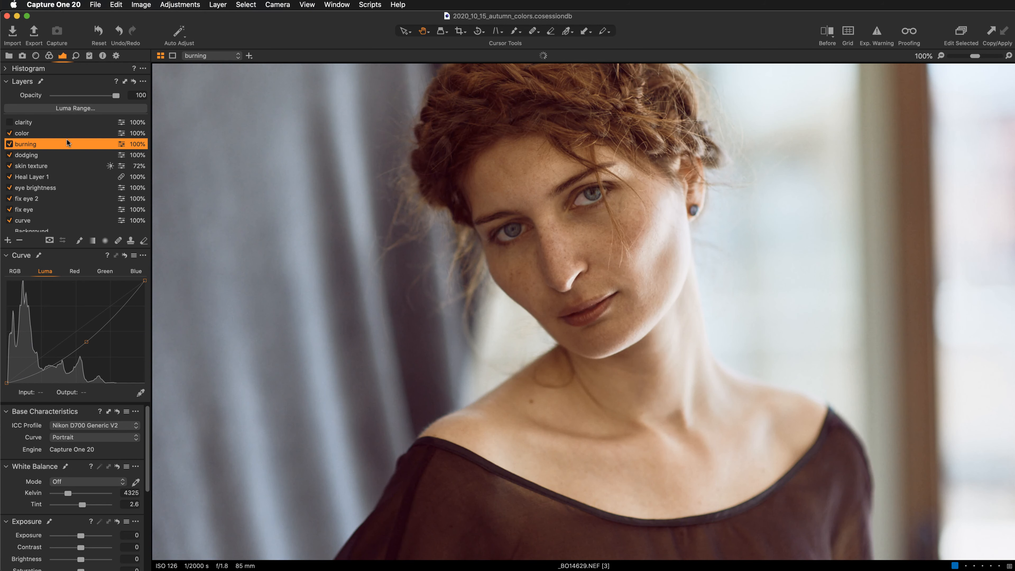
pyautogui.click(51, 134)
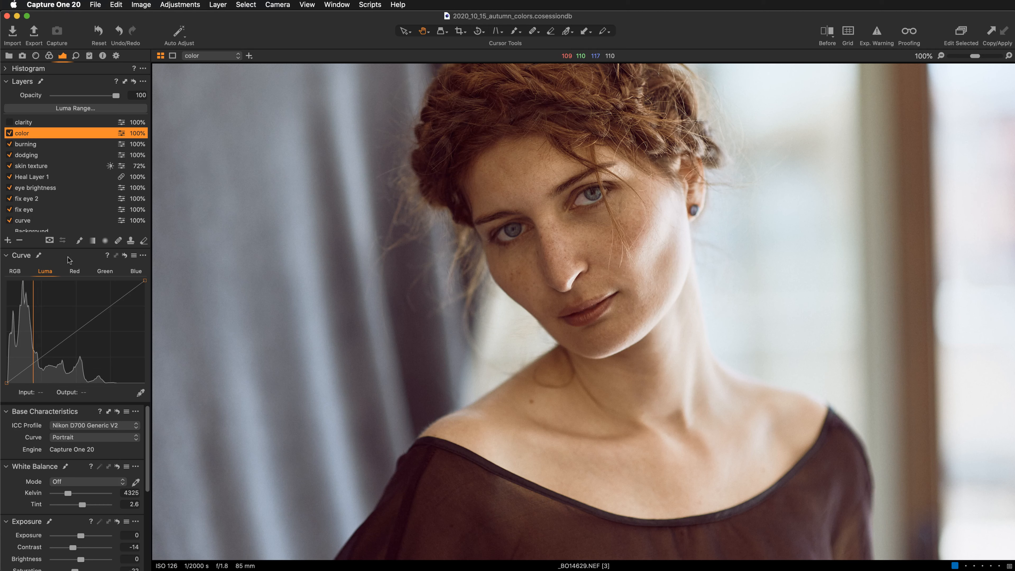
pyautogui.click(75, 272)
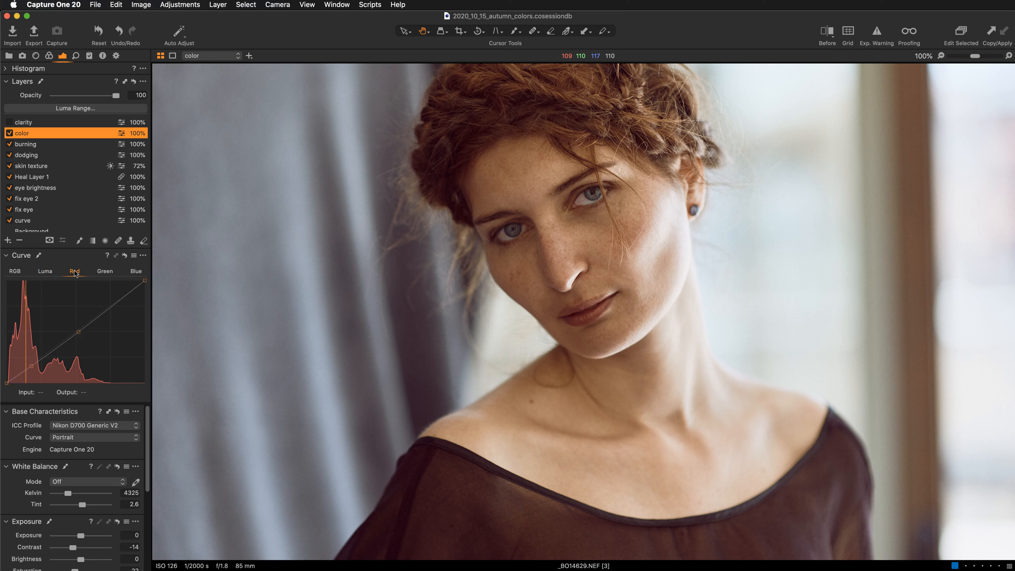
pyautogui.click(101, 274)
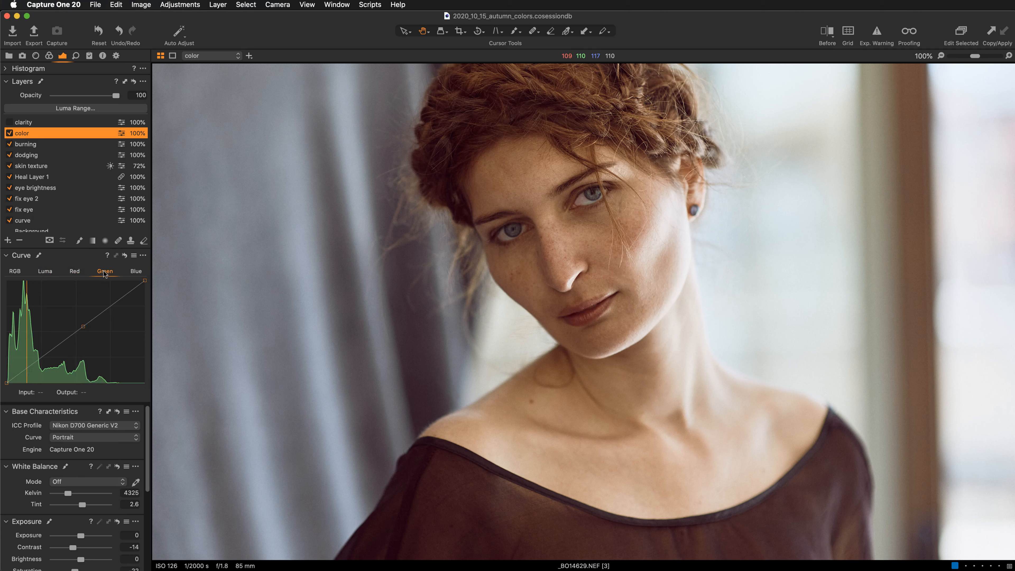
pyautogui.click(136, 272)
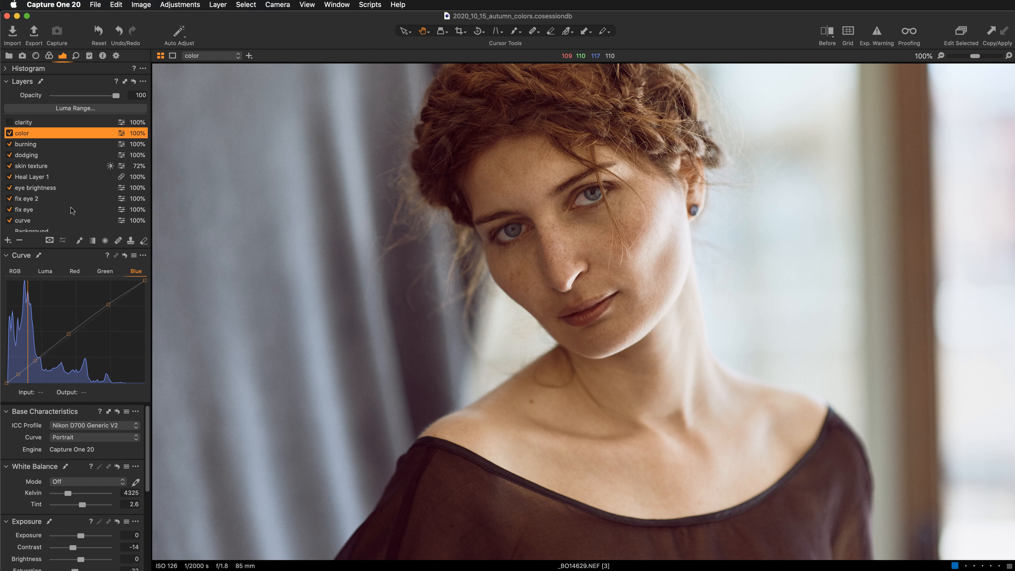
# Step: Switch the clarity layer back on and select it for review
pyautogui.click(10, 122)
pyautogui.click(35, 123)
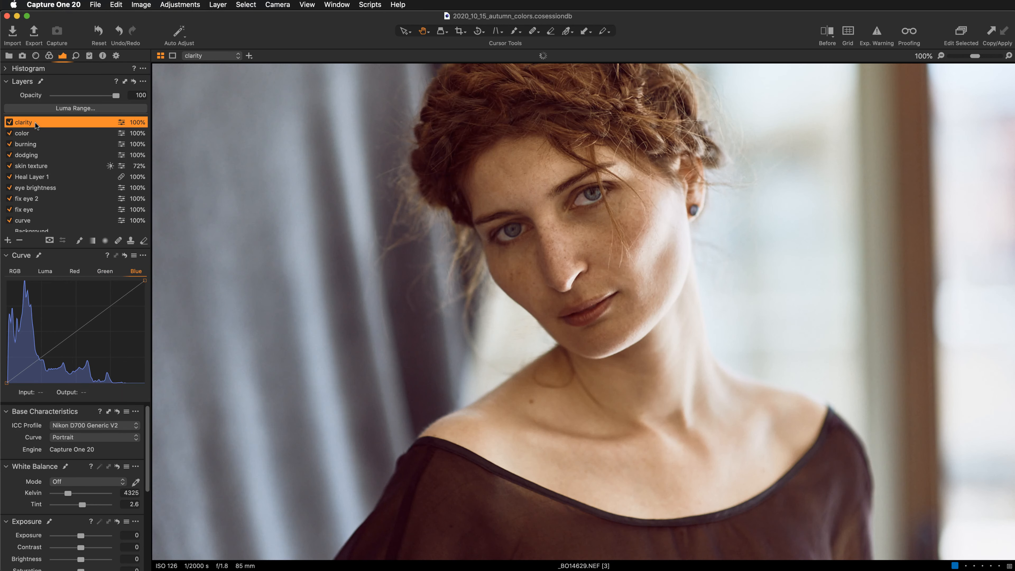